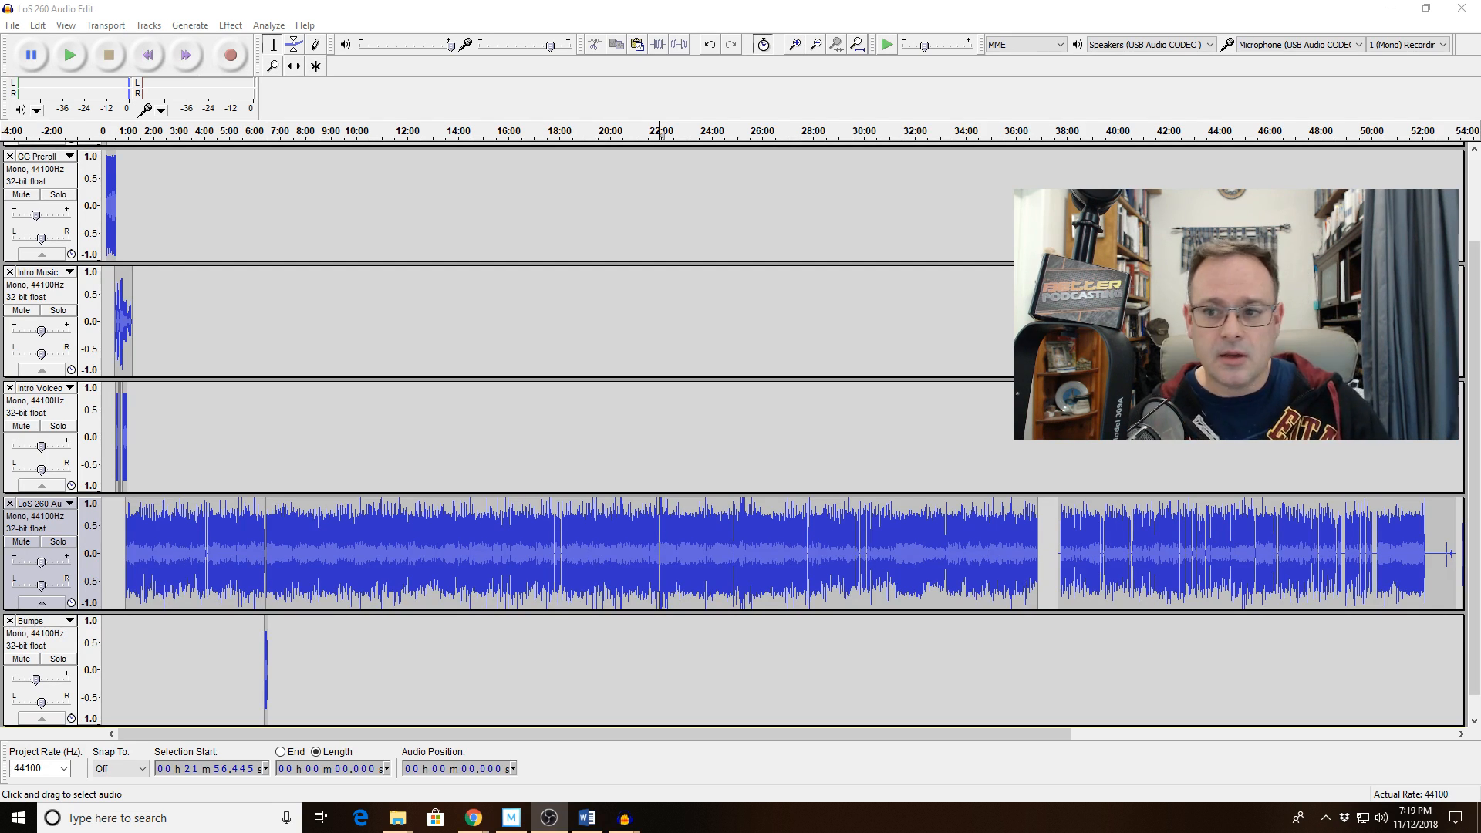
Examine the track list and zoom in on the LoS 260 Audio track around the 21:56 mark to make individual words distinguishable.
{"action": "scroll", "coordinate": [899, 478], "scroll_direction": "up", "scroll_amount": 3}
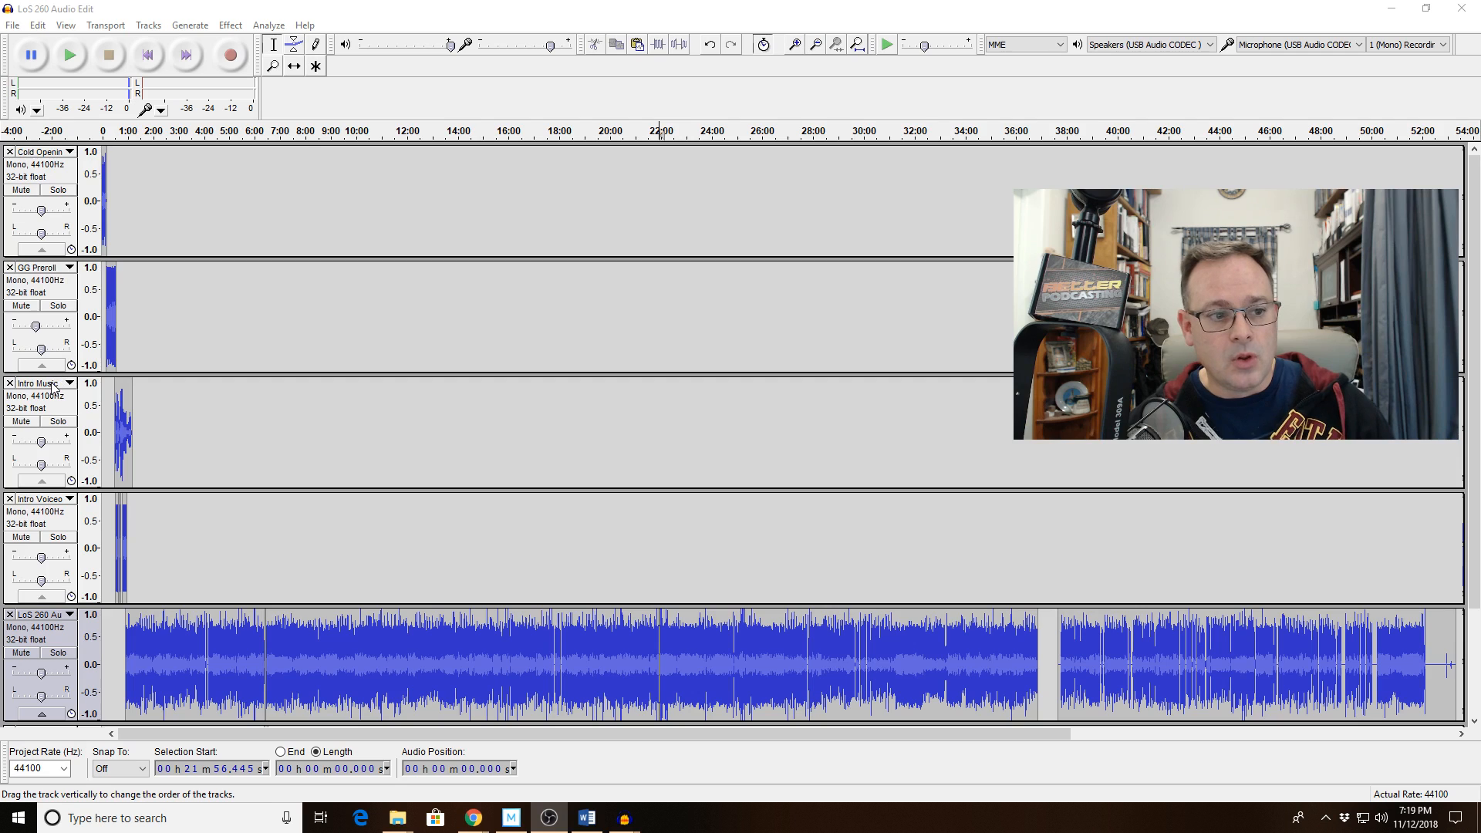
{"action": "scroll", "coordinate": [251, 522], "scroll_direction": "down", "scroll_amount": 3}
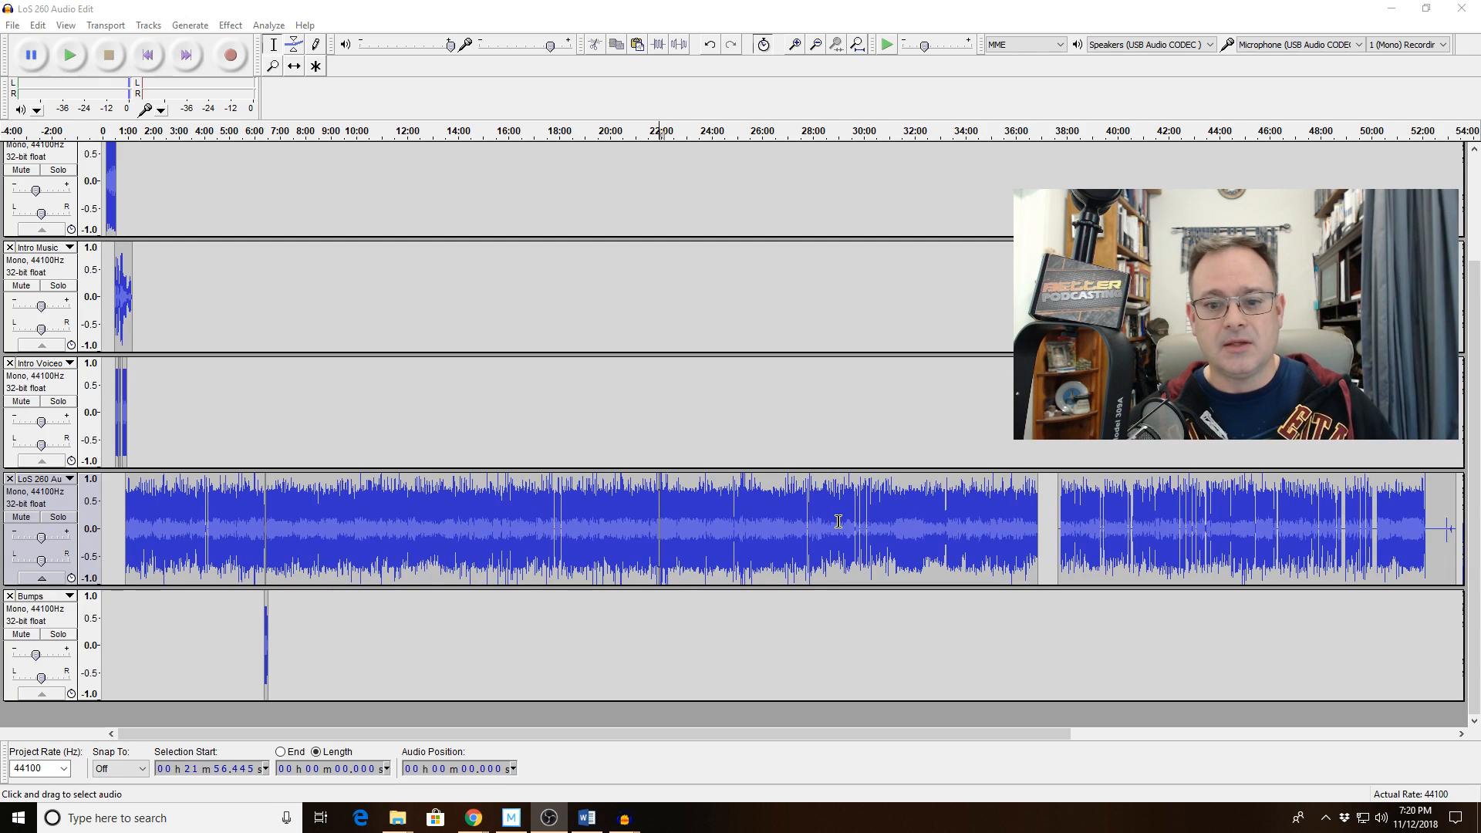
{"action": "left_click", "coordinate": [799, 46]}
{"action": "left_click", "coordinate": [799, 46]}
{"action": "left_click", "coordinate": [799, 46]}
{"action": "left_click", "coordinate": [799, 46]}
{"action": "left_click", "coordinate": [799, 46]}
{"action": "left_click", "coordinate": [799, 47]}
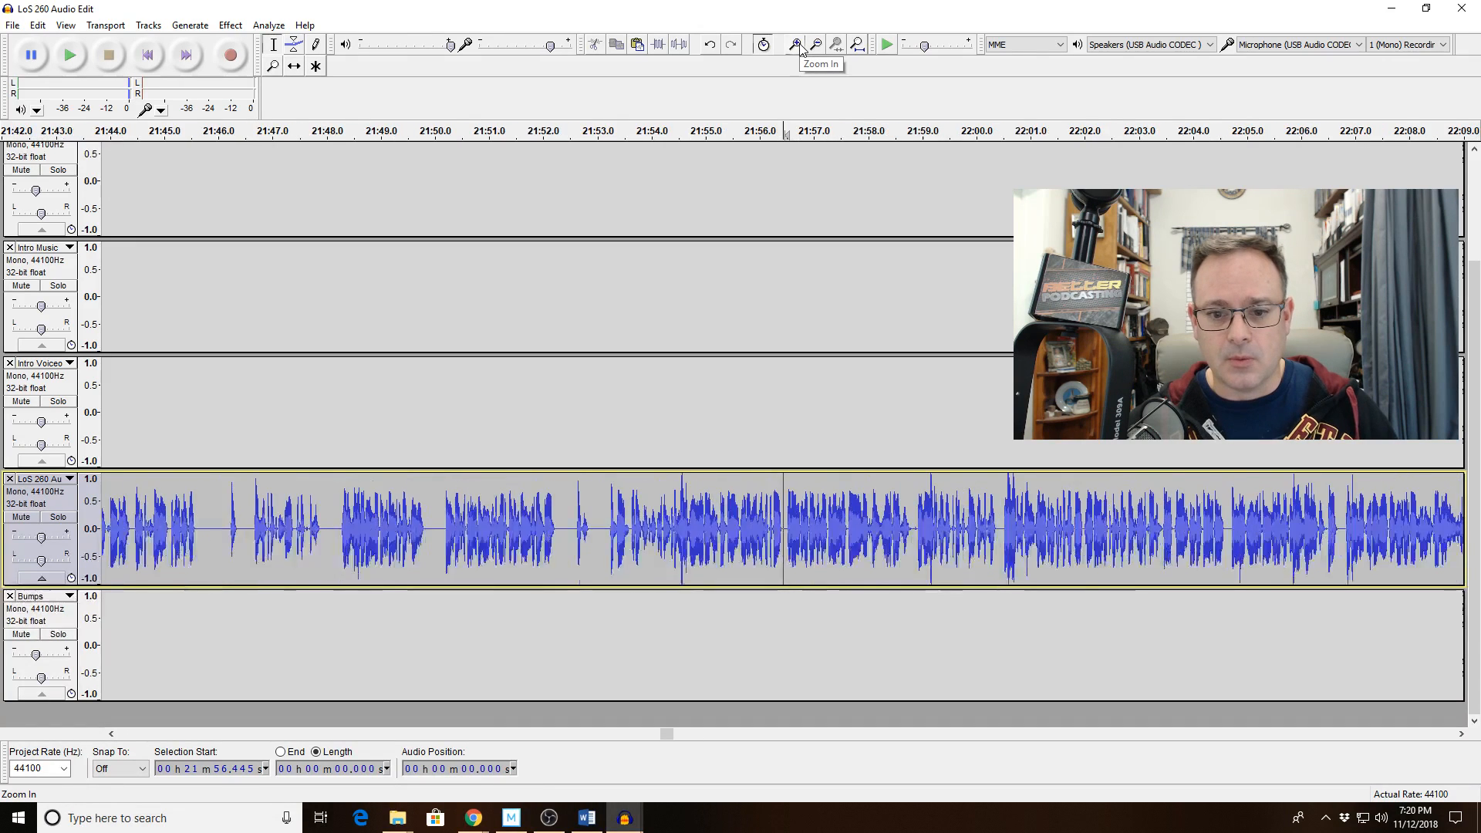
{"action": "left_click", "coordinate": [799, 46]}
{"action": "left_click", "coordinate": [799, 47]}
{"action": "left_click", "coordinate": [799, 46]}
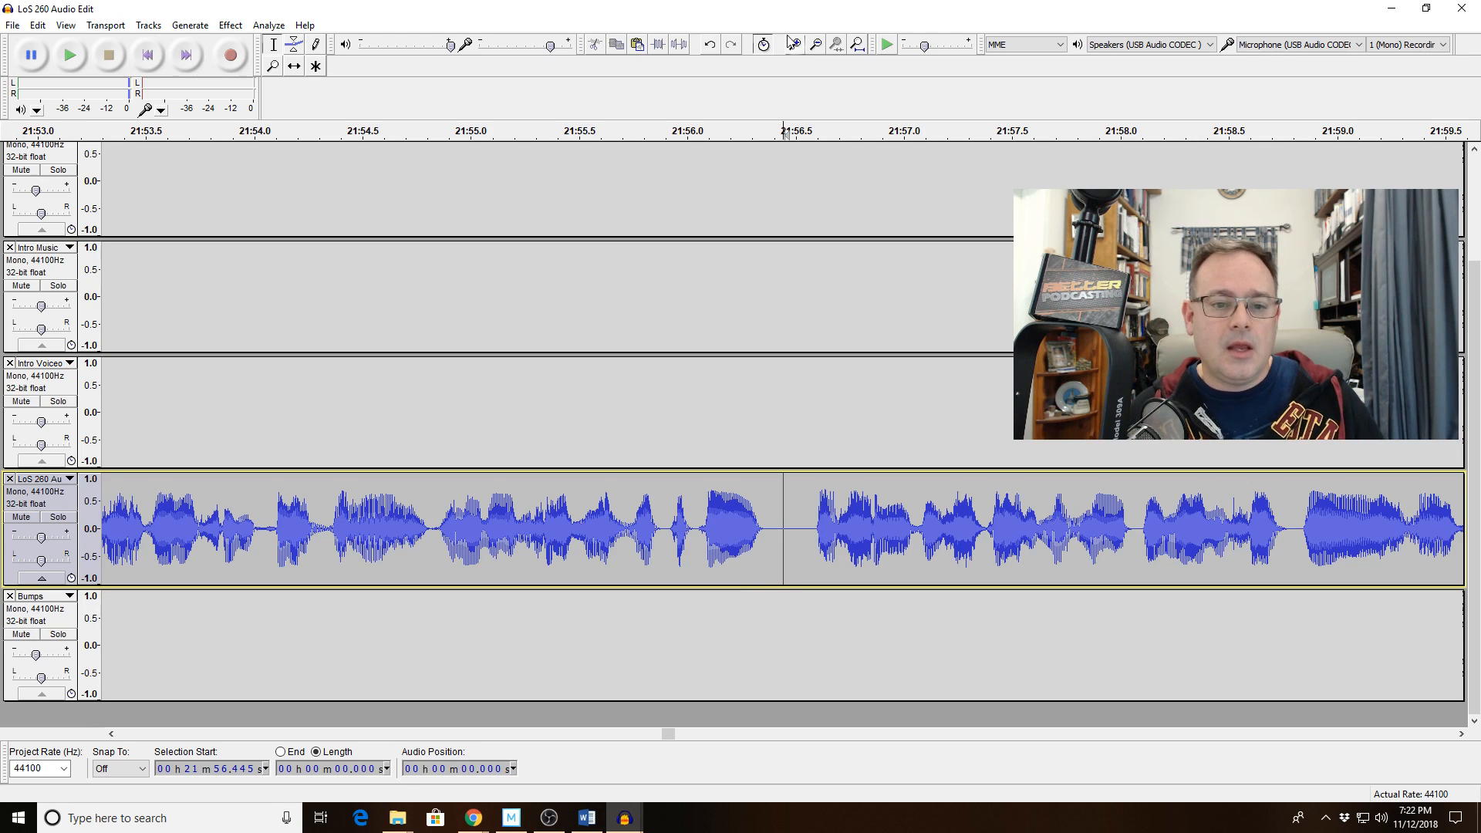
Play from about 21:55.4, delete the stray sound from about 23:14.7 to 23:15.2 in the LoS 260 Audio track, and replay from 23:13.7.
{"action": "left_click", "coordinate": [558, 438]}
{"action": "key", "text": "space"}
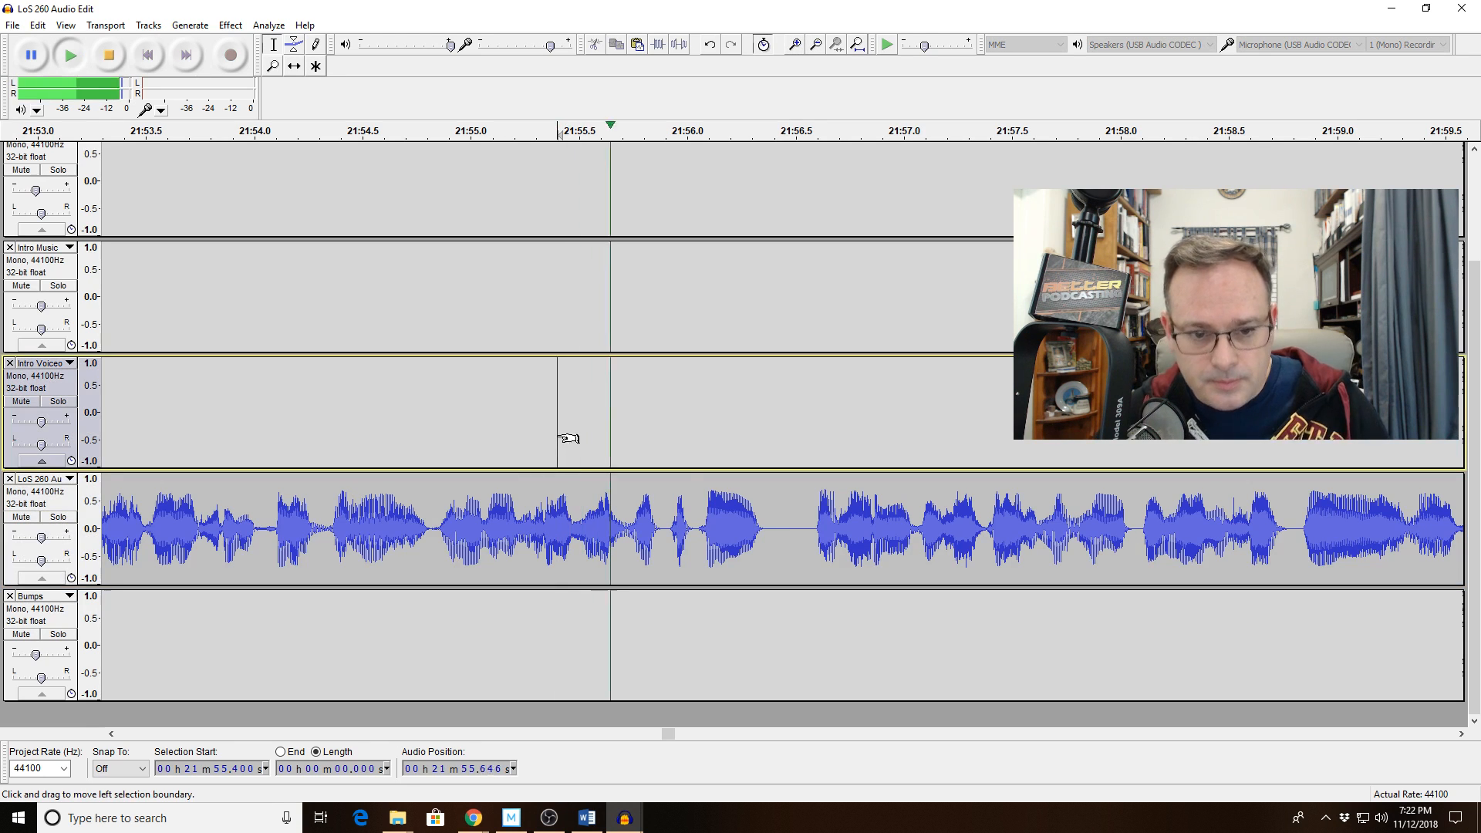
{"action": "left_click", "coordinate": [872, 734]}
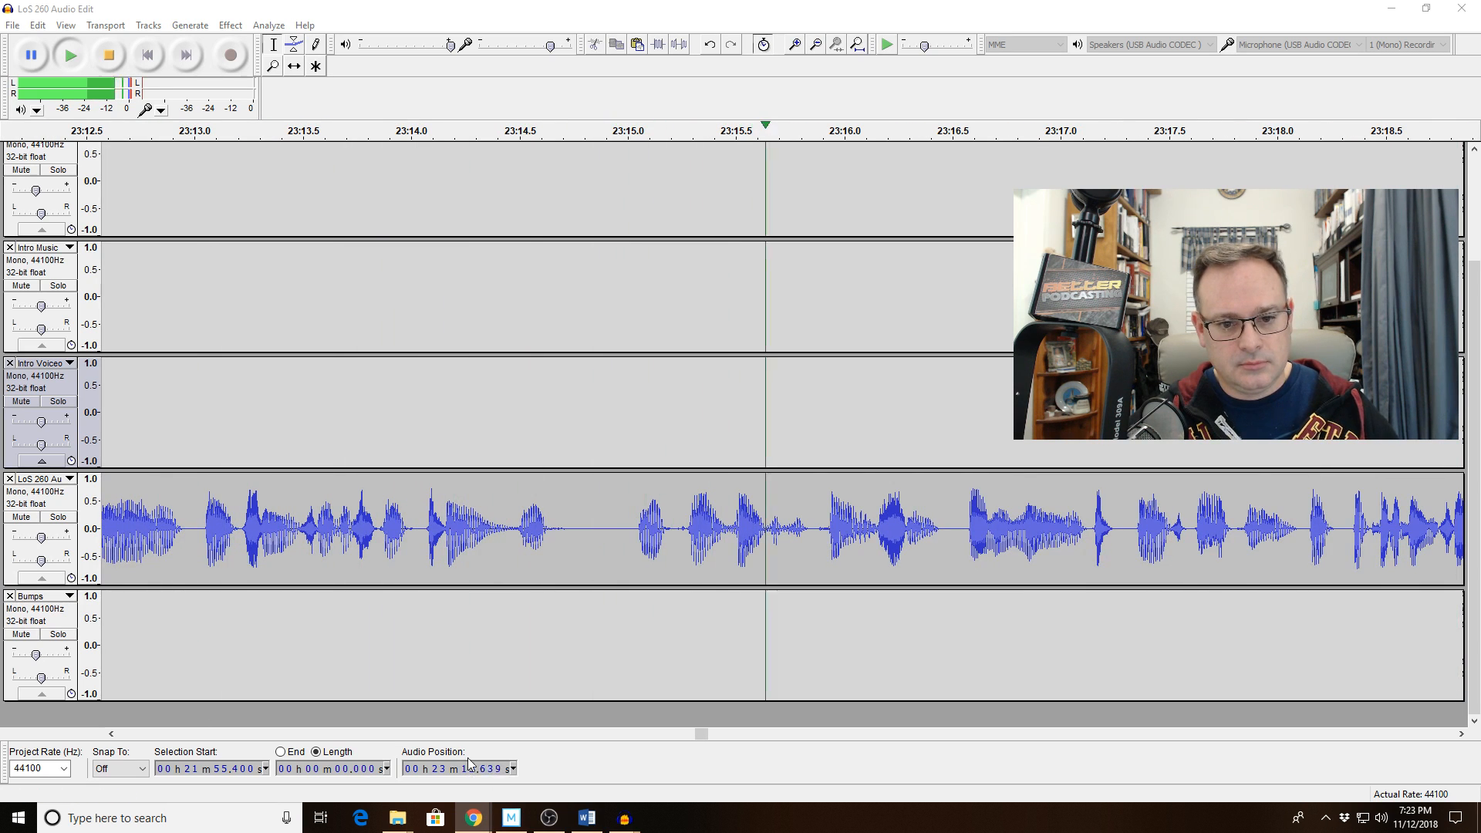
{"action": "left_click", "coordinate": [591, 567]}
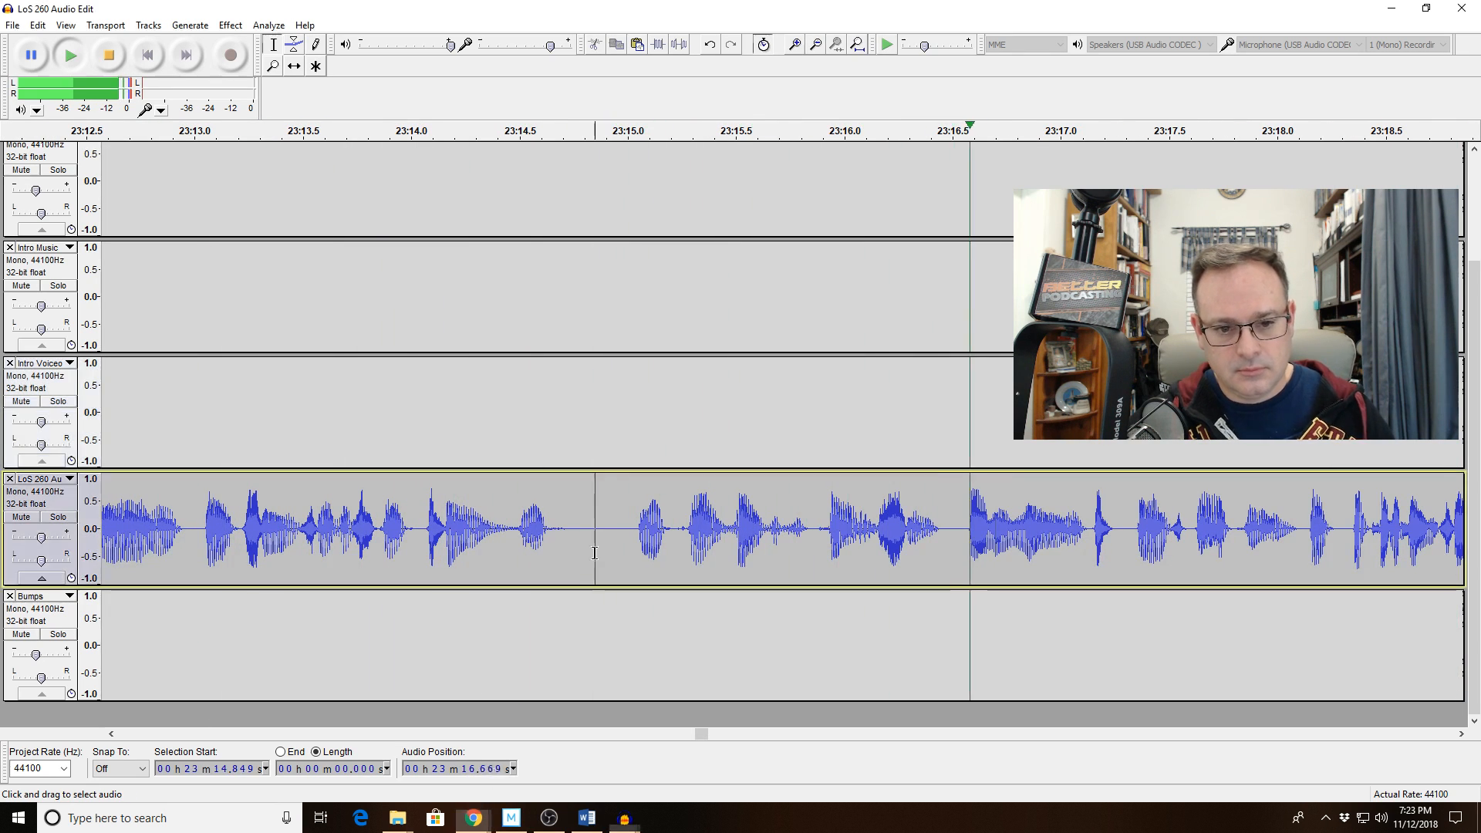
{"action": "left_click", "coordinate": [676, 534]}
{"action": "key", "text": "space"}
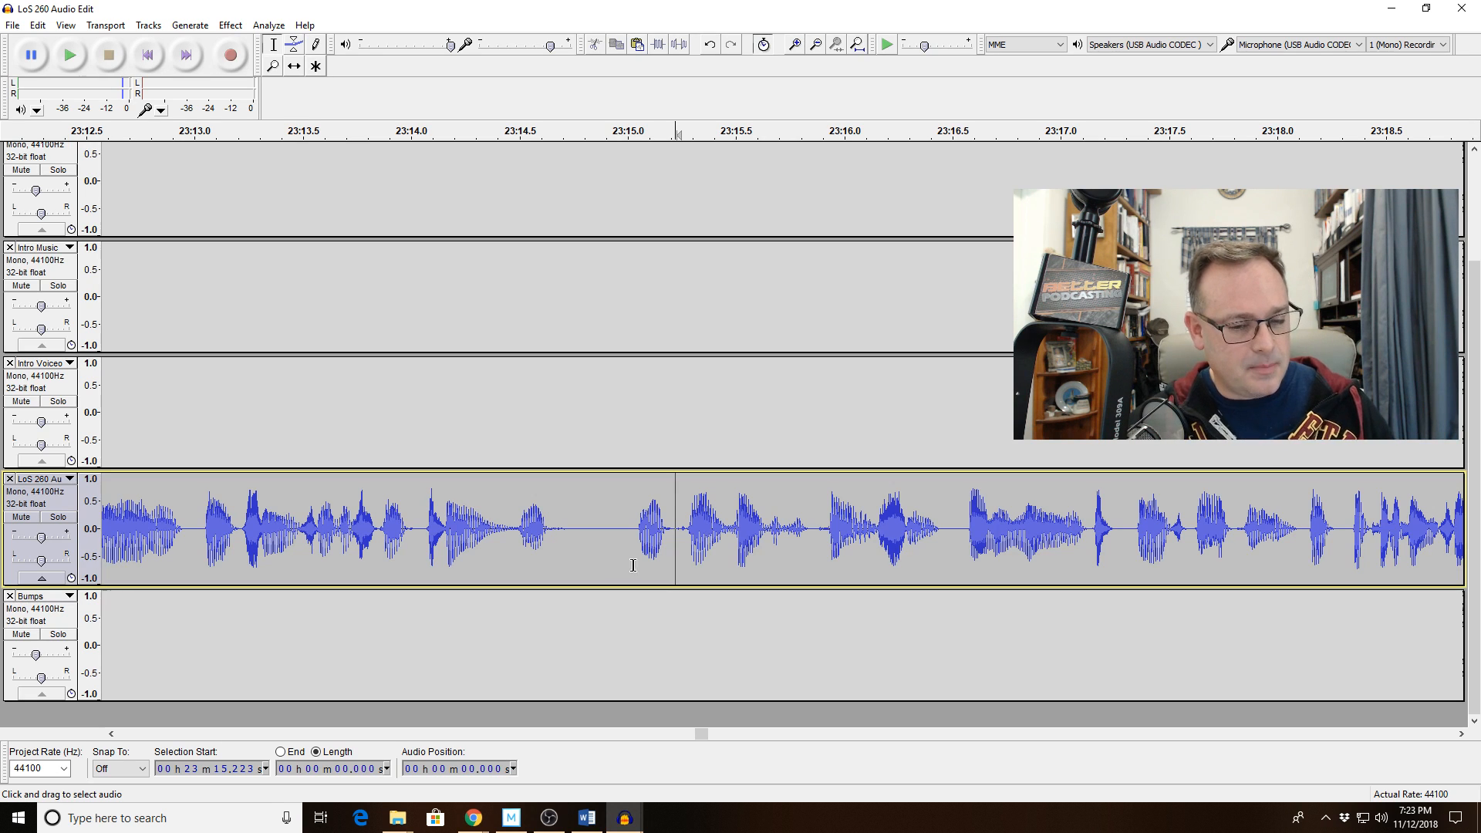
{"action": "left_click_drag", "start_coordinate": [570, 537], "coordinate": [671, 541]}
{"action": "key", "text": "Delete"}
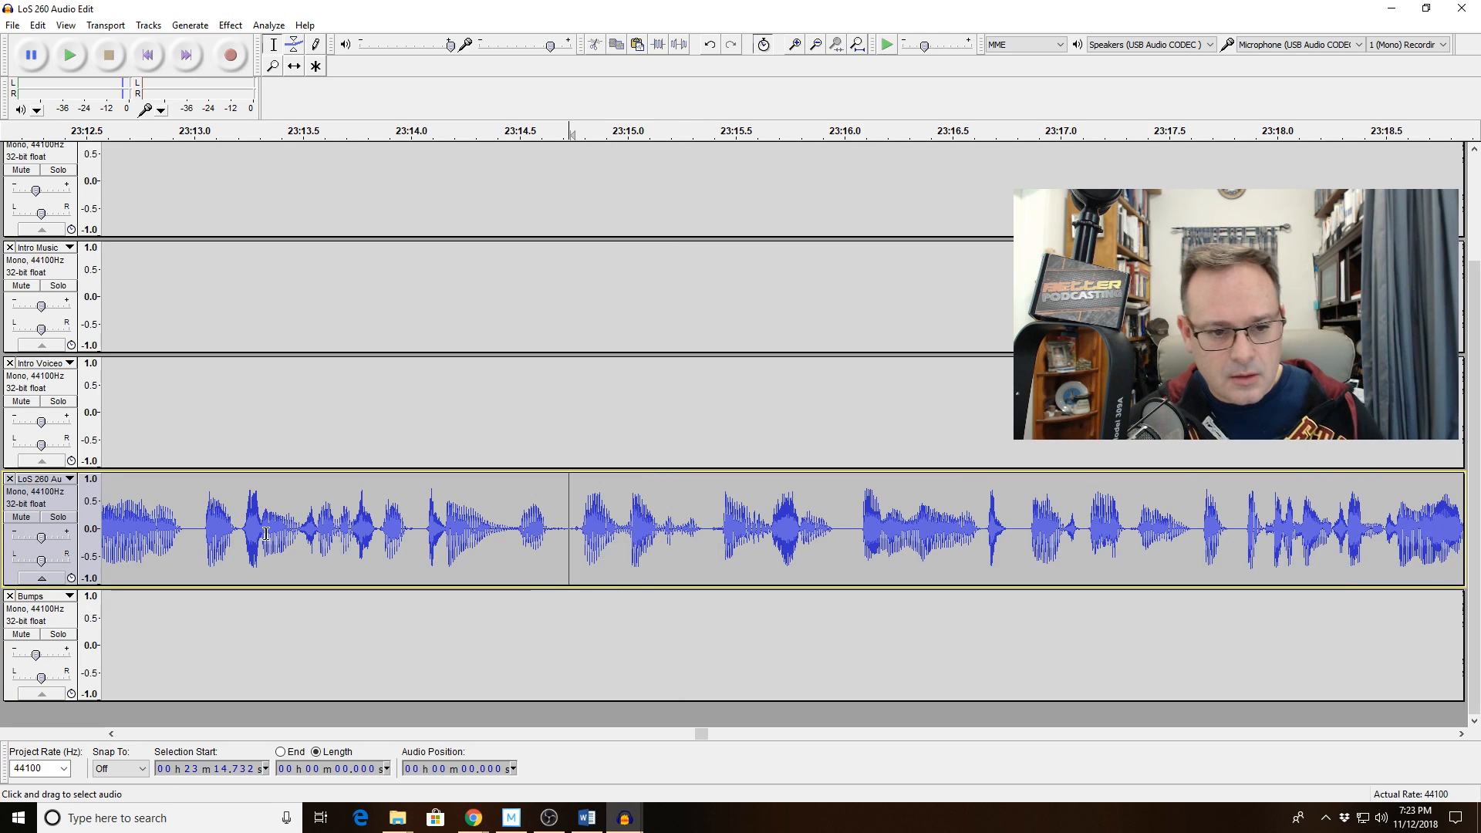
{"action": "key", "text": "space"}
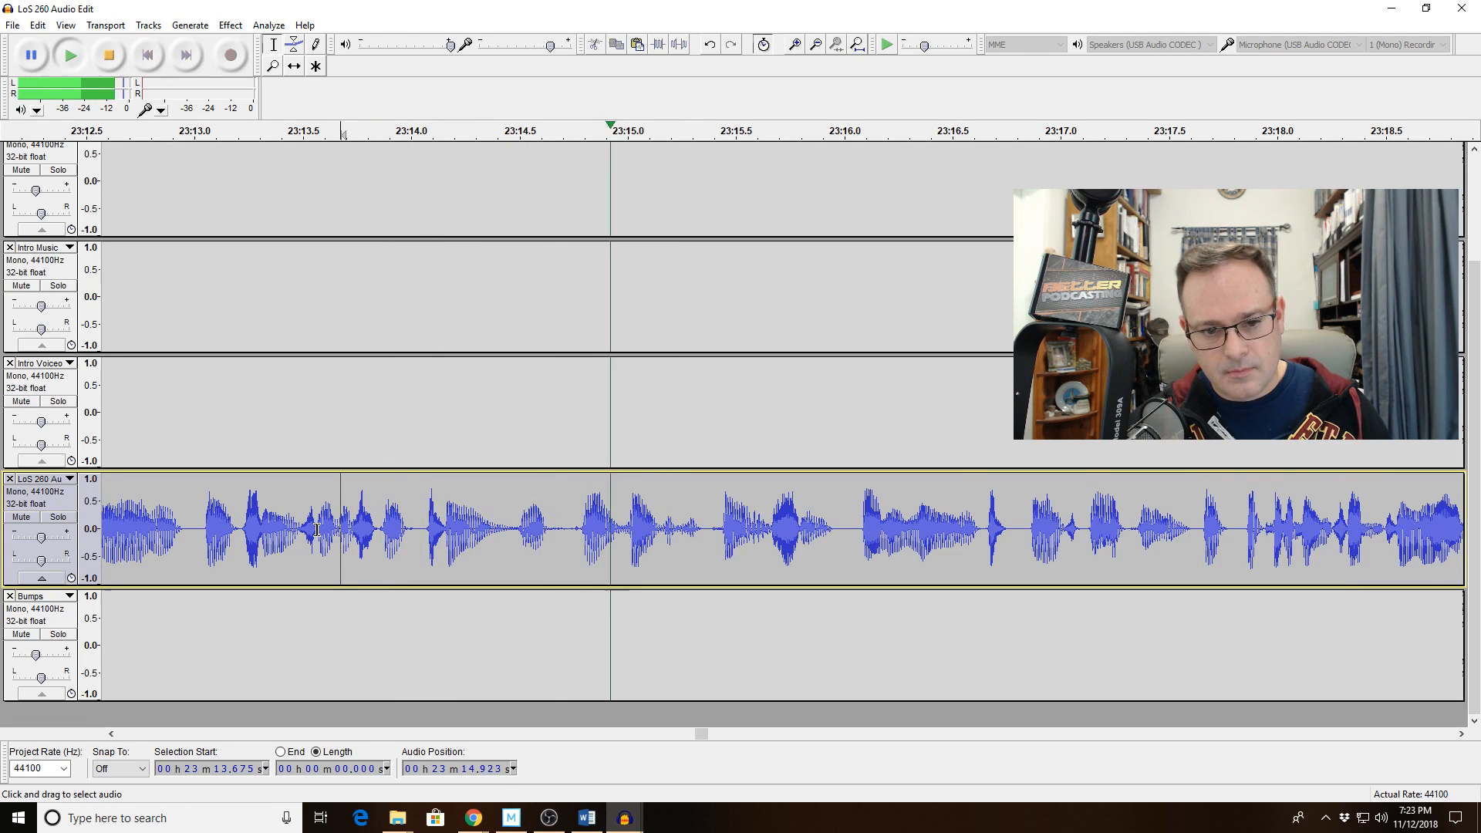
{"action": "key", "text": "space"}
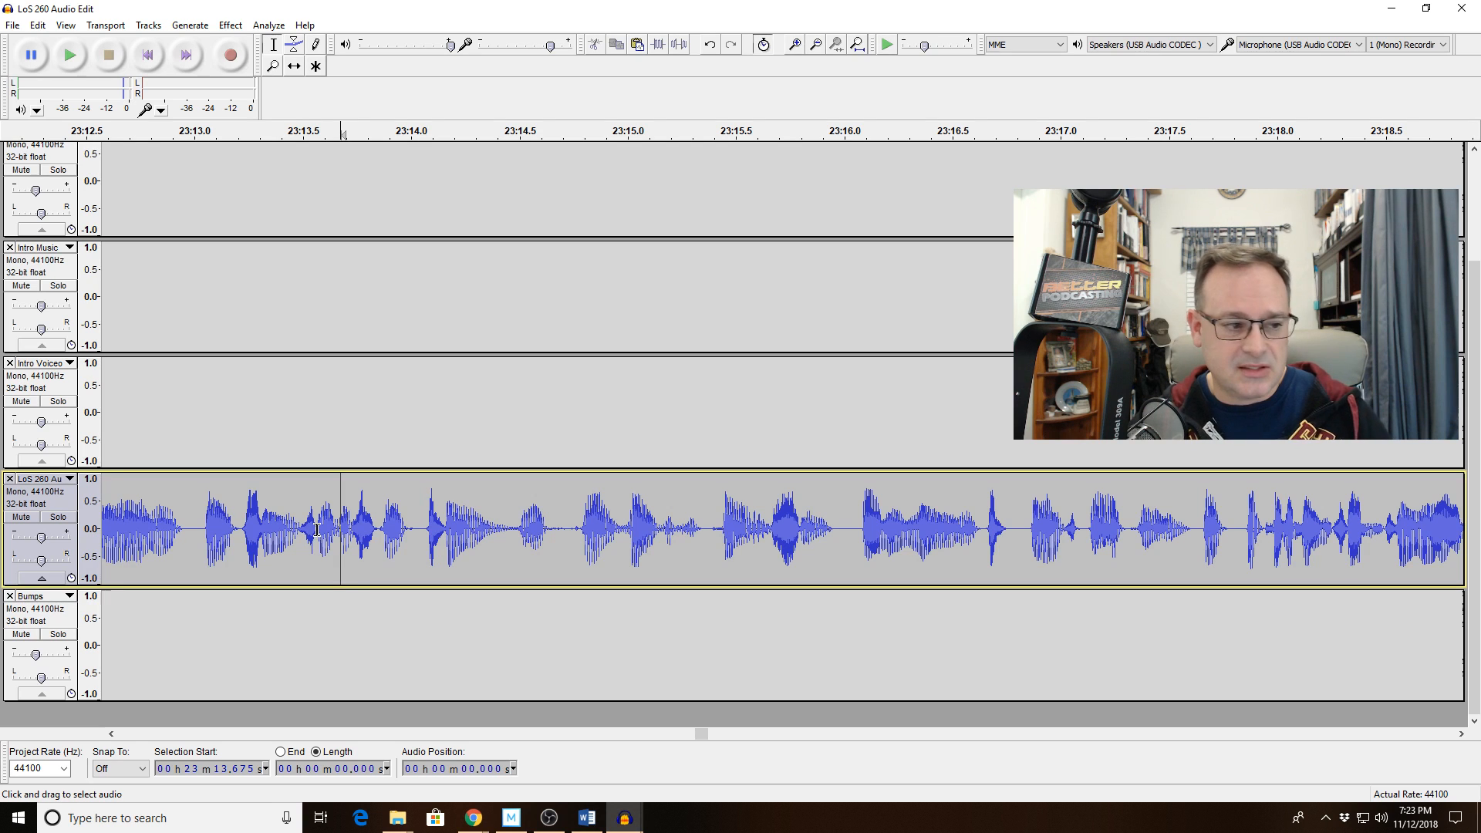
Delete about one second of unwanted speech starting at 23:40.04 in the LoS 260 Audio track and replay from about 23:37.9.
{"action": "key", "text": "space"}
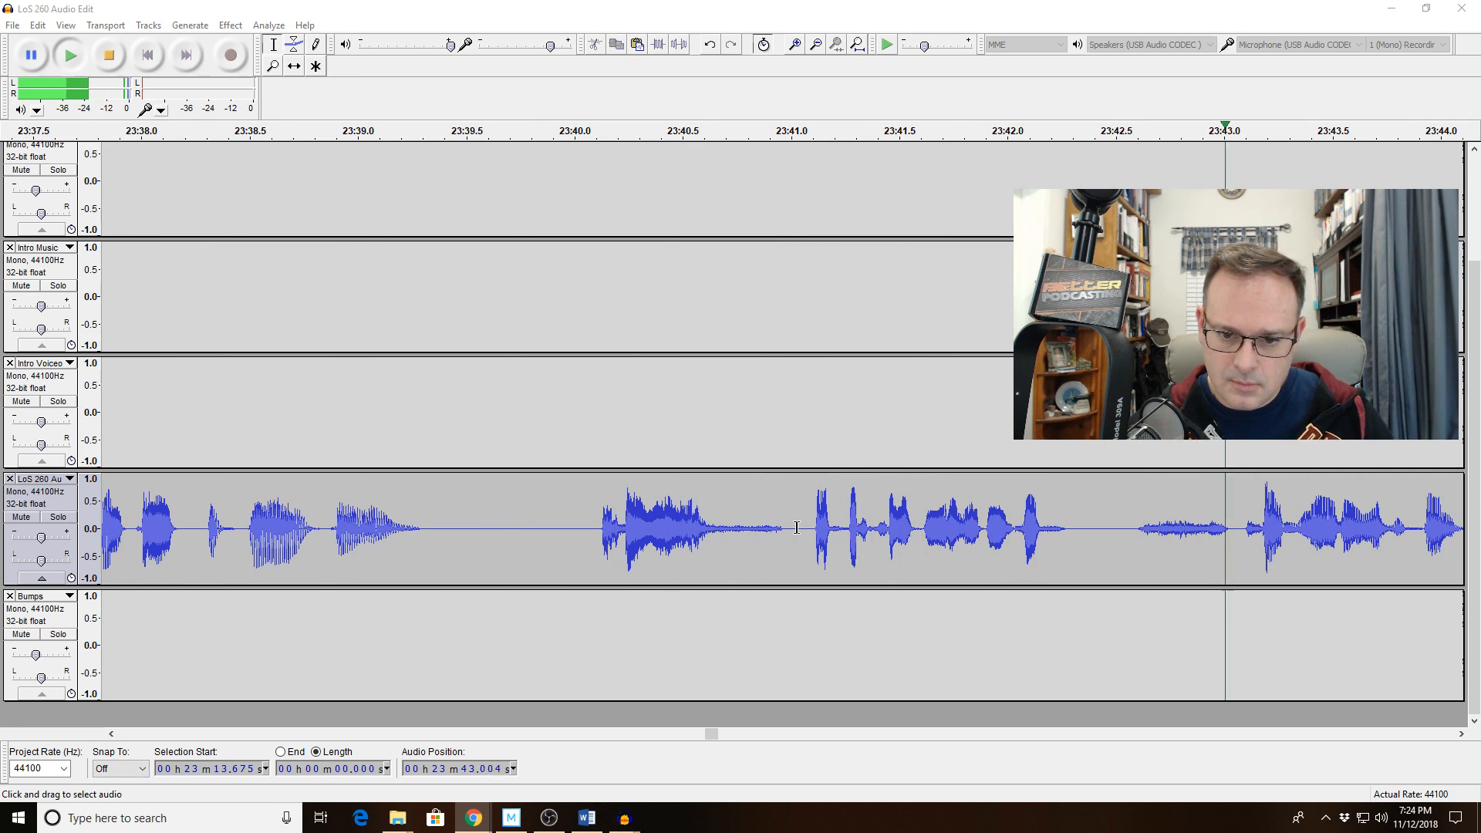
{"action": "left_click_drag", "start_coordinate": [797, 527], "coordinate": [584, 542]}
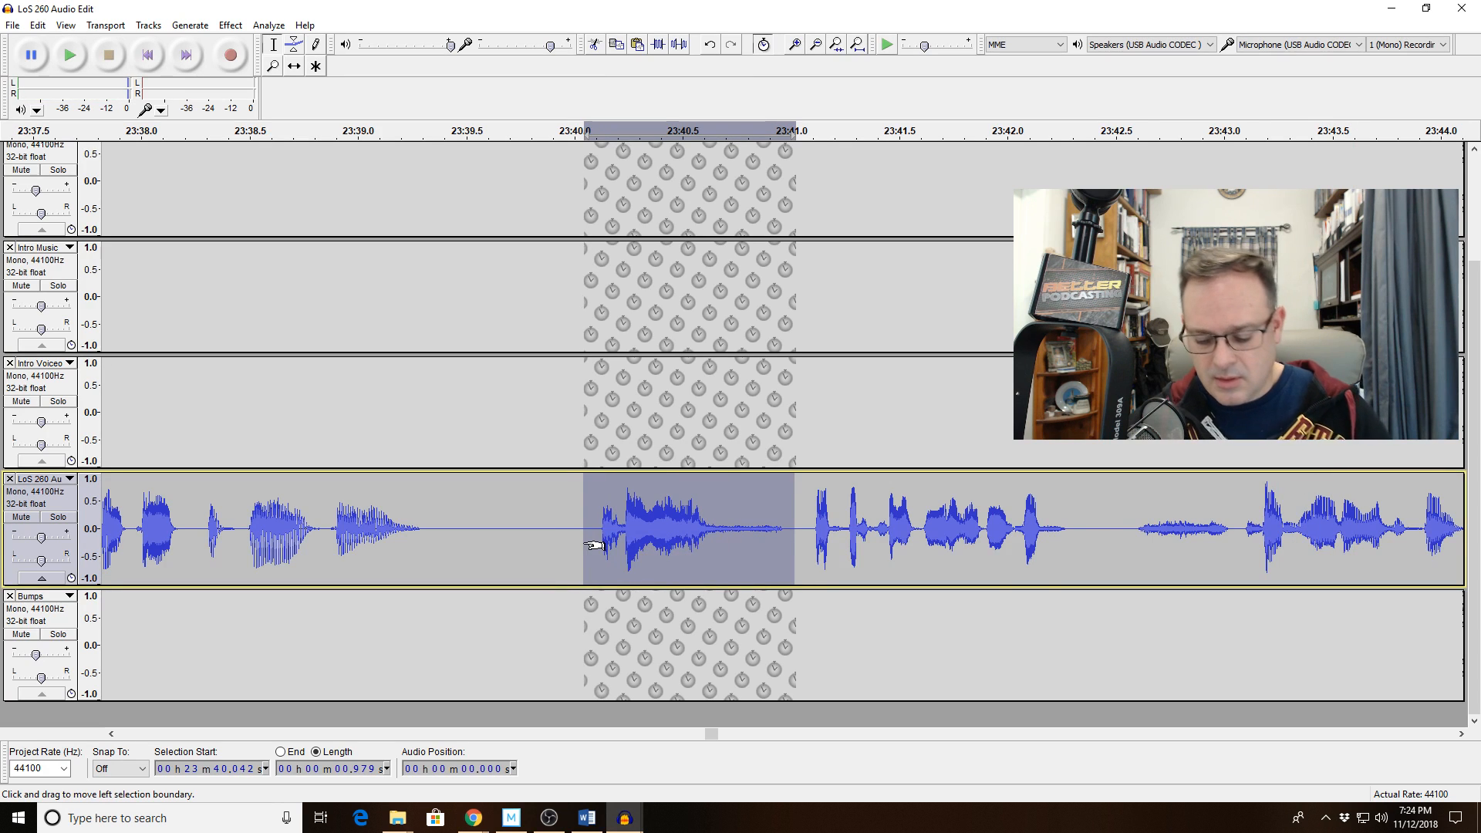
{"action": "key", "text": "Delete"}
{"action": "left_click", "coordinate": [114, 512]}
{"action": "key", "text": "space"}
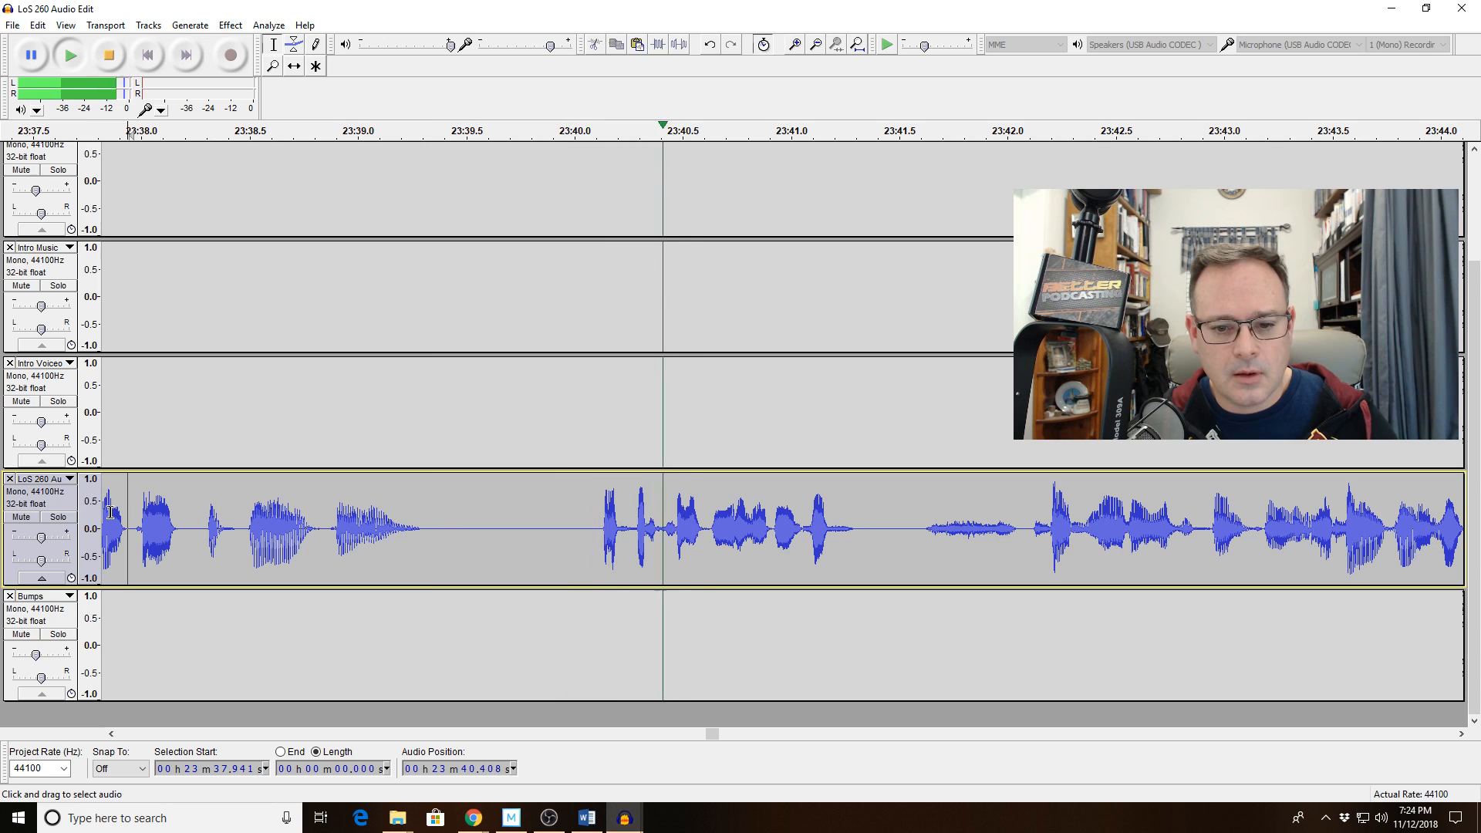
{"action": "key", "text": "space"}
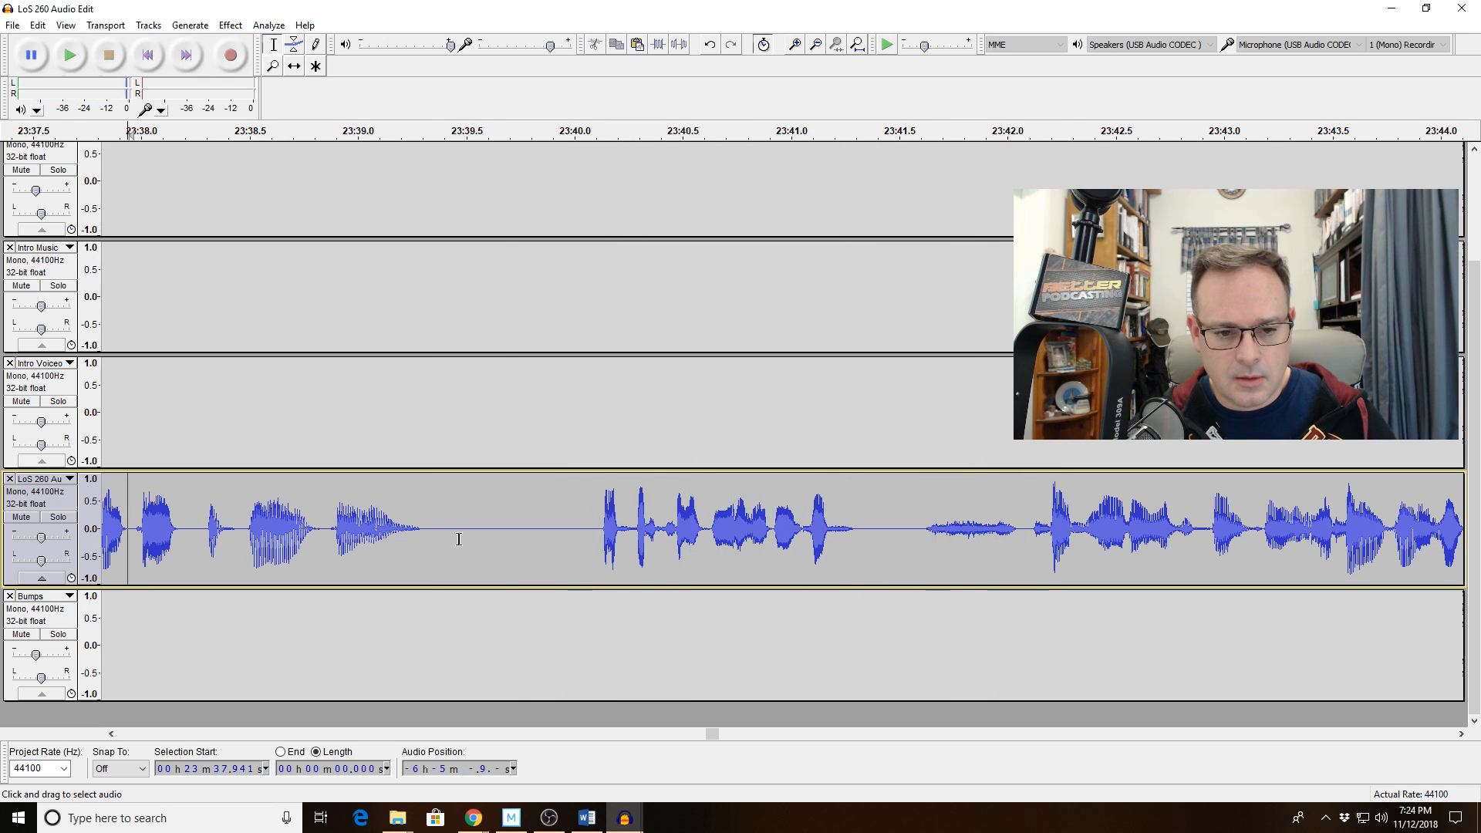
Shorten the pause by deleting about half a second of silence starting at 23:39.48, and play on from about 23:38.2.
{"action": "left_click_drag", "start_coordinate": [463, 532], "coordinate": [570, 534]}
{"action": "key", "text": "Delete"}
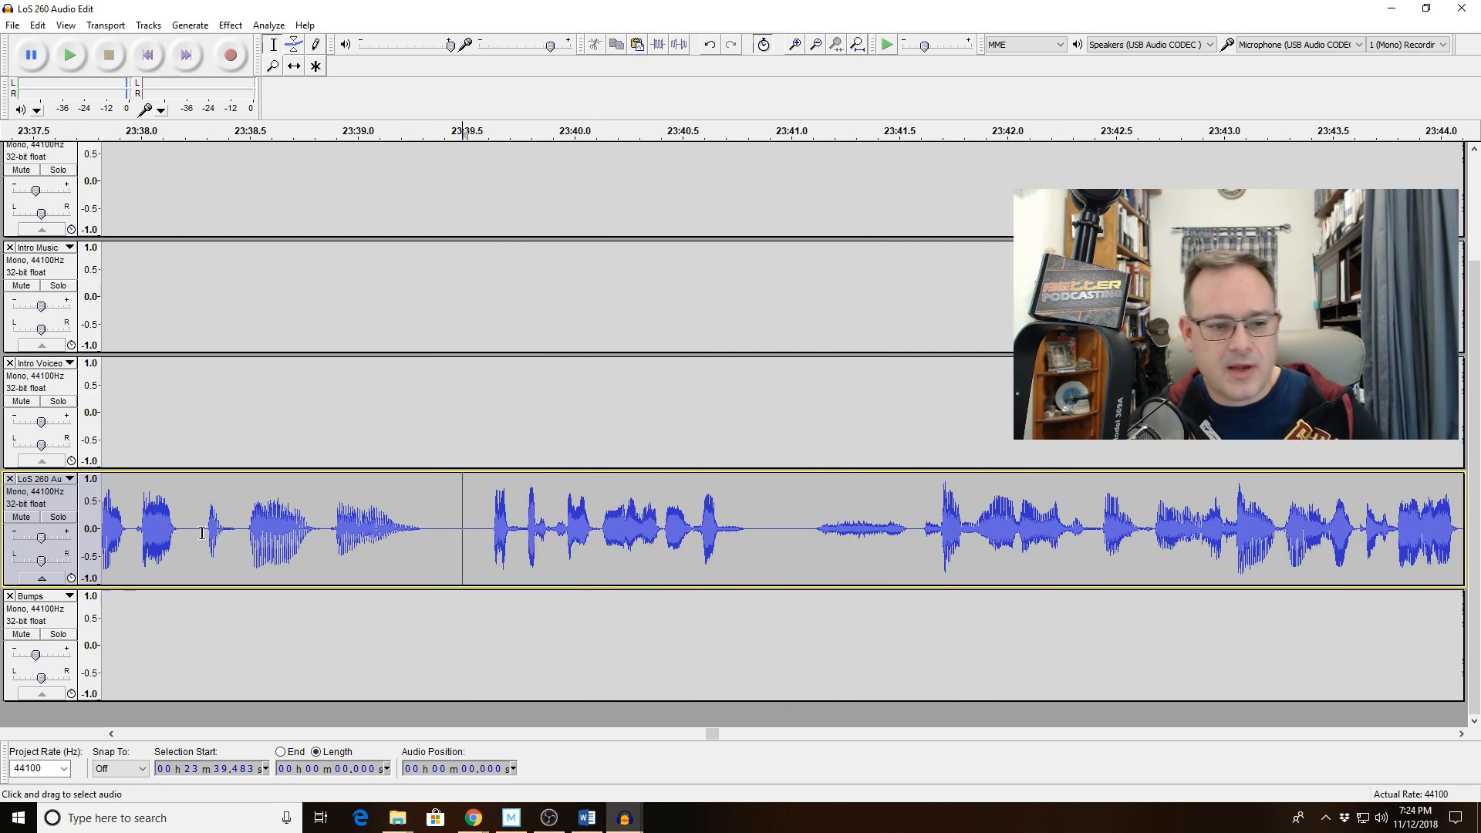
{"action": "key", "text": "space"}
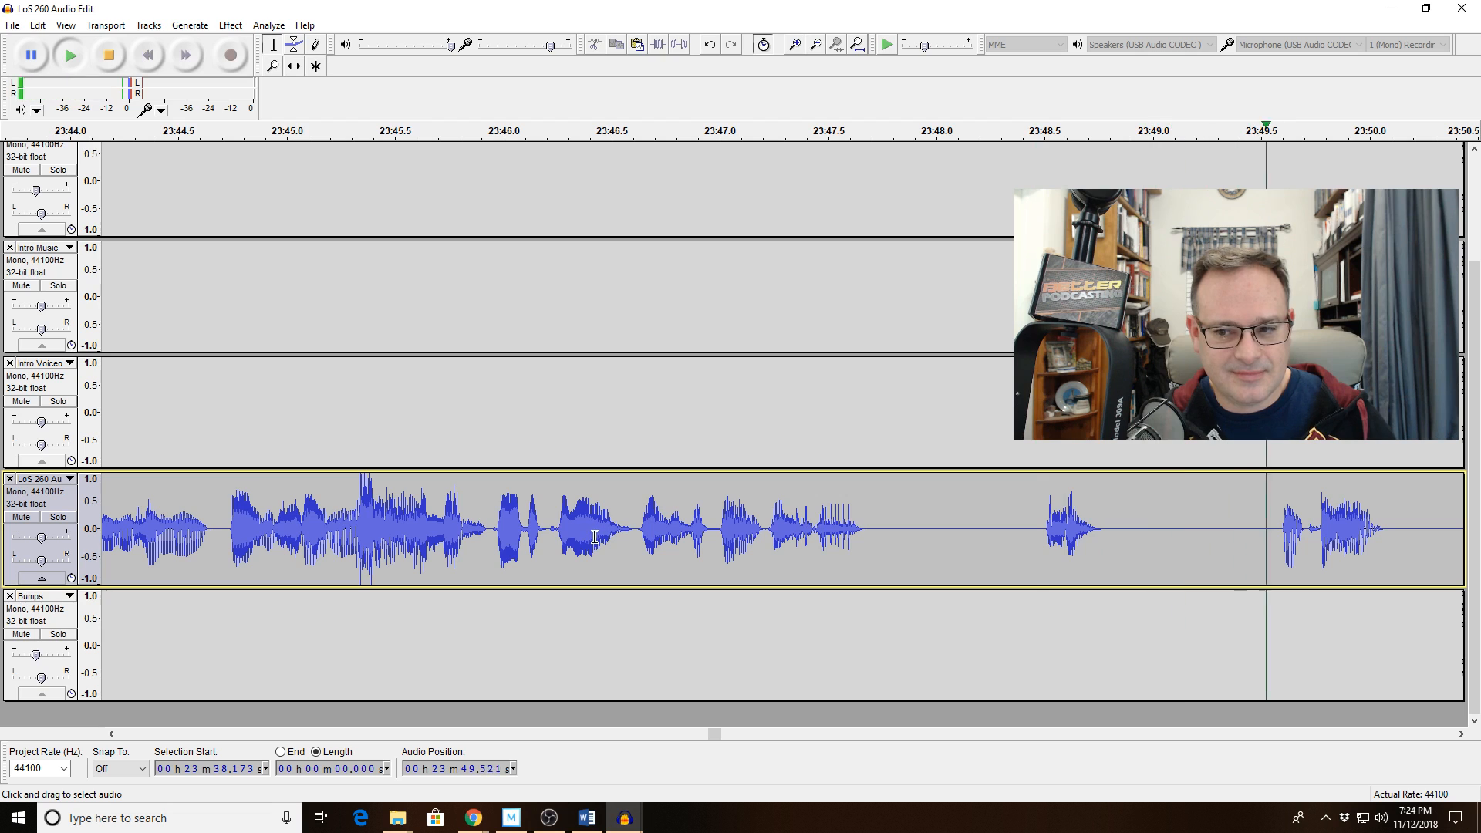
Delete the unwanted sound from about 23:48.4 to 23:49.5 in the LoS 260 Audio track and resume playback.
{"action": "key", "text": "space"}
{"action": "left_click_drag", "start_coordinate": [1029, 527], "coordinate": [1269, 528]}
{"action": "key", "text": "Delete"}
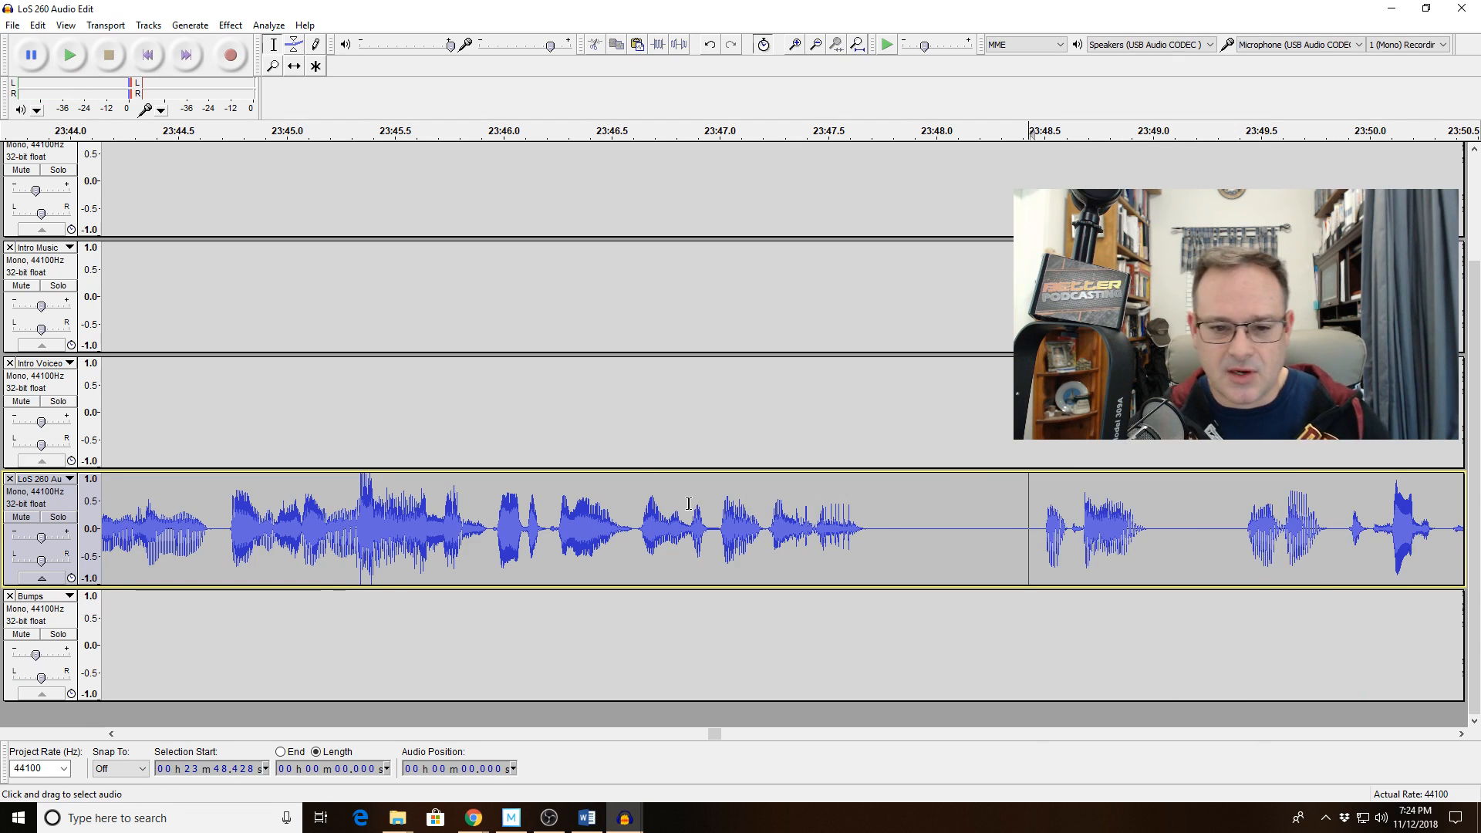
{"action": "key", "text": "space"}
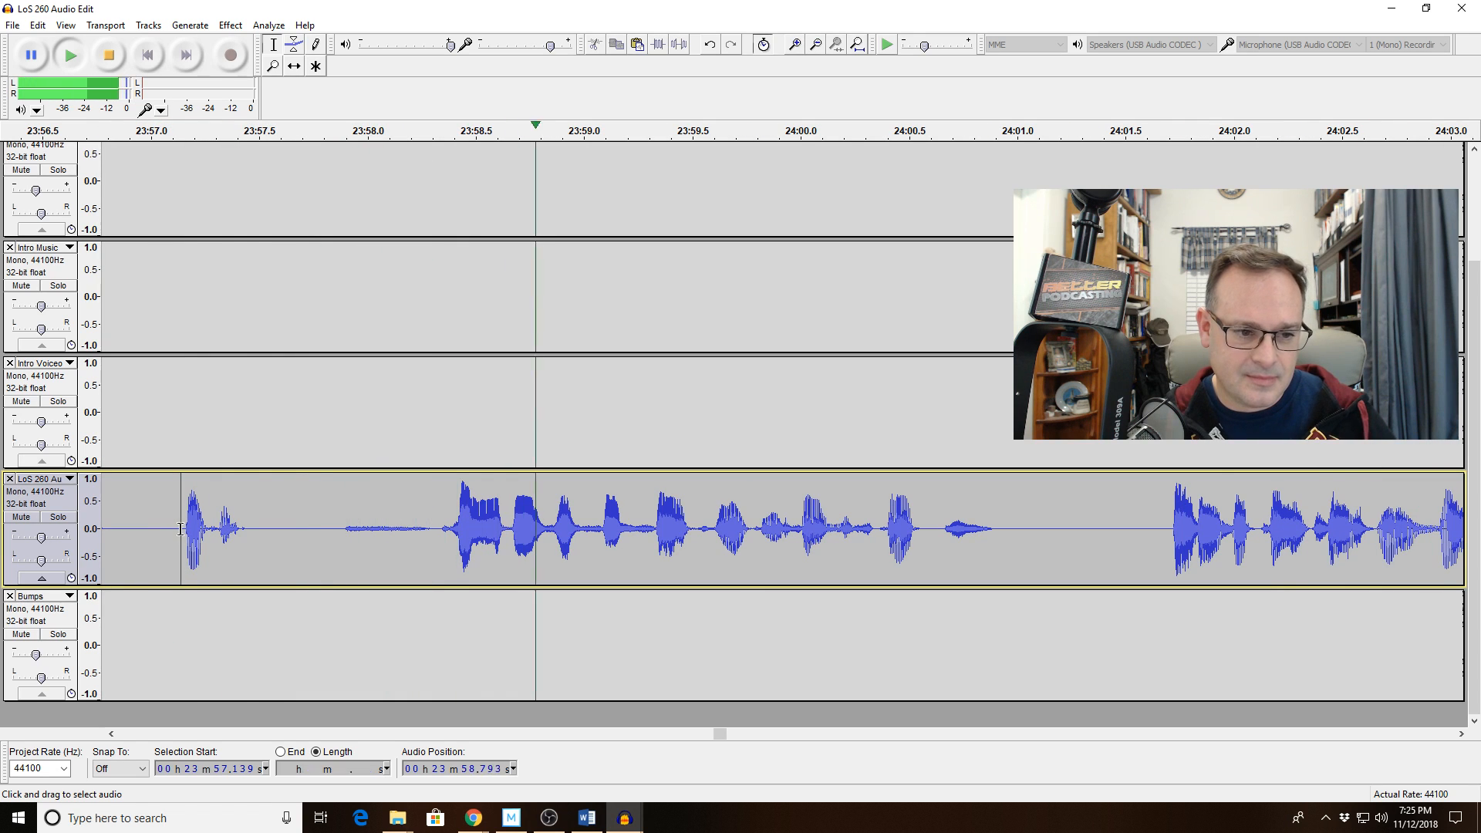
Remove the 1.18 s section starting at 23:57.14 from the LoS 260 Audio track and play on from about 23:55.9.
{"action": "left_click_drag", "start_coordinate": [182, 530], "coordinate": [436, 539]}
{"action": "key", "text": "space"}
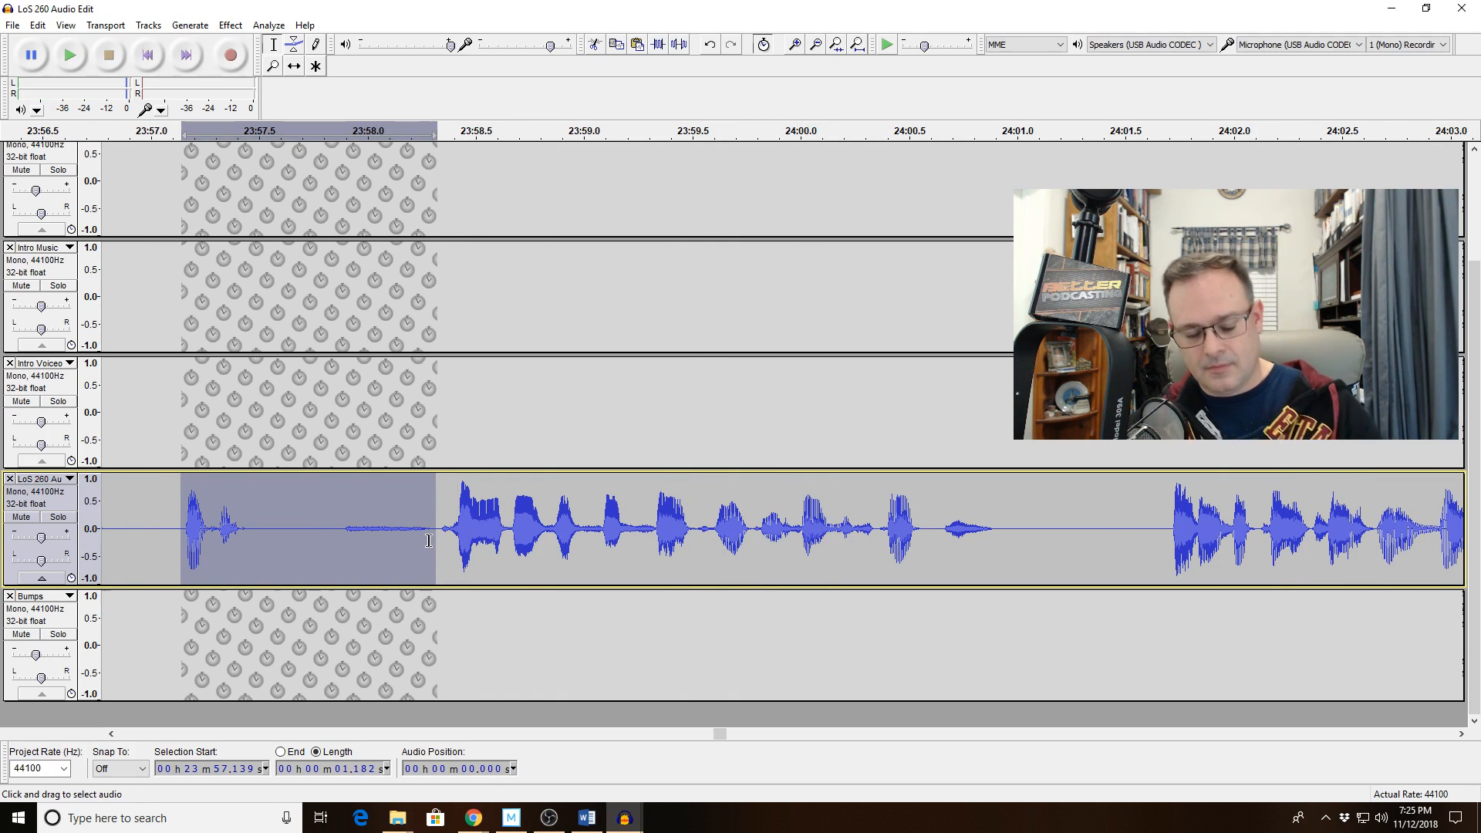
{"action": "key", "text": "Delete"}
{"action": "left_click", "coordinate": [817, 46]}
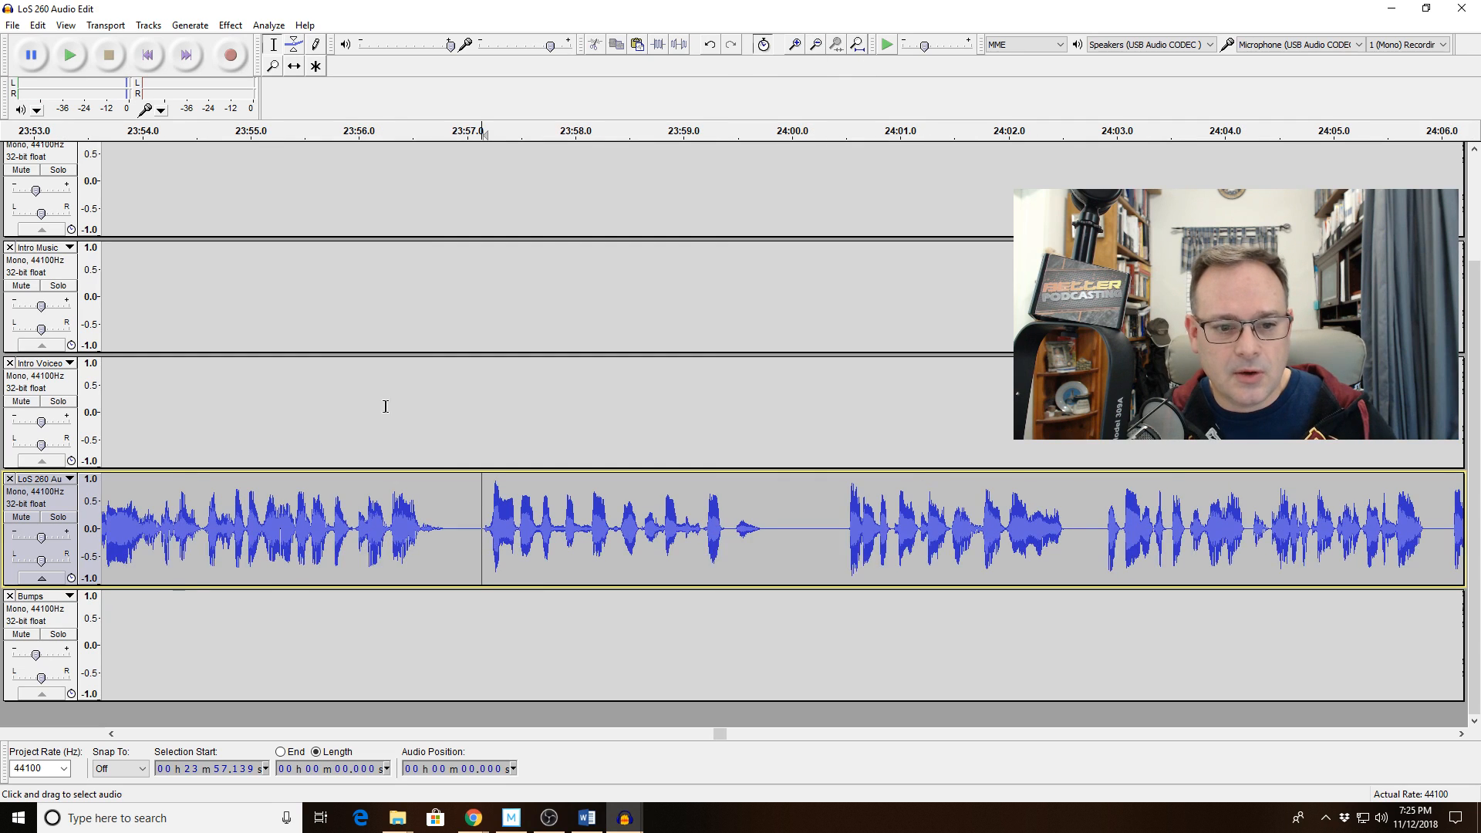
{"action": "key", "text": "space"}
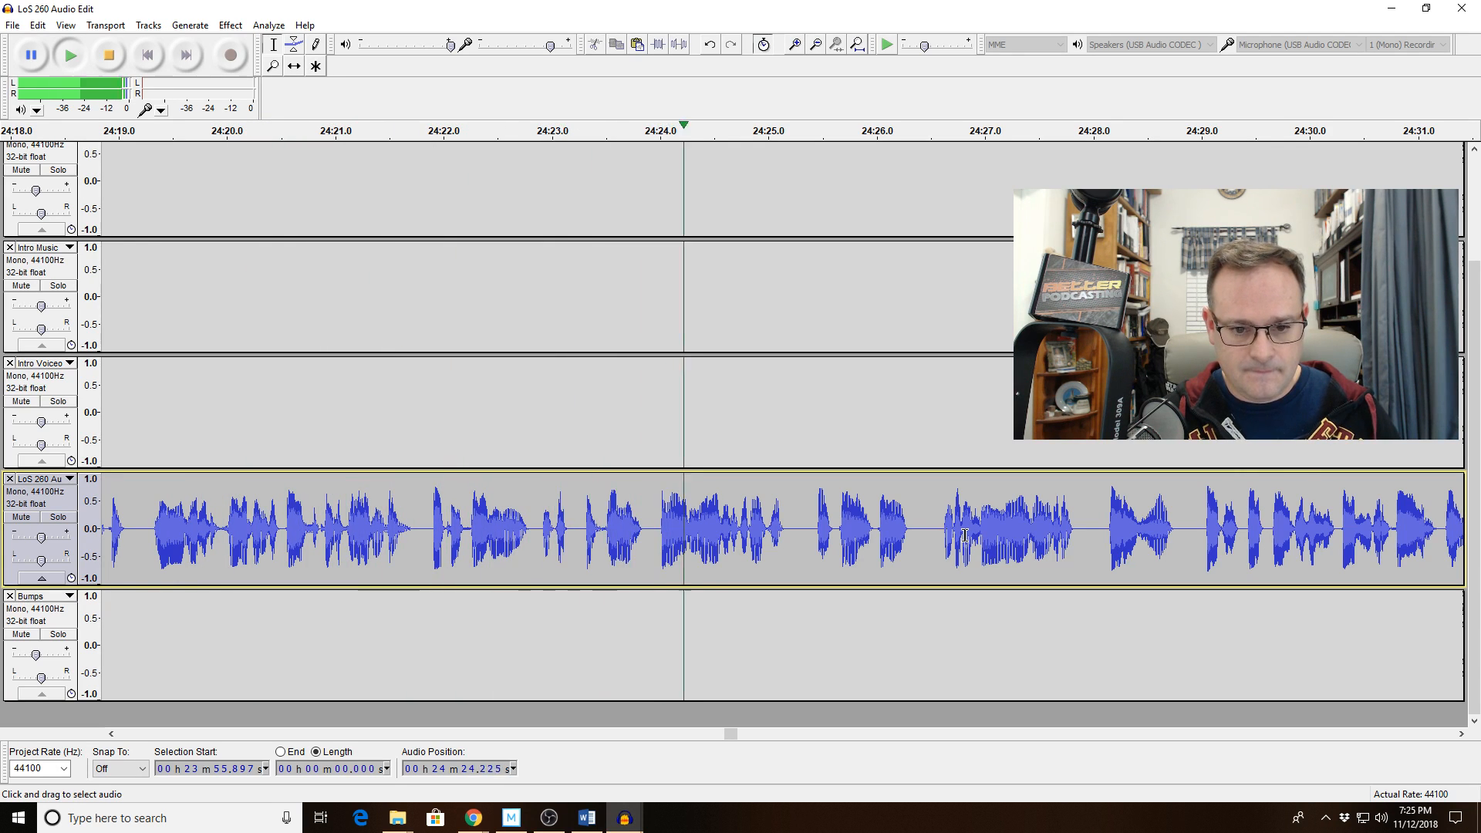
Play short passages of the LoS 260 Audio track between about 24:21.9 and 24:24 to pinpoint the short sound that needs cutting.
{"action": "left_click", "coordinate": [485, 509]}
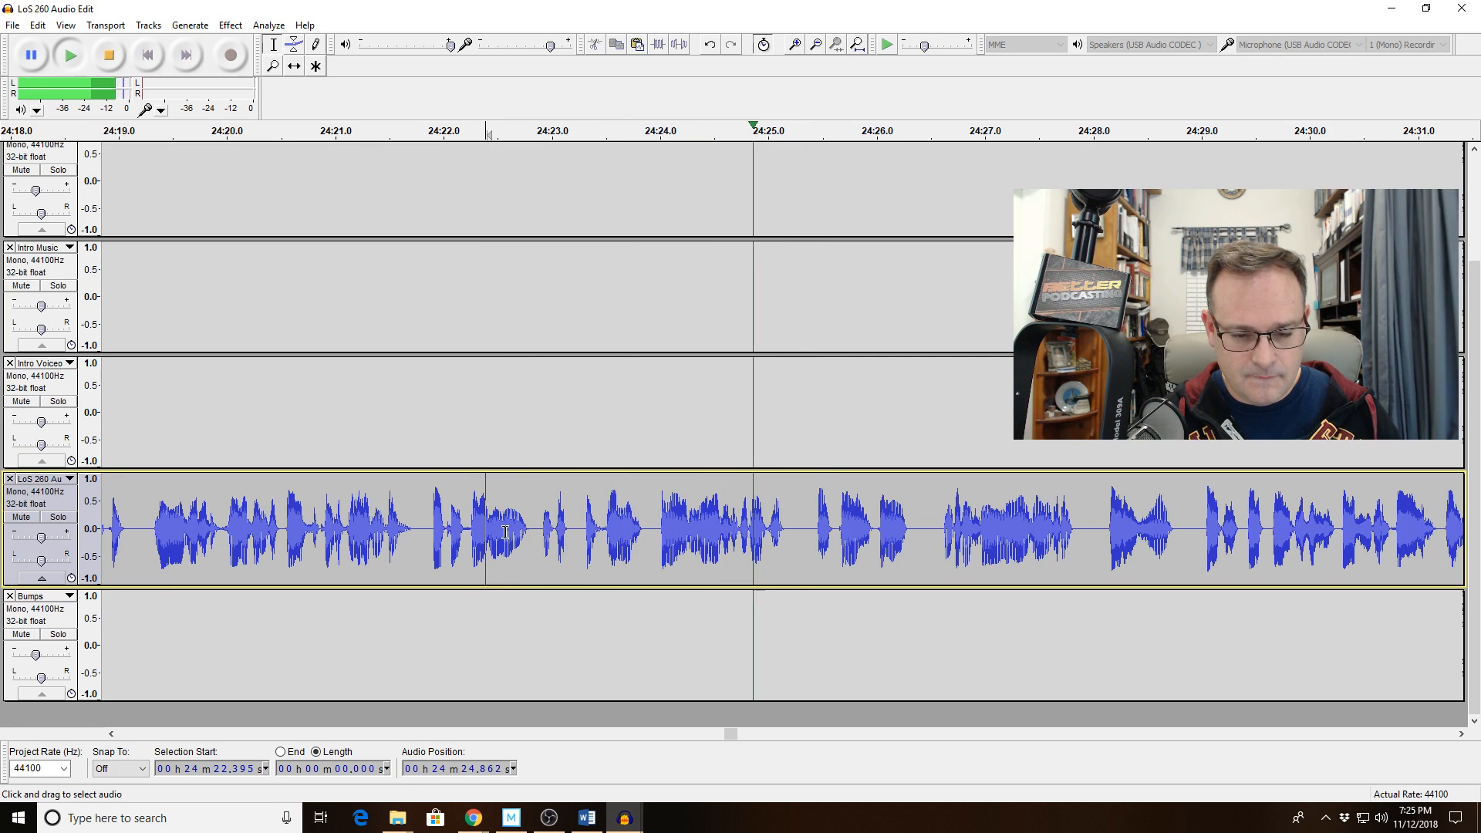
{"action": "key", "text": "space"}
{"action": "left_click", "coordinate": [469, 532]}
{"action": "key", "text": "space"}
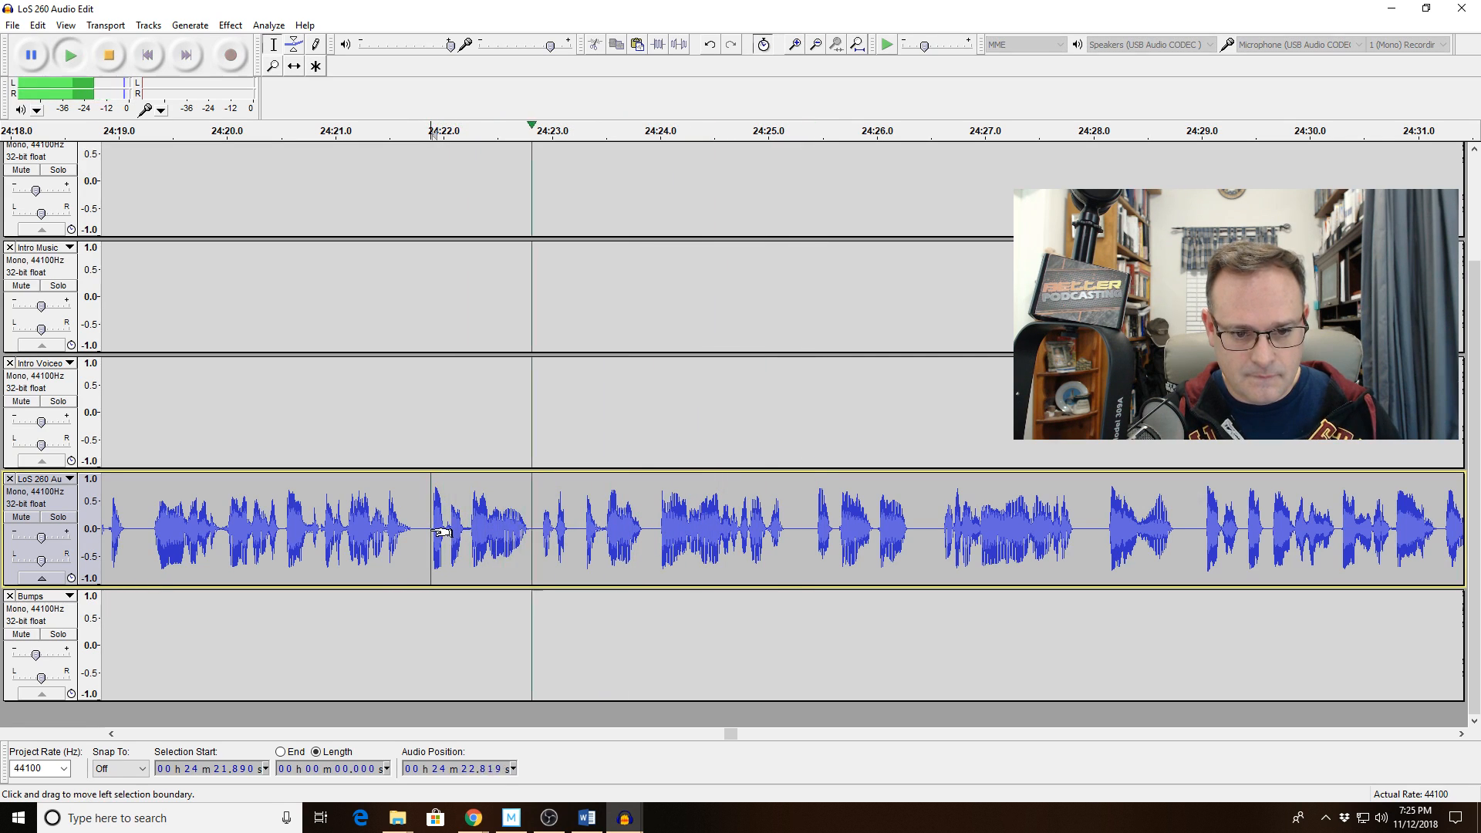
{"action": "key", "text": "space"}
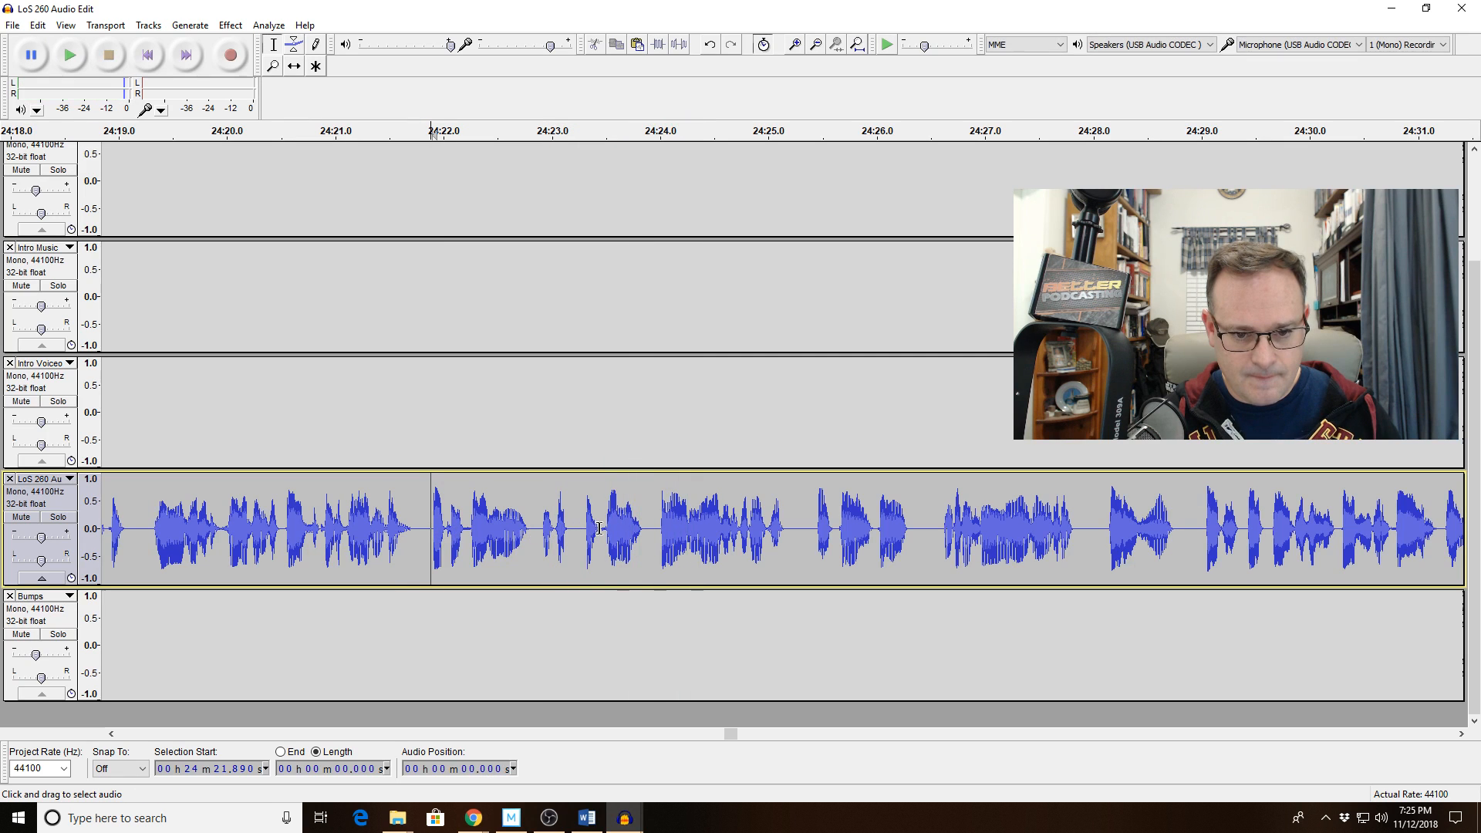
{"action": "left_click", "coordinate": [506, 533]}
{"action": "key", "text": "space"}
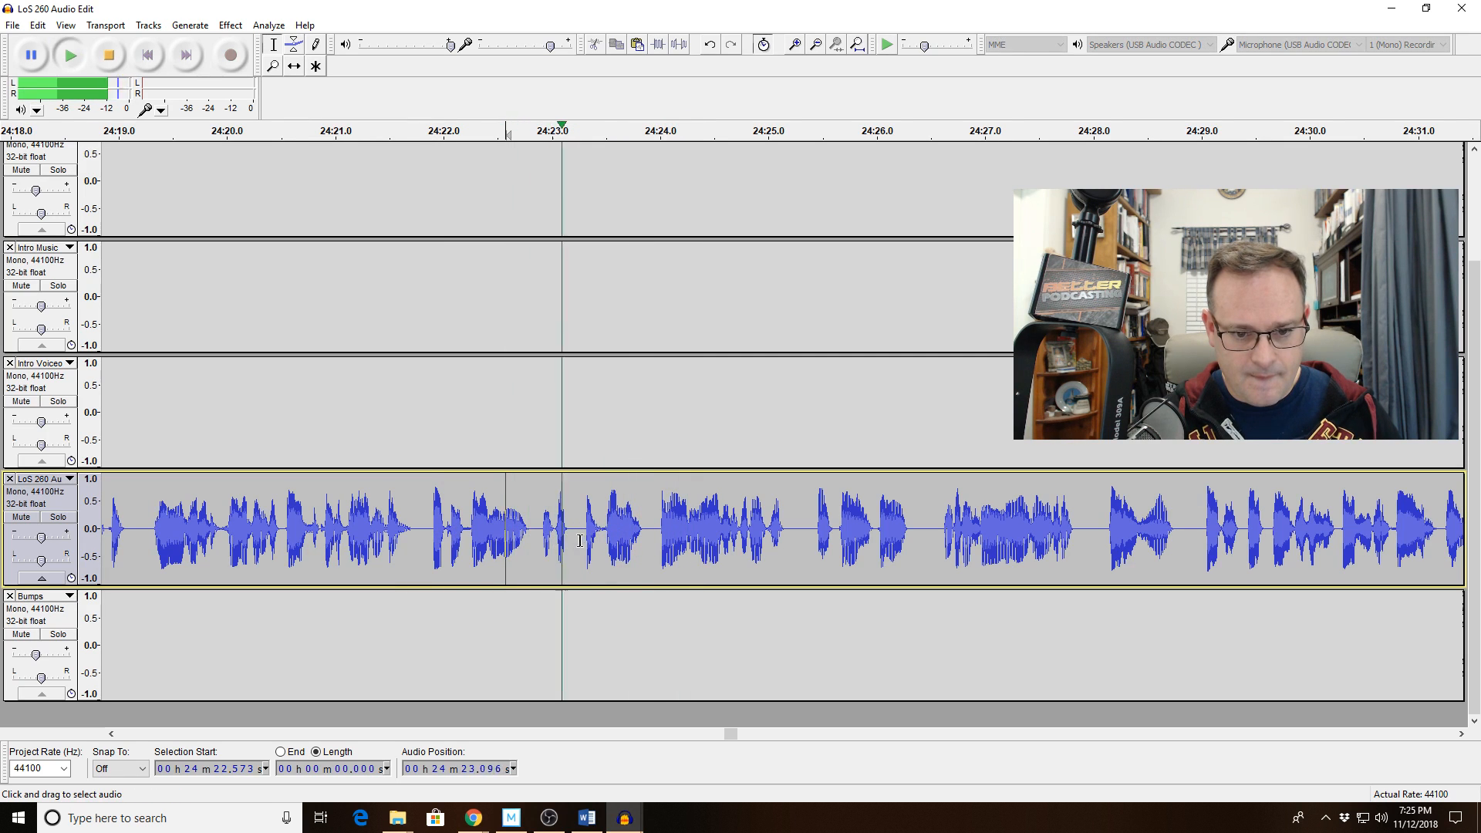
{"action": "key", "text": "space"}
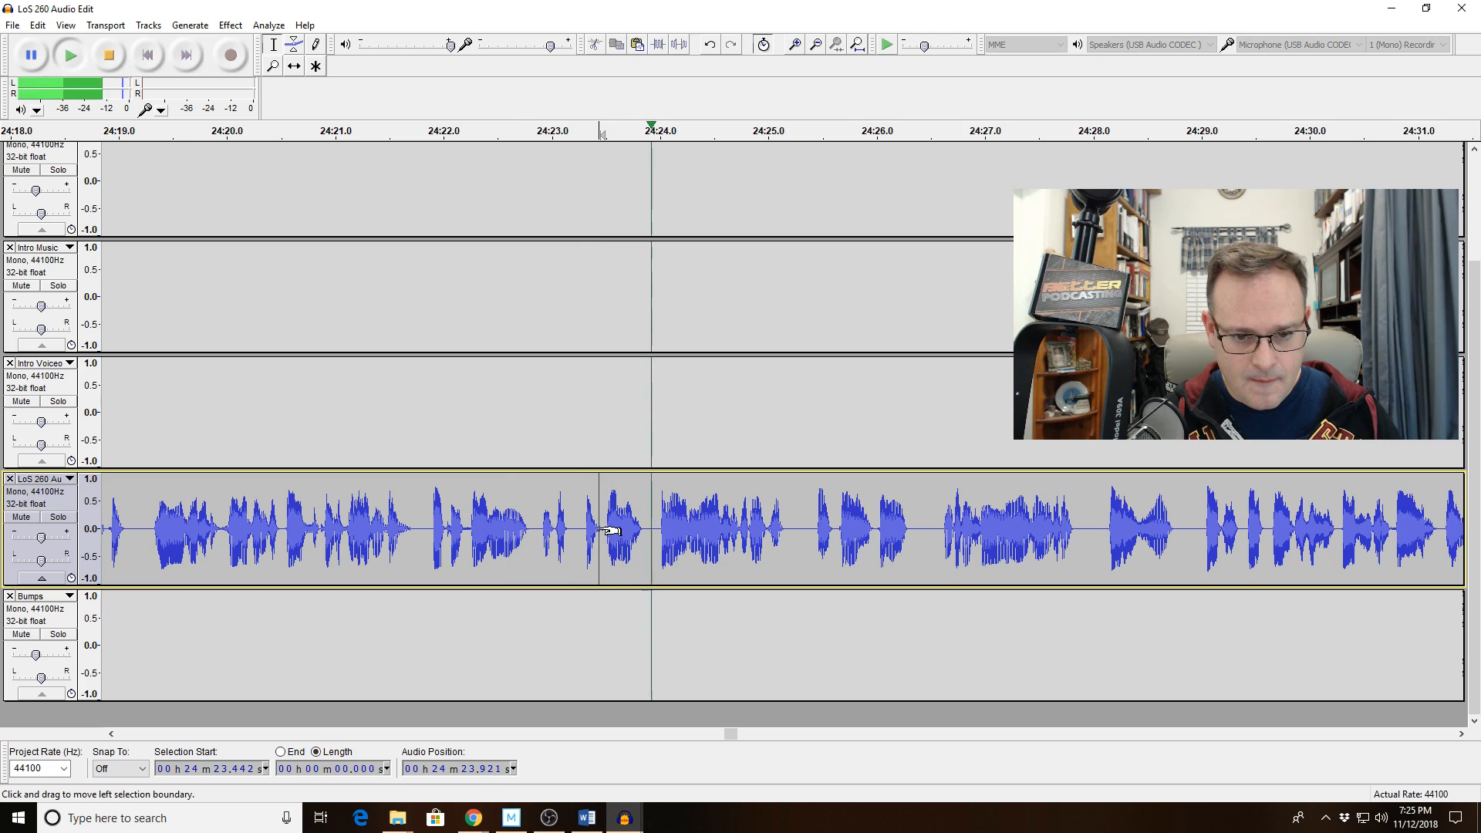
Delete the short sound from about 24:23.29 to 24:23.44 in the LoS 260 Audio track and replay from about 24:21.1.
{"action": "left_click_drag", "start_coordinate": [600, 530], "coordinate": [579, 538]}
{"action": "key", "text": "Delete"}
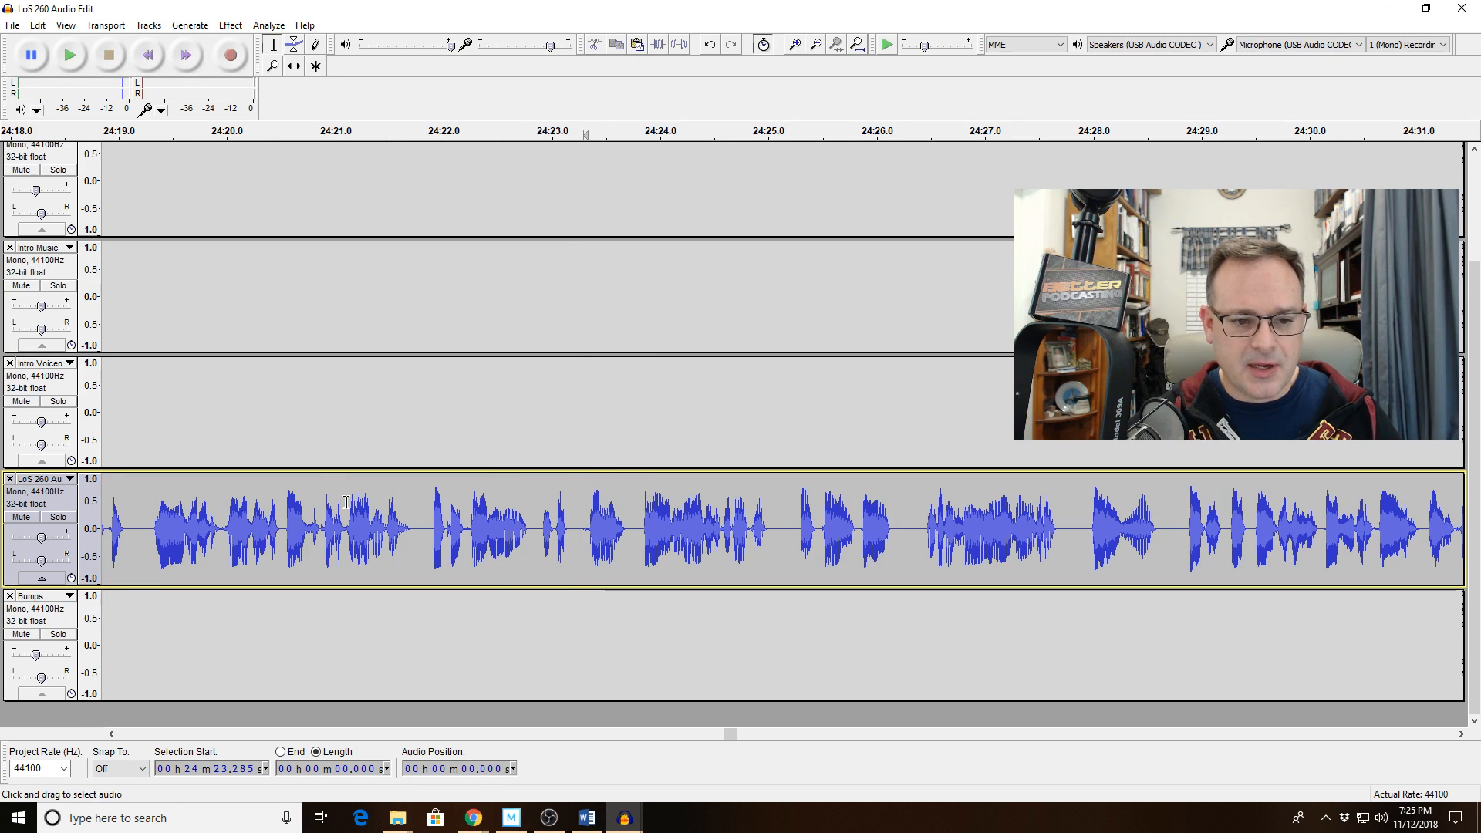
{"action": "key", "text": "space"}
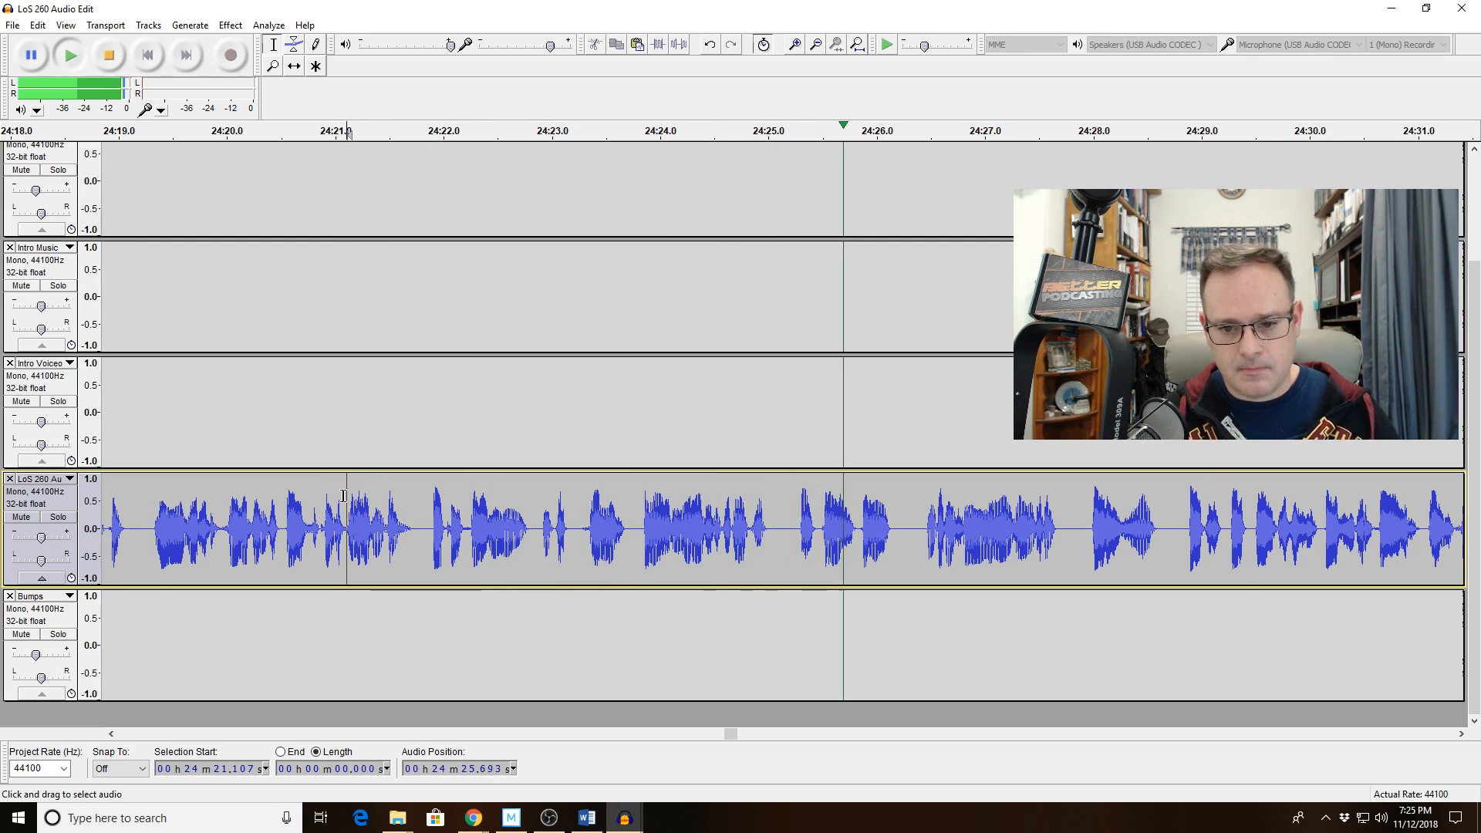
{"action": "key", "text": "space"}
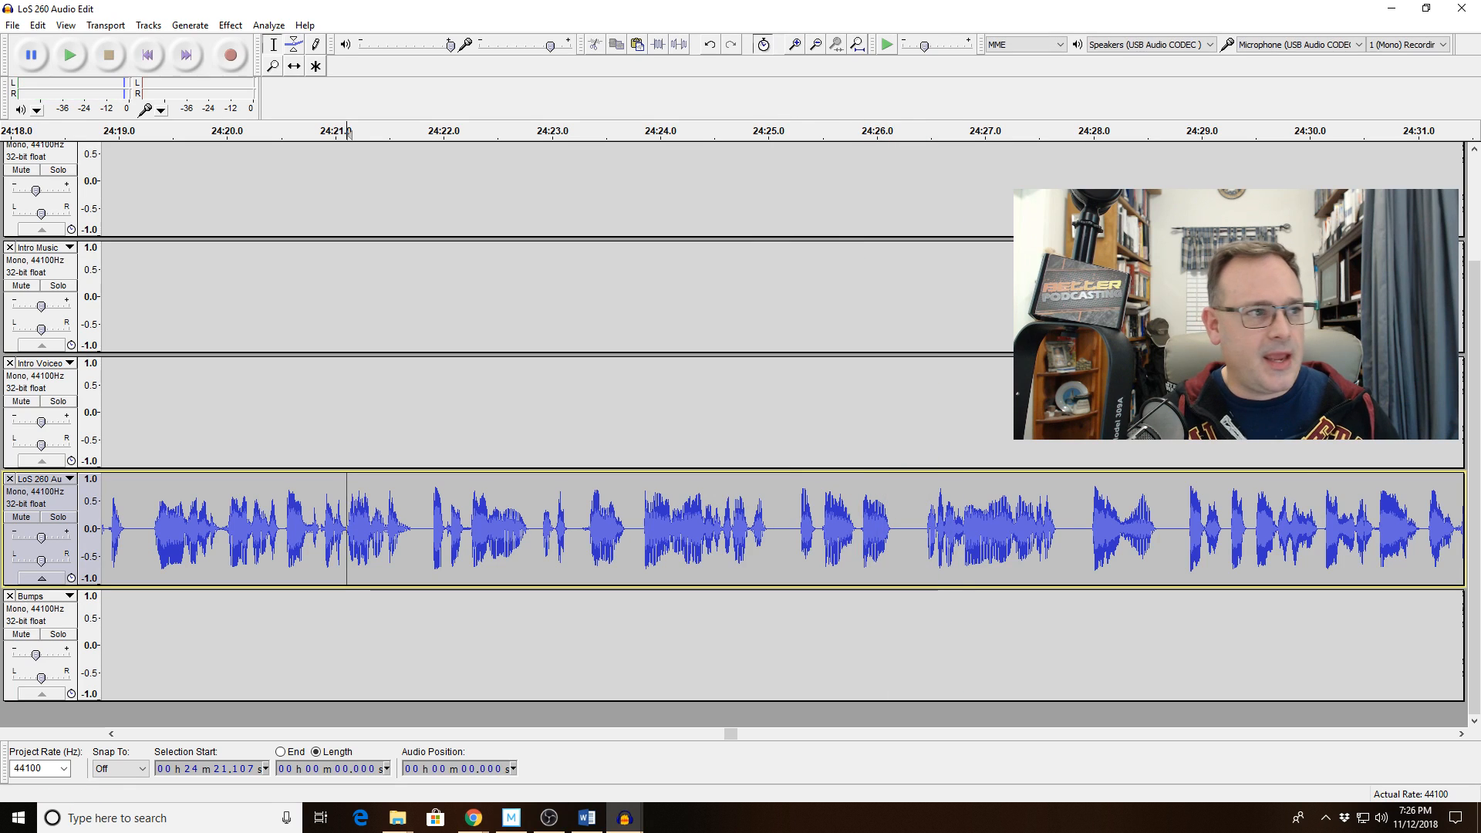
Play from about 24:20.3 and delete about one second of unwanted audio starting near 24:35.1 in the LoS 260 Audio track.
{"action": "key", "text": "alt+Tab"}
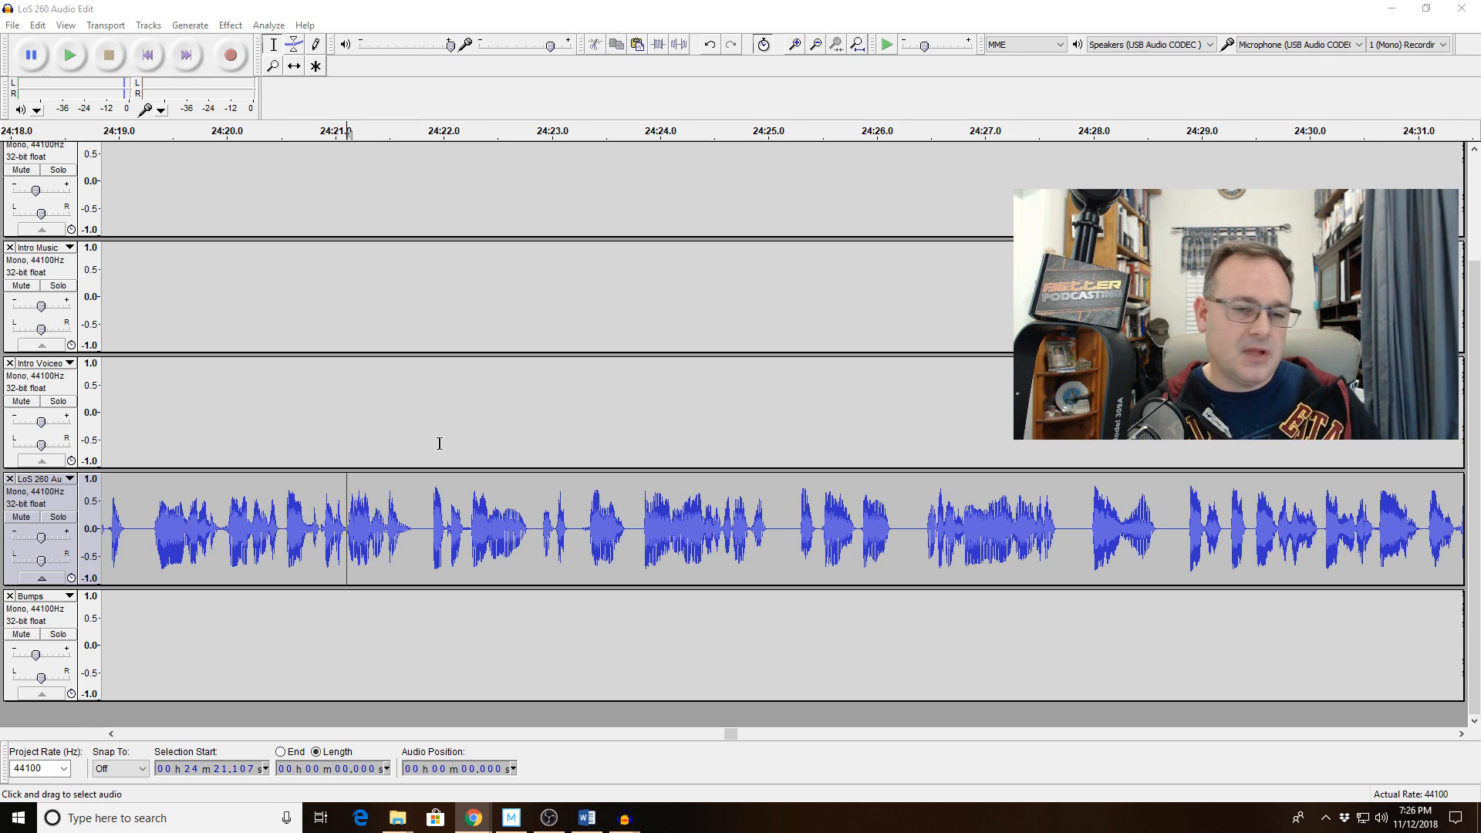
{"action": "left_click", "coordinate": [257, 528]}
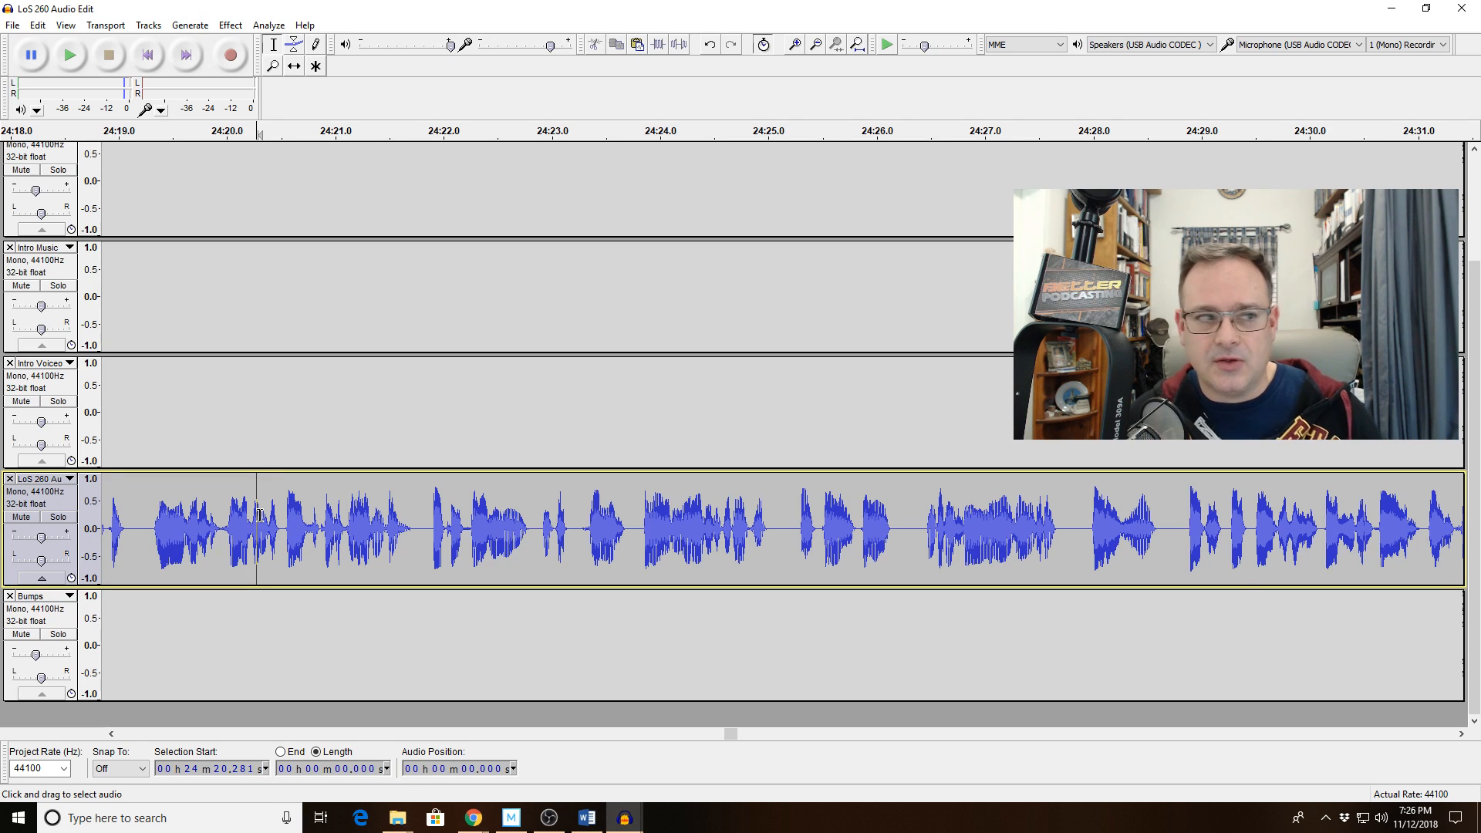
{"action": "key", "text": "space"}
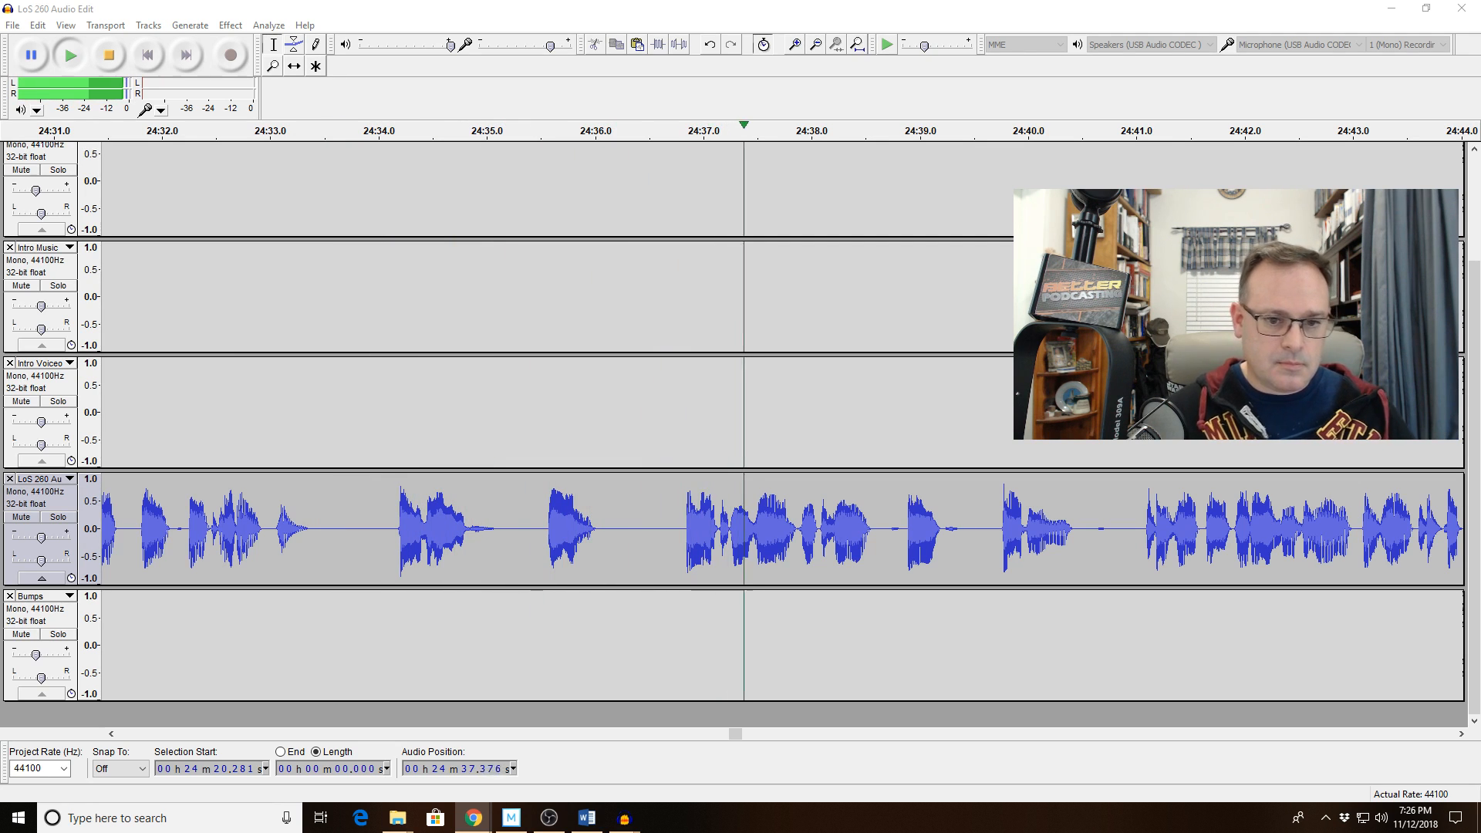
{"action": "left_click", "coordinate": [513, 533]}
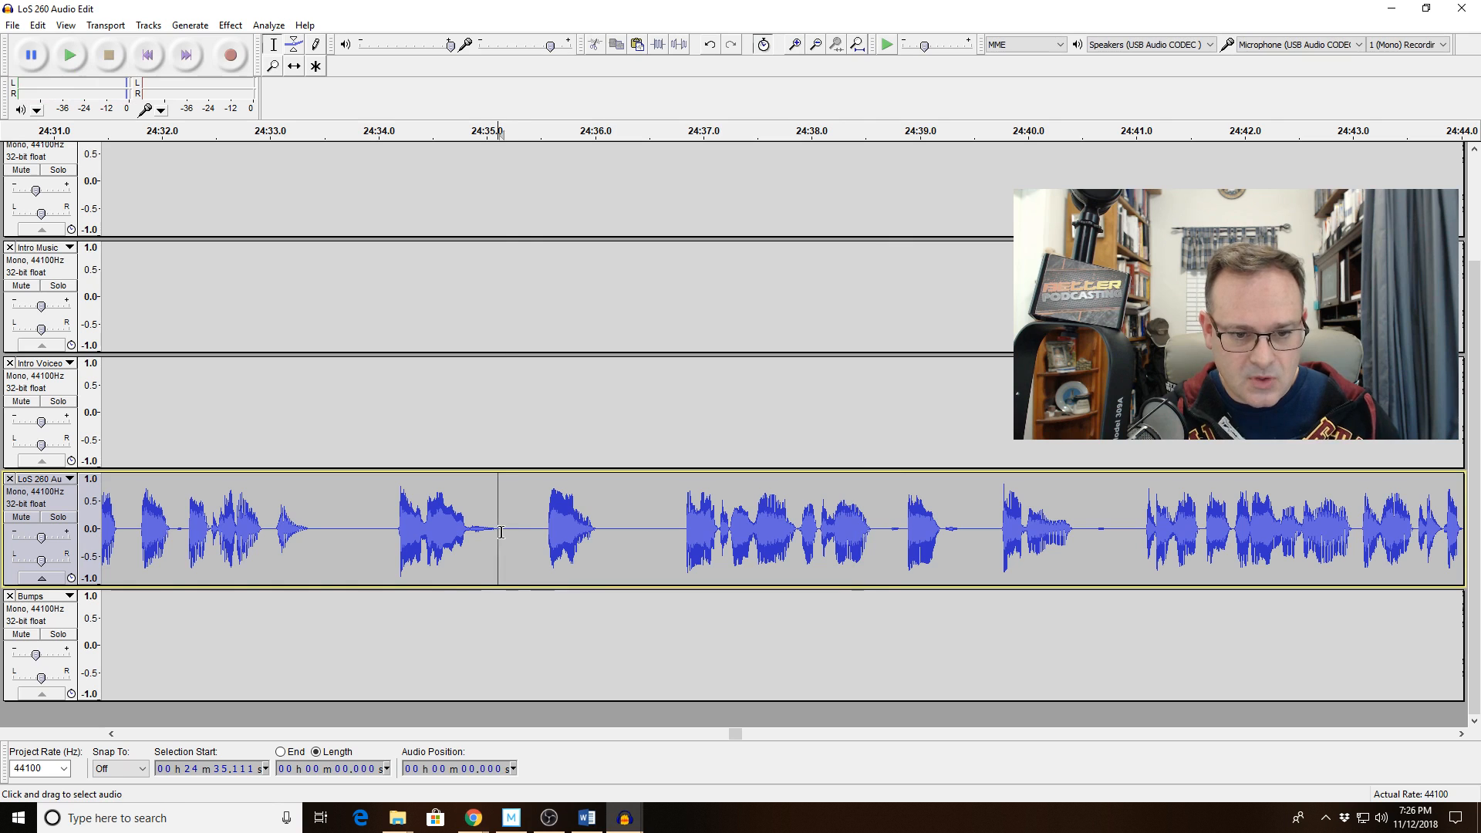
{"action": "left_click_drag", "start_coordinate": [499, 533], "coordinate": [608, 542]}
{"action": "key", "text": "Delete"}
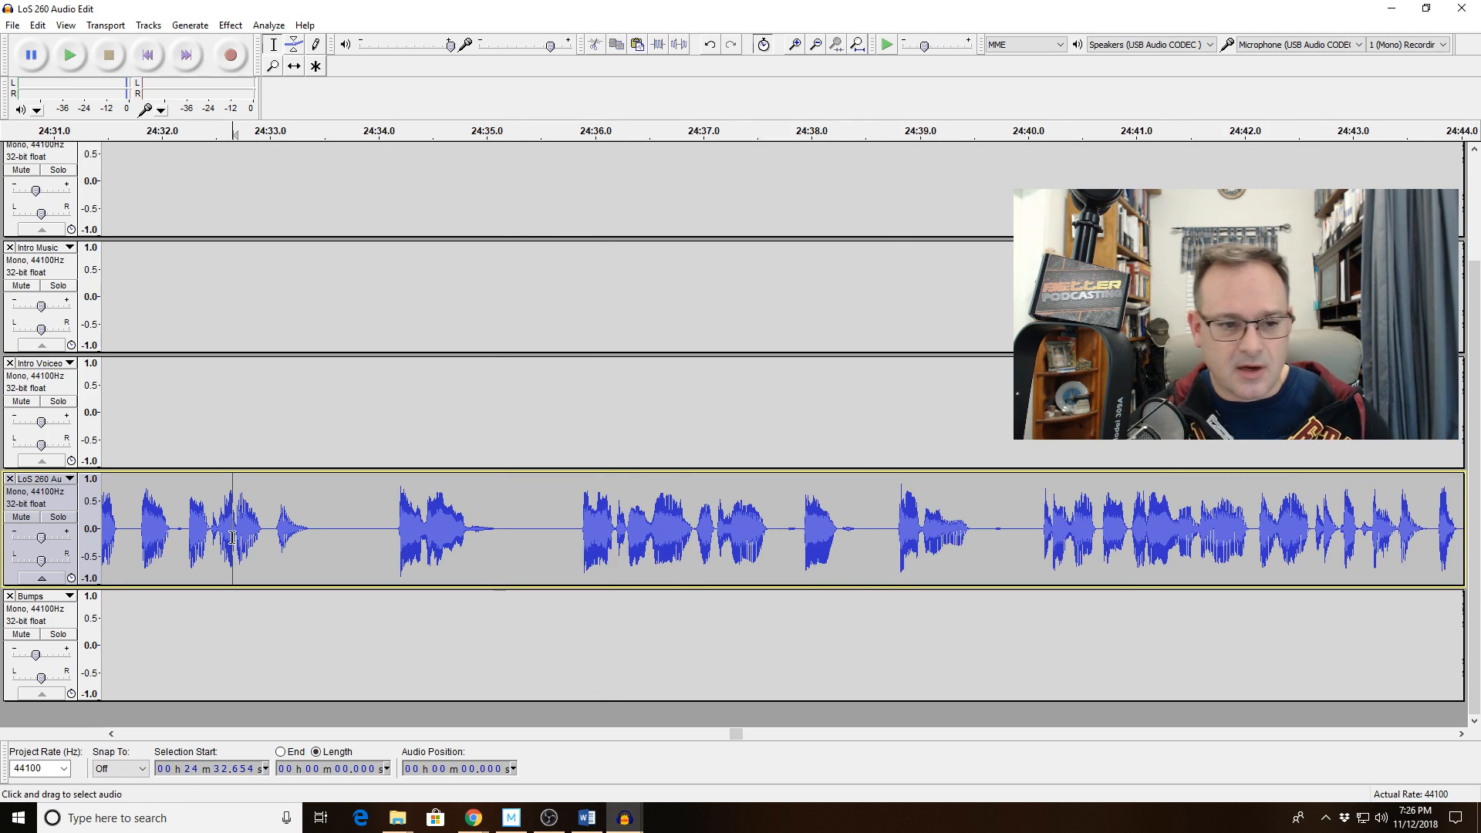
Play on from 24:32.65, delete the short sound near 24:54.3 in the LoS 260 Audio track and replay from about 24:52.9.
{"action": "key", "text": "space"}
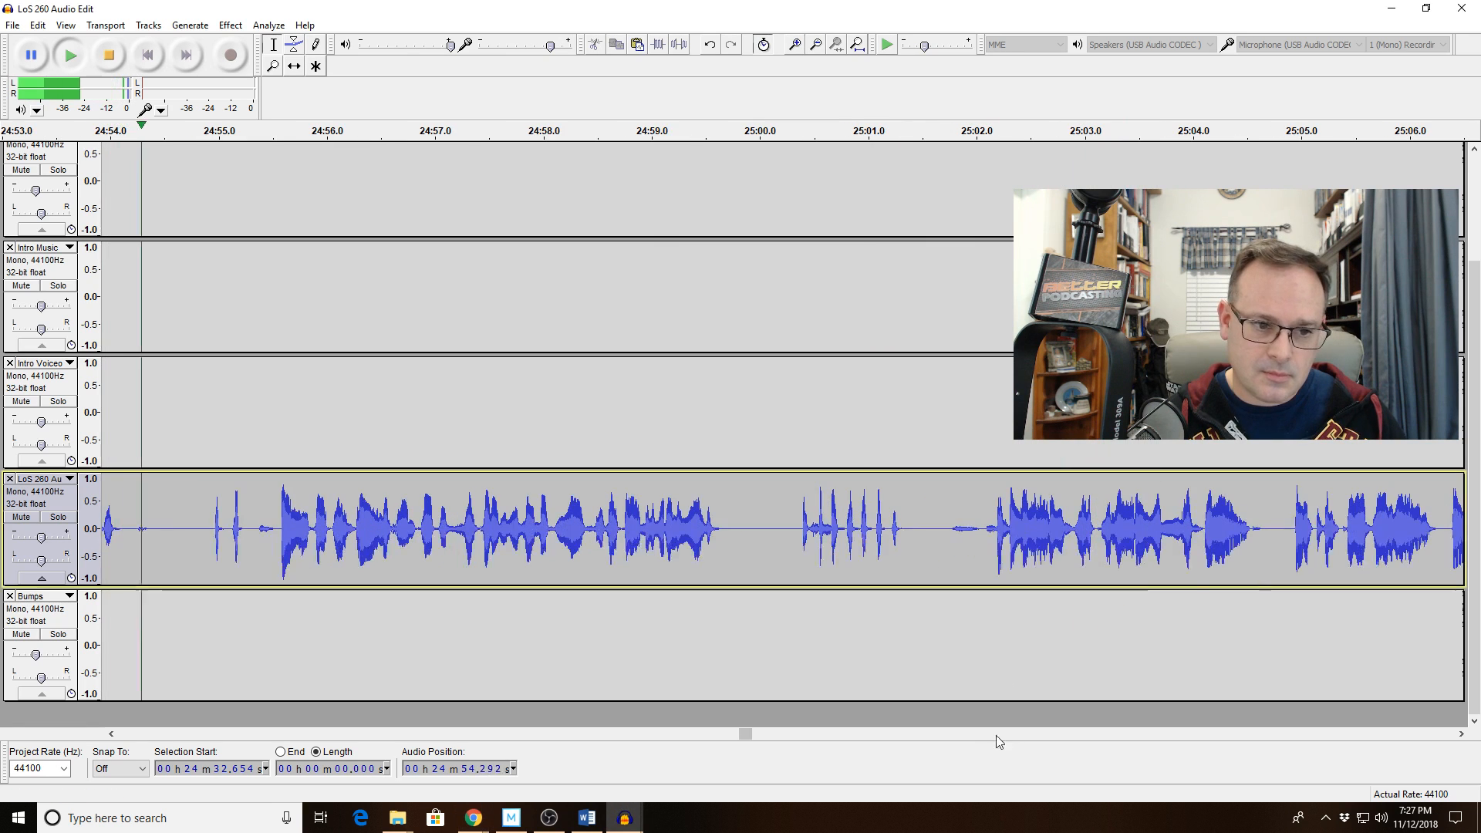
{"action": "left_click", "coordinate": [142, 532]}
{"action": "left_click_drag", "start_coordinate": [134, 532], "coordinate": [46, 526]}
{"action": "key", "text": "space"}
{"action": "key", "text": "Delete"}
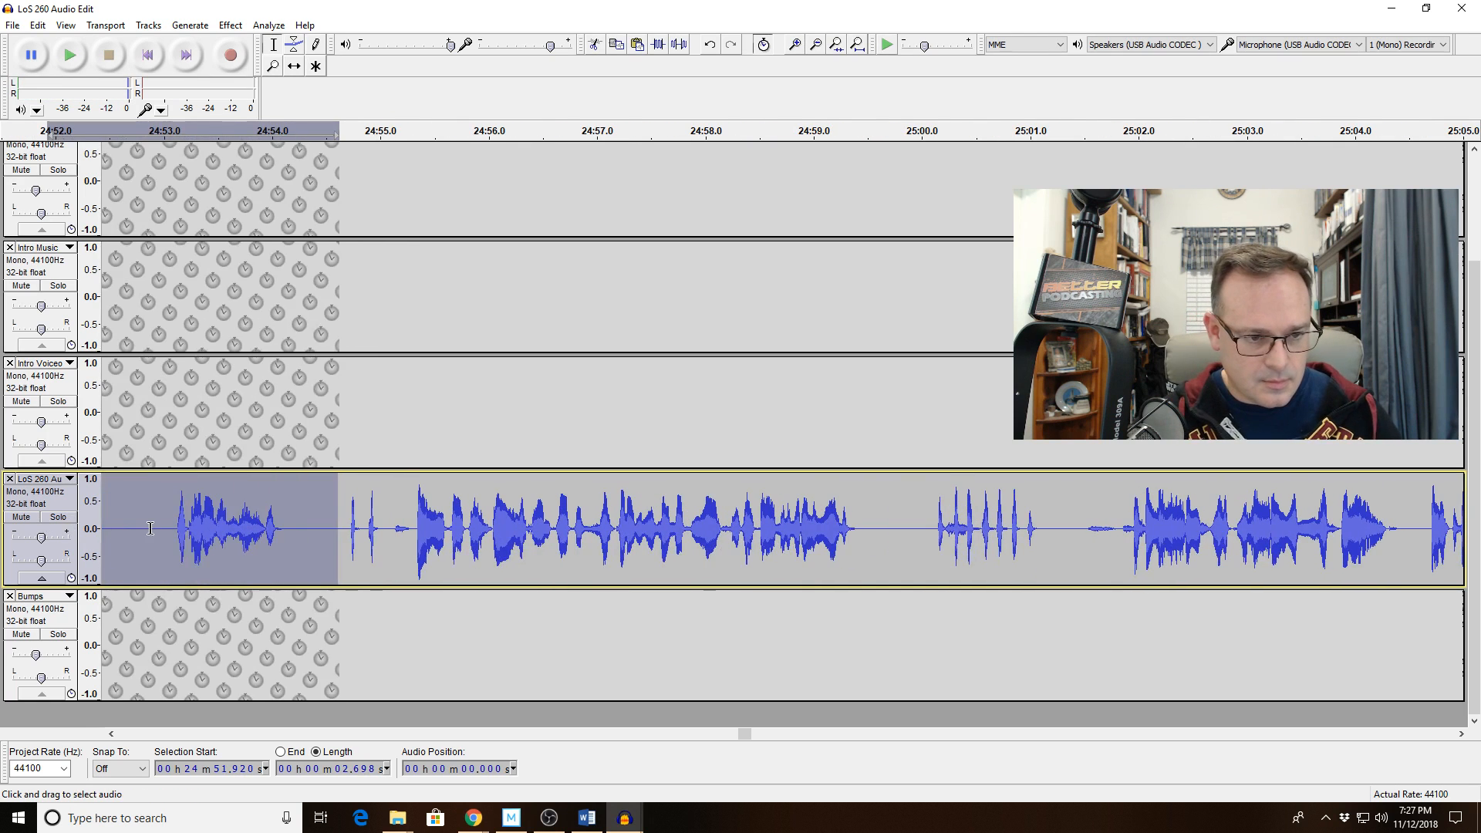
{"action": "left_click", "coordinate": [152, 531]}
{"action": "key", "text": "space"}
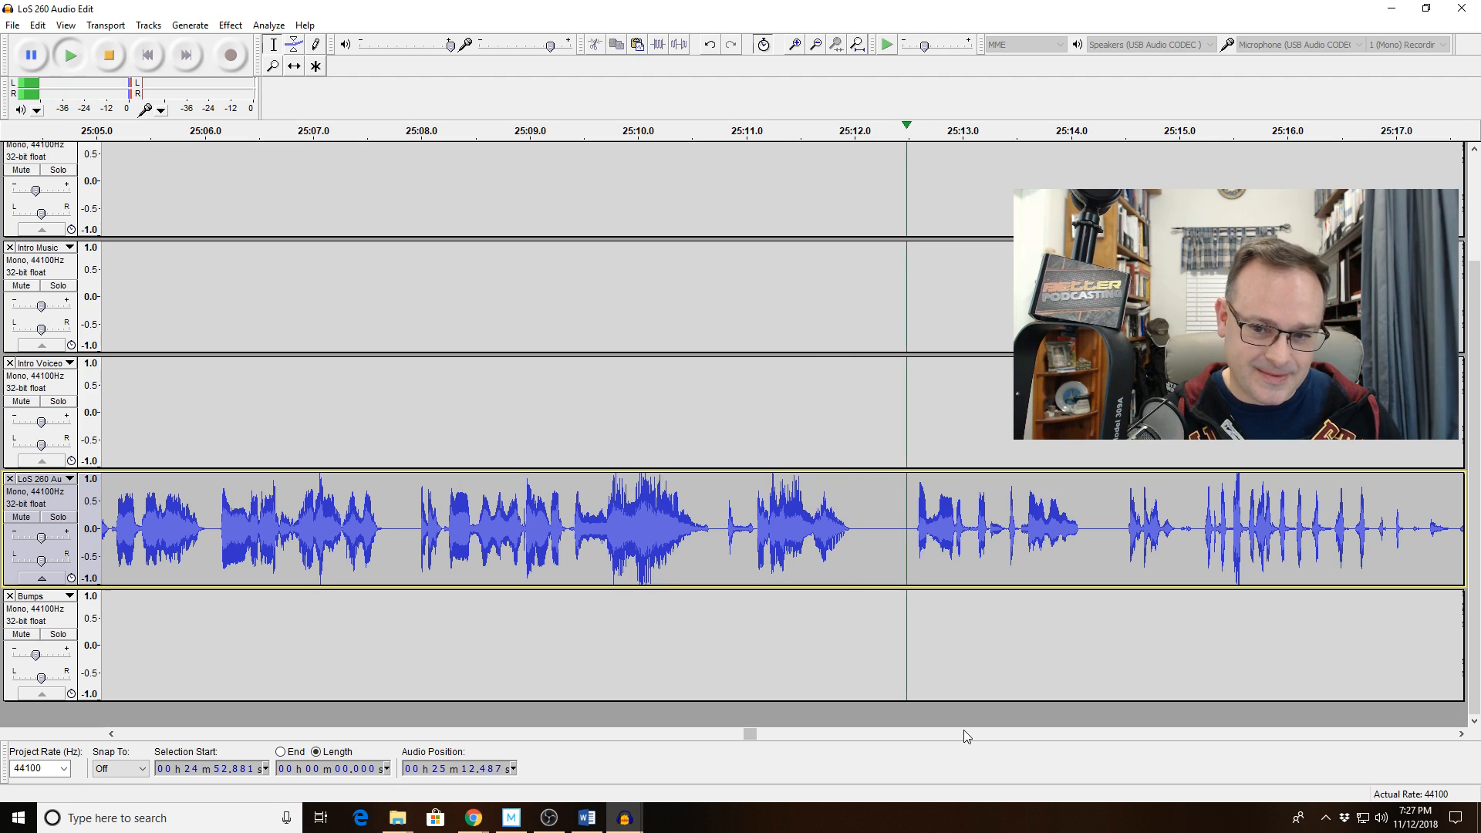
Play through to about 25:38, delete the 0.2 s sound starting at 25:36.19 in the LoS 260 Audio track and replay from 25:35.2.
{"action": "left_click", "coordinate": [1053, 737]}
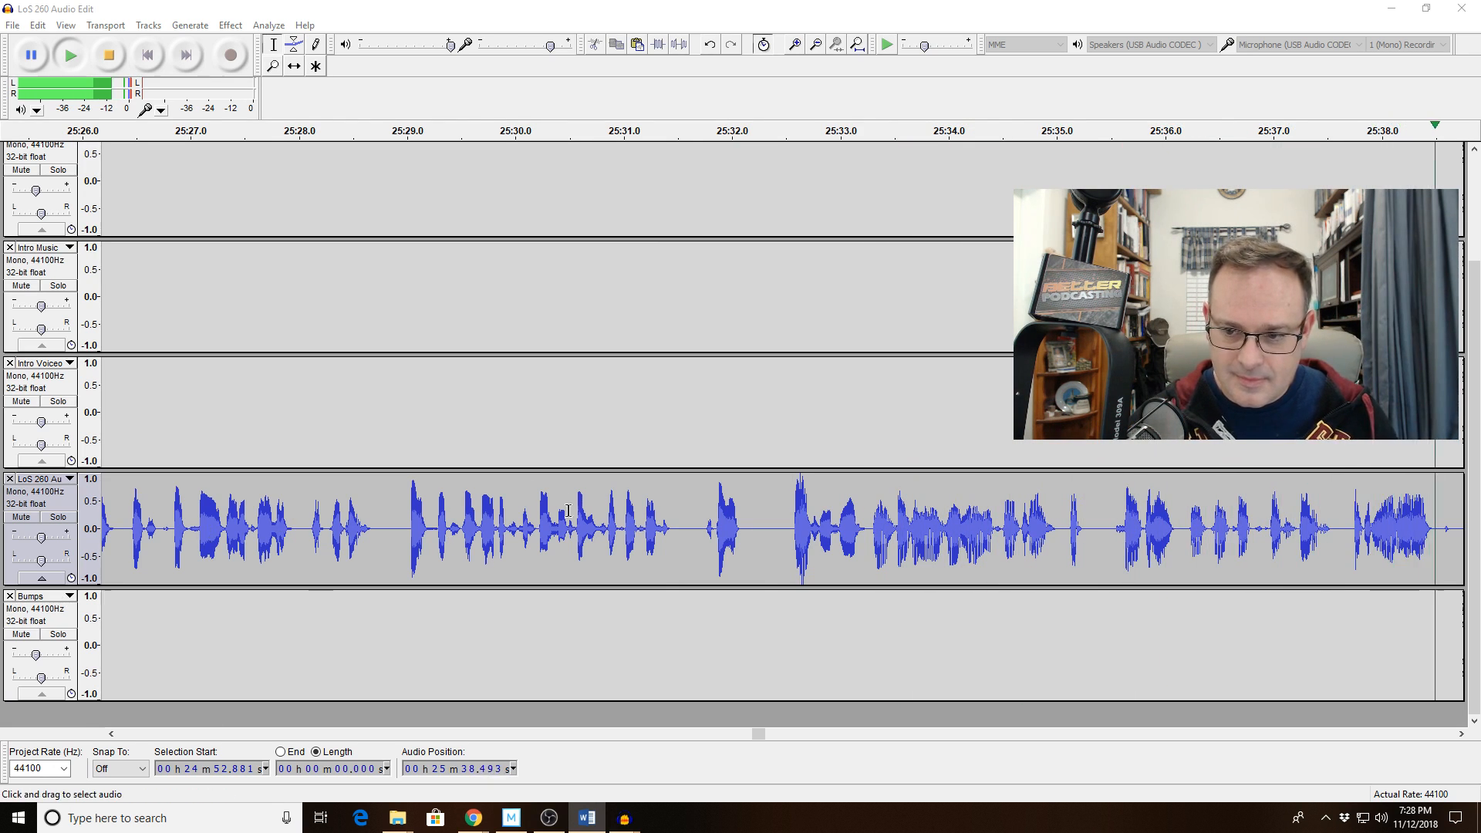
{"action": "left_click", "coordinate": [1097, 494]}
{"action": "key", "text": "space"}
{"action": "left_click", "coordinate": [741, 734]}
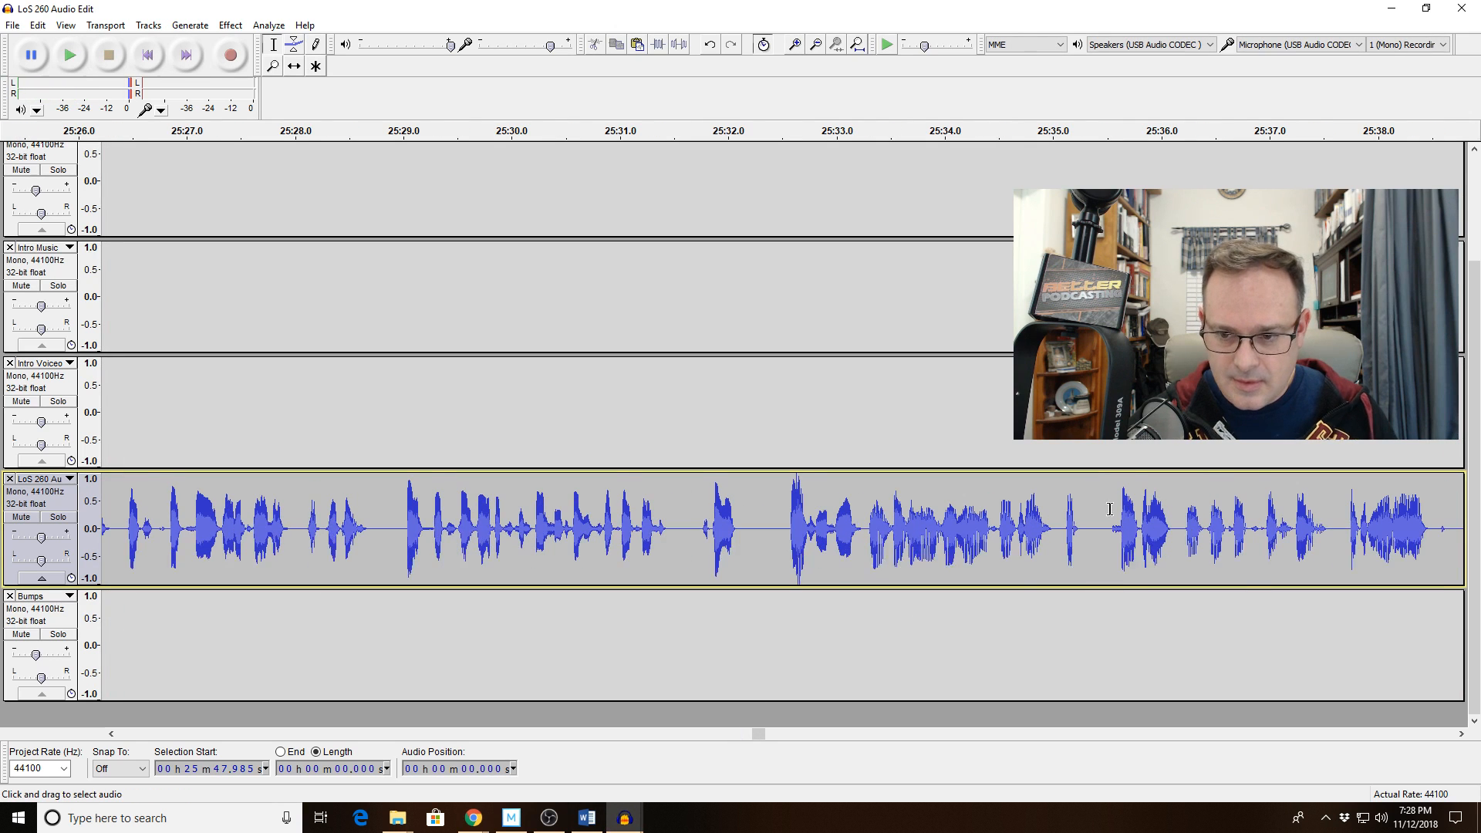
{"action": "left_click_drag", "start_coordinate": [1181, 534], "coordinate": [1193, 535]}
{"action": "key", "text": "space"}
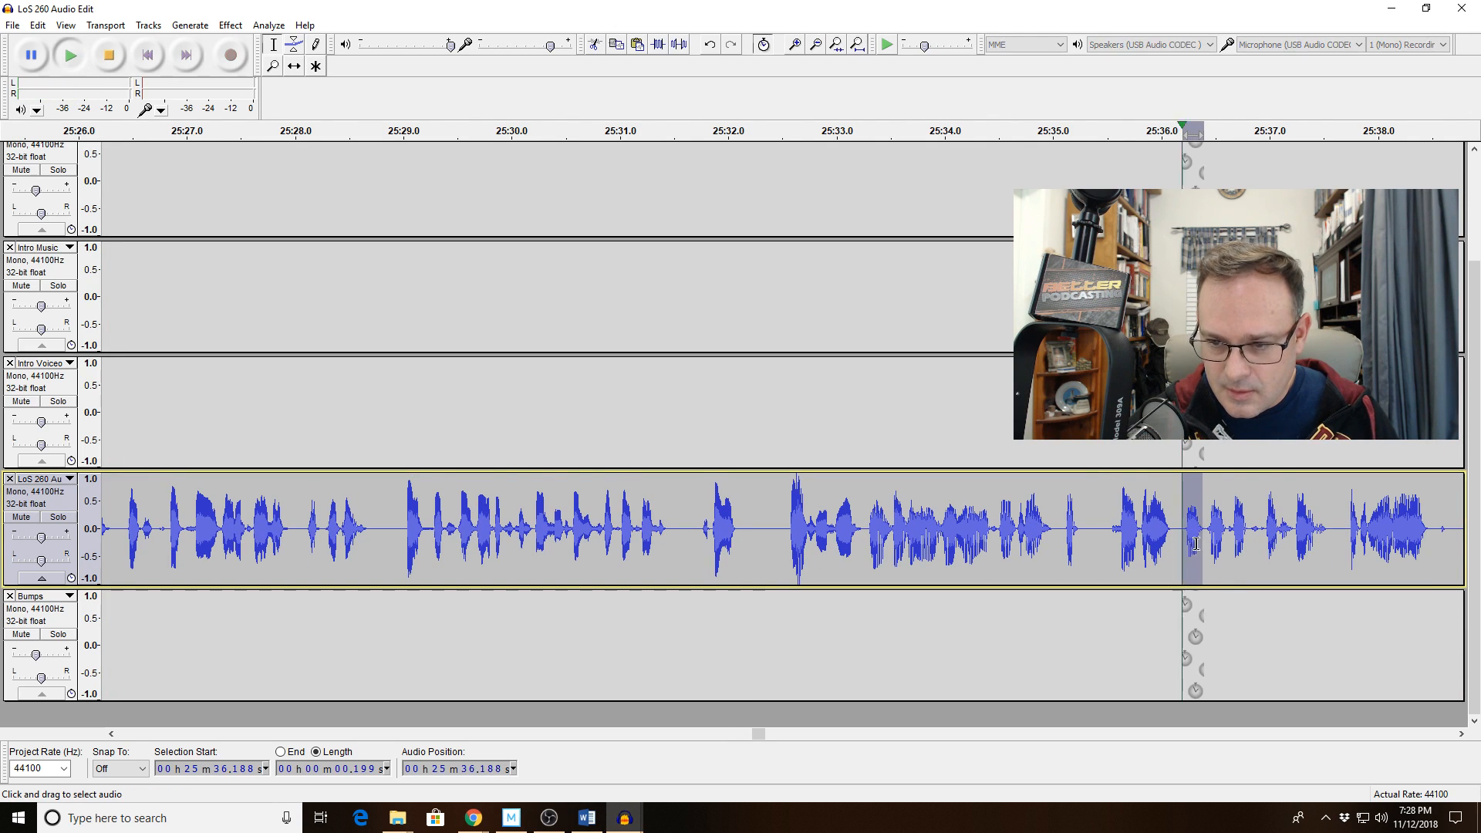
{"action": "key", "text": "Delete"}
{"action": "left_click", "coordinate": [1078, 534]}
{"action": "key", "text": "space"}
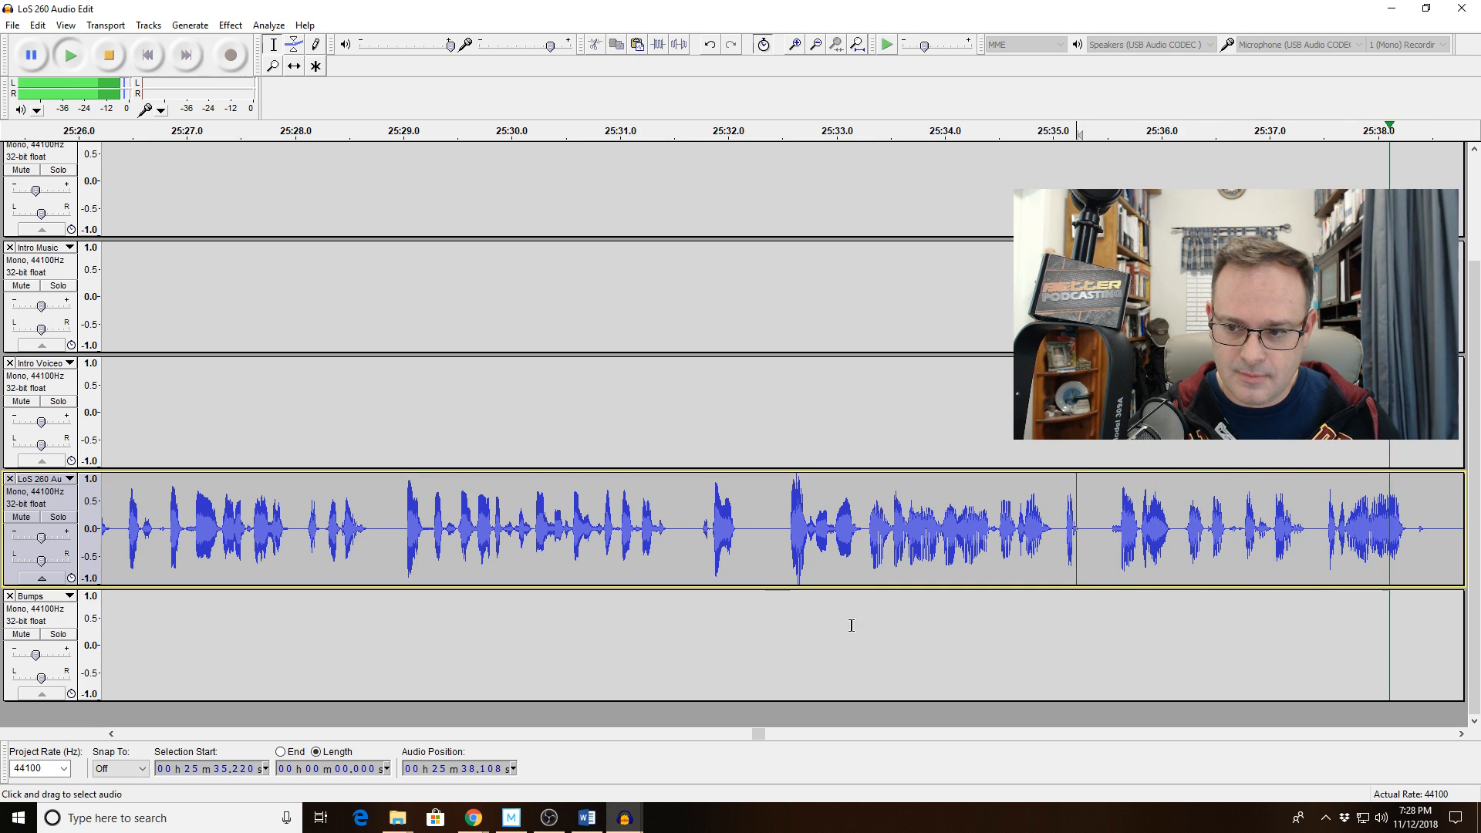
Delete the short stray sound starting at 25:37.02 in the LoS 260 Audio track and replay from about 25:32.5.
{"action": "key", "text": "space"}
{"action": "left_click_drag", "start_coordinate": [1159, 532], "coordinate": [1480, 517]}
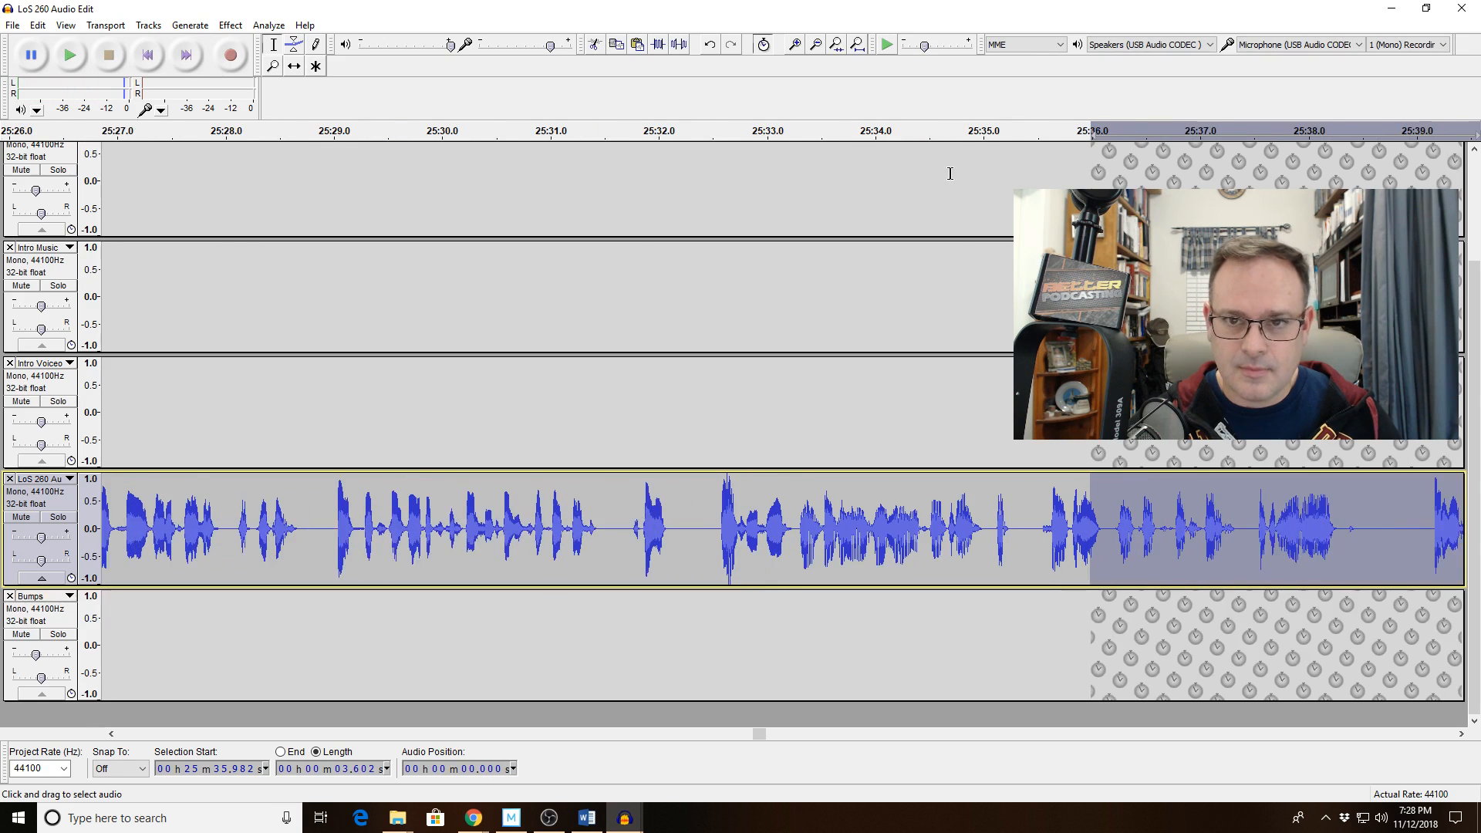
{"action": "left_click", "coordinate": [836, 45]}
{"action": "key", "text": "space"}
{"action": "left_click_drag", "start_coordinate": [496, 532], "coordinate": [579, 536]}
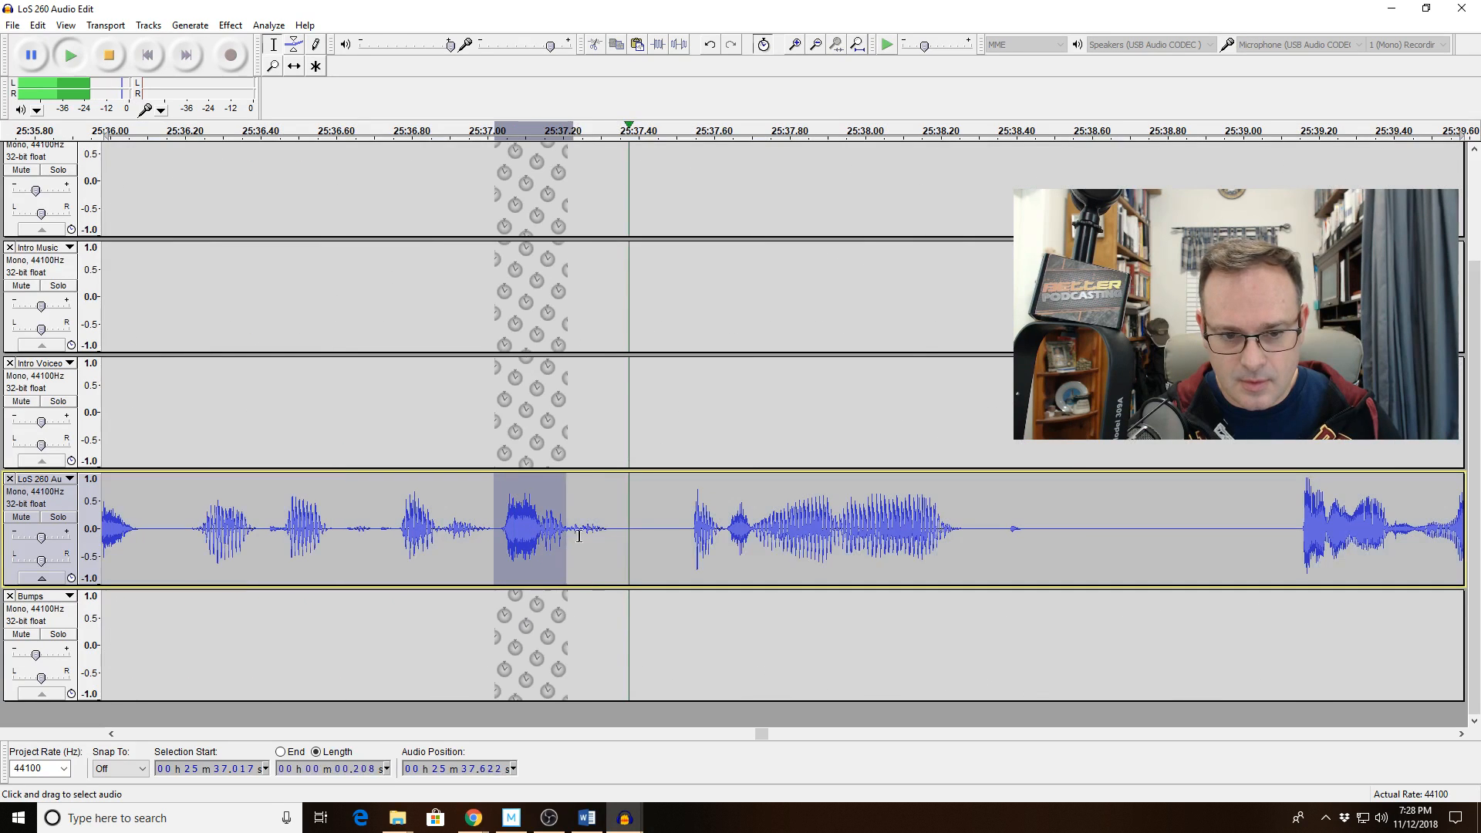
{"action": "key", "text": "space"}
{"action": "key", "text": "Delete"}
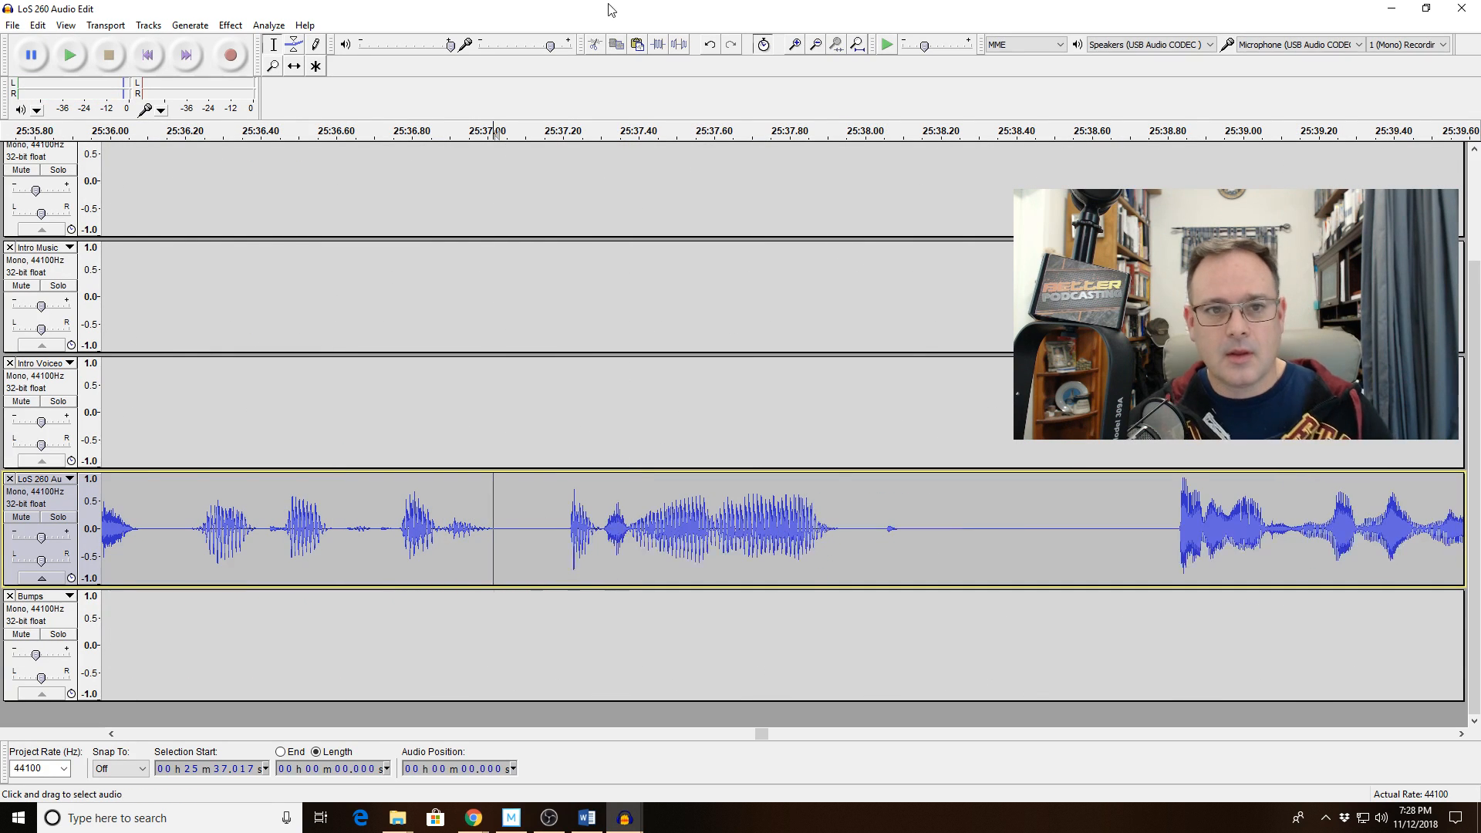
{"action": "left_click", "coordinate": [815, 46]}
{"action": "left_click", "coordinate": [814, 46]}
{"action": "left_click", "coordinate": [814, 46]}
{"action": "key", "text": "space"}
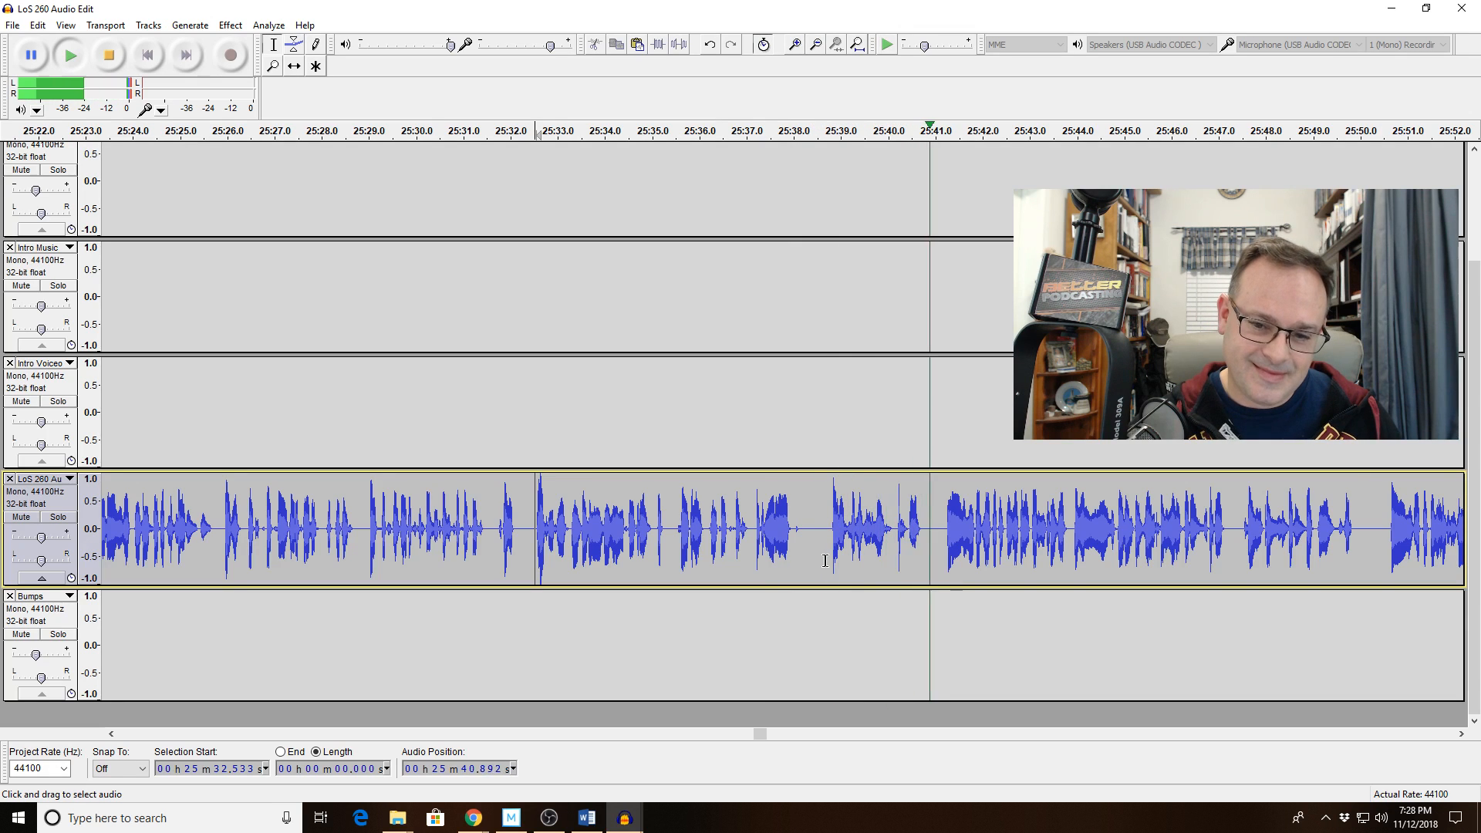
Play on to about 25:59, then audition the 1.55 s passage from 25:56.91 and its 0.48 s part starting at 25:57.28.
{"action": "left_click", "coordinate": [1071, 735]}
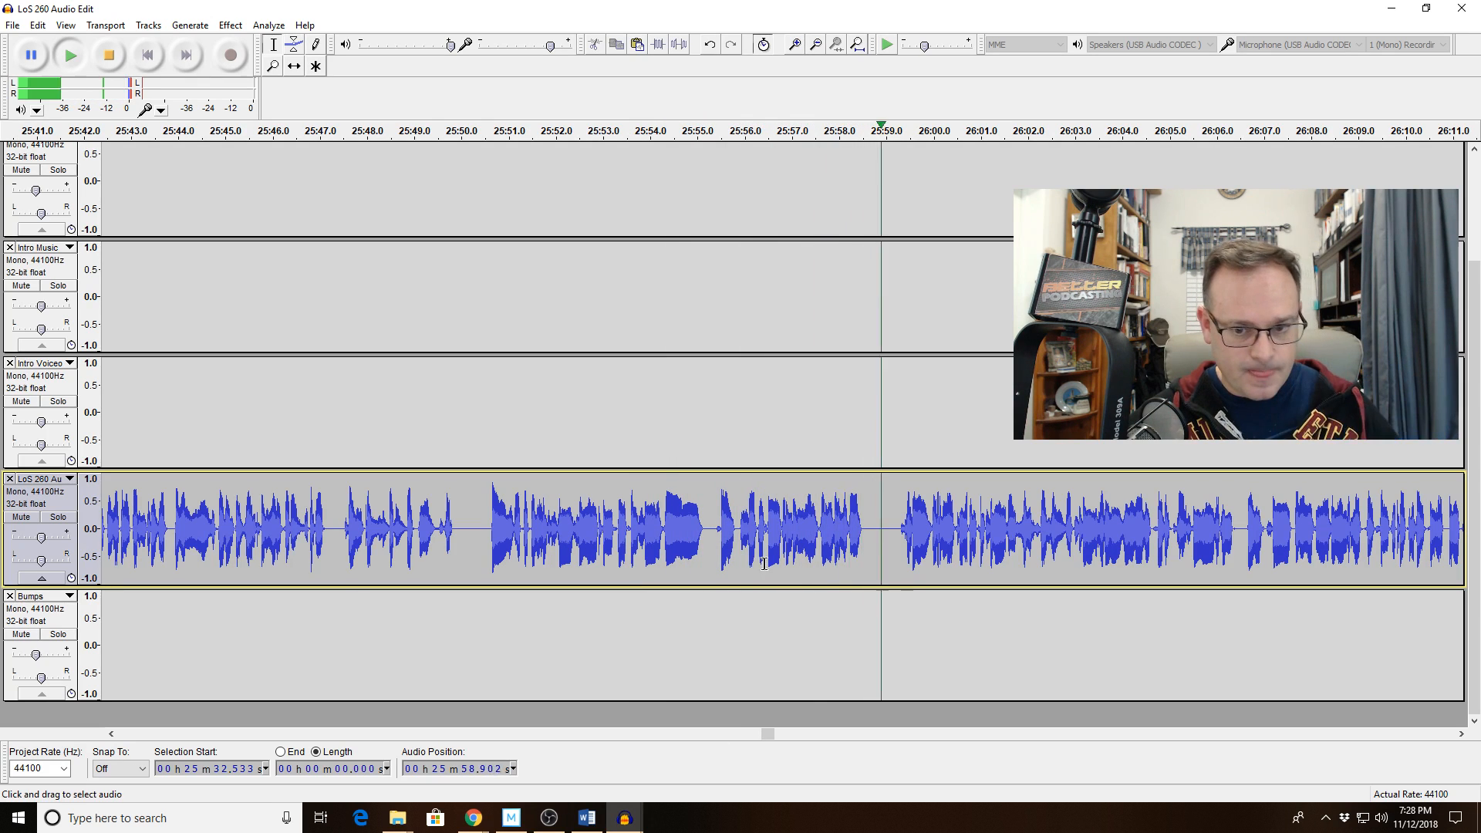
{"action": "left_click_drag", "start_coordinate": [787, 512], "coordinate": [860, 524]}
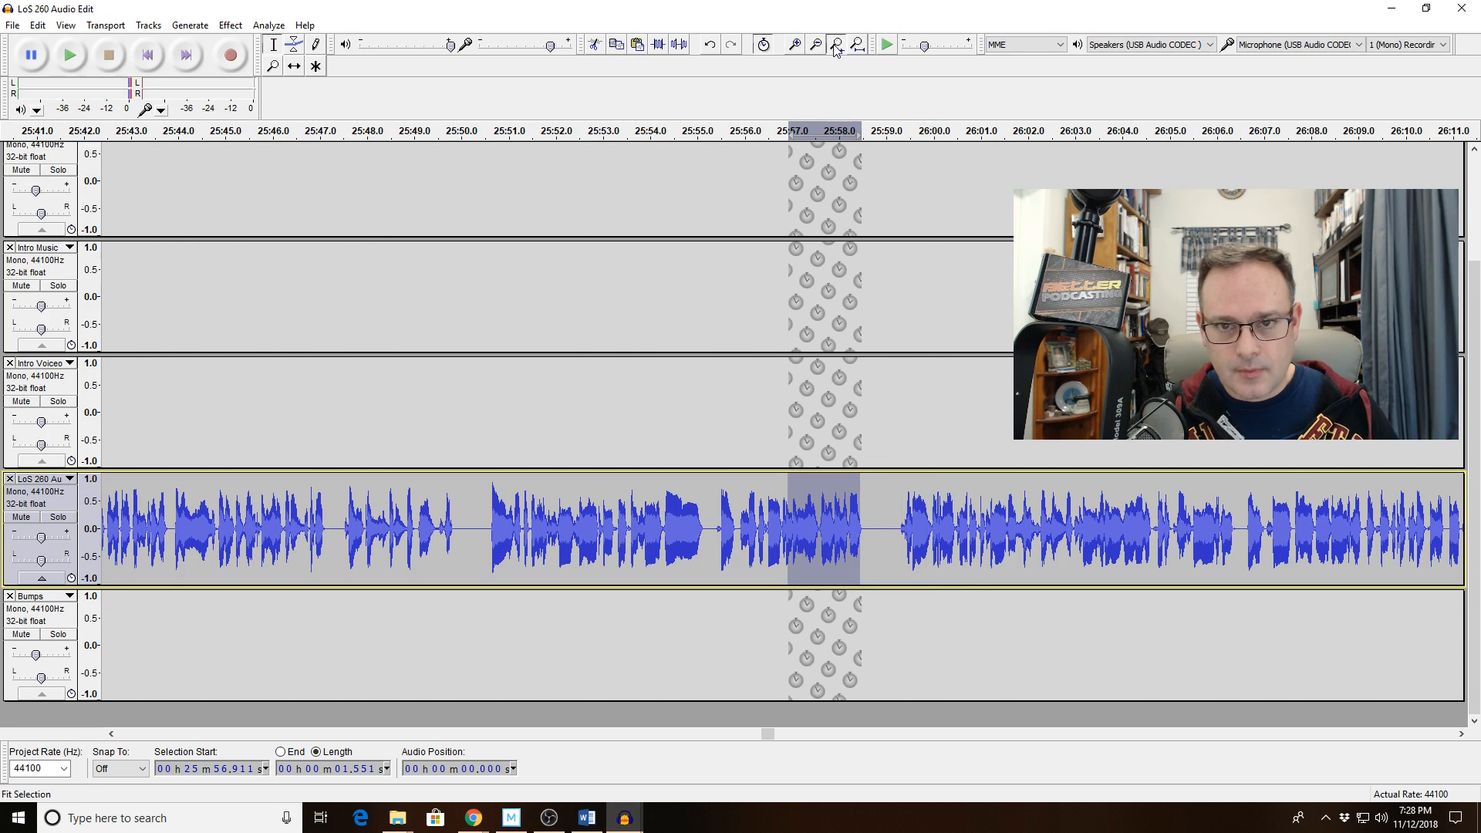
{"action": "left_click", "coordinate": [835, 46]}
{"action": "key", "text": "space"}
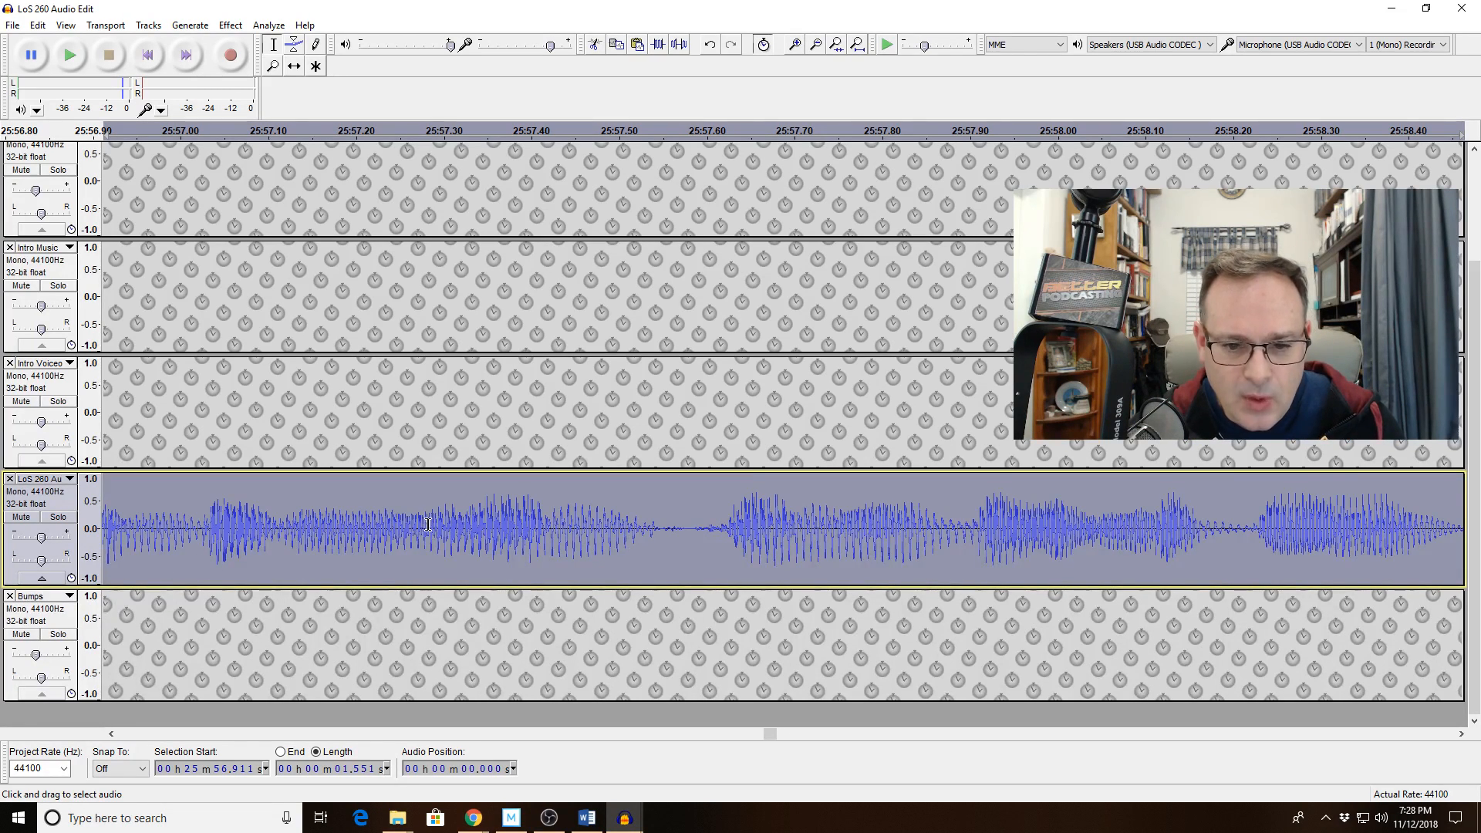
{"action": "left_click_drag", "start_coordinate": [427, 524], "coordinate": [849, 513]}
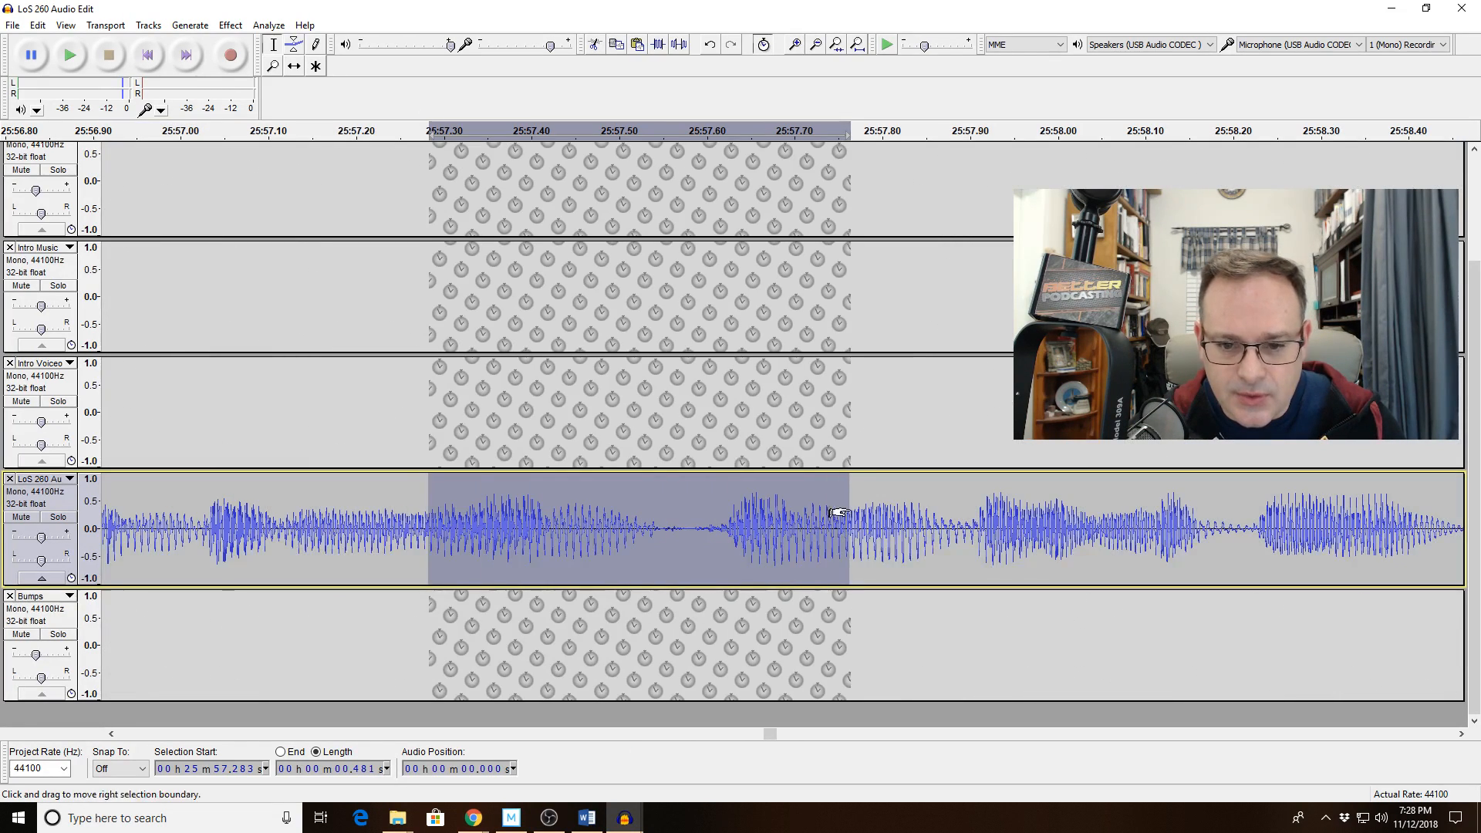
{"action": "left_click", "coordinate": [836, 45]}
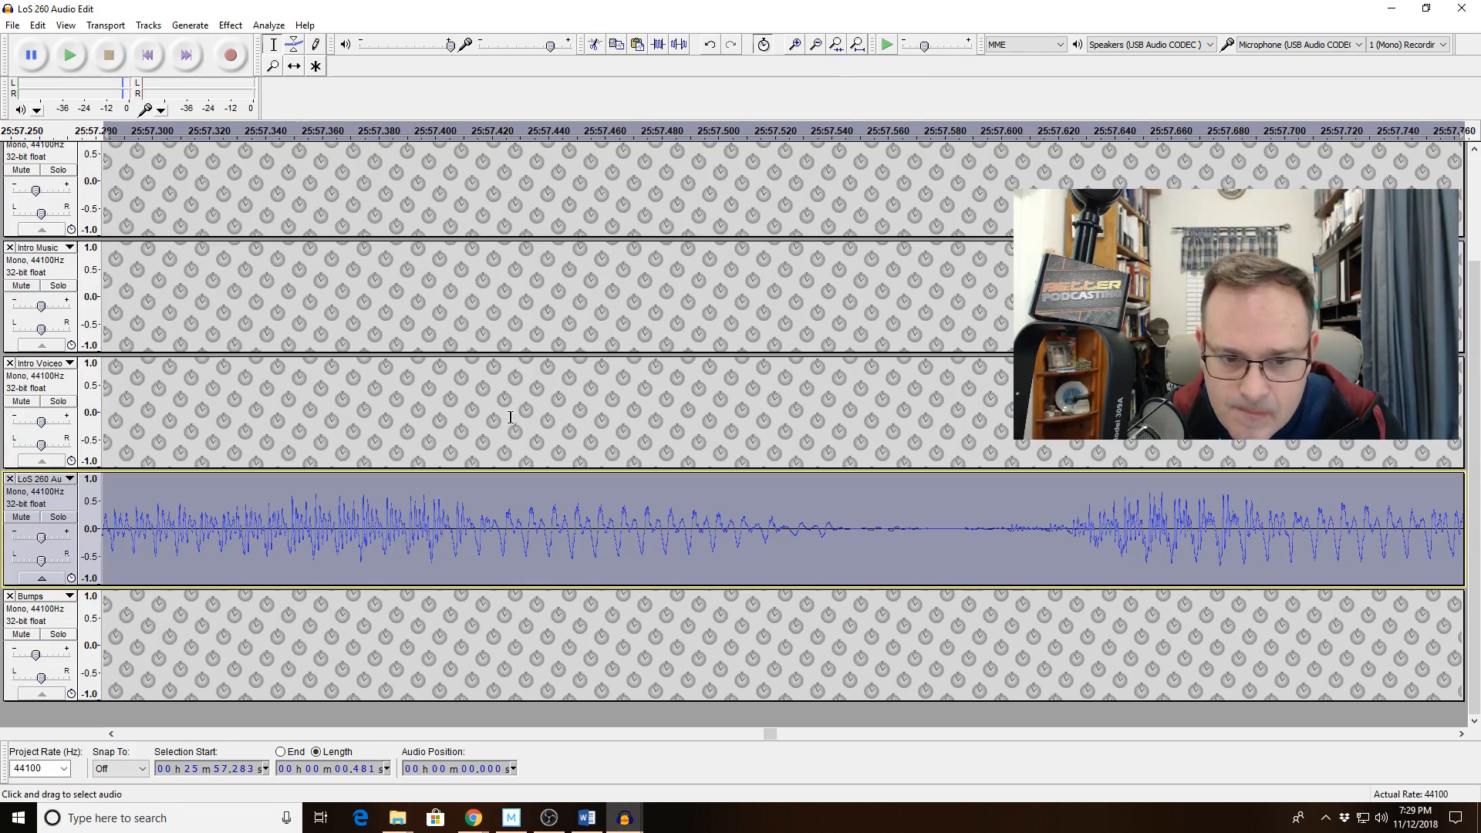
{"action": "key", "text": "space"}
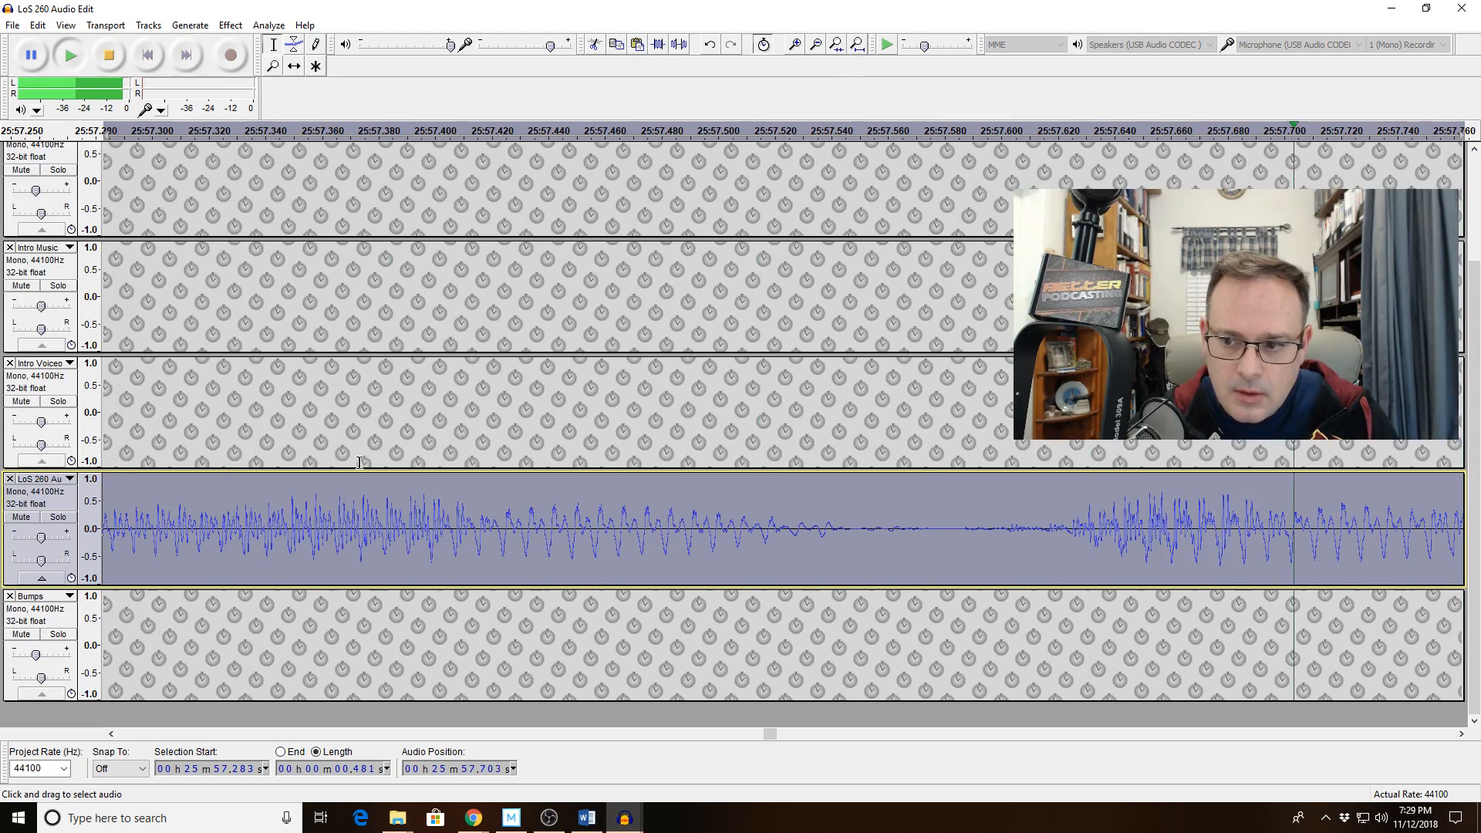
{"action": "key", "text": "space"}
Narrow the selection to the 0.25 s sound starting at 25:57.595 in the LoS 260 Audio track for close examination.
{"action": "left_click", "coordinate": [820, 49]}
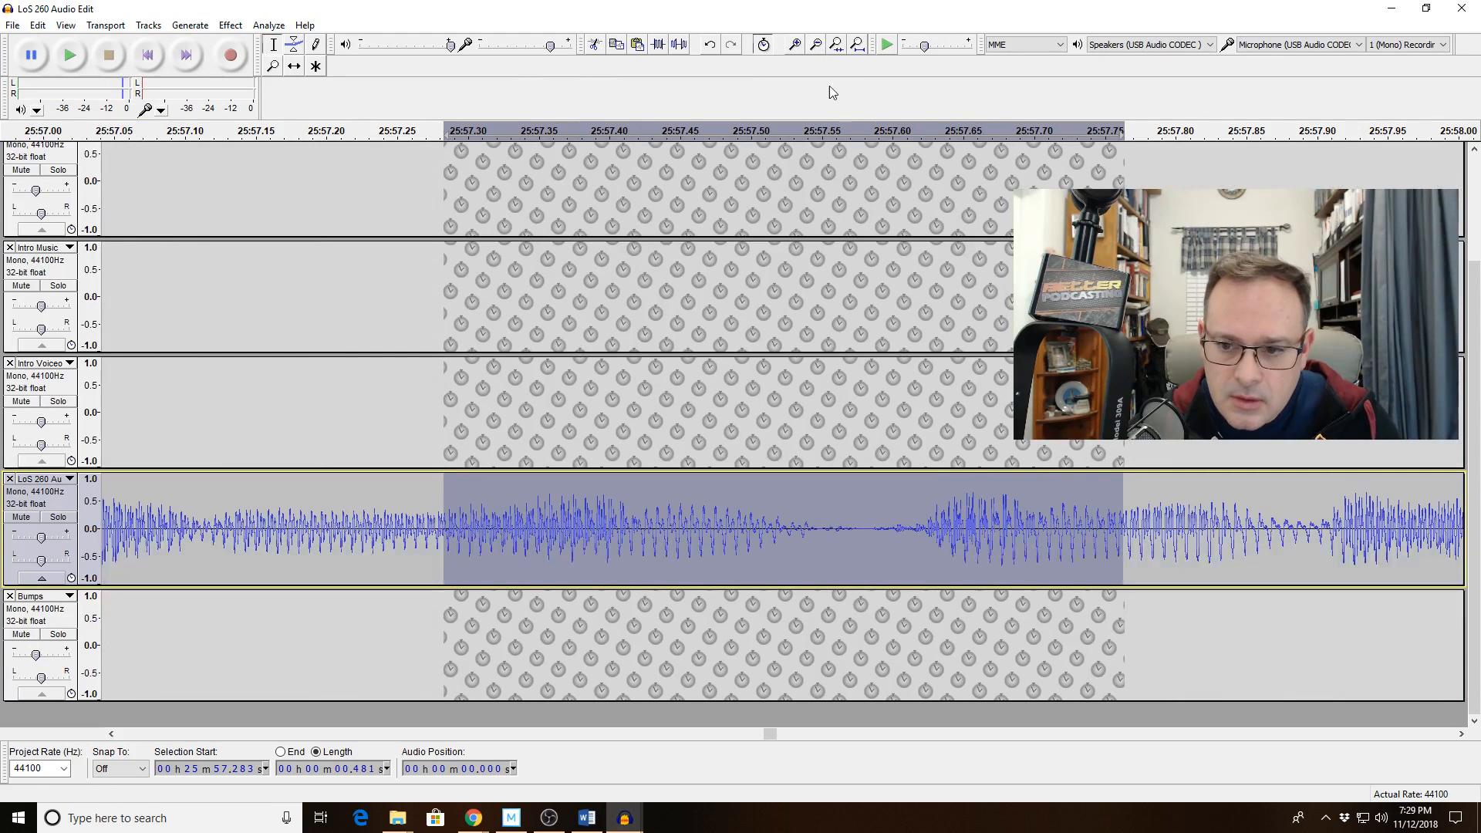
{"action": "left_click_drag", "start_coordinate": [930, 529], "coordinate": [1252, 515]}
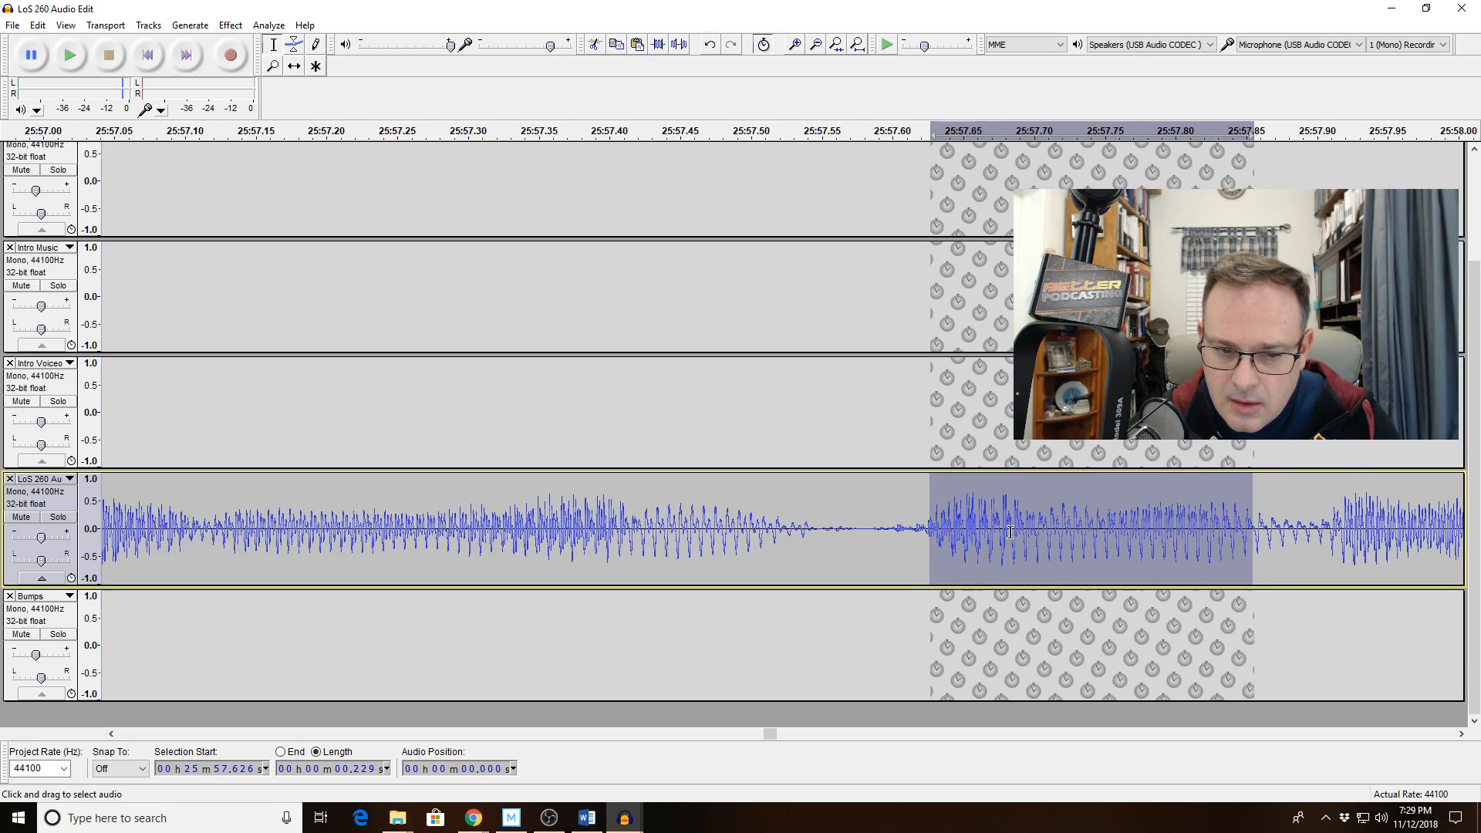
{"action": "left_click", "coordinate": [323, 516]}
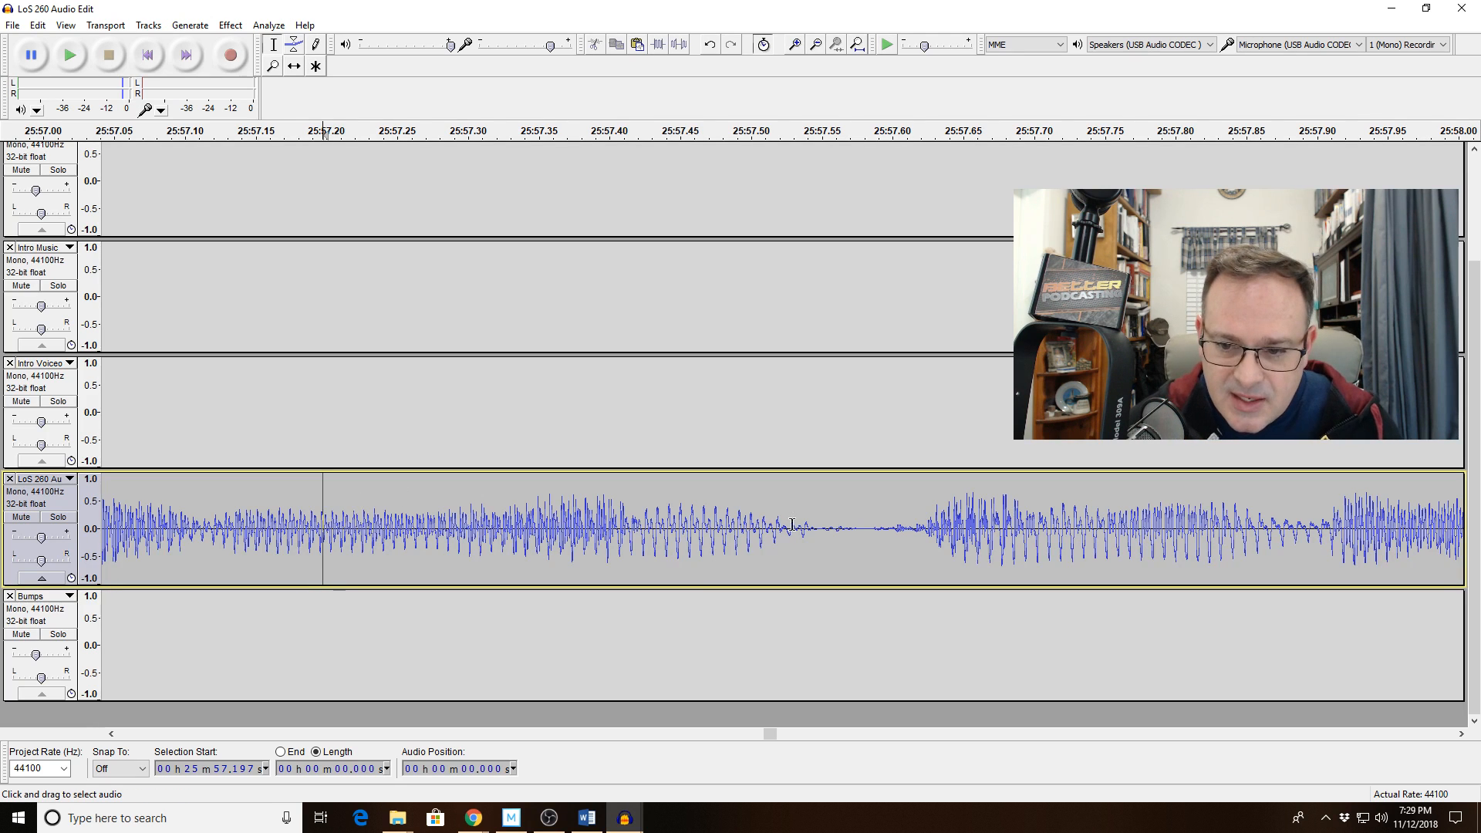
{"action": "left_click_drag", "start_coordinate": [885, 518], "coordinate": [1241, 519]}
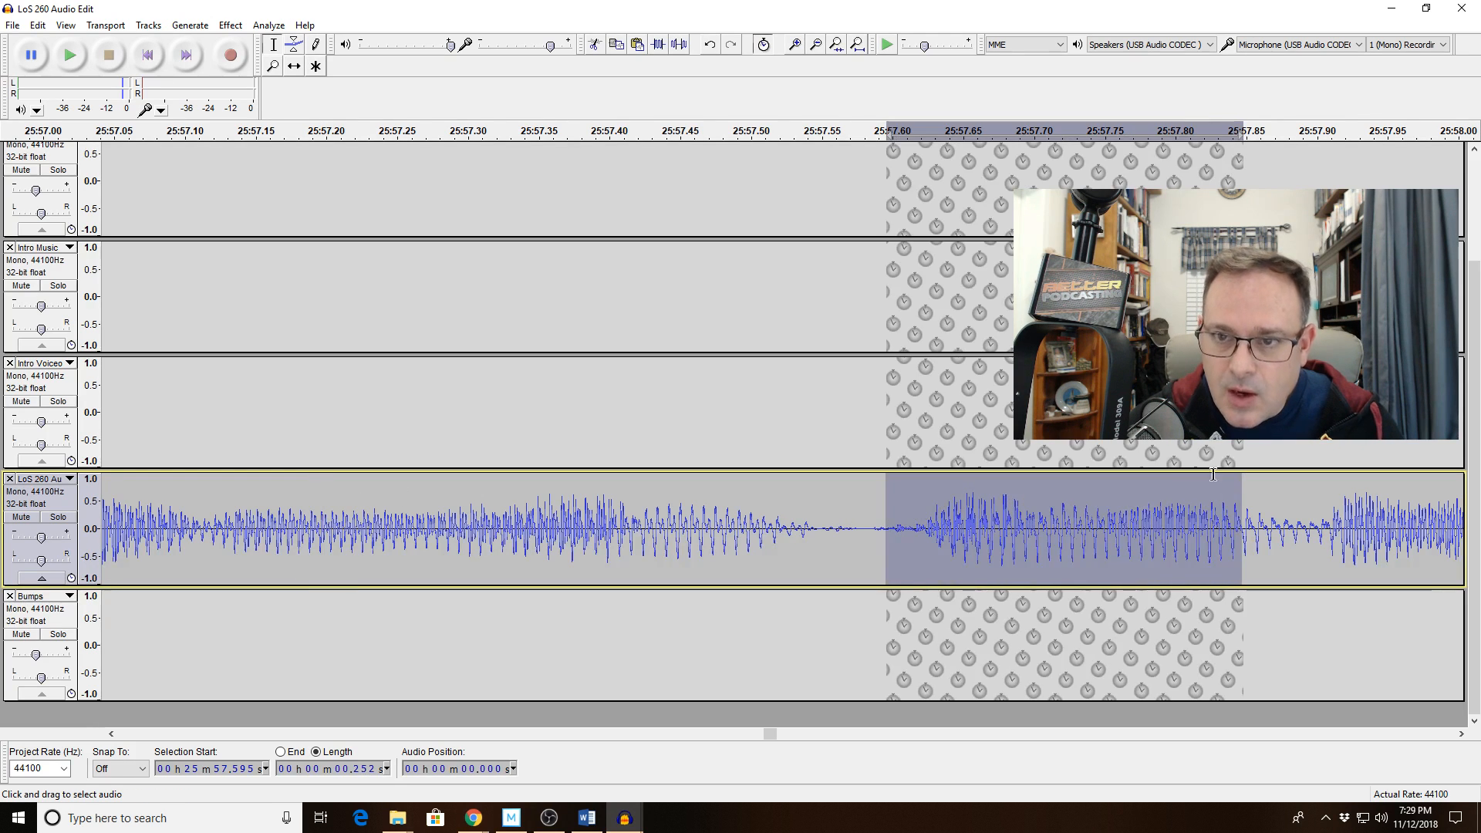
{"action": "left_click", "coordinate": [838, 46]}
Lower the playback speed and play the selected 0.25 s section at the reduced speed.
{"action": "double_click", "coordinate": [925, 47]}
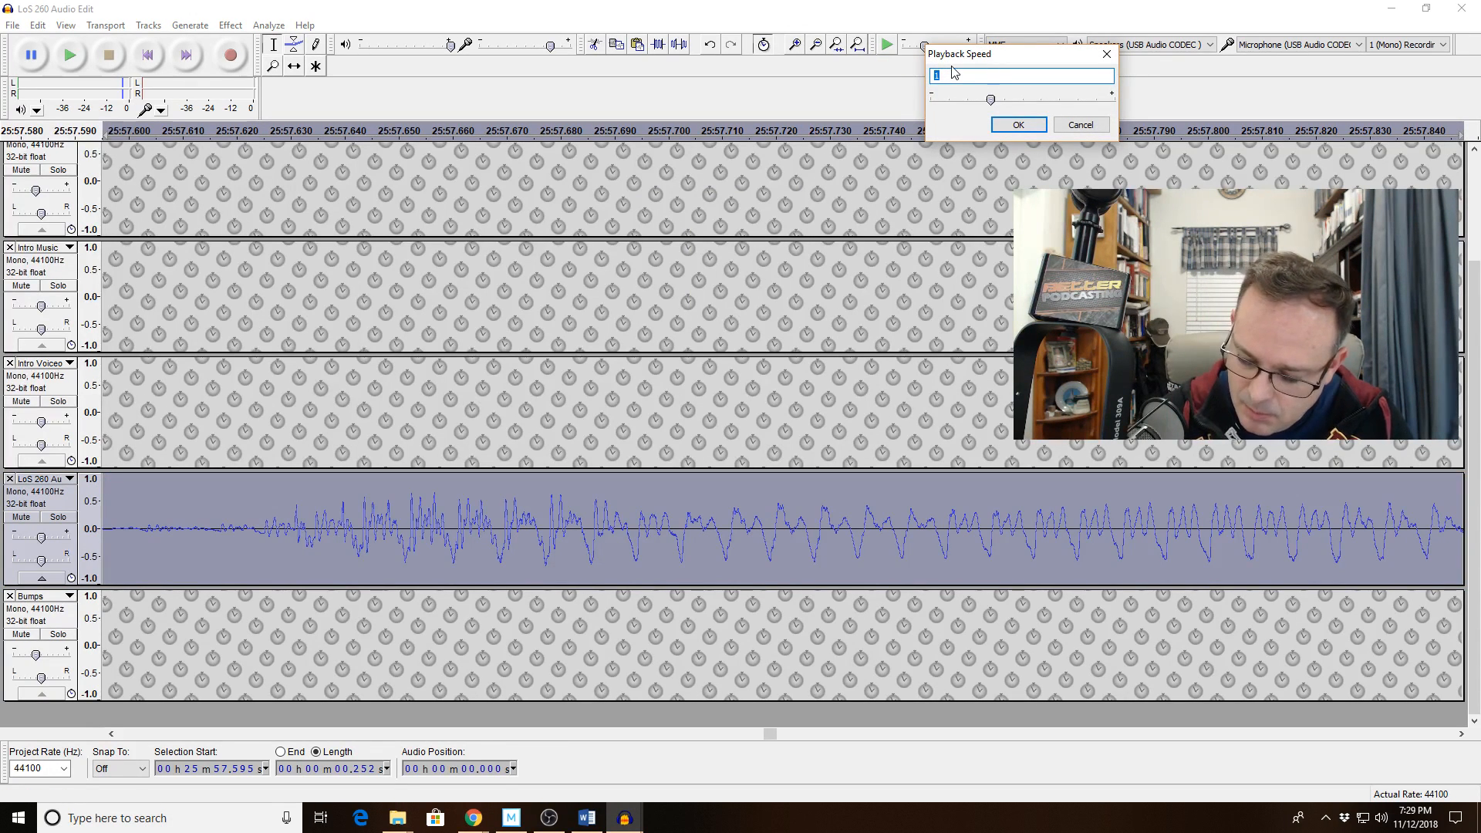
{"action": "key", "text": "Return"}
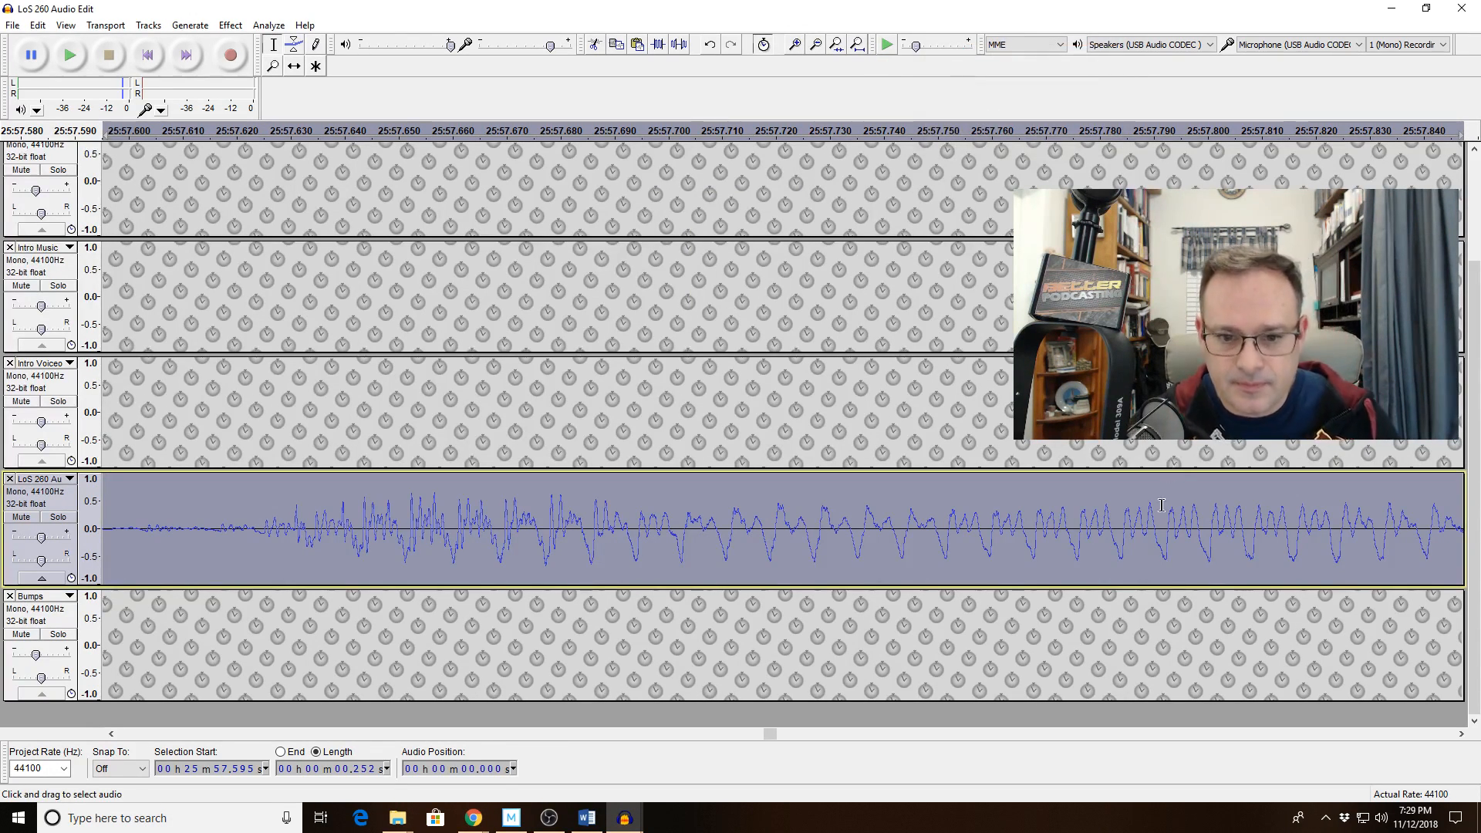
{"action": "key", "text": "space"}
{"action": "left_click", "coordinate": [889, 46]}
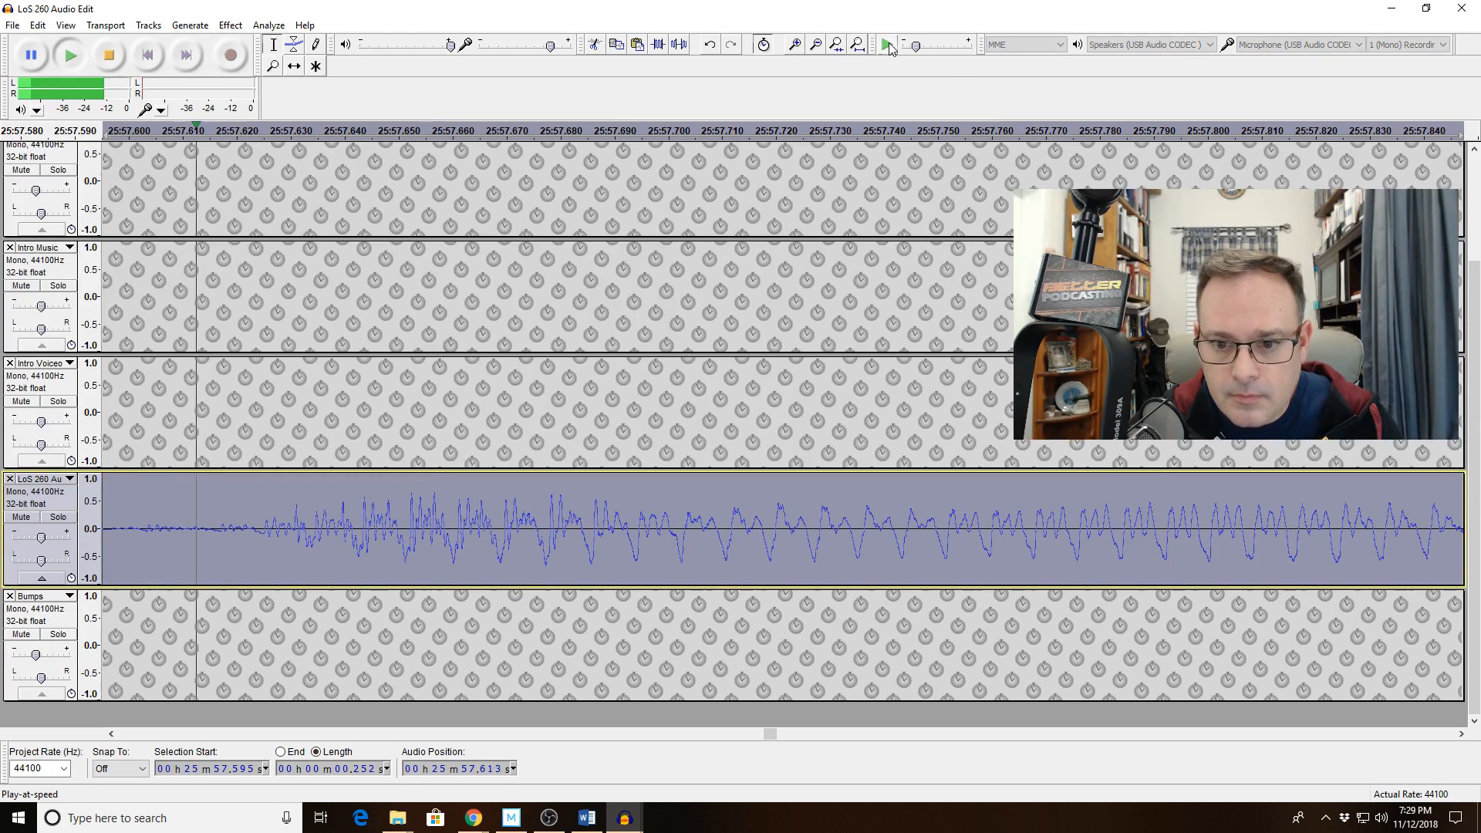
{"action": "left_click", "coordinate": [889, 48]}
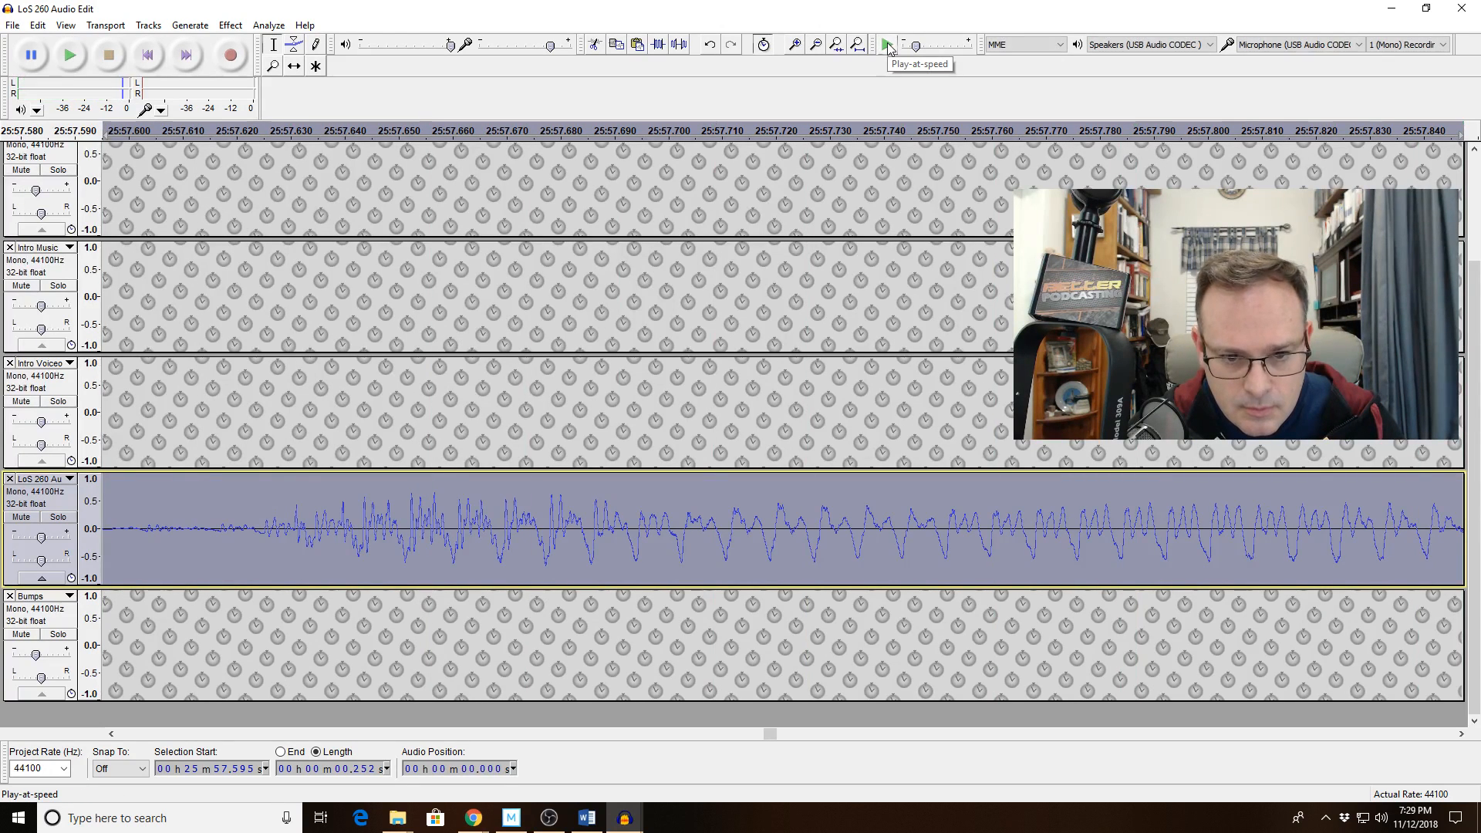
{"action": "left_click", "coordinate": [889, 48]}
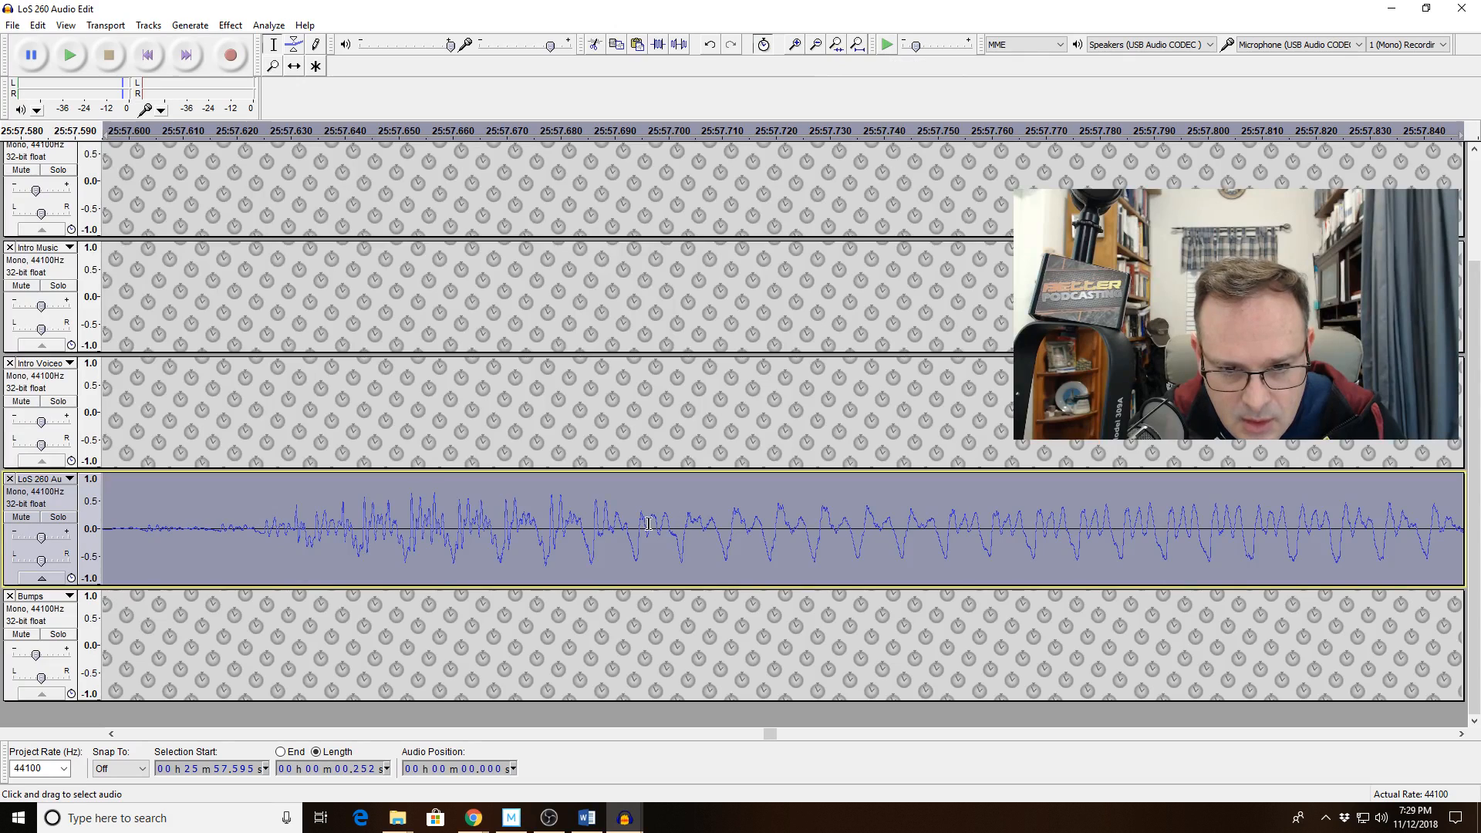
Examine the individual wave cycles around 25:57.697 in the LoS 260 Audio track using an 8 ms selection.
{"action": "left_click_drag", "start_coordinate": [652, 524], "coordinate": [692, 525]}
{"action": "double_click", "coordinate": [796, 47]}
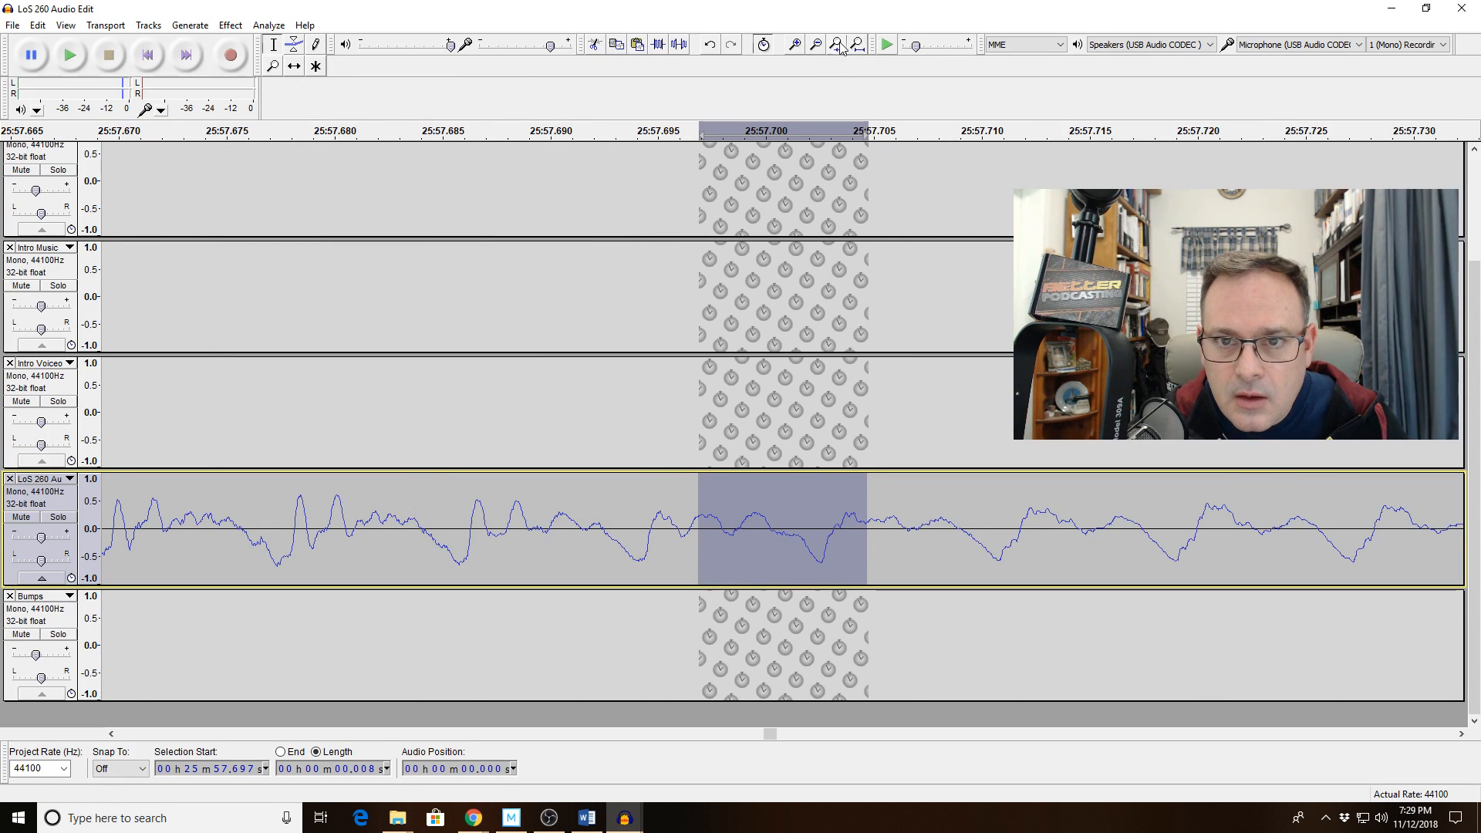
{"action": "double_click", "coordinate": [815, 45]}
{"action": "double_click", "coordinate": [815, 45]}
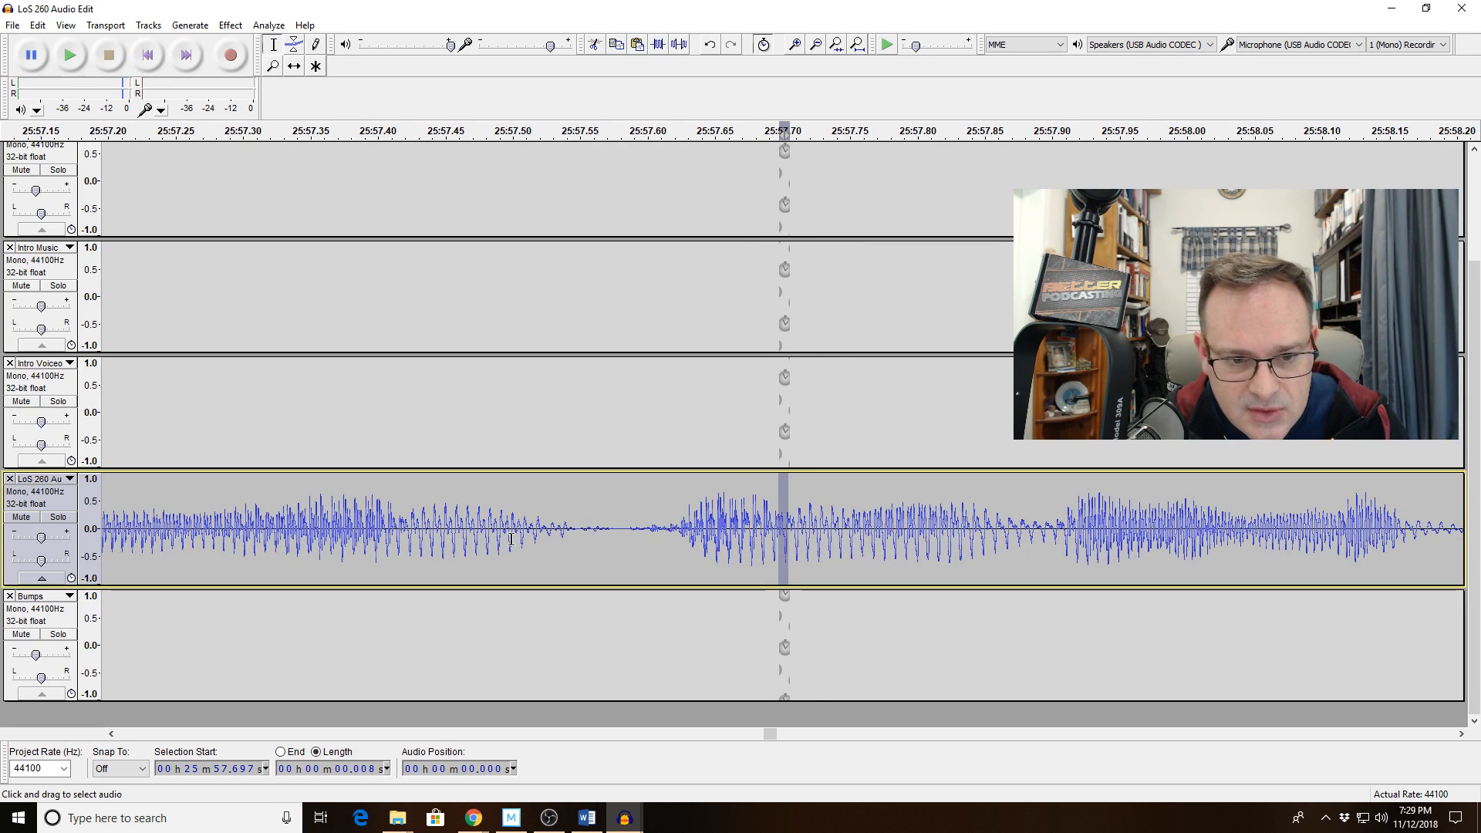
Select the 0.278 s section starting at 25:57.463 in the LoS 260 Audio track, with its start set on a zero crossing.
{"action": "left_click_drag", "start_coordinate": [497, 532], "coordinate": [745, 575]}
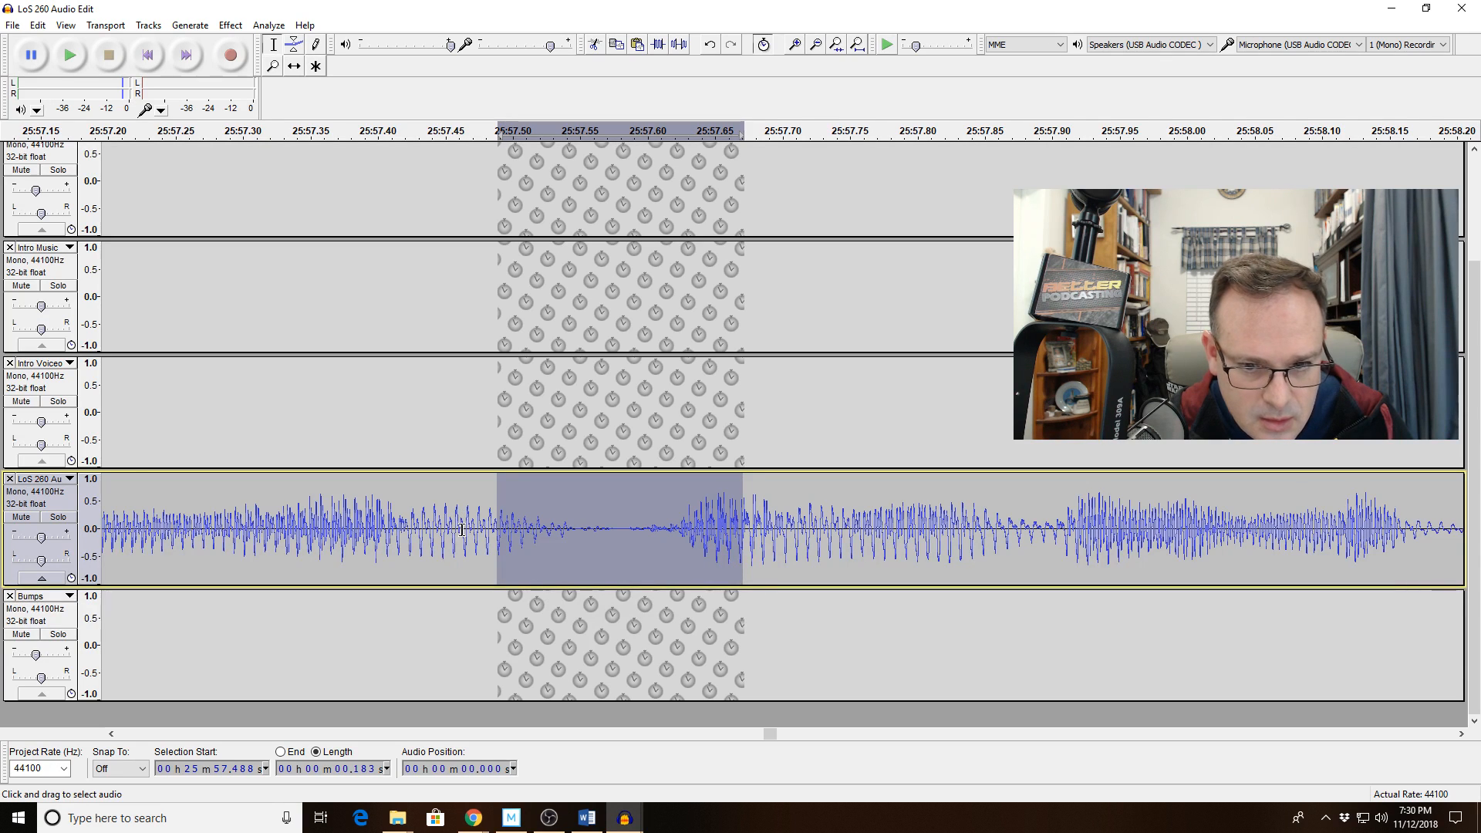
{"action": "left_click_drag", "start_coordinate": [461, 530], "coordinate": [838, 567]}
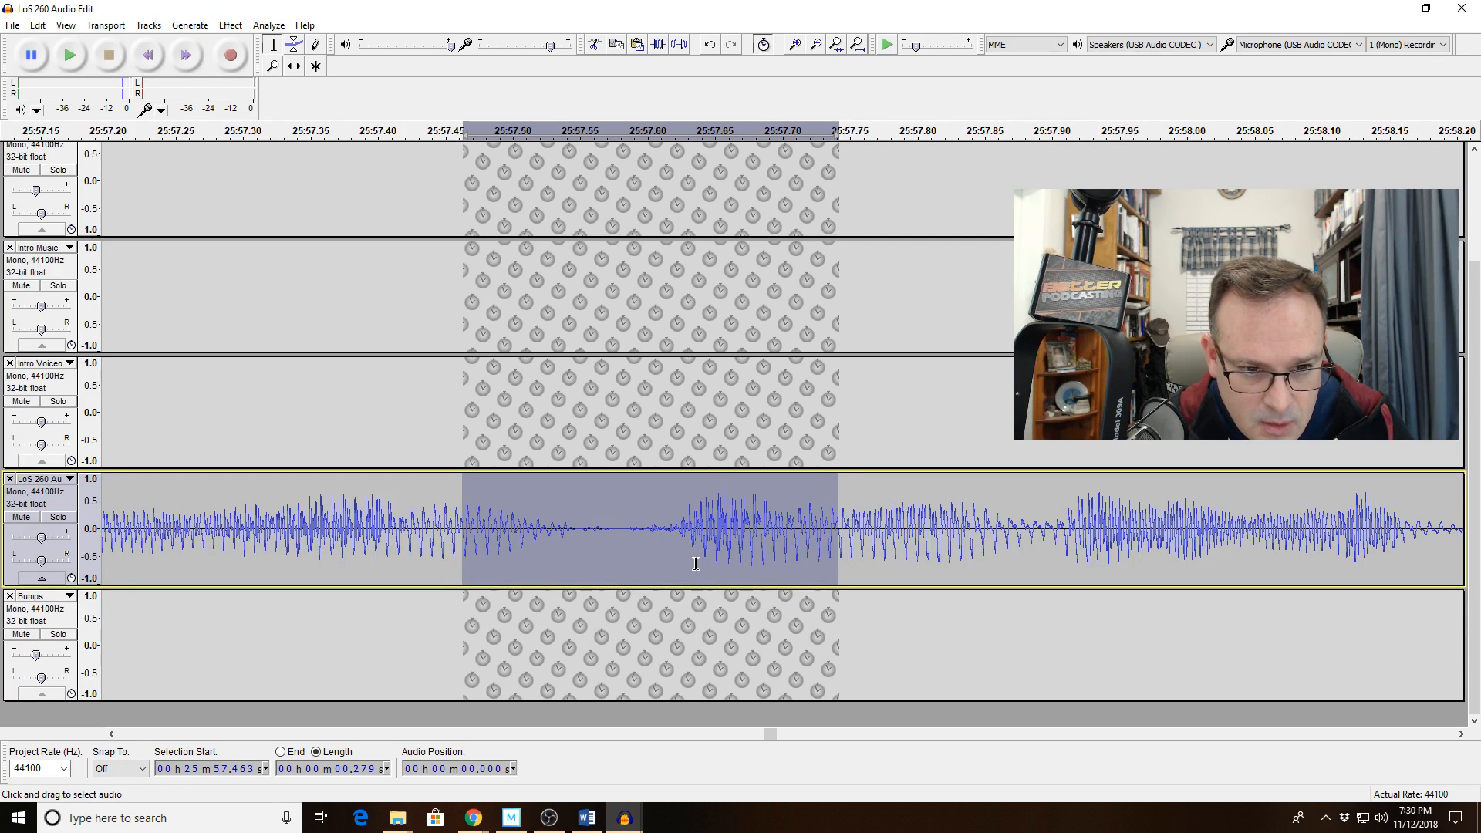
{"action": "left_click", "coordinate": [836, 44]}
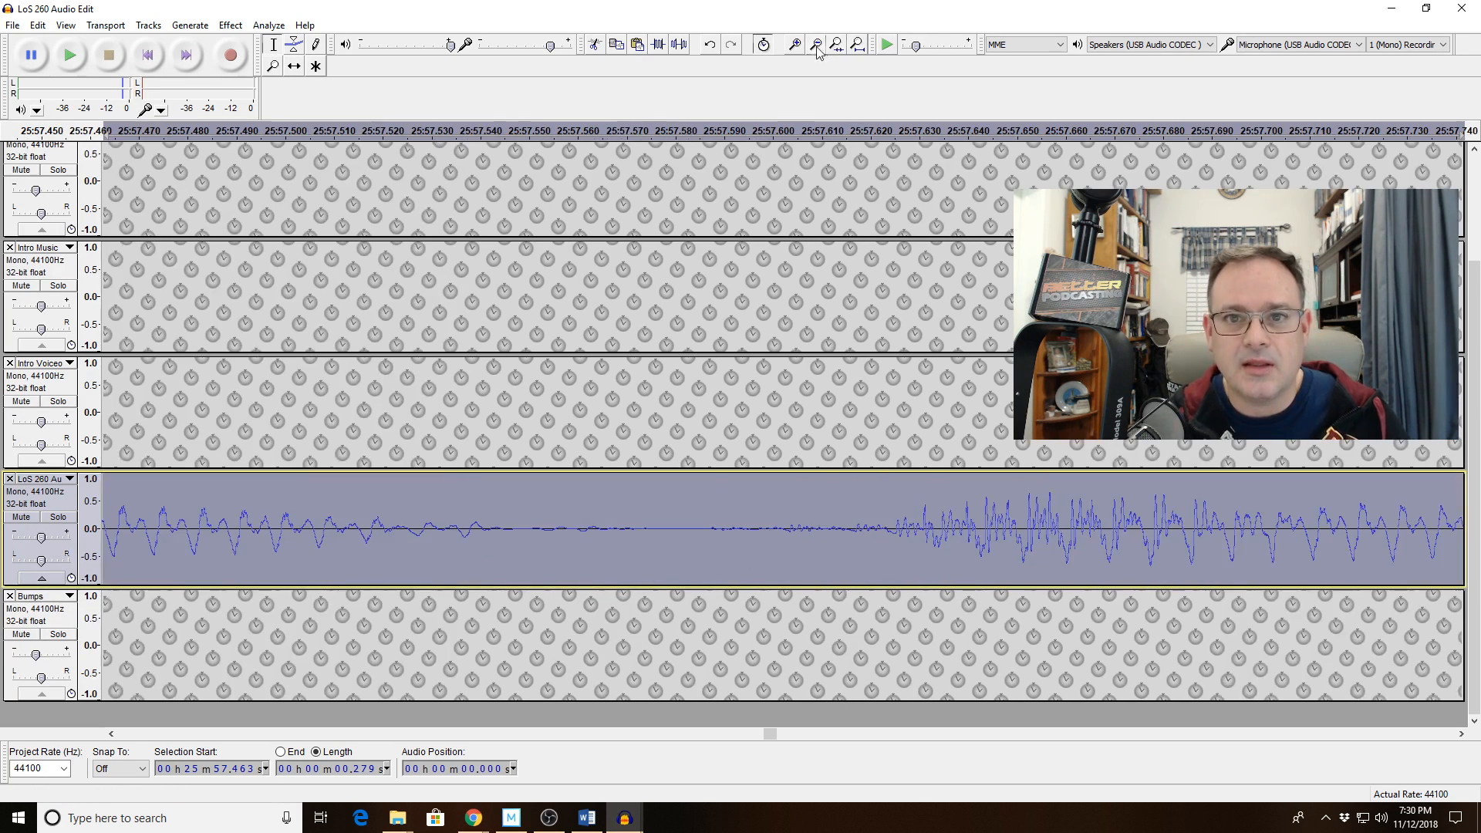
{"action": "left_click", "coordinate": [794, 46]}
{"action": "left_click", "coordinate": [794, 45]}
{"action": "left_click", "coordinate": [210, 734]}
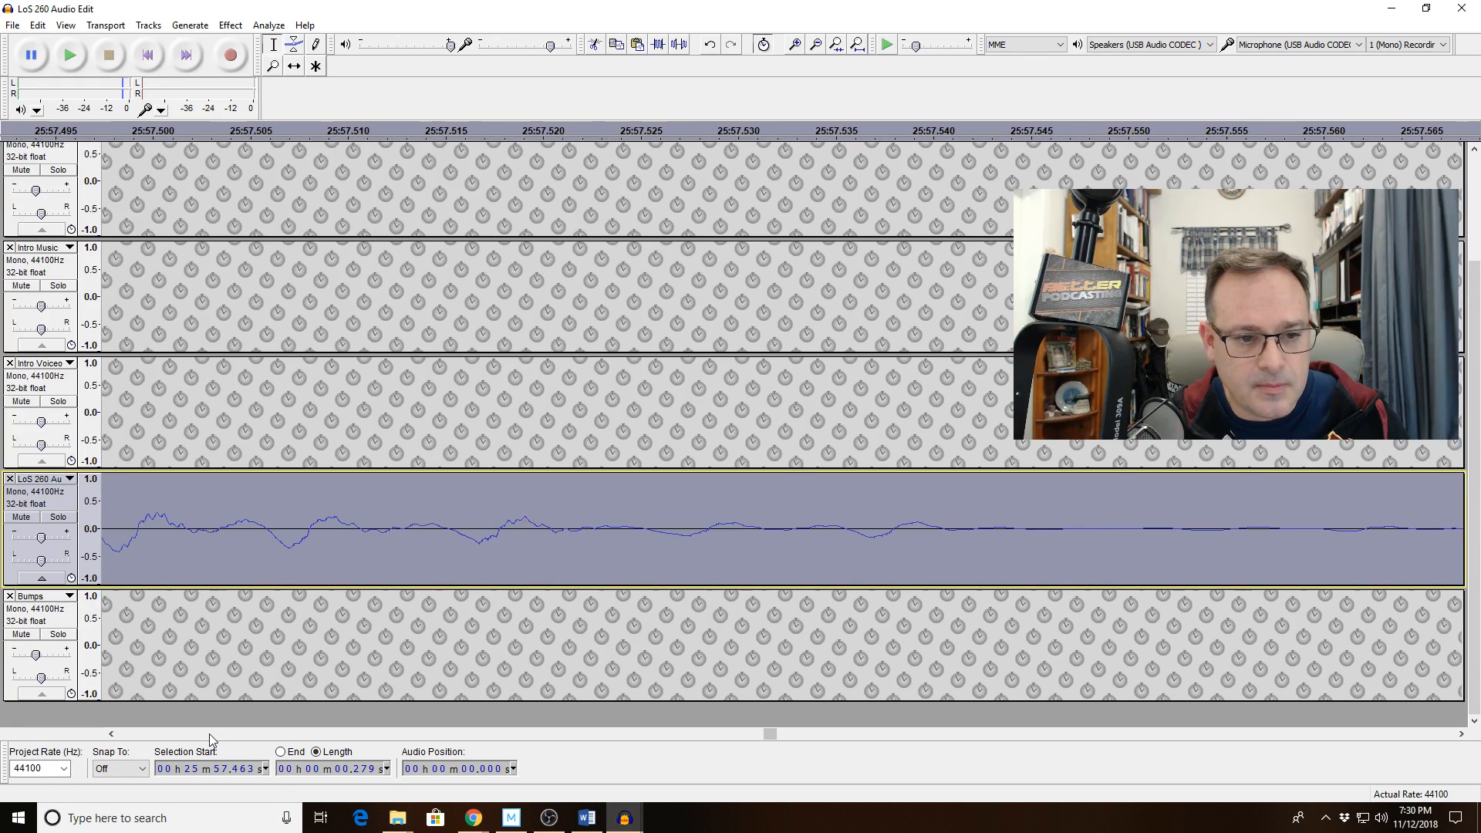
{"action": "left_click", "coordinate": [210, 734]}
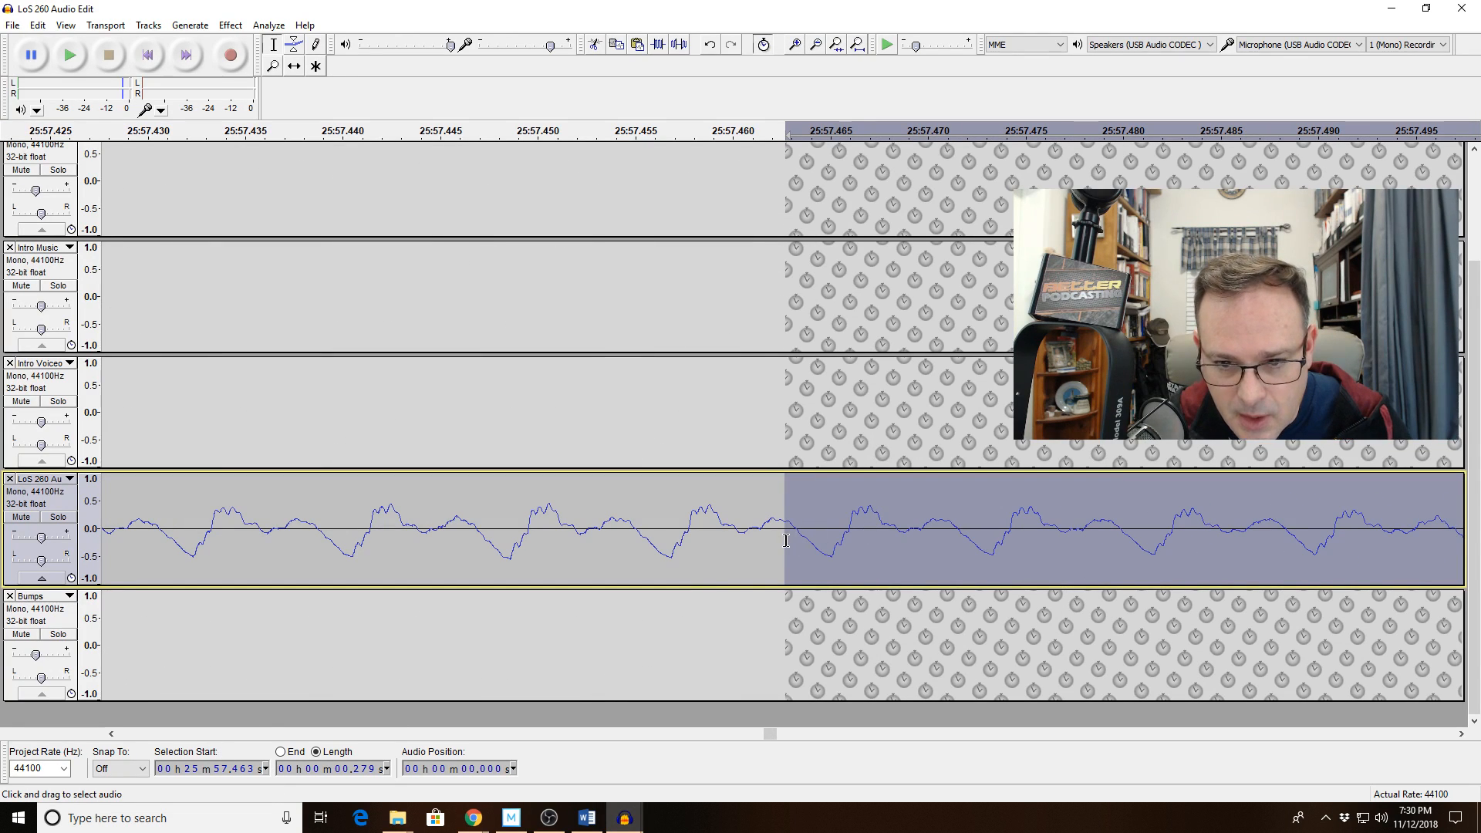
{"action": "left_click_drag", "start_coordinate": [787, 542], "coordinate": [800, 547]}
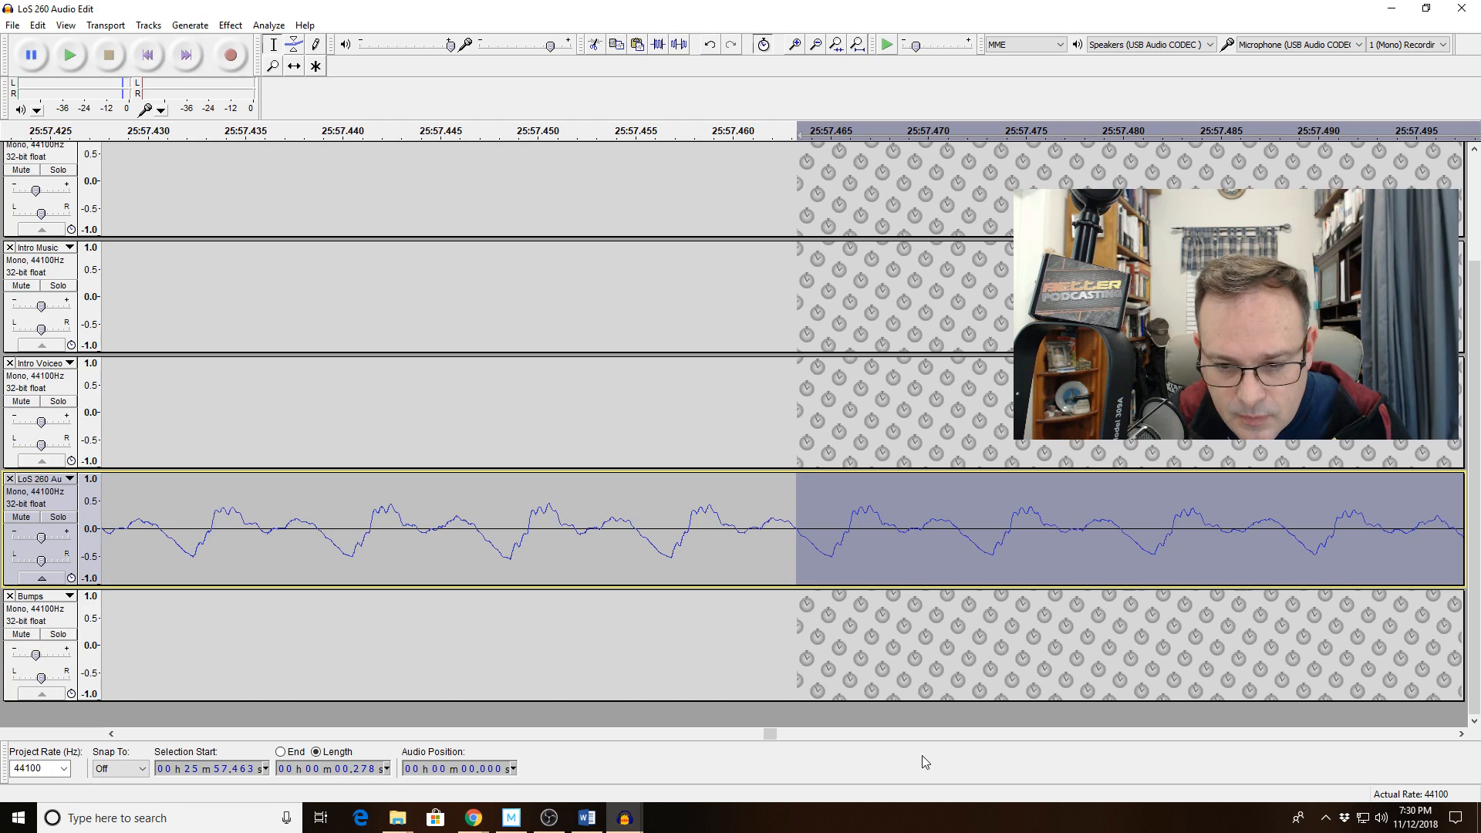
Try extending the selection starting at 25:57.463 in the LoS 260 Audio track to 0.294 s, ending on a zero crossing, and delete it.
{"action": "left_click", "coordinate": [941, 733]}
{"action": "left_click", "coordinate": [941, 733]}
{"action": "left_click", "coordinate": [941, 734]}
{"action": "left_click", "coordinate": [941, 734]}
{"action": "left_click", "coordinate": [941, 734]}
{"action": "left_click", "coordinate": [650, 736]}
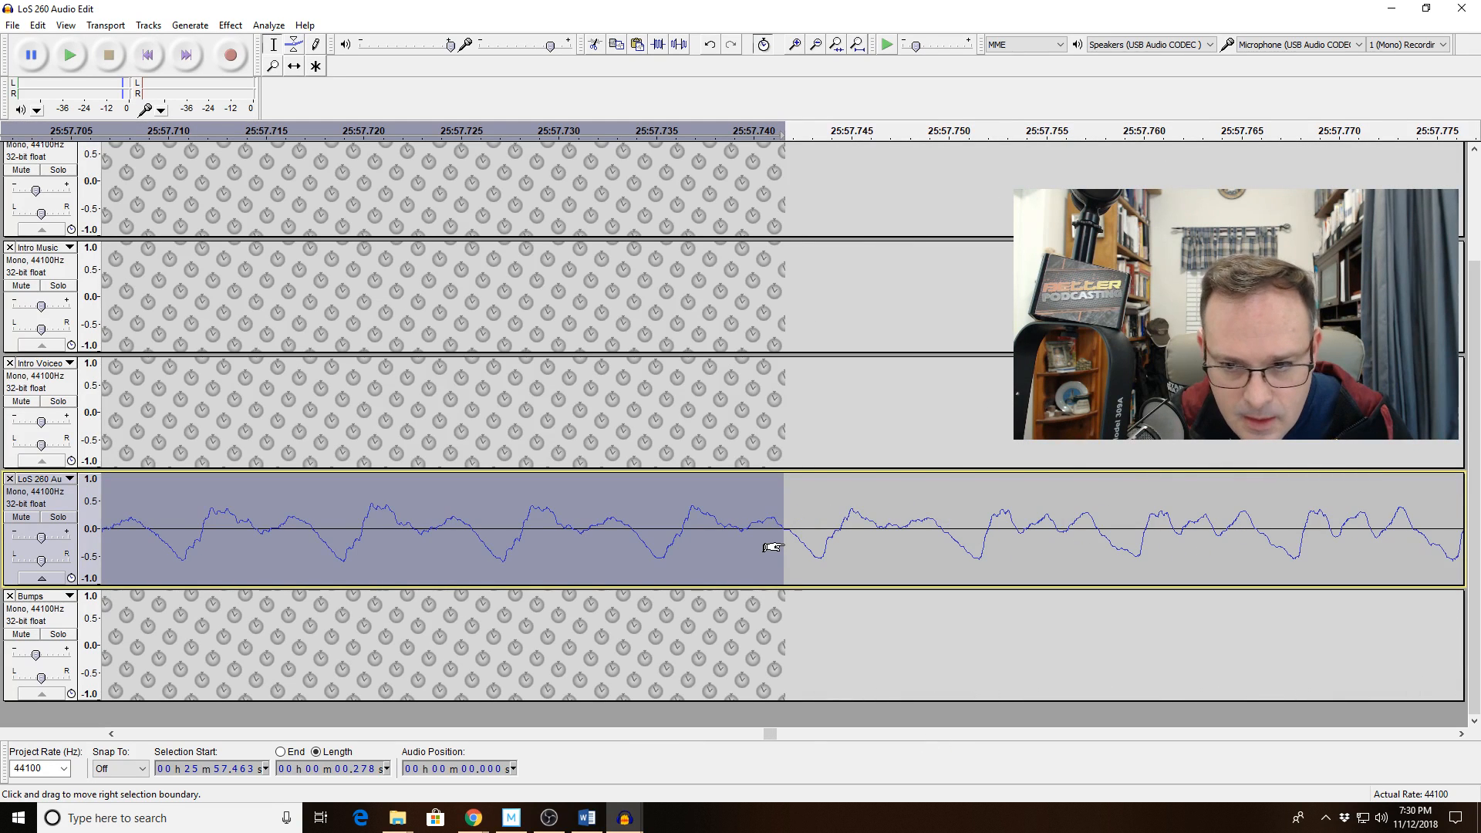
{"action": "left_click_drag", "start_coordinate": [772, 547], "coordinate": [1086, 556]}
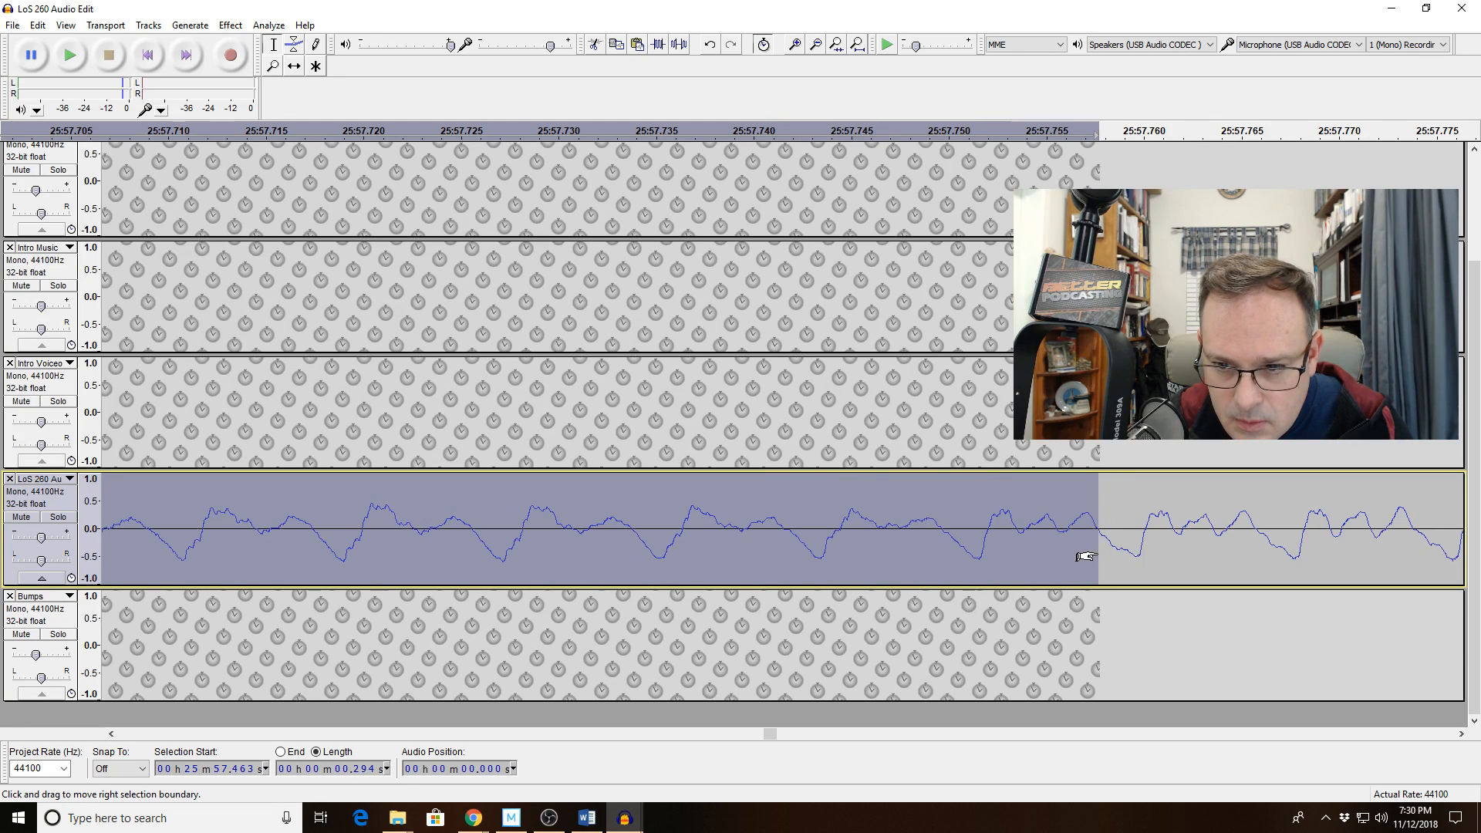
{"action": "left_click", "coordinate": [487, 738]}
{"action": "left_click", "coordinate": [488, 738]}
{"action": "left_click", "coordinate": [488, 738]}
{"action": "left_click", "coordinate": [487, 738]}
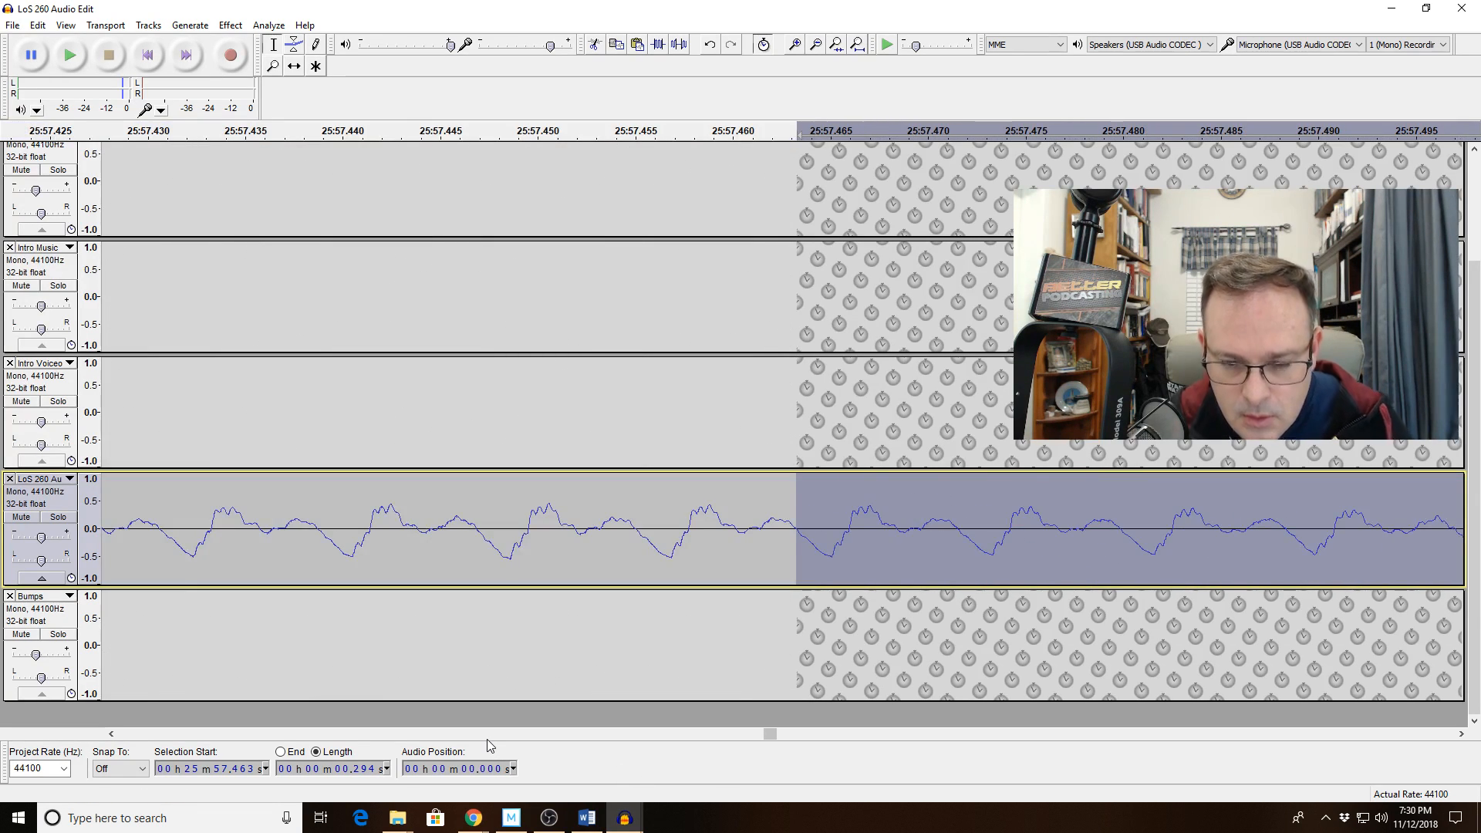
{"action": "left_click", "coordinate": [816, 45]}
{"action": "left_click", "coordinate": [816, 45]}
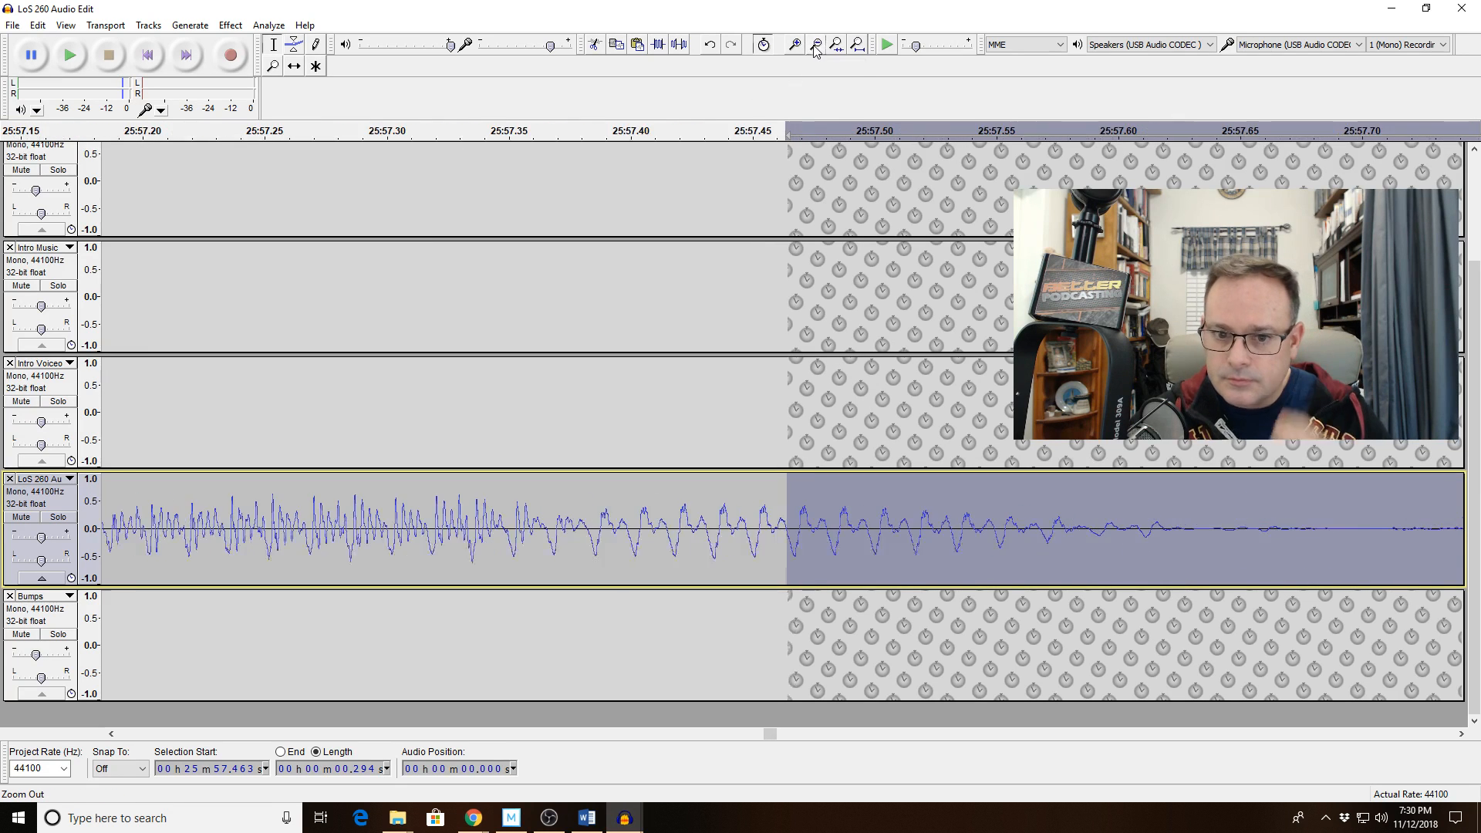
{"action": "left_click", "coordinate": [816, 45]}
{"action": "left_click", "coordinate": [816, 44]}
{"action": "key", "text": "Delete"}
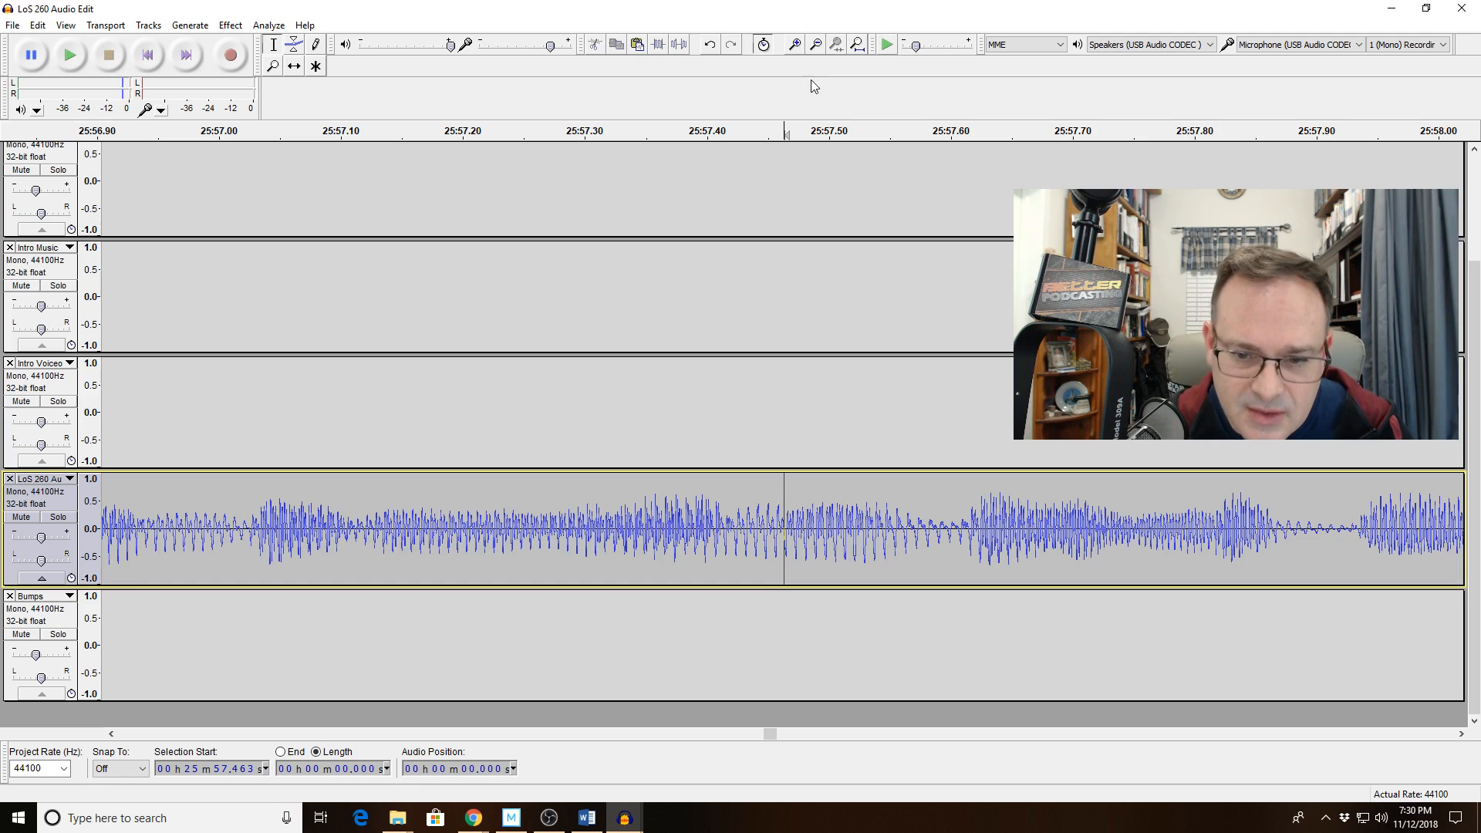
Examine the waveform at the join around 25:57.463 in the LoS 260 Audio track, close up and in context.
{"action": "left_click", "coordinate": [795, 45]}
{"action": "left_click", "coordinate": [794, 45]}
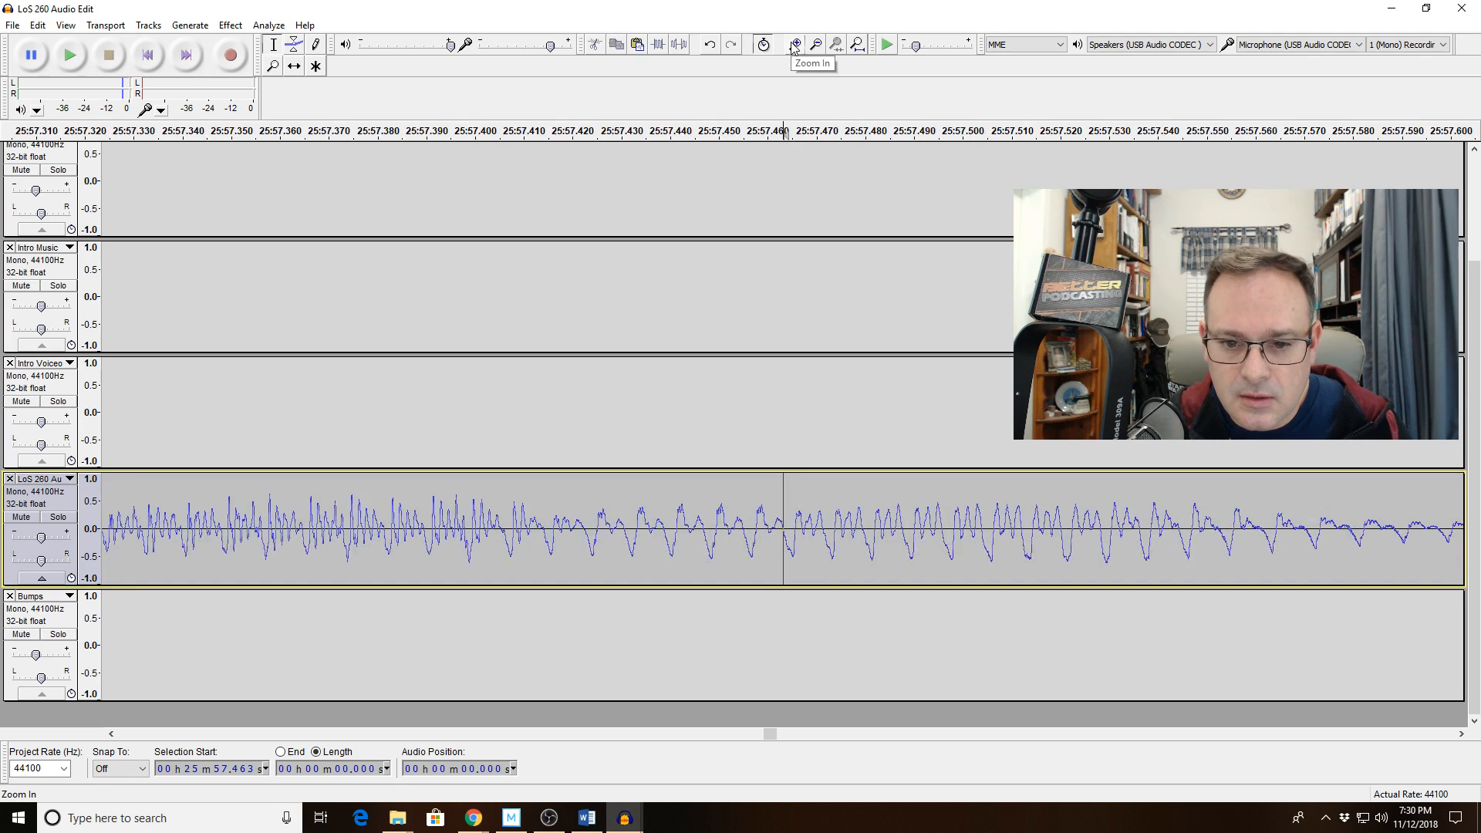
{"action": "left_click", "coordinate": [794, 45]}
{"action": "left_click", "coordinate": [816, 44]}
{"action": "left_click", "coordinate": [816, 45]}
{"action": "left_click", "coordinate": [815, 45]}
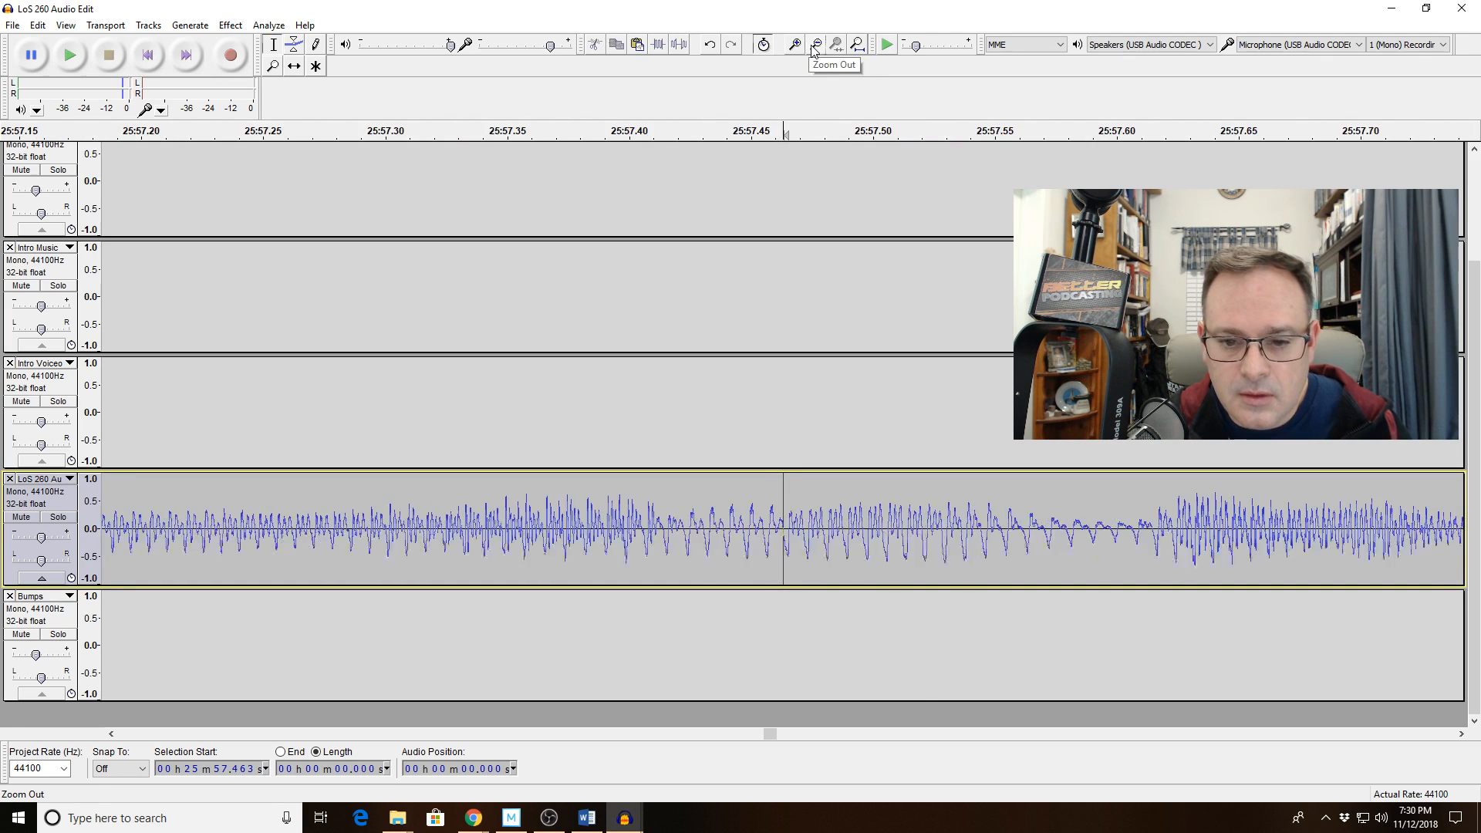
{"action": "left_click", "coordinate": [816, 45]}
{"action": "left_click", "coordinate": [815, 44]}
Listen across the join from 25:56.966 and 25:57.042, and play the 0.125 s section starting at 25:57.359.
{"action": "left_click", "coordinate": [481, 514]}
{"action": "key", "text": "space"}
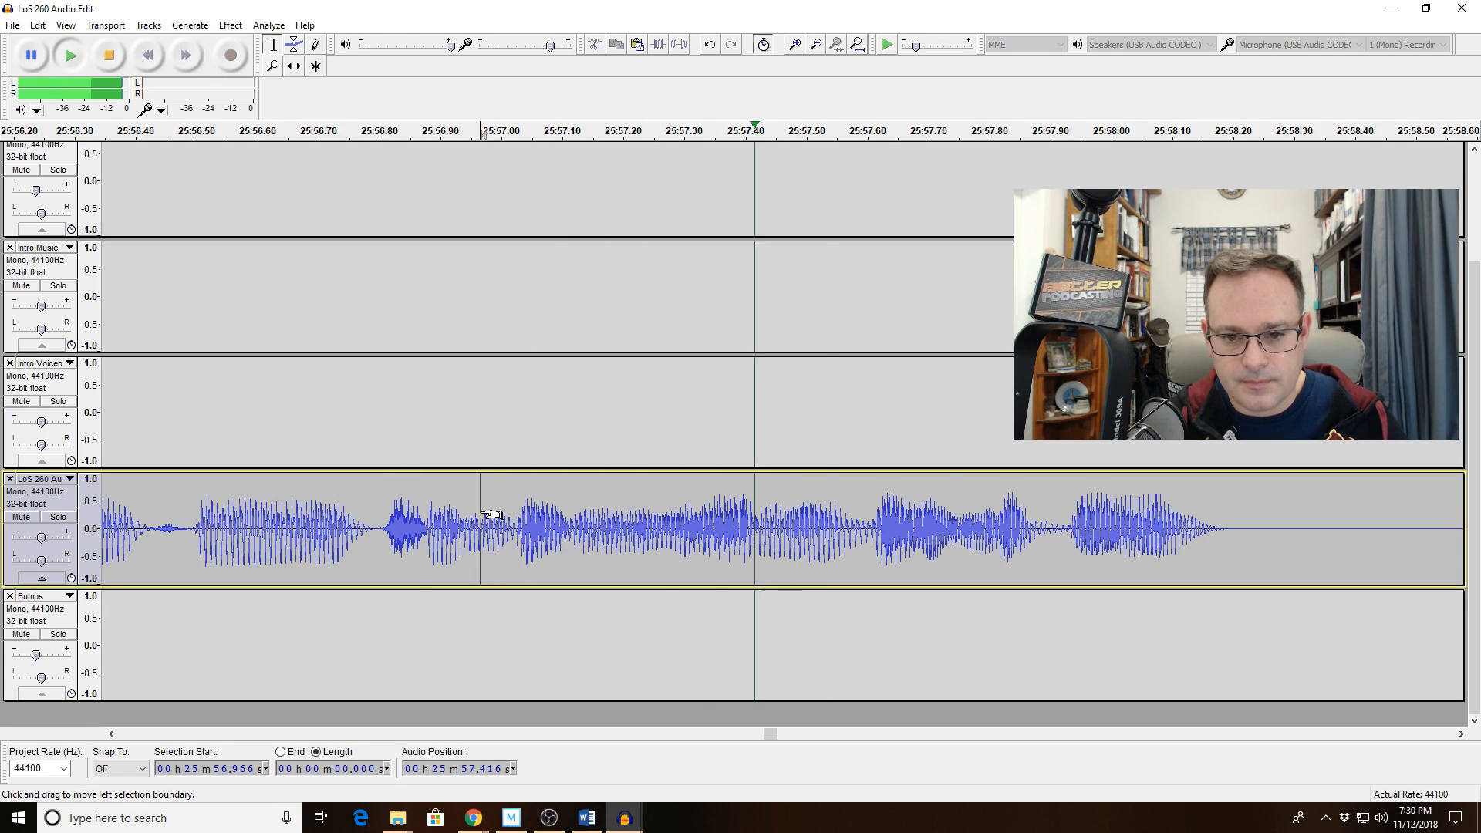
{"action": "key", "text": "space"}
{"action": "key", "text": "space"}
{"action": "key", "text": "space"}
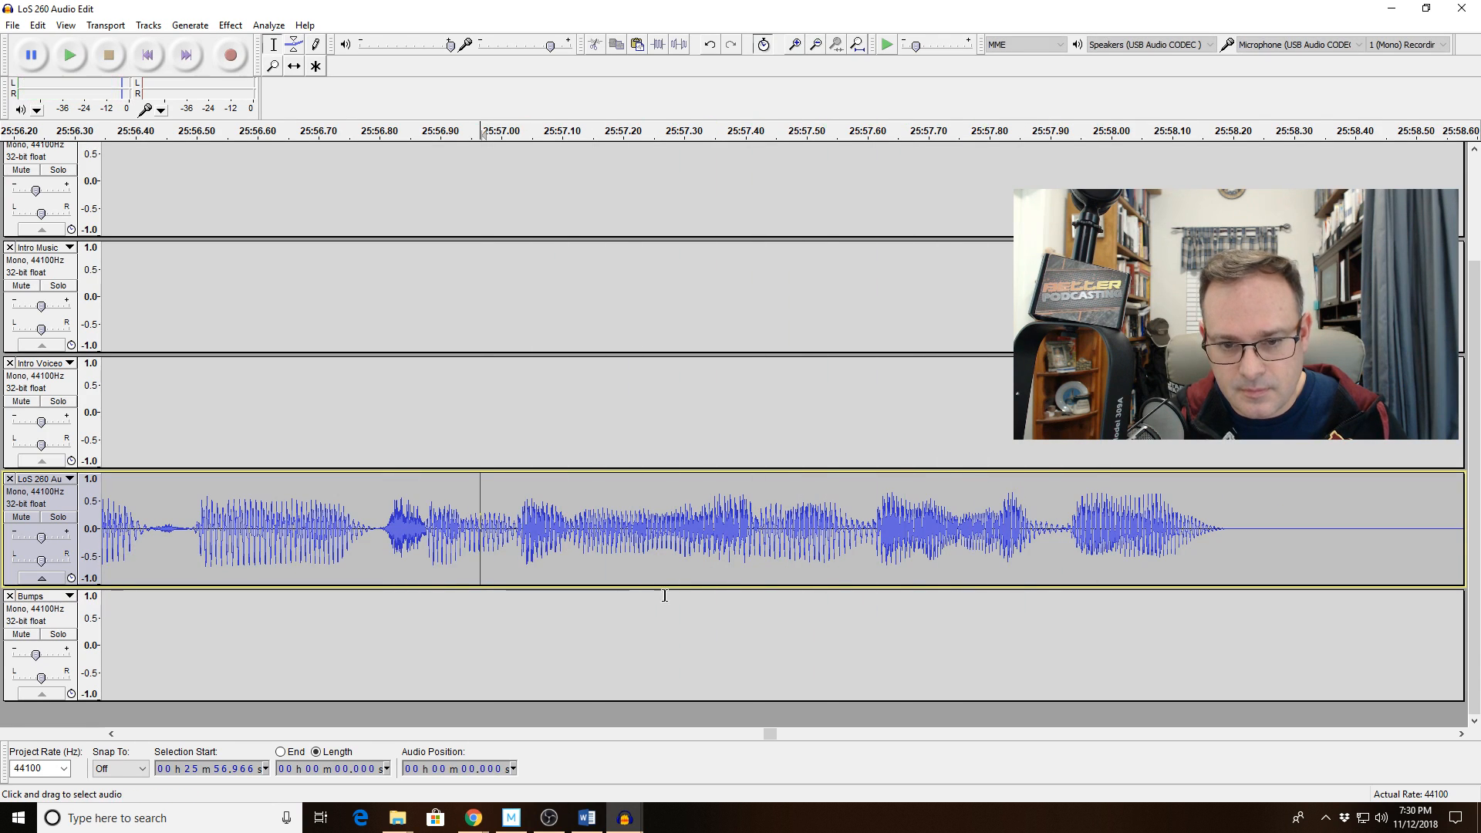
{"action": "left_click_drag", "start_coordinate": [721, 524], "coordinate": [797, 525]}
{"action": "key", "text": "space"}
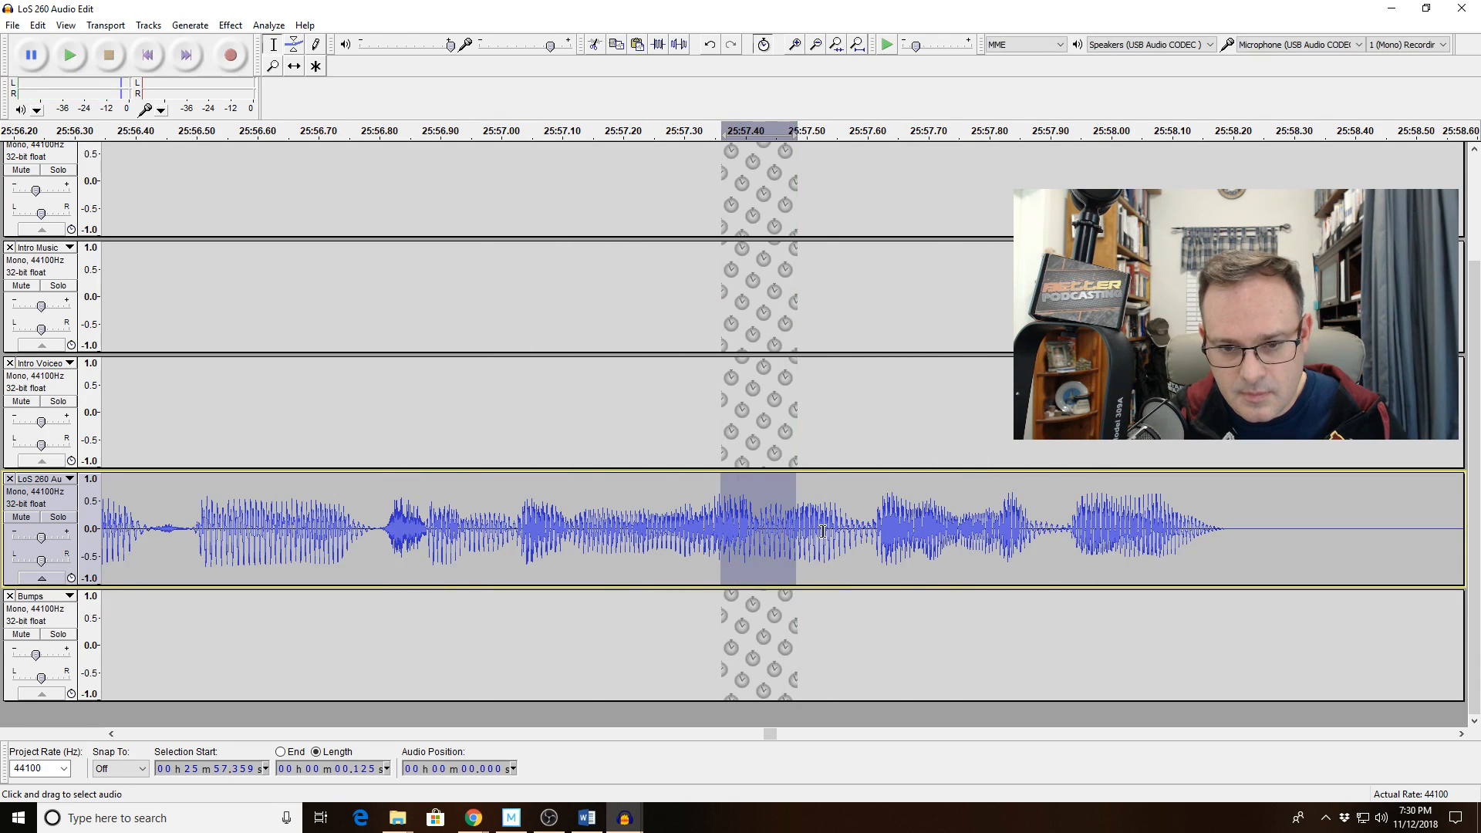
{"action": "left_click", "coordinate": [527, 518]}
{"action": "key", "text": "space"}
{"action": "key", "text": "space"}
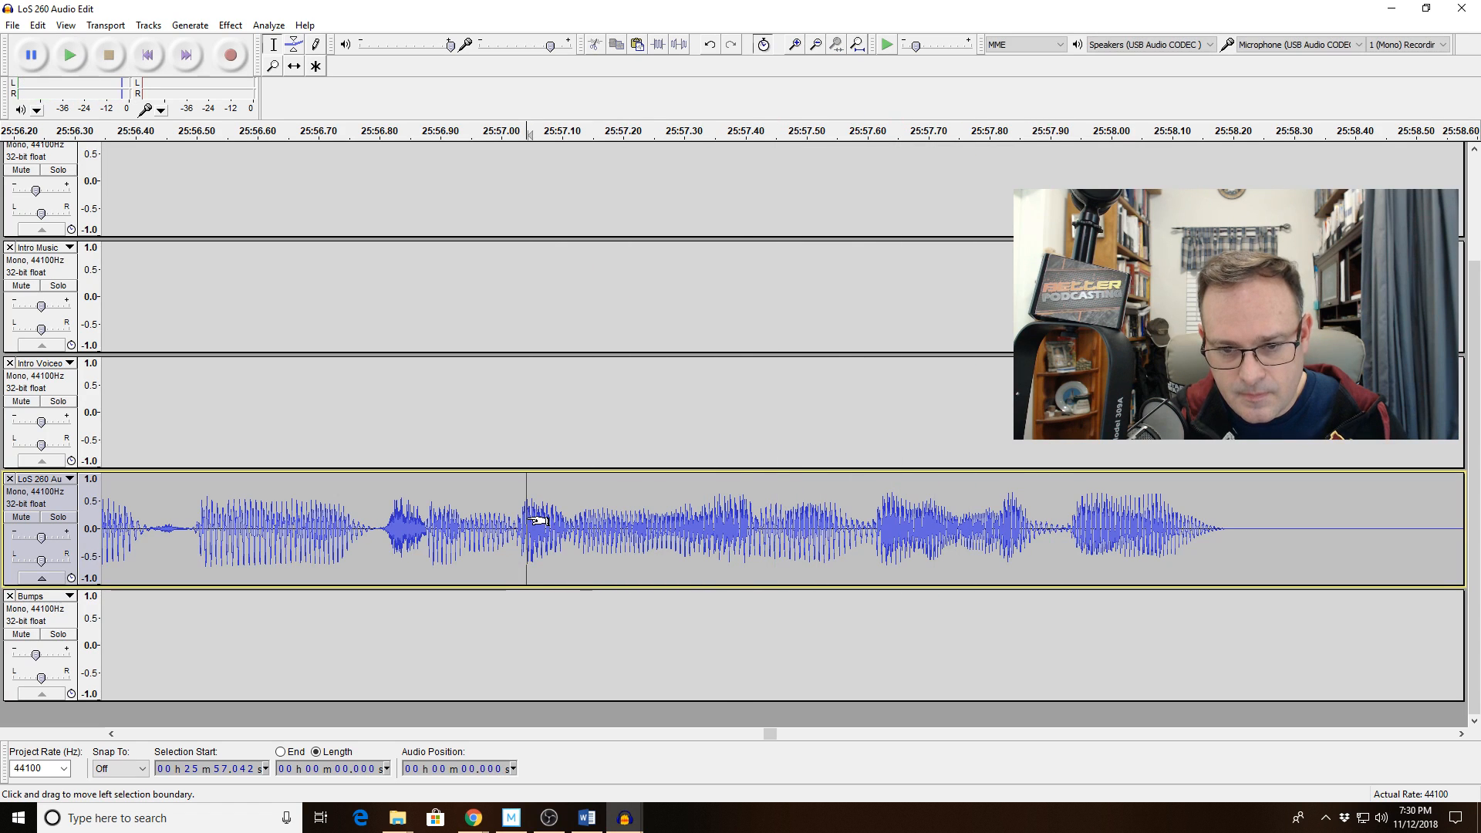
Undo the last deletion and shorten the restored selection to 0.278 s.
{"action": "key", "text": "ctrl+z"}
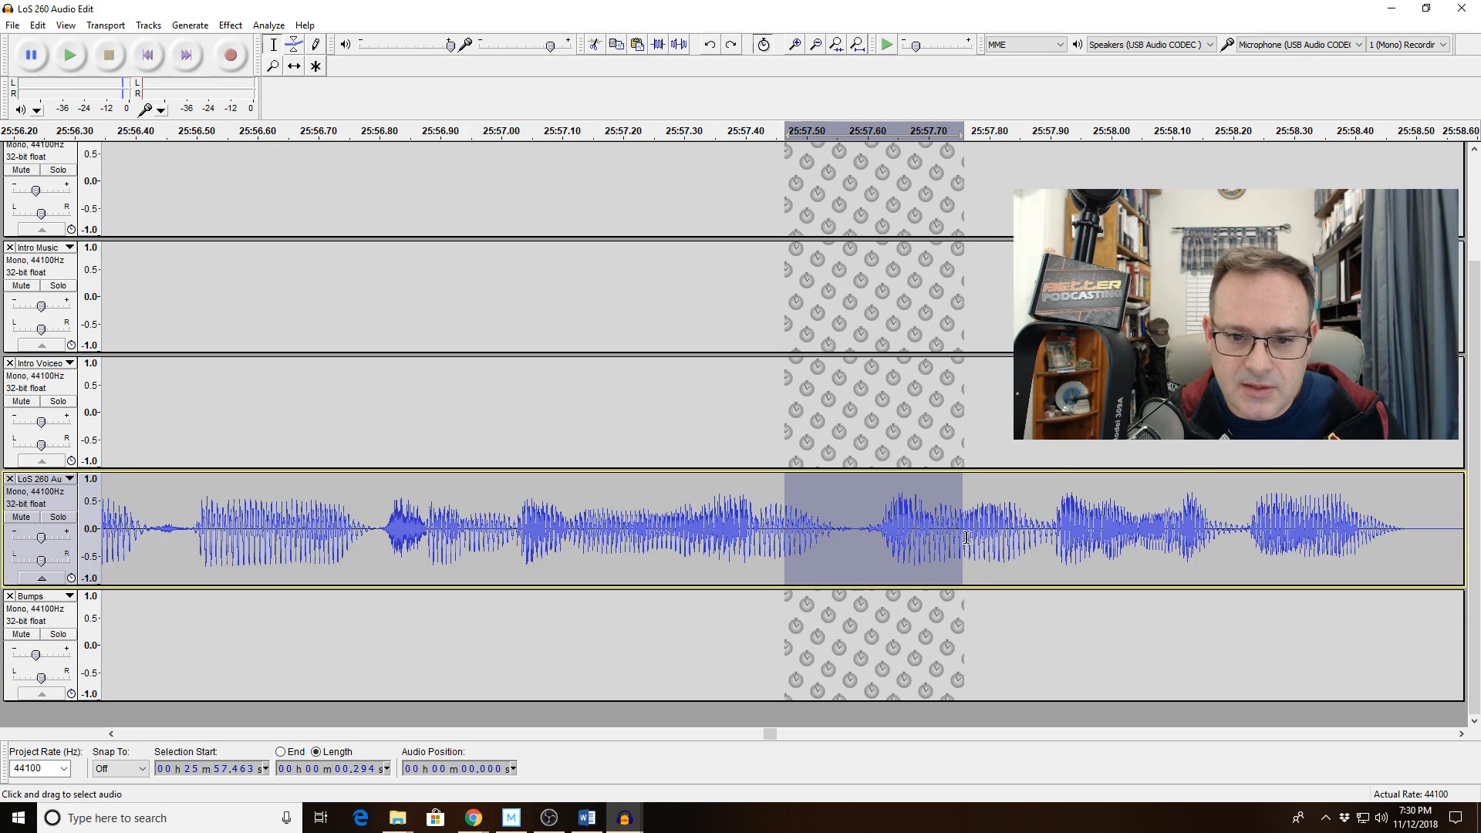
{"action": "left_click_drag", "start_coordinate": [948, 540], "coordinate": [941, 540]}
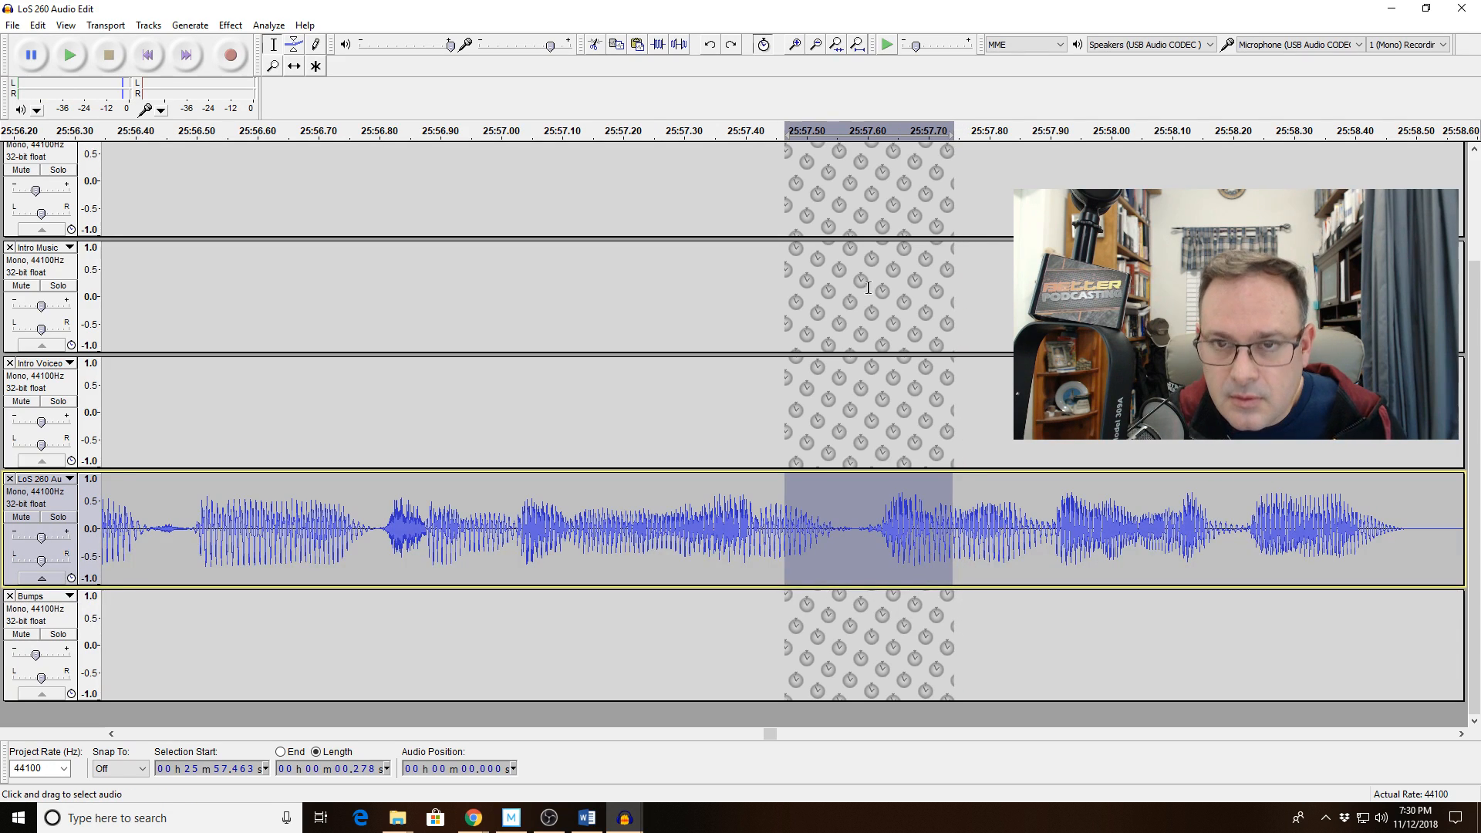
Shorten the selection starting at 25:57.463 to 0.254 s, ending on a zero crossing, and delete that section.
{"action": "left_click", "coordinate": [794, 45]}
{"action": "left_click", "coordinate": [794, 44]}
{"action": "left_click", "coordinate": [794, 44]}
{"action": "left_click", "coordinate": [794, 45]}
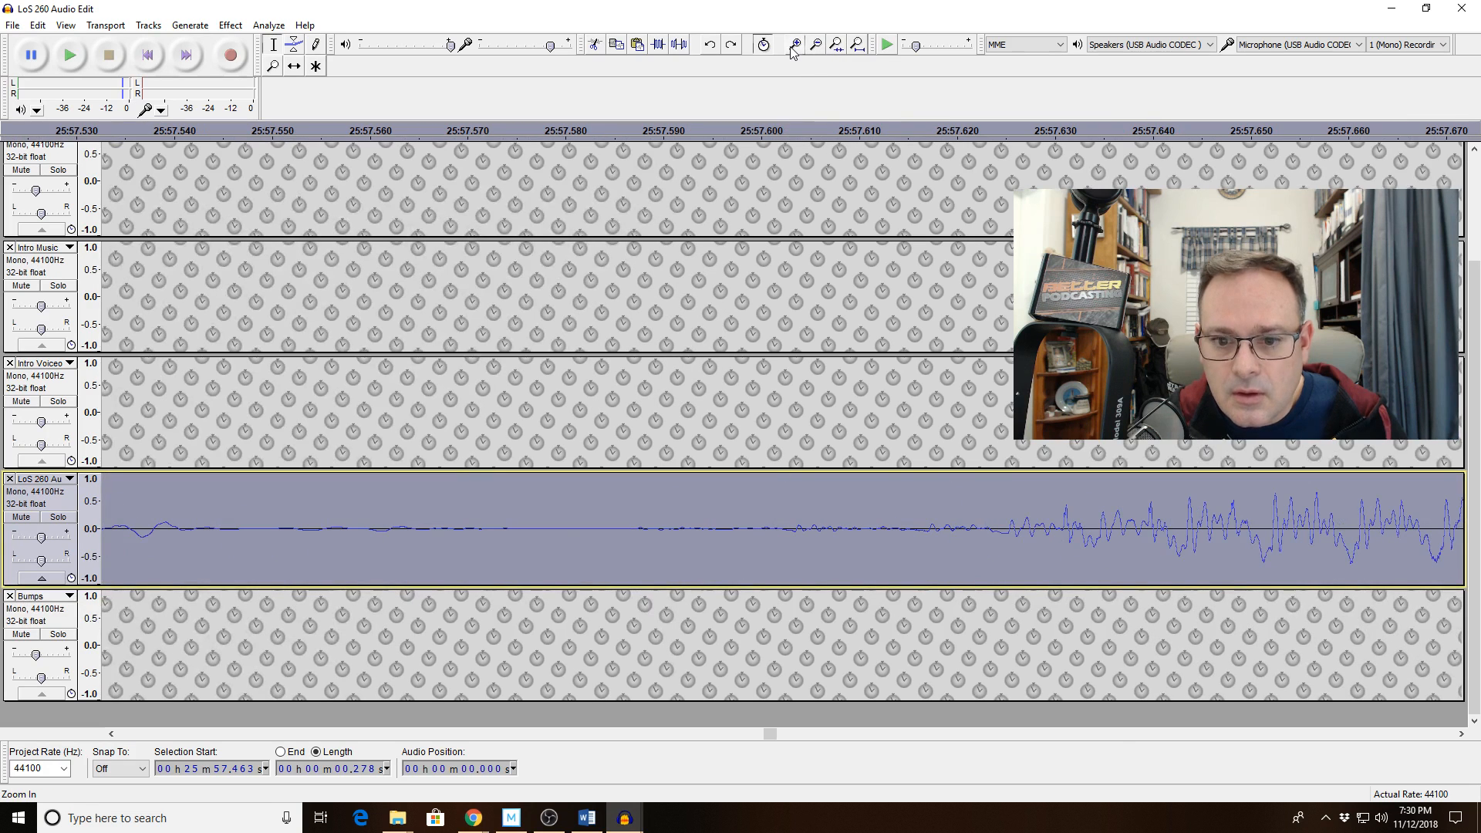
{"action": "left_click", "coordinate": [1109, 734]}
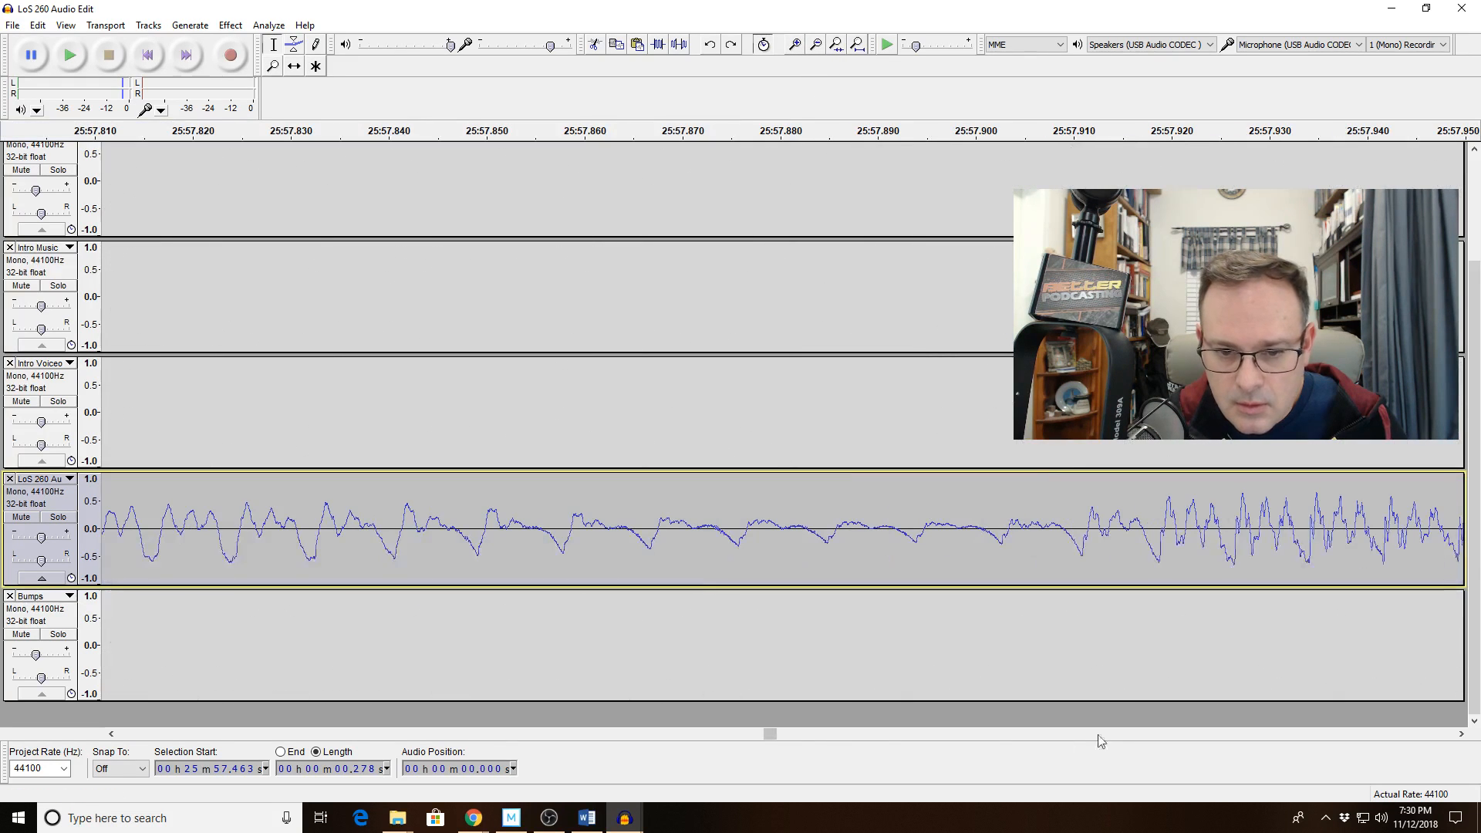
{"action": "left_click", "coordinate": [700, 729]}
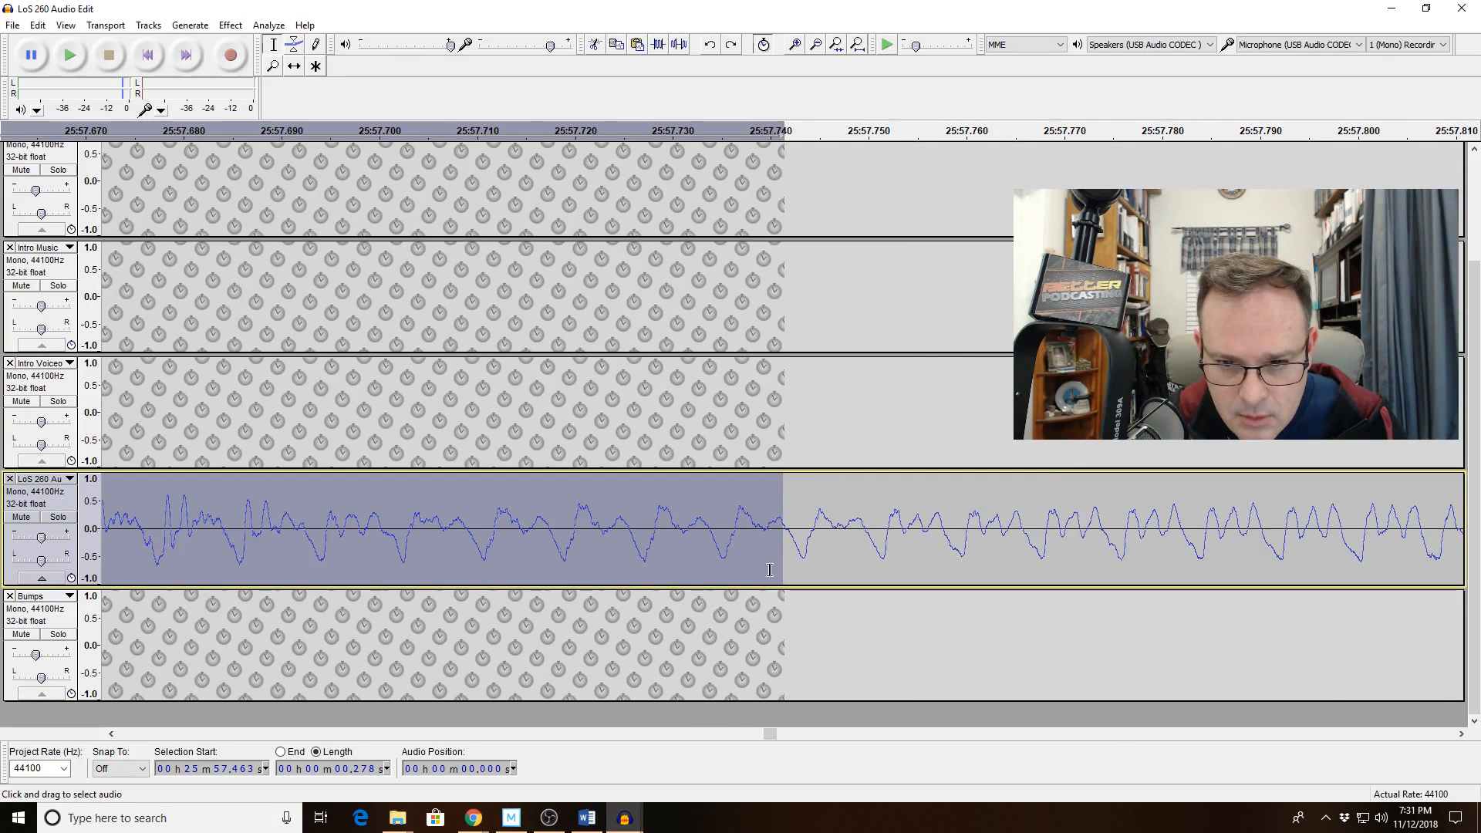
{"action": "left_click_drag", "start_coordinate": [783, 578], "coordinate": [543, 578]}
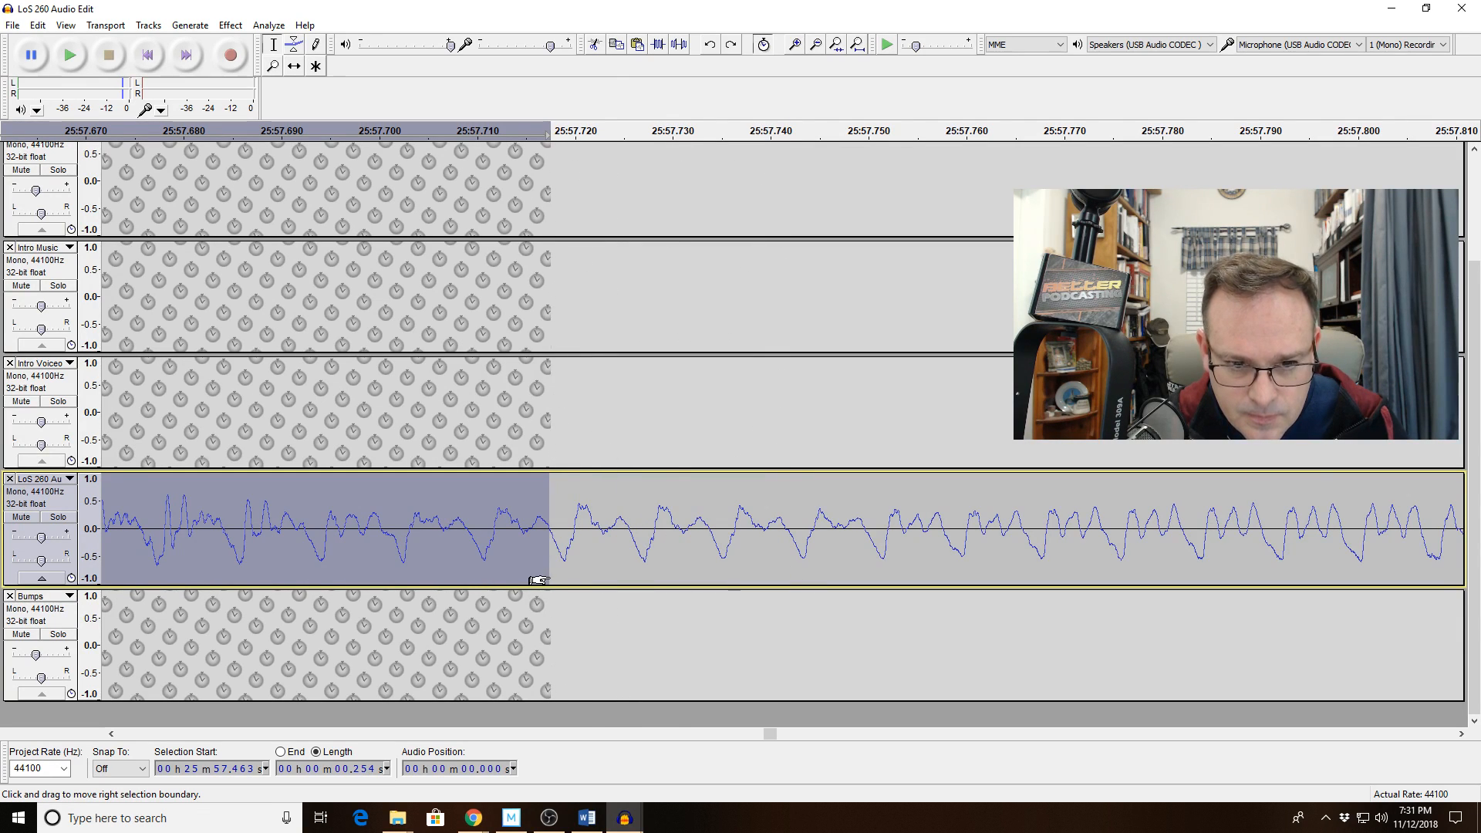
{"action": "left_click", "coordinate": [822, 48]}
{"action": "left_click", "coordinate": [821, 47]}
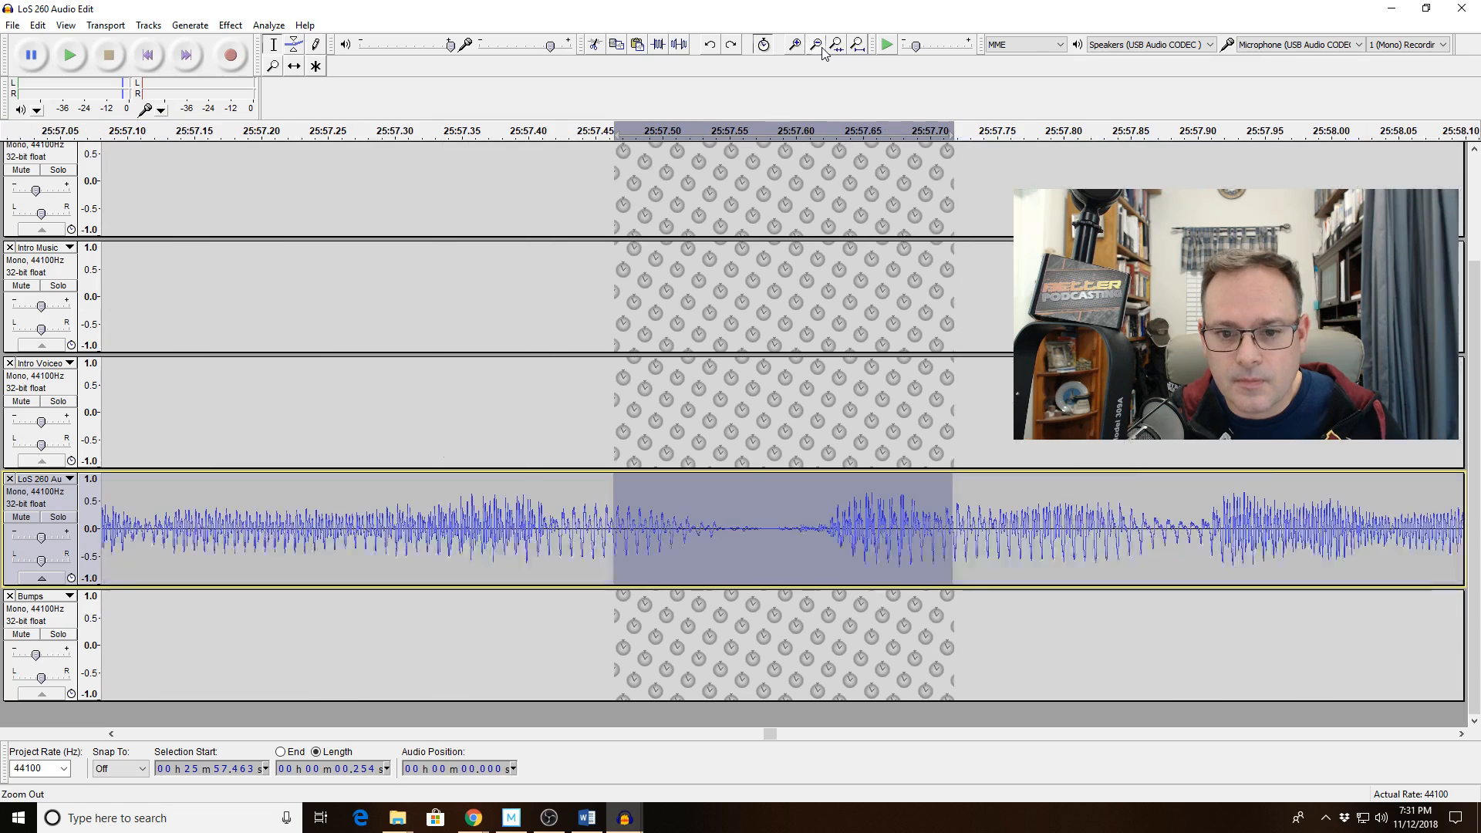
{"action": "key", "text": "Delete"}
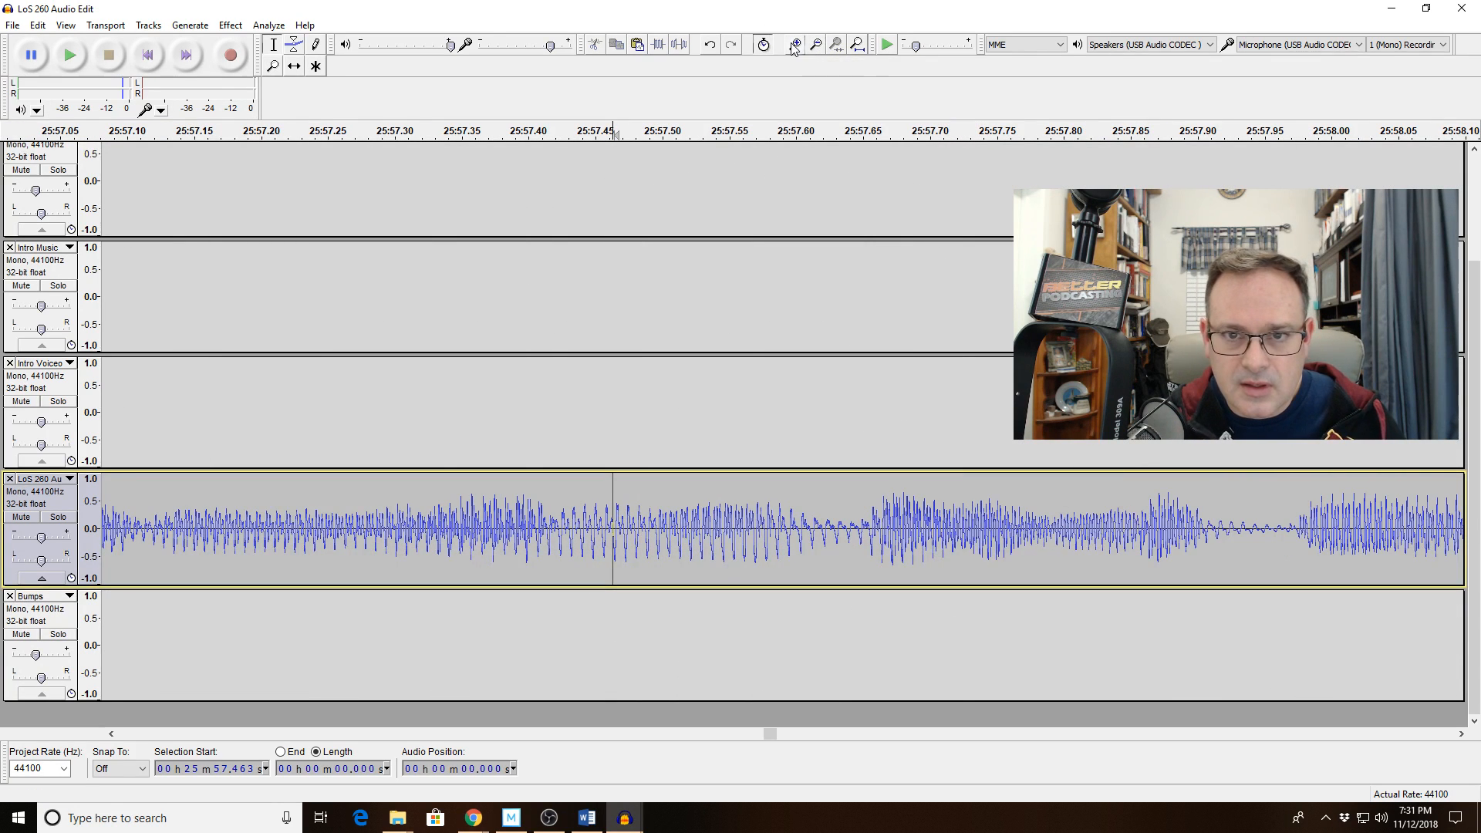
Apply the Repair effect to a 0.001 s selection spanning the join at 25:57.463 in the LoS 260 Audio track.
{"action": "left_click", "coordinate": [794, 46]}
{"action": "left_click", "coordinate": [795, 47]}
{"action": "left_click", "coordinate": [795, 47]}
{"action": "left_click", "coordinate": [795, 46]}
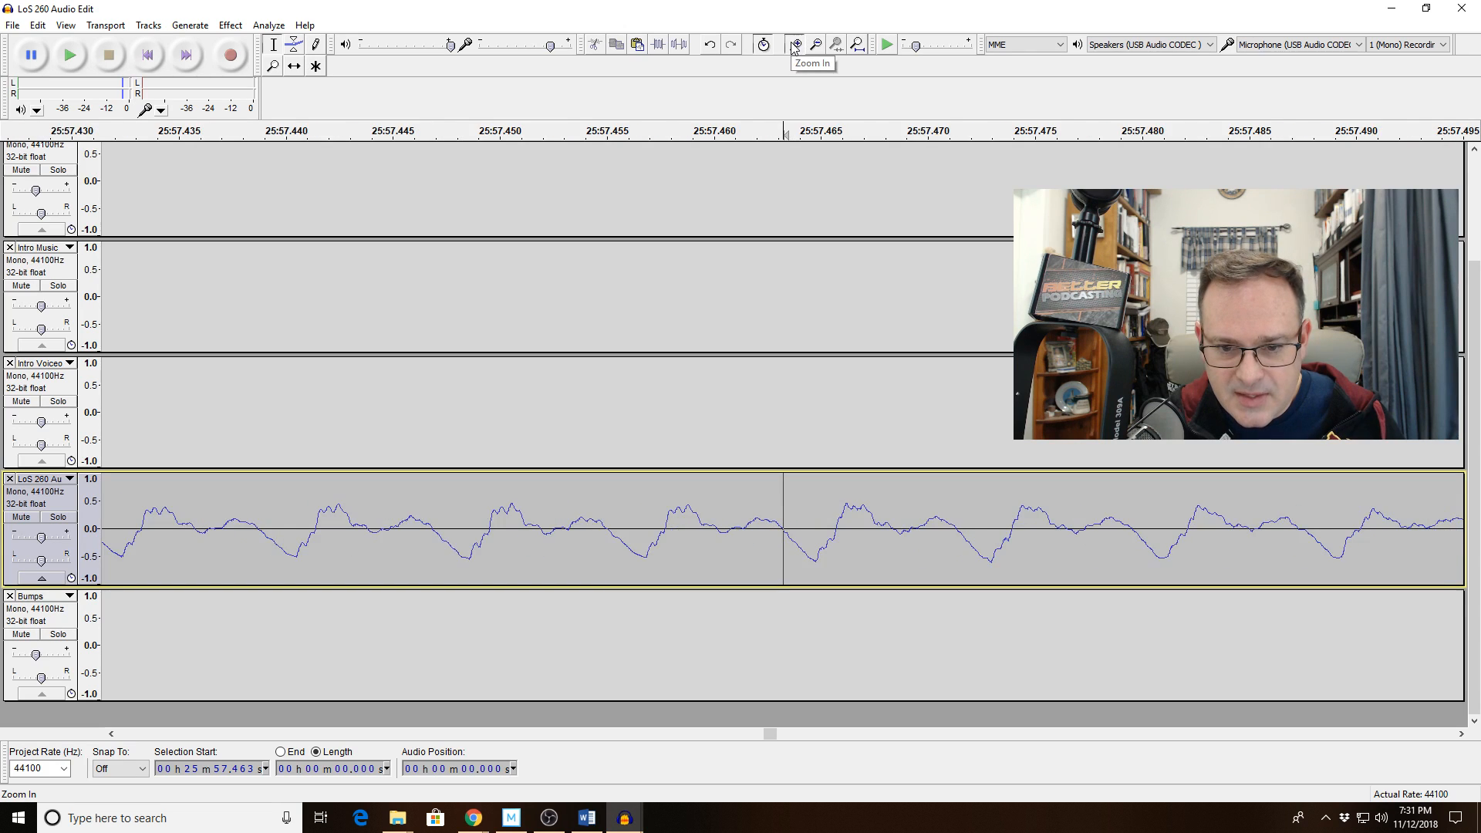
{"action": "left_click", "coordinate": [795, 46]}
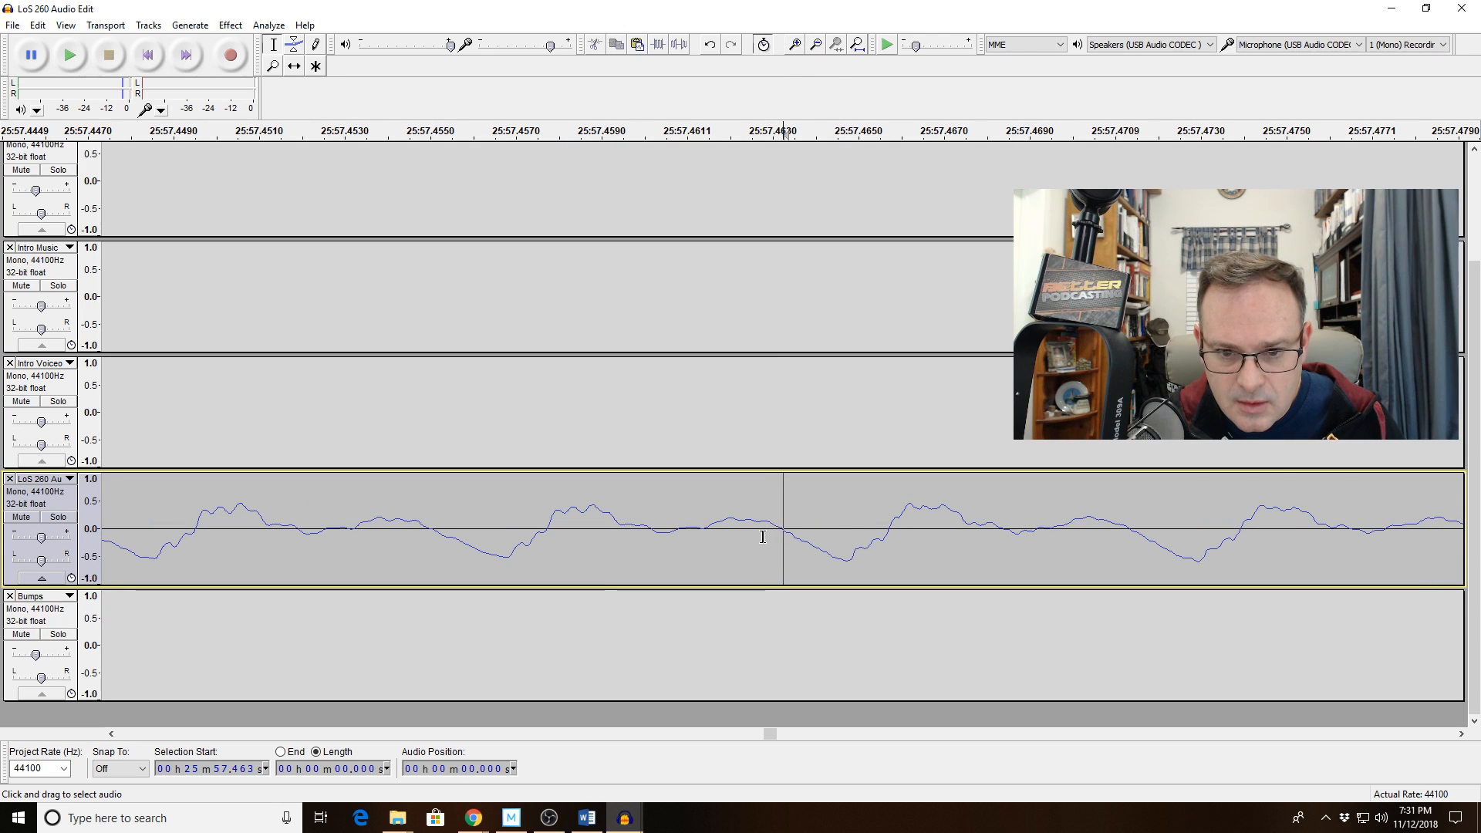
{"action": "left_click_drag", "start_coordinate": [762, 536], "coordinate": [806, 532]}
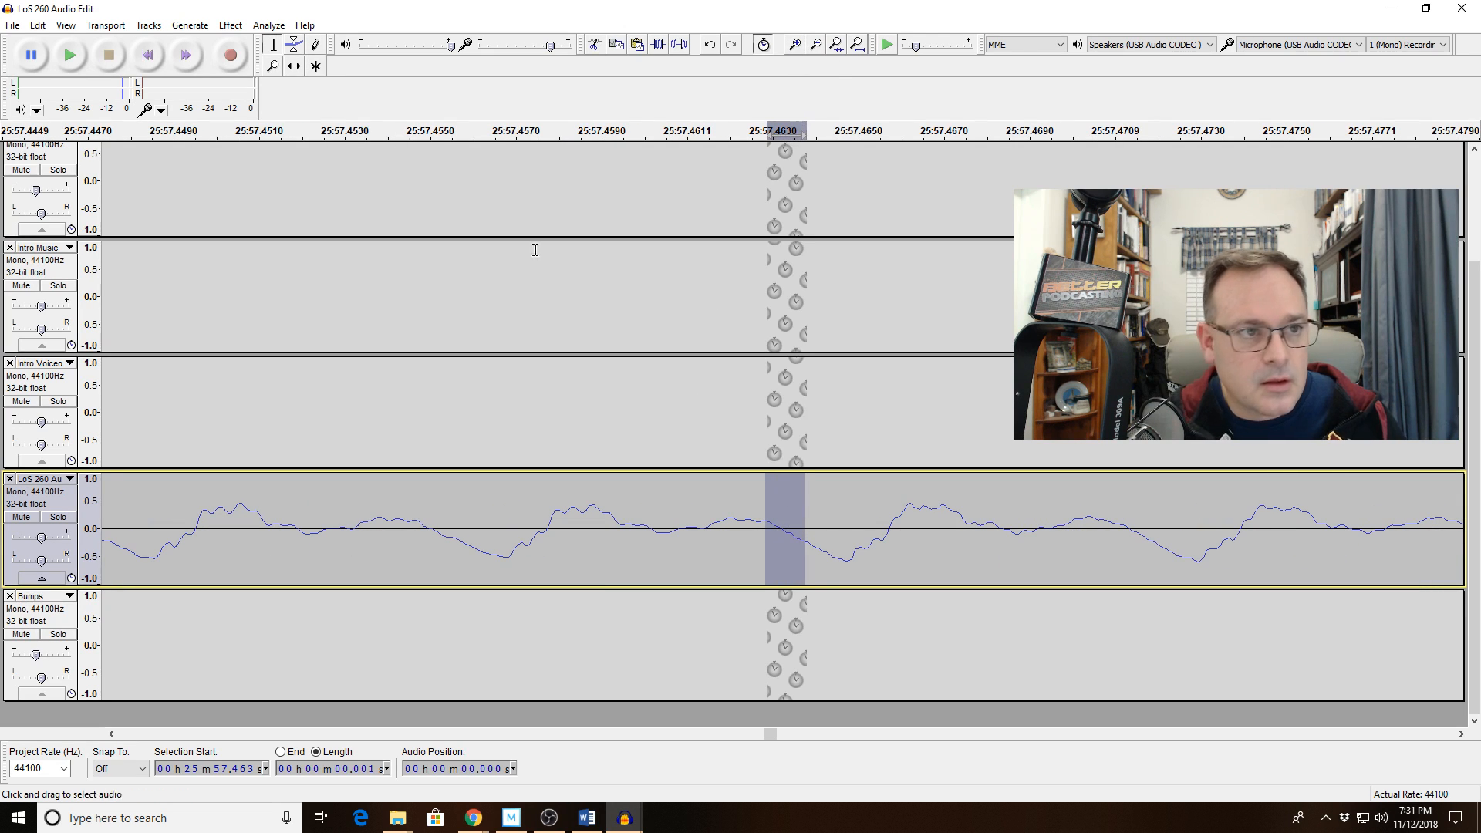
{"action": "left_click", "coordinate": [231, 26]}
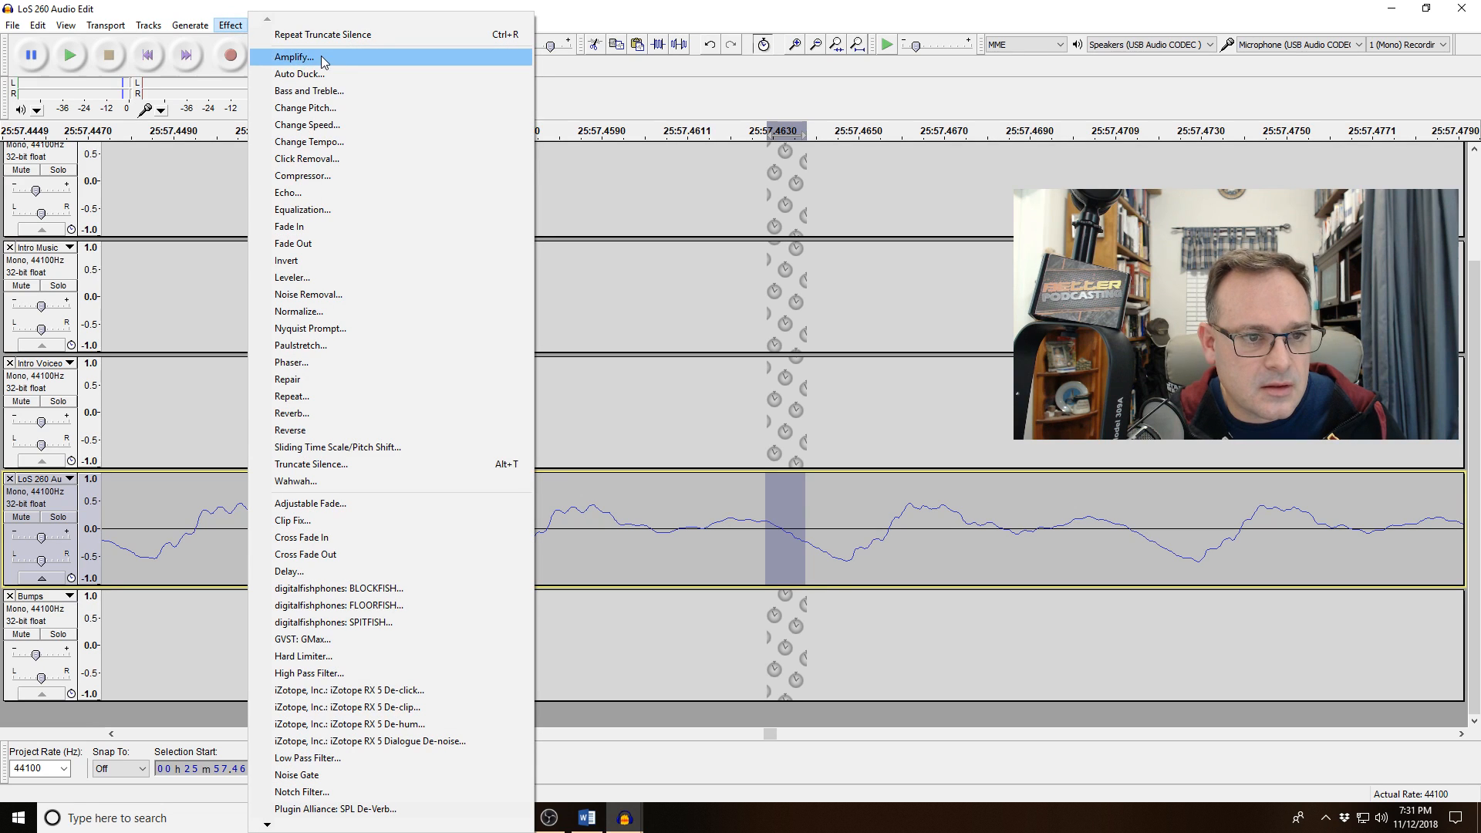
{"action": "left_click", "coordinate": [344, 379]}
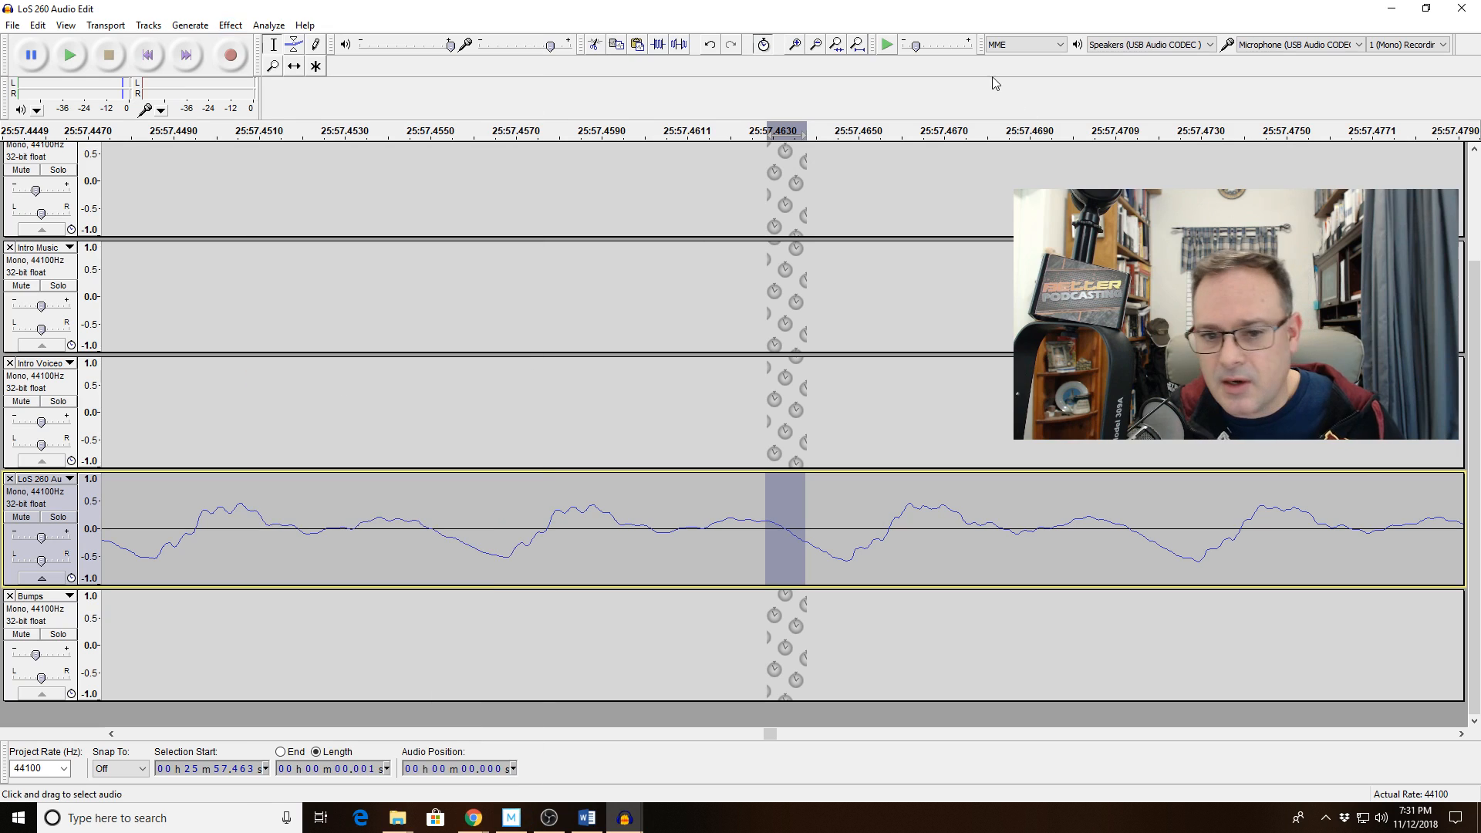
Play the repaired phrase repeatedly from 25:56.801 to check how the join sounds.
{"action": "left_click", "coordinate": [826, 48]}
{"action": "left_click", "coordinate": [826, 48]}
{"action": "left_click", "coordinate": [826, 48]}
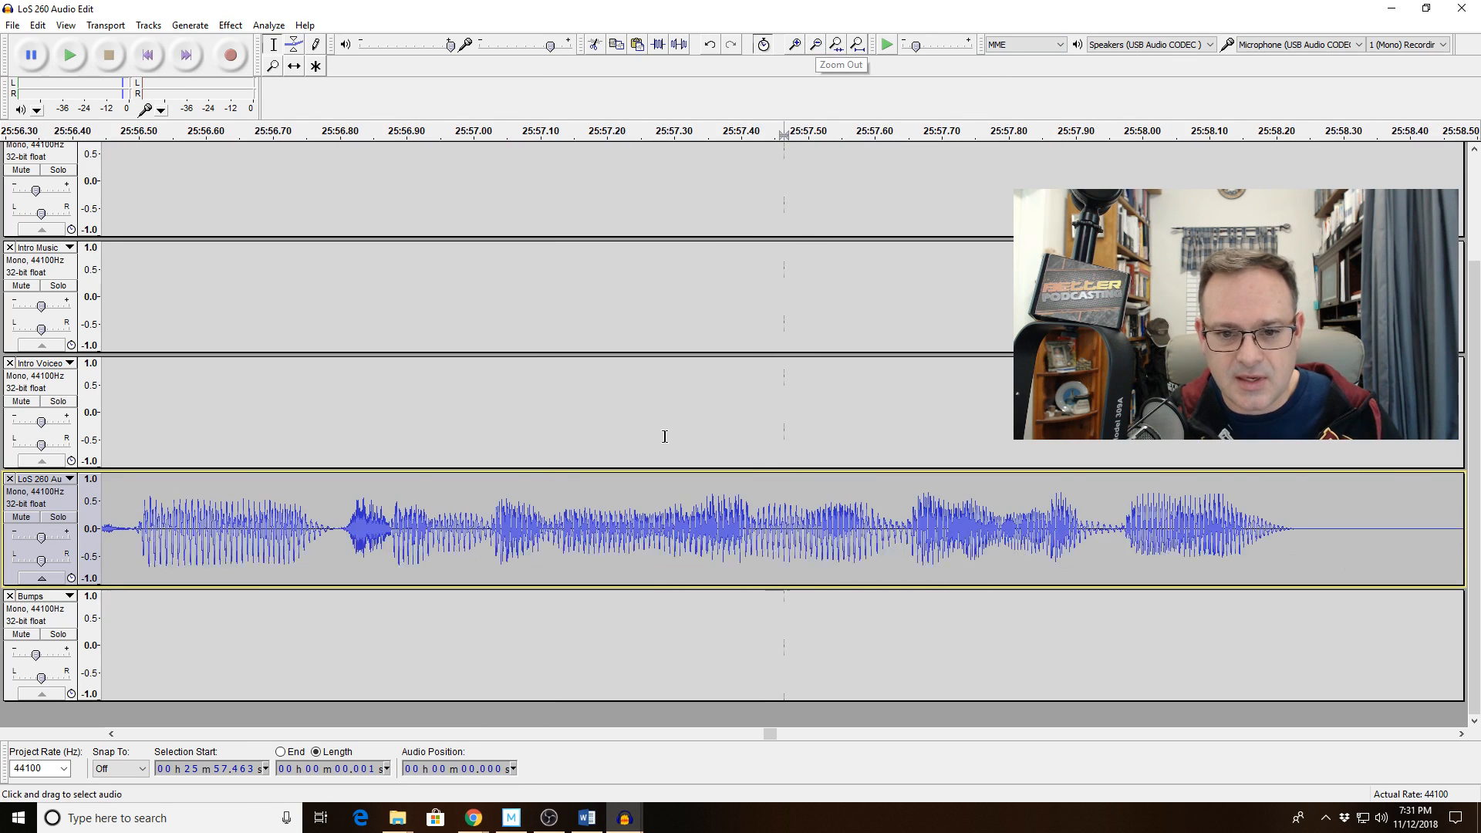
{"action": "left_click", "coordinate": [339, 517]}
{"action": "key", "text": "space"}
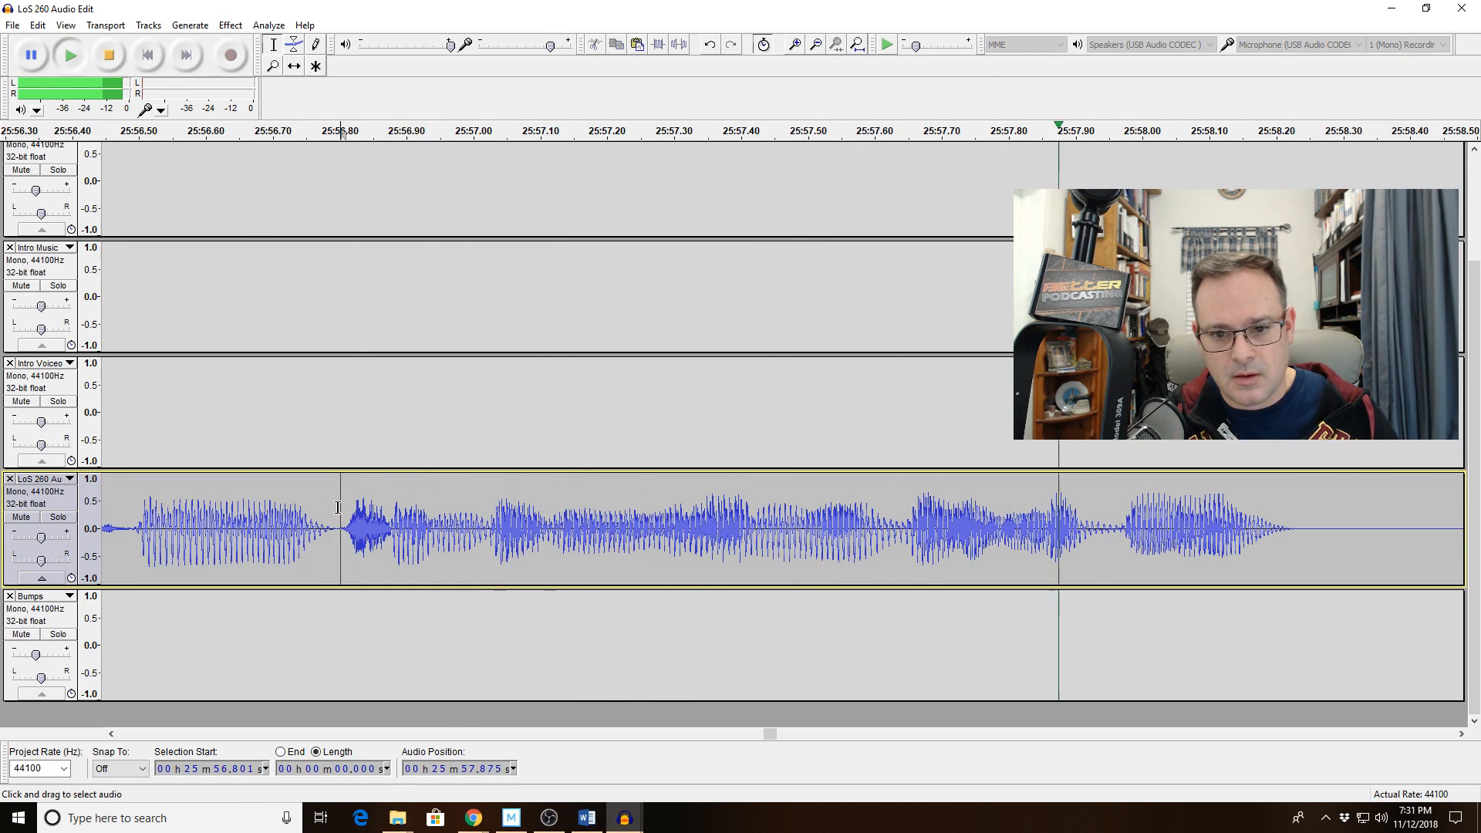
{"action": "key", "text": "space"}
{"action": "key", "text": "space"}
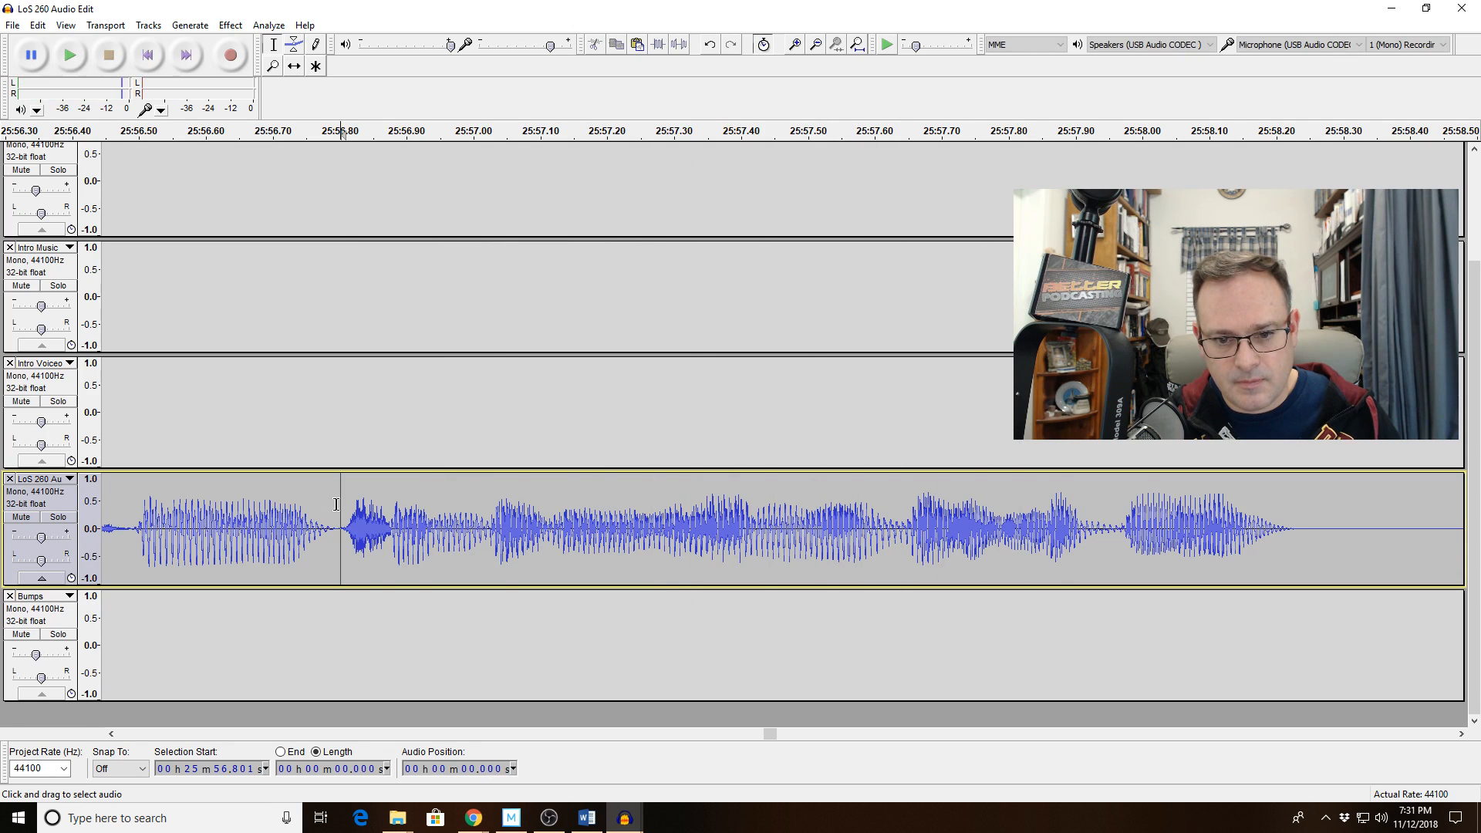
{"action": "key", "text": "space"}
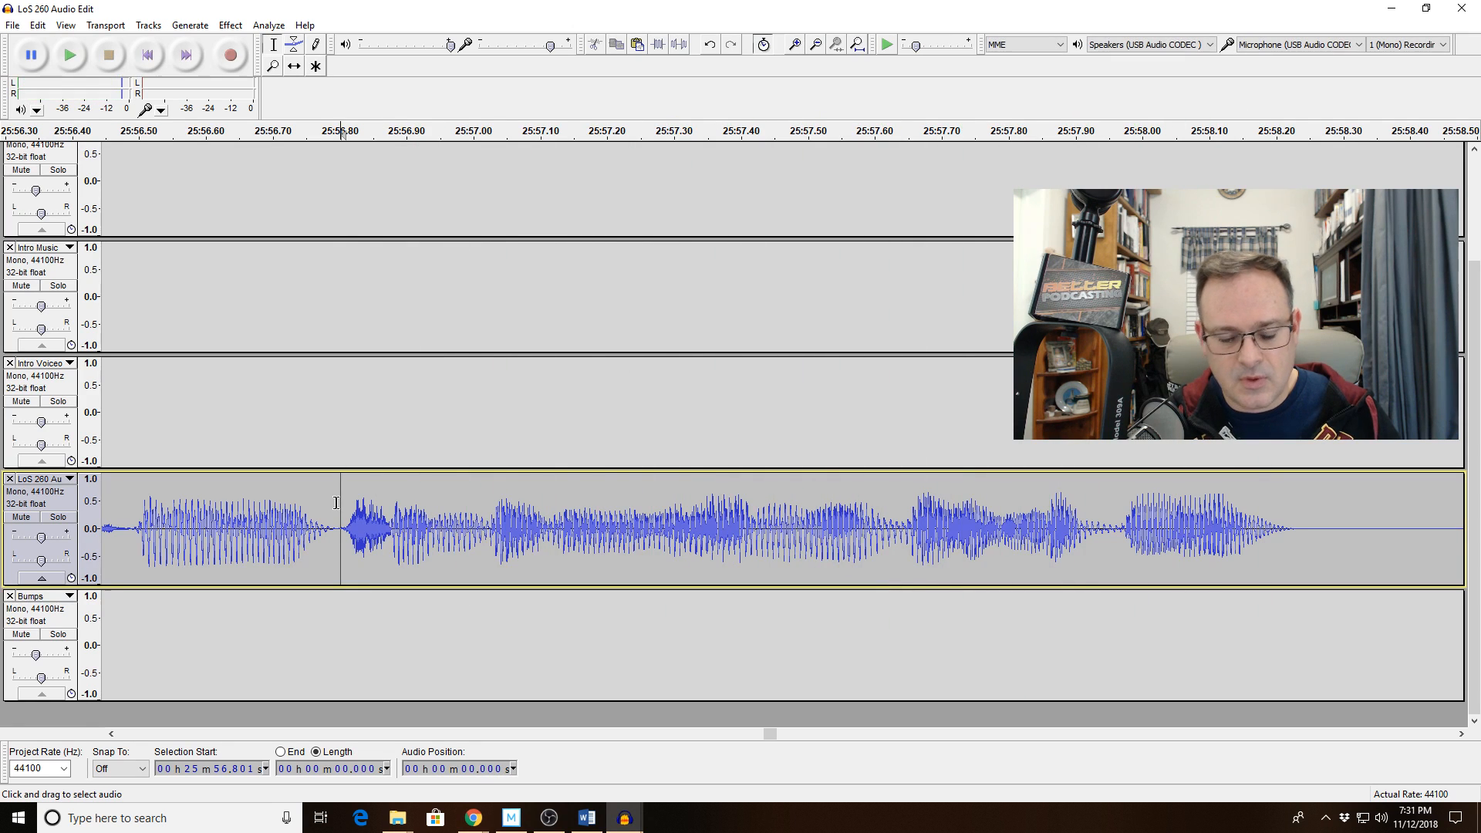
{"action": "key", "text": "space"}
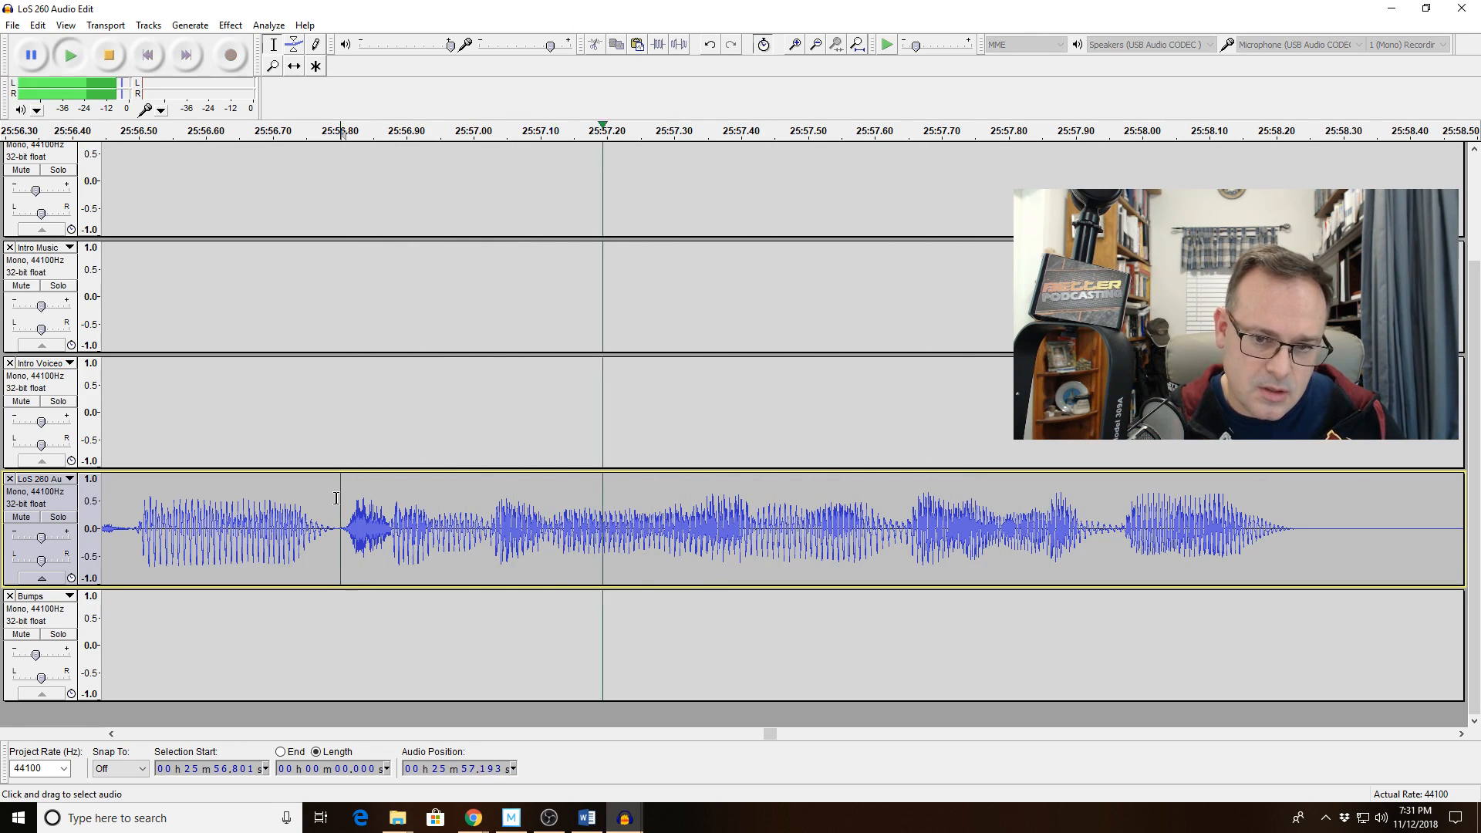
{"action": "key", "text": "space"}
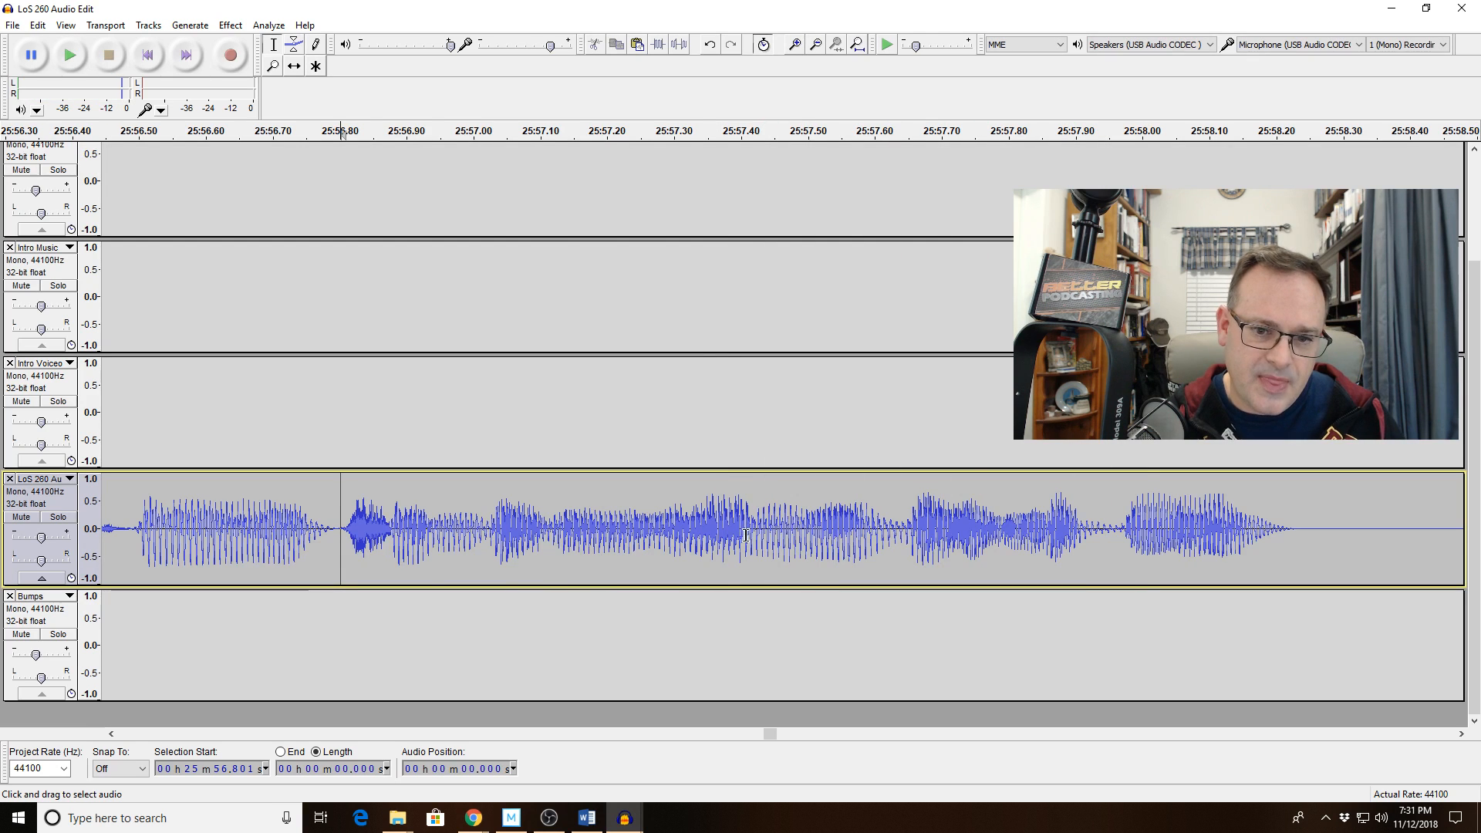
Play the 0.172 s section from 25:57.243 and the 0.201 s section from 25:57.419, and select 0.066 s across the join from 25:57.398.
{"action": "left_click_drag", "start_coordinate": [749, 532], "coordinate": [637, 531]}
{"action": "key", "text": "space"}
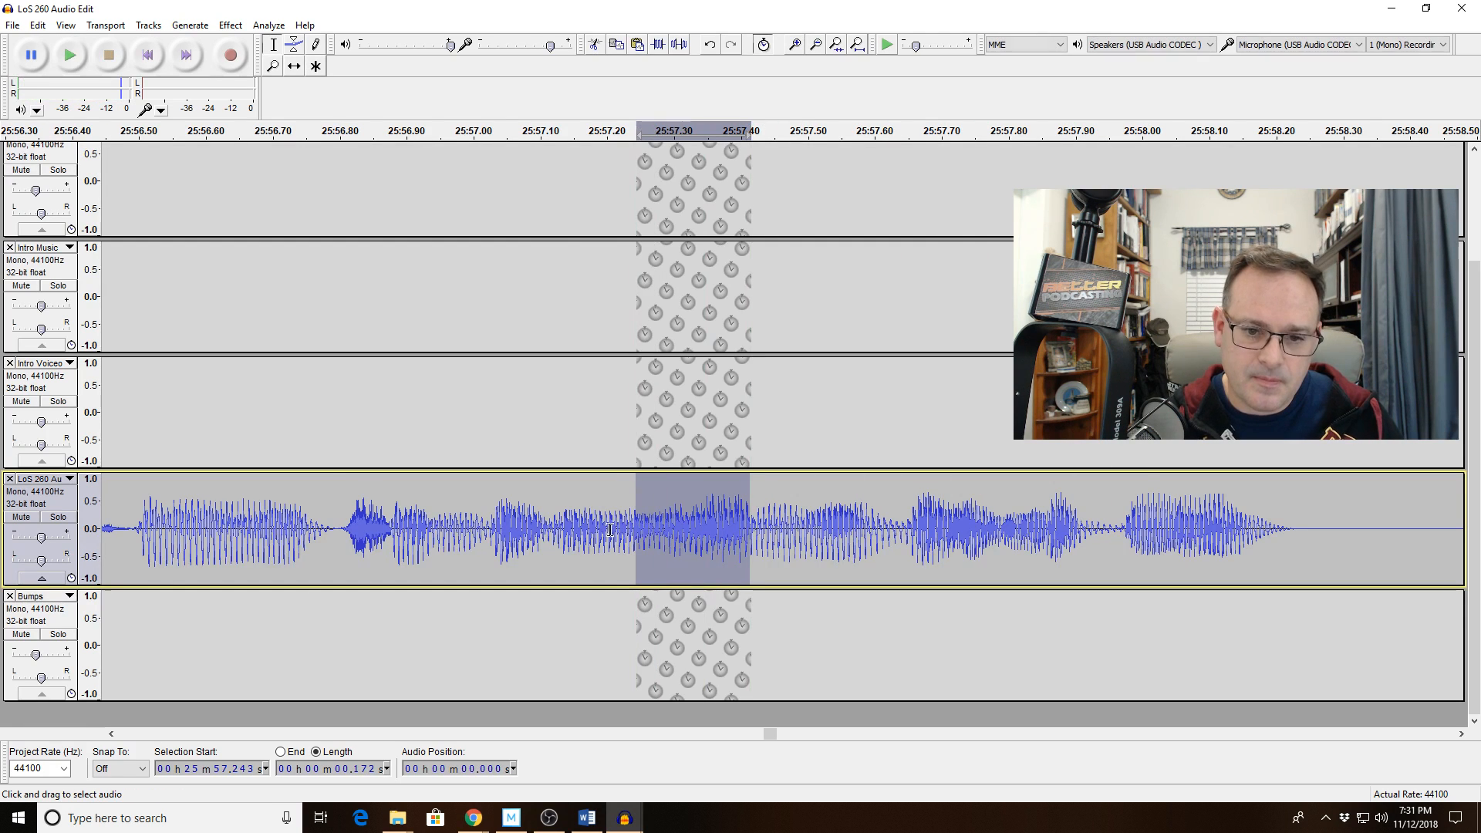
{"action": "left_click_drag", "start_coordinate": [755, 532], "coordinate": [888, 533]}
{"action": "key", "text": "space"}
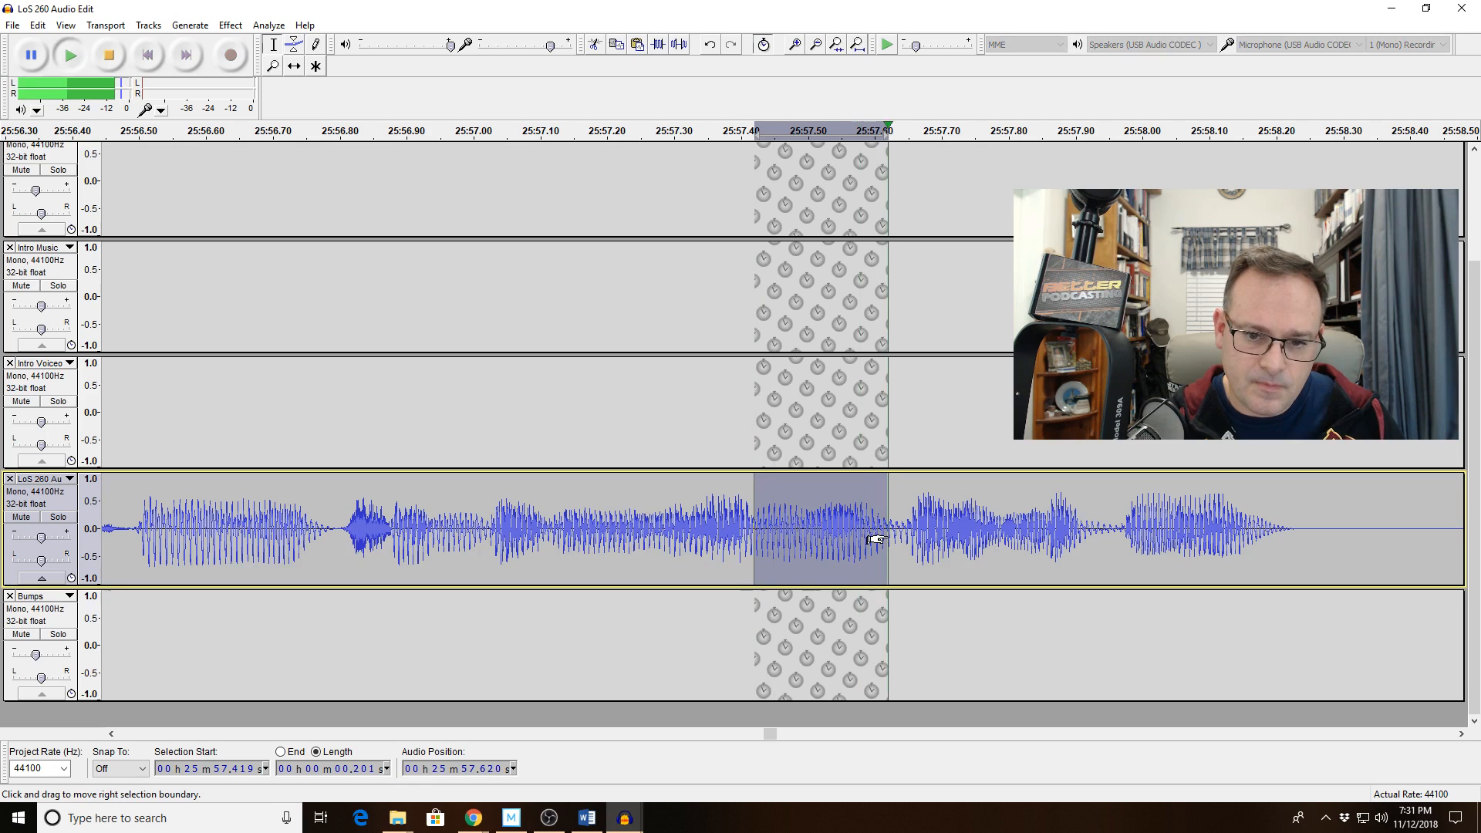
{"action": "left_click_drag", "start_coordinate": [740, 530], "coordinate": [783, 532]}
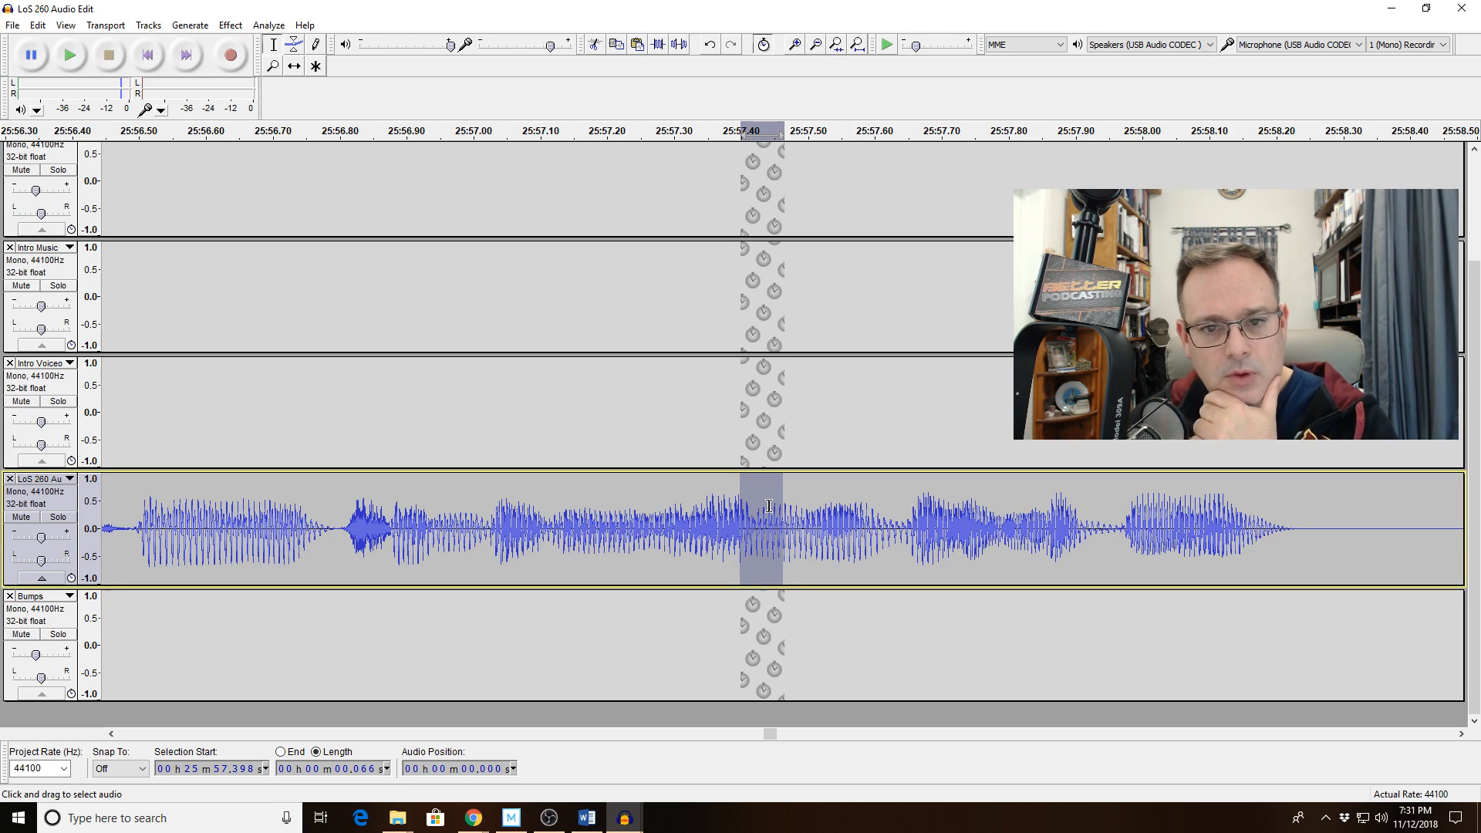
Listen onward through the track from 25:56.595 and place the cursor at 26:09.366.
{"action": "left_click", "coordinate": [203, 517]}
{"action": "key", "text": "space"}
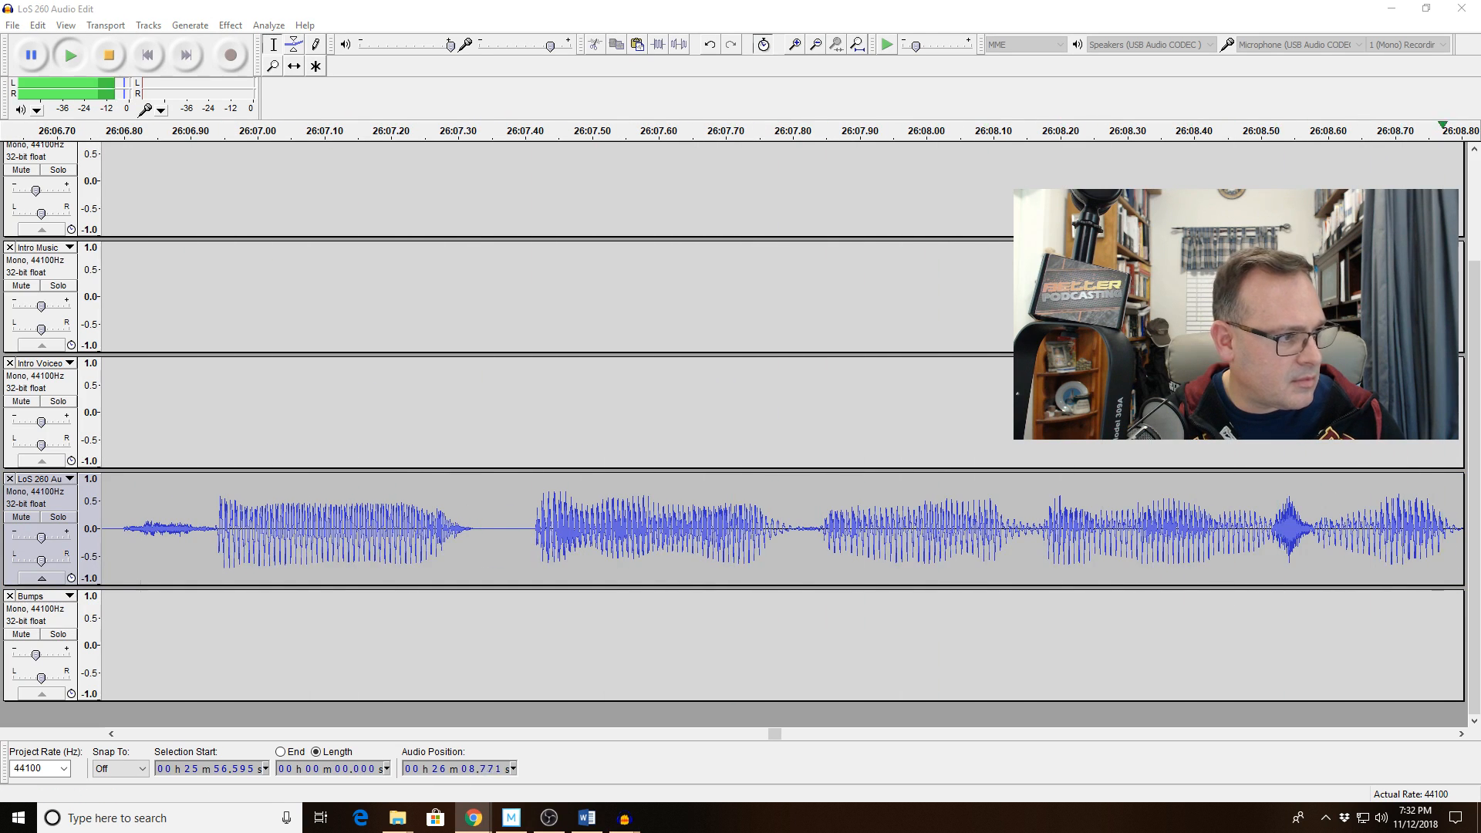
{"action": "left_click", "coordinate": [450, 563]}
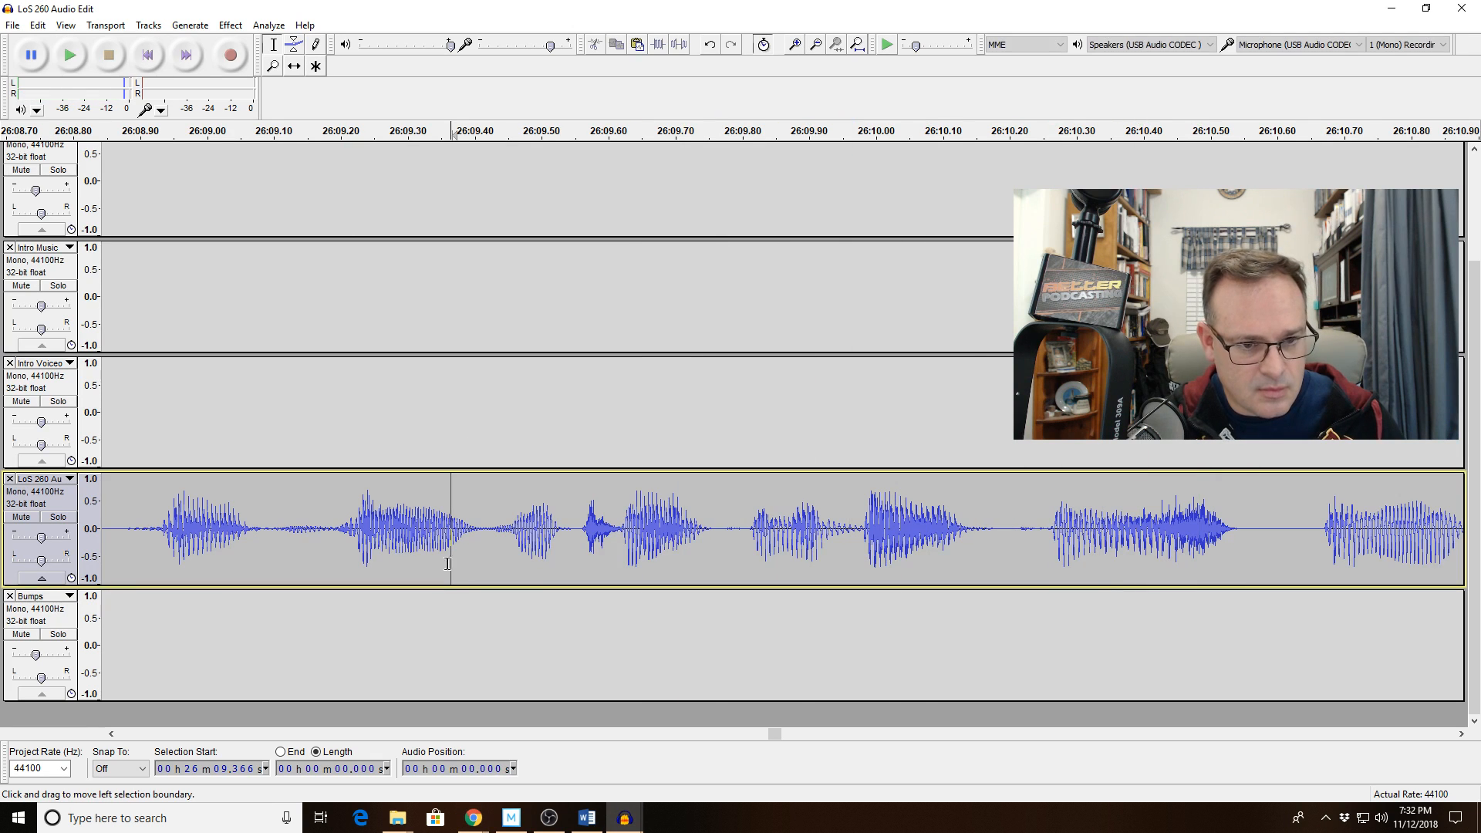
Play the words around 26:09 in the LoS 260 Audio track and delete the 0.215 s stray syllable starting at 26:08.868.
{"action": "key", "text": "space"}
{"action": "key", "text": "space"}
{"action": "left_click", "coordinate": [125, 529]}
{"action": "key", "text": "space"}
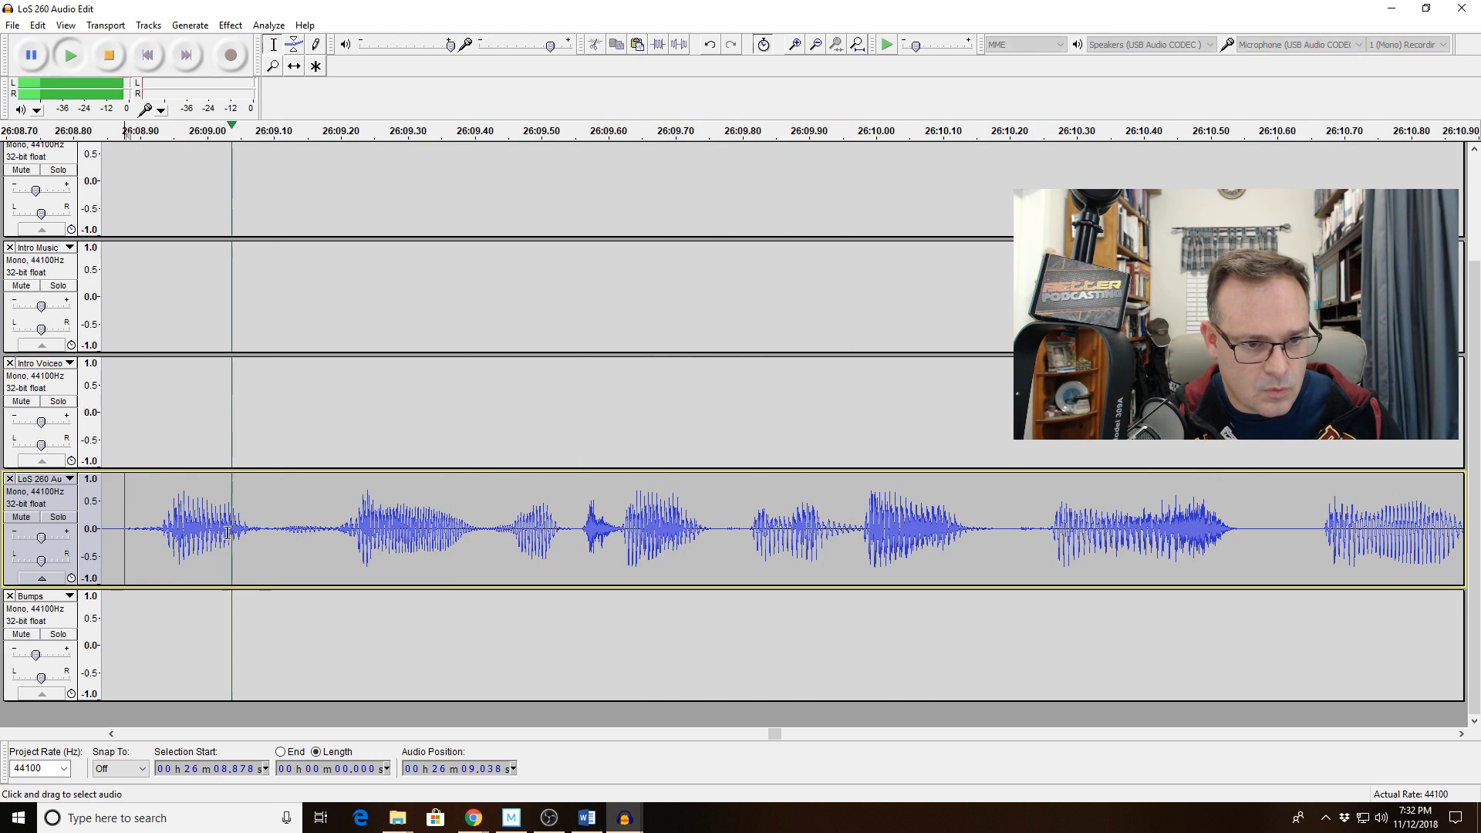
{"action": "key", "text": "space"}
{"action": "left_click_drag", "start_coordinate": [263, 530], "coordinate": [188, 540]}
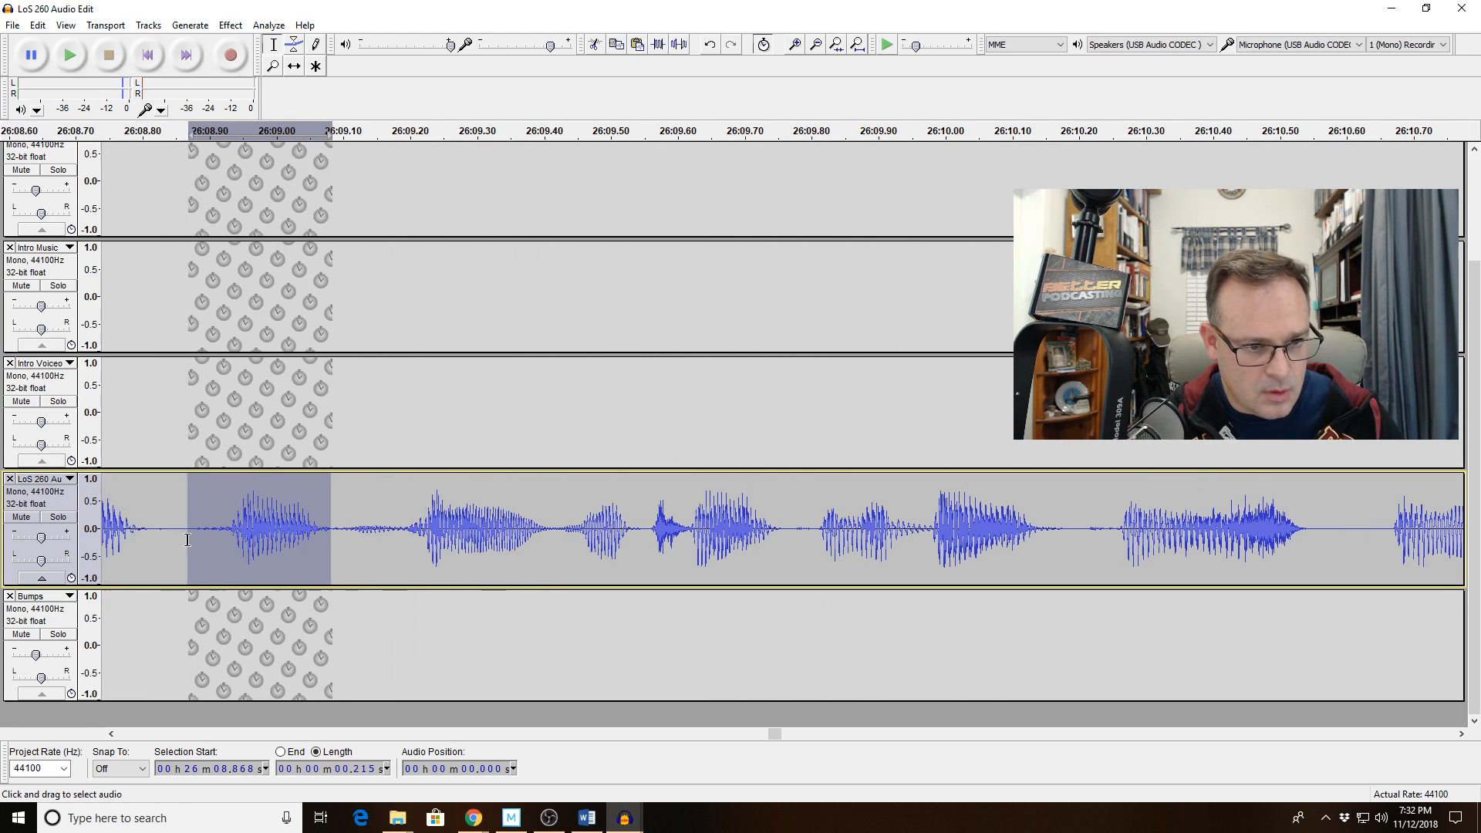
{"action": "key", "text": "Delete"}
Listen to the LoS 260 Audio track from 25:53.903 to about 26:40 for further mistakes.
{"action": "left_click", "coordinate": [822, 49]}
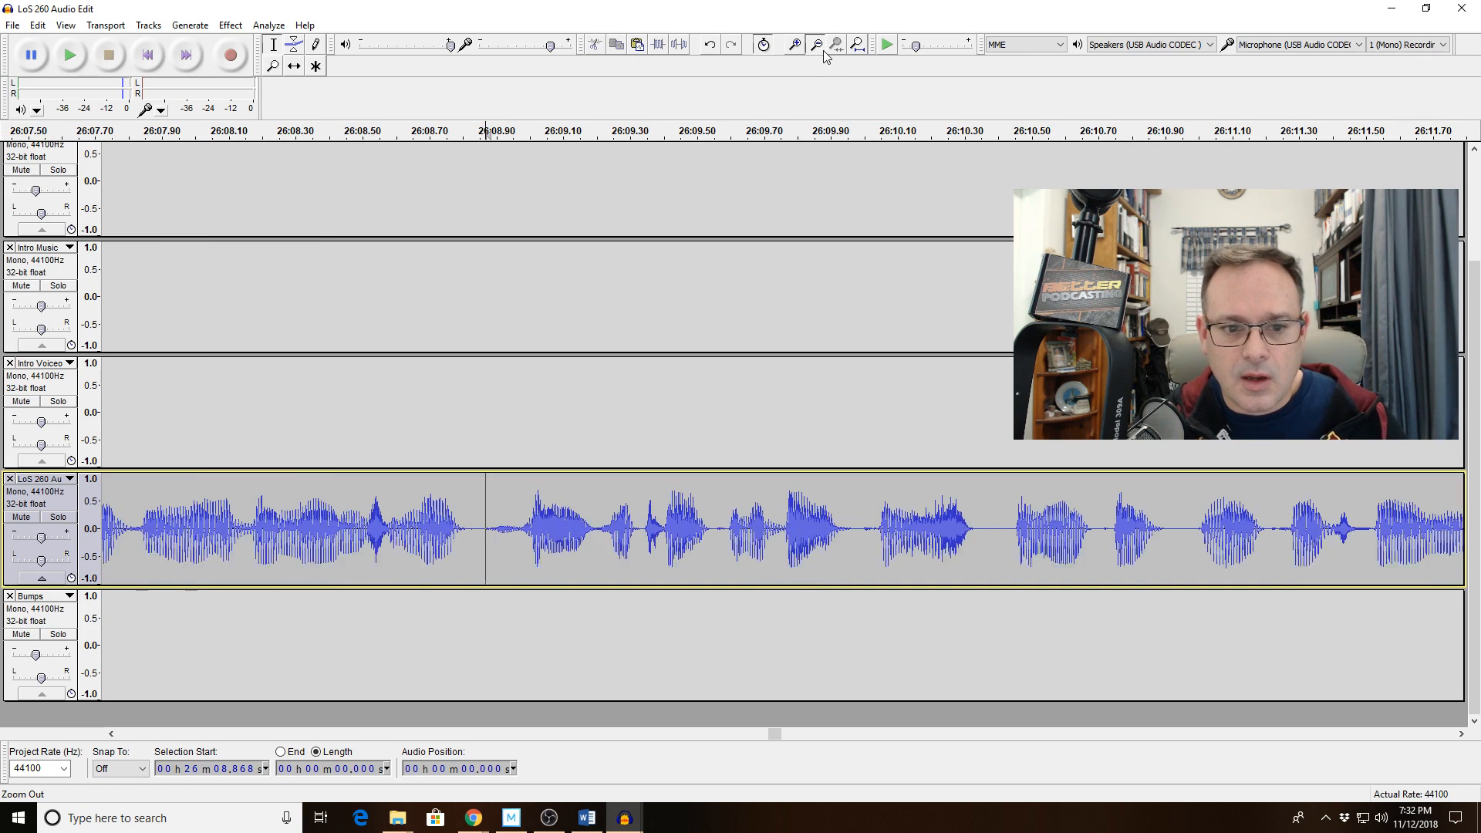
{"action": "left_click", "coordinate": [822, 50]}
{"action": "left_click", "coordinate": [822, 49]}
{"action": "left_click", "coordinate": [822, 49]}
{"action": "left_click", "coordinate": [122, 525]}
{"action": "key", "text": "space"}
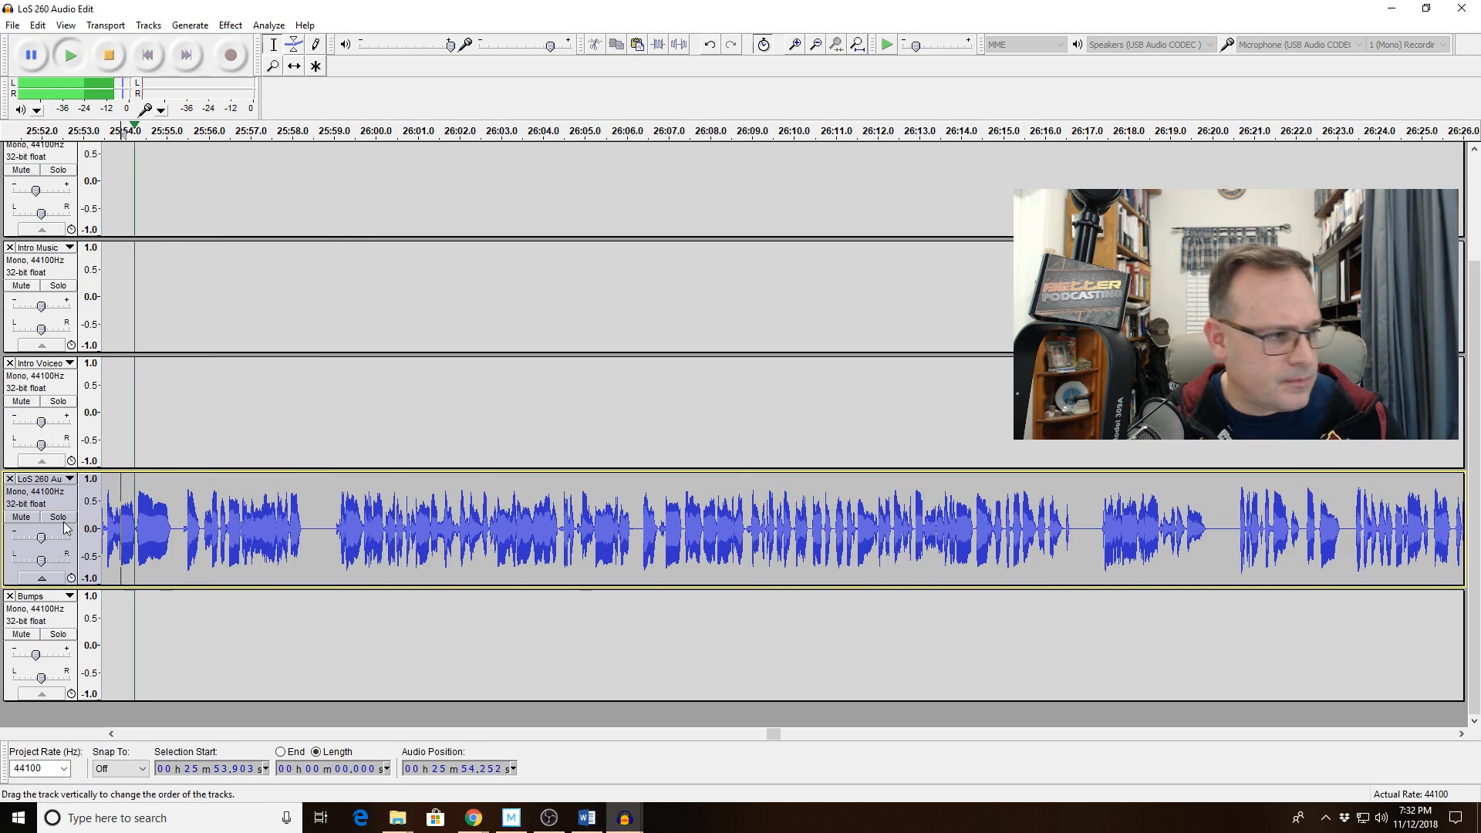
{"action": "left_click", "coordinate": [814, 51]}
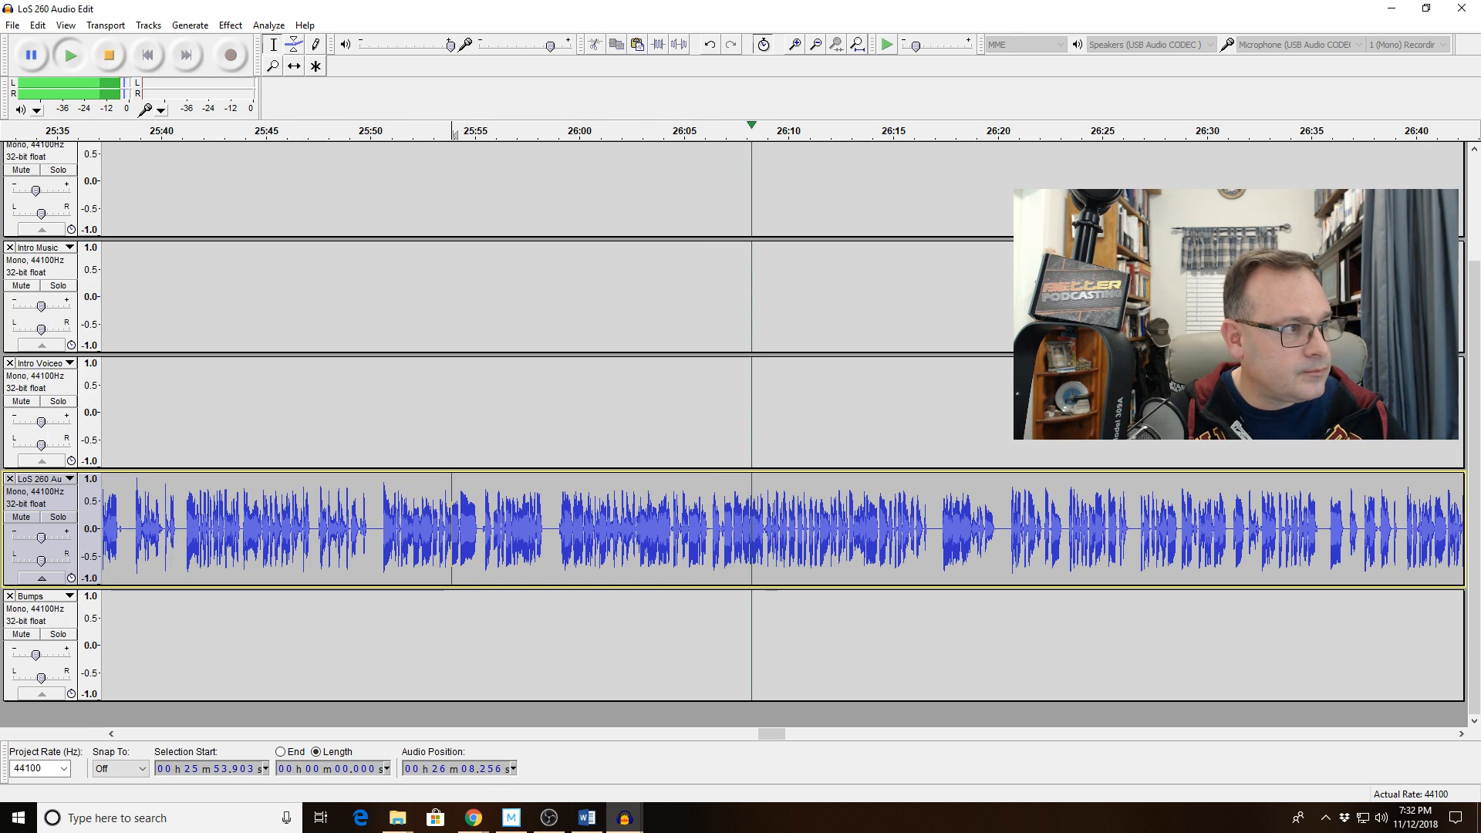
{"action": "key", "text": "alt+Tab"}
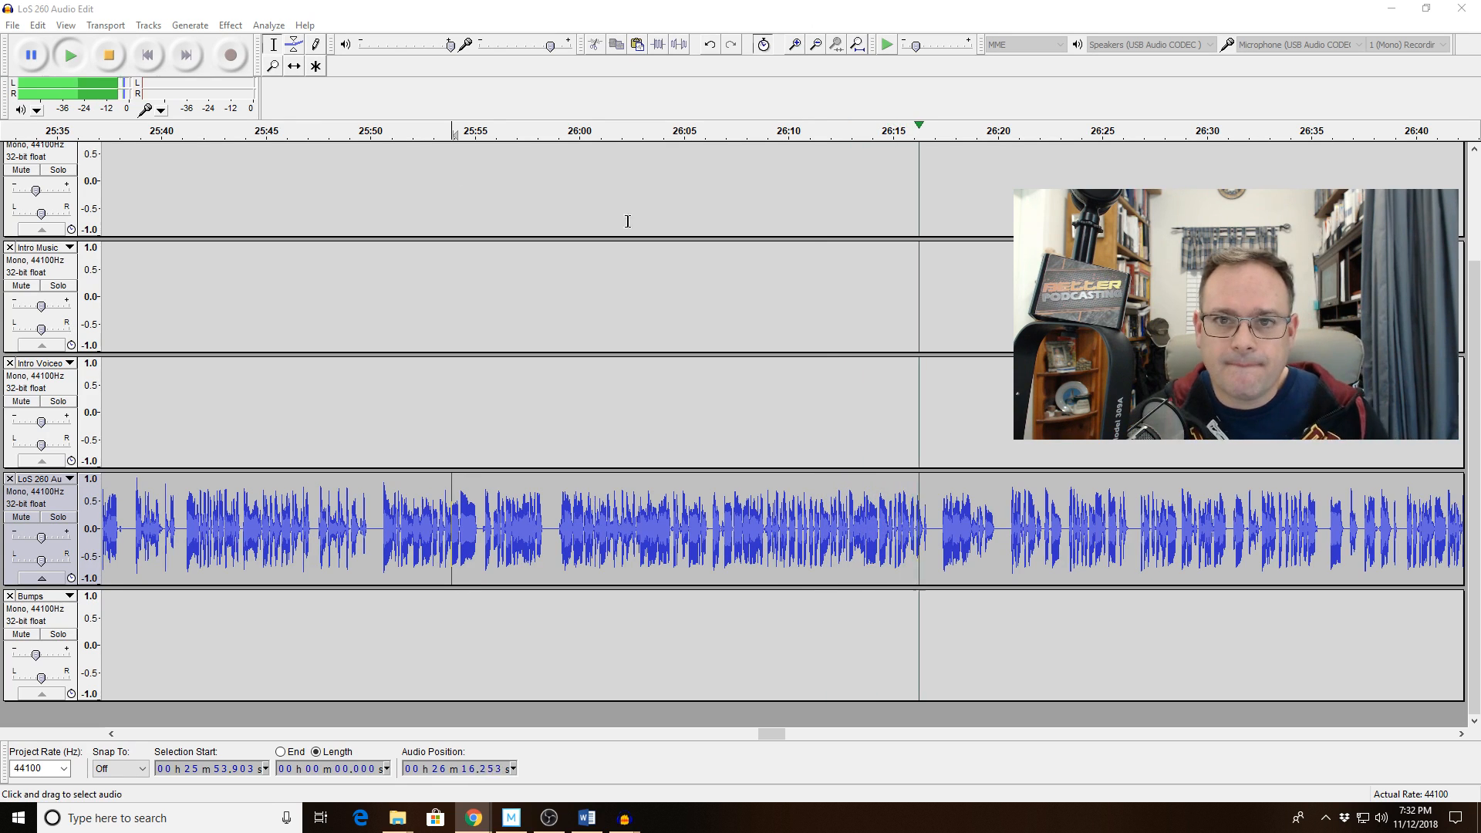
{"action": "left_click", "coordinate": [795, 44]}
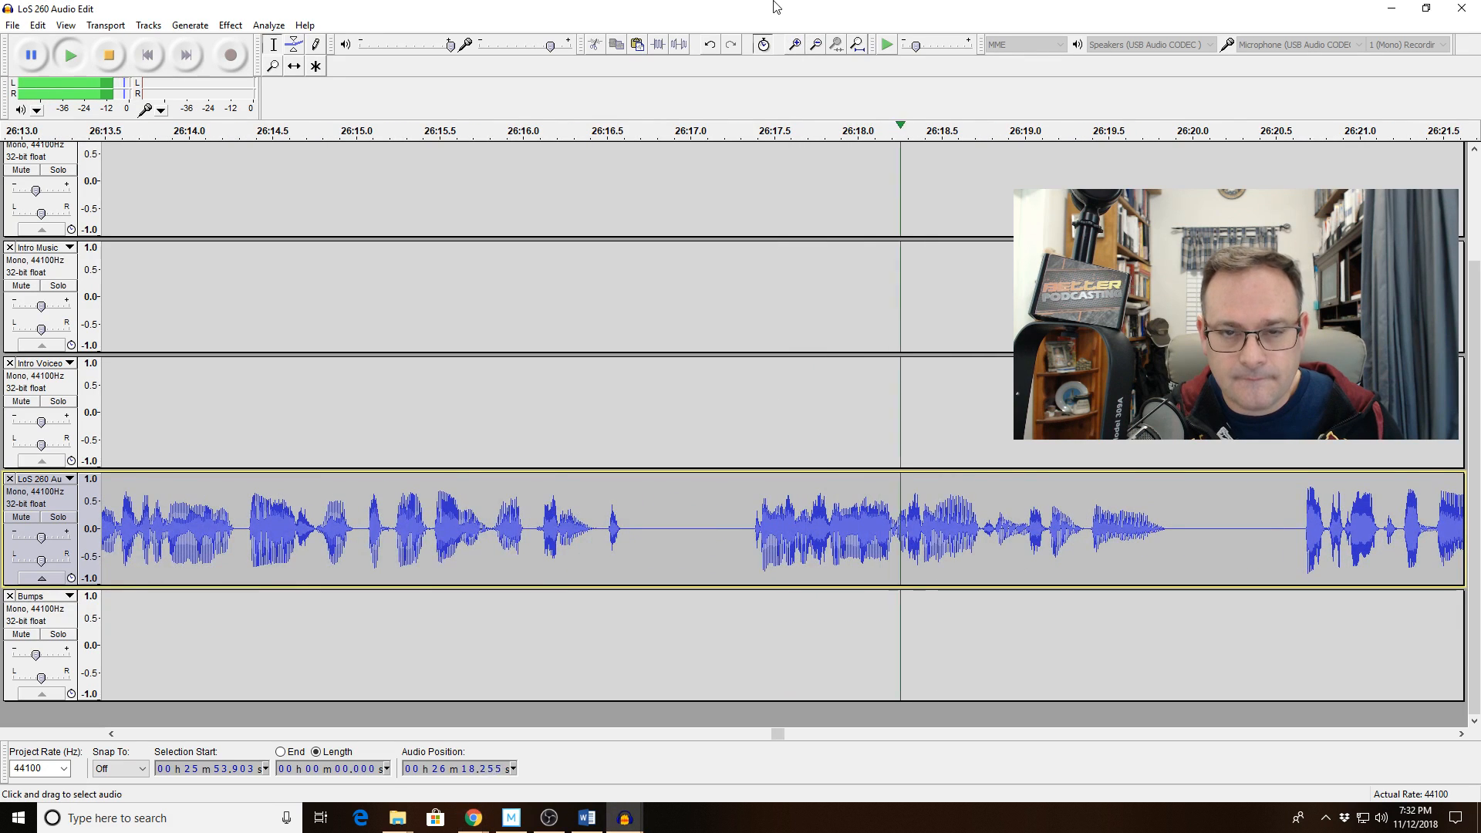
{"action": "left_click", "coordinate": [819, 45]}
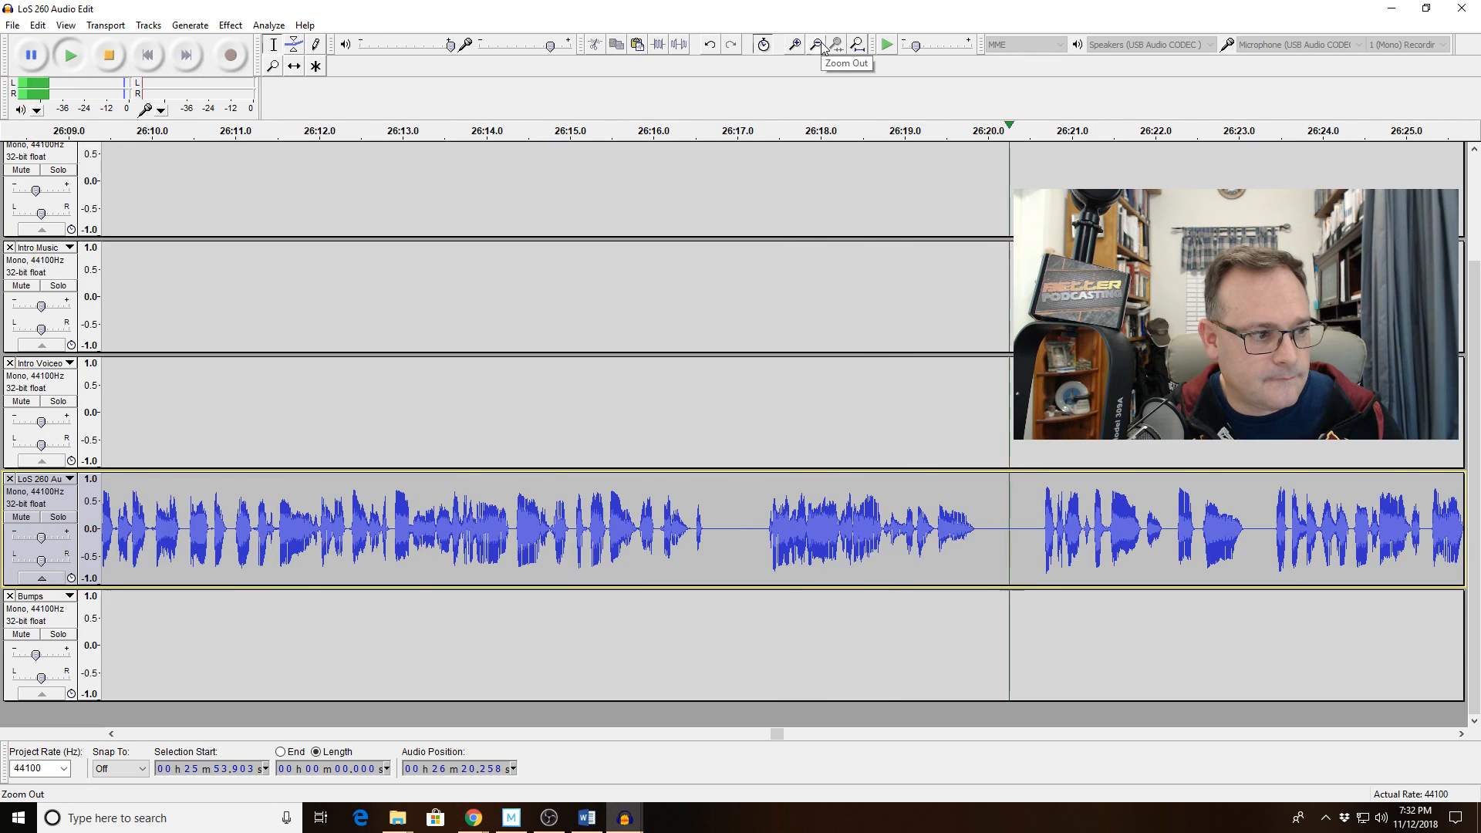
{"action": "key", "text": "alt+Tab"}
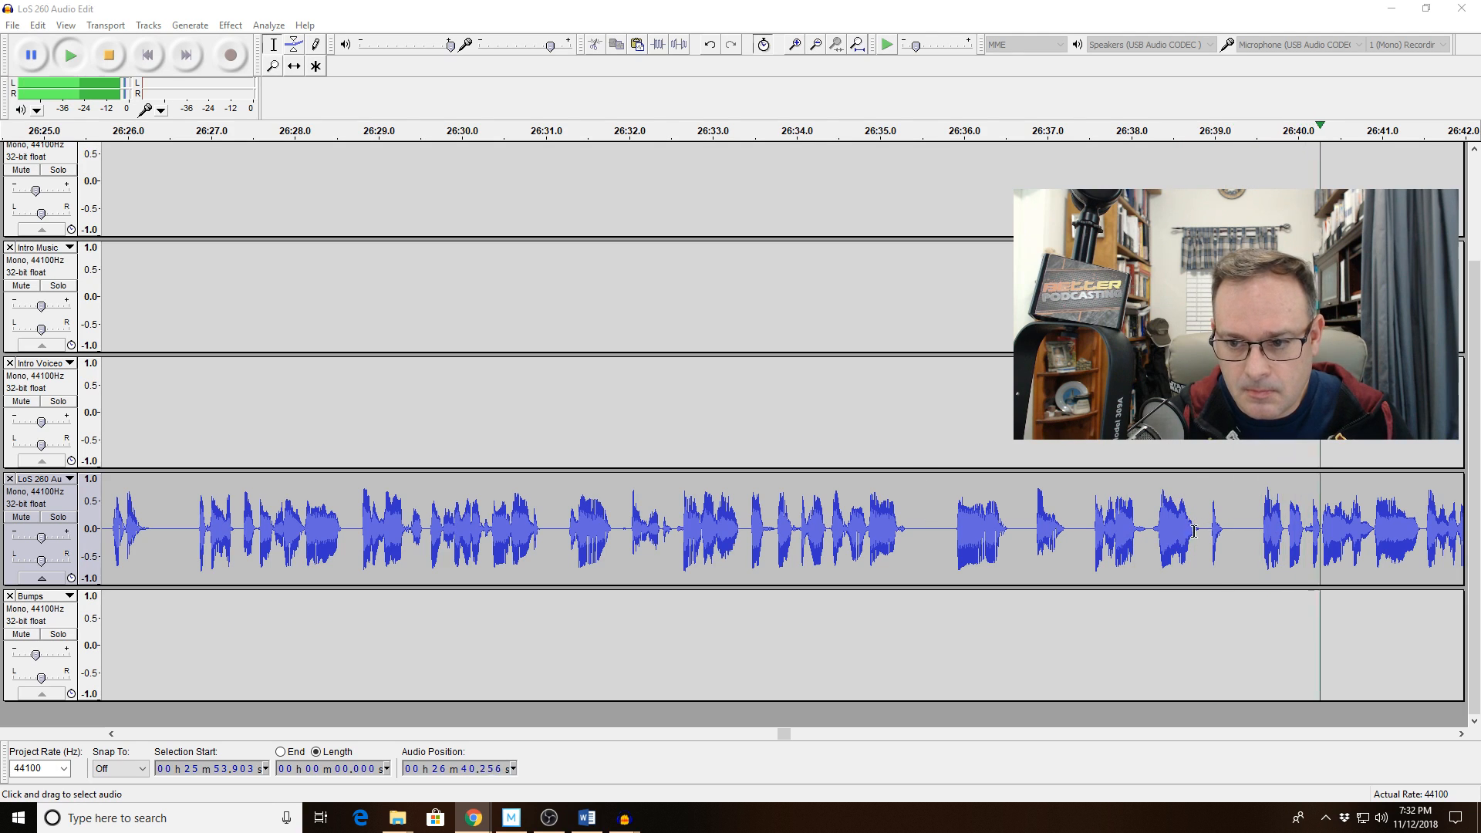
Replay the passage from 26:36.125 and delete the stumbled words between 26:37.728 and about 26:39.59 in the LoS 260 Audio track.
{"action": "left_click", "coordinate": [974, 527]}
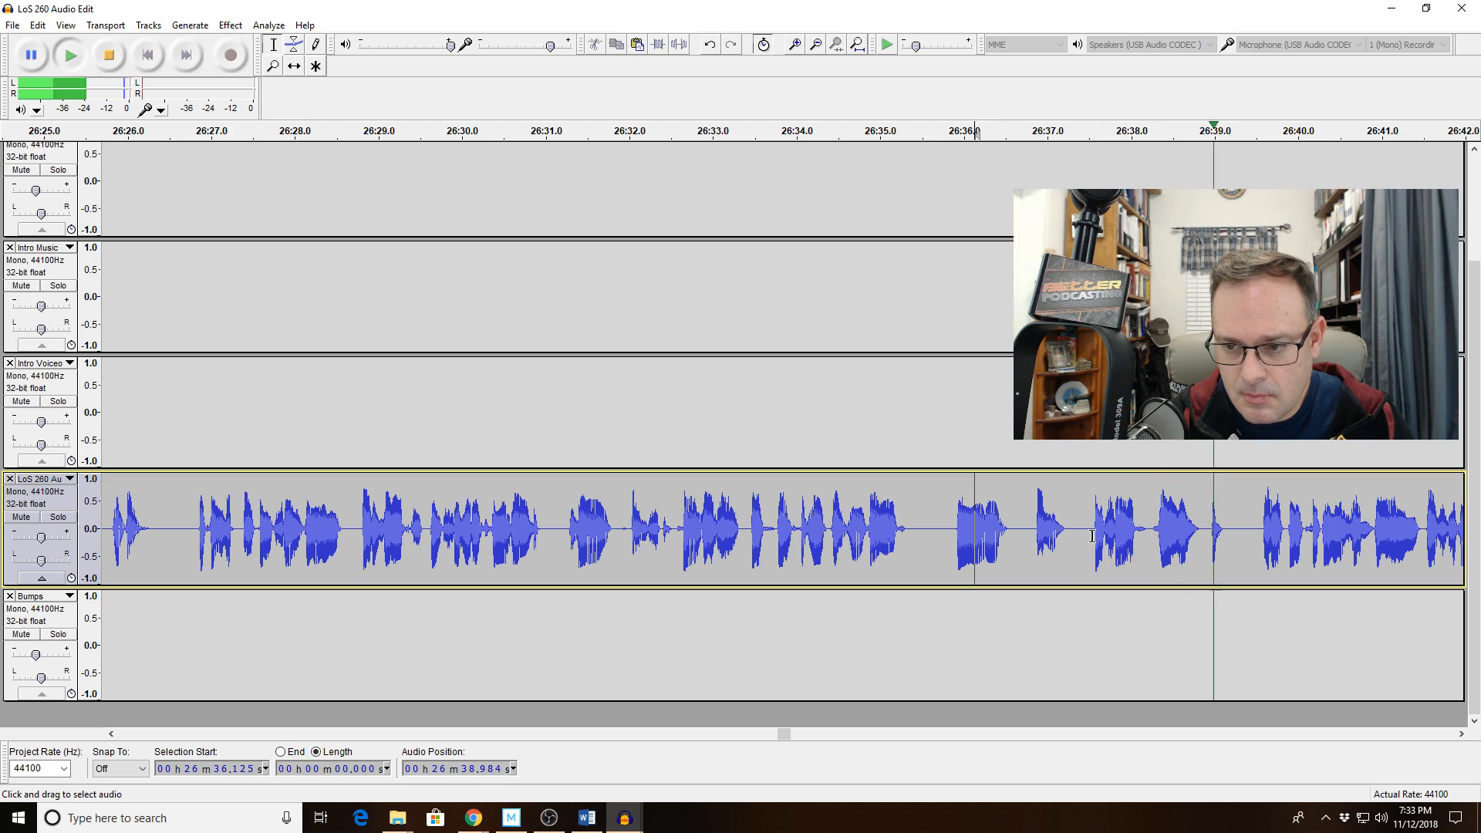
{"action": "left_click_drag", "start_coordinate": [1092, 536], "coordinate": [1298, 536]}
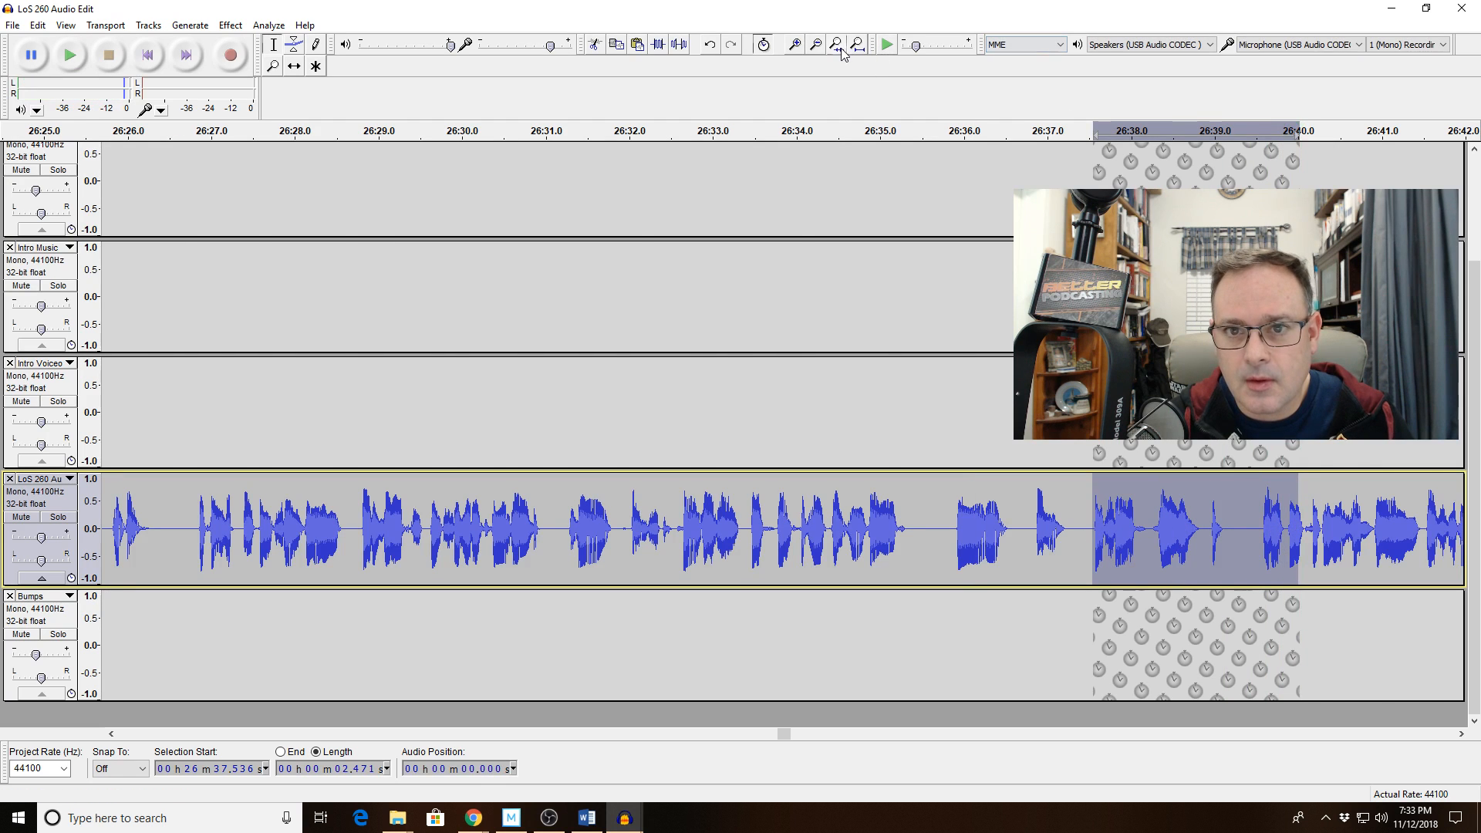
{"action": "left_click", "coordinate": [836, 44]}
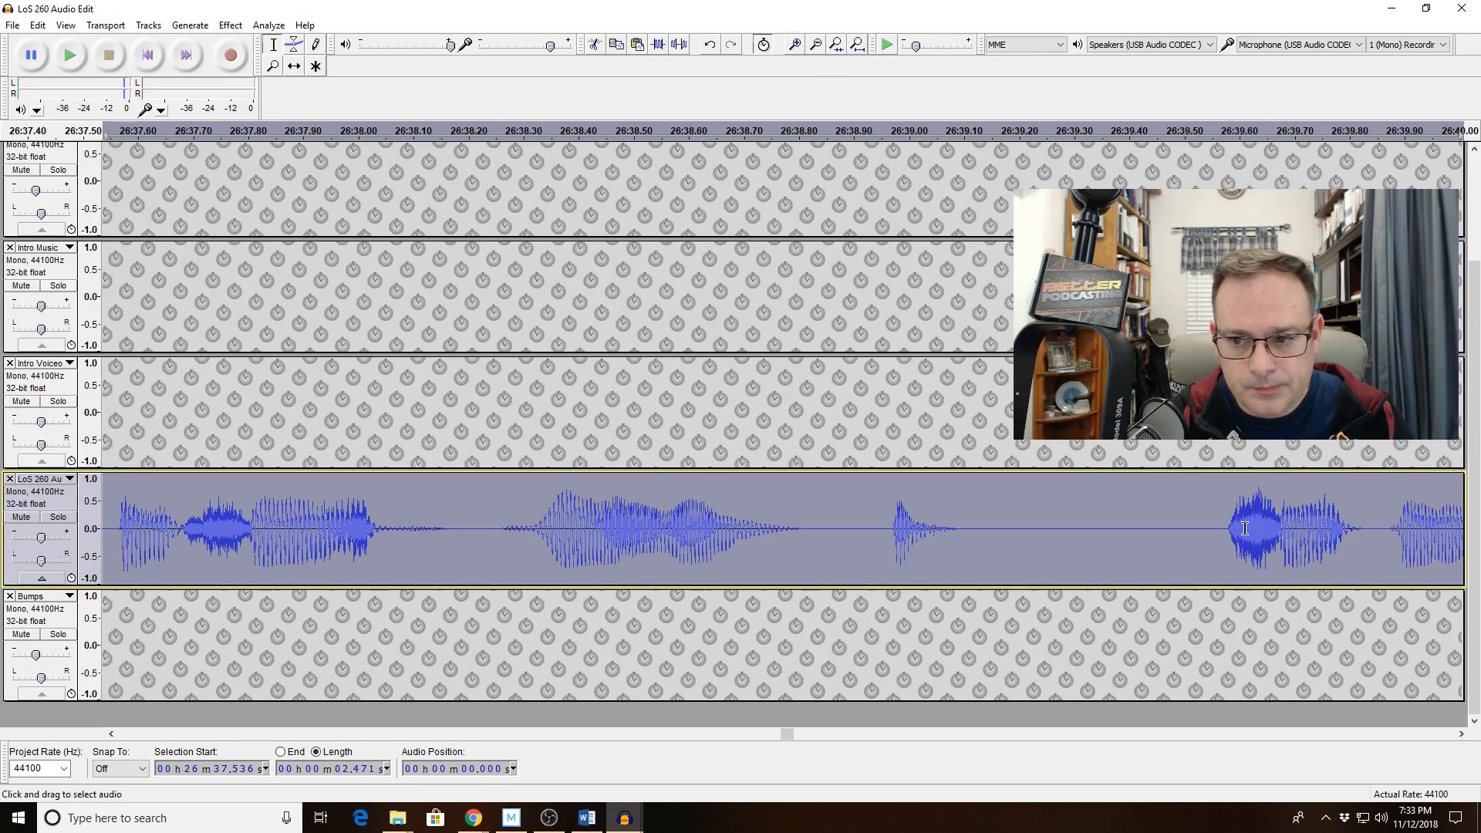
{"action": "left_click_drag", "start_coordinate": [1232, 528], "coordinate": [187, 538]}
{"action": "key", "text": "Delete"}
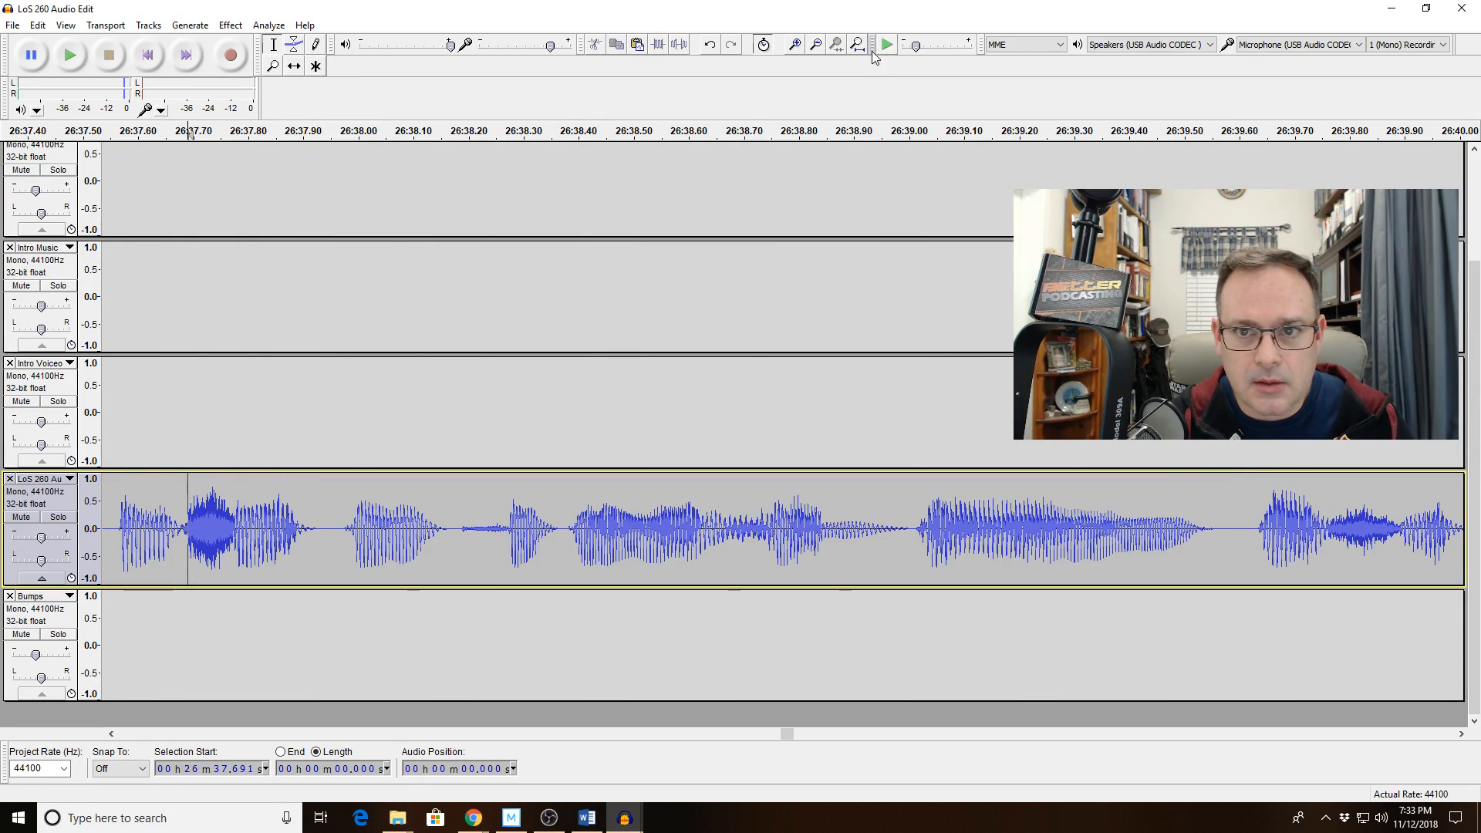
{"action": "key", "text": "ctrl+z"}
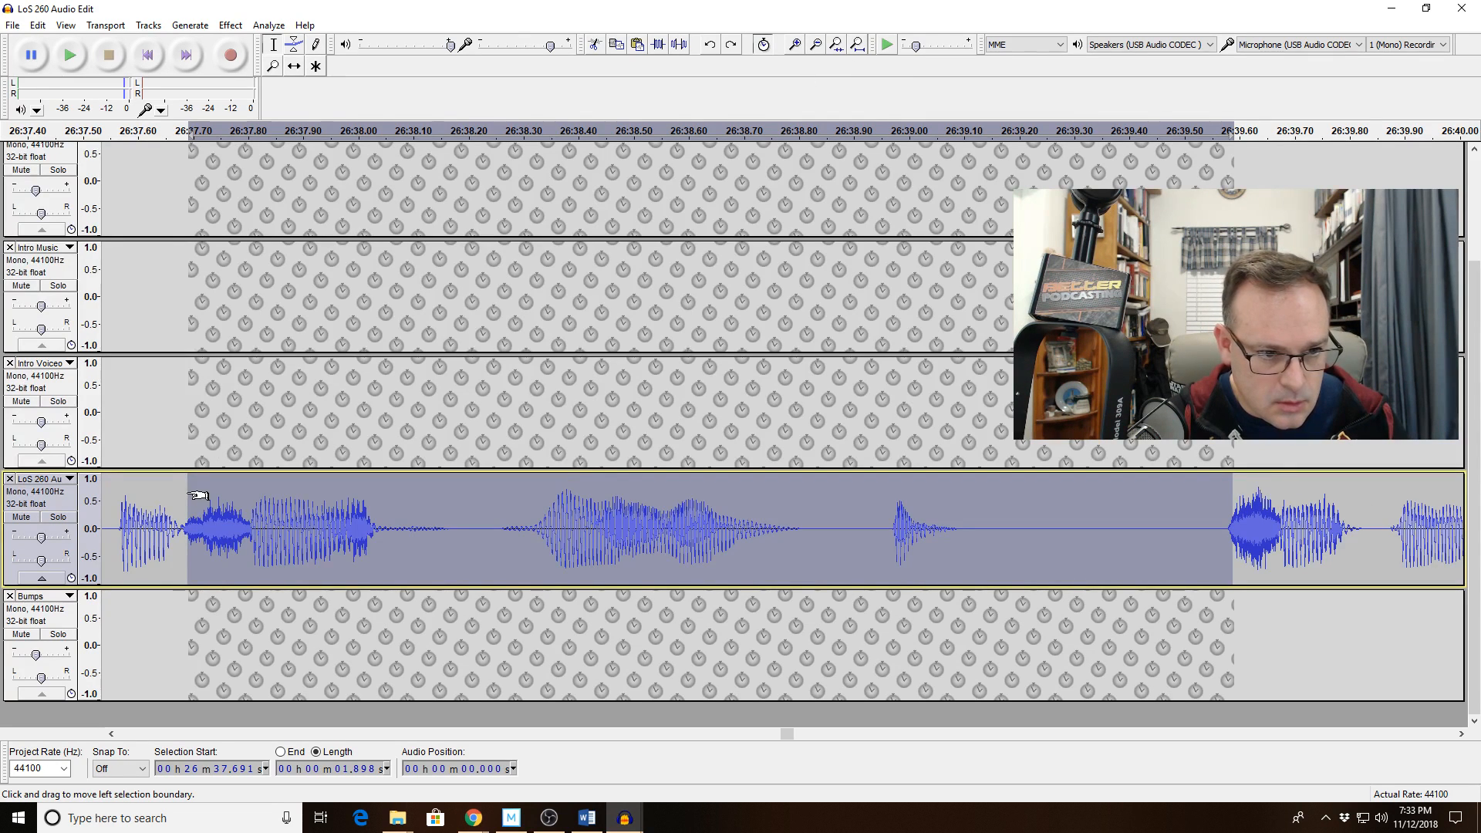
{"action": "left_click_drag", "start_coordinate": [198, 496], "coordinate": [219, 498]}
{"action": "key", "text": "Delete"}
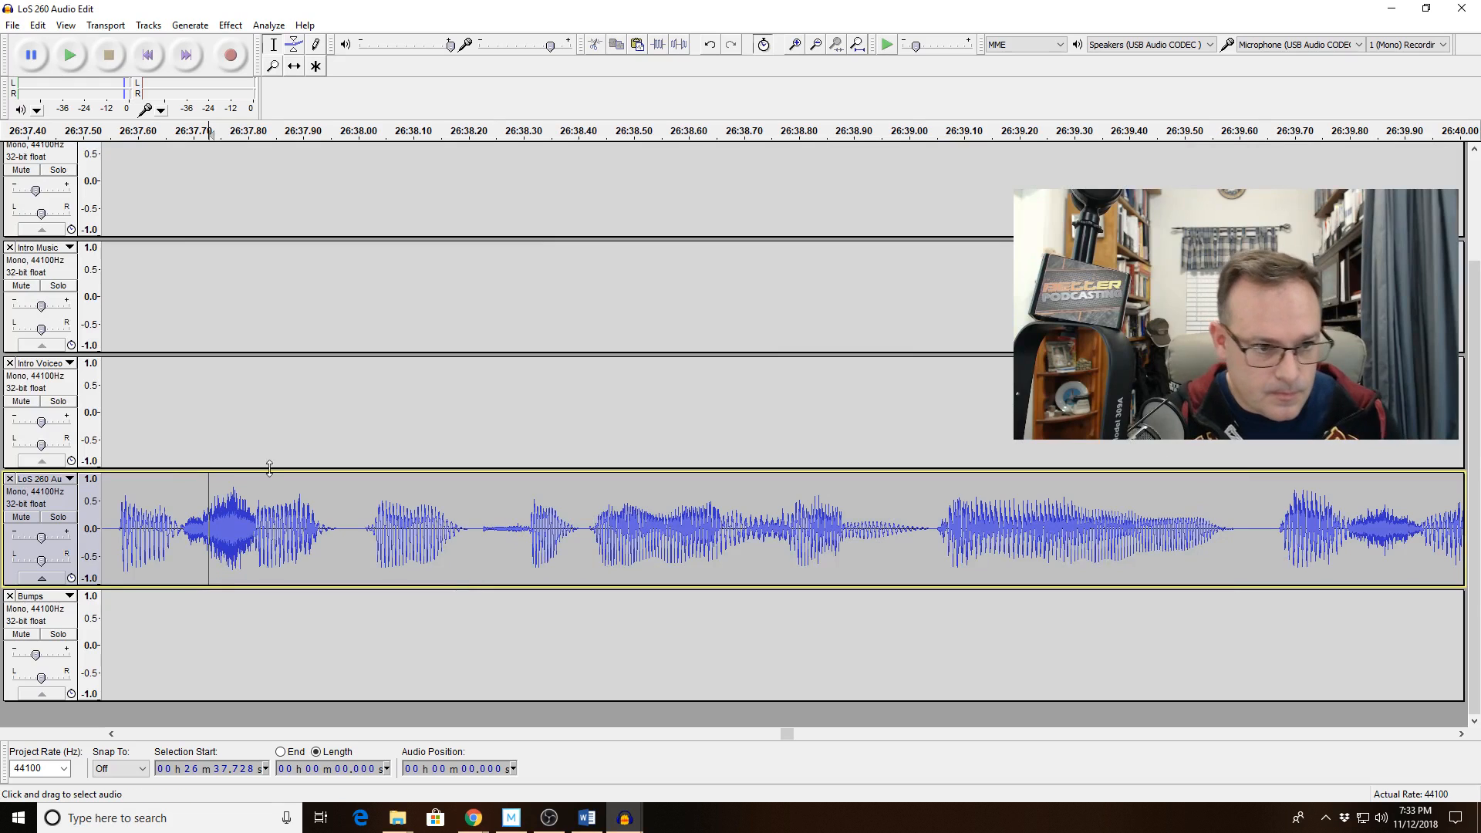
Play the track from 26:35.829 to check how the join at 26:37.728 sounds.
{"action": "left_click", "coordinate": [817, 45]}
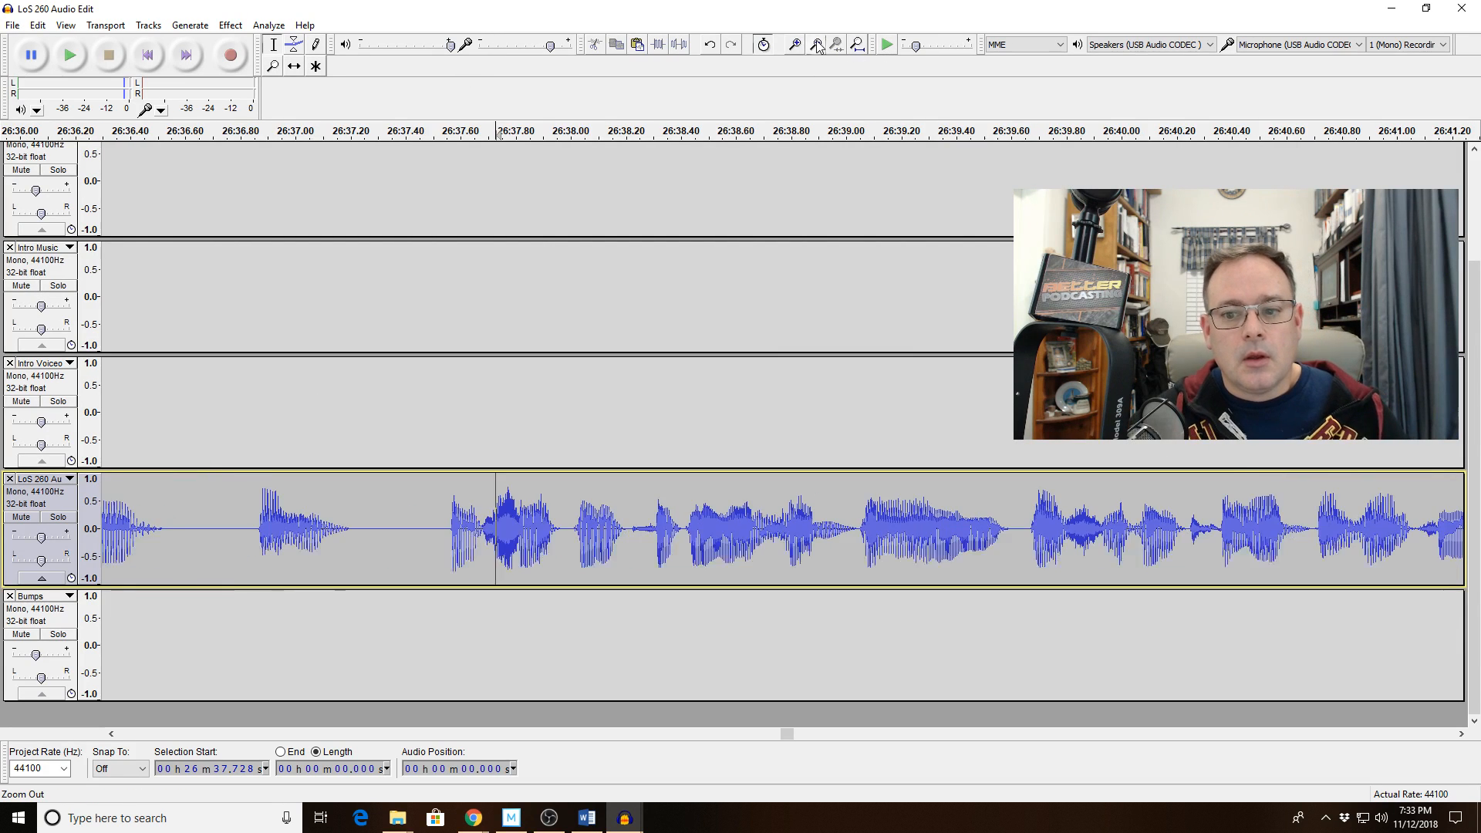
{"action": "left_click", "coordinate": [816, 45]}
{"action": "left_click", "coordinate": [378, 527]}
{"action": "key", "text": "space"}
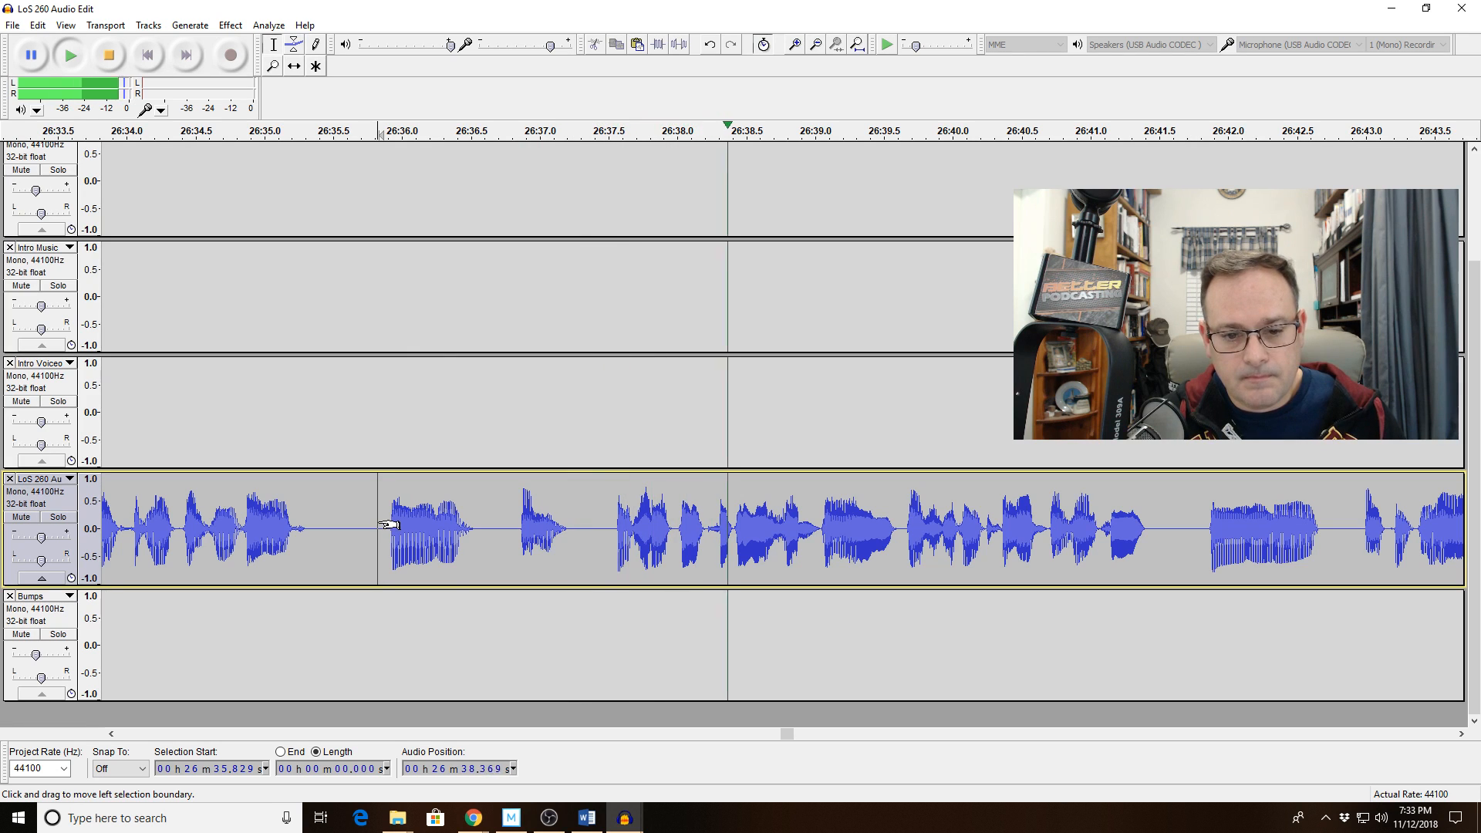
{"action": "key", "text": "space"}
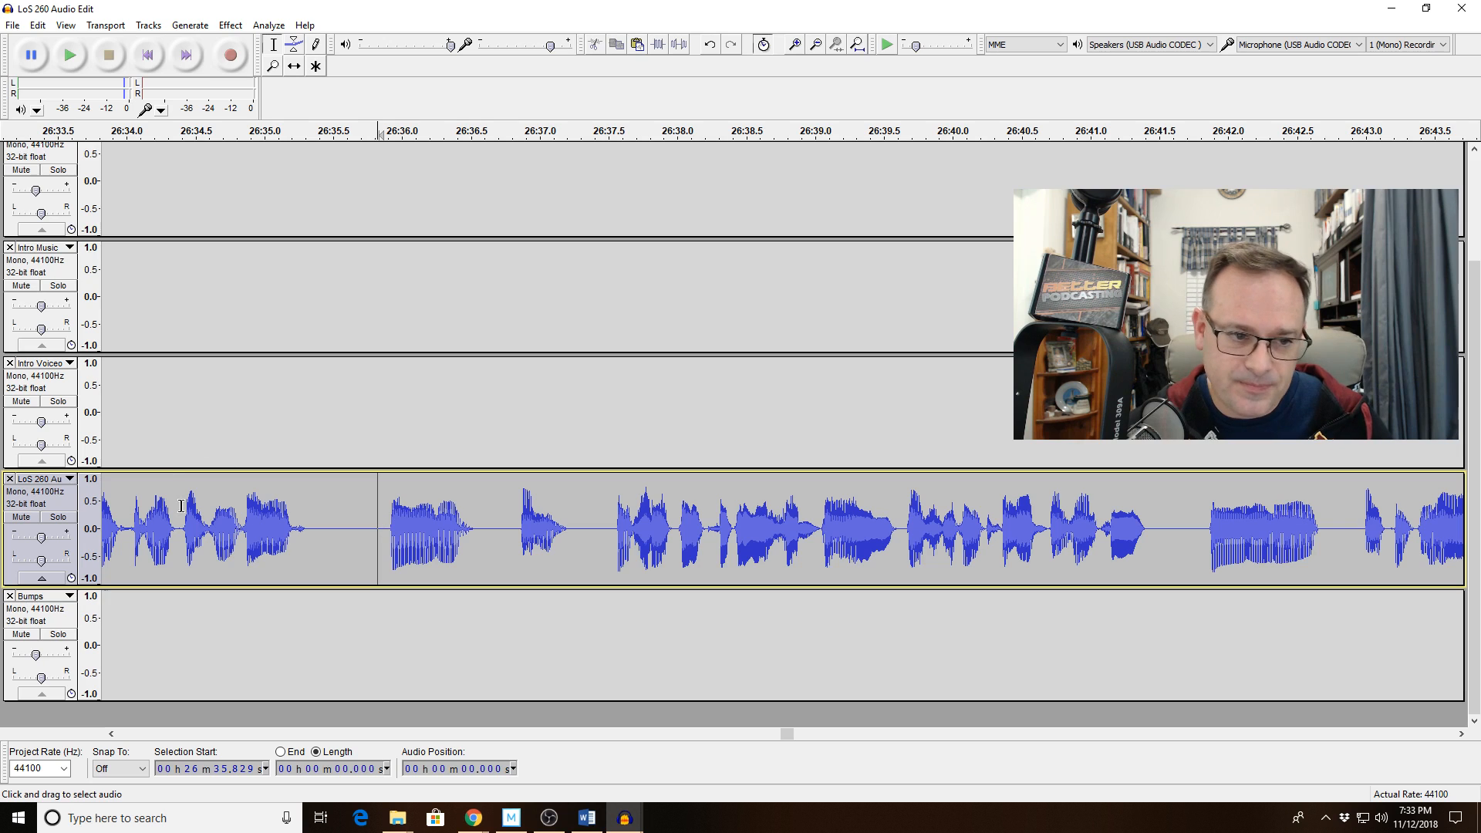
Listen onward from 26:34.367 and delete the faint noise in the pause near 26:44.6, about 0.2 s long.
{"action": "key", "text": "space"}
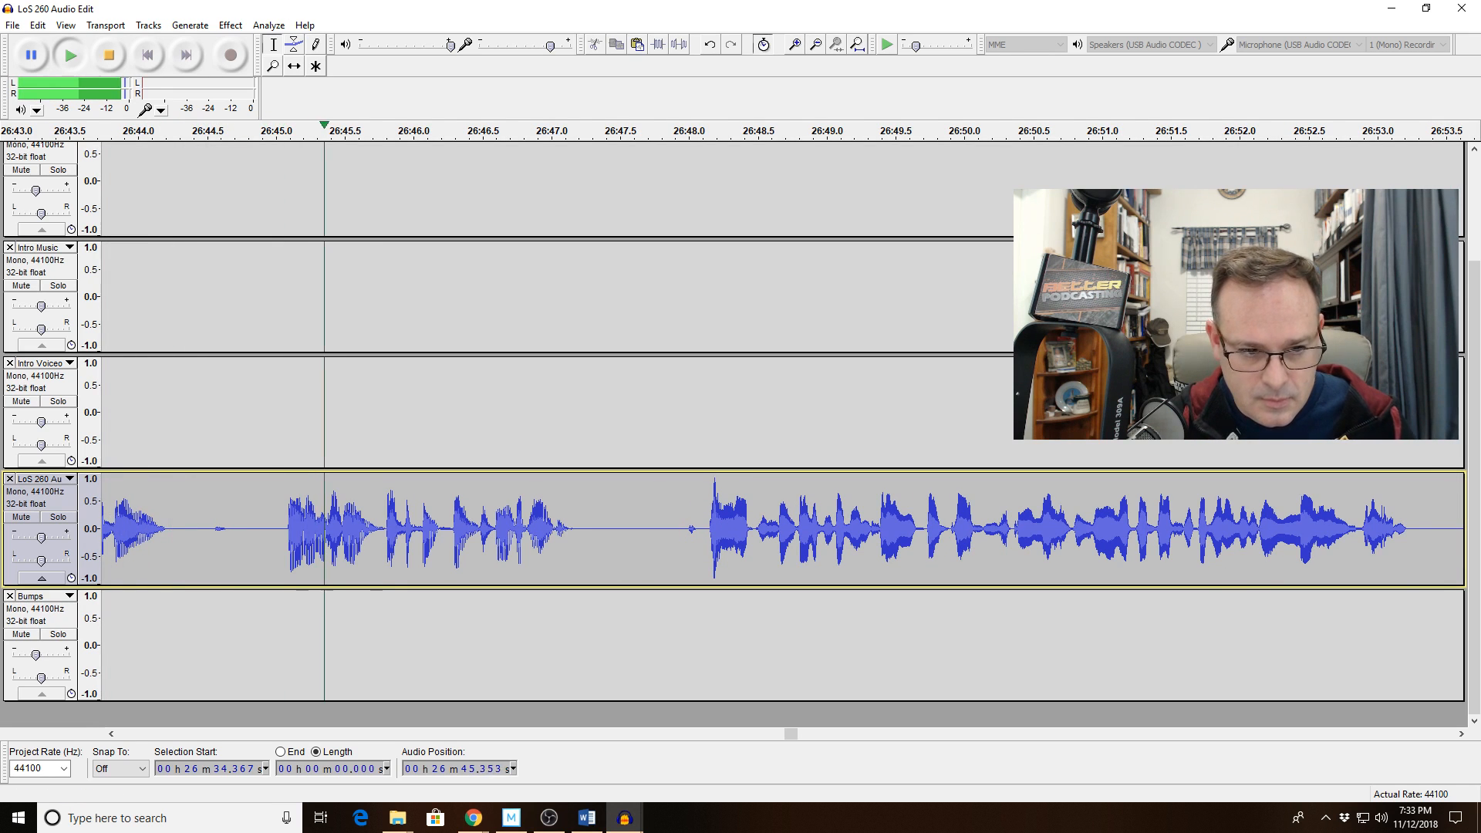
{"action": "left_click_drag", "start_coordinate": [207, 531], "coordinate": [20, 516]}
{"action": "key", "text": "Delete"}
Play from 26:43.489 and delete the short mouth noise just before the word at 26:48.
{"action": "left_click", "coordinate": [207, 561]}
{"action": "key", "text": "space"}
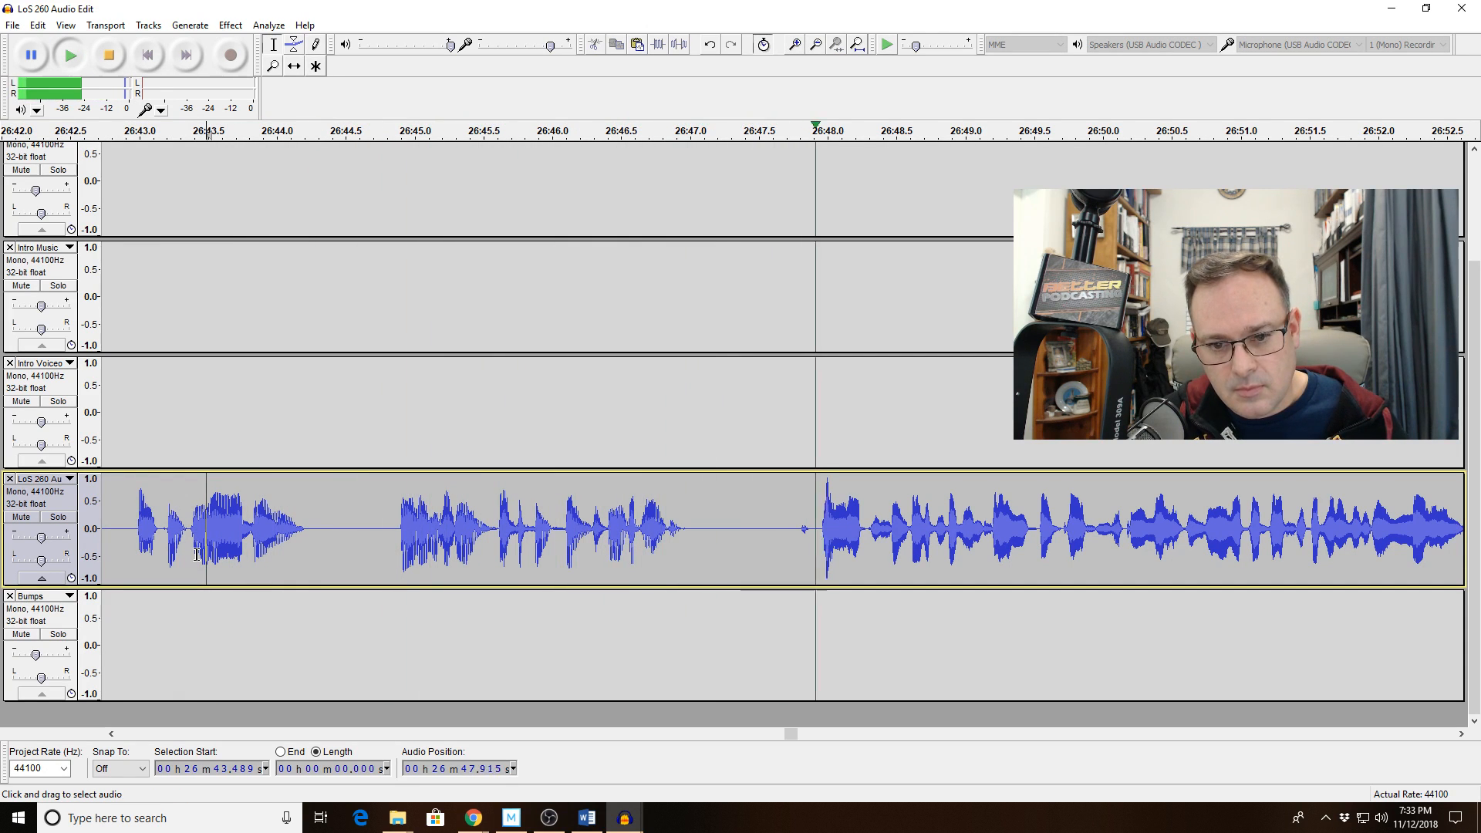
{"action": "left_click_drag", "start_coordinate": [796, 533], "coordinate": [813, 534]}
{"action": "key", "text": "space"}
{"action": "key", "text": "Delete"}
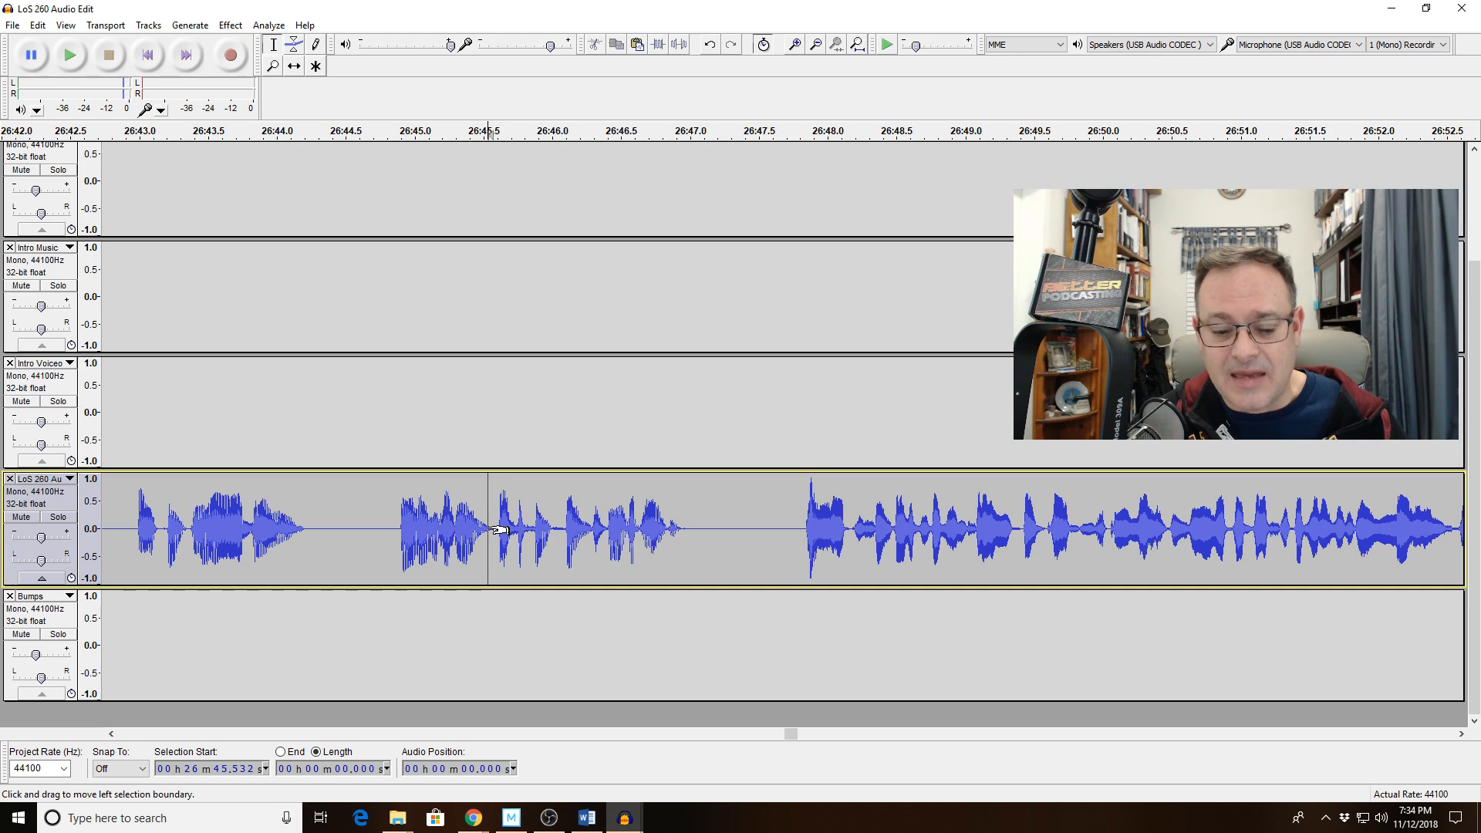
Listen onward from 26:45.532, replay from 26:53.427, and delete the false start of about 2.2 s beginning near 26:54.6.
{"action": "key", "text": "space"}
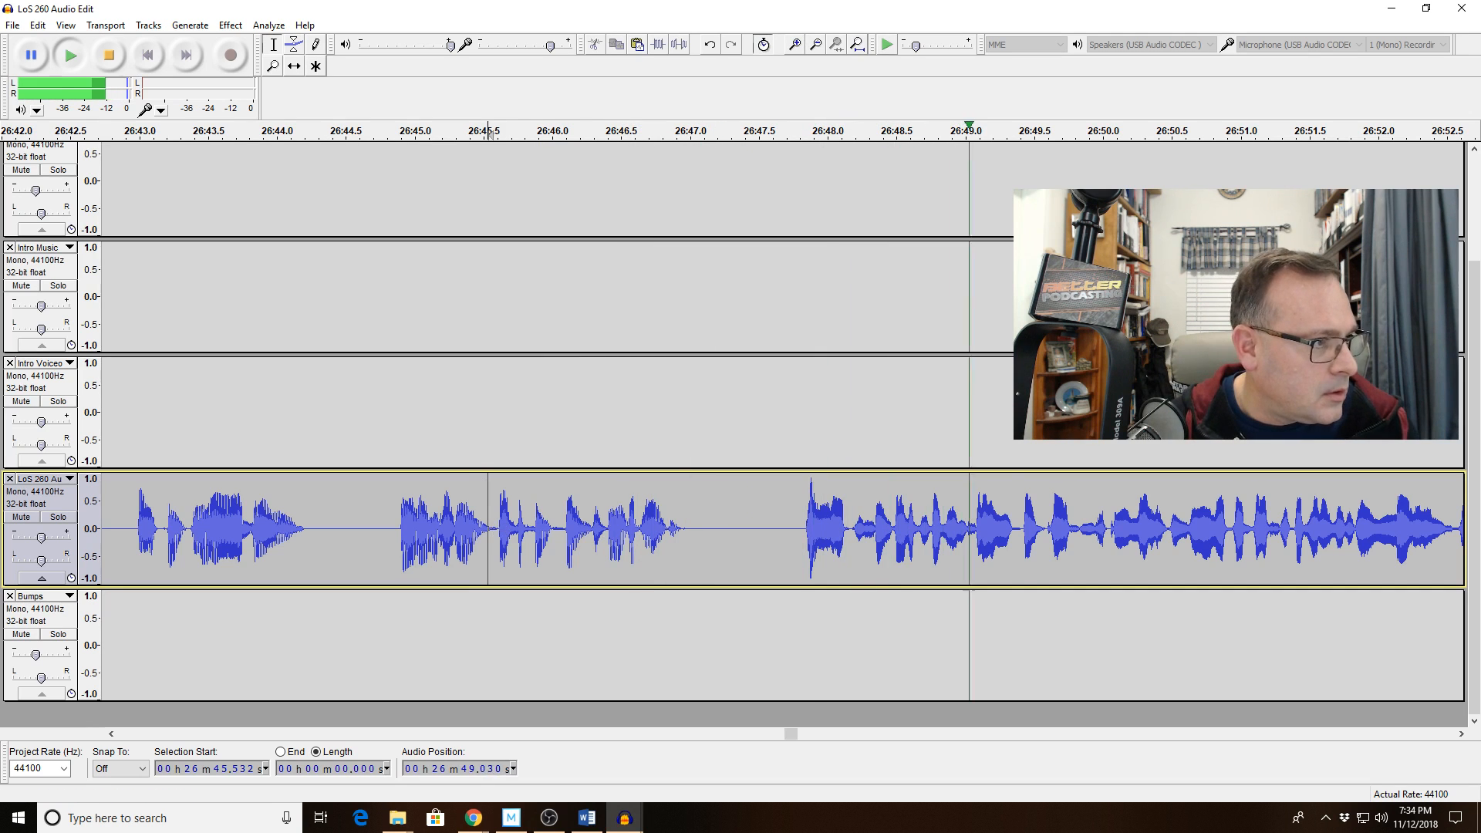
{"action": "key", "text": "alt+Tab"}
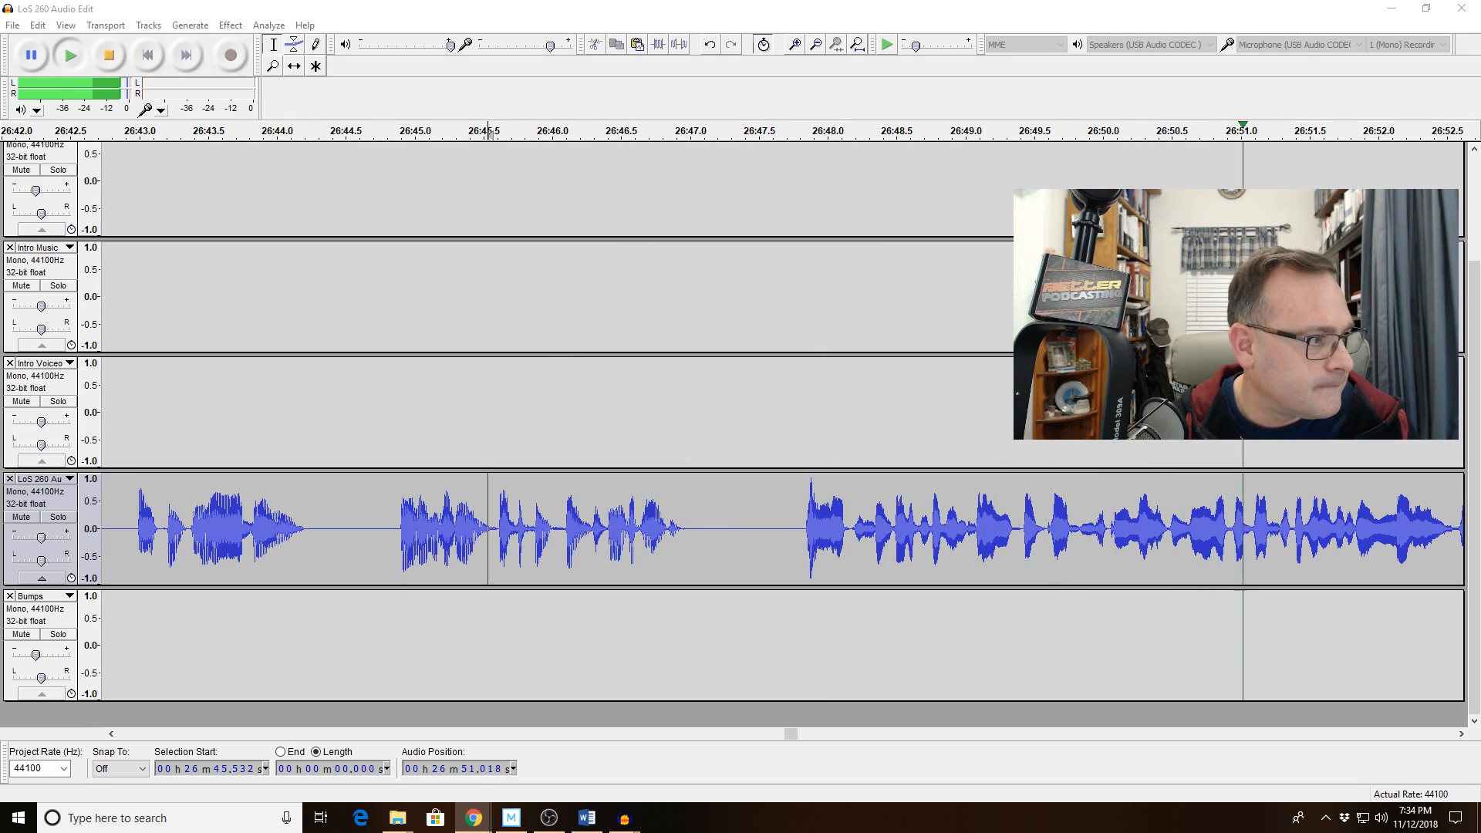
{"action": "key", "text": "alt+Tab"}
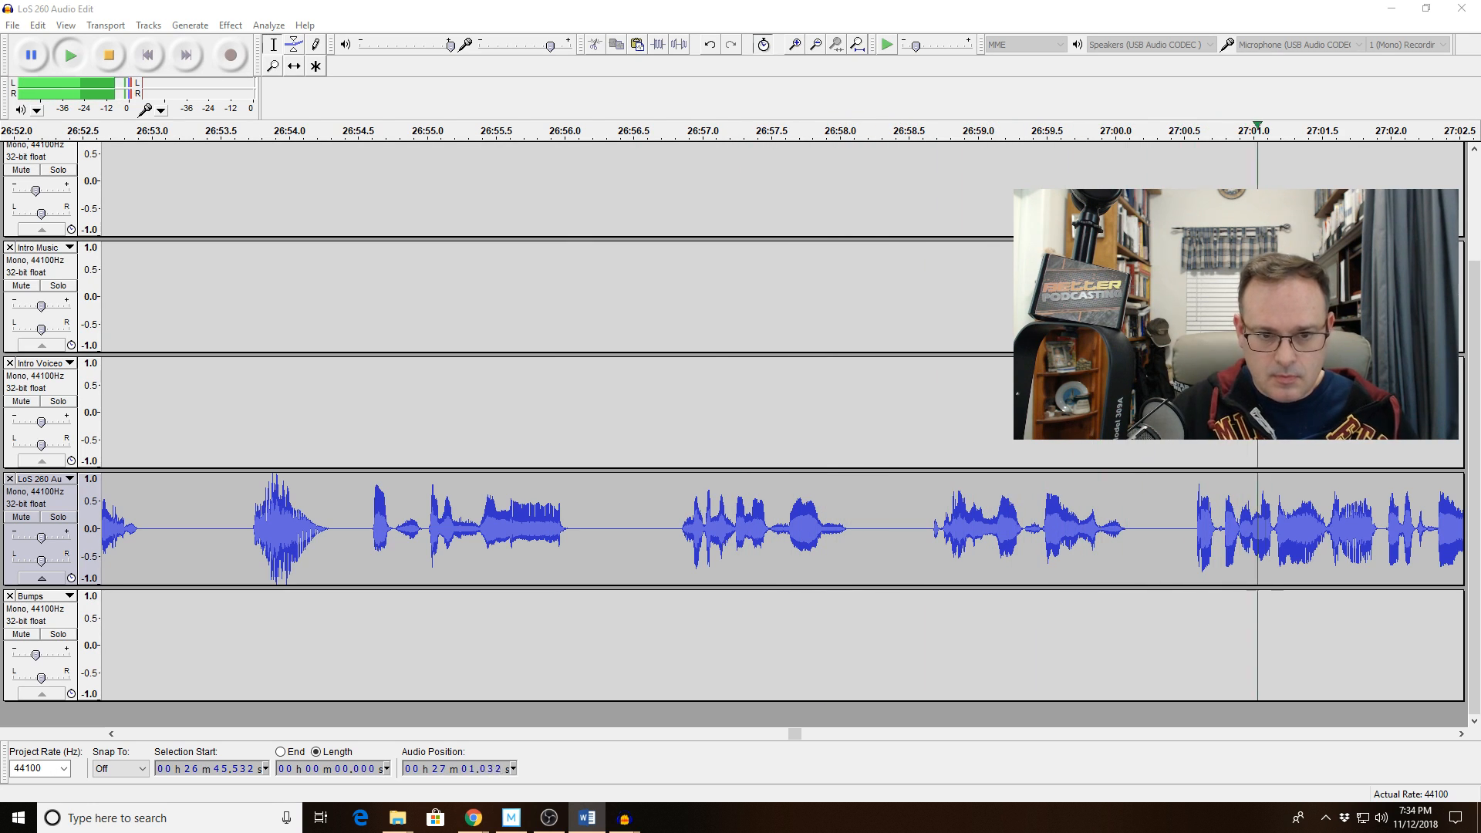
{"action": "left_click", "coordinate": [211, 516]}
{"action": "key", "text": "space"}
{"action": "key", "text": "space"}
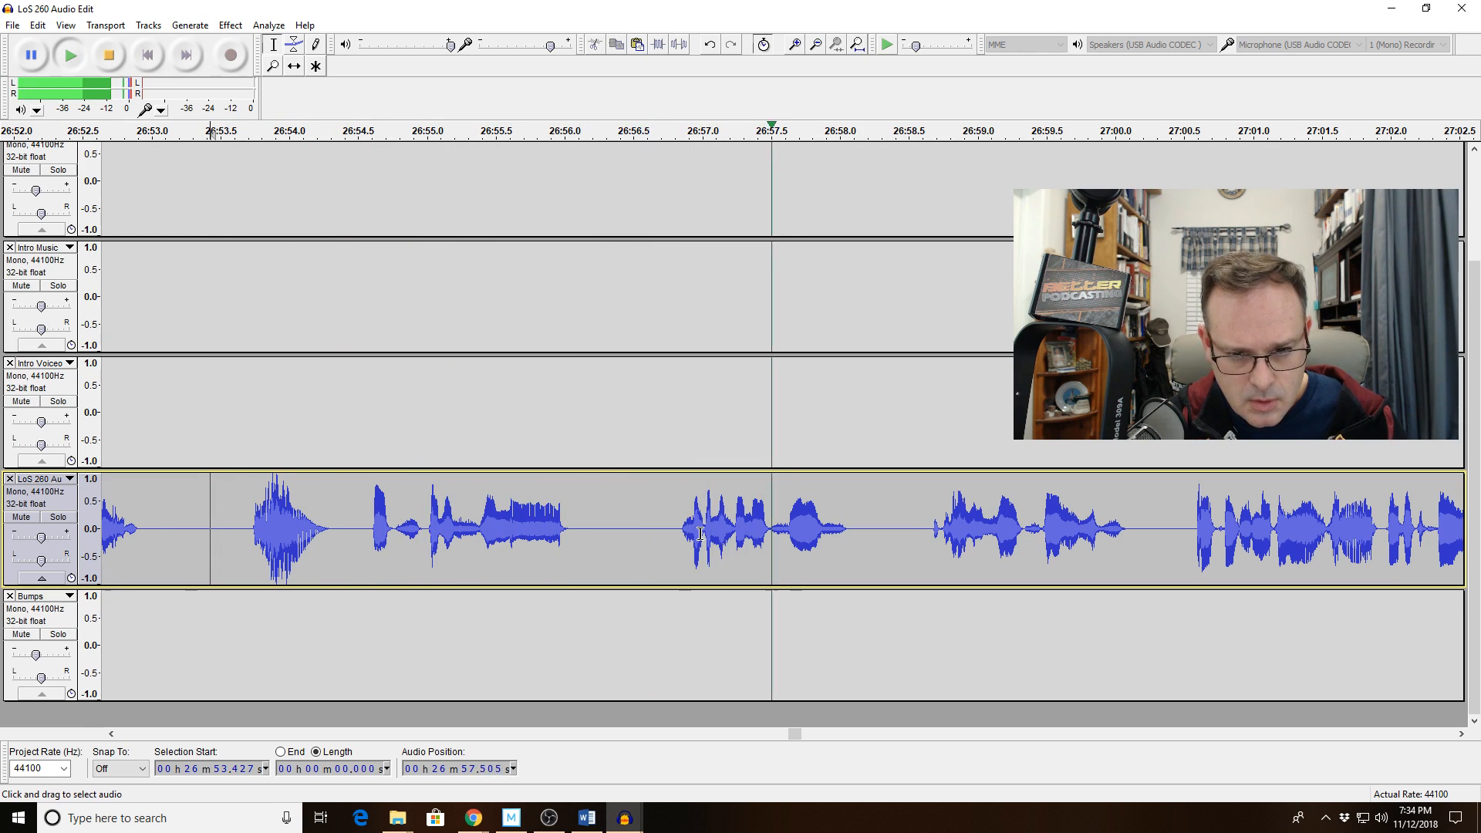
{"action": "left_click_drag", "start_coordinate": [371, 532], "coordinate": [669, 541]}
{"action": "key", "text": "Delete"}
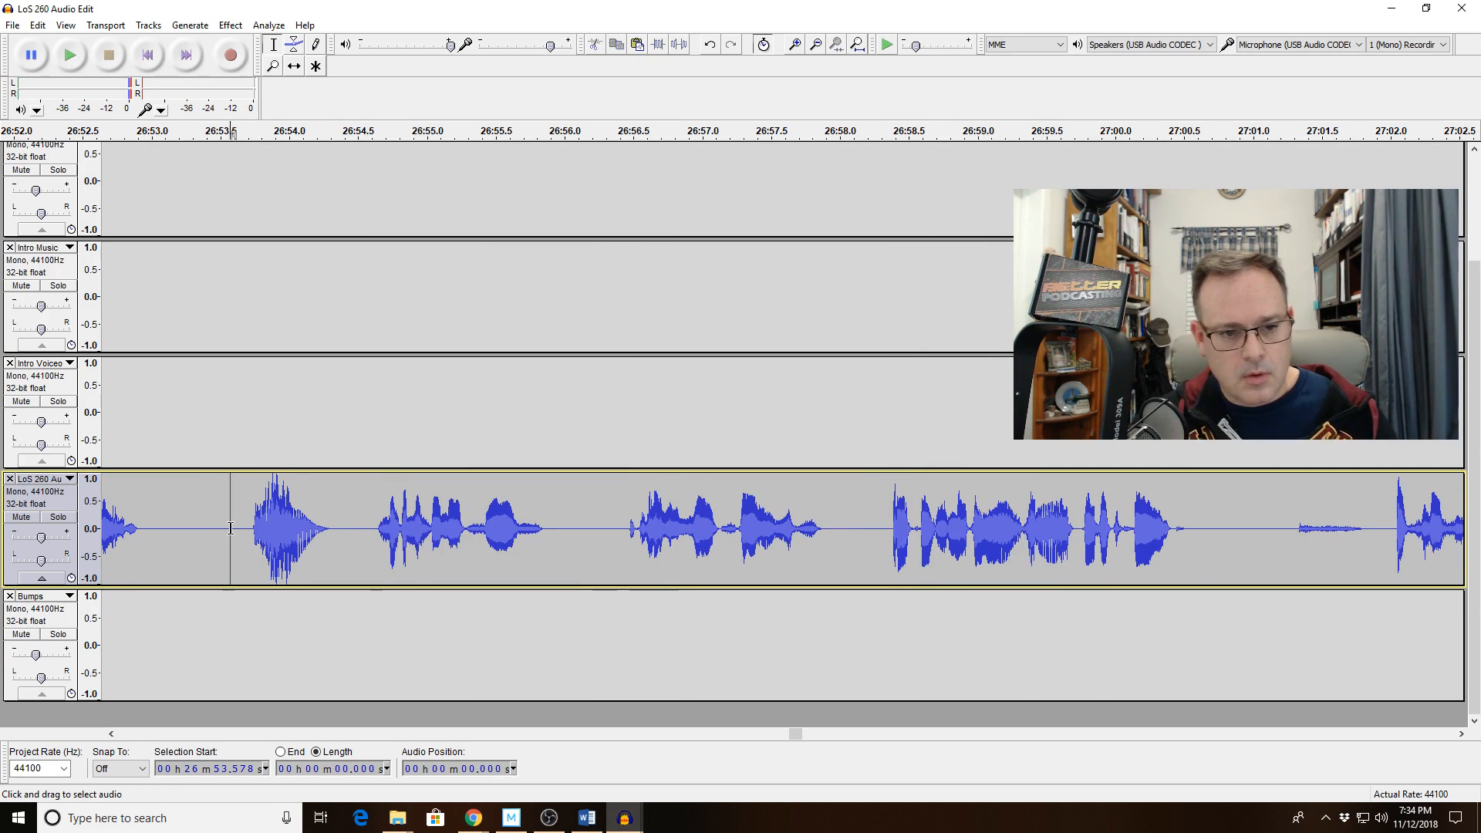
Listen from 26:53.578 and delete the 0.577 s breath starting at 27:01.283 in the LoS 260 Audio track.
{"action": "key", "text": "space"}
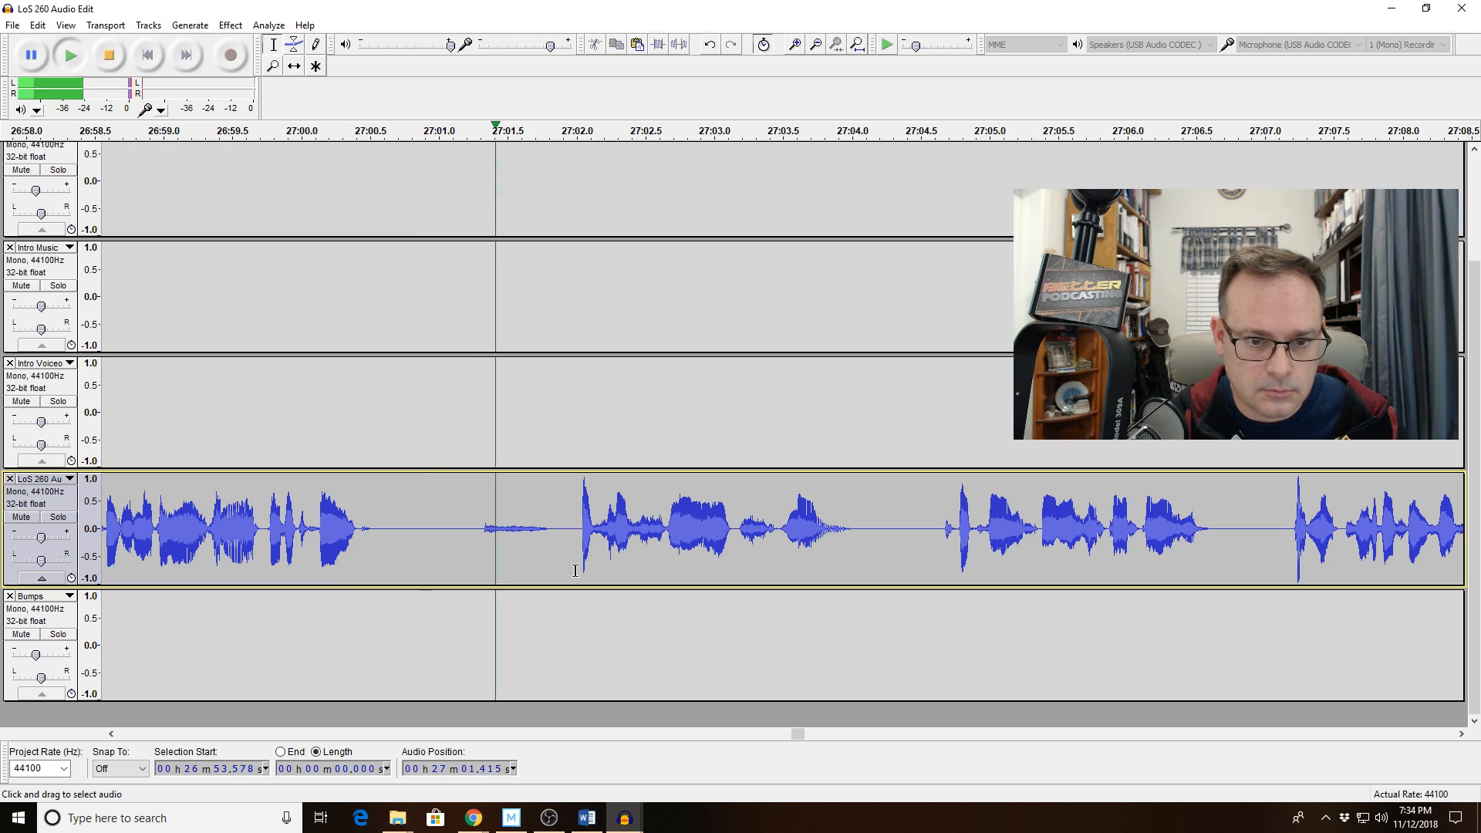
{"action": "left_click_drag", "start_coordinate": [478, 533], "coordinate": [556, 535]}
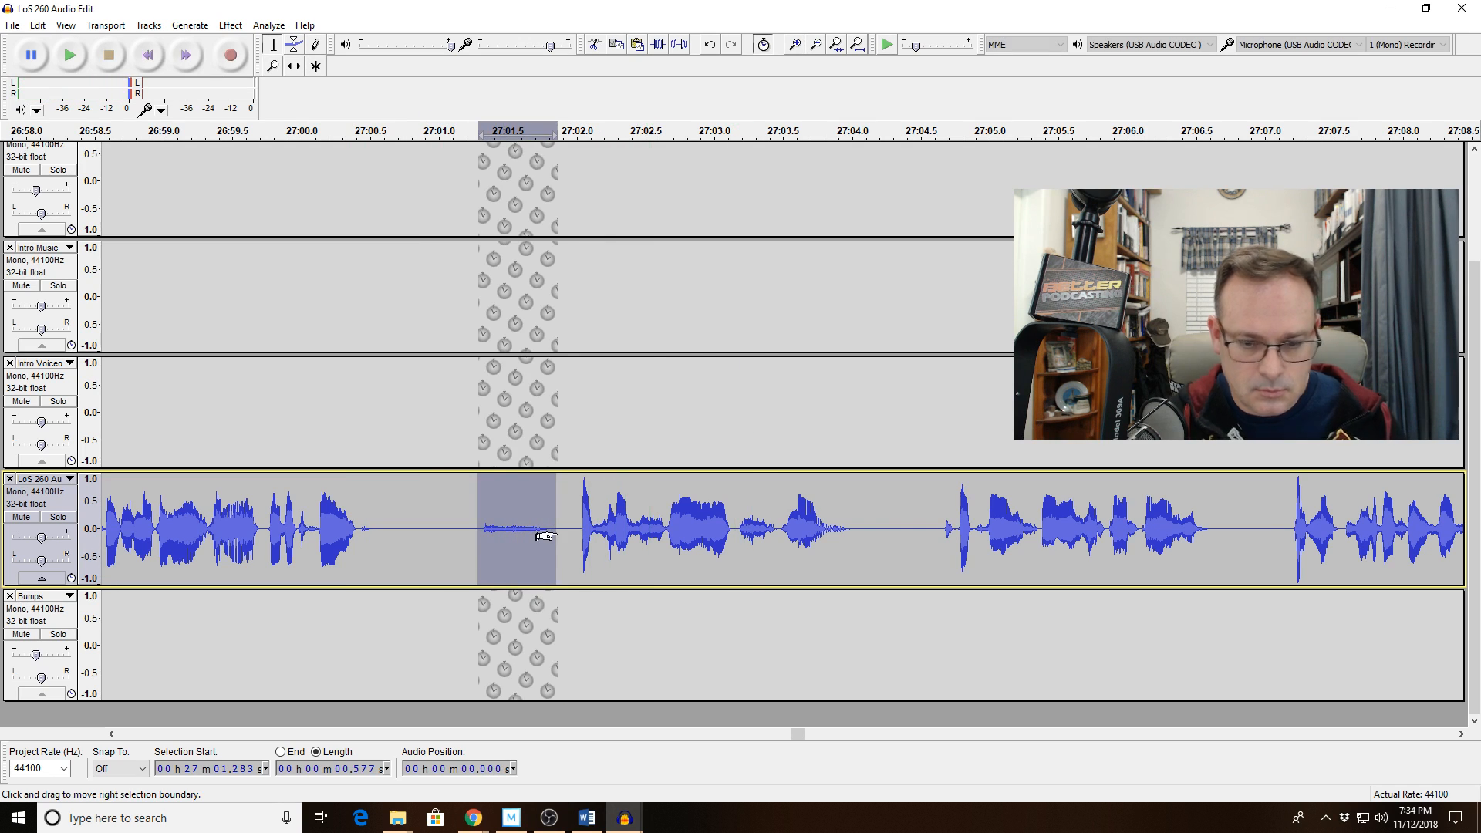
{"action": "key", "text": "Delete"}
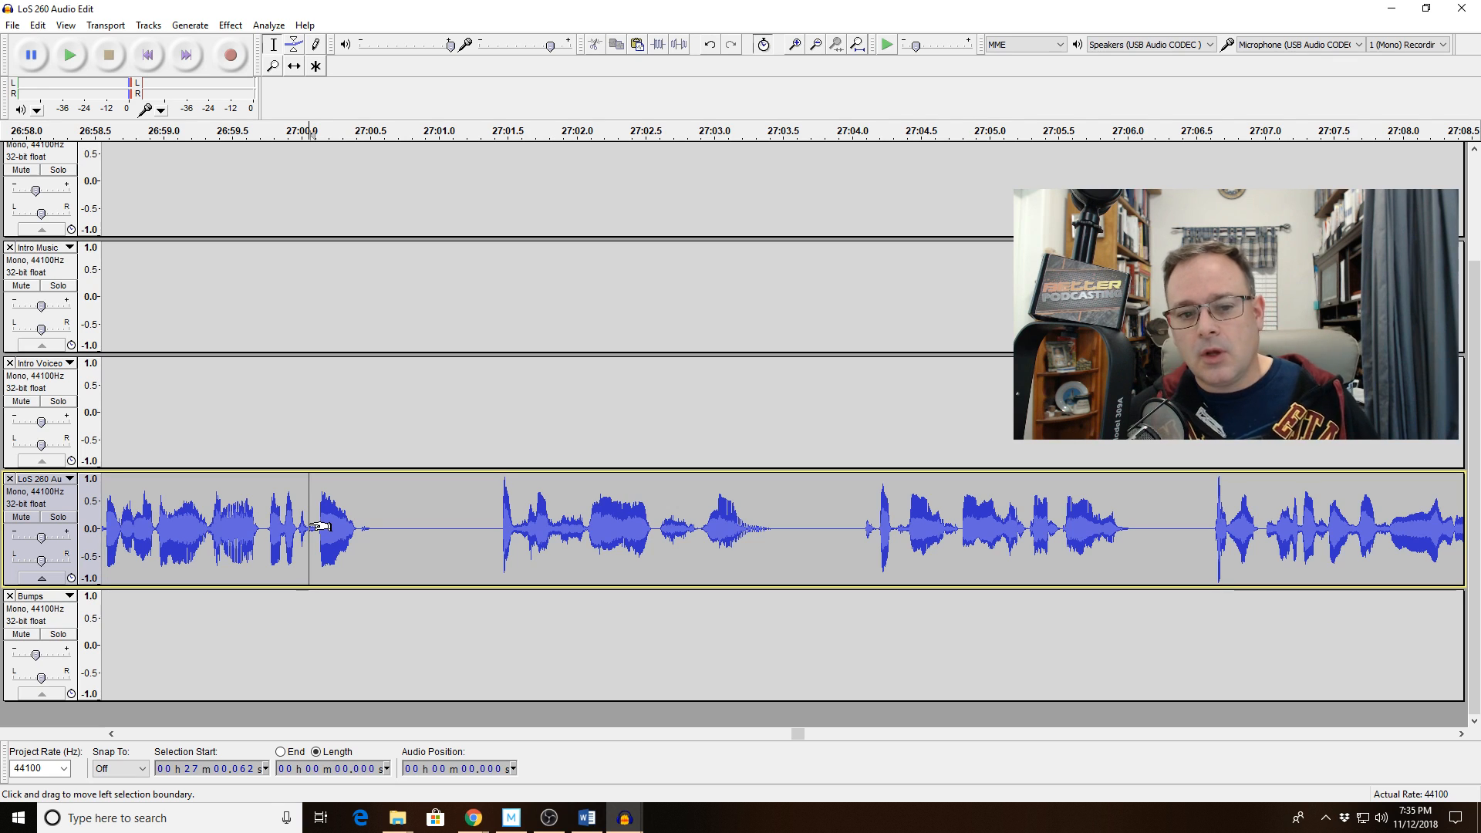
Listen from 26:59.401 and delete the 0.405 s filler words starting at 27:13.442 in the LoS 260 Audio track.
{"action": "left_click", "coordinate": [219, 548]}
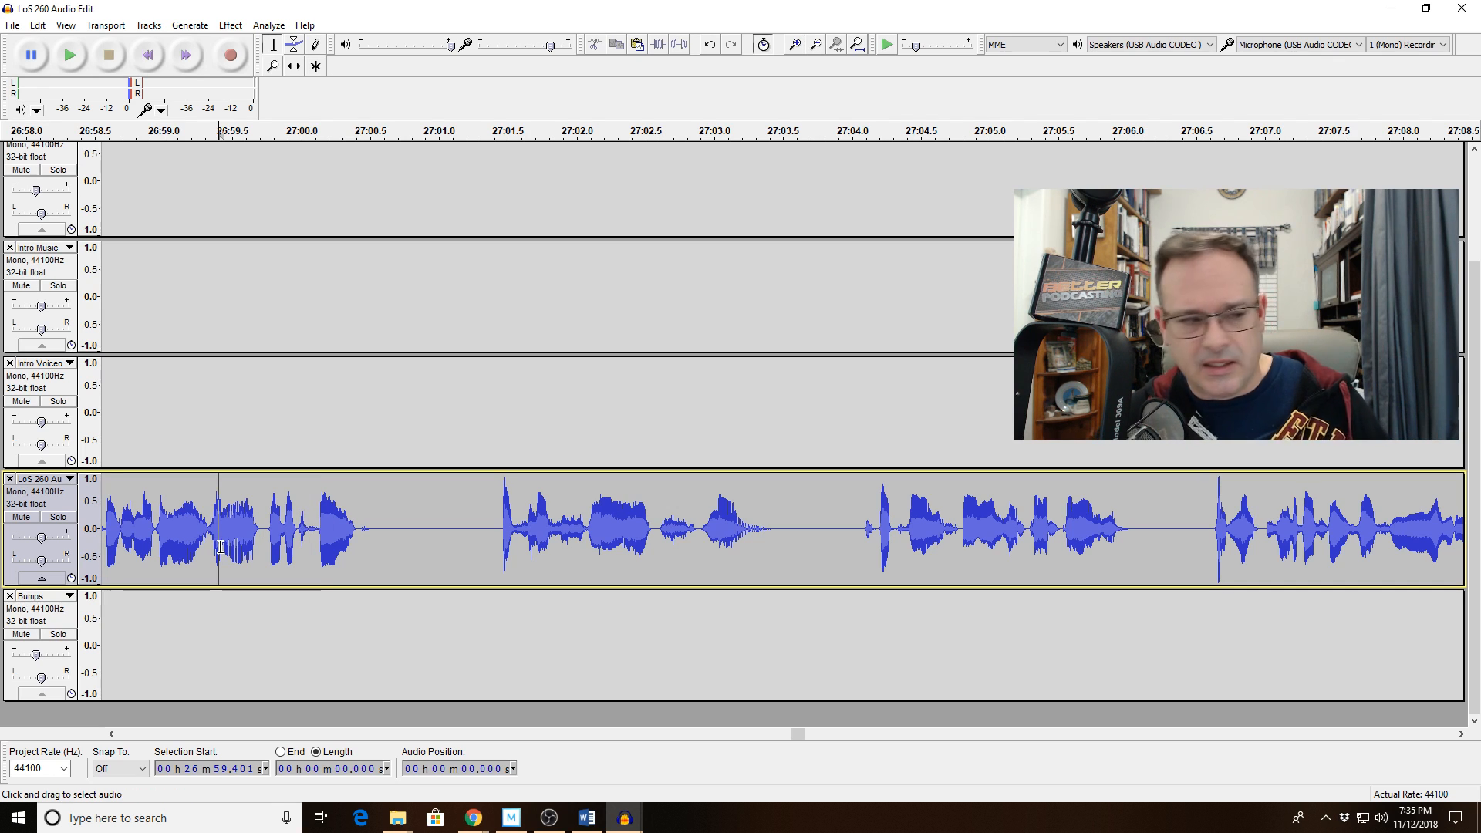
{"action": "key", "text": "space"}
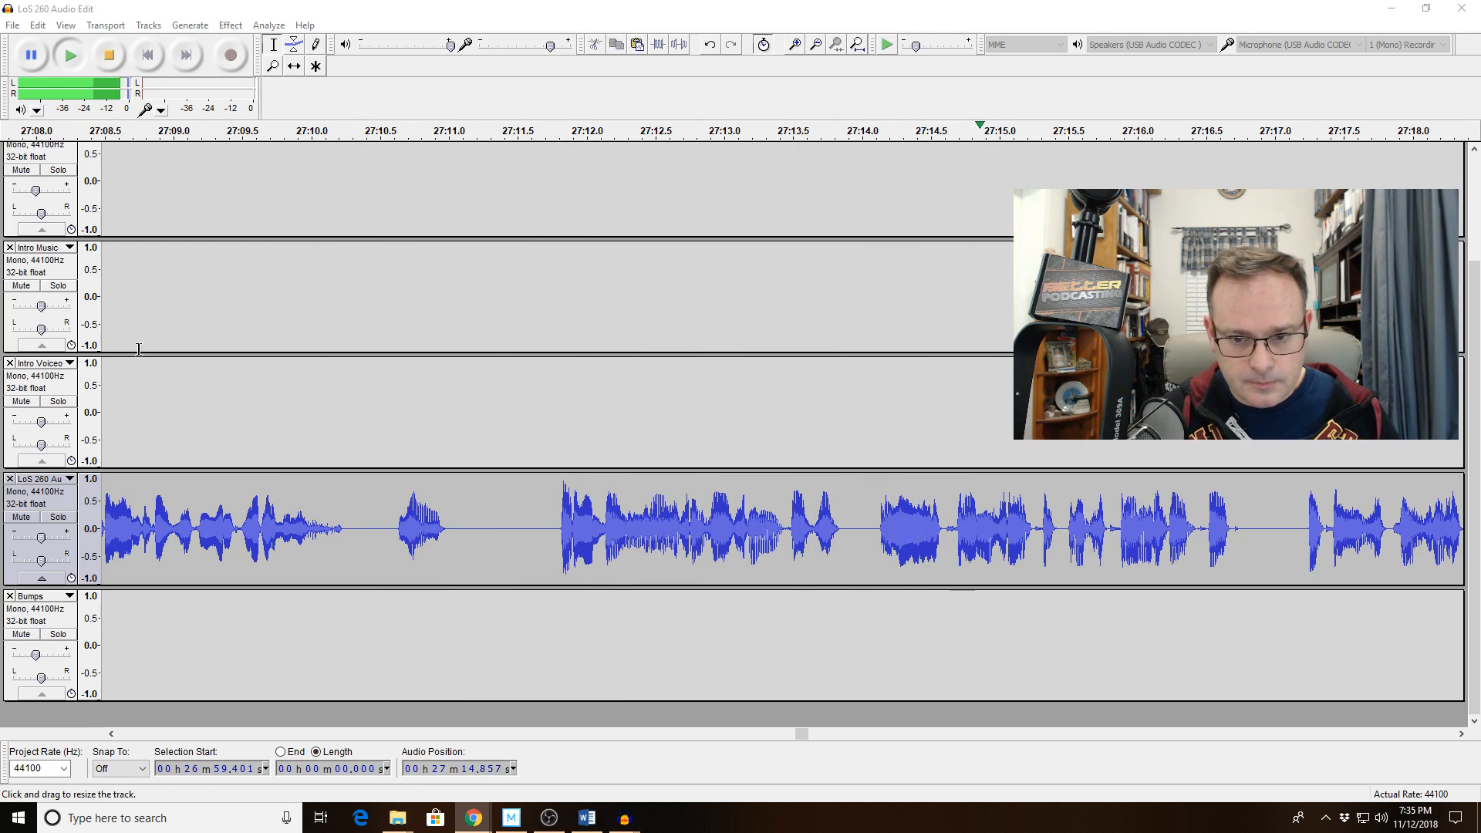
{"action": "left_click_drag", "start_coordinate": [707, 501], "coordinate": [936, 503]}
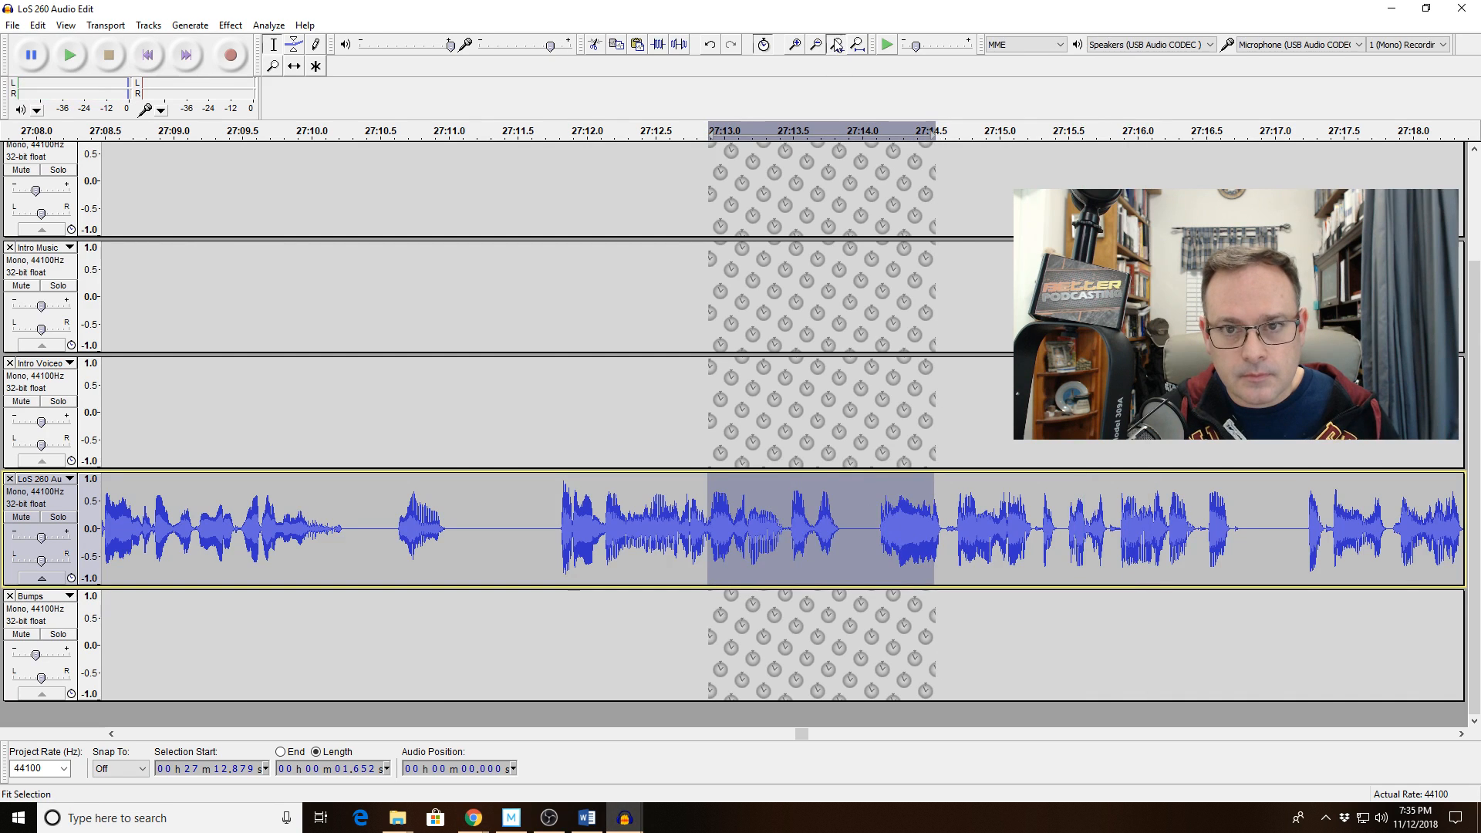
{"action": "key", "text": "ctrl+e"}
{"action": "left_click_drag", "start_coordinate": [628, 534], "coordinate": [899, 540]}
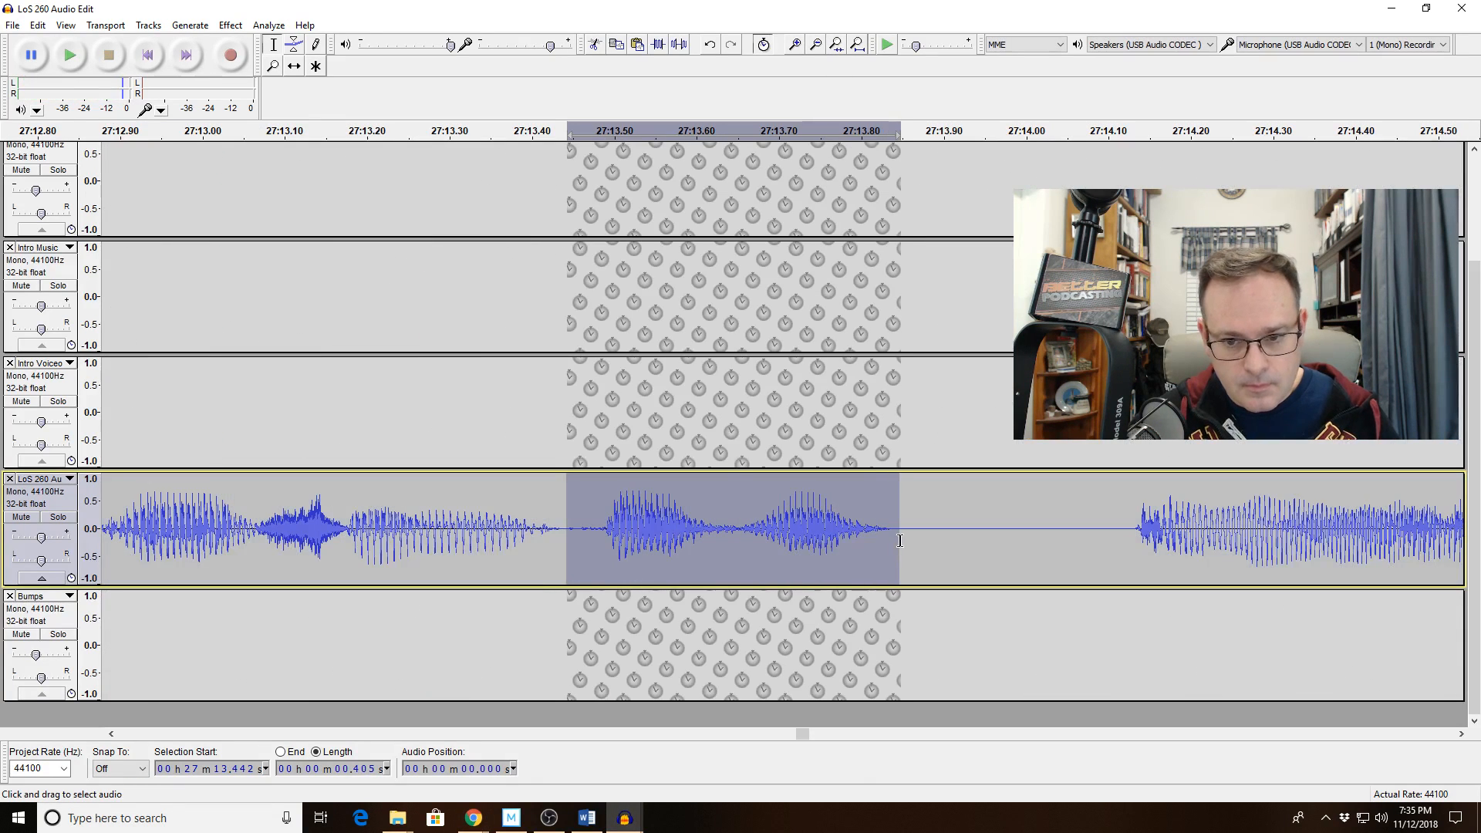
{"action": "key", "text": "Delete"}
Play the track from 27:12.975 to check the join at 27:13.442 and continue listening to about 27:19.
{"action": "left_click", "coordinate": [182, 130]}
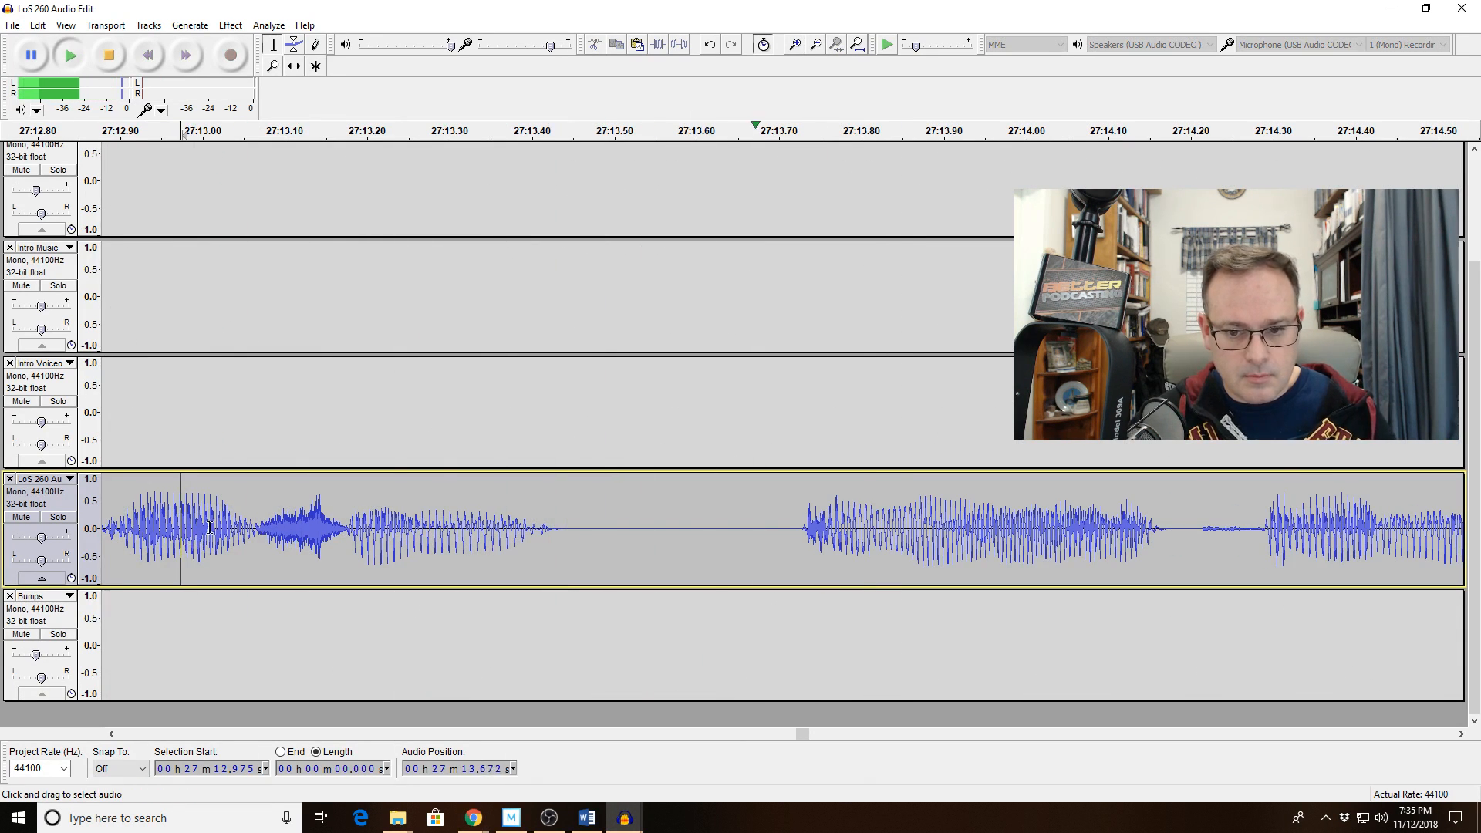
{"action": "left_click", "coordinate": [815, 44]}
{"action": "left_click", "coordinate": [815, 44]}
{"action": "left_click", "coordinate": [815, 44]}
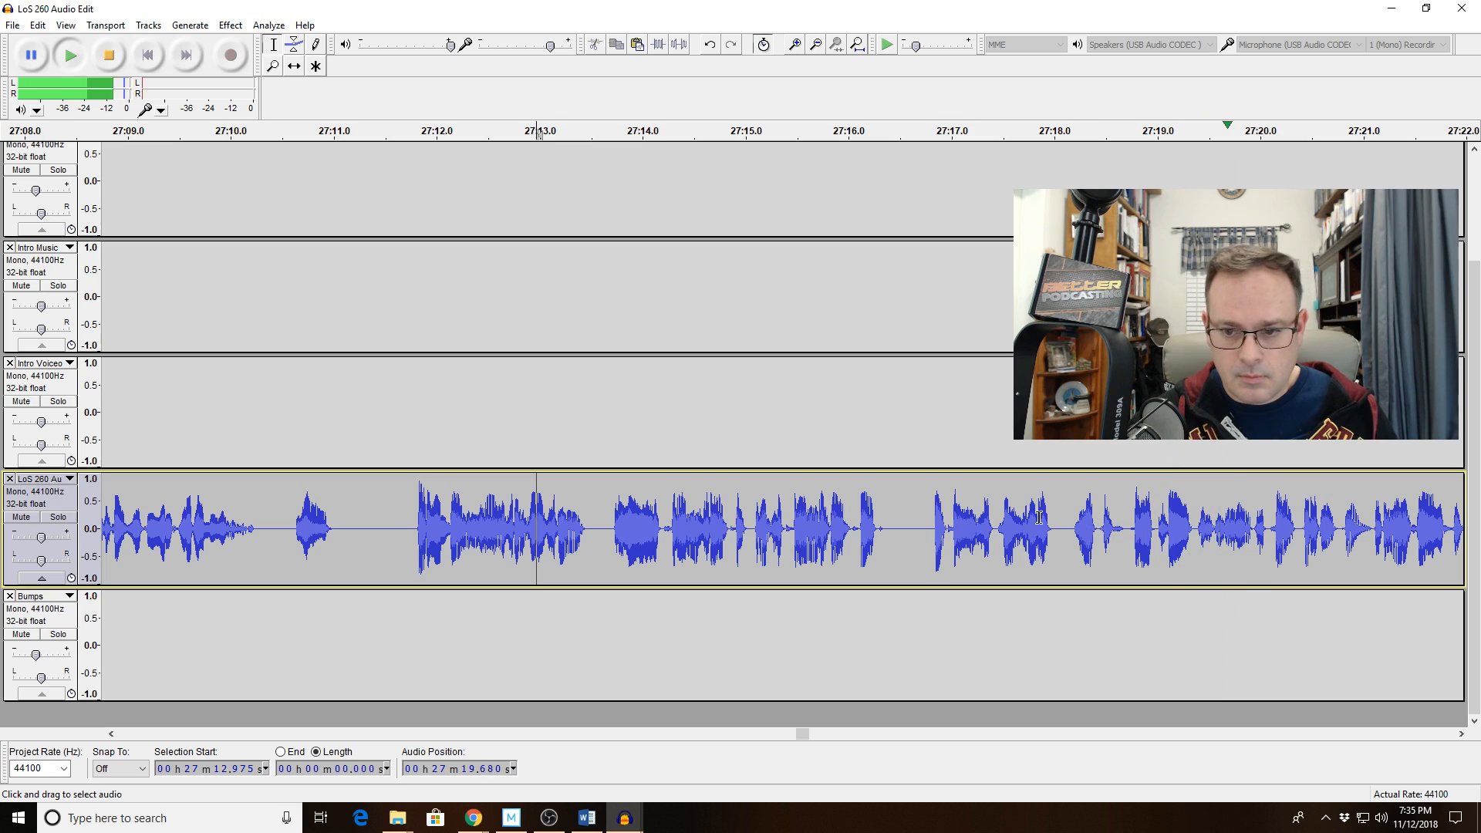
Isolate the passage from 27:16.861 and delete about 0.5 s of stray speech starting at 27:18.179 in the LoS 260 Audio track.
{"action": "left_click_drag", "start_coordinate": [937, 524], "coordinate": [1322, 524]}
{"action": "key", "text": "space"}
{"action": "key", "text": "ctrl+e"}
{"action": "key", "text": "space"}
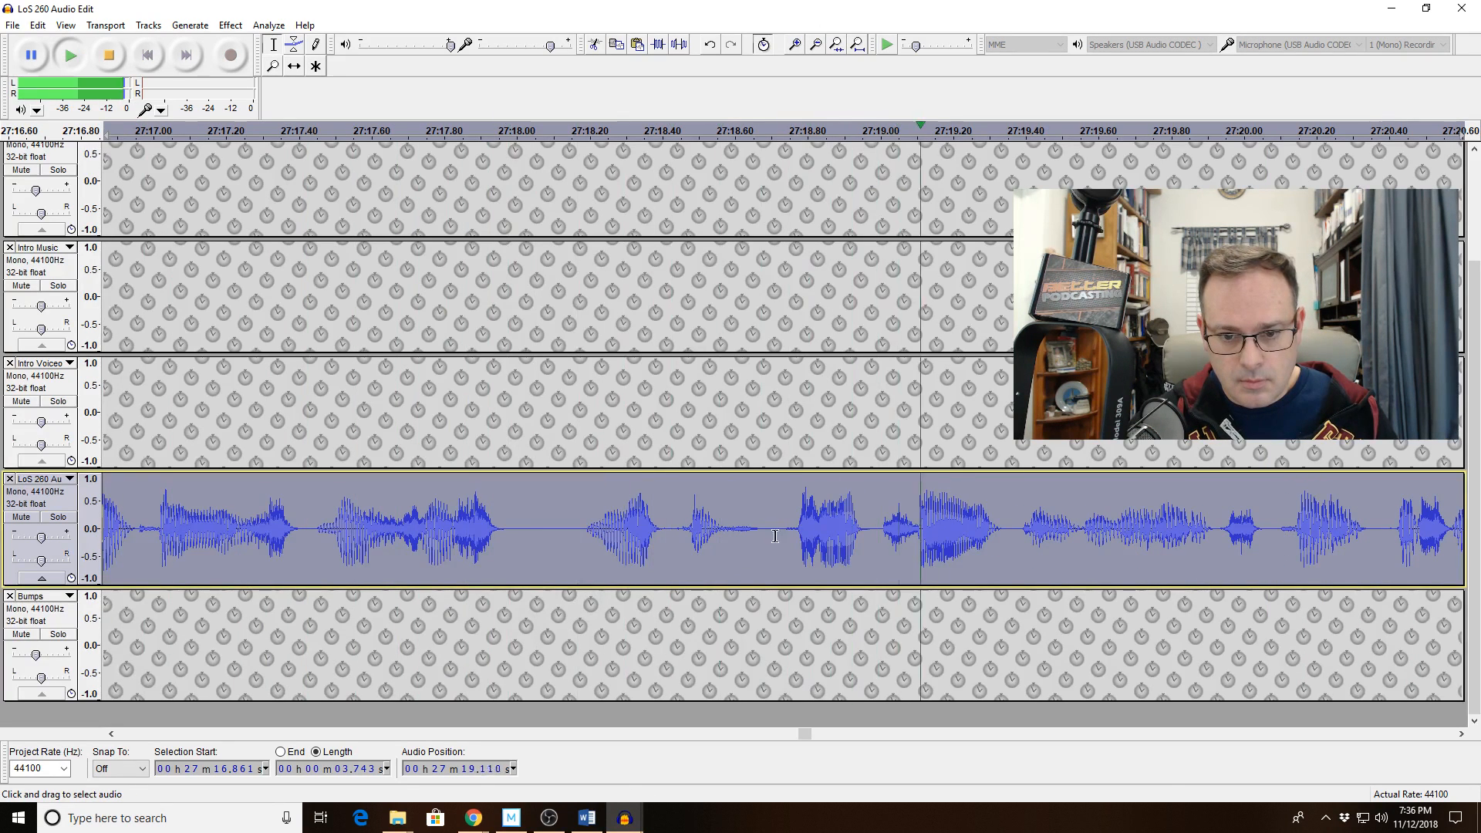
{"action": "key", "text": "space"}
{"action": "left_click_drag", "start_coordinate": [767, 532], "coordinate": [586, 532]}
{"action": "key", "text": "Delete"}
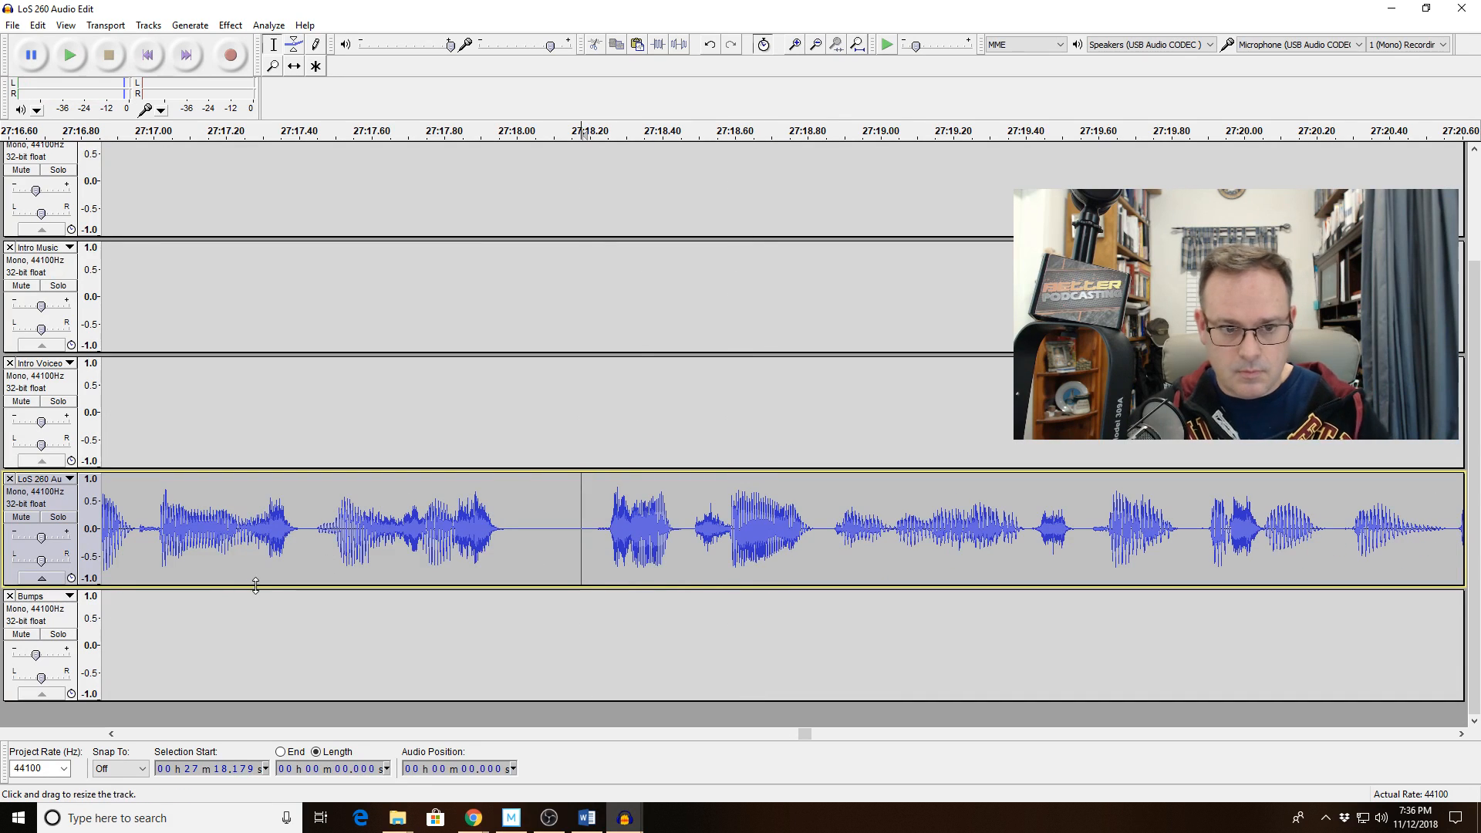
Play from 27:17.218 to check the join at 27:18.179, listen to about 27:30.7, and replay the phrase starting near 27:29.5.
{"action": "key", "text": "space"}
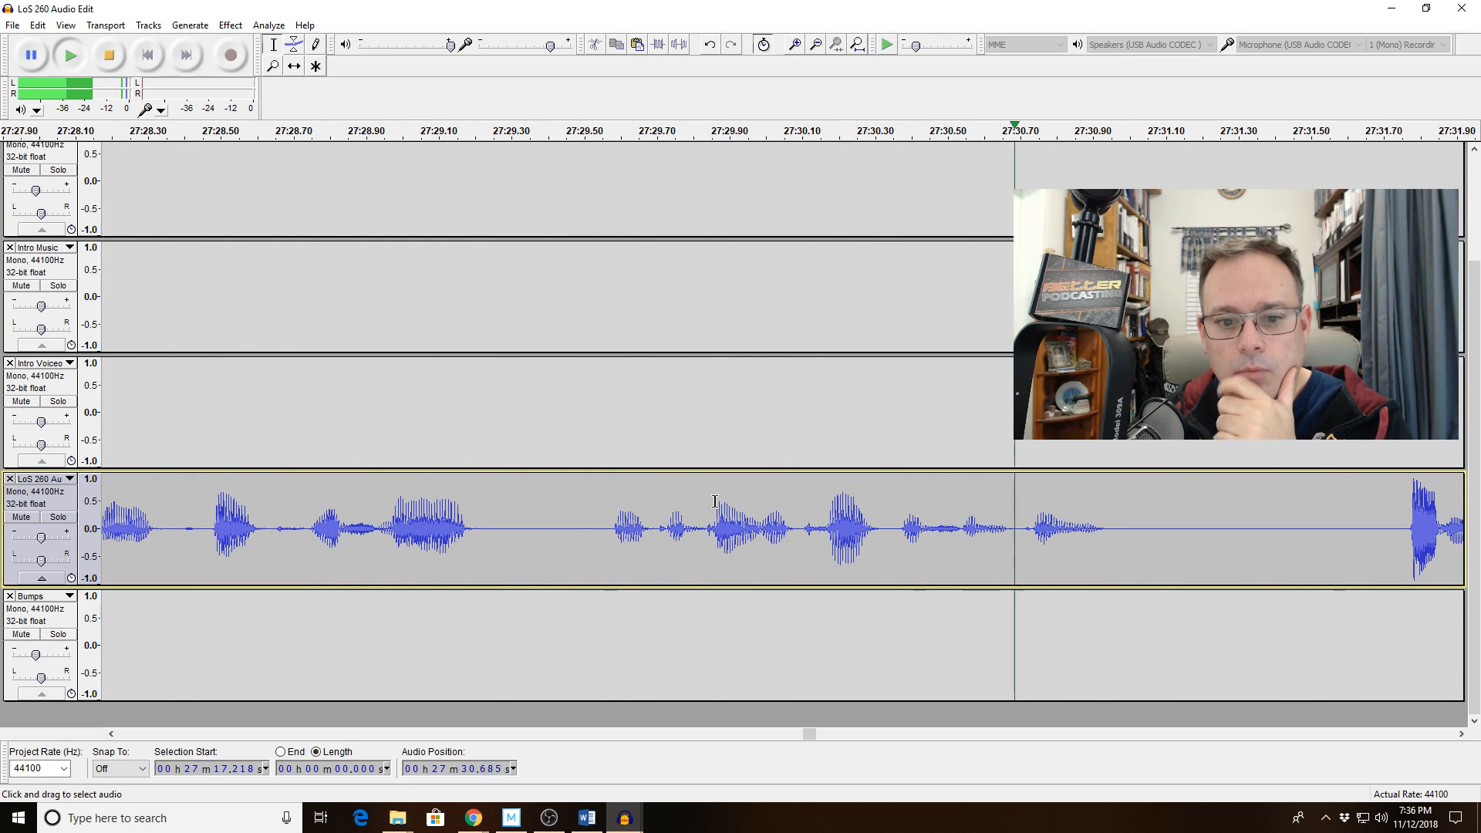
{"action": "key", "text": "space"}
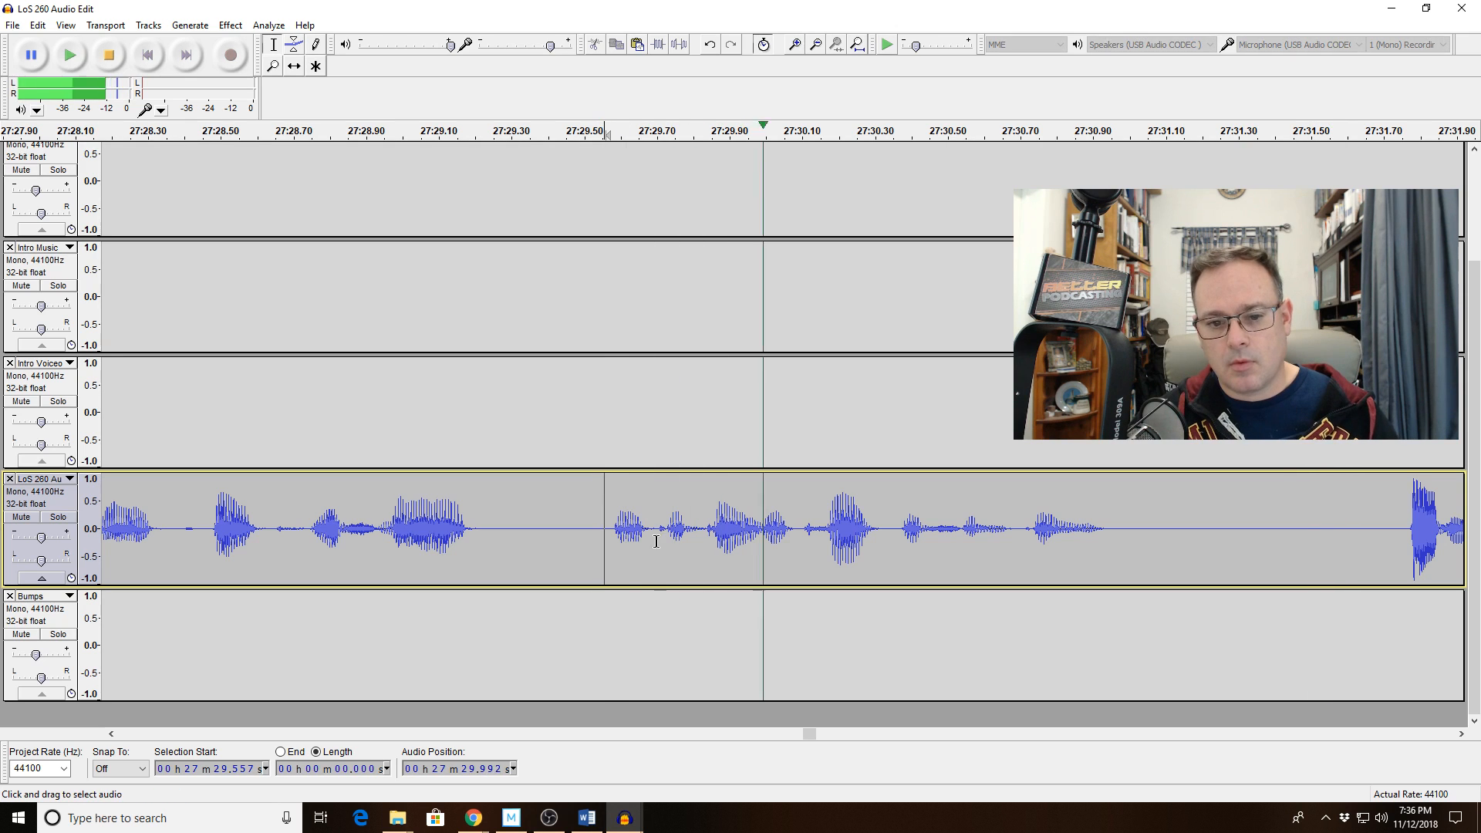
{"action": "key", "text": "space"}
{"action": "left_click", "coordinate": [665, 540]}
{"action": "key", "text": "space"}
{"action": "key", "text": "space"}
{"action": "left_click", "coordinate": [595, 540]}
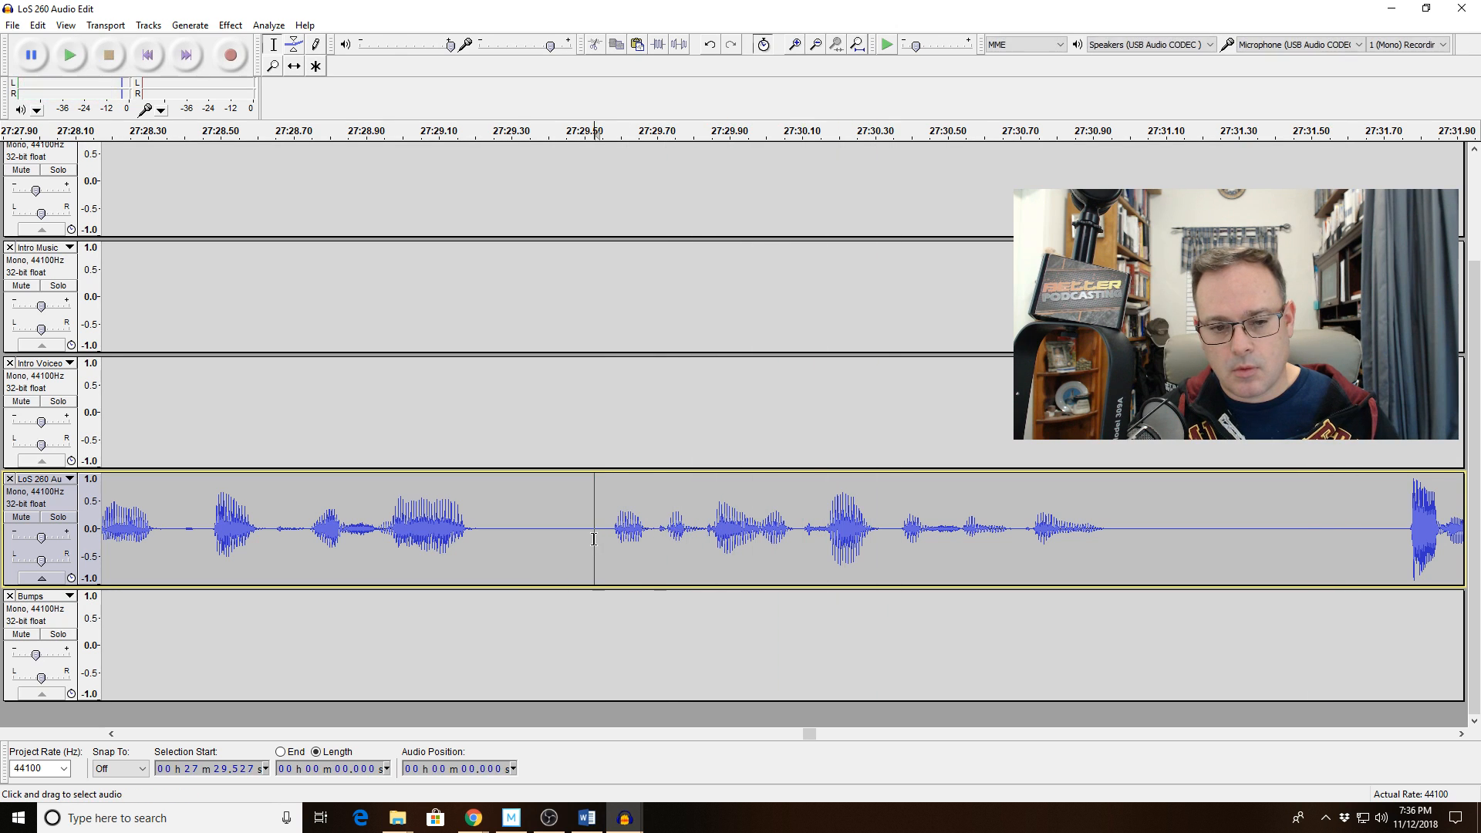
{"action": "key", "text": "space"}
{"action": "key", "text": "space"}
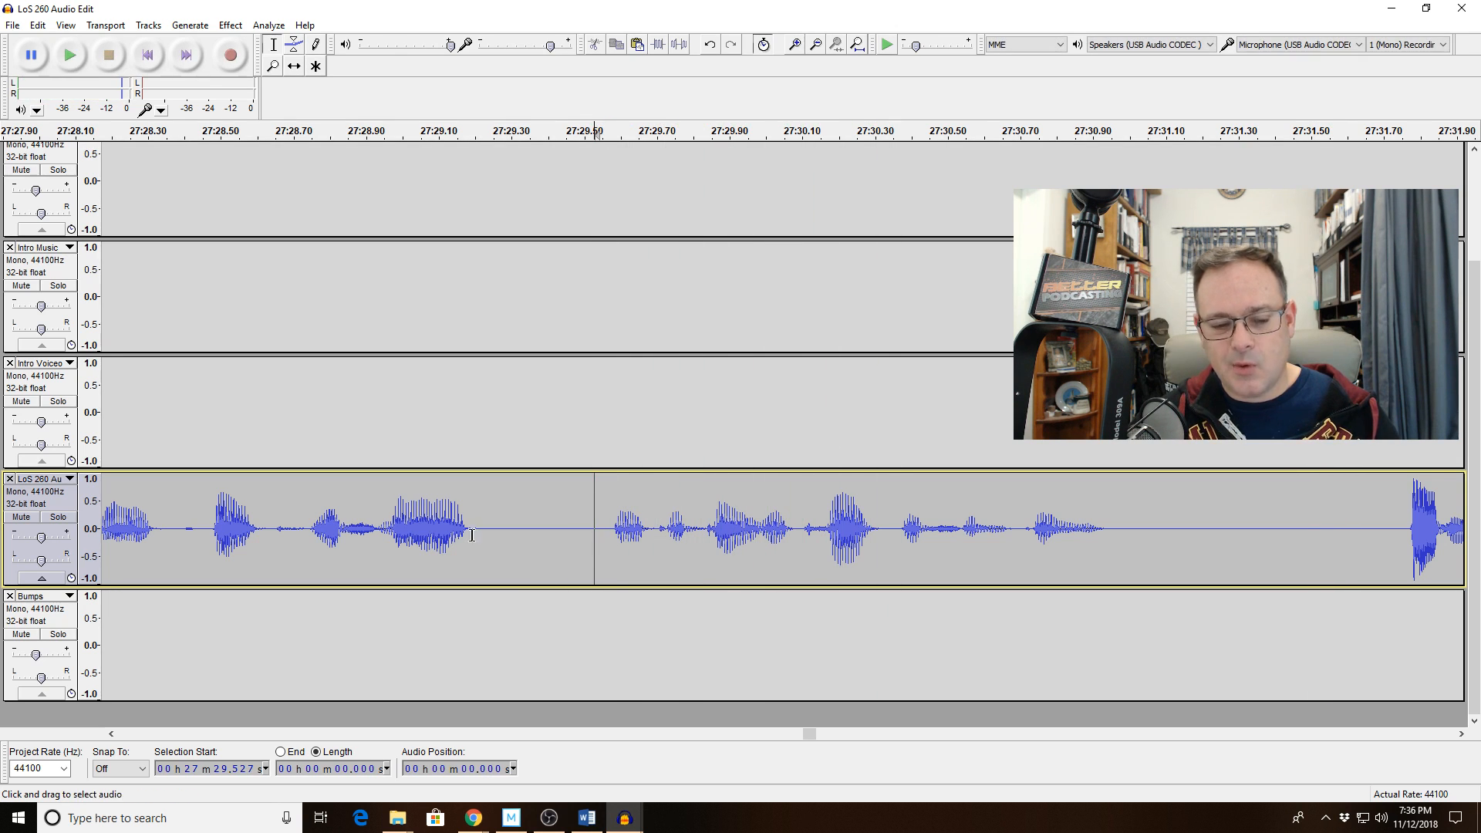
Mark the 1.018 s phrase at 27:29.583, replay from 27:28.431, and continue listening to about 28:35.5.
{"action": "left_click", "coordinate": [397, 531]}
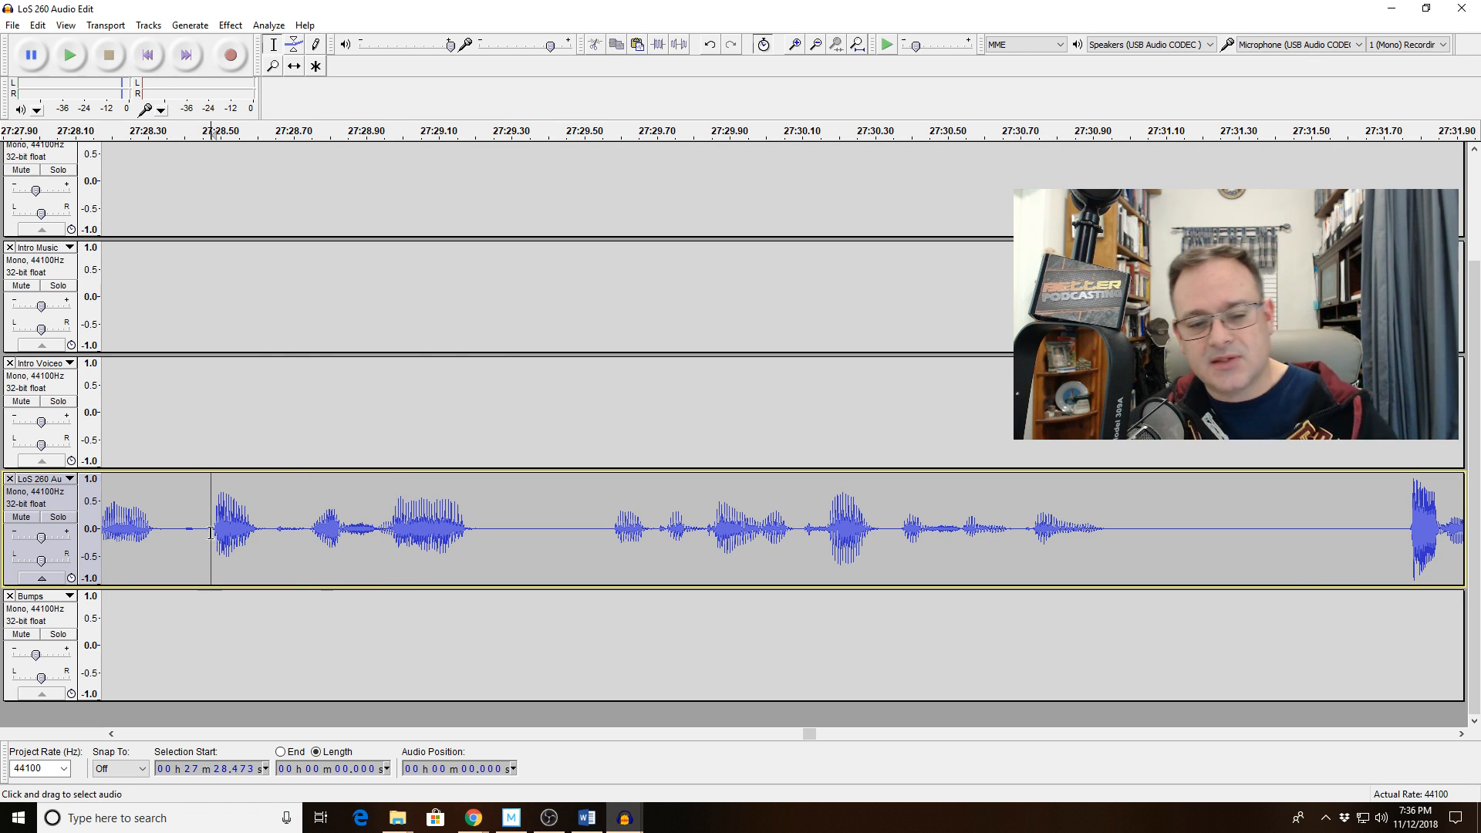
{"action": "left_click_drag", "start_coordinate": [210, 533], "coordinate": [983, 484]}
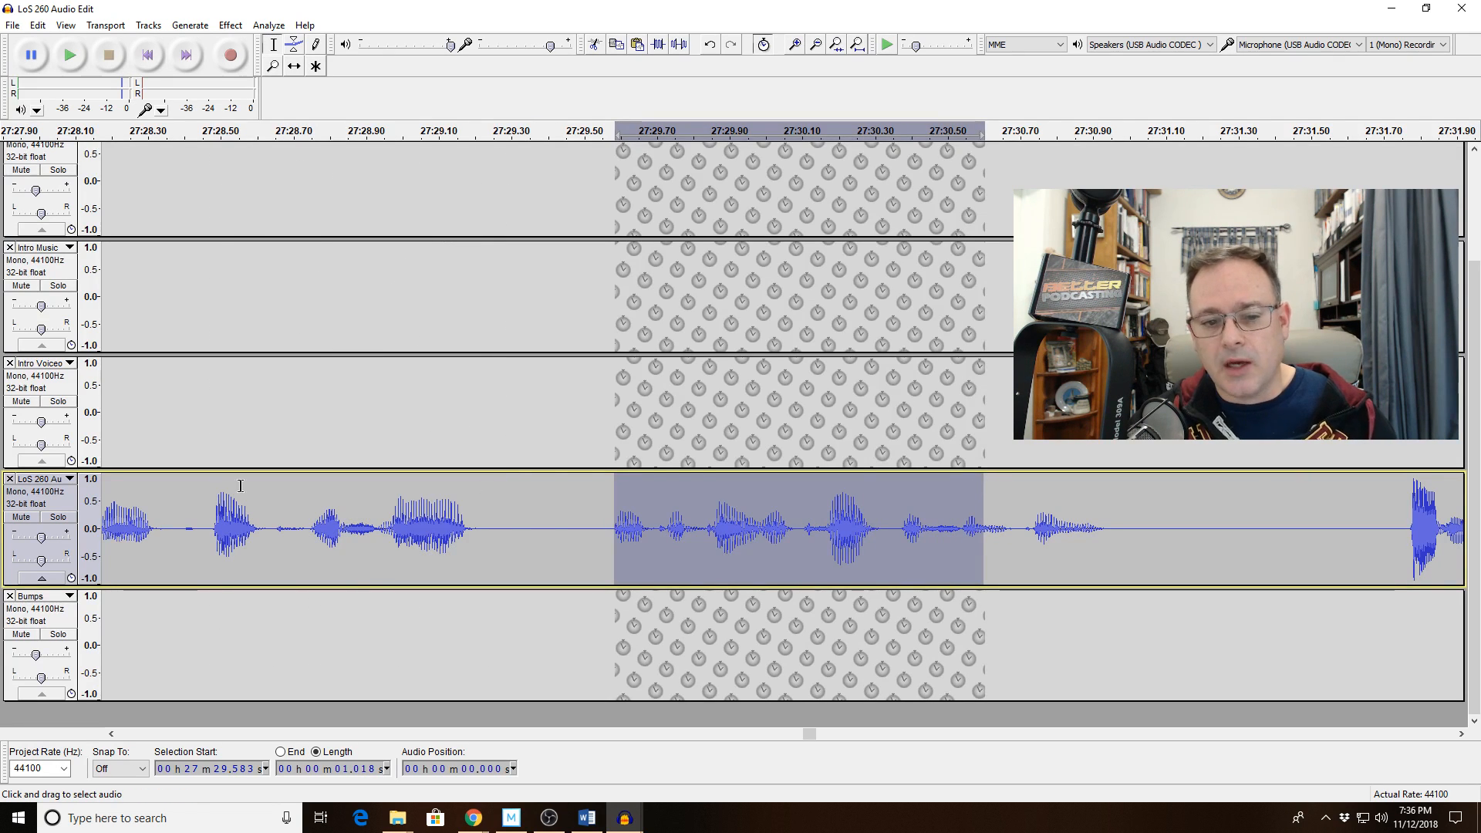
{"action": "left_click", "coordinate": [195, 513]}
{"action": "key", "text": "space"}
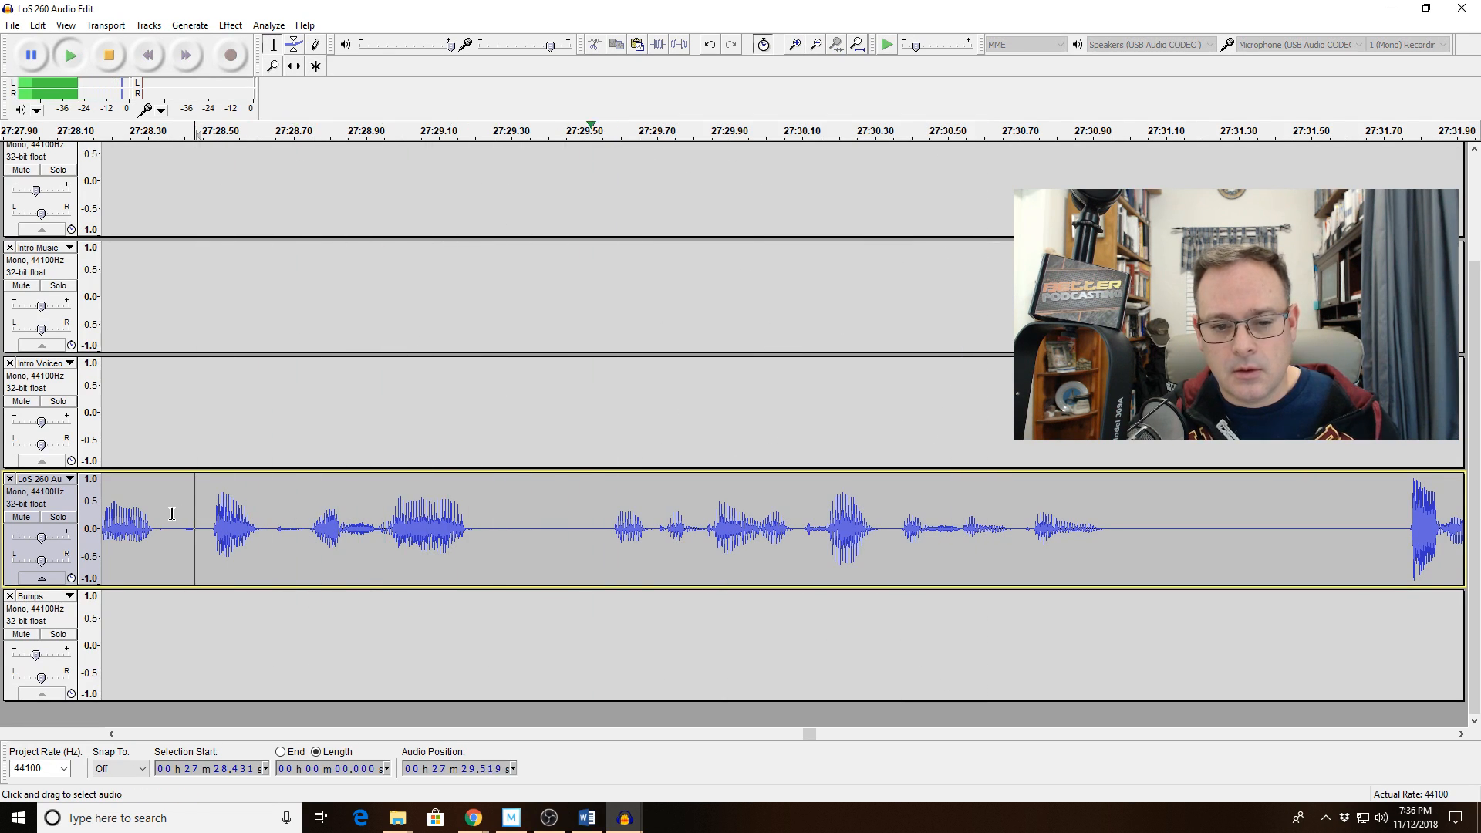
{"action": "left_click", "coordinate": [817, 47]}
{"action": "left_click", "coordinate": [817, 46]}
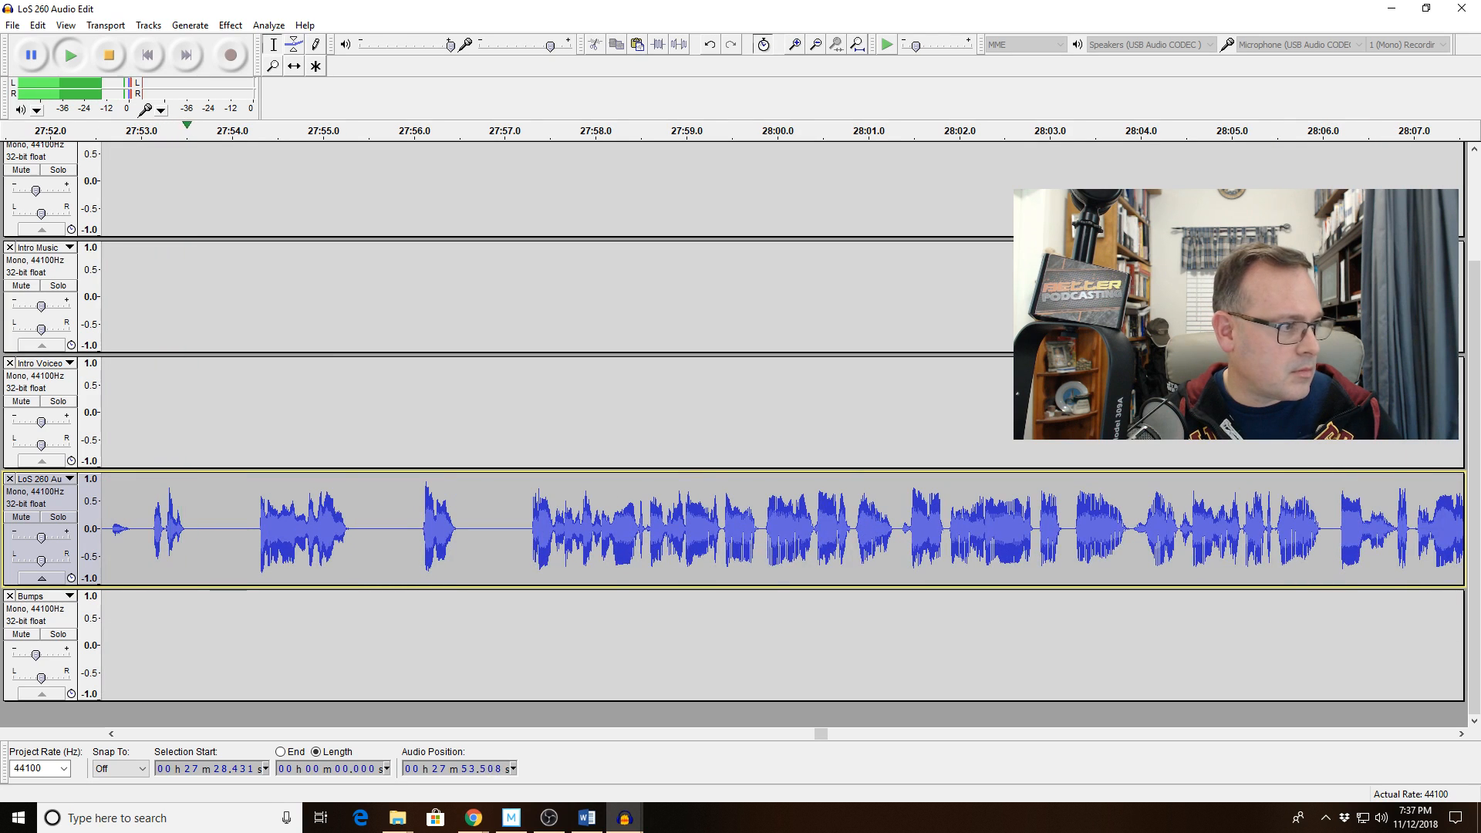
{"action": "key", "text": "alt+Tab"}
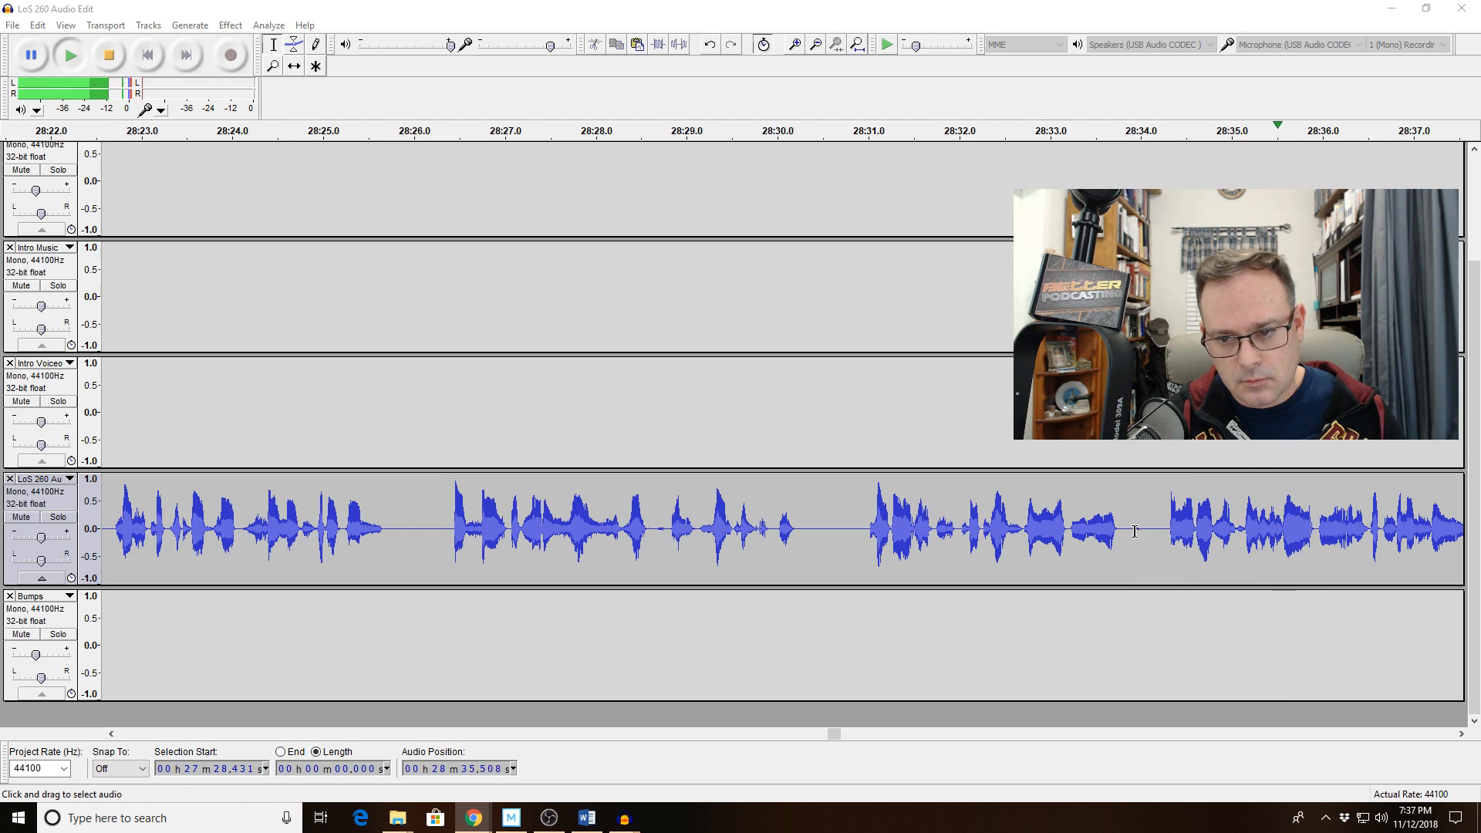
Delete the 0.204 s noise starting at 28:33.871 in the LoS 260 Audio track and check the join from 28:33.056.
{"action": "left_click_drag", "start_coordinate": [1148, 532], "coordinate": [1129, 531]}
{"action": "key", "text": "space"}
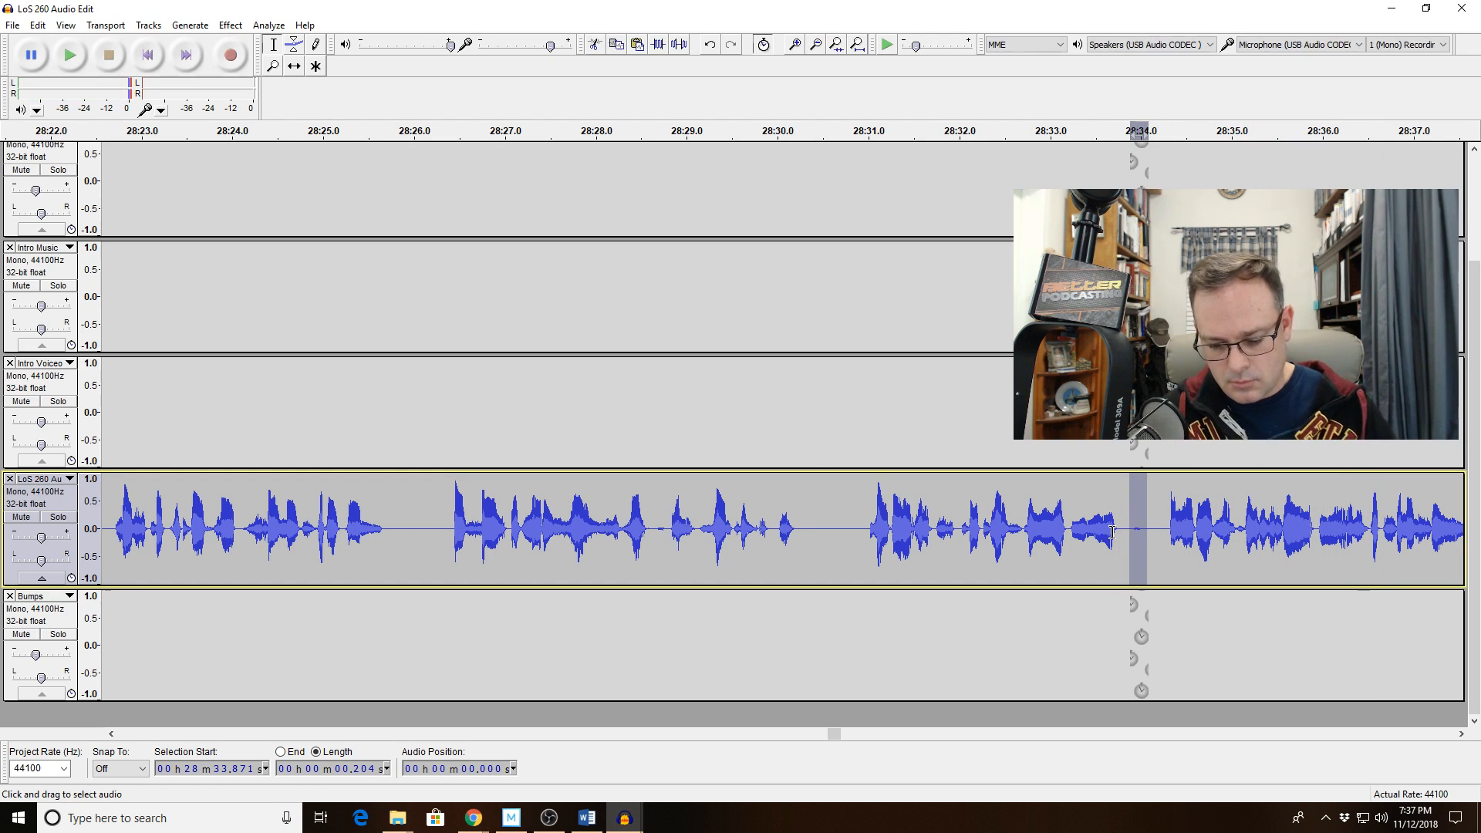
{"action": "left_click", "coordinate": [1056, 529]}
{"action": "key", "text": "space"}
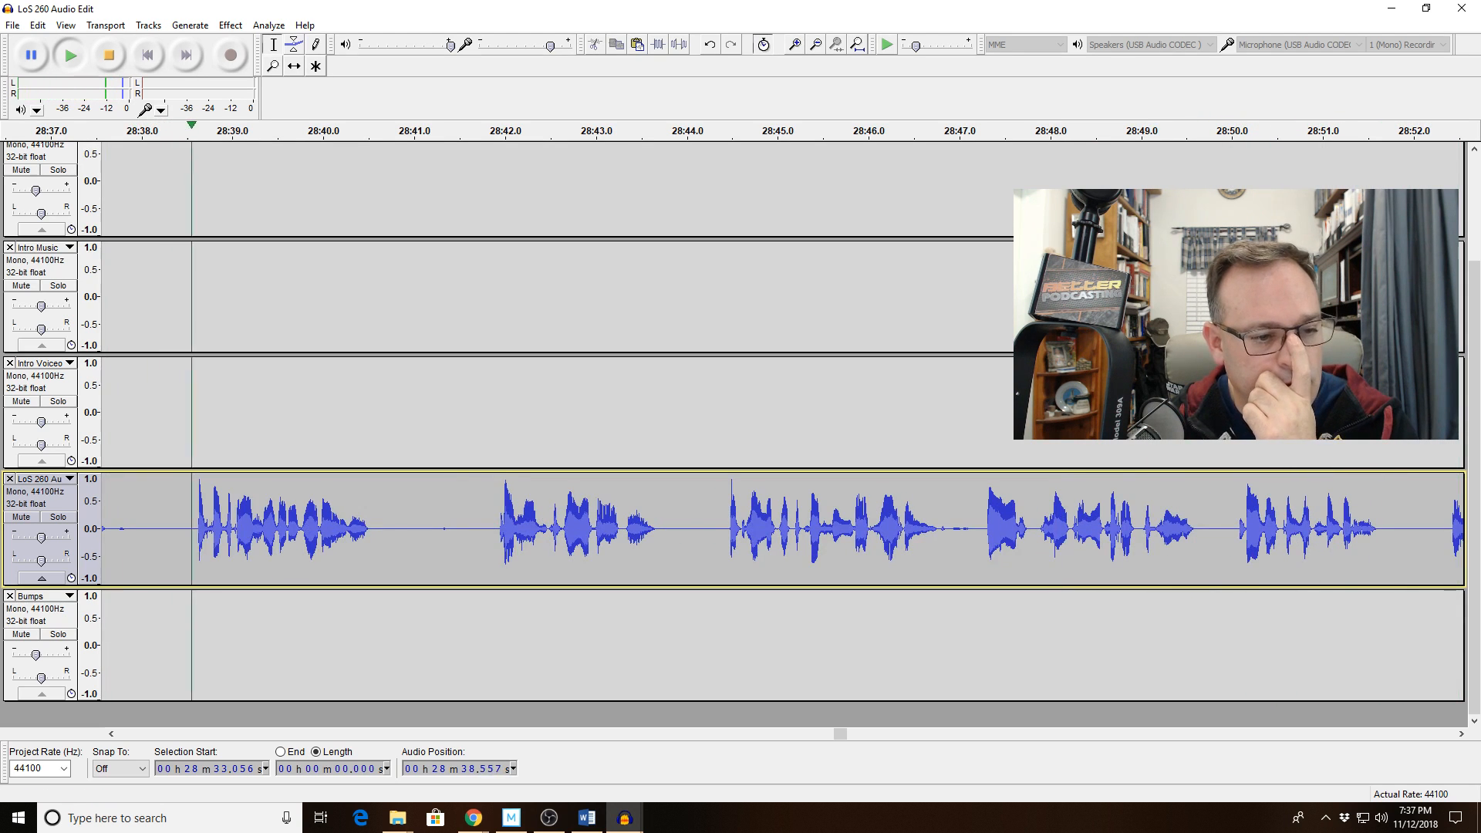
Delete the brief noise in the pause near 28:37.7 and check the join by playing from 28:36.696.
{"action": "mouse_move", "coordinate": [114, 532]}
{"action": "left_mouse_down"}
{"action": "mouse_move", "coordinate": [129, 534]}
{"action": "mouse_move", "coordinate": [96, 532]}
{"action": "left_mouse_up"}
{"action": "key", "text": "space"}
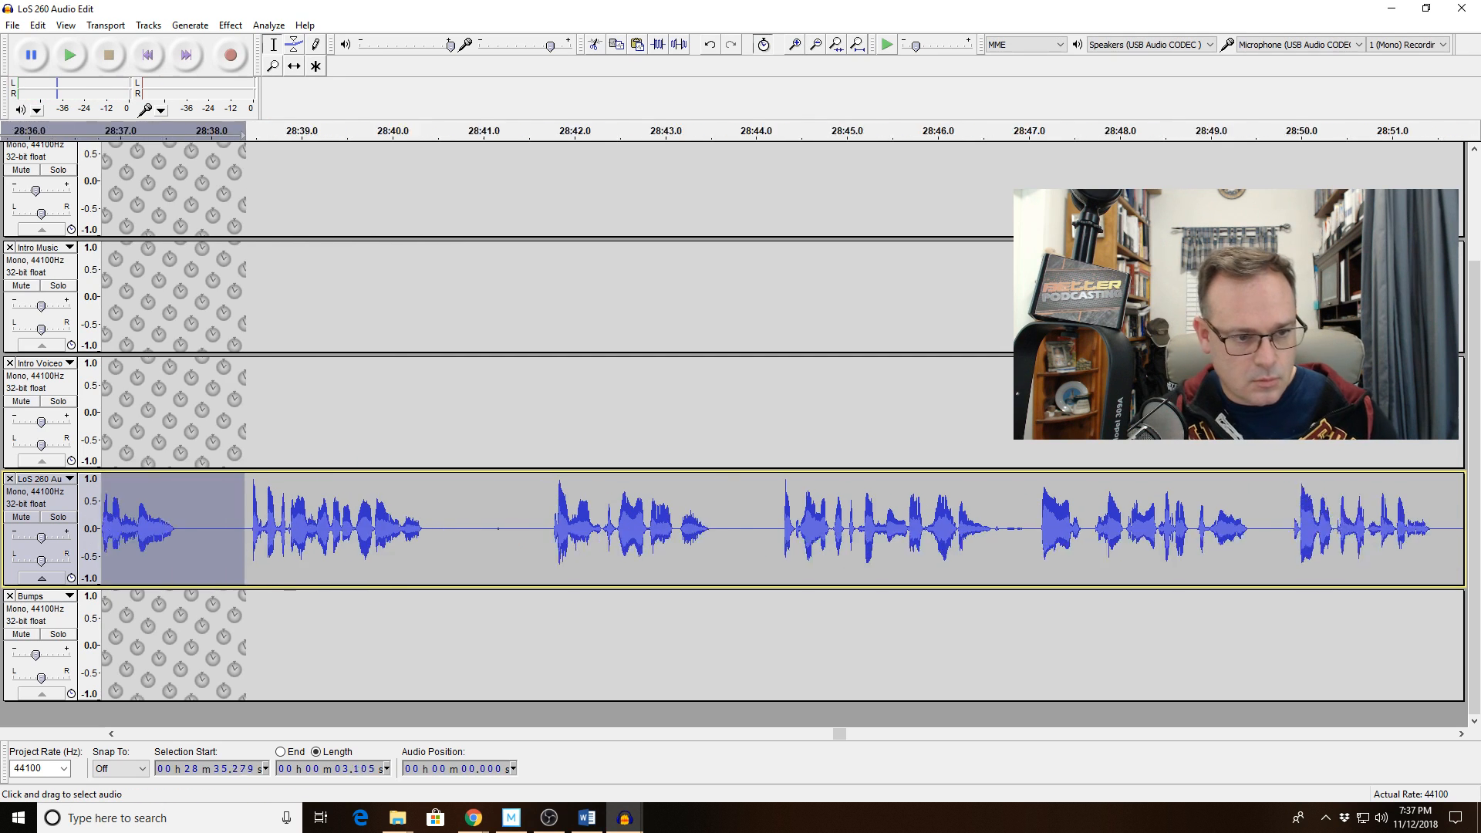
{"action": "left_click", "coordinate": [139, 532]}
{"action": "key", "text": "space"}
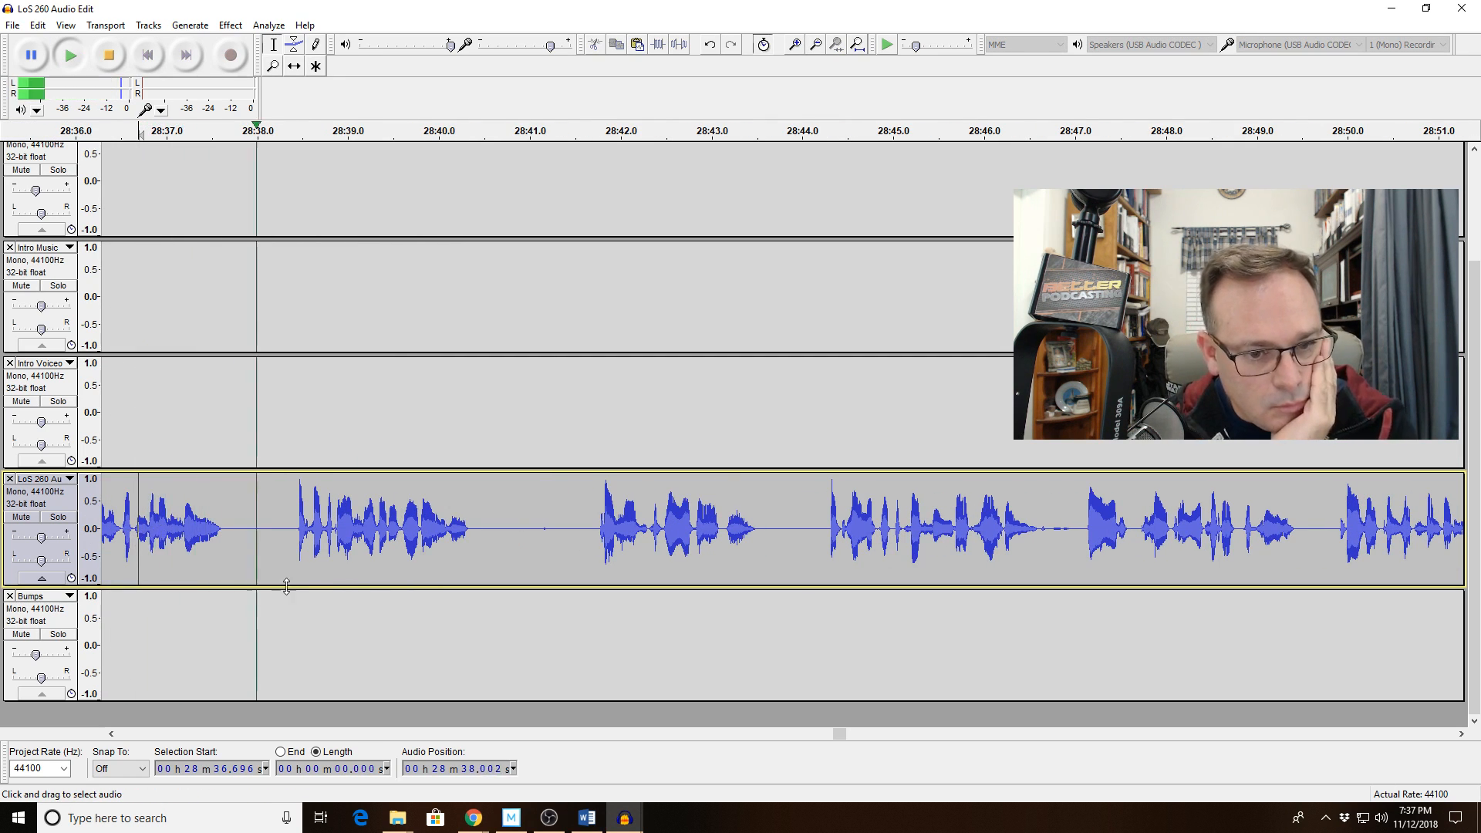
Delete the 0.670 s noise and pause starting at 28:41.065 and play from 28:39.691 to check the join.
{"action": "left_click_drag", "start_coordinate": [535, 532], "coordinate": [596, 539]}
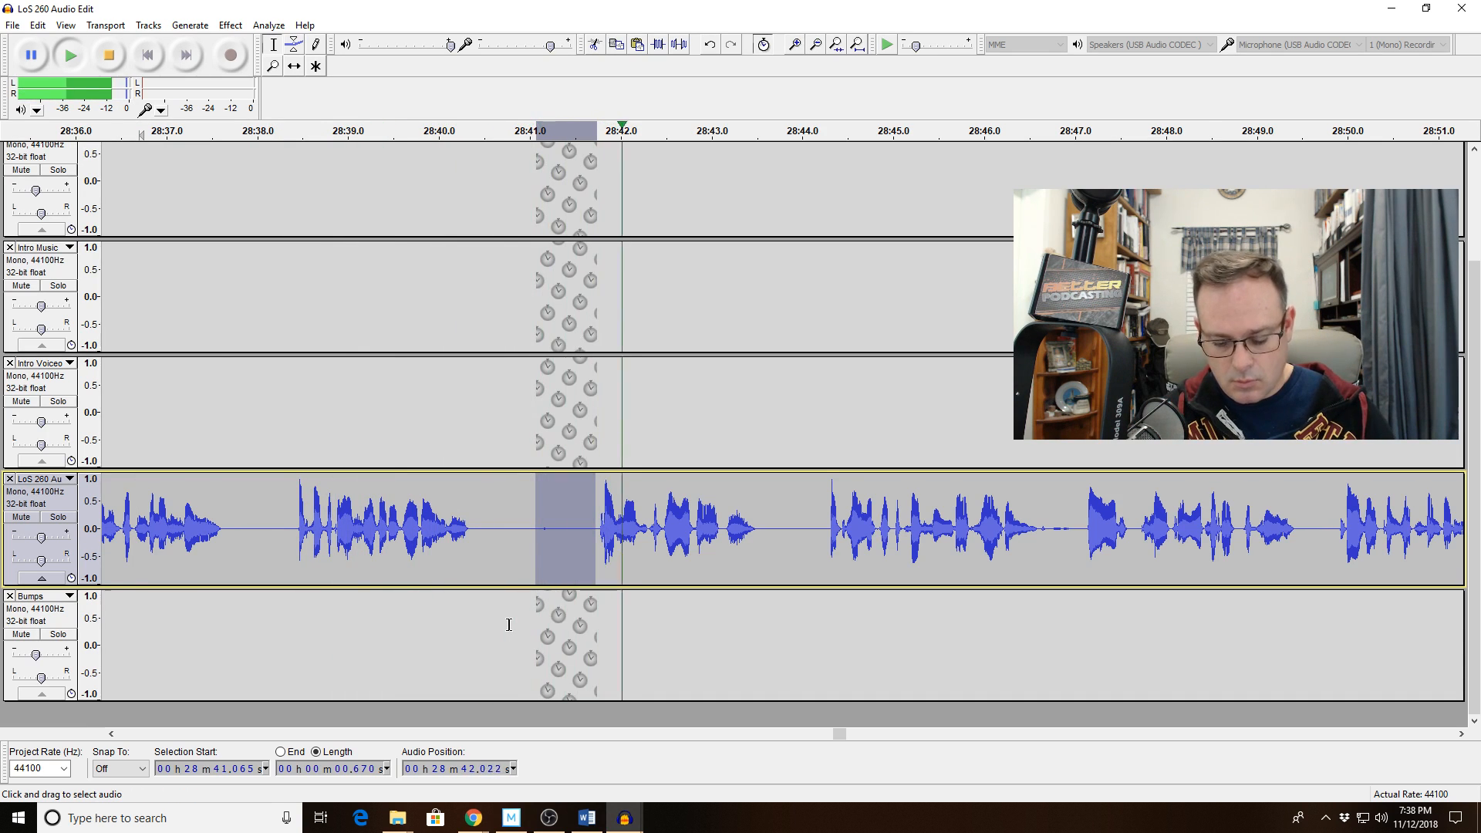
{"action": "key", "text": "space"}
{"action": "key", "text": "Delete"}
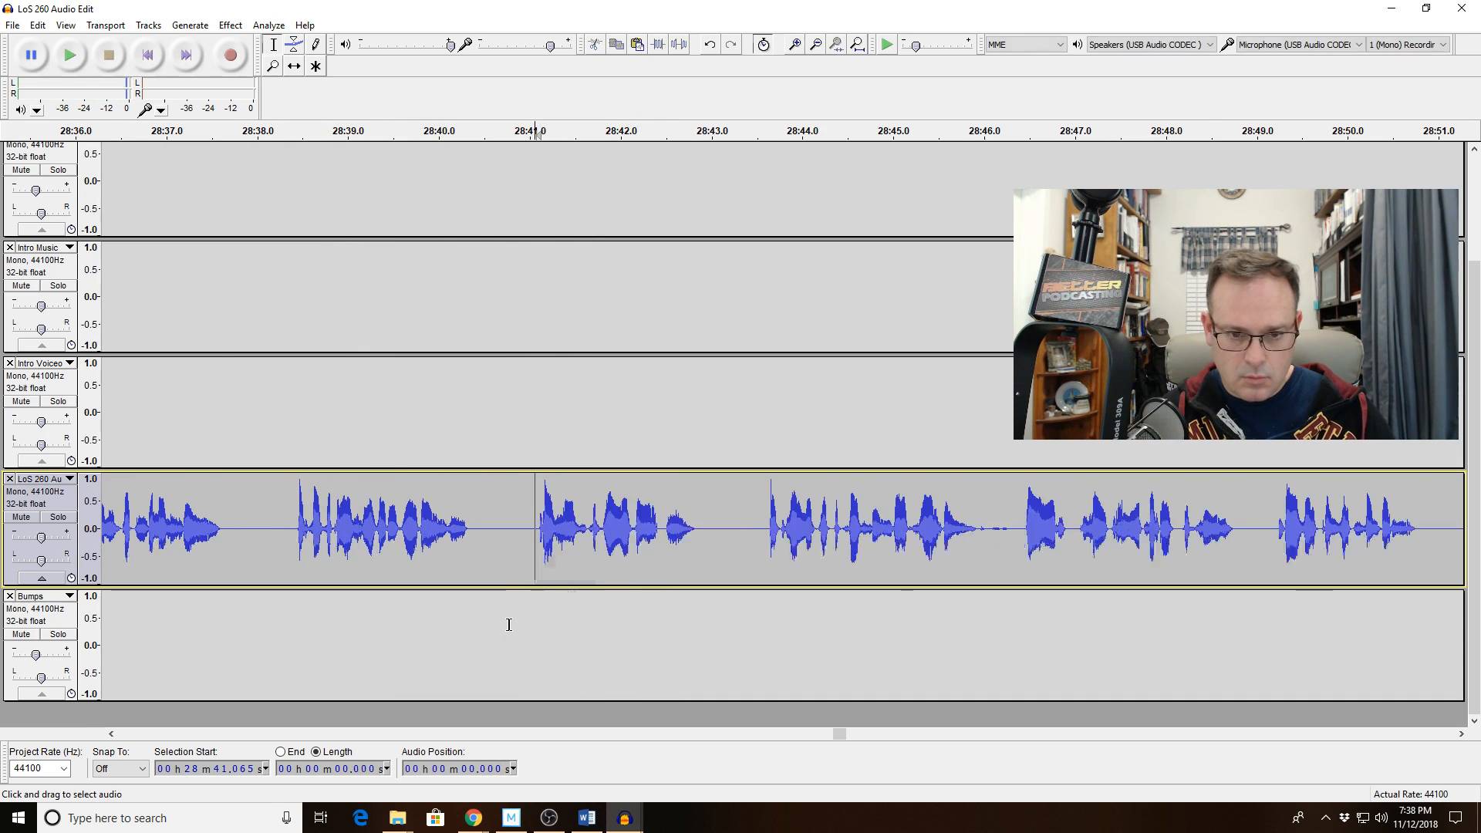
{"action": "left_click", "coordinate": [410, 526]}
{"action": "key", "text": "space"}
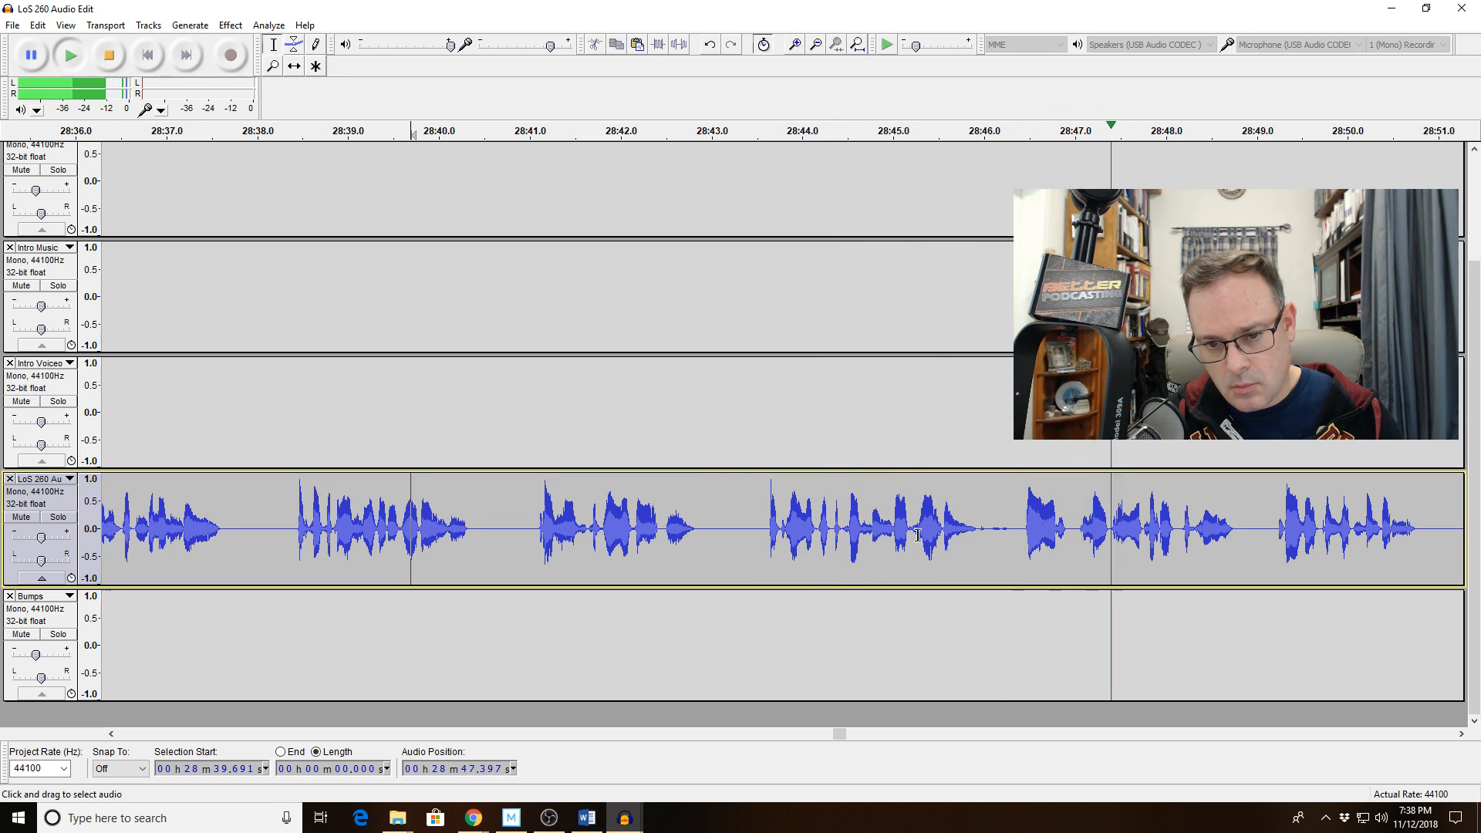
Reduce the 0.067 s low-frequency noise starting at 28:49.241 by applying Equalization with the Bass Cut curve.
{"action": "left_click", "coordinate": [818, 49]}
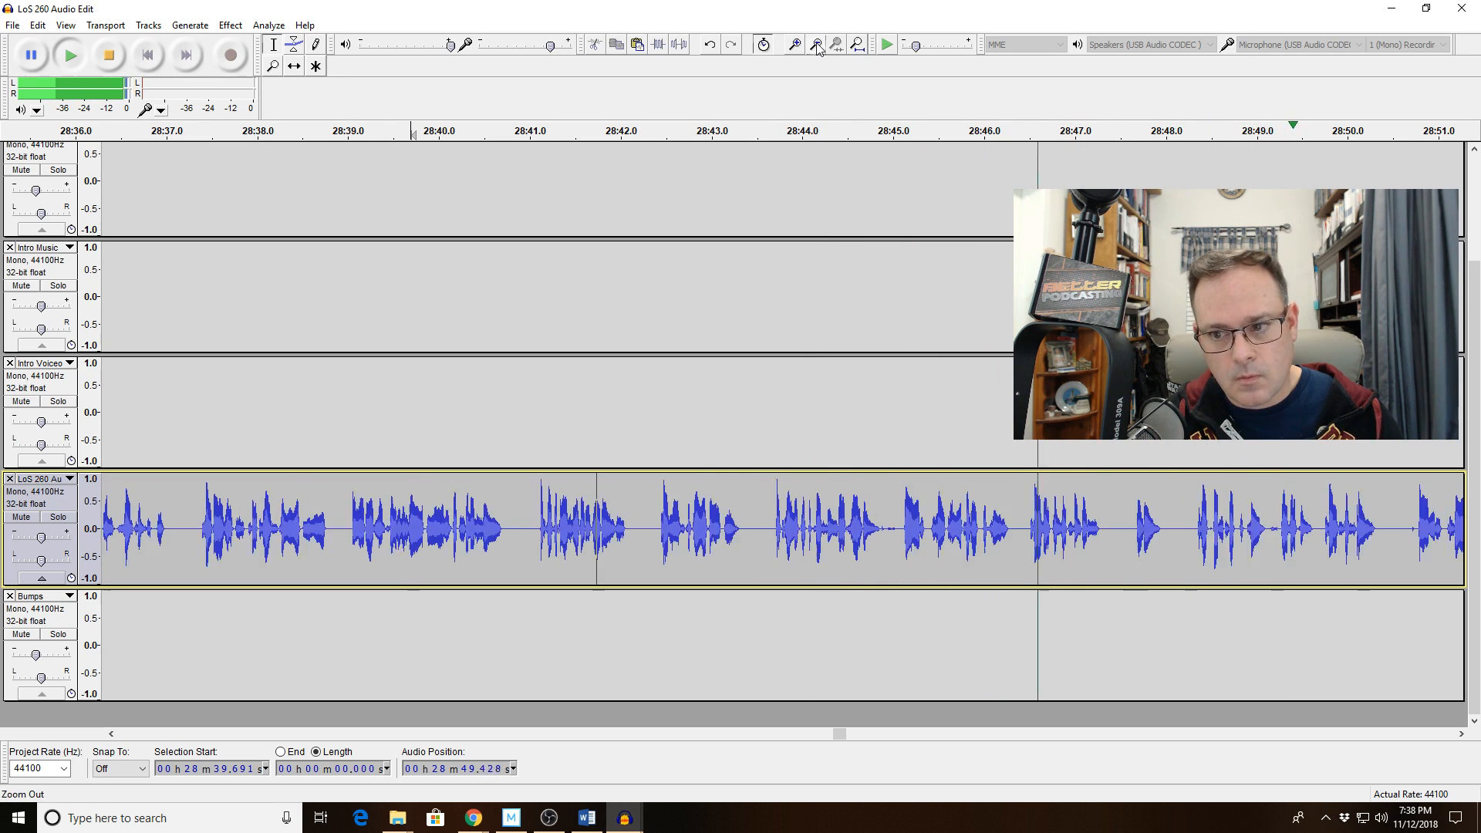
{"action": "left_click", "coordinate": [1026, 521]}
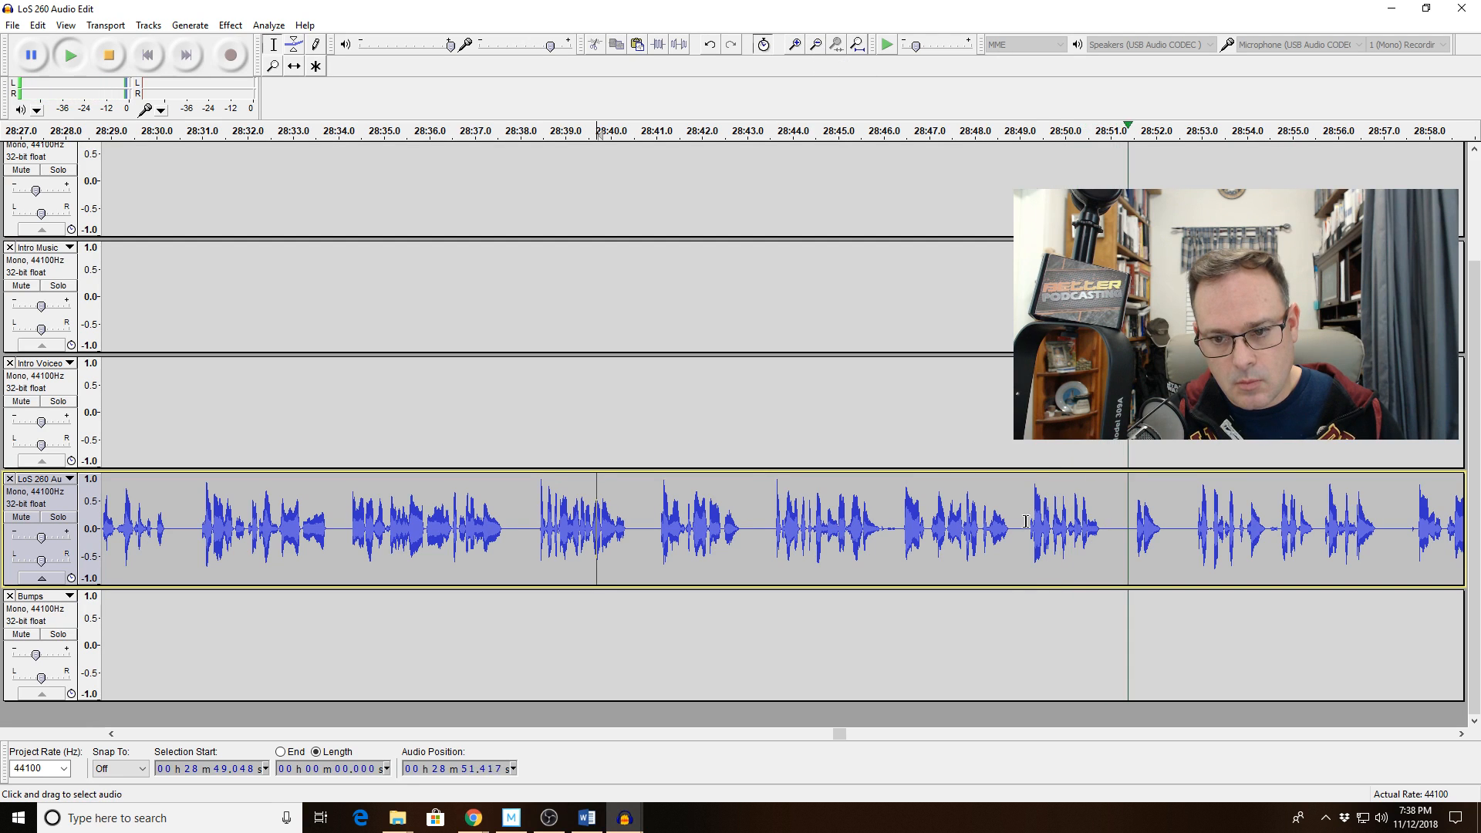
{"action": "left_click_drag", "start_coordinate": [1025, 522], "coordinate": [1050, 521]}
{"action": "key", "text": "space"}
{"action": "left_click", "coordinate": [837, 46]}
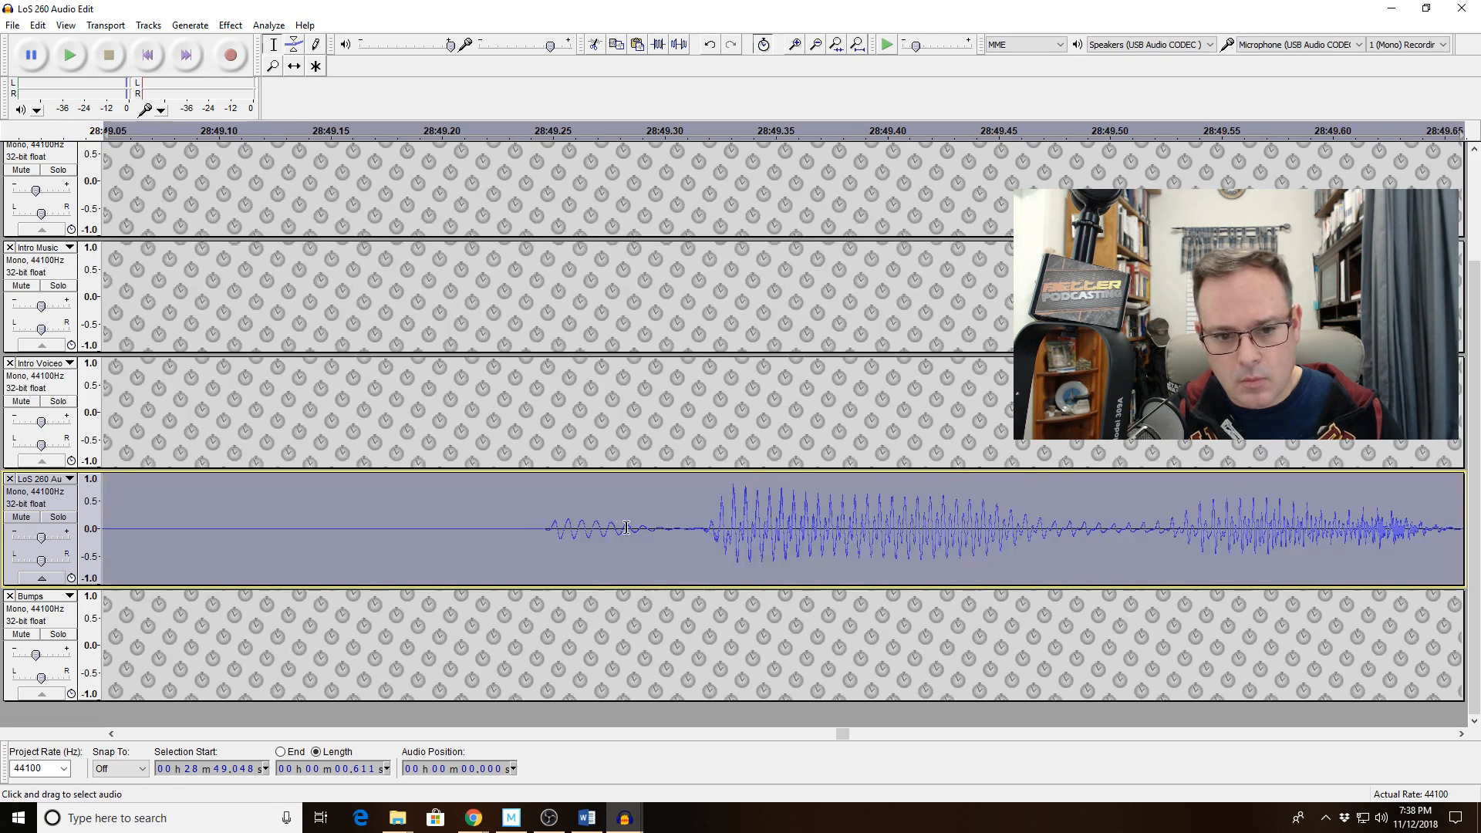
{"action": "left_click_drag", "start_coordinate": [534, 531], "coordinate": [683, 538]}
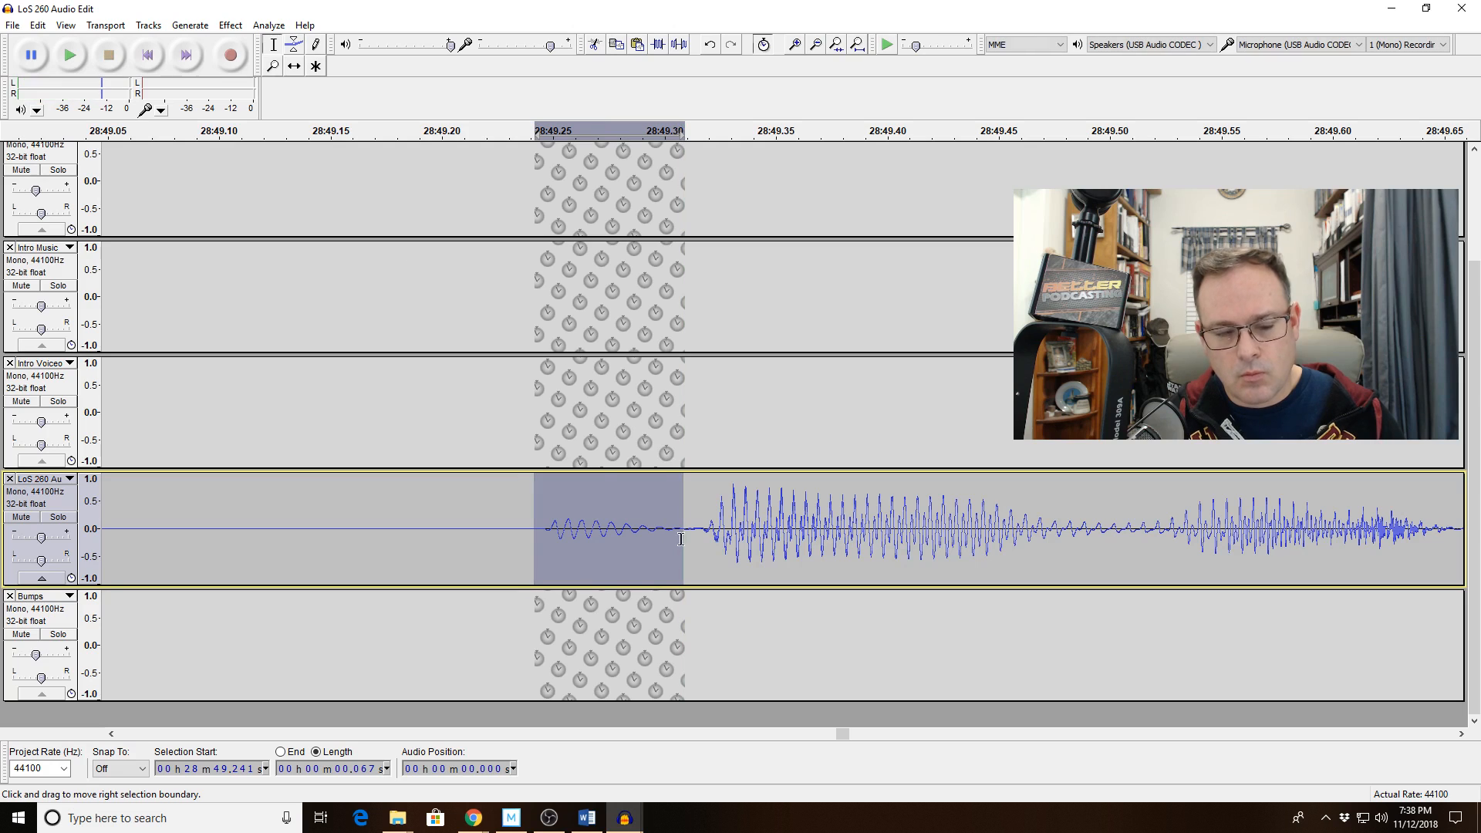
{"action": "left_click", "coordinate": [230, 25]}
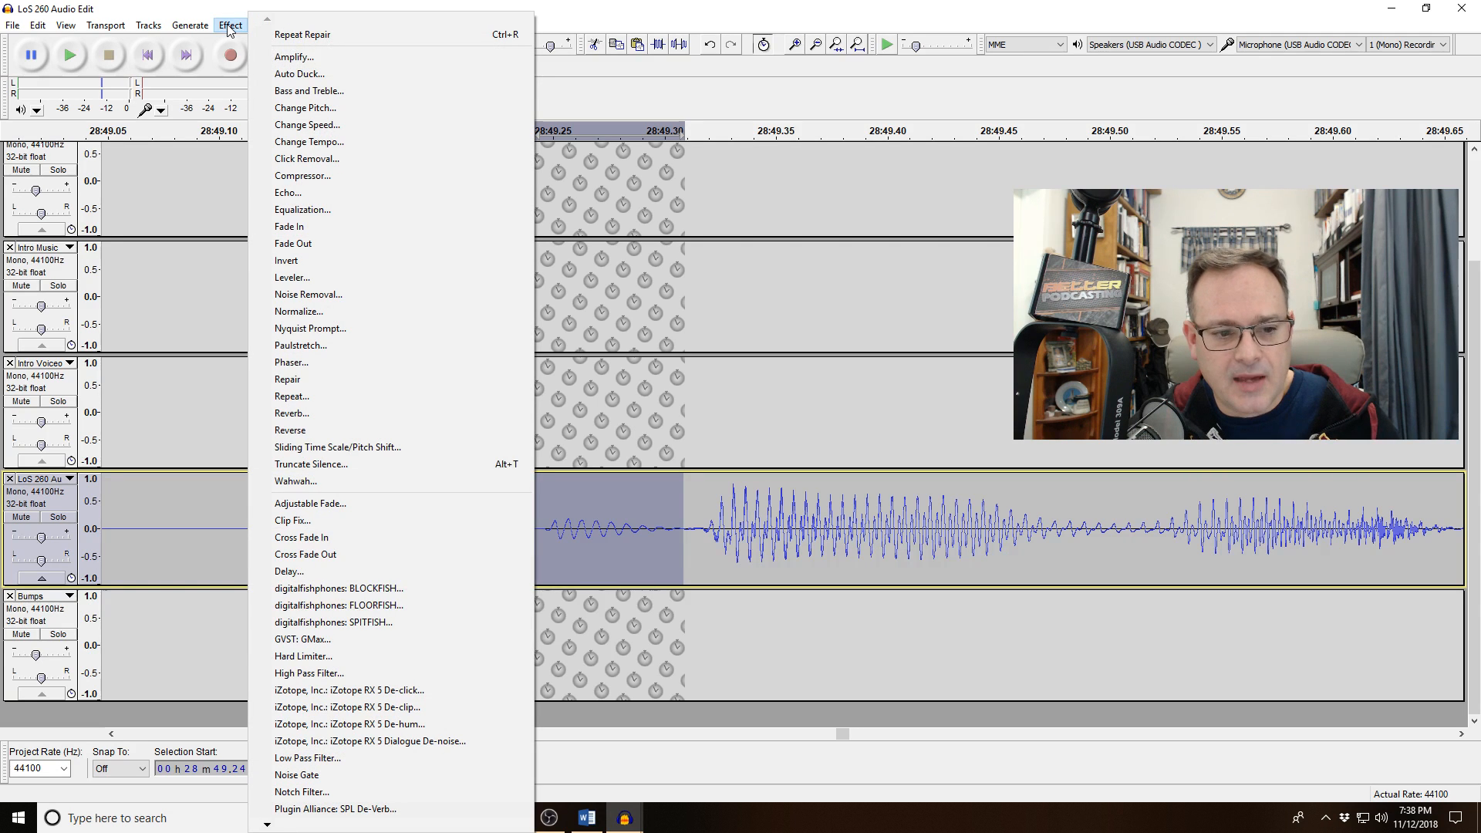
{"action": "left_click", "coordinate": [367, 210]}
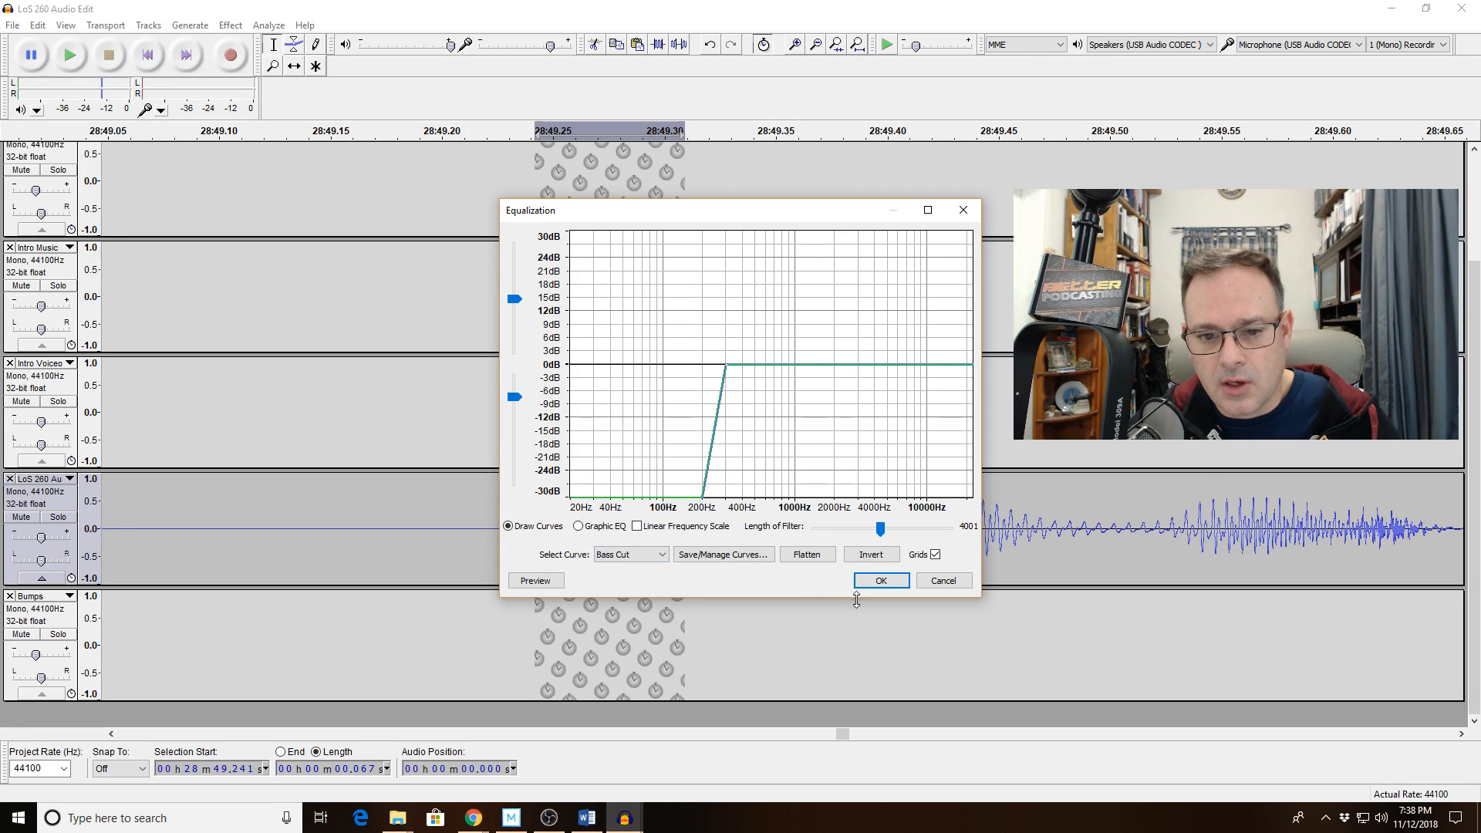
{"action": "left_click", "coordinate": [880, 582]}
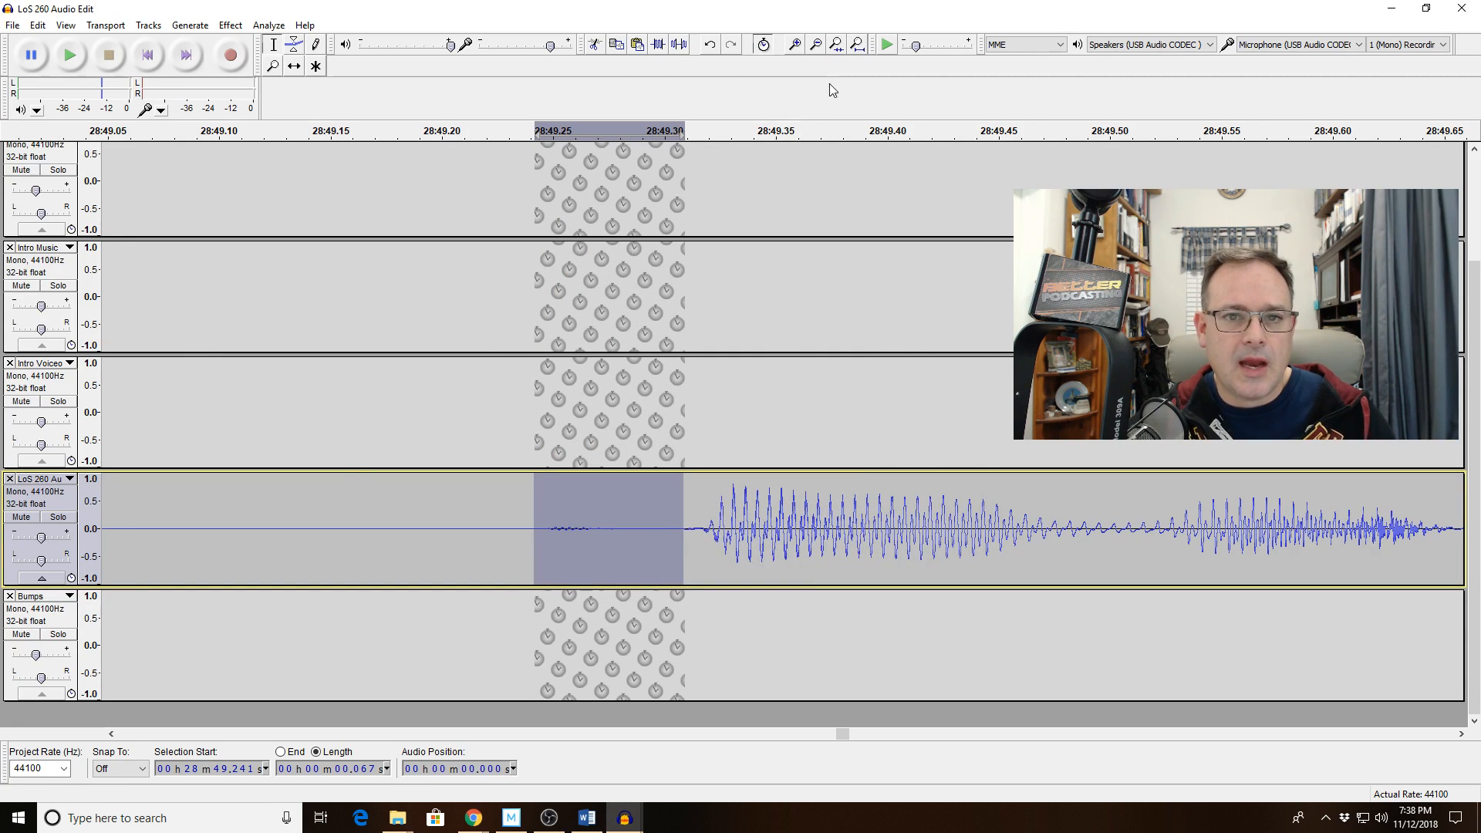
Play from 28:48.434 and again from 28:47.434 to check the equalized spot near 28:49.24.
{"action": "left_click", "coordinate": [820, 48]}
{"action": "left_click", "coordinate": [270, 388]}
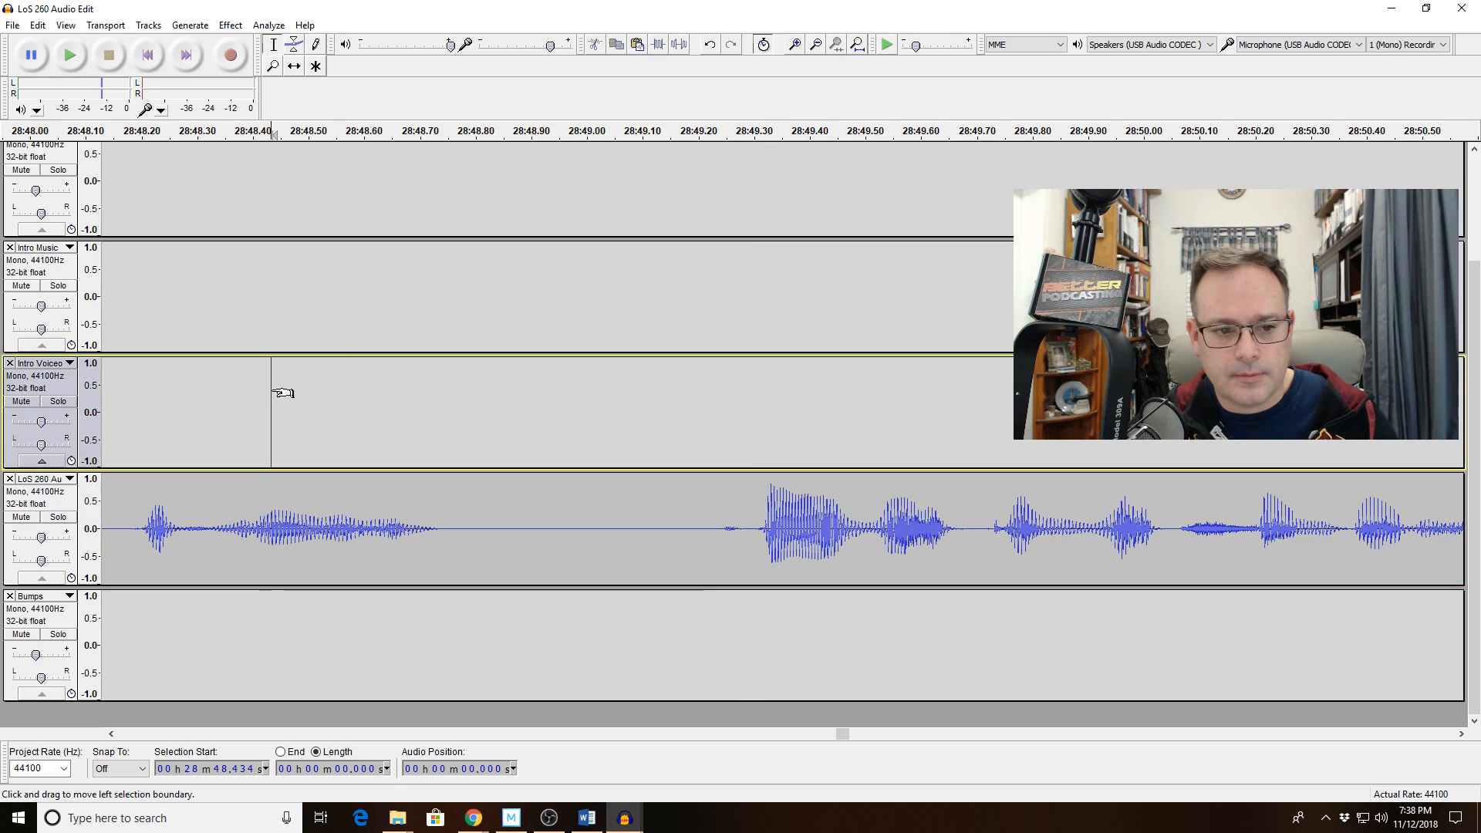
{"action": "key", "text": "space"}
{"action": "key", "text": "space"}
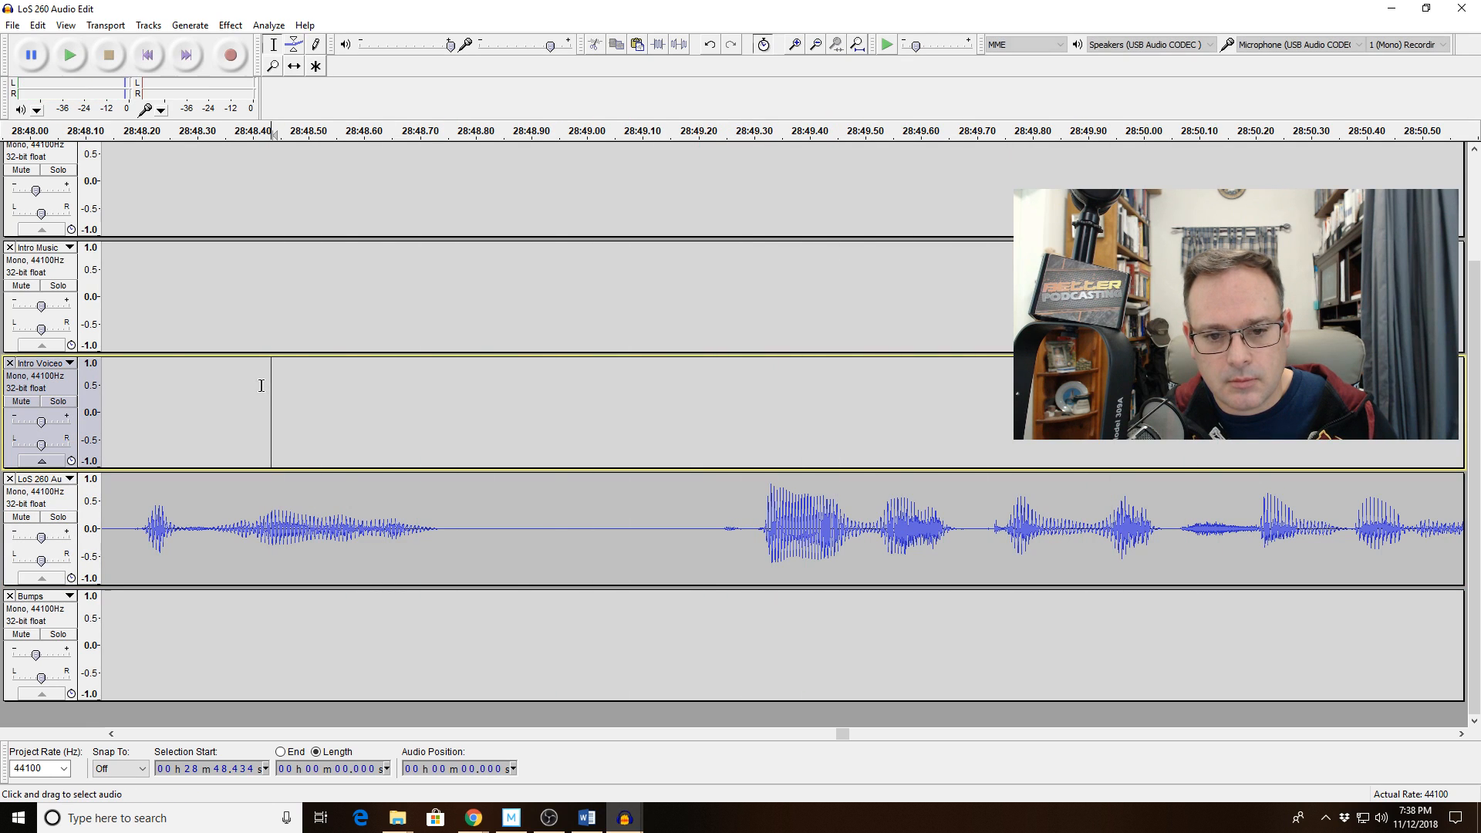
{"action": "left_click", "coordinate": [816, 46]}
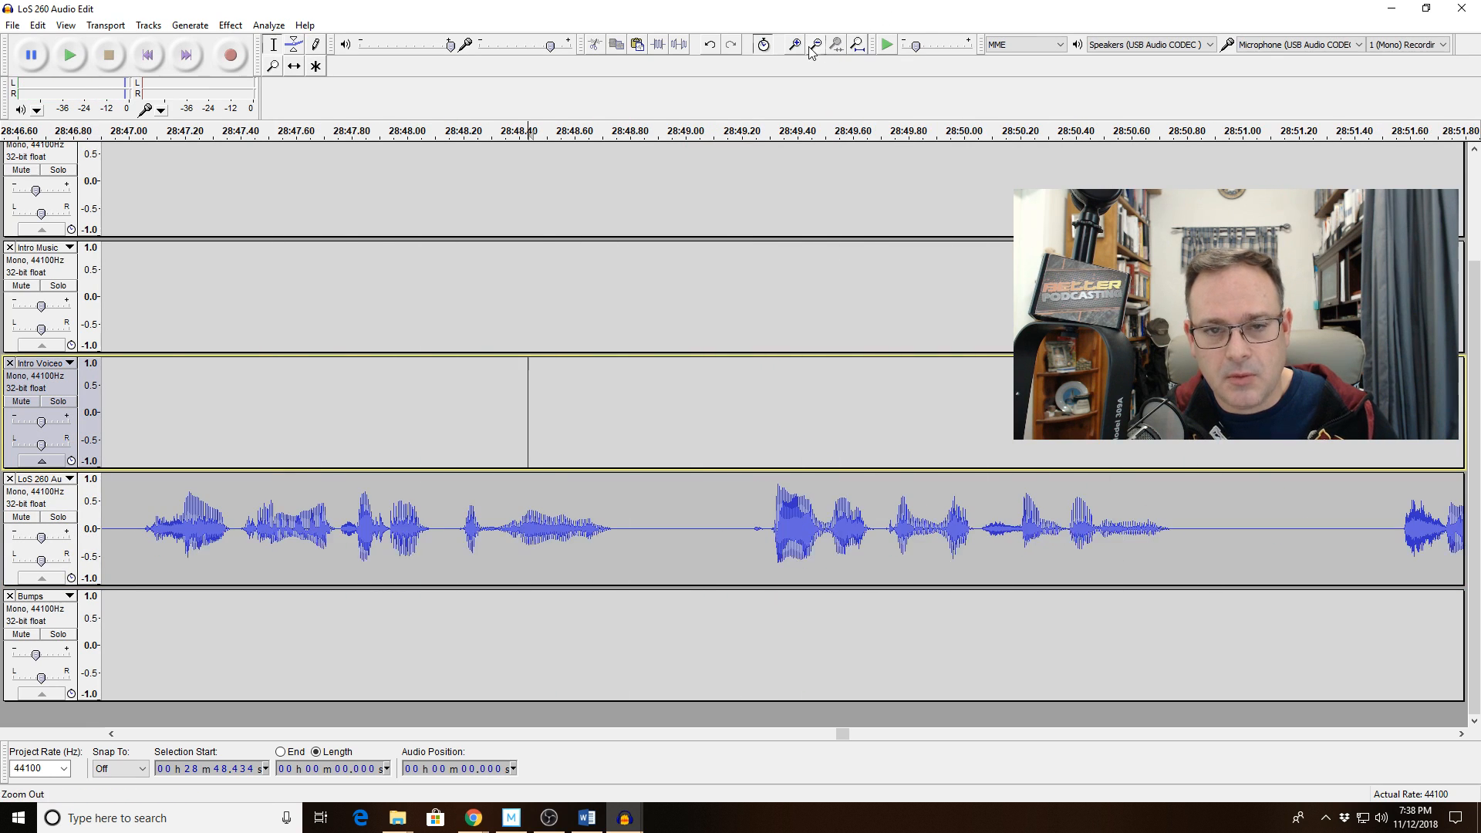
{"action": "left_click", "coordinate": [249, 412]}
{"action": "key", "text": "space"}
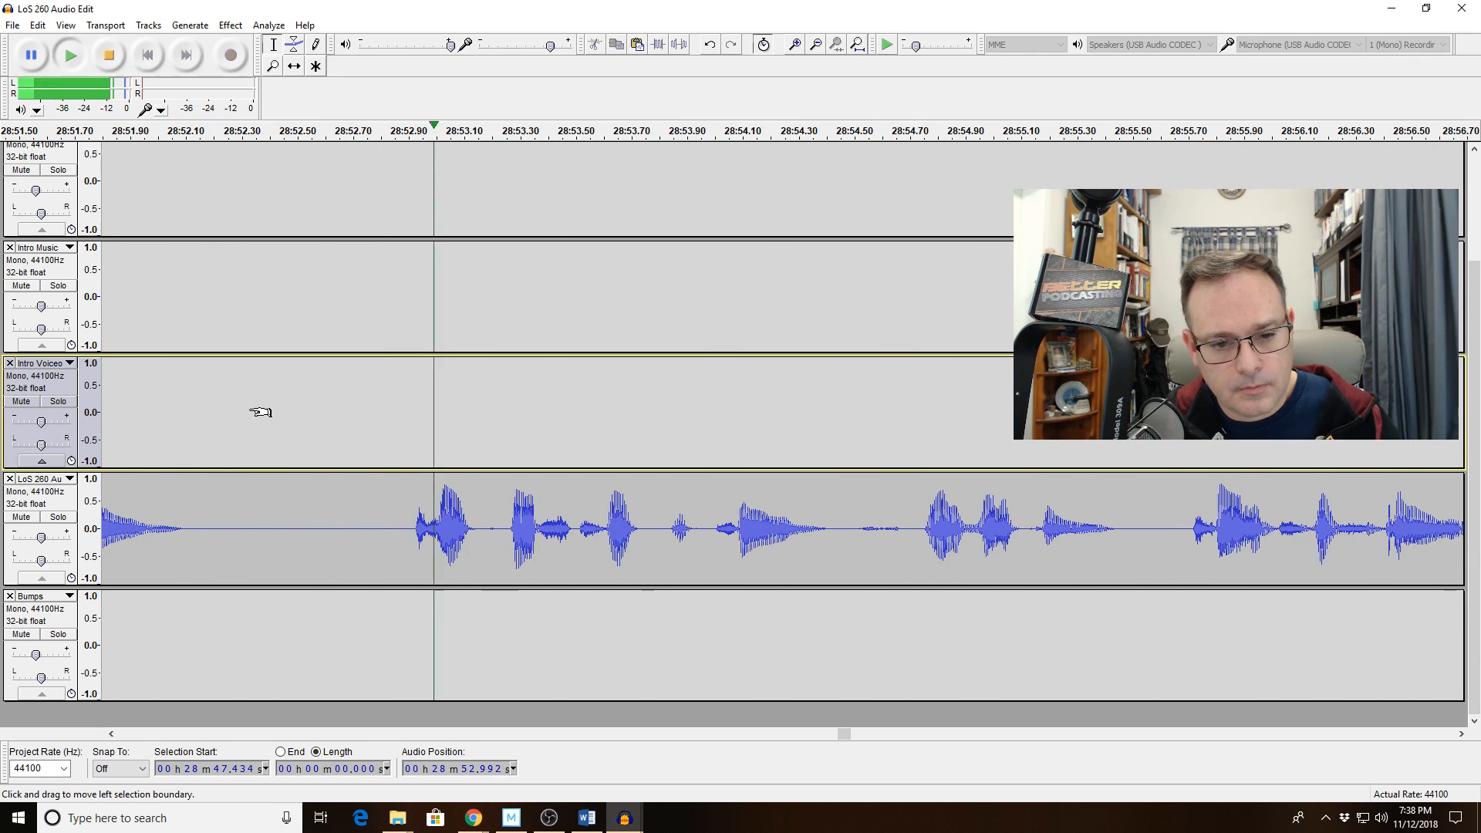
Listen on to about 28:57 and delete the 0.032 s noise starting at 28:57.634 in the LoS 260 Audio track.
{"action": "left_click", "coordinate": [815, 46]}
{"action": "left_click", "coordinate": [816, 46]}
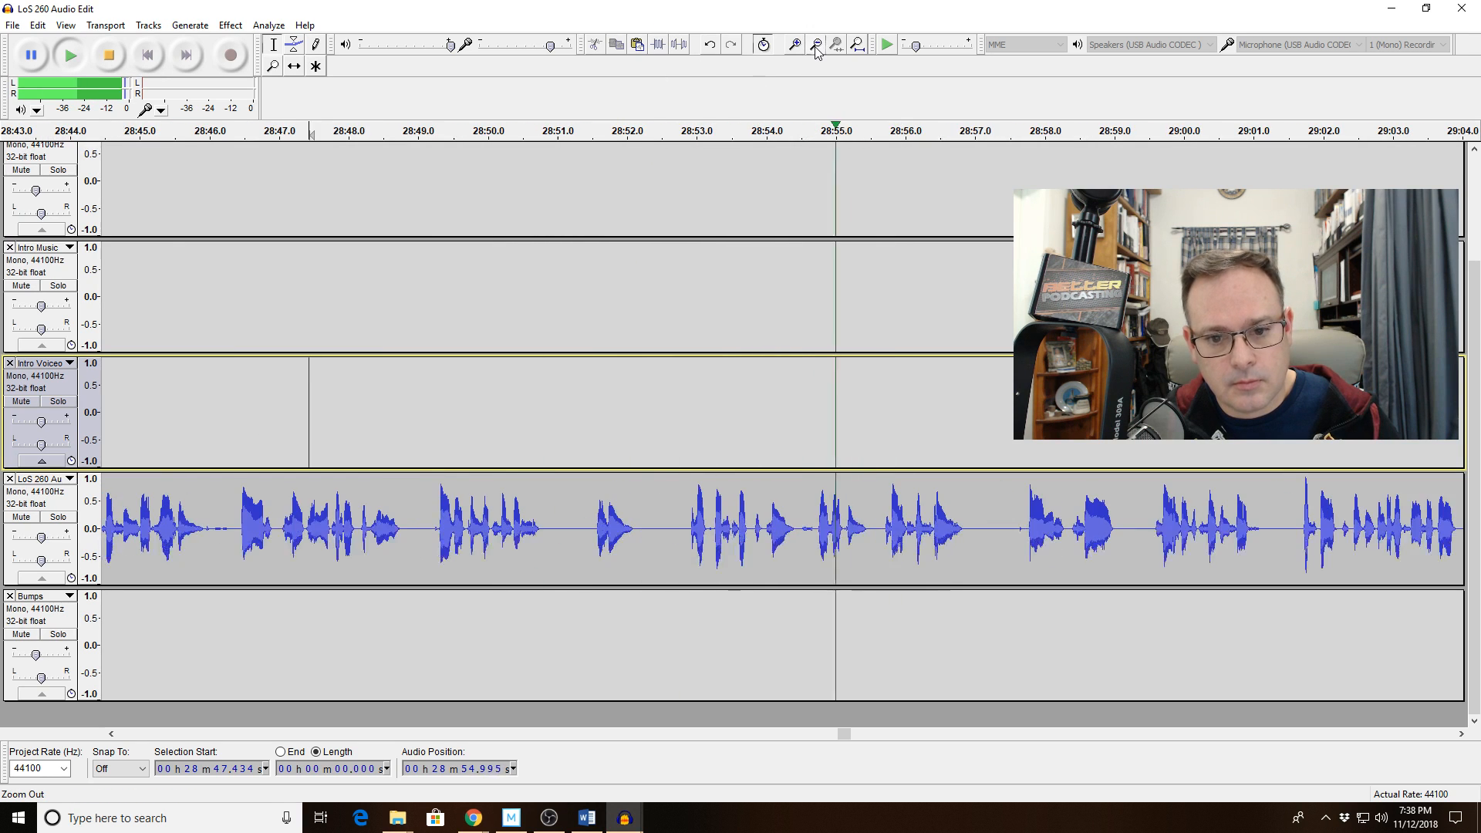
{"action": "left_click", "coordinate": [815, 46]}
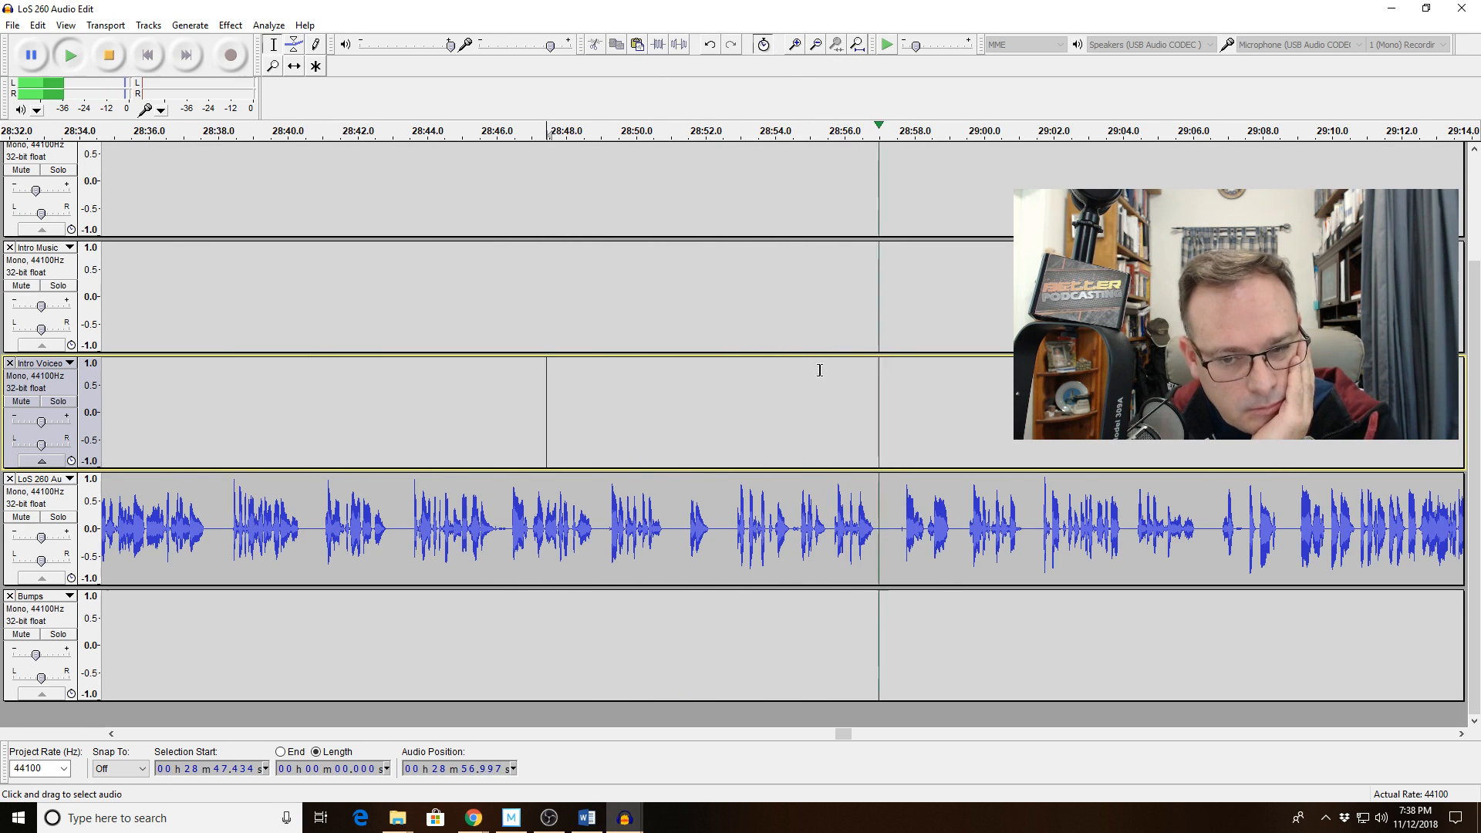
{"action": "left_click_drag", "start_coordinate": [890, 529], "coordinate": [936, 528]}
{"action": "key", "text": "space"}
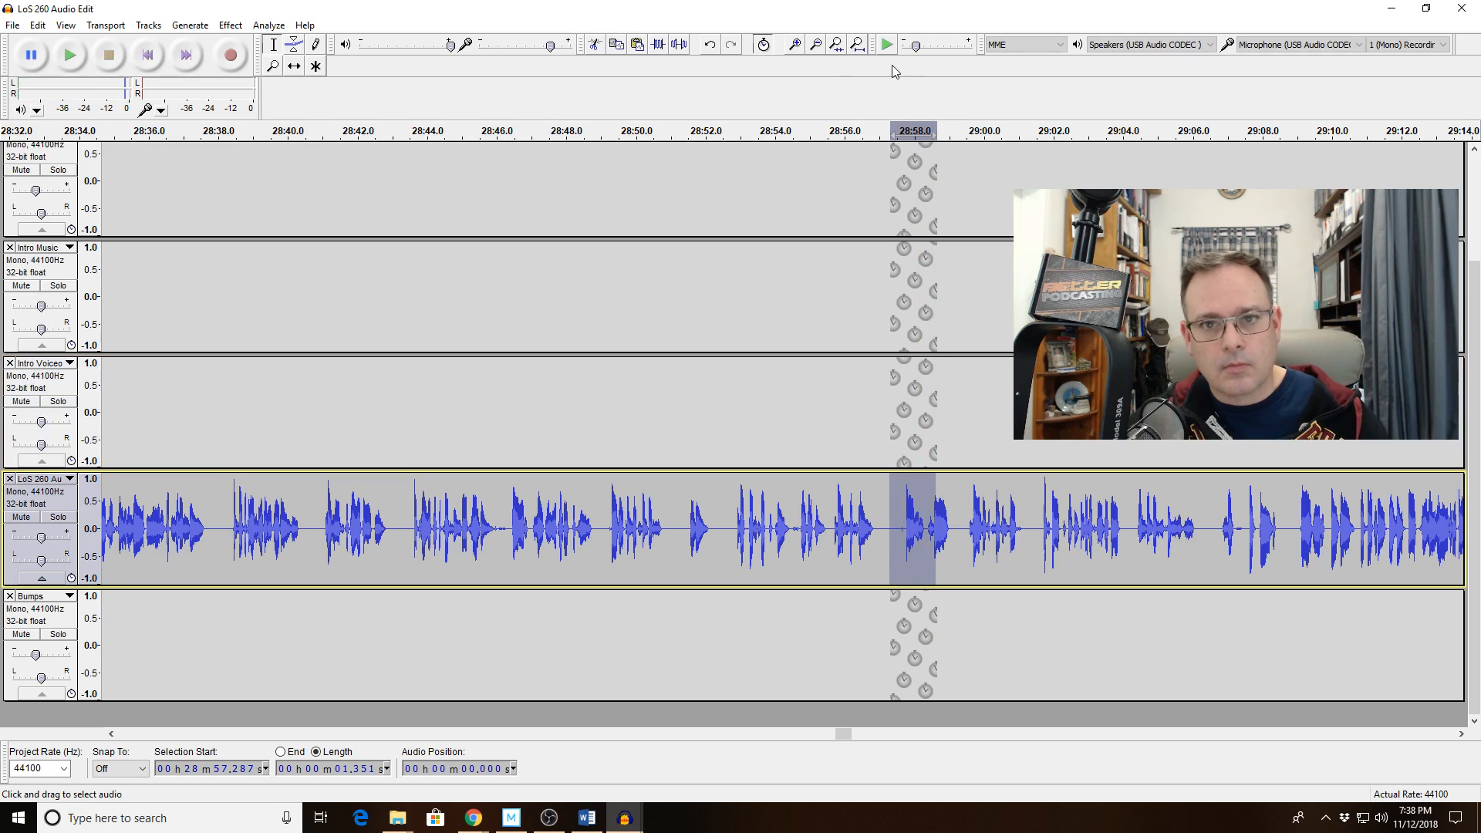
{"action": "left_click", "coordinate": [836, 44]}
{"action": "left_click", "coordinate": [454, 530]}
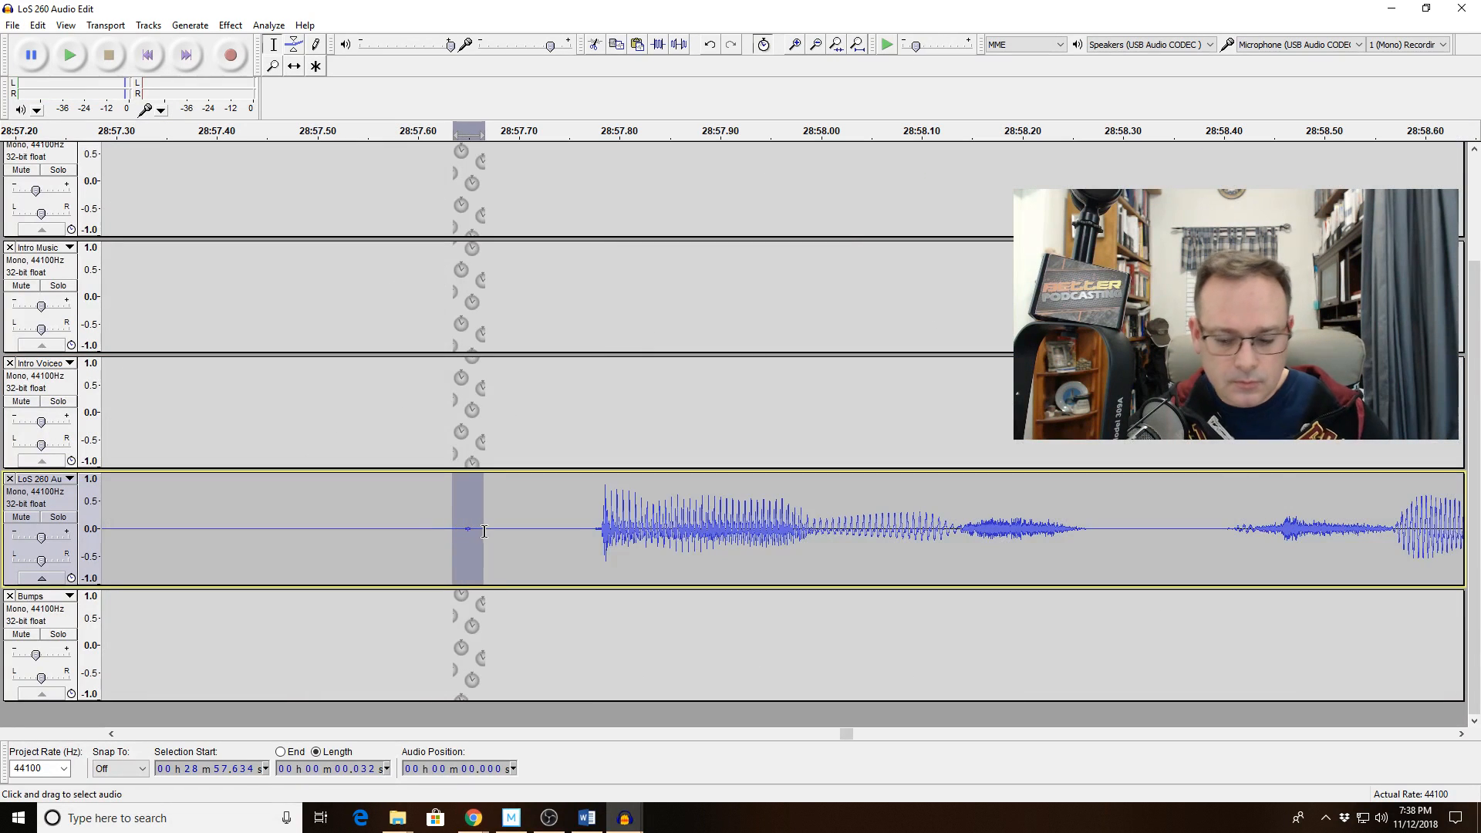
{"action": "left_click", "coordinate": [814, 47]}
{"action": "left_click", "coordinate": [815, 46]}
{"action": "left_click", "coordinate": [814, 46]}
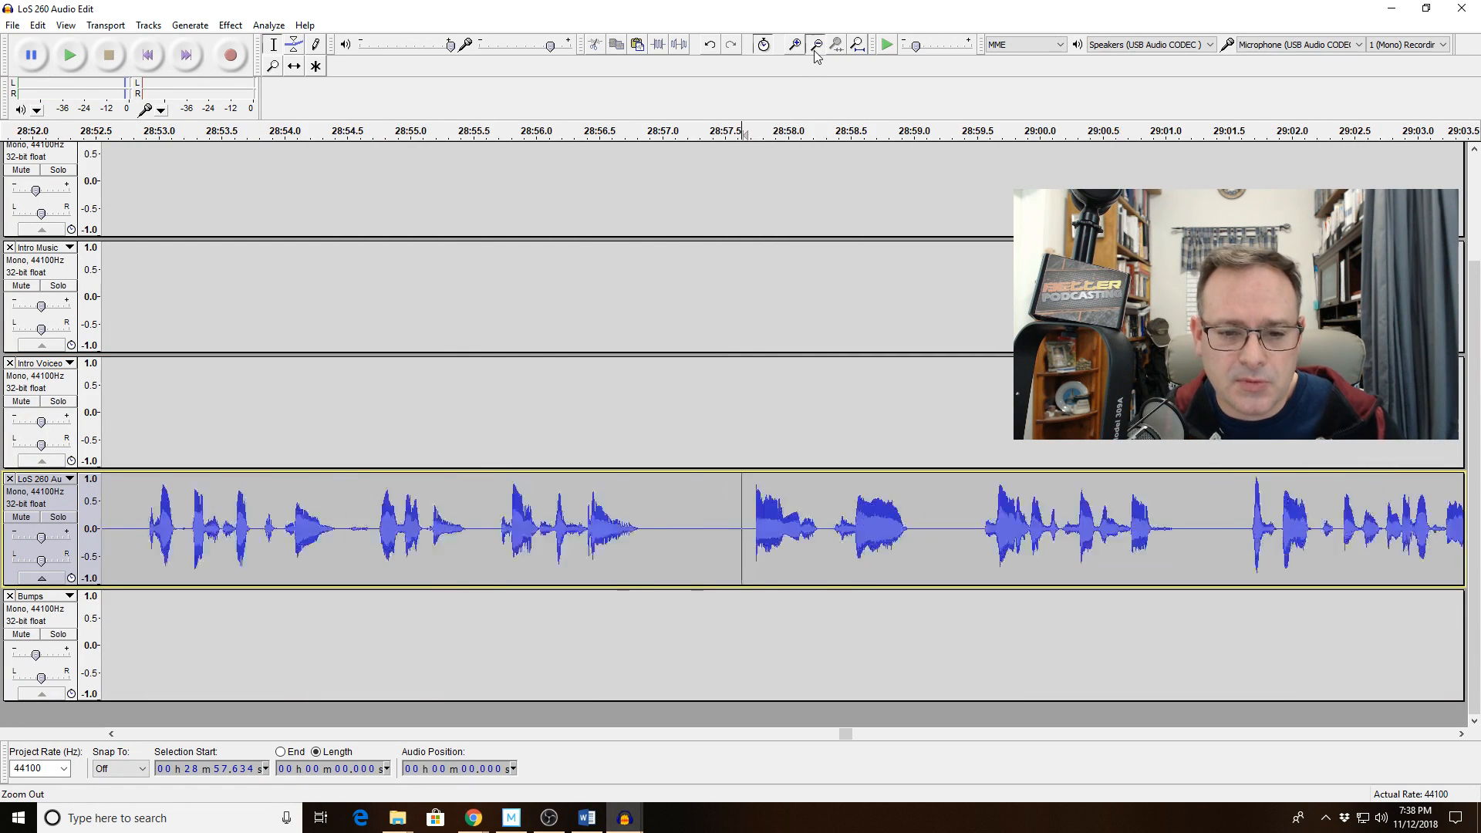
{"action": "left_click", "coordinate": [815, 47]}
{"action": "left_click", "coordinate": [815, 46]}
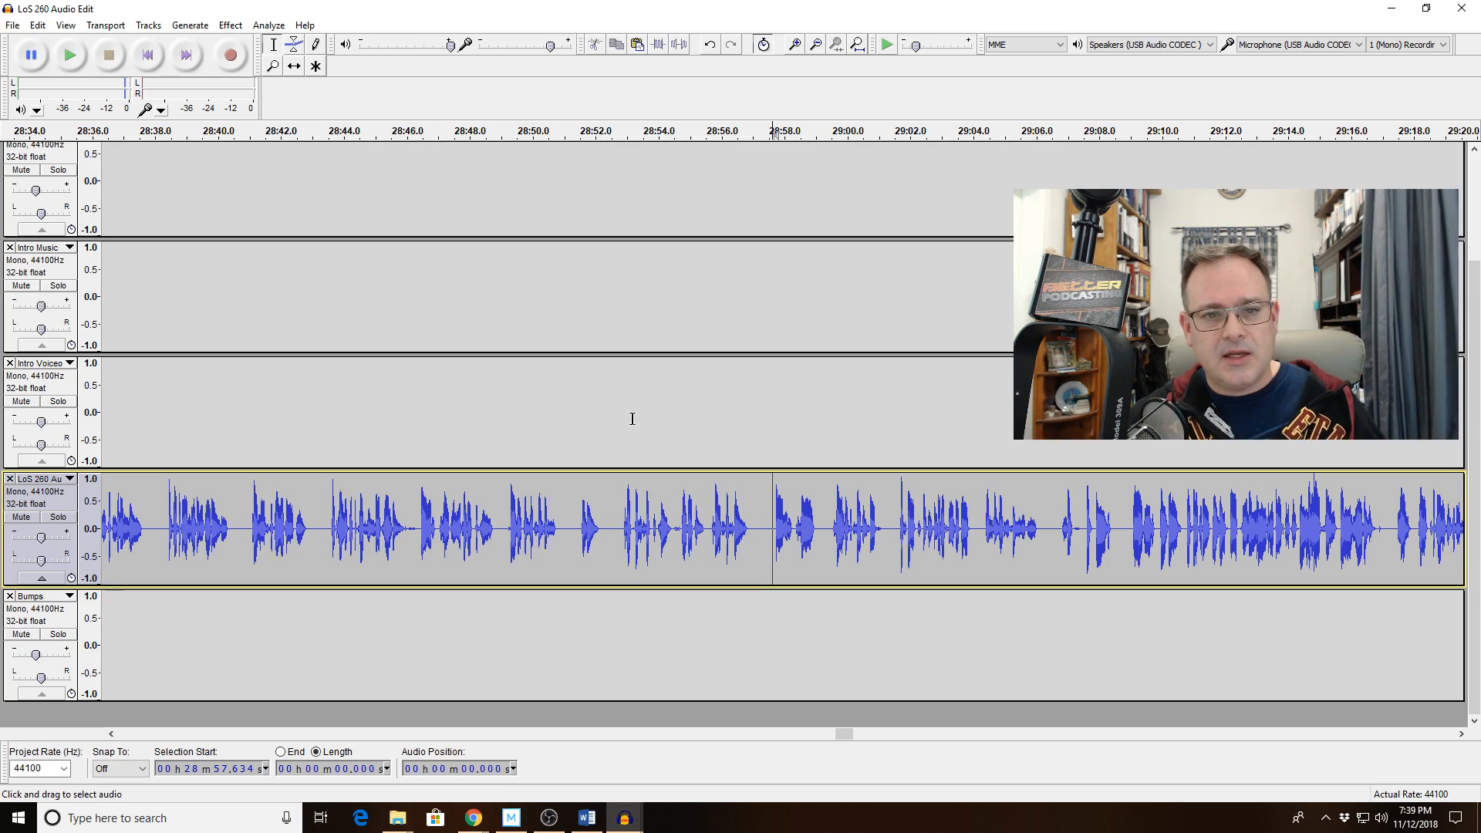
Play from 28:52.665 to check the join near 28:57 and locate the end of the current audio section at 36:38.107.
{"action": "left_click", "coordinate": [660, 430]}
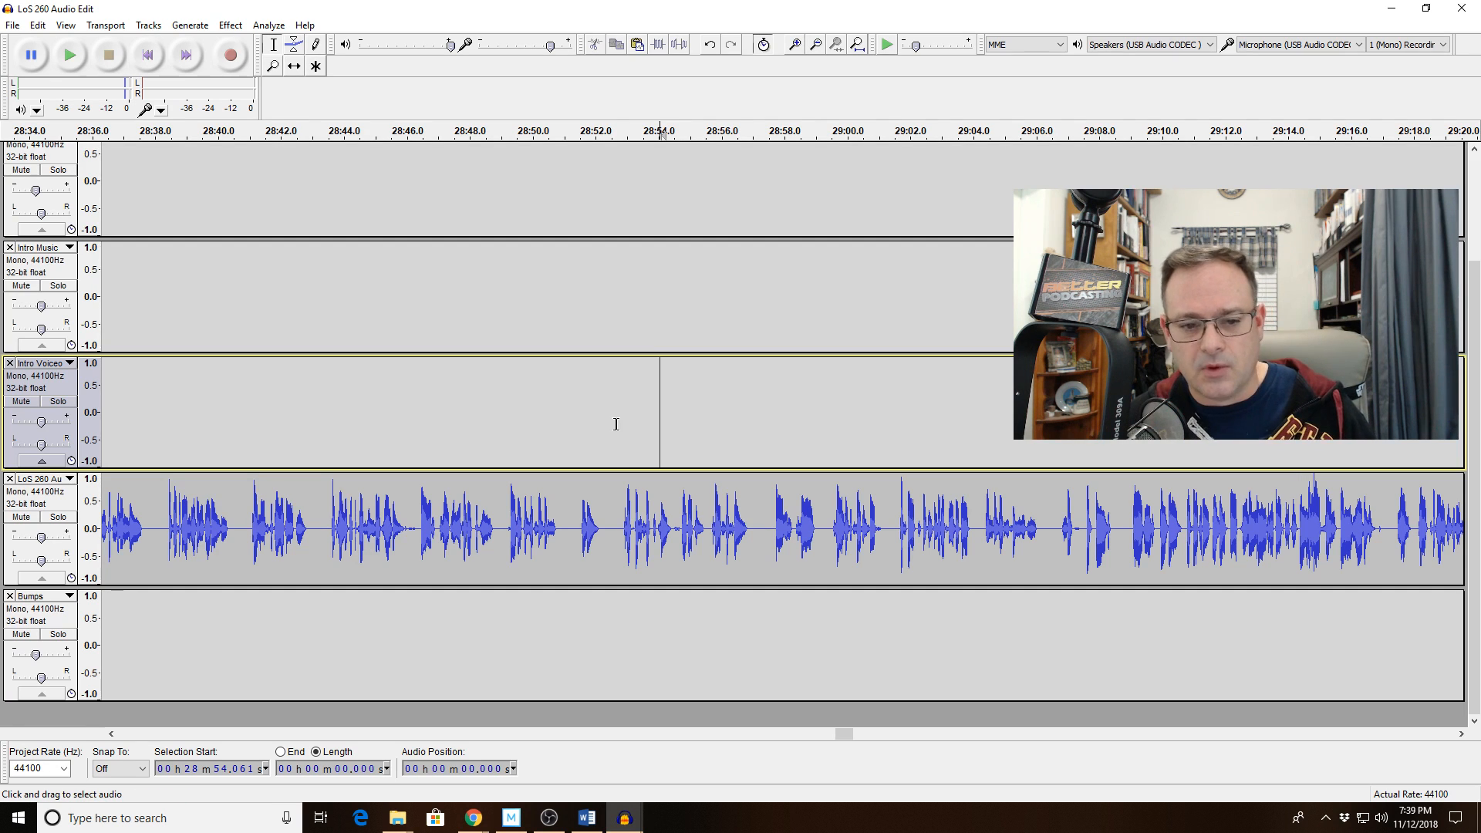
{"action": "key", "text": "space"}
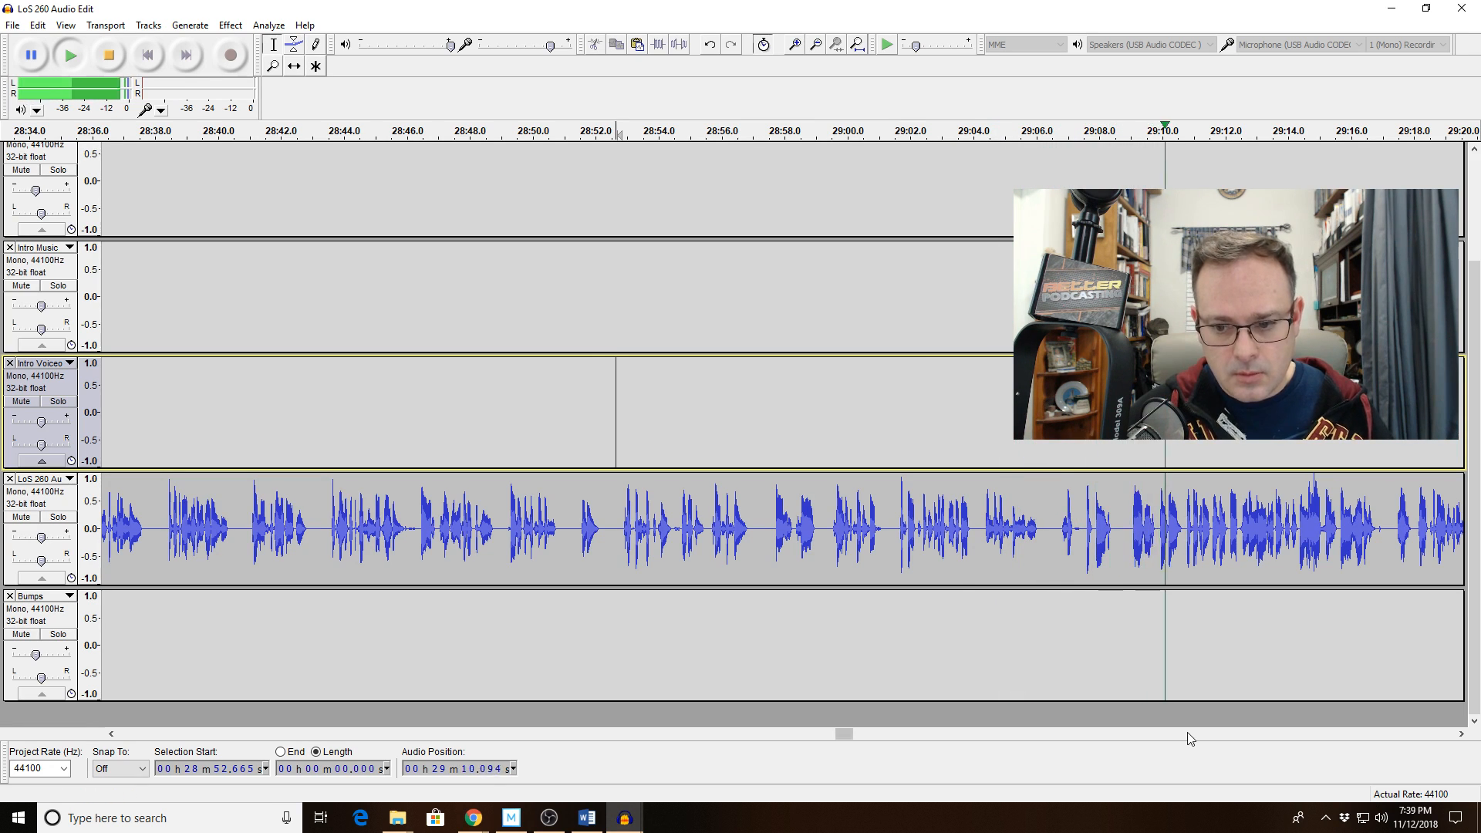
{"action": "left_click", "coordinate": [814, 47]}
{"action": "left_click", "coordinate": [814, 46]}
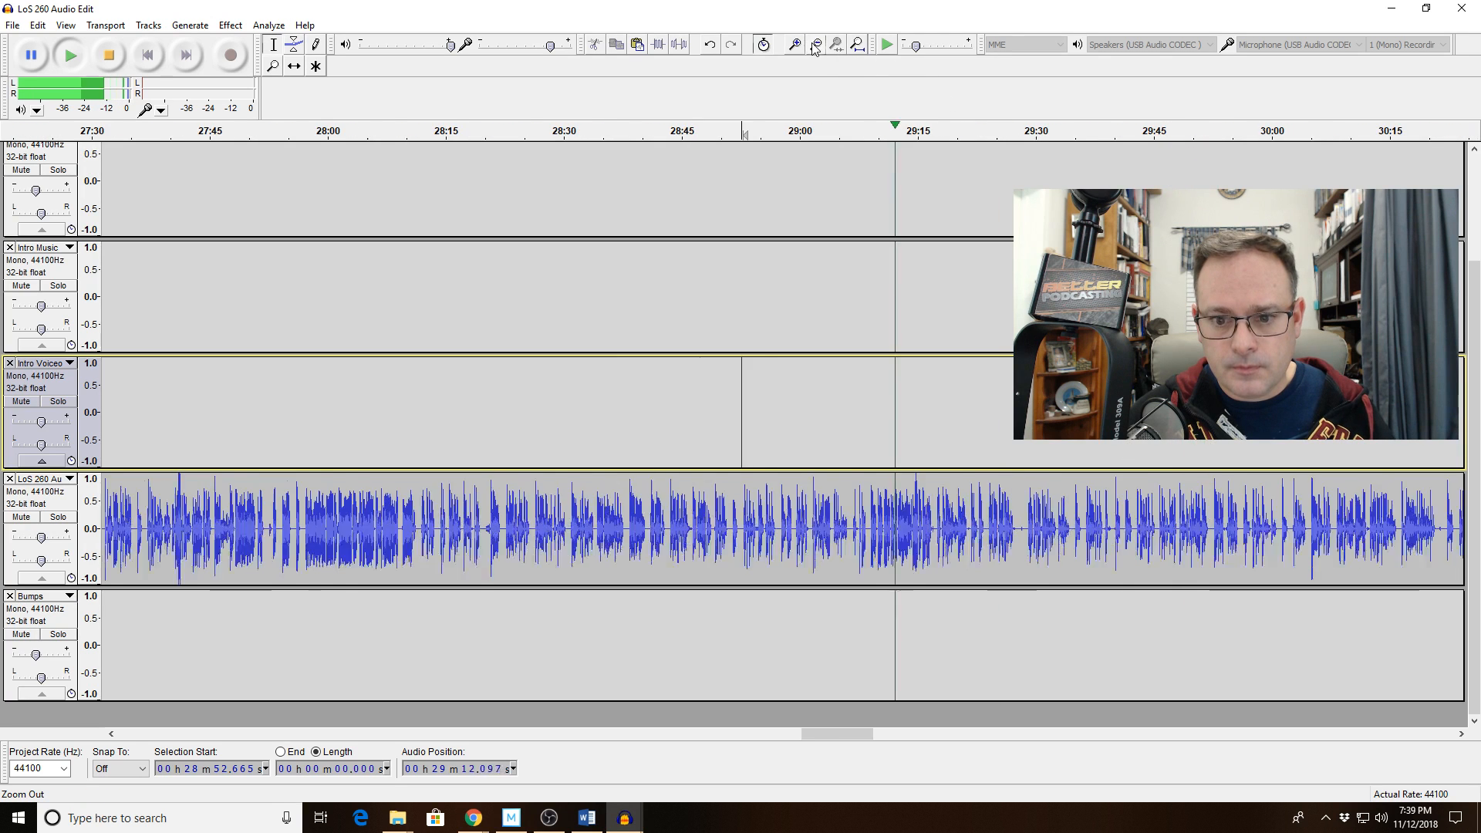
{"action": "left_click", "coordinate": [815, 46]}
{"action": "left_click", "coordinate": [815, 47]}
{"action": "left_click", "coordinate": [814, 47]}
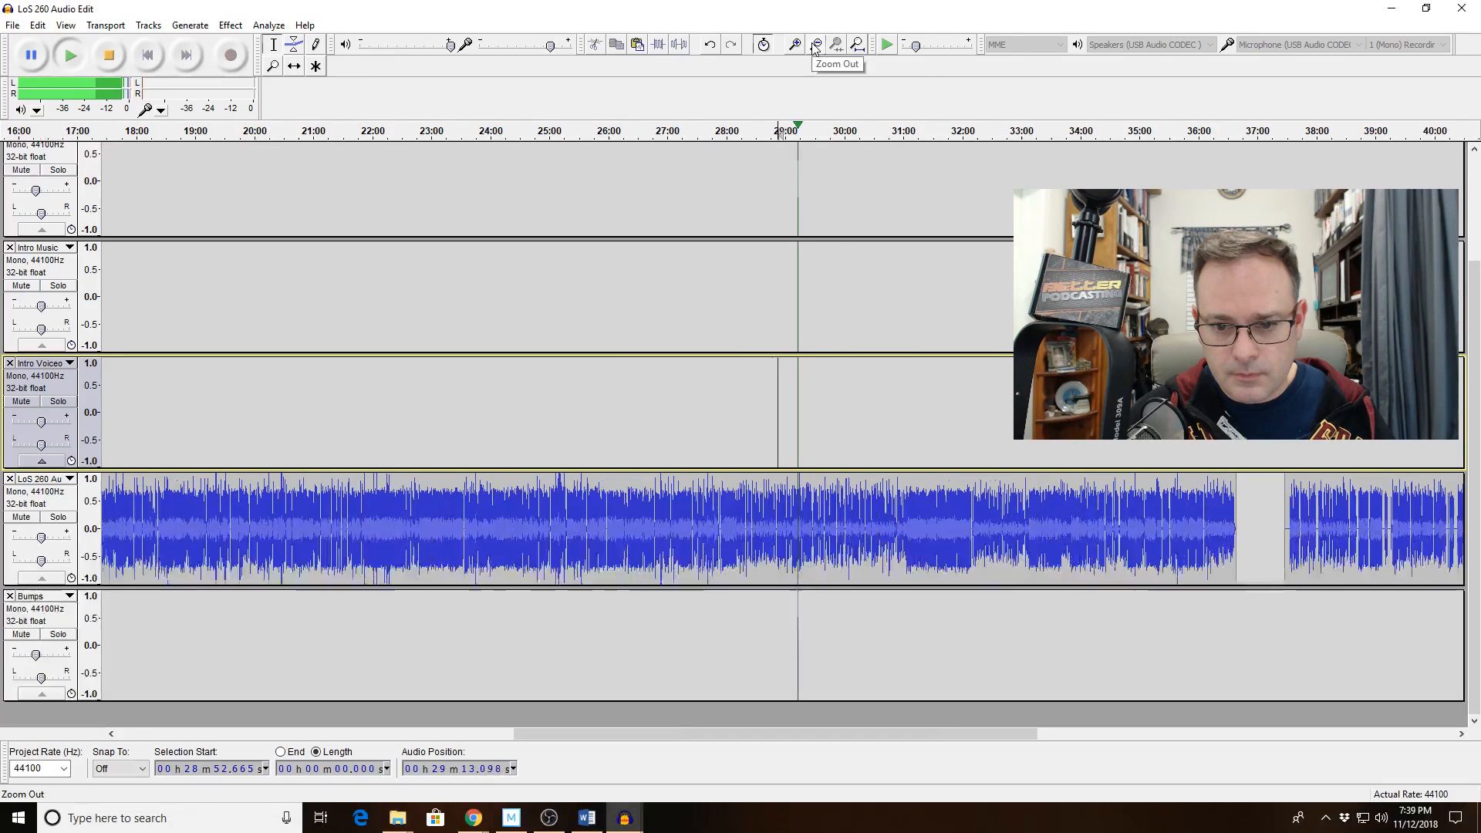
{"action": "left_click", "coordinate": [1235, 483]}
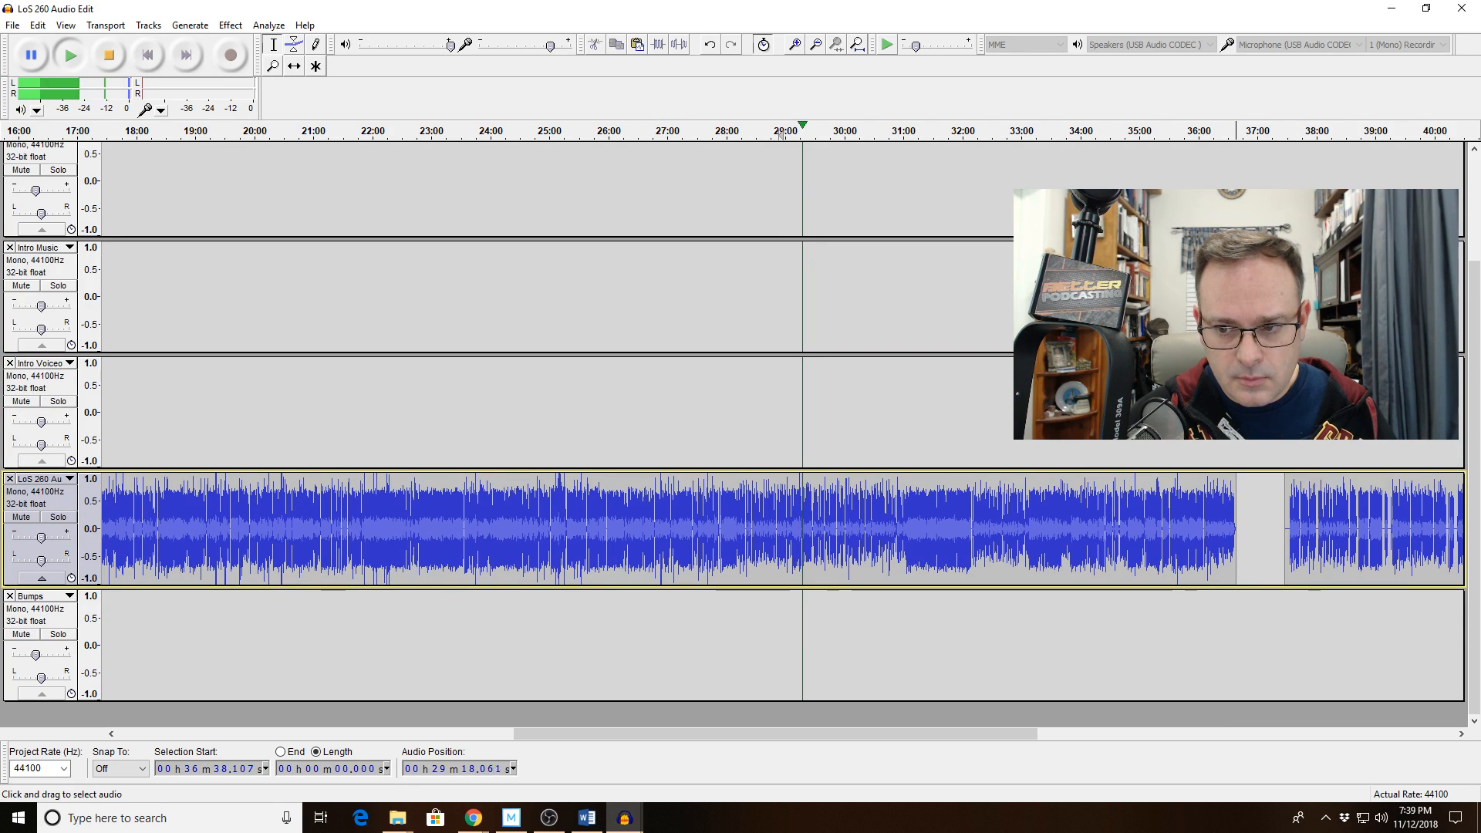
{"action": "left_click", "coordinate": [1237, 441]}
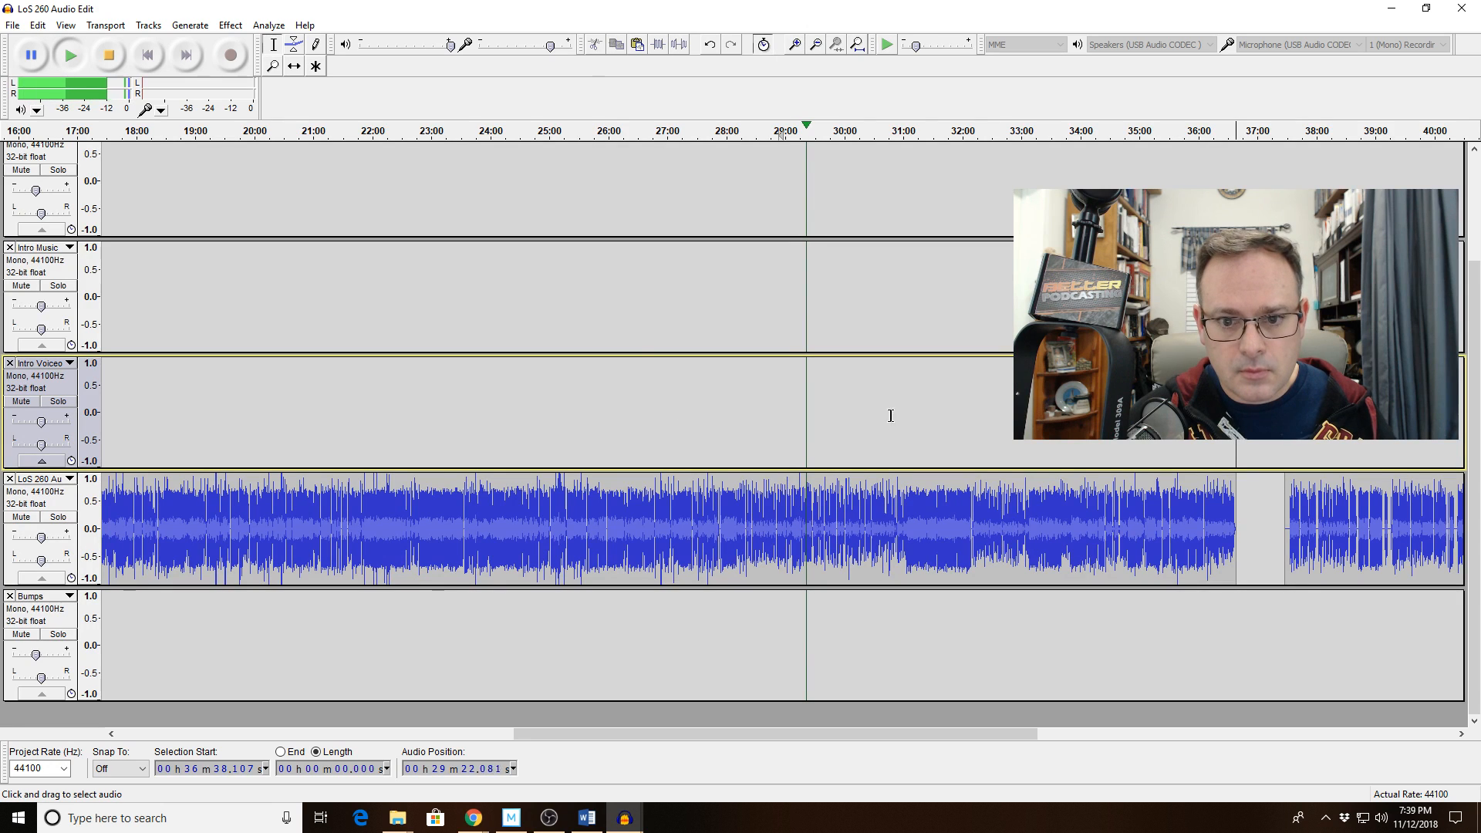
Delete the 1.139 s of stray speech starting at 29:24.055 in the LoS 260 Audio track.
{"action": "left_click", "coordinate": [793, 47]}
{"action": "left_click", "coordinate": [793, 46]}
{"action": "left_click", "coordinate": [793, 47]}
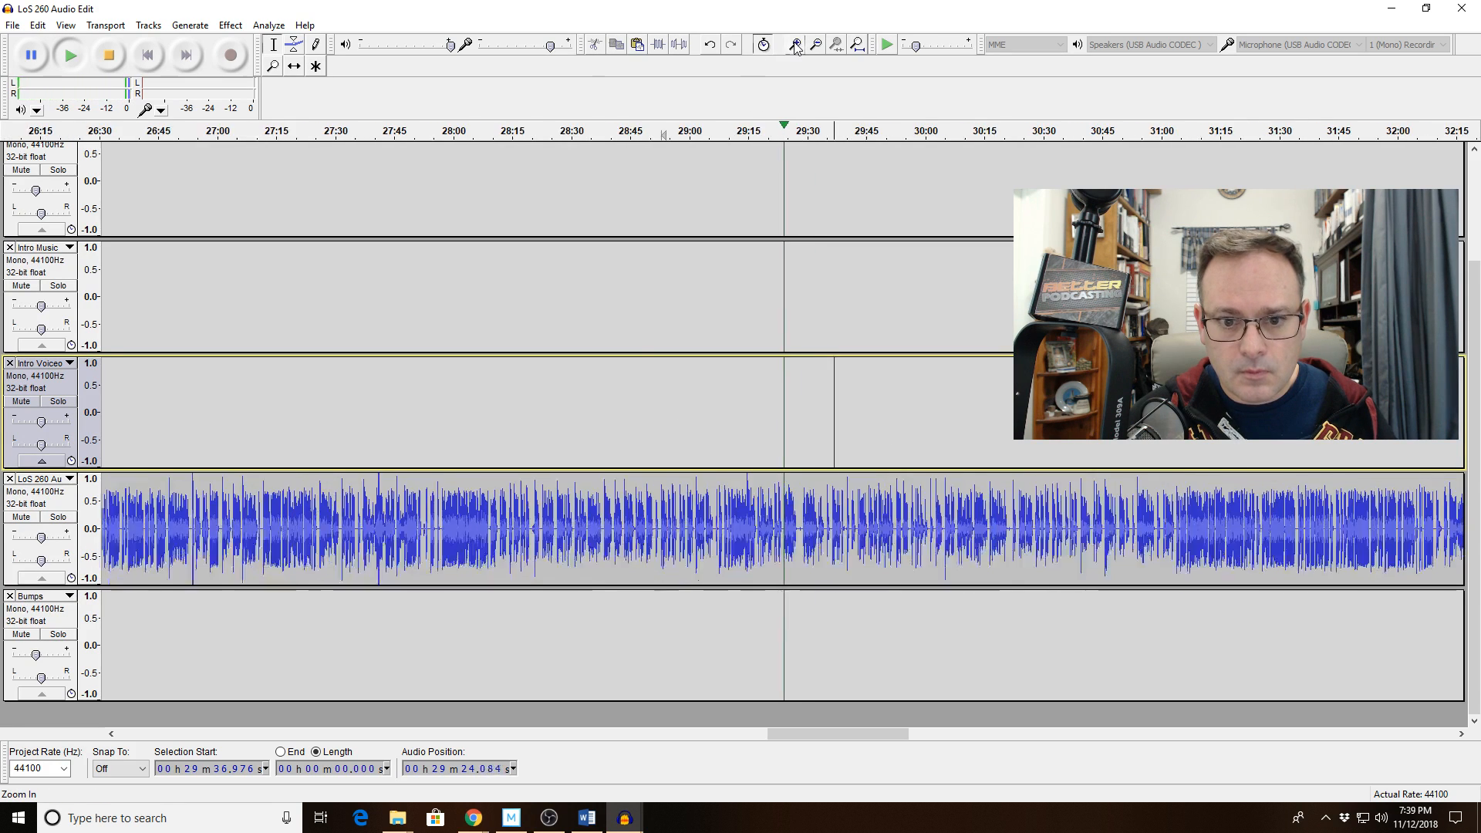
{"action": "left_click", "coordinate": [793, 47]}
{"action": "left_click", "coordinate": [792, 46]}
{"action": "left_click", "coordinate": [793, 46]}
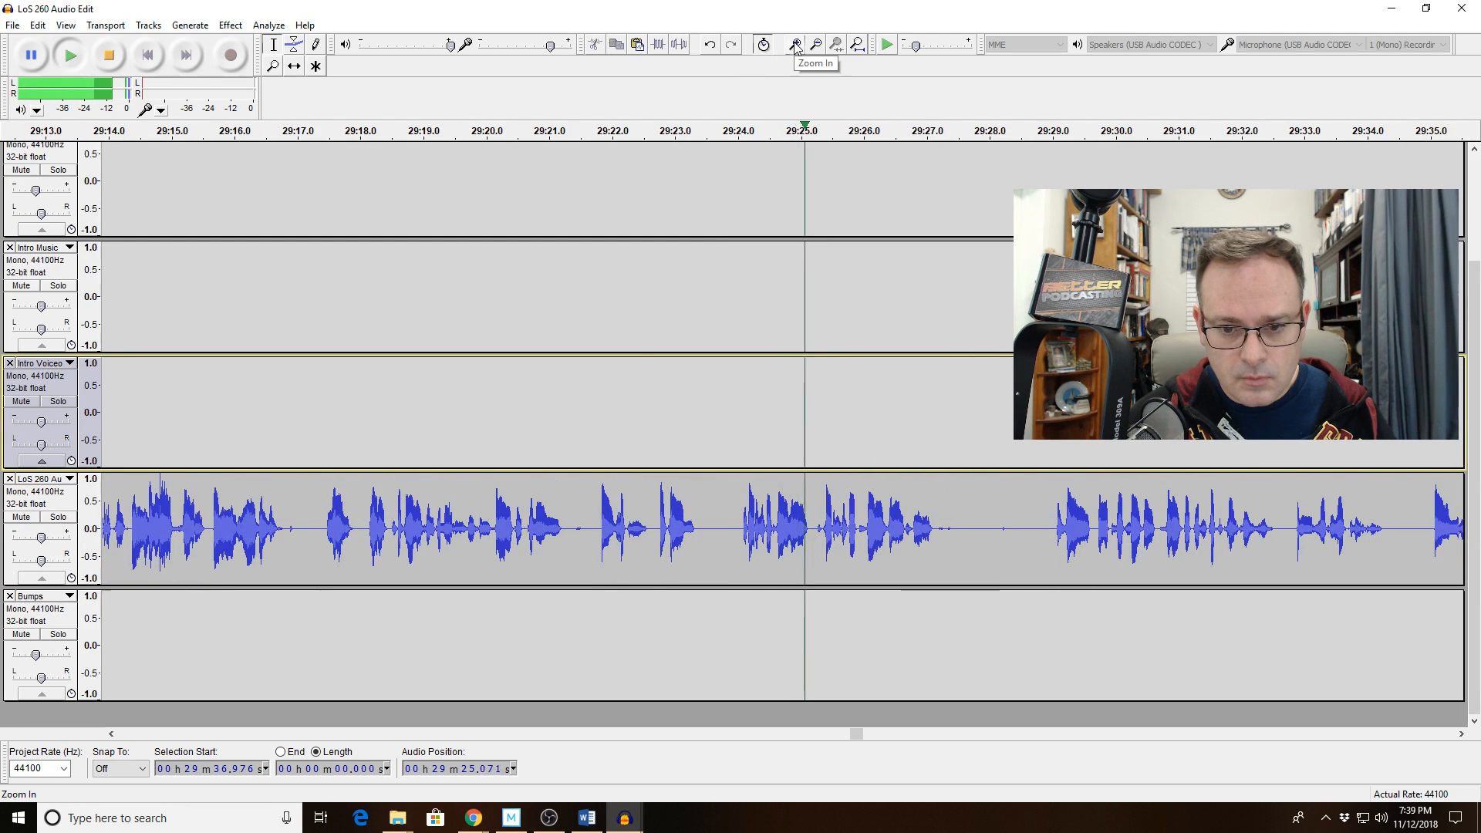
{"action": "left_click", "coordinate": [743, 524]}
{"action": "key", "text": "space"}
{"action": "key", "text": "space"}
{"action": "left_click_drag", "start_coordinate": [742, 524], "coordinate": [787, 542]}
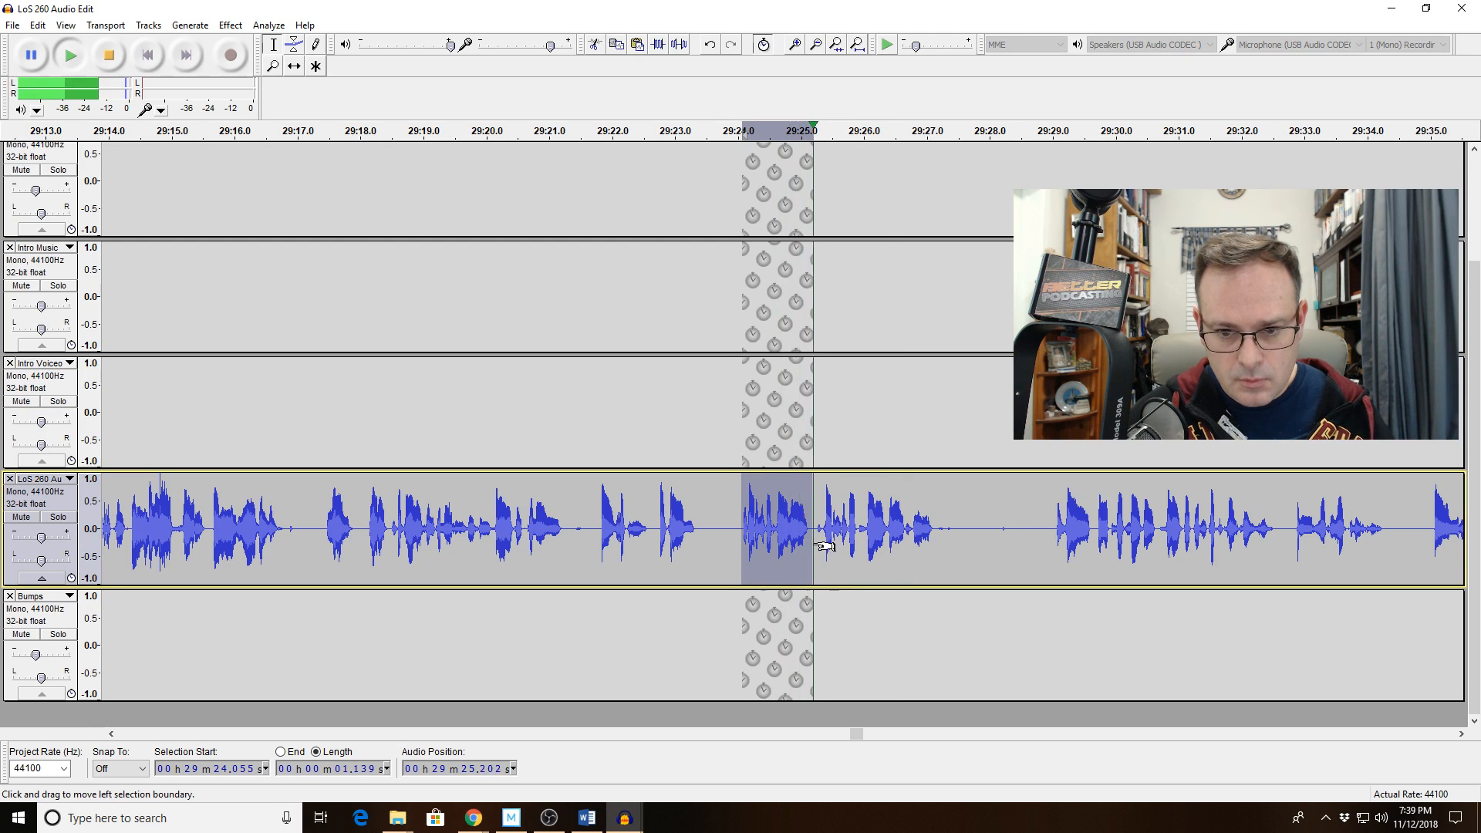
{"action": "key", "text": "space"}
{"action": "key", "text": "Delete"}
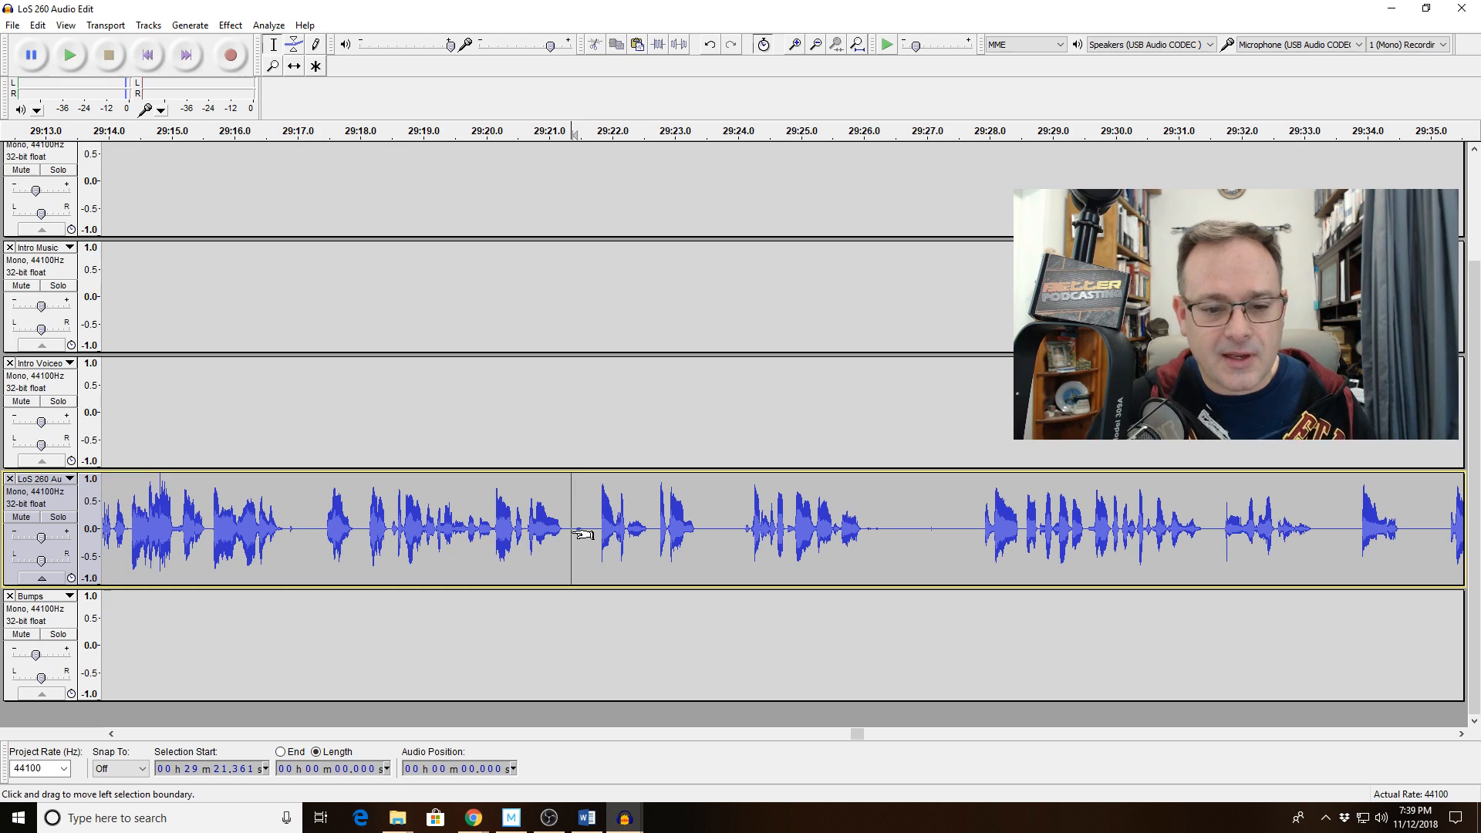
Play from 29:21.361 to check the join near 29:24 and listen on to about 29:28.
{"action": "key", "text": "space"}
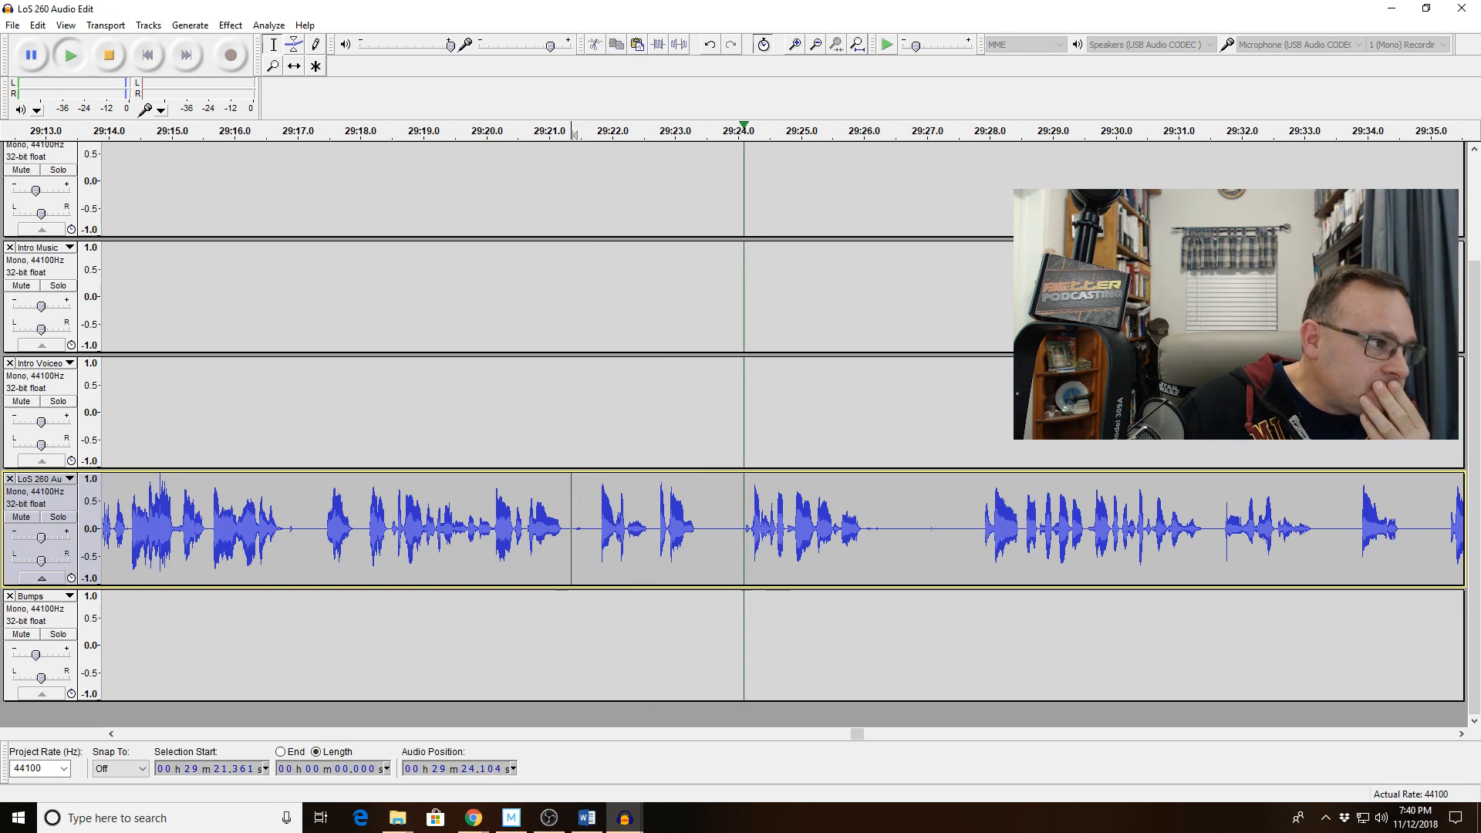
{"action": "key", "text": "alt+Tab"}
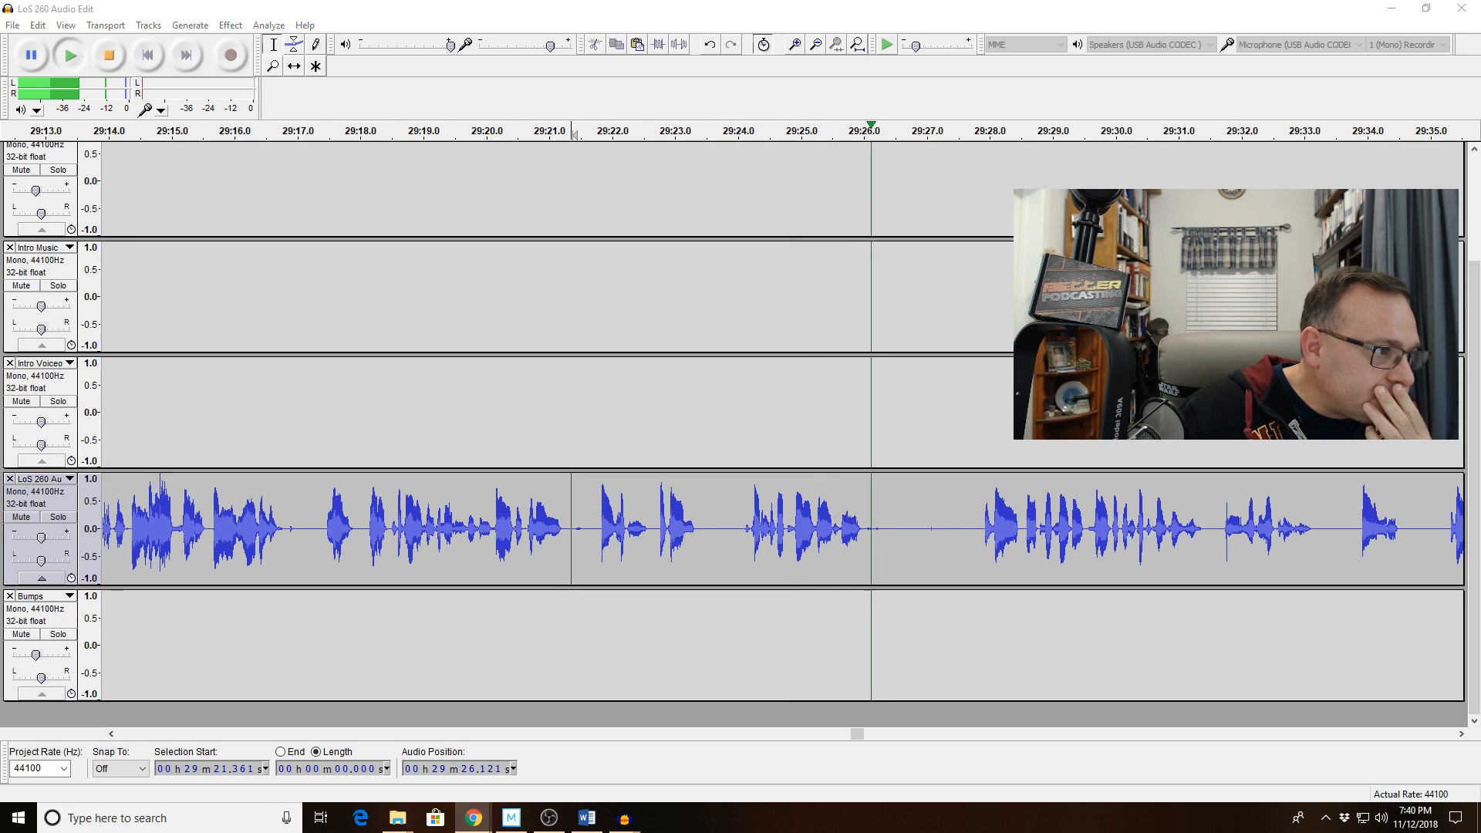
{"action": "scroll", "coordinate": [853, 420], "scroll_direction": "up", "scroll_amount": 3}
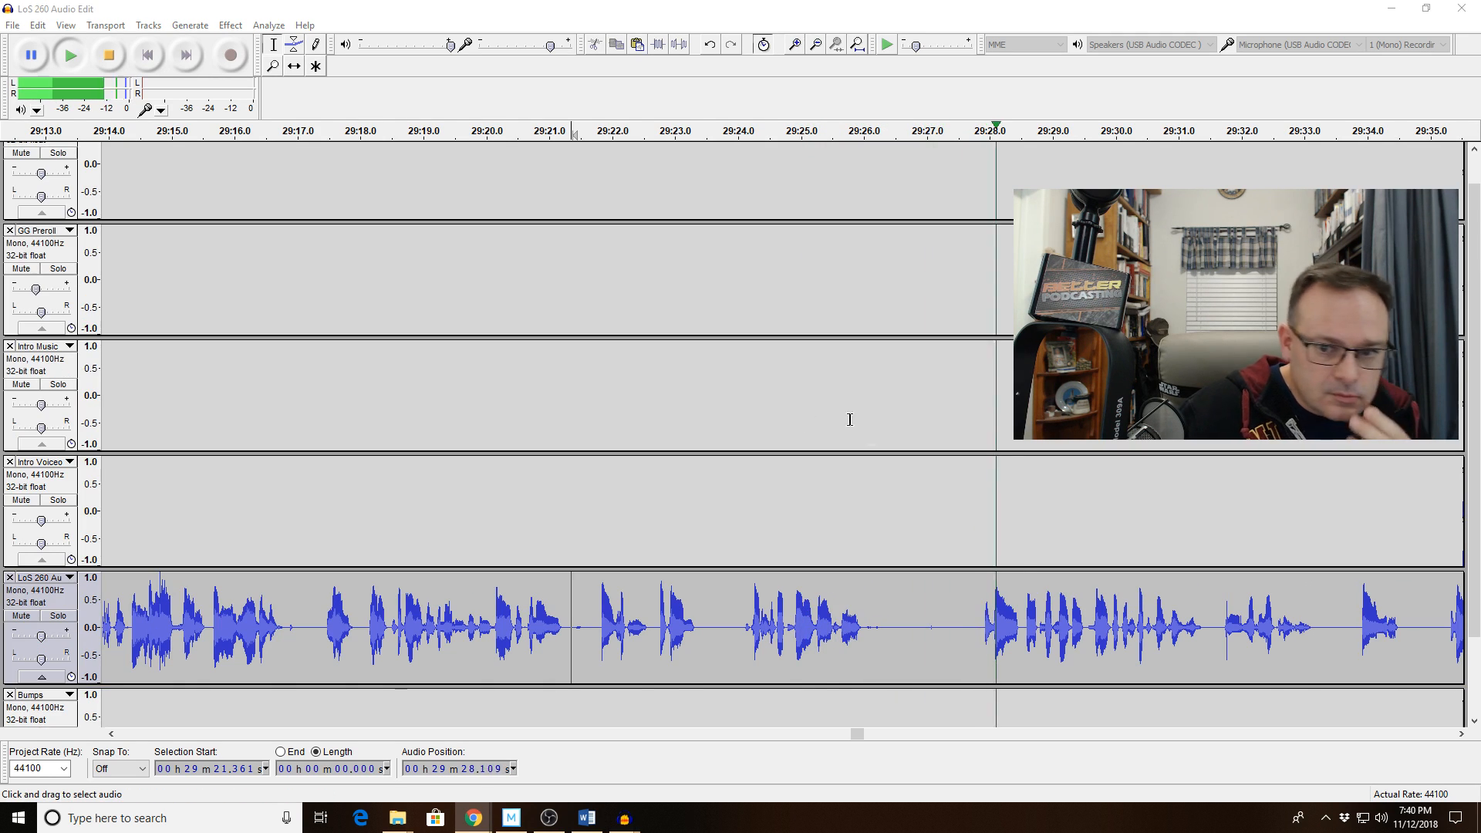
Delete 0.331 s of the pause starting at 29:26.982 and play from 29:25.047 to check the join.
{"action": "left_click", "coordinate": [935, 625]}
{"action": "left_click_drag", "start_coordinate": [928, 625], "coordinate": [948, 625]}
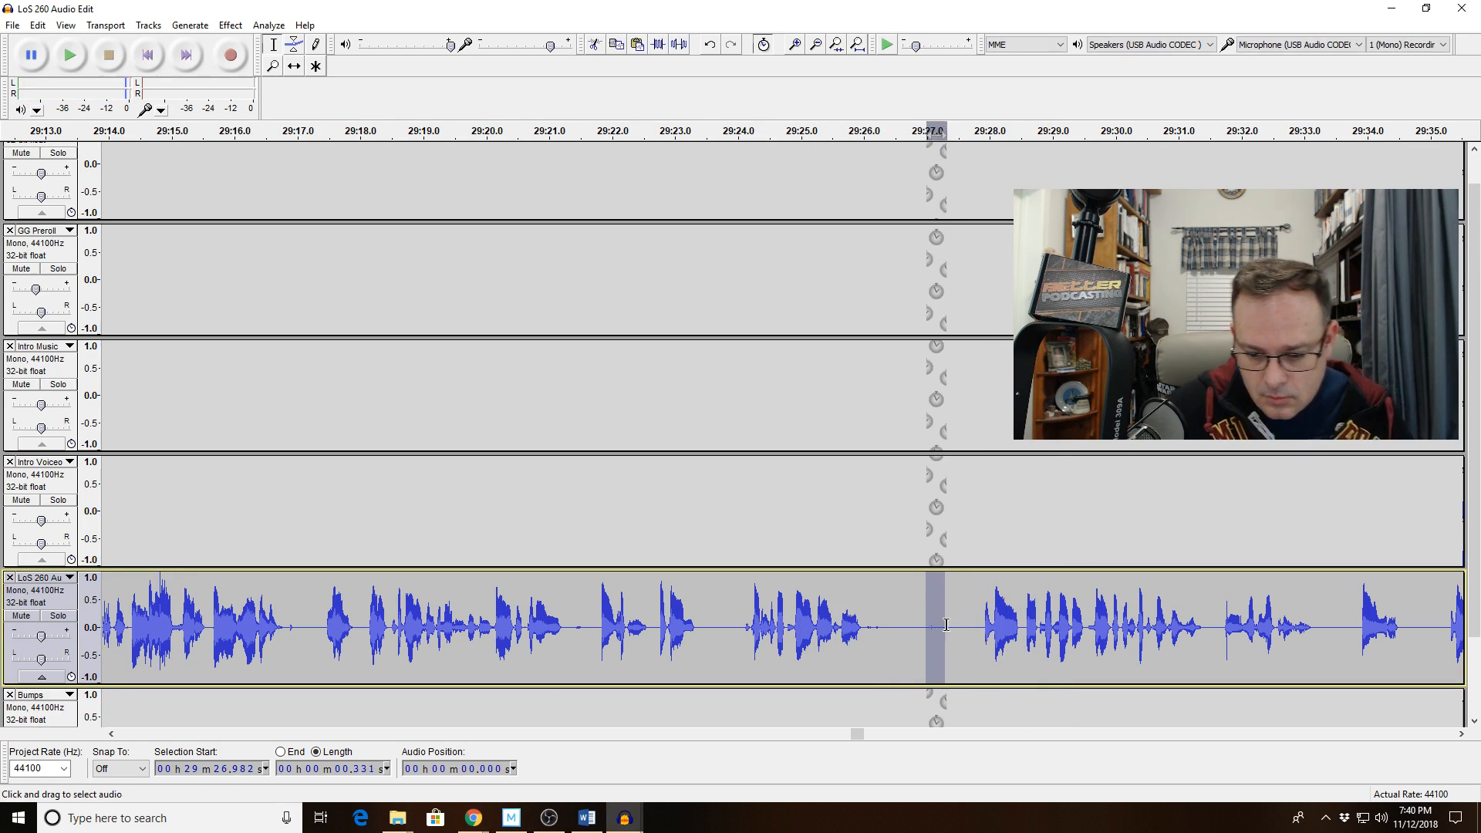
{"action": "key", "text": "Delete"}
{"action": "left_click", "coordinate": [804, 617]}
{"action": "key", "text": "space"}
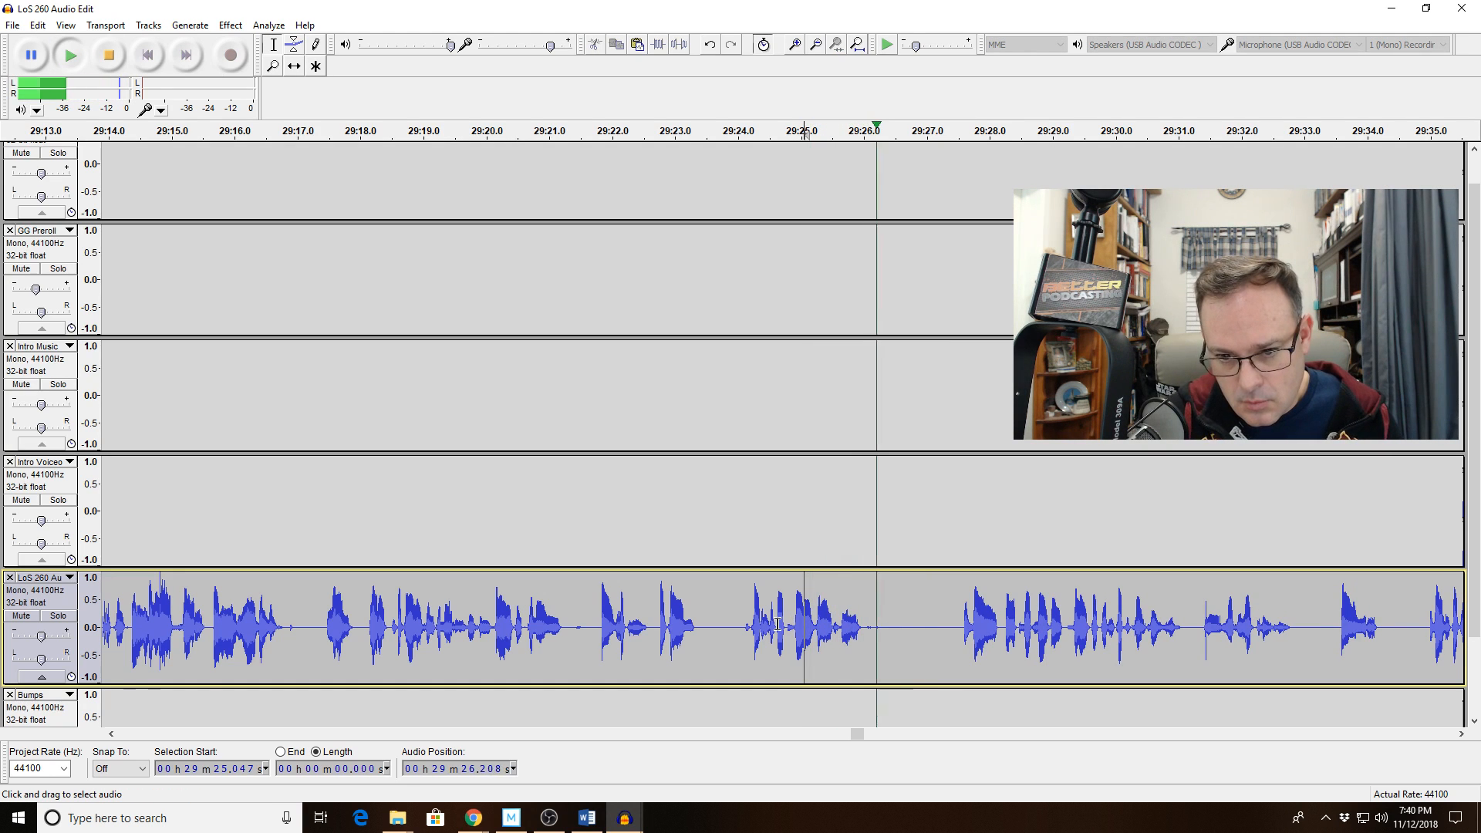
Delete the 0.282 s noise and pause starting at 29:26.027 and play from 29:24.986 to check the join.
{"action": "left_click_drag", "start_coordinate": [865, 633], "coordinate": [884, 632]}
{"action": "key", "text": "space"}
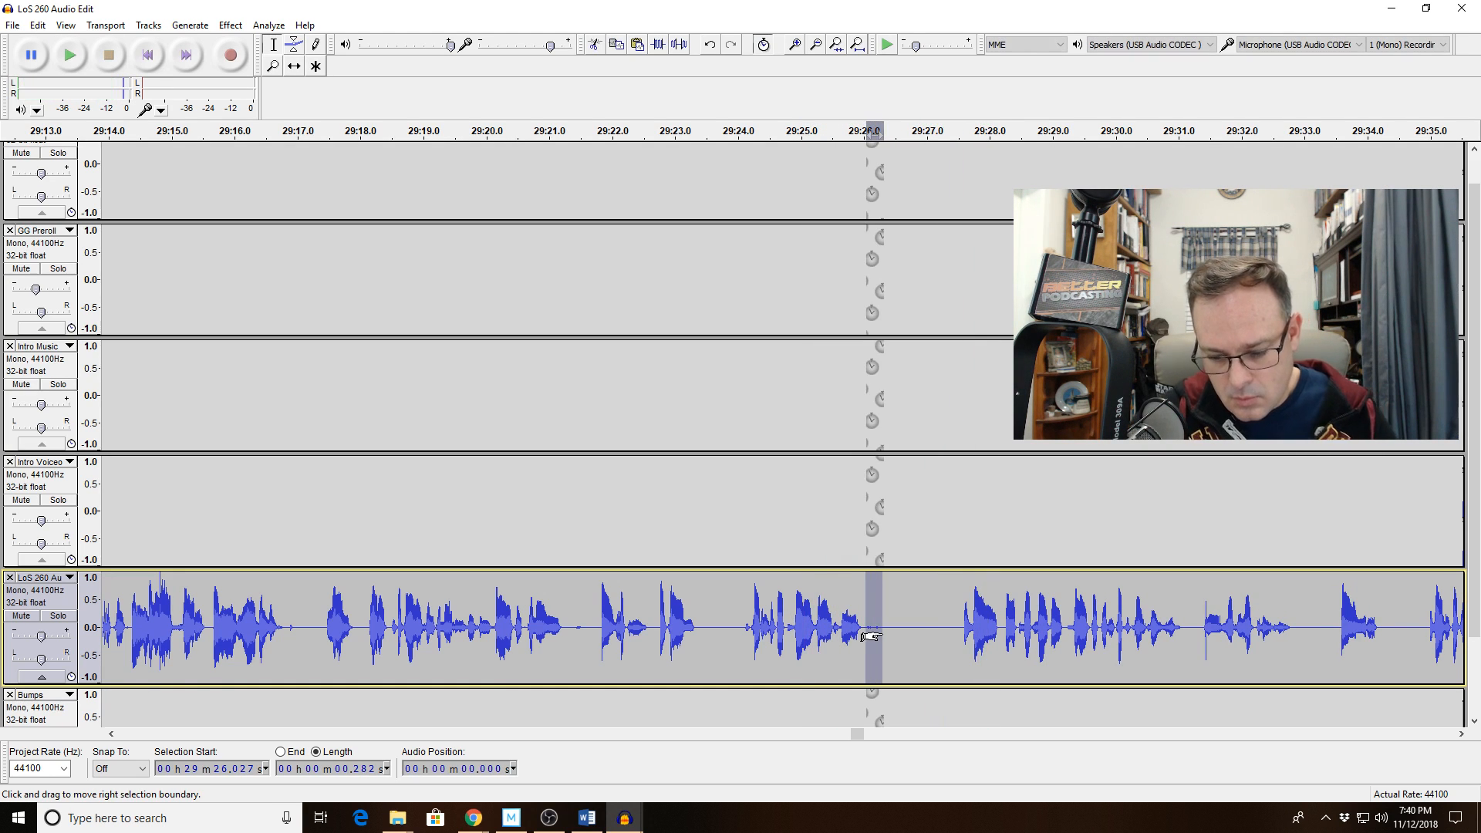
{"action": "key", "text": "Delete"}
{"action": "key", "text": "space"}
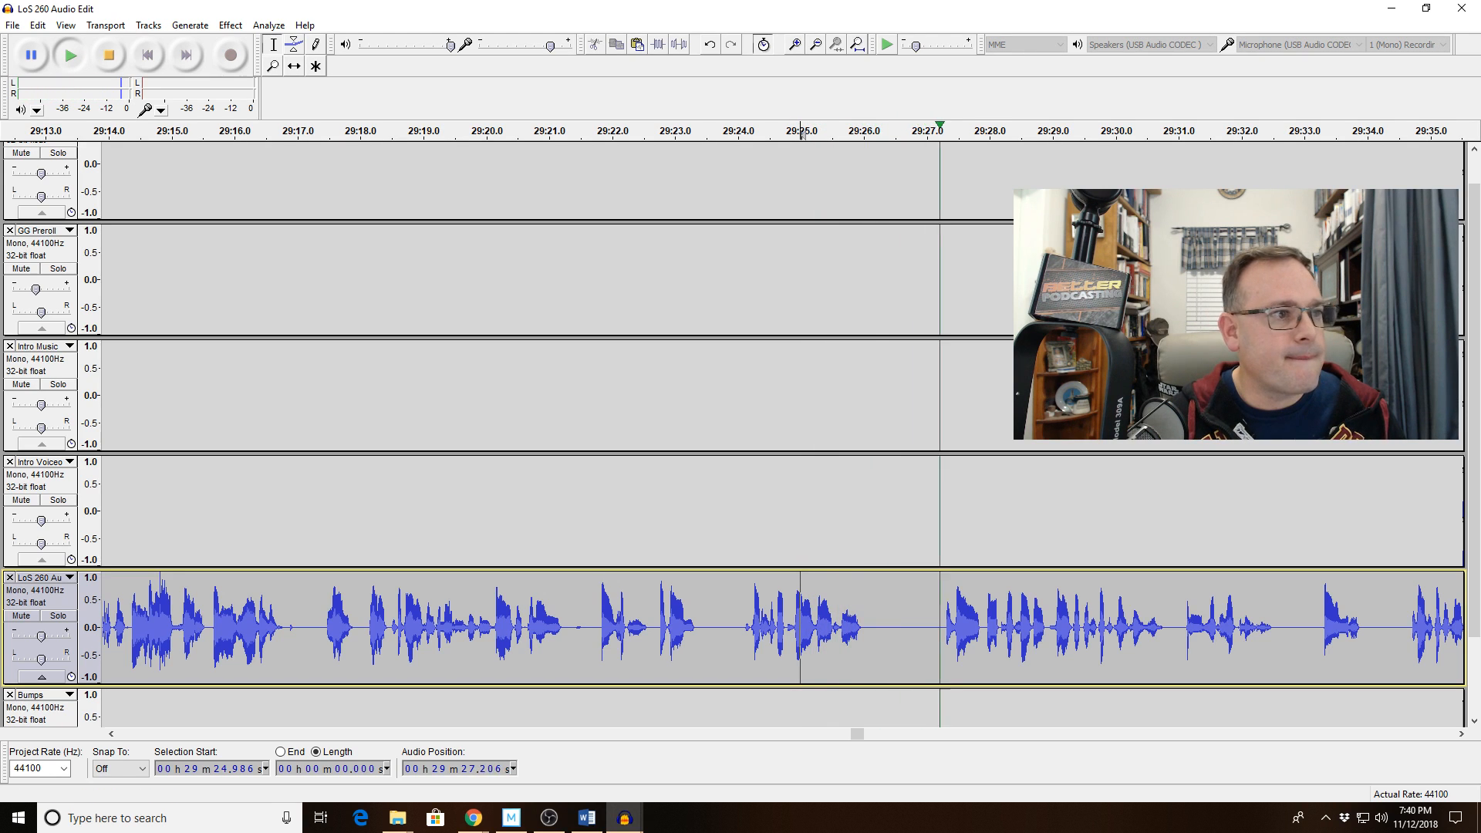
{"action": "scroll", "coordinate": [1095, 661], "scroll_direction": "down", "scroll_amount": 2}
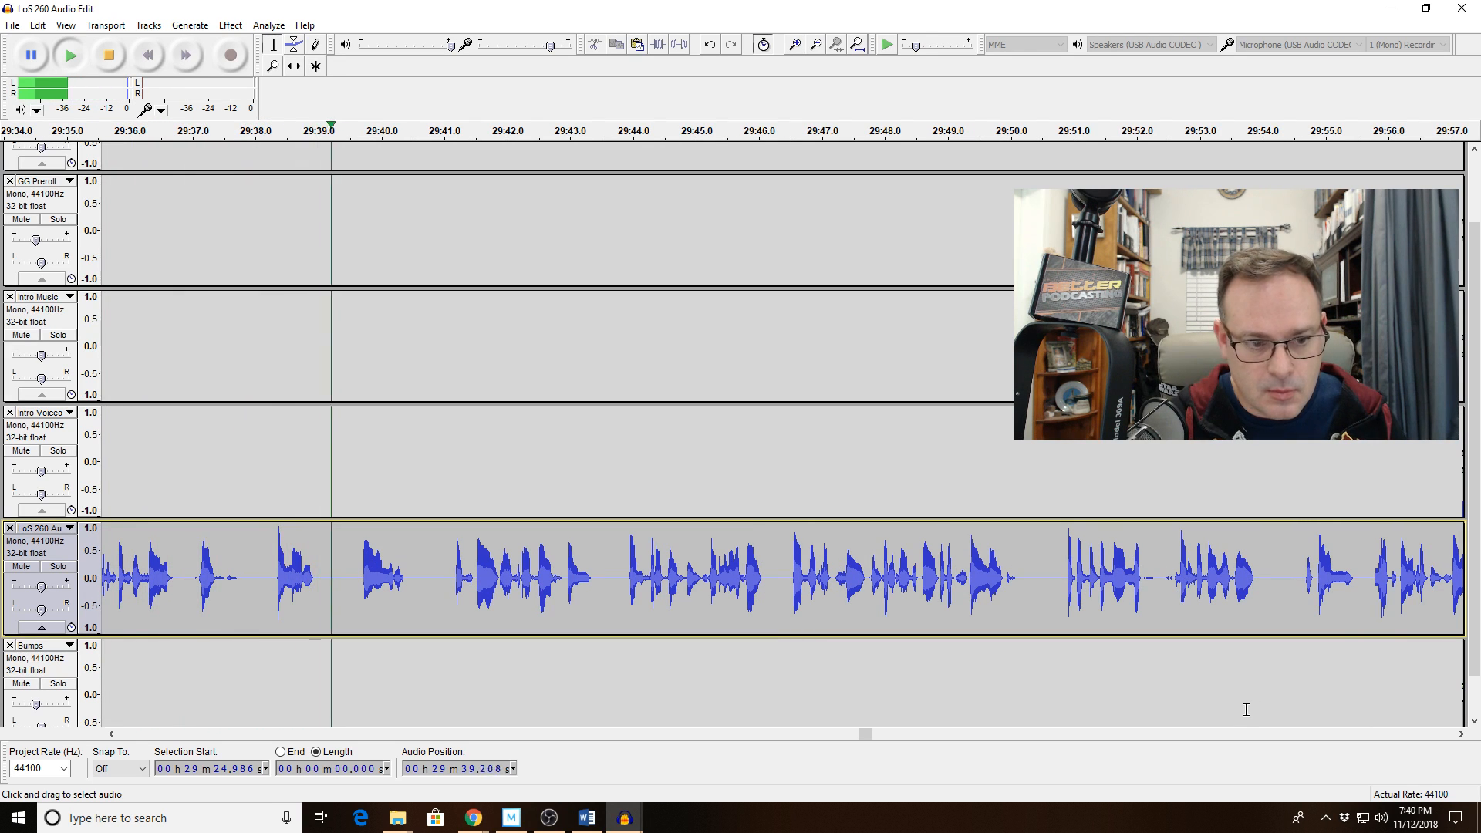
Delete the short stray sound and pause near 29:37 and play from 29:35.347 to check the join.
{"action": "left_click_drag", "start_coordinate": [186, 578], "coordinate": [46, 590]}
{"action": "key", "text": "space"}
{"action": "key", "text": "Delete"}
{"action": "left_click", "coordinate": [191, 590]}
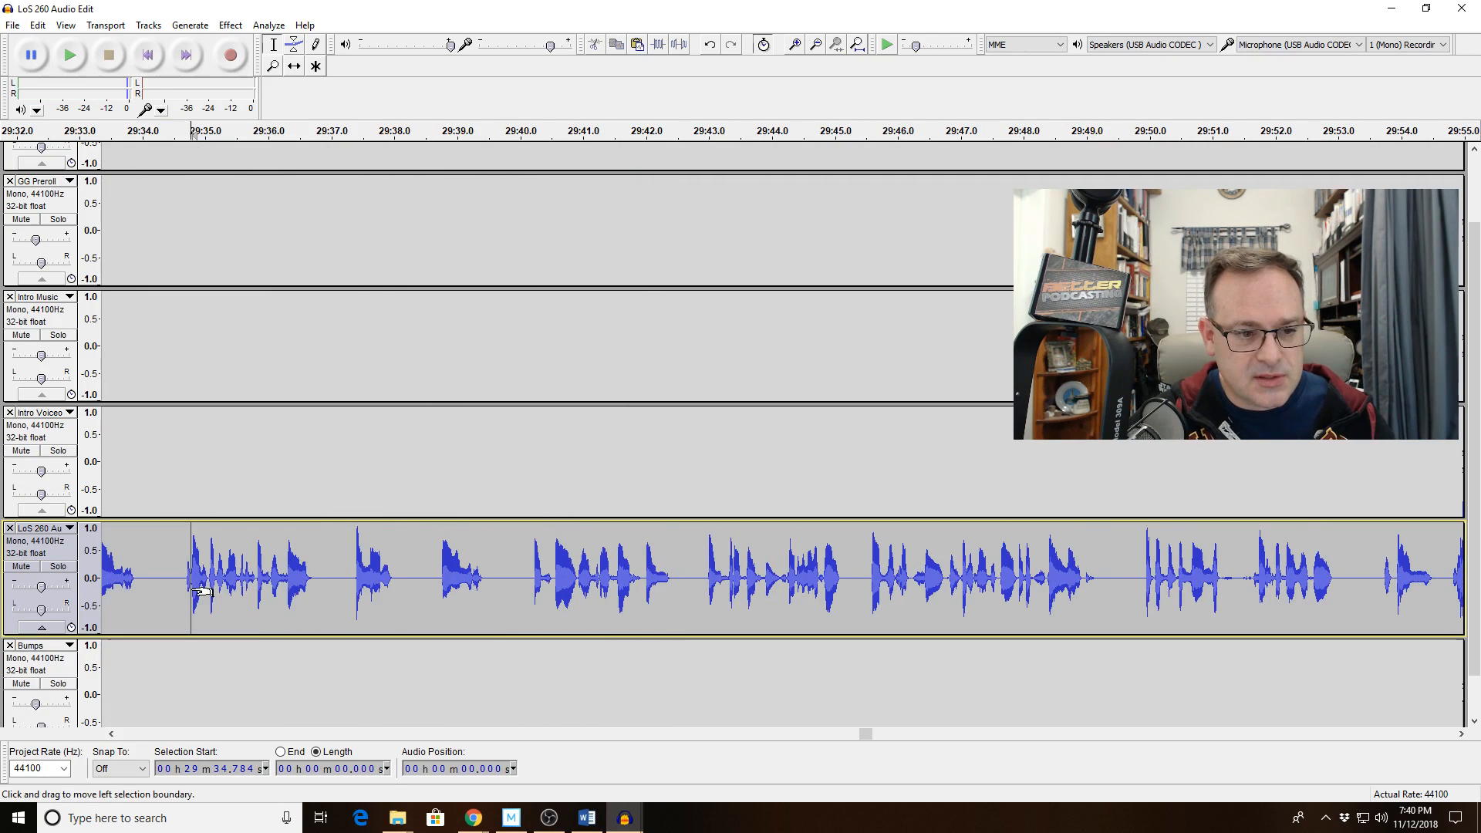
{"action": "left_click", "coordinate": [226, 589]}
{"action": "key", "text": "space"}
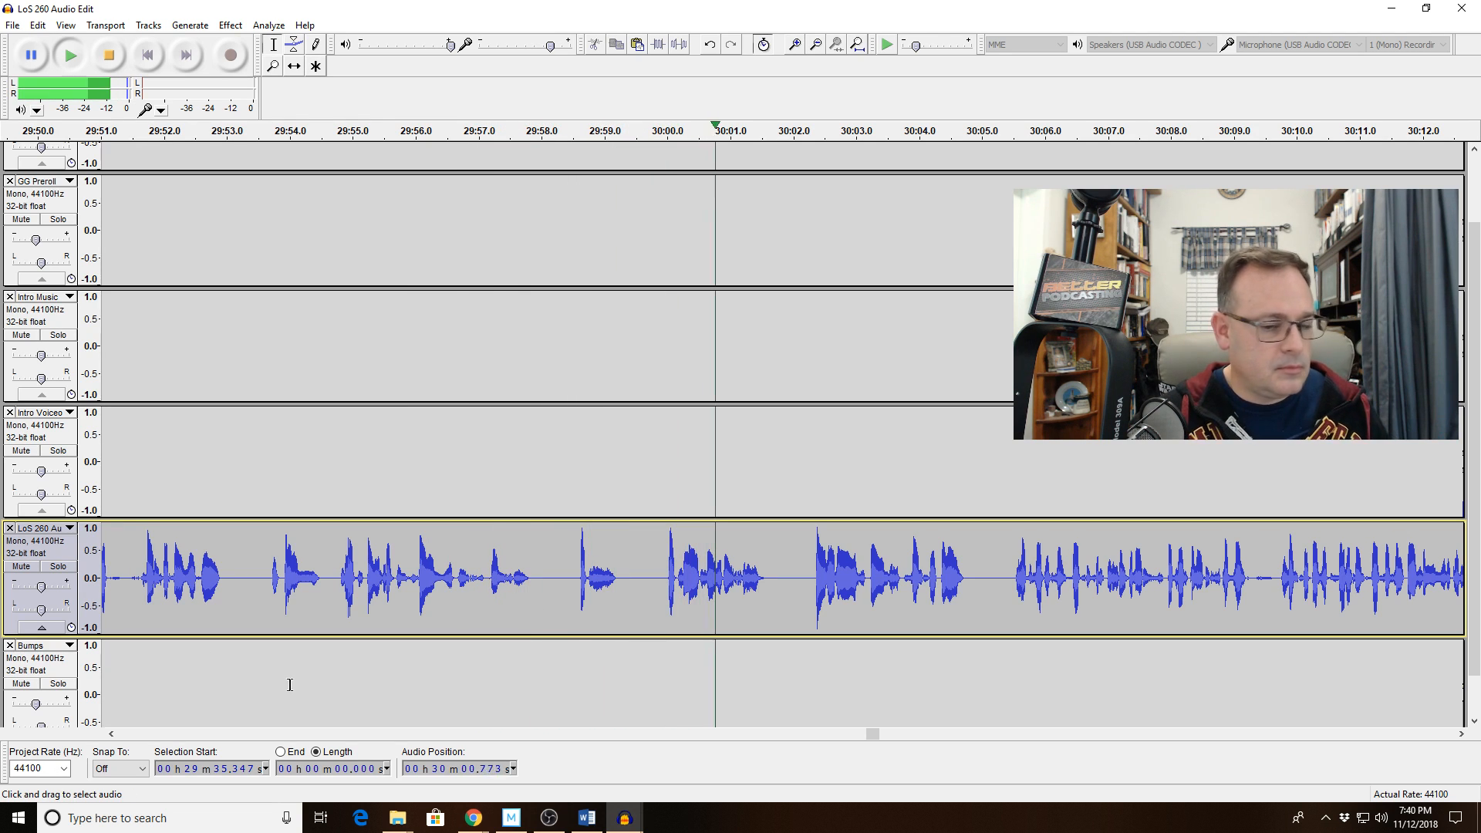
Delete about 1.4 s of stray speech and pause around 29:58.6 and play from 29:55.740 to check the join.
{"action": "left_click_drag", "start_coordinate": [534, 586], "coordinate": [621, 587]}
{"action": "key", "text": "space"}
{"action": "key", "text": "Delete"}
{"action": "left_click", "coordinate": [399, 582]}
{"action": "key", "text": "space"}
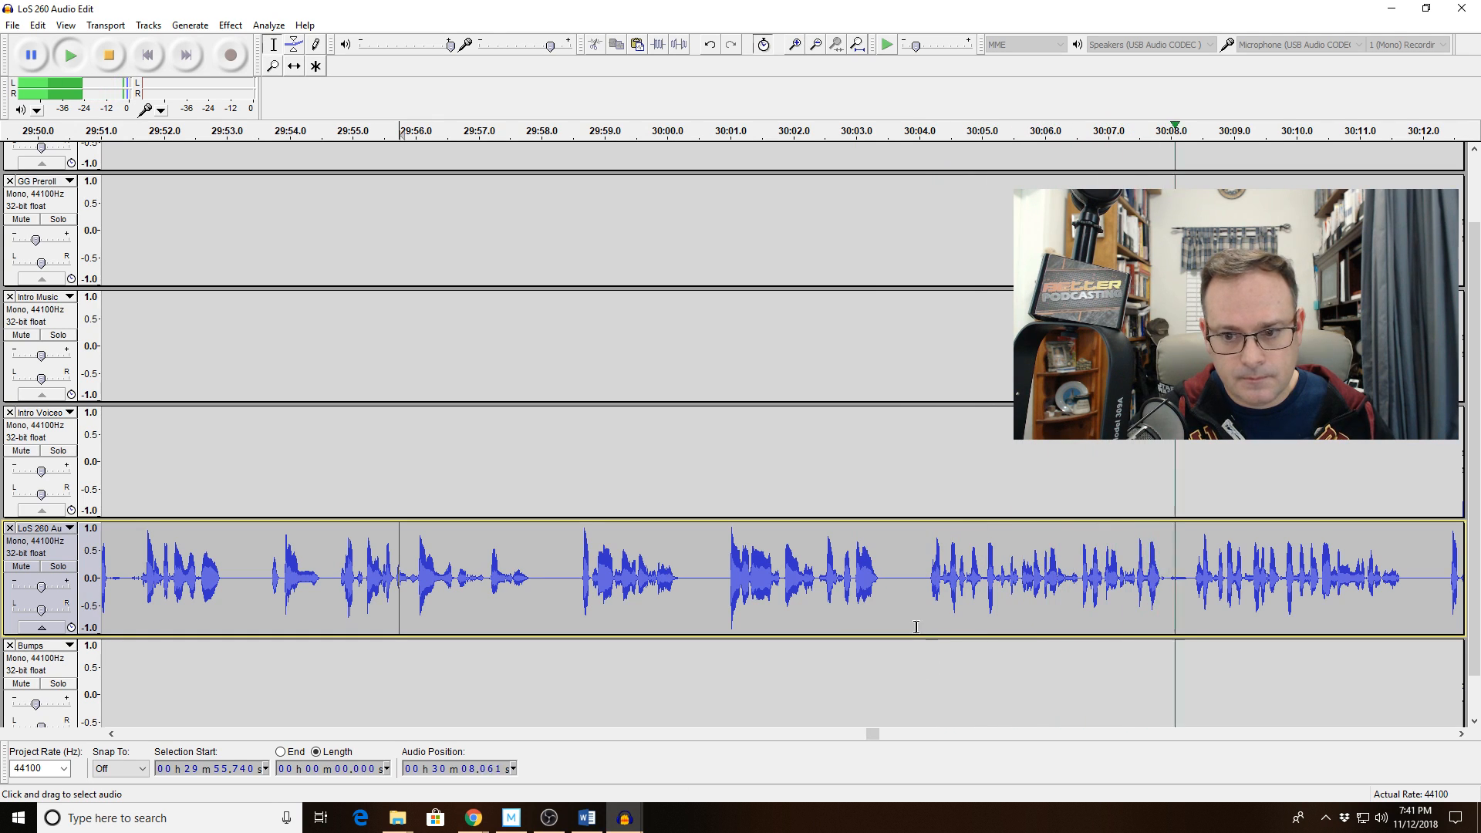
Zoom in on the phrase after 30:04.742, delete 0.902 s of speech starting at 30:05.624, and play from 30:04.840 to check the join.
{"action": "left_click_drag", "start_coordinate": [966, 617], "coordinate": [1159, 629]}
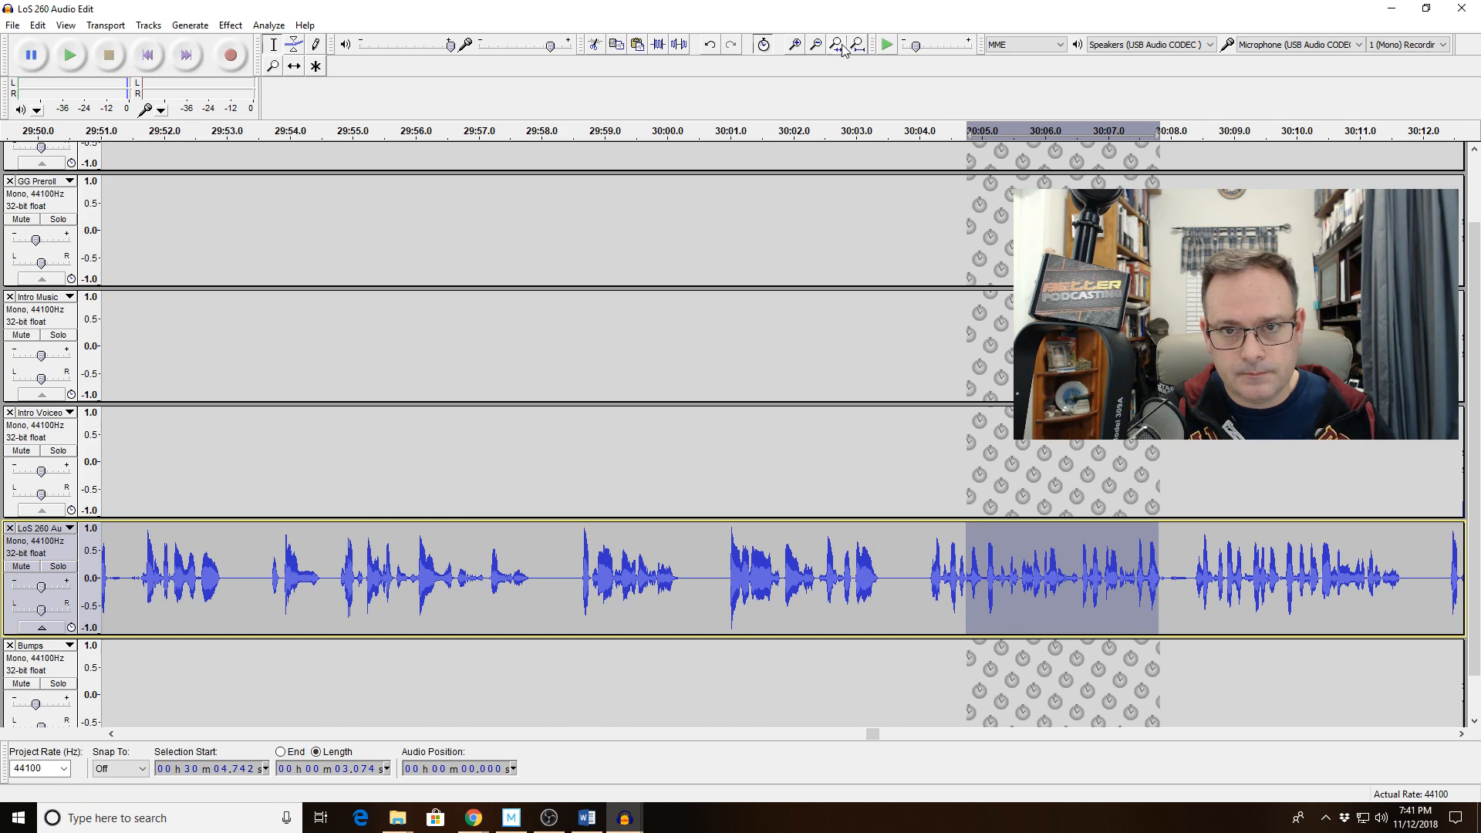
{"action": "left_click", "coordinate": [842, 48]}
{"action": "key", "text": "space"}
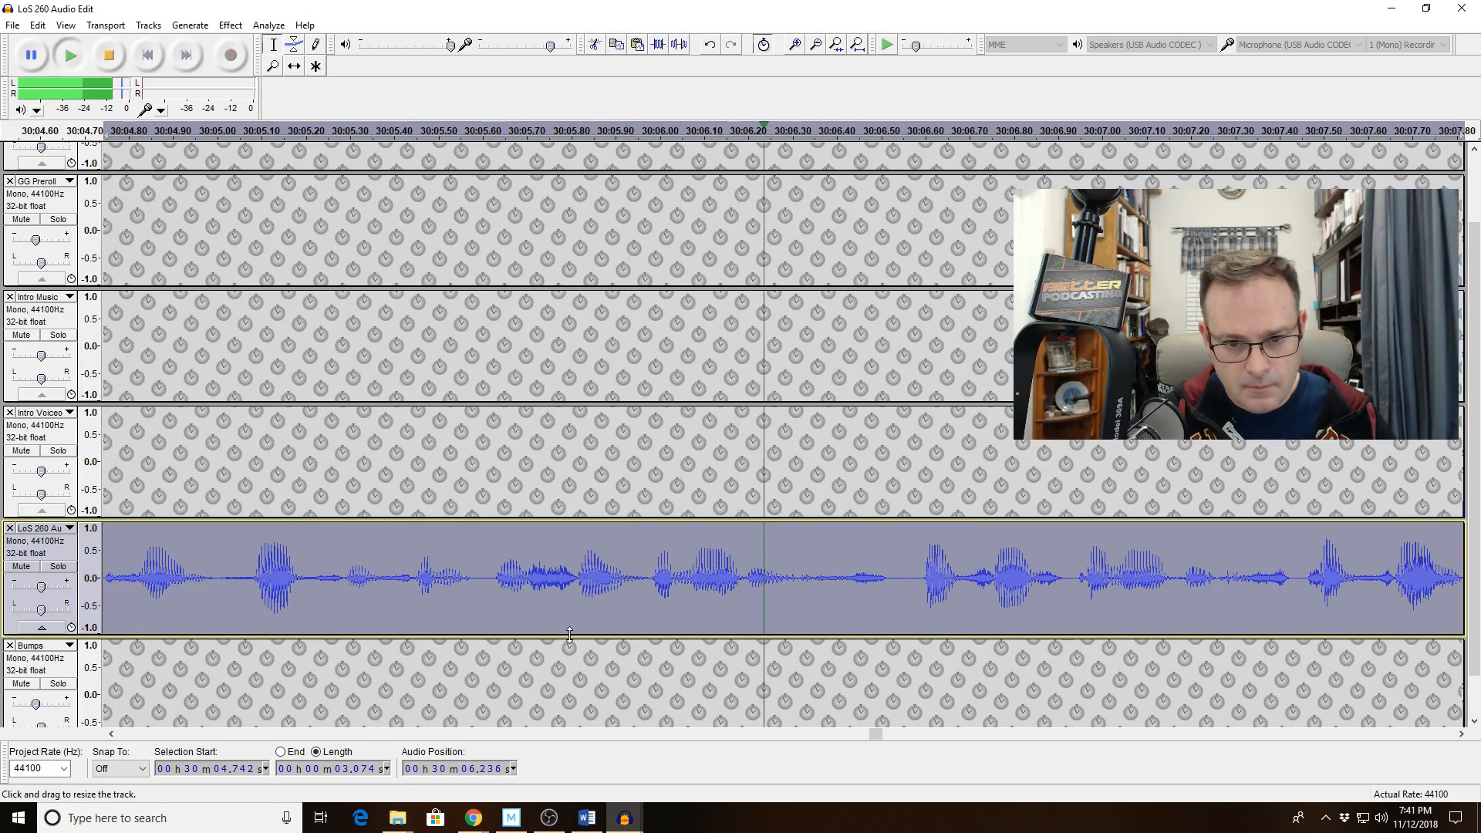
{"action": "left_click_drag", "start_coordinate": [498, 579], "coordinate": [893, 591]}
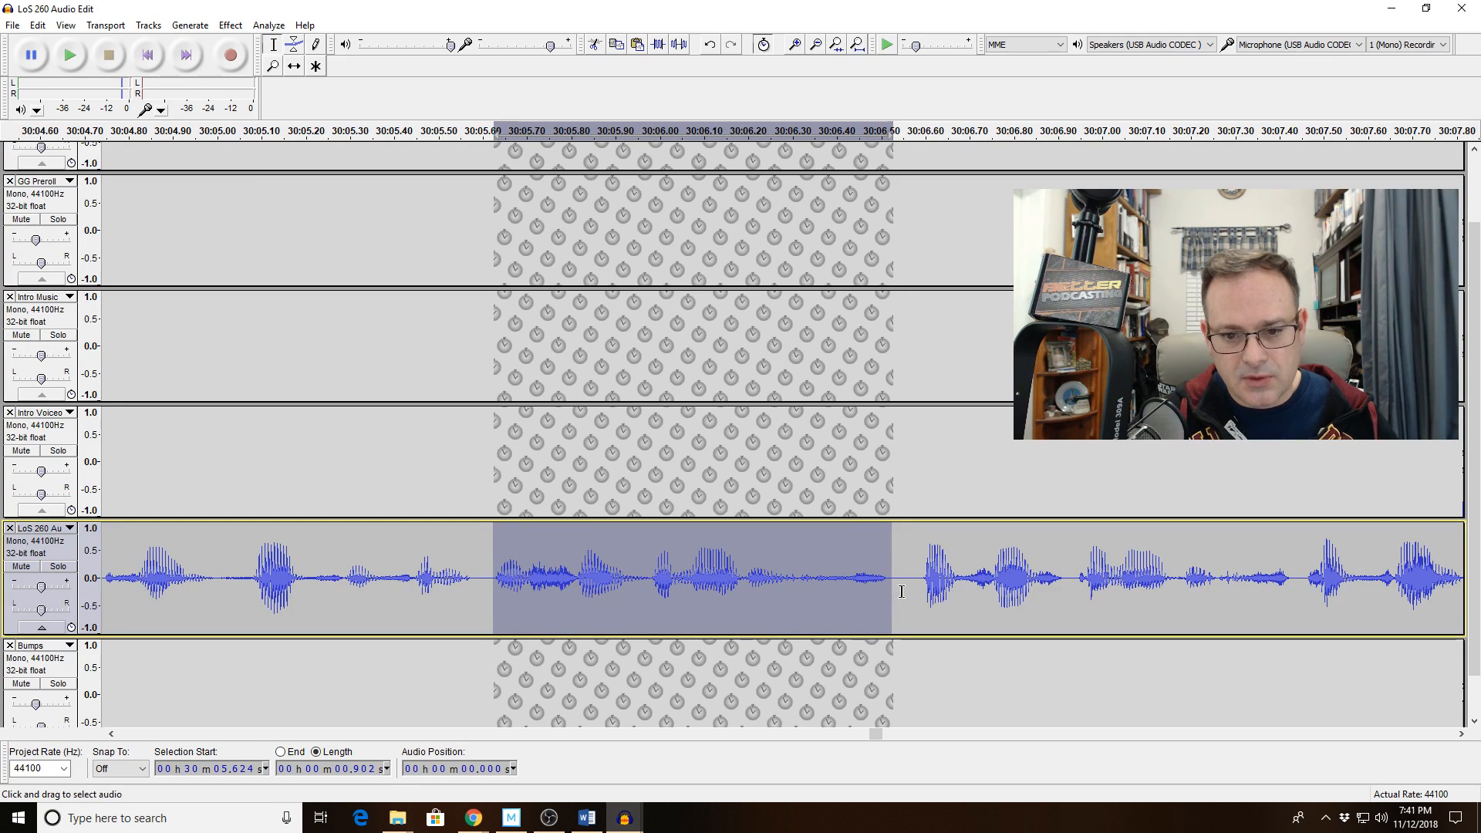
{"action": "key", "text": "Delete"}
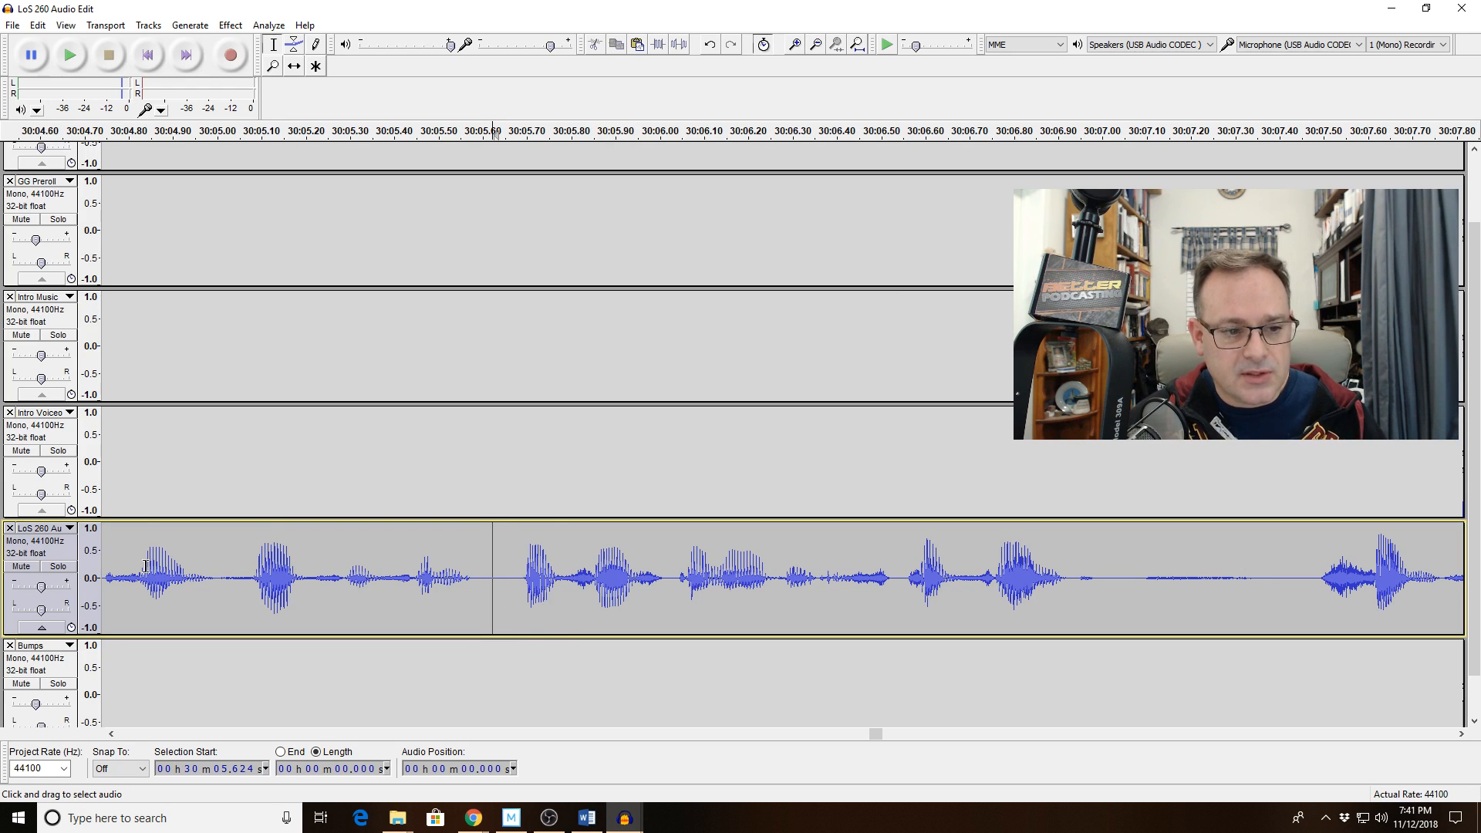
{"action": "key", "text": "space"}
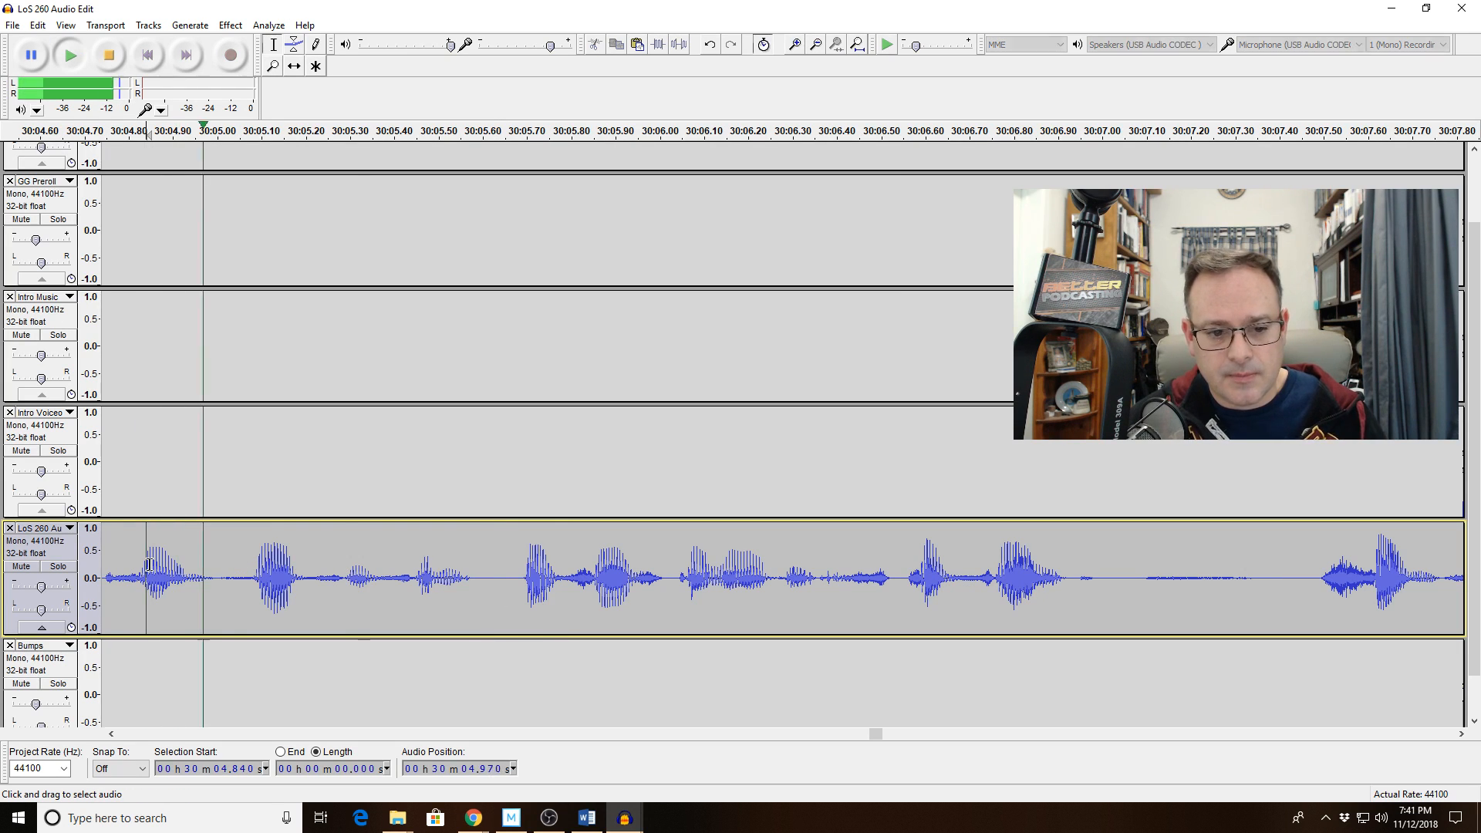
{"action": "key", "text": "space"}
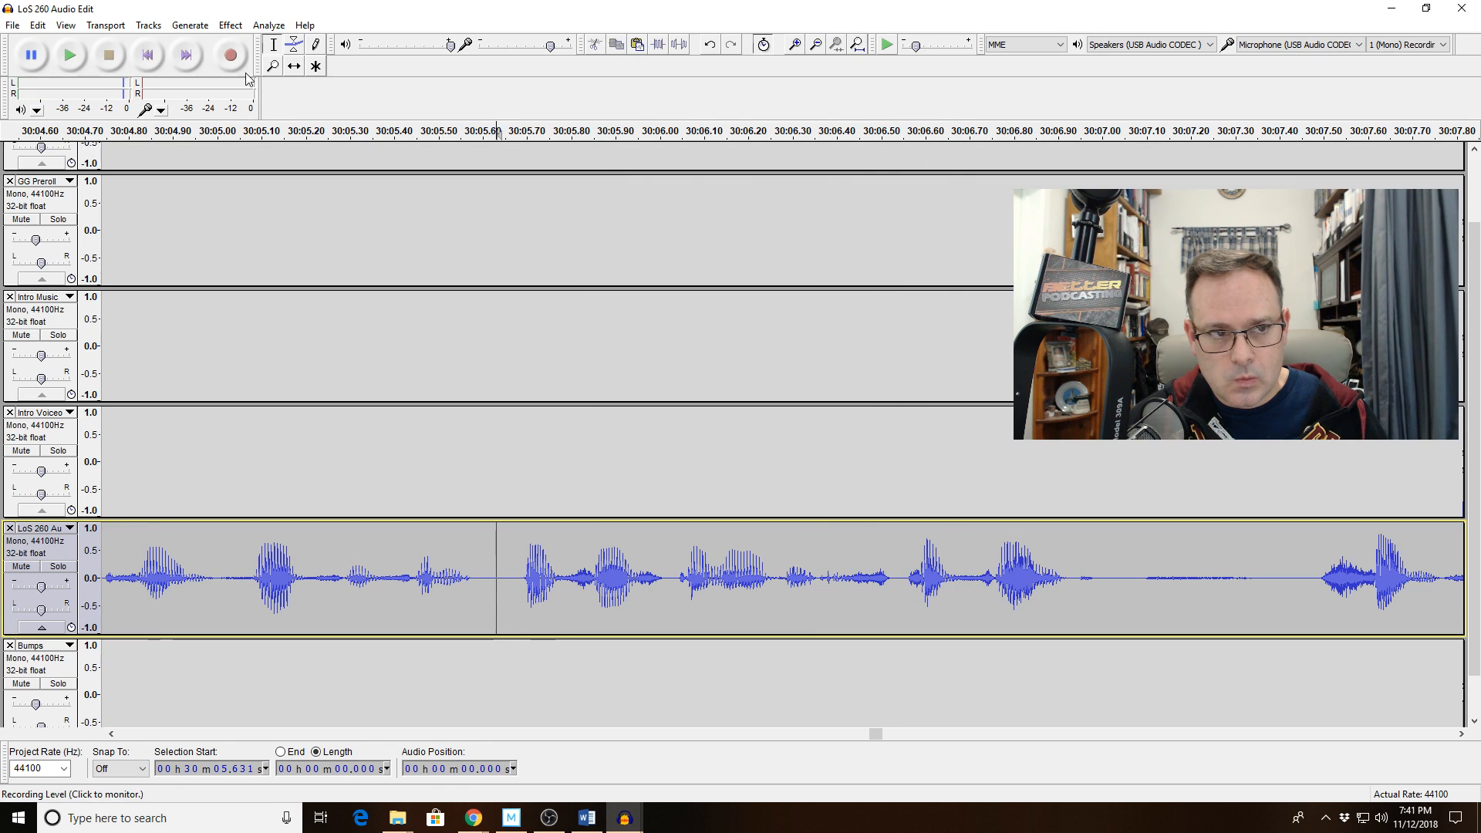
Generate 0.100 s of silence at 30:05.631 and play from 30:04.889 to check the spacing.
{"action": "left_click", "coordinate": [189, 24]}
{"action": "left_click", "coordinate": [201, 92]}
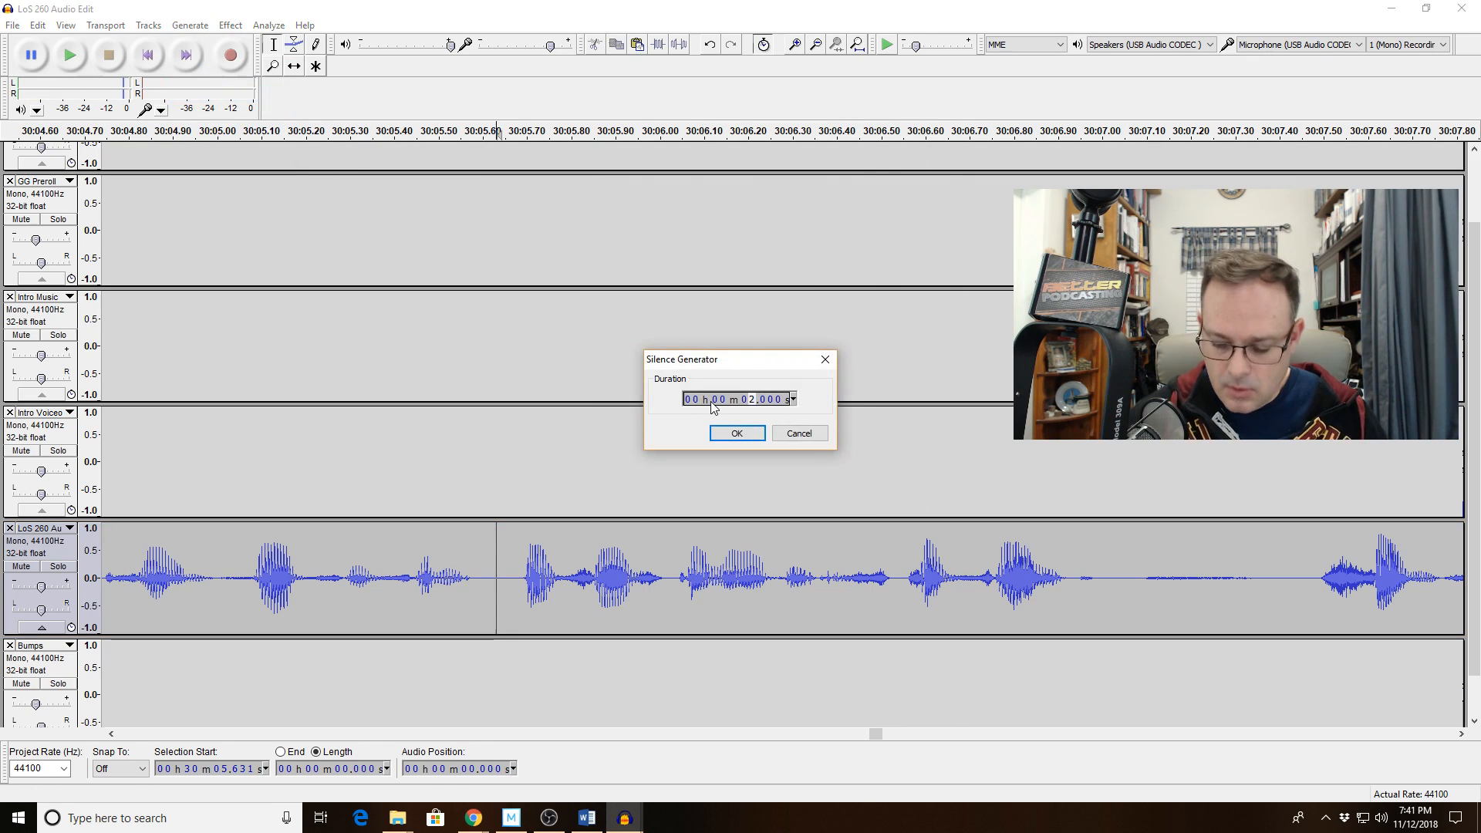
{"action": "type", "text": "0100"}
{"action": "key", "text": "Return"}
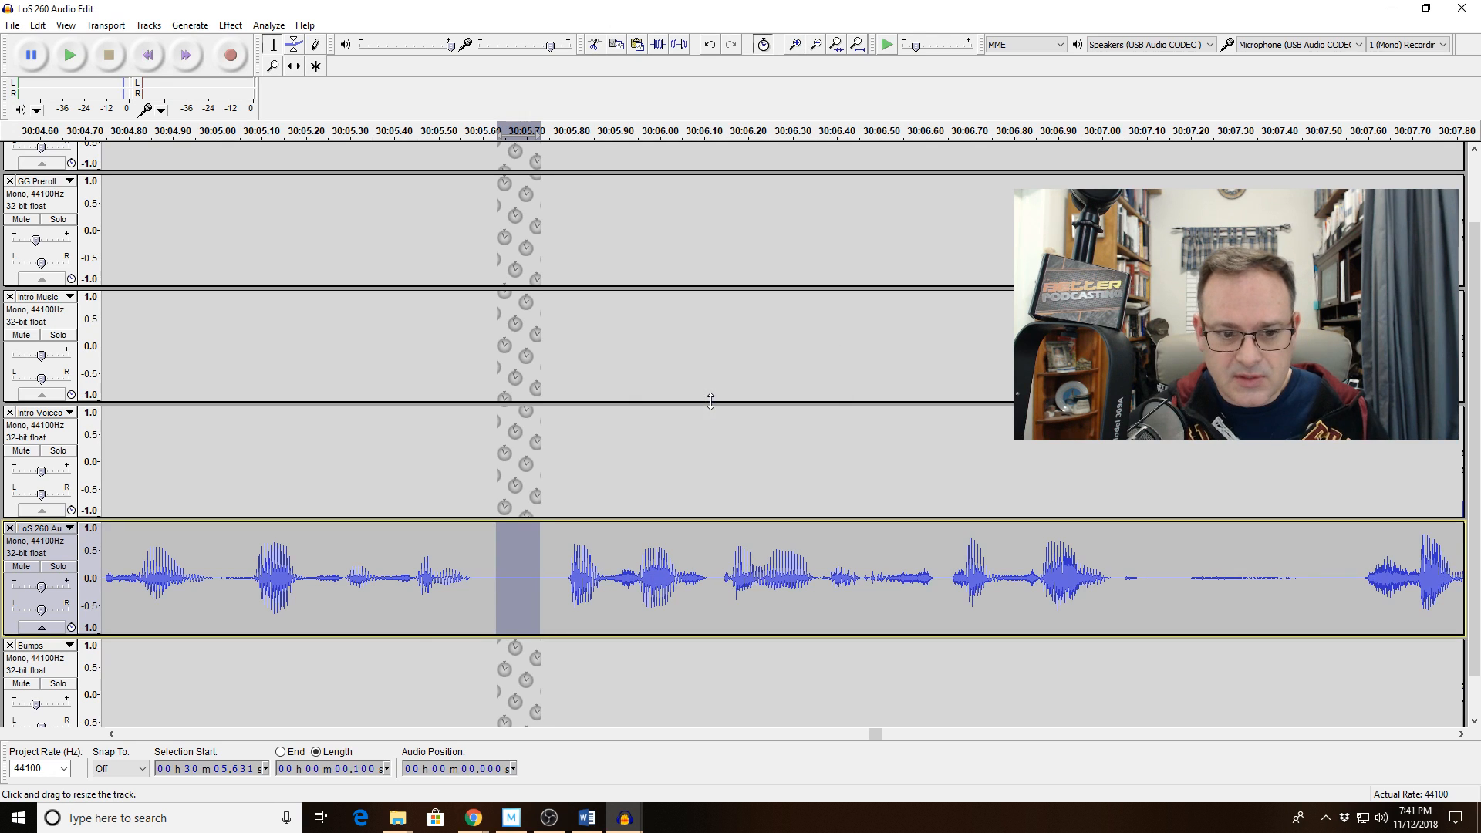
{"action": "left_click", "coordinate": [168, 563]}
{"action": "key", "text": "space"}
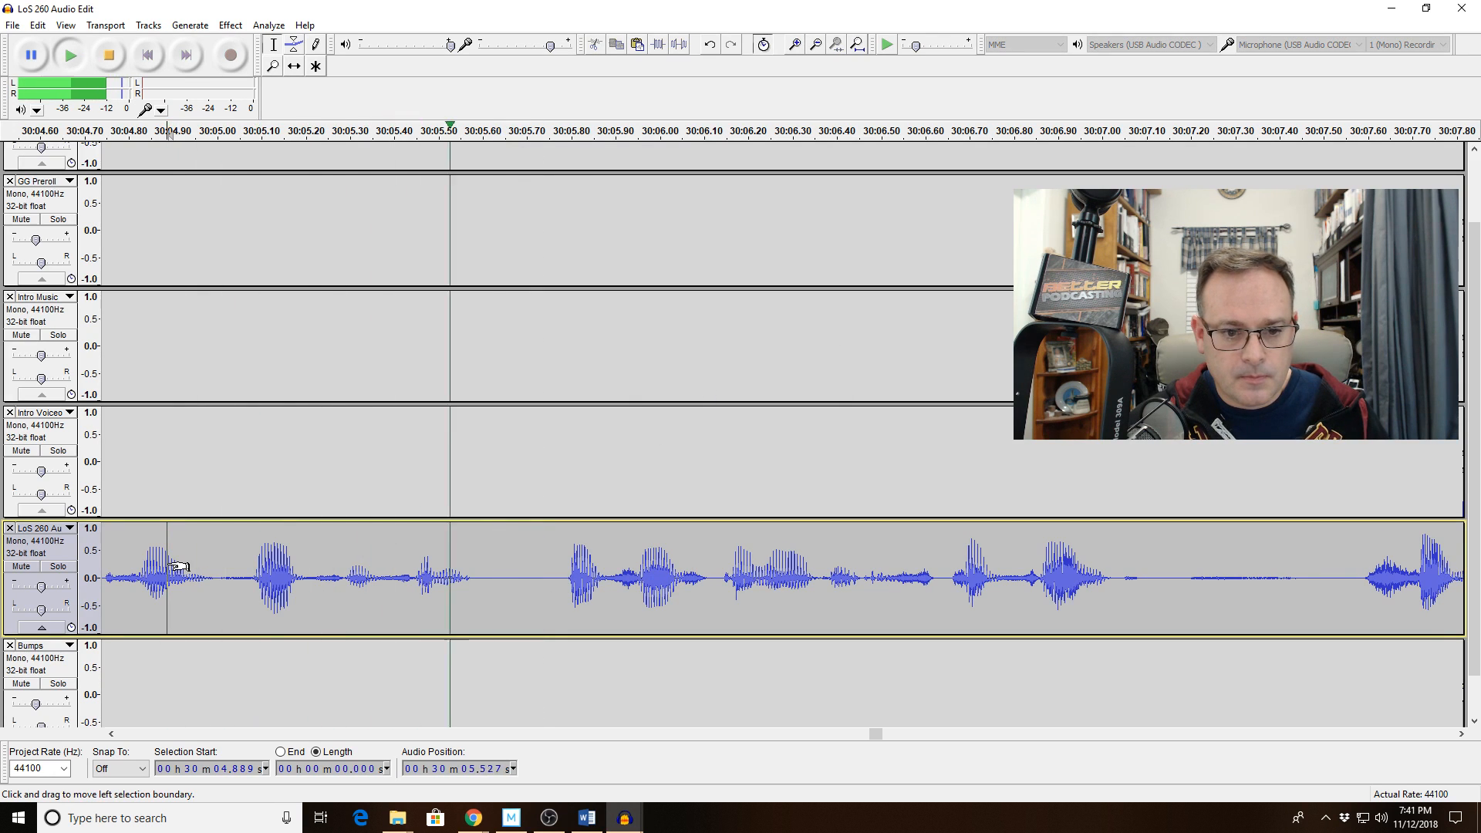
{"action": "key", "text": "space"}
Play the phrase from 30:04.084 with the added silence and undo the 0.100 s silence insertion.
{"action": "double_click", "coordinate": [816, 45]}
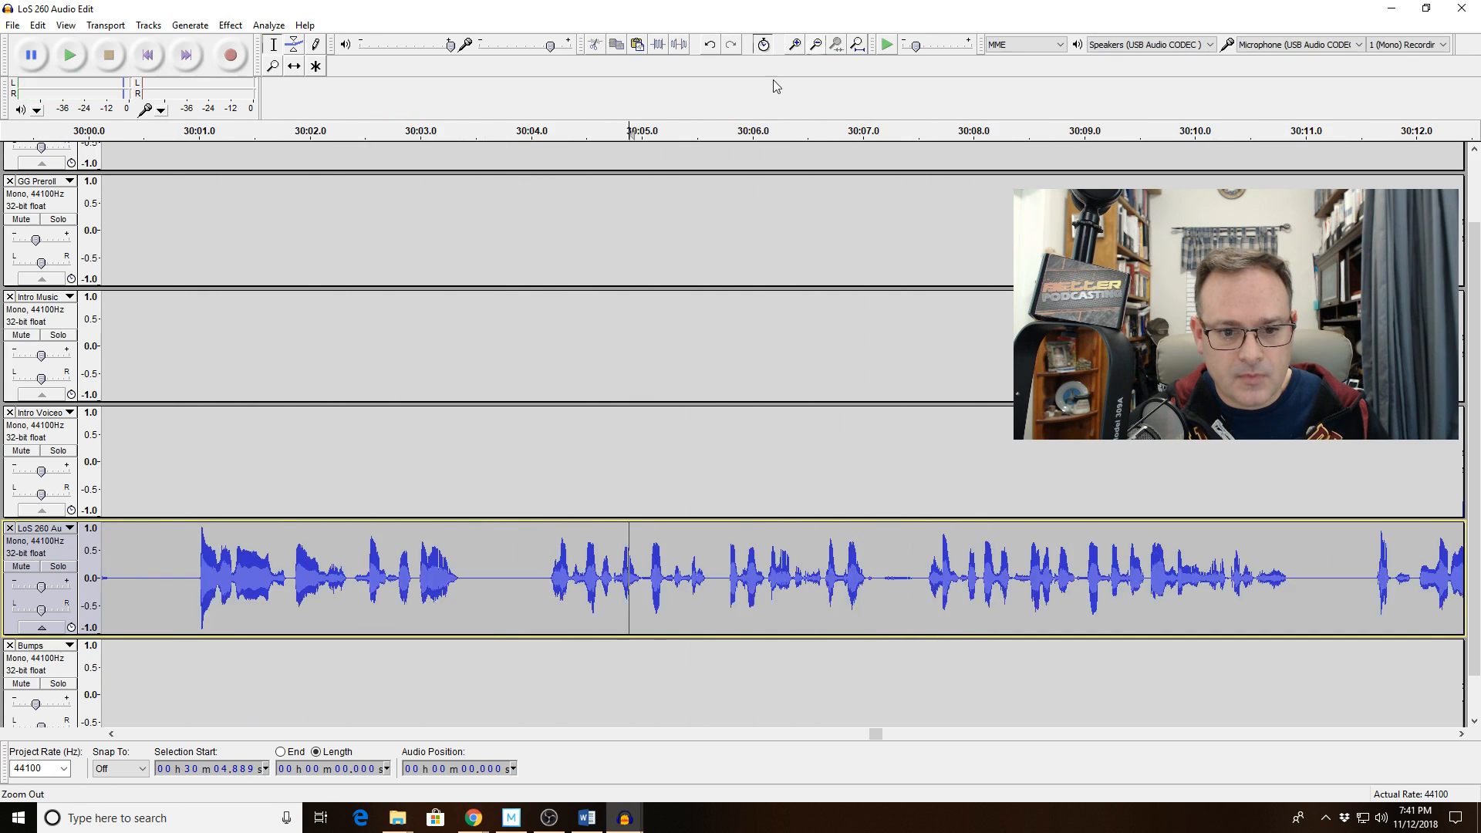
{"action": "left_click", "coordinate": [540, 583]}
{"action": "key", "text": "space"}
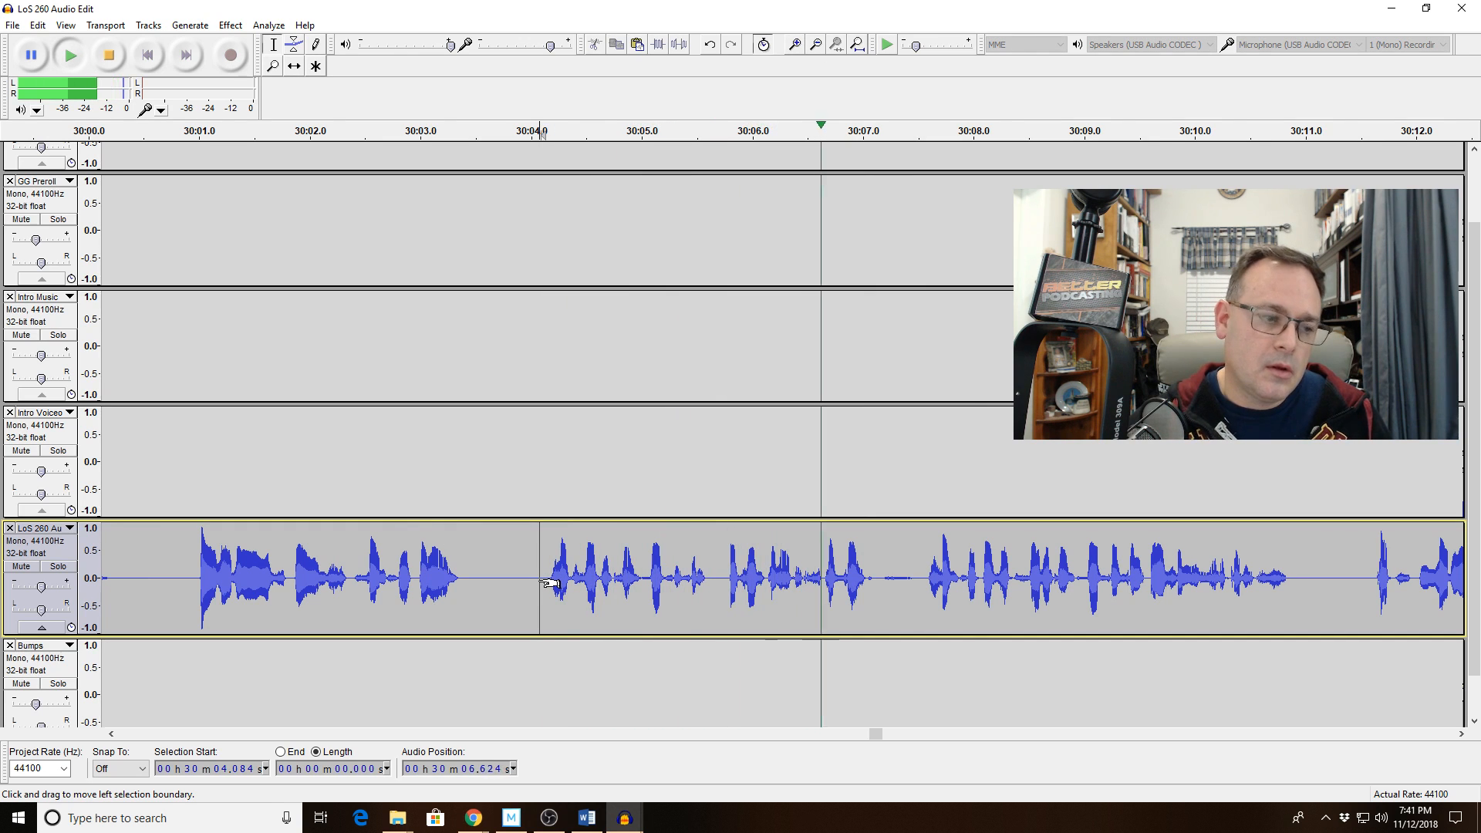
{"action": "key", "text": "space"}
{"action": "key", "text": "ctrl+z"}
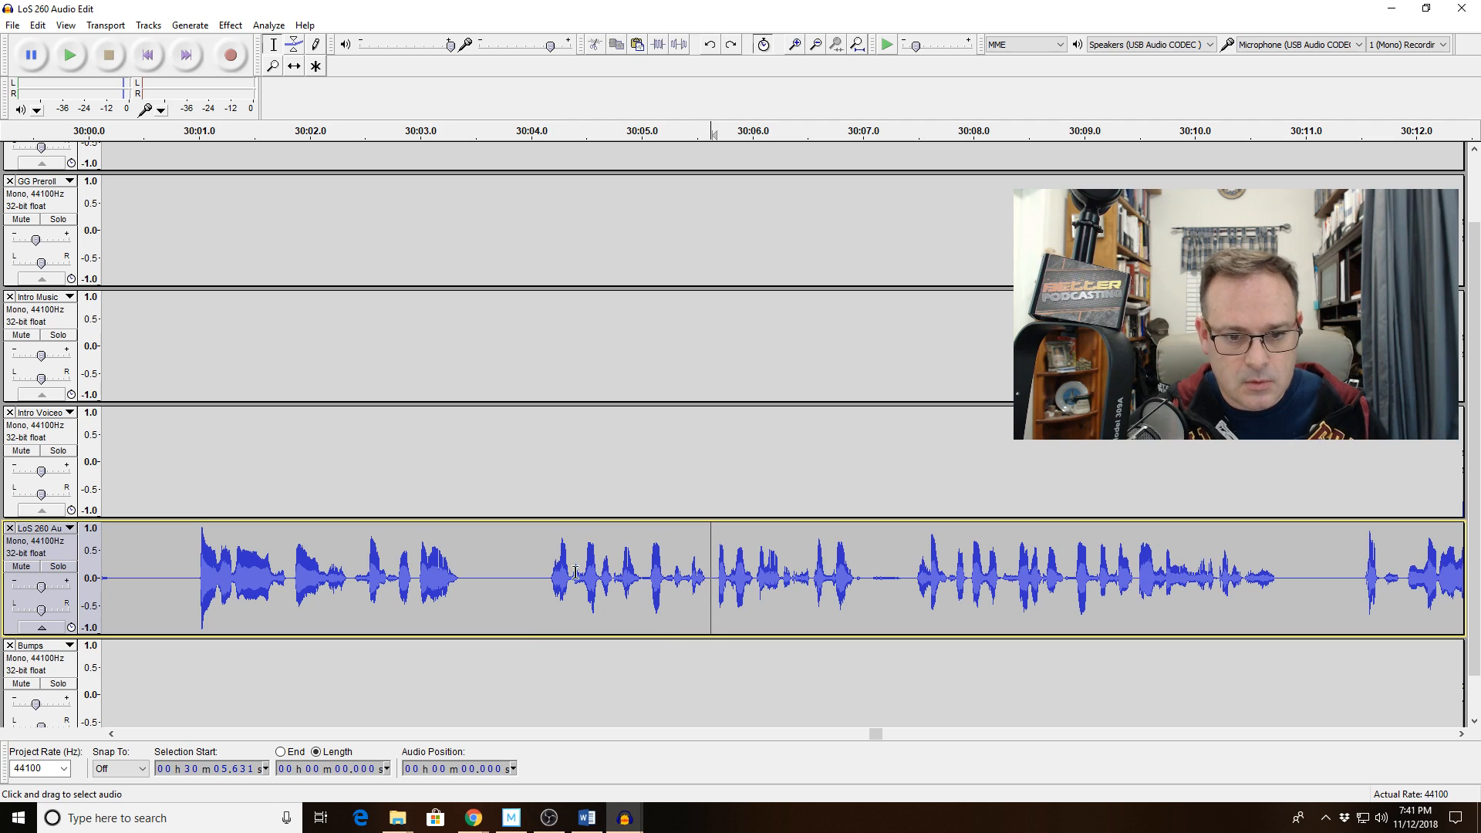
Play the phrase from 30:04.119, mark the 0.662 s stretch starting at 30:06.989, and resume listening from 30:06.885.
{"action": "left_click", "coordinate": [543, 575]}
{"action": "key", "text": "space"}
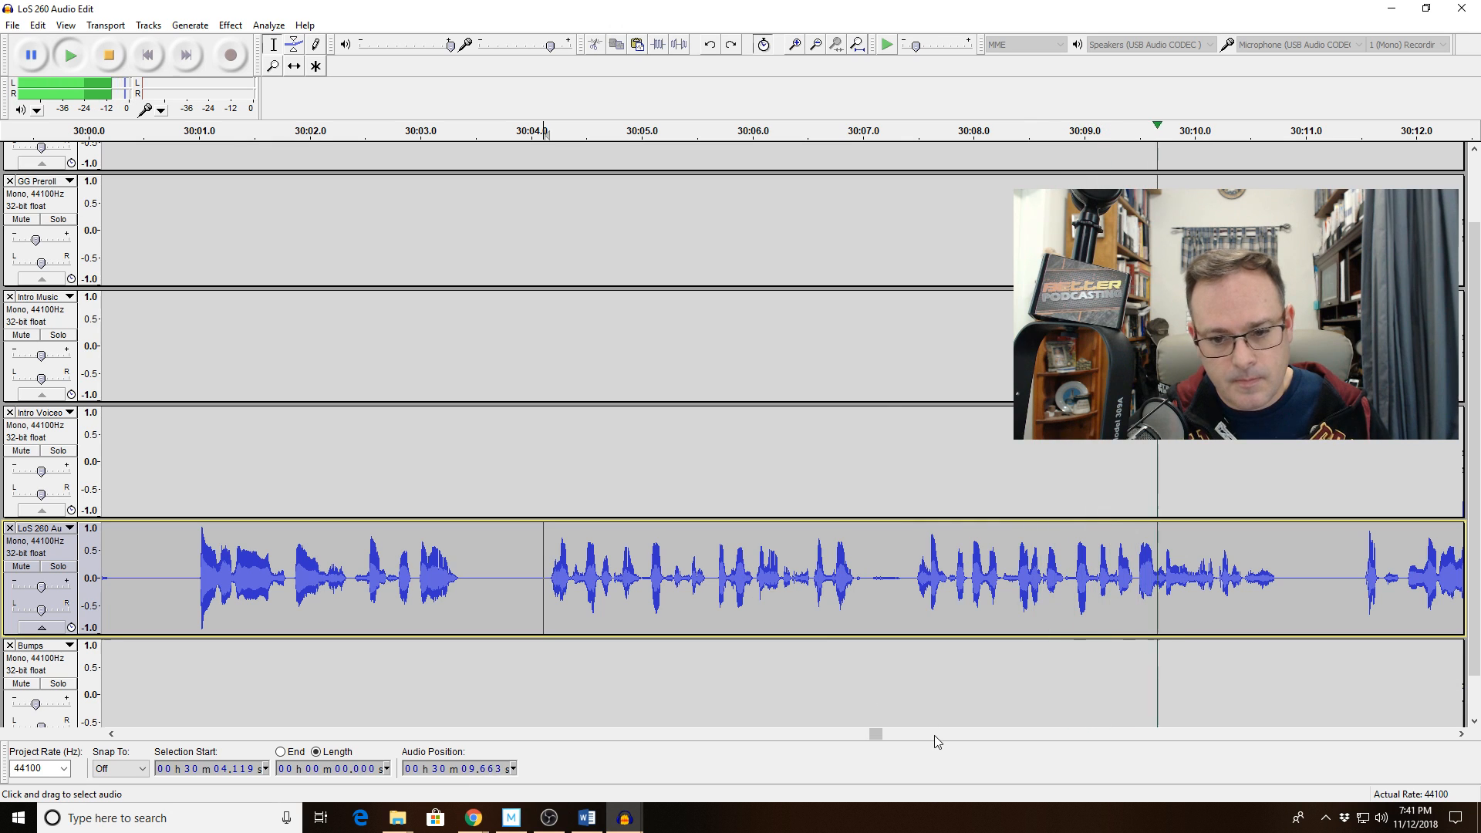
{"action": "key", "text": "space"}
{"action": "left_click_drag", "start_coordinate": [861, 591], "coordinate": [933, 591]}
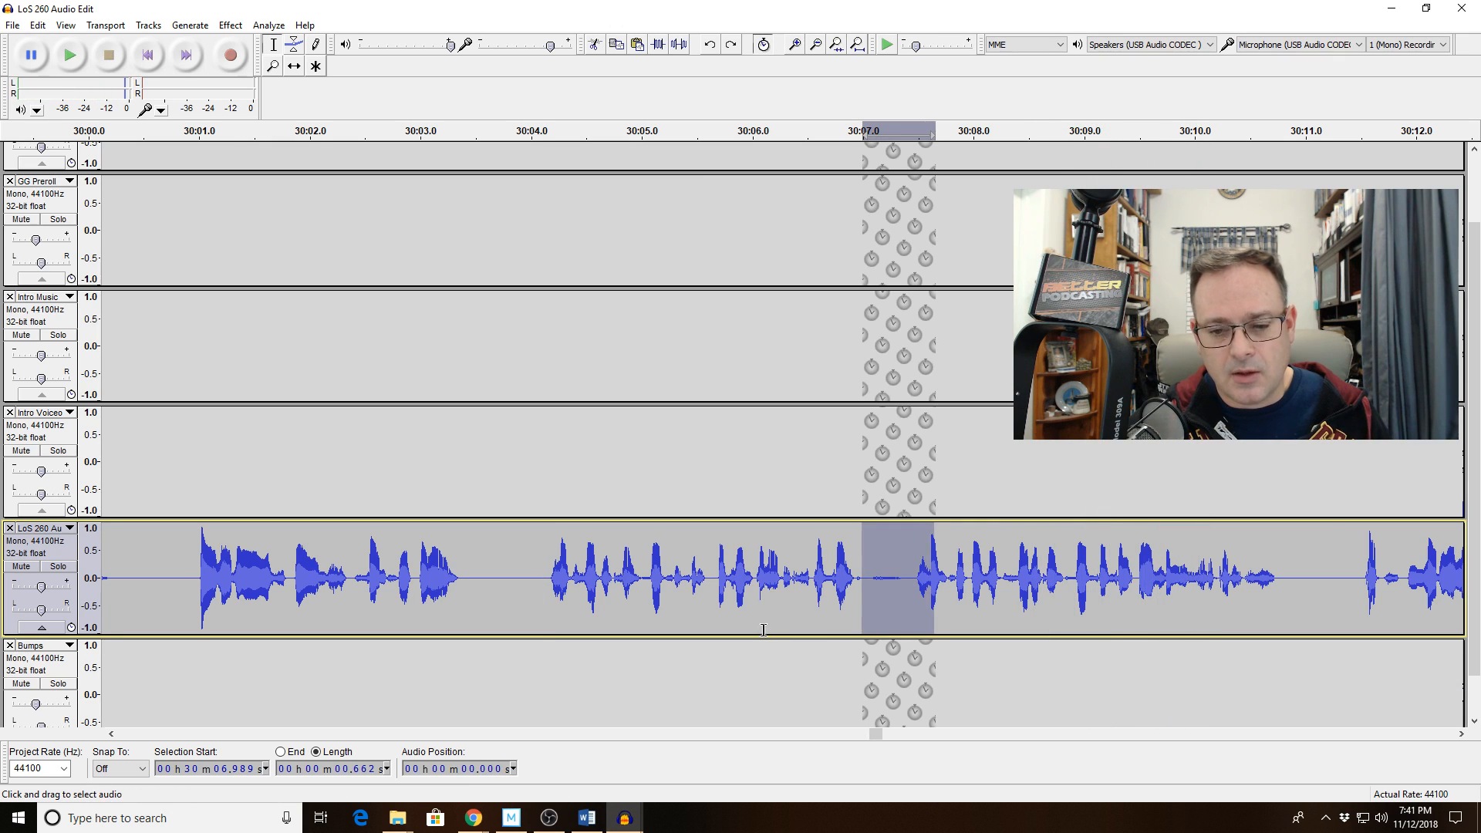
{"action": "left_click", "coordinate": [819, 586]}
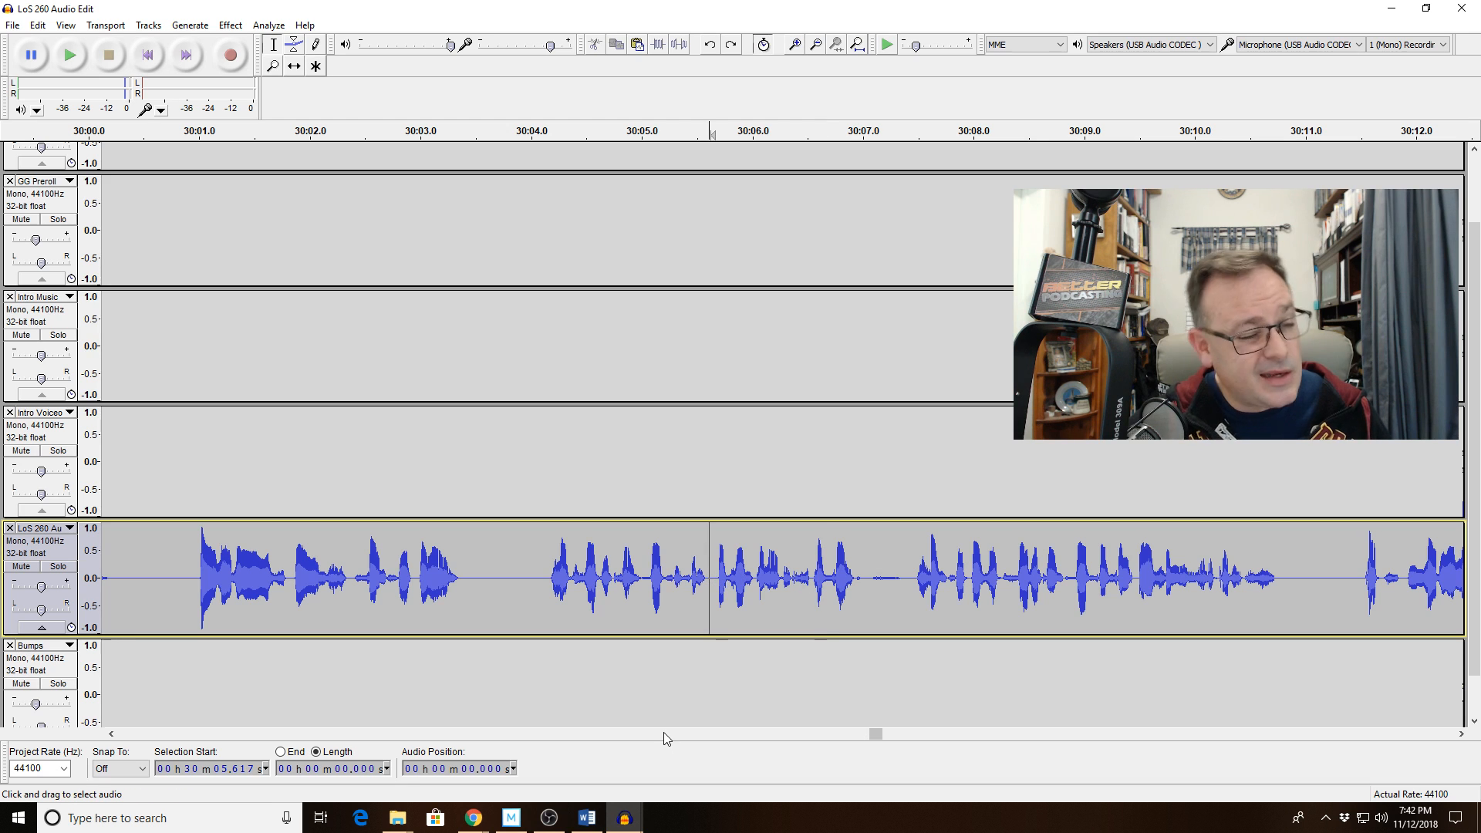
{"action": "left_click", "coordinate": [850, 586]}
{"action": "key", "text": "space"}
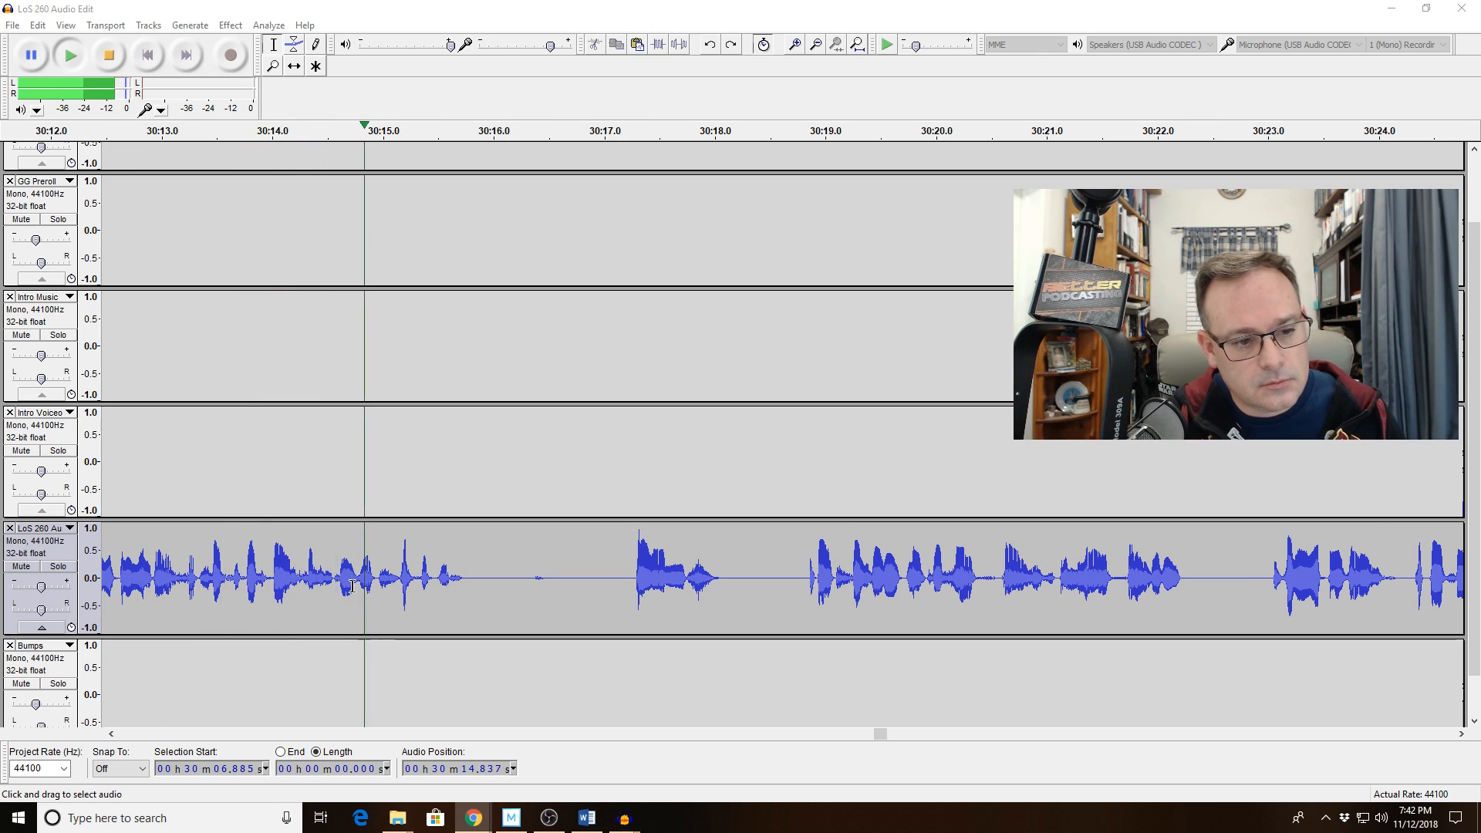
Go back to the pause near 30:10.981 and replay the passage from 30:10.410.
{"action": "left_click_drag", "start_coordinate": [283, 578], "coordinate": [93, 580]}
{"action": "left_click", "coordinate": [193, 584]}
{"action": "key", "text": "space"}
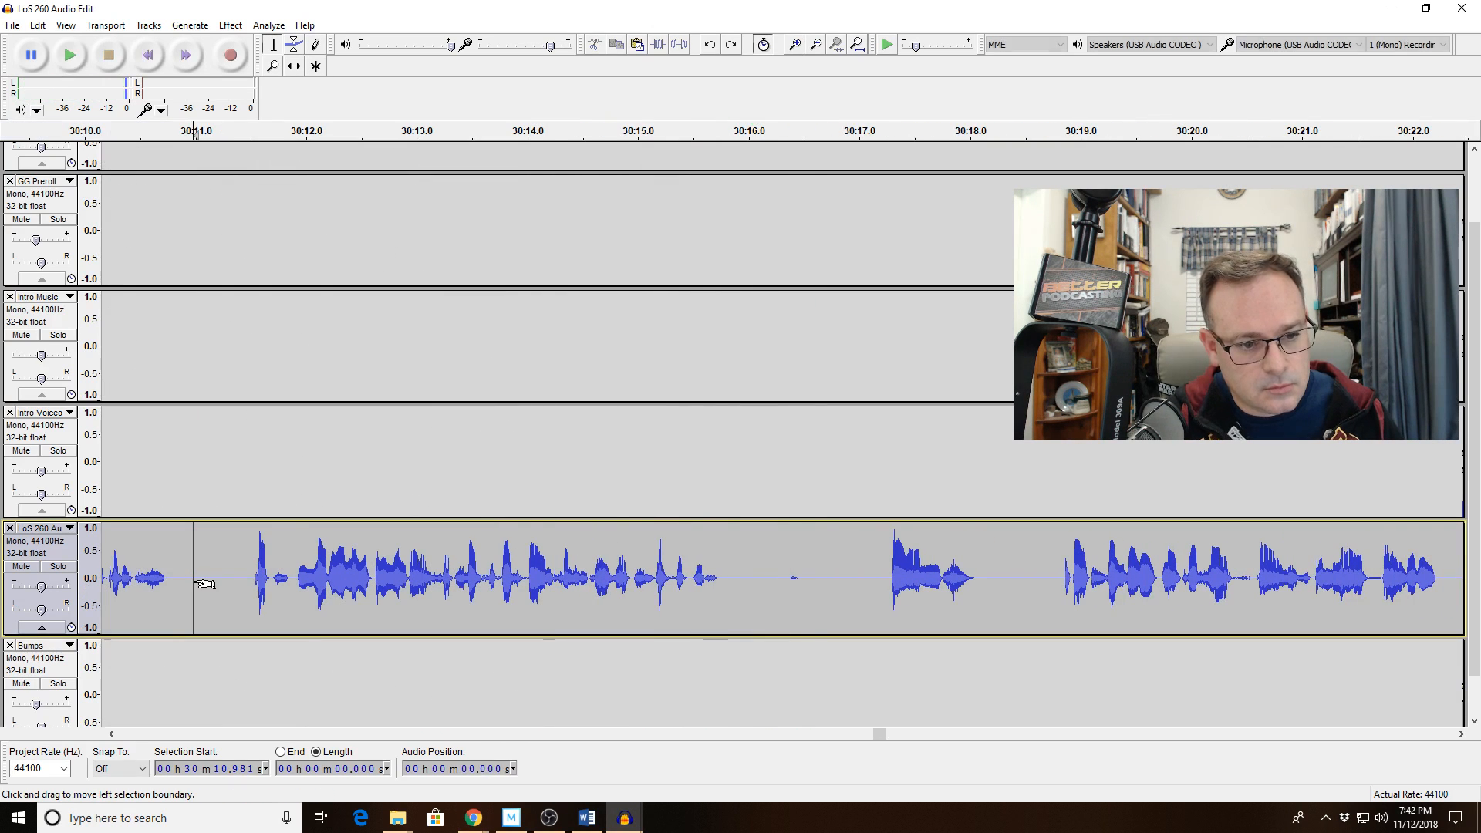
{"action": "key", "text": "space"}
{"action": "key", "text": "space"}
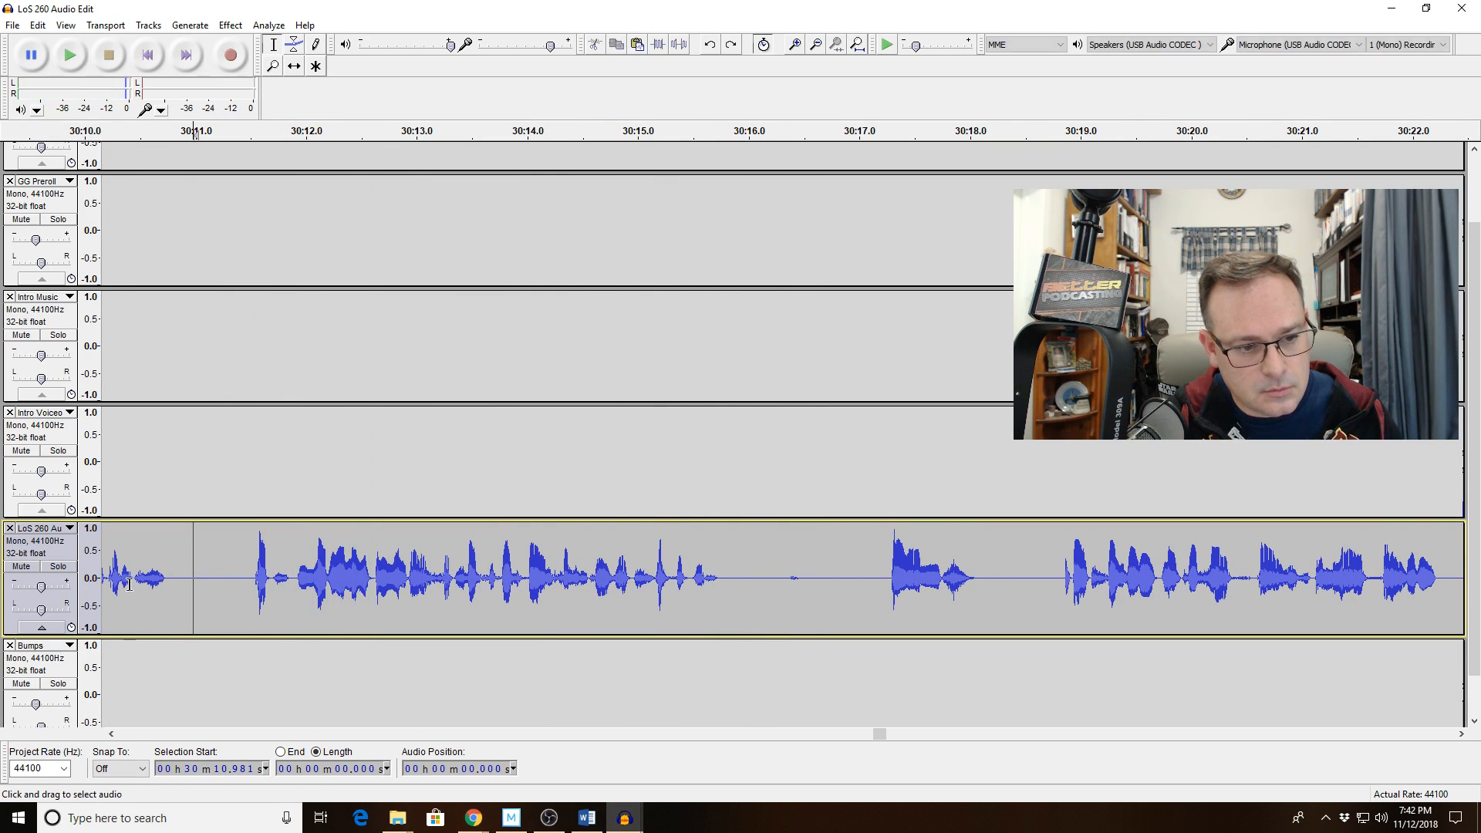
{"action": "left_click", "coordinate": [130, 584]}
{"action": "key", "text": "space"}
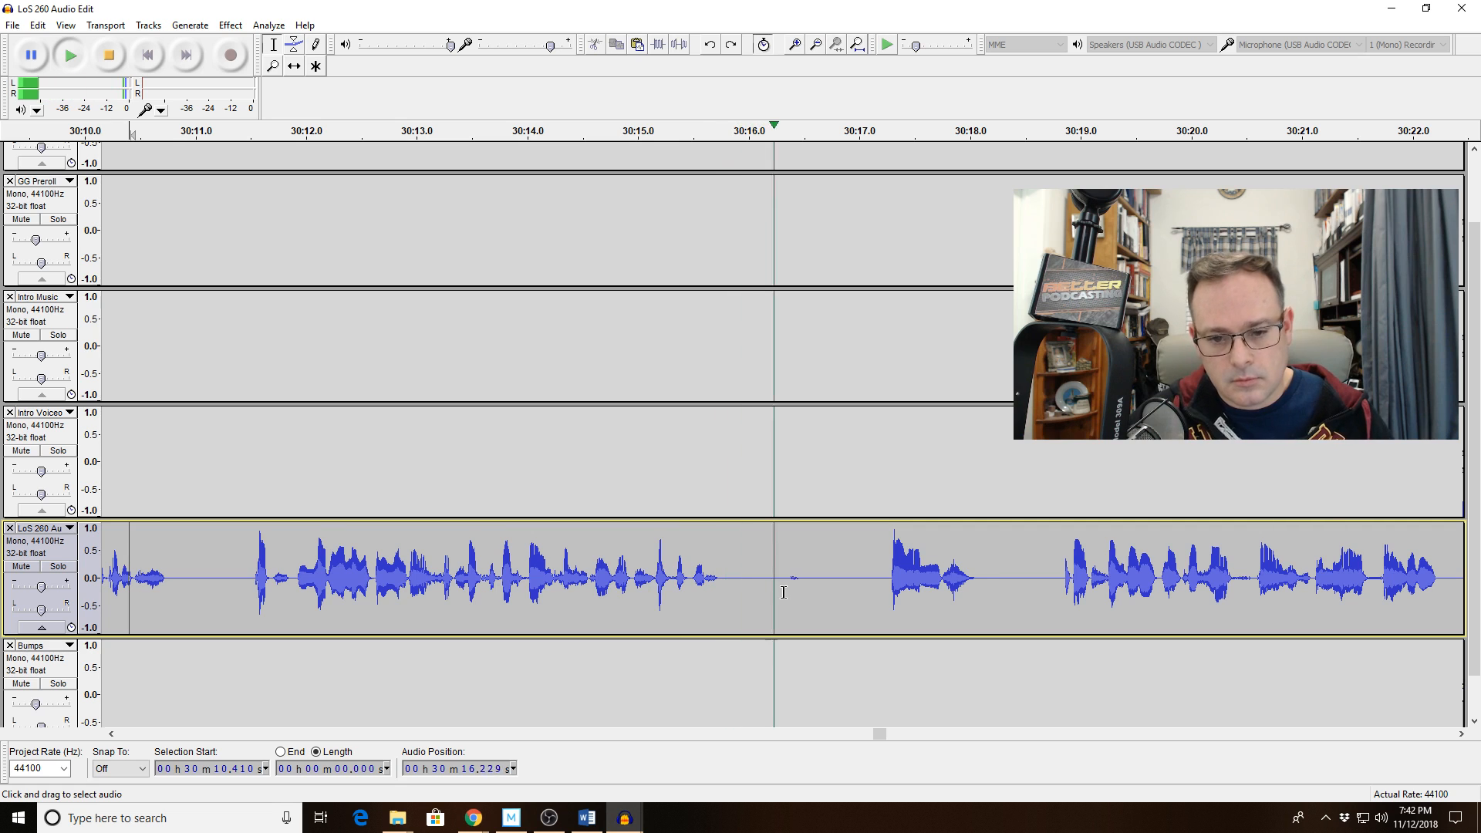
Delete the faint 0.293 s noise in the pause at 30:16.297 and play from 30:15.273 to check the join.
{"action": "left_click_drag", "start_coordinate": [781, 588], "coordinate": [813, 589]}
{"action": "key", "text": "space"}
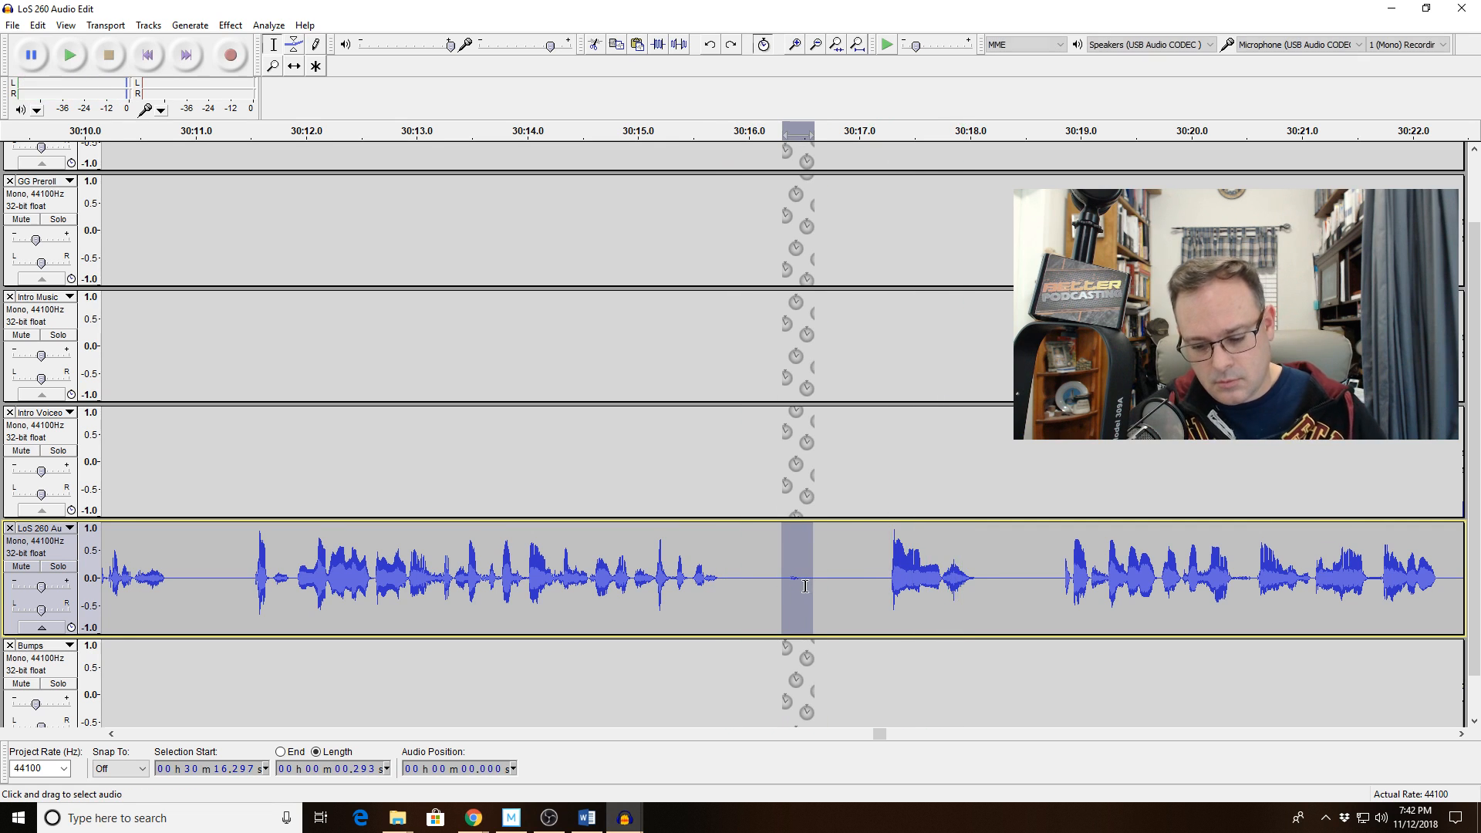
{"action": "key", "text": "Delete"}
{"action": "key", "text": "space"}
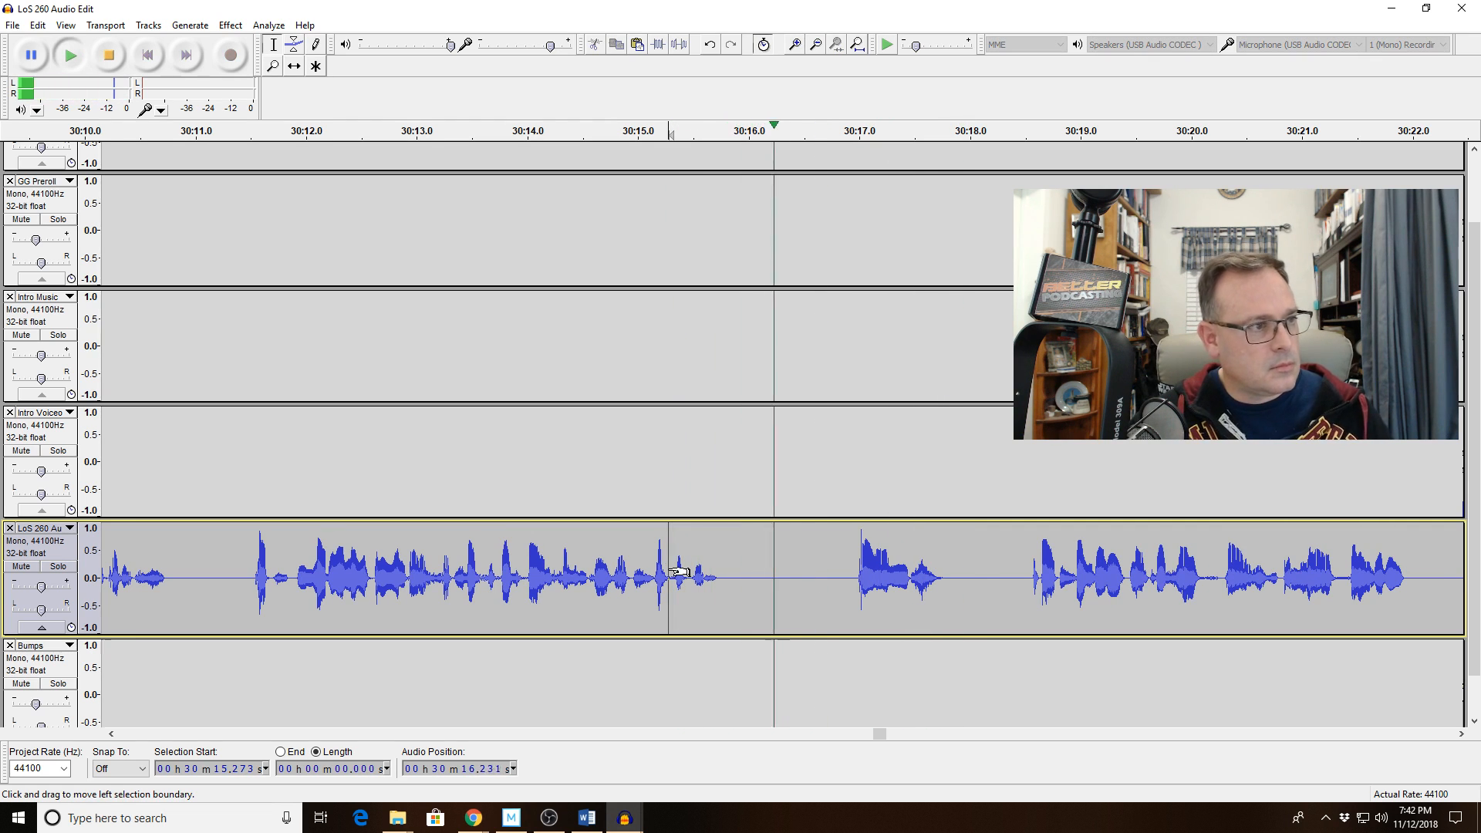
{"action": "left_click", "coordinate": [1205, 735]}
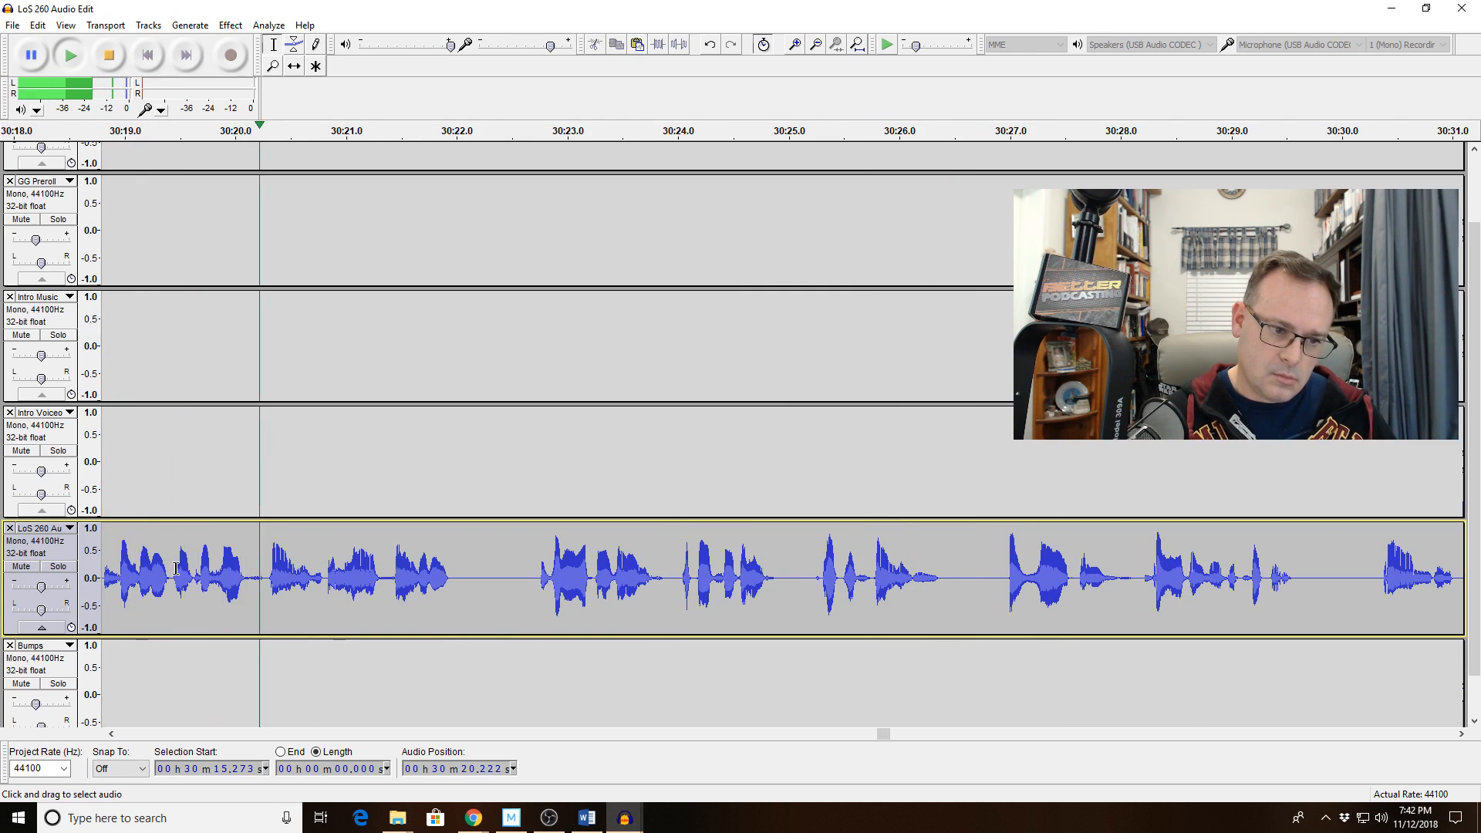
Delete the isolated 0.906 s of speech starting at 30:16.931 and play from 30:14.597 to check the gap.
{"action": "left_click_drag", "start_coordinate": [174, 586], "coordinate": [92, 585]}
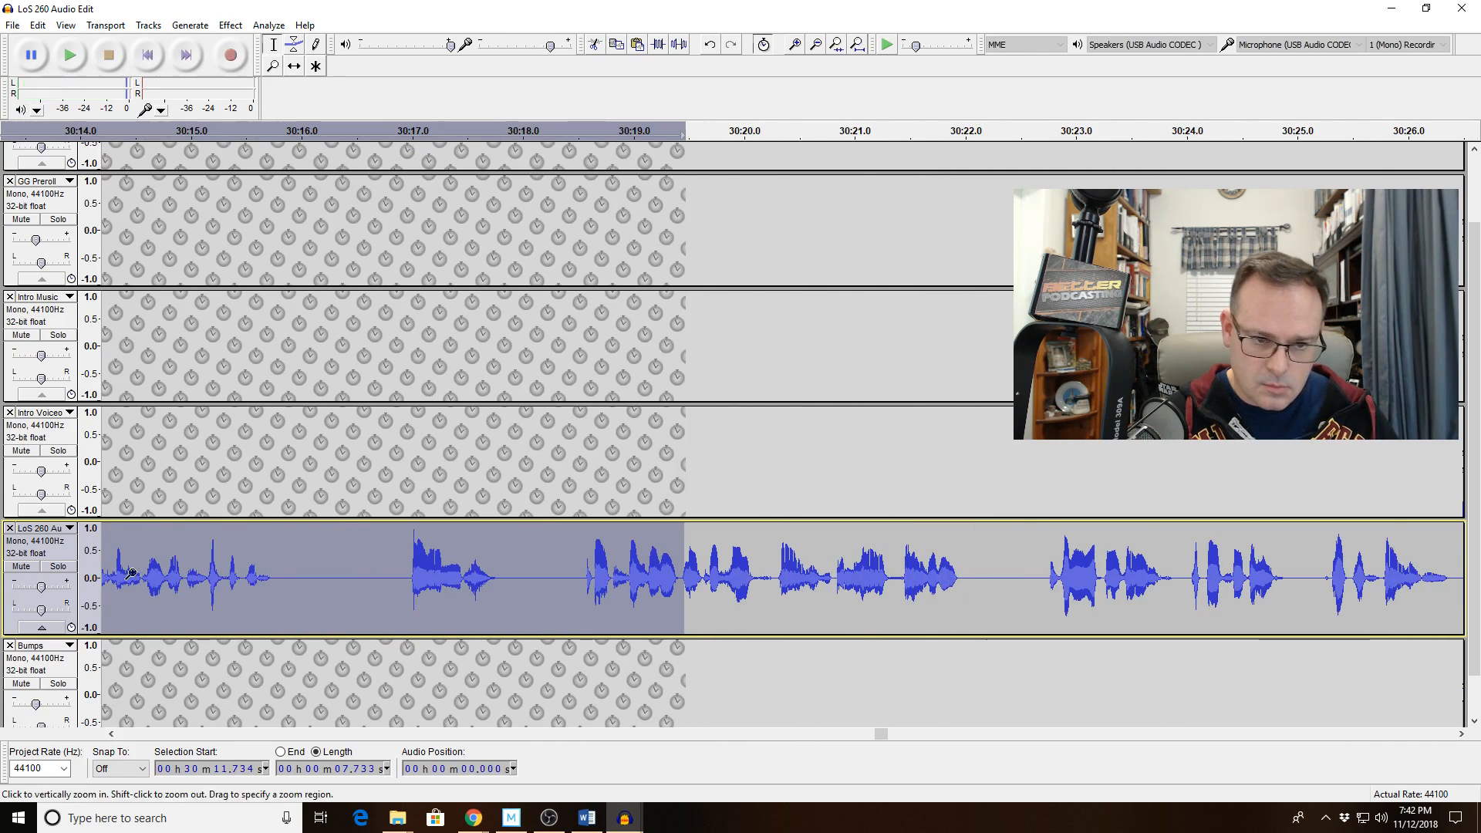
{"action": "left_click_drag", "start_coordinate": [406, 590], "coordinate": [504, 599]}
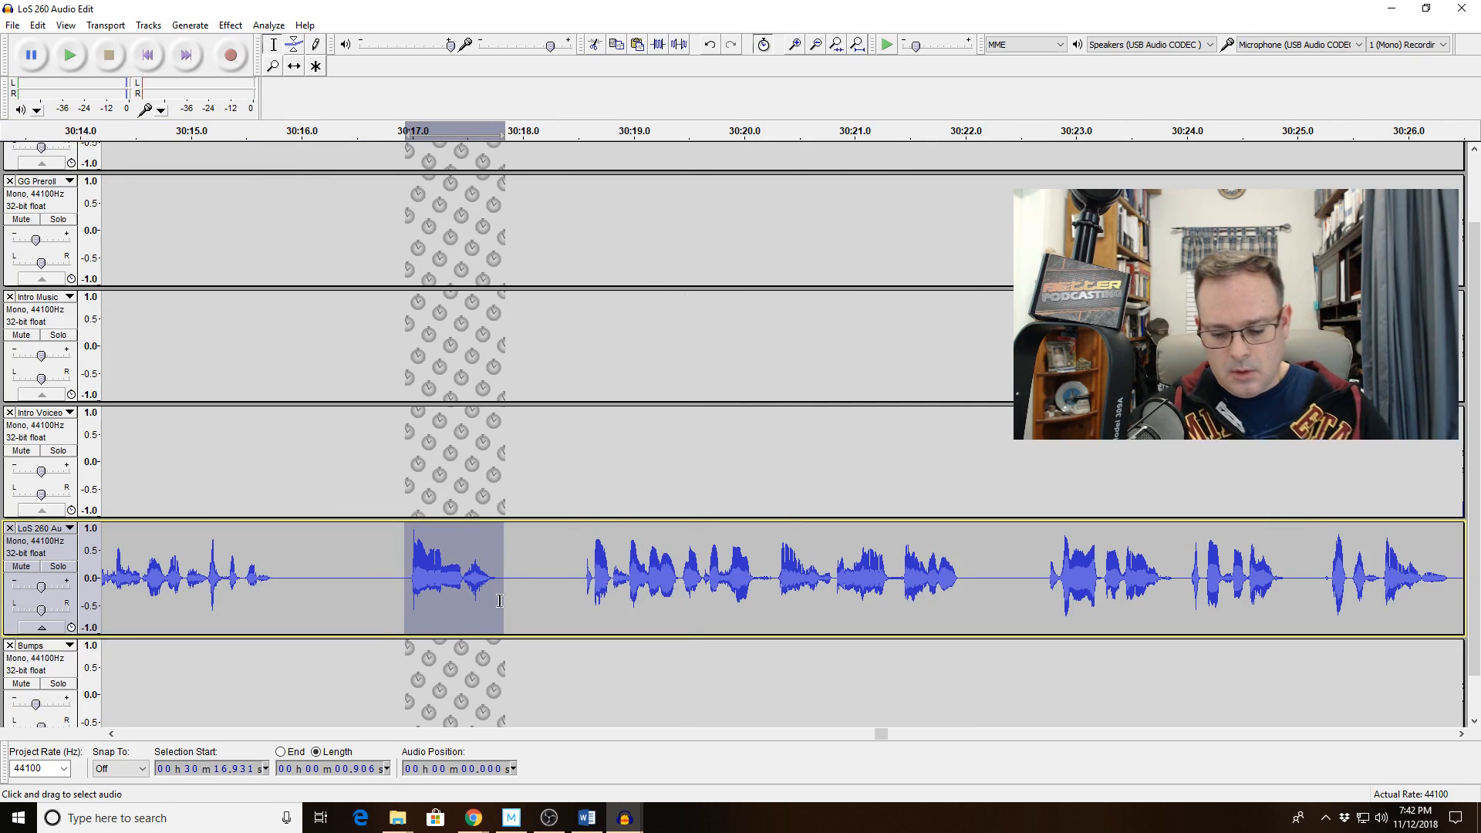
{"action": "key", "text": "Delete"}
{"action": "key", "text": "space"}
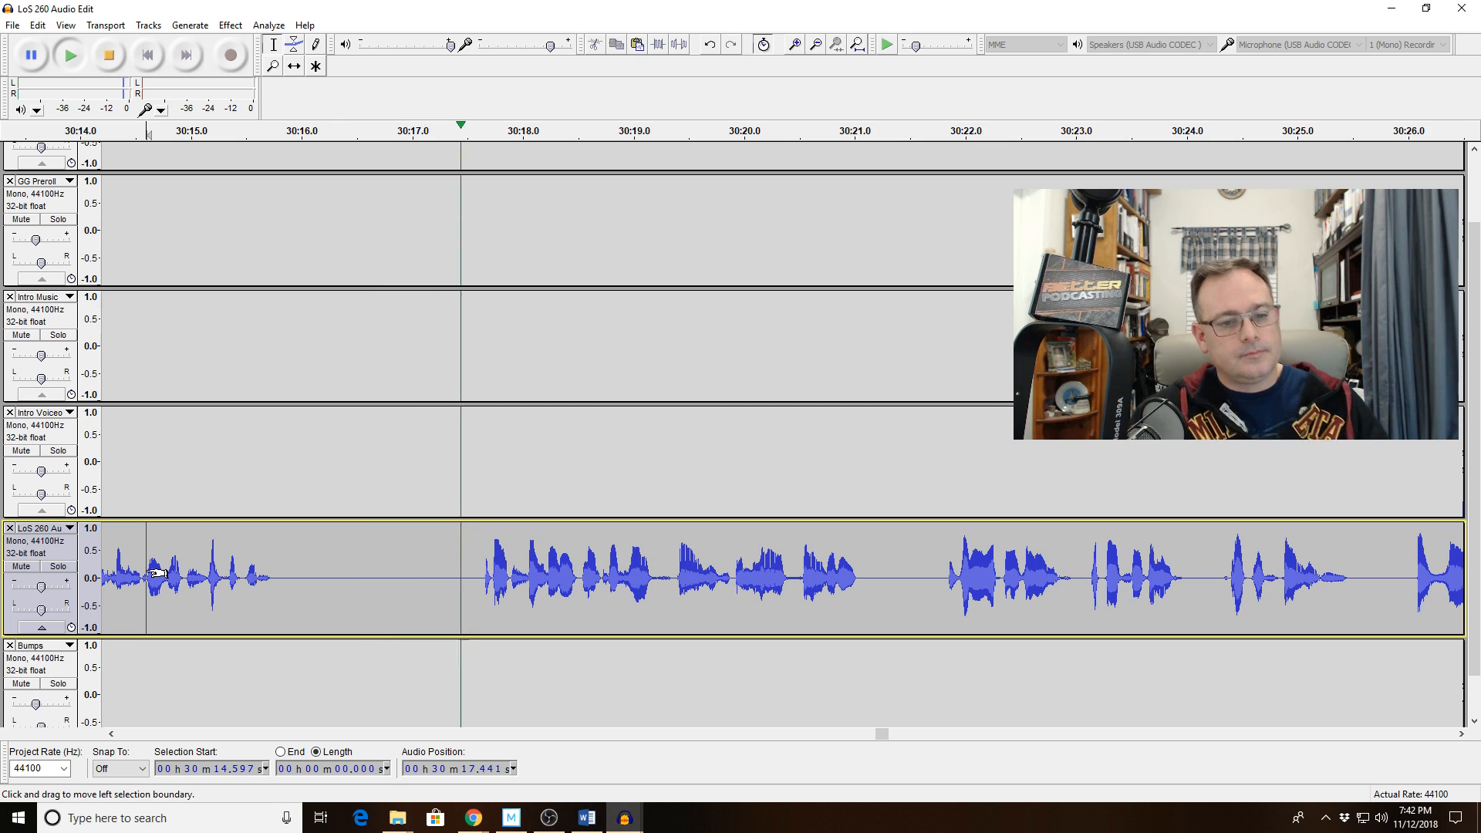
Shorten the pause before the phrase after 30:17 by deleting about 0.6 s of silence.
{"action": "left_click_drag", "start_coordinate": [401, 566], "coordinate": [434, 563]}
{"action": "key", "text": "space"}
{"action": "key", "text": "Delete"}
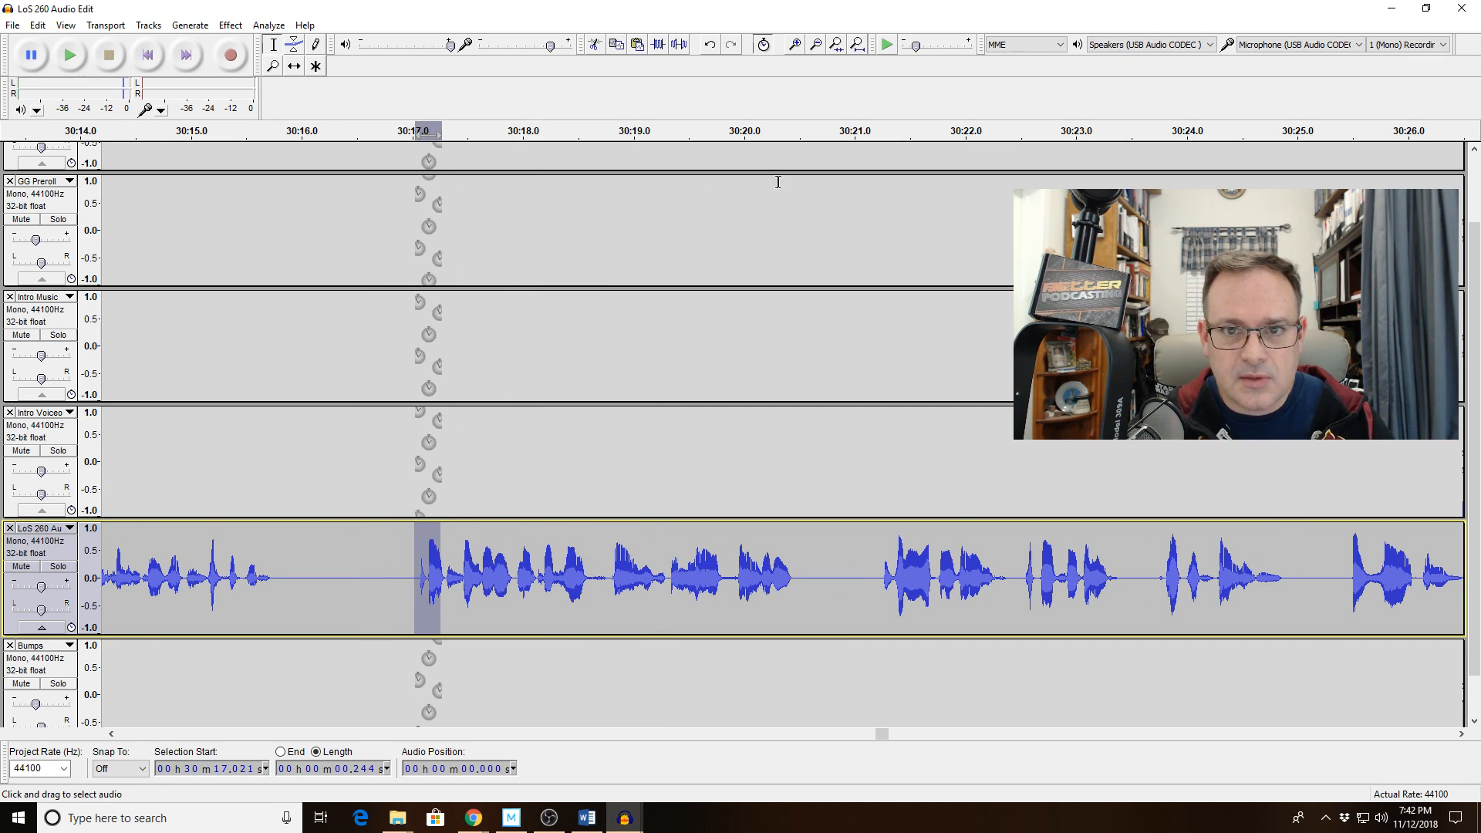
Apply Equalization with the Bass Cut curve to the 0.067 s low-frequency thump at 30:17.073.
{"action": "left_click", "coordinate": [838, 45]}
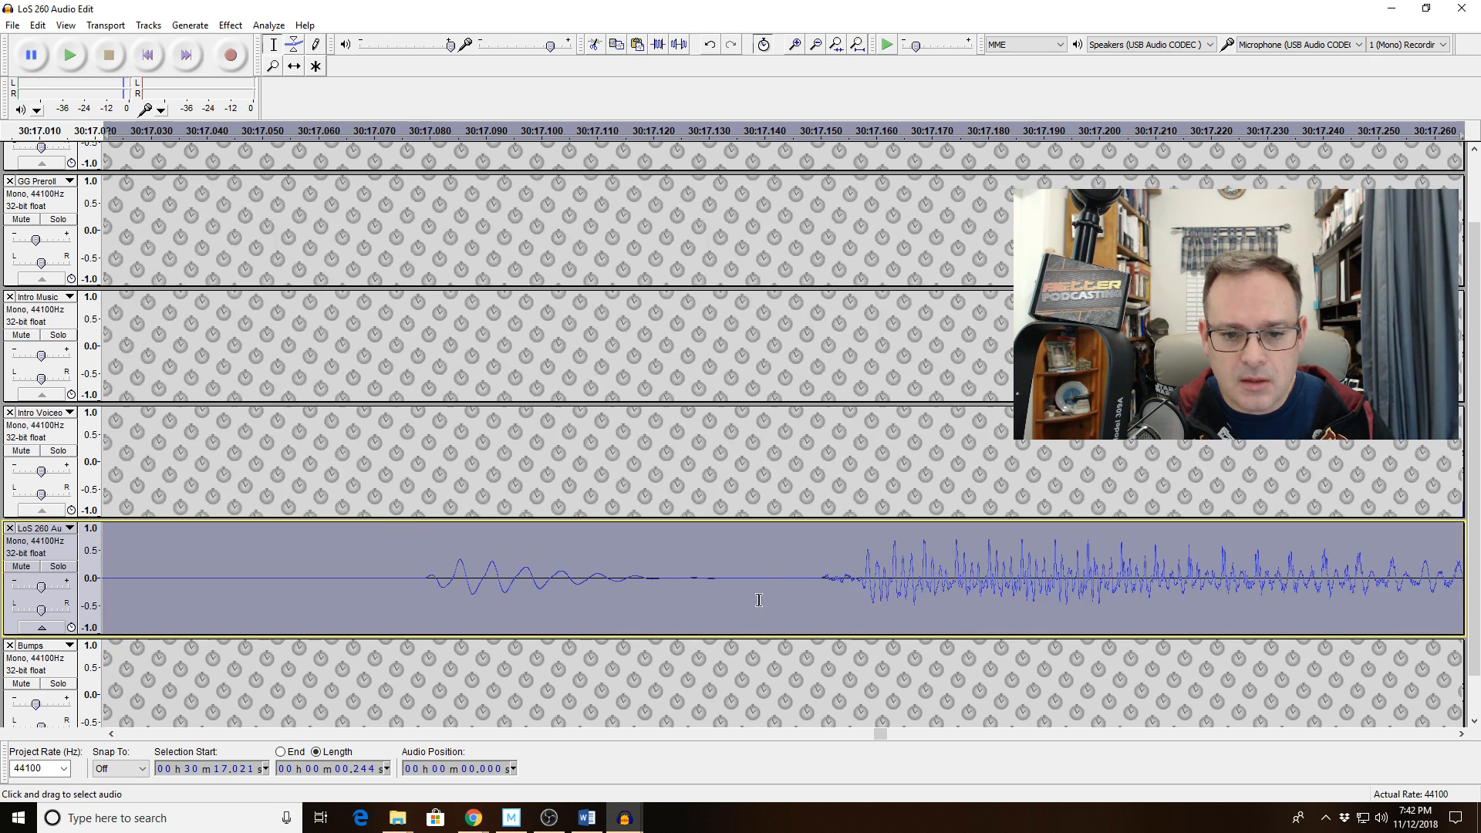
{"action": "left_click_drag", "start_coordinate": [759, 597], "coordinate": [388, 604]}
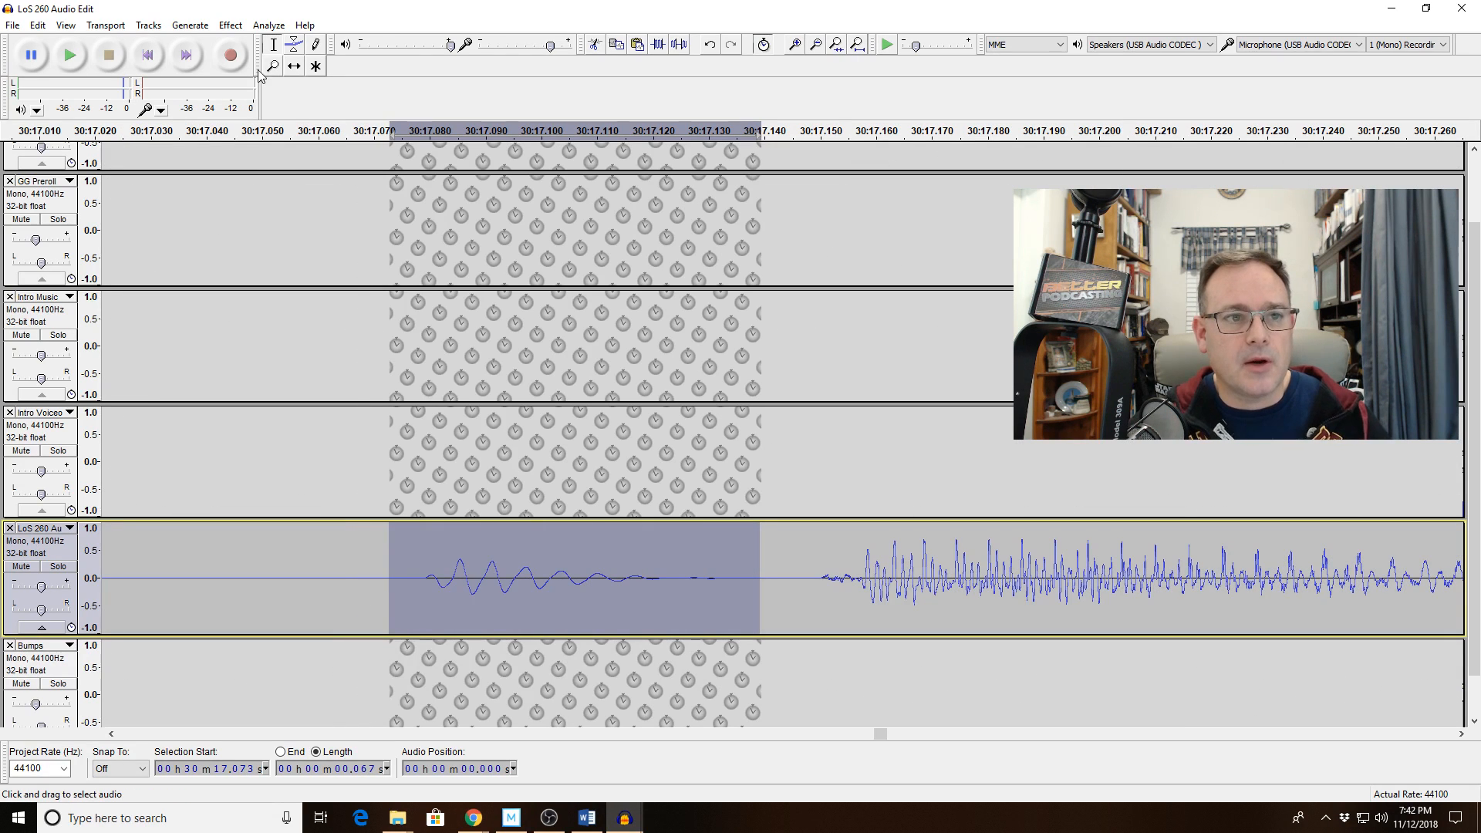
{"action": "left_click", "coordinate": [231, 26]}
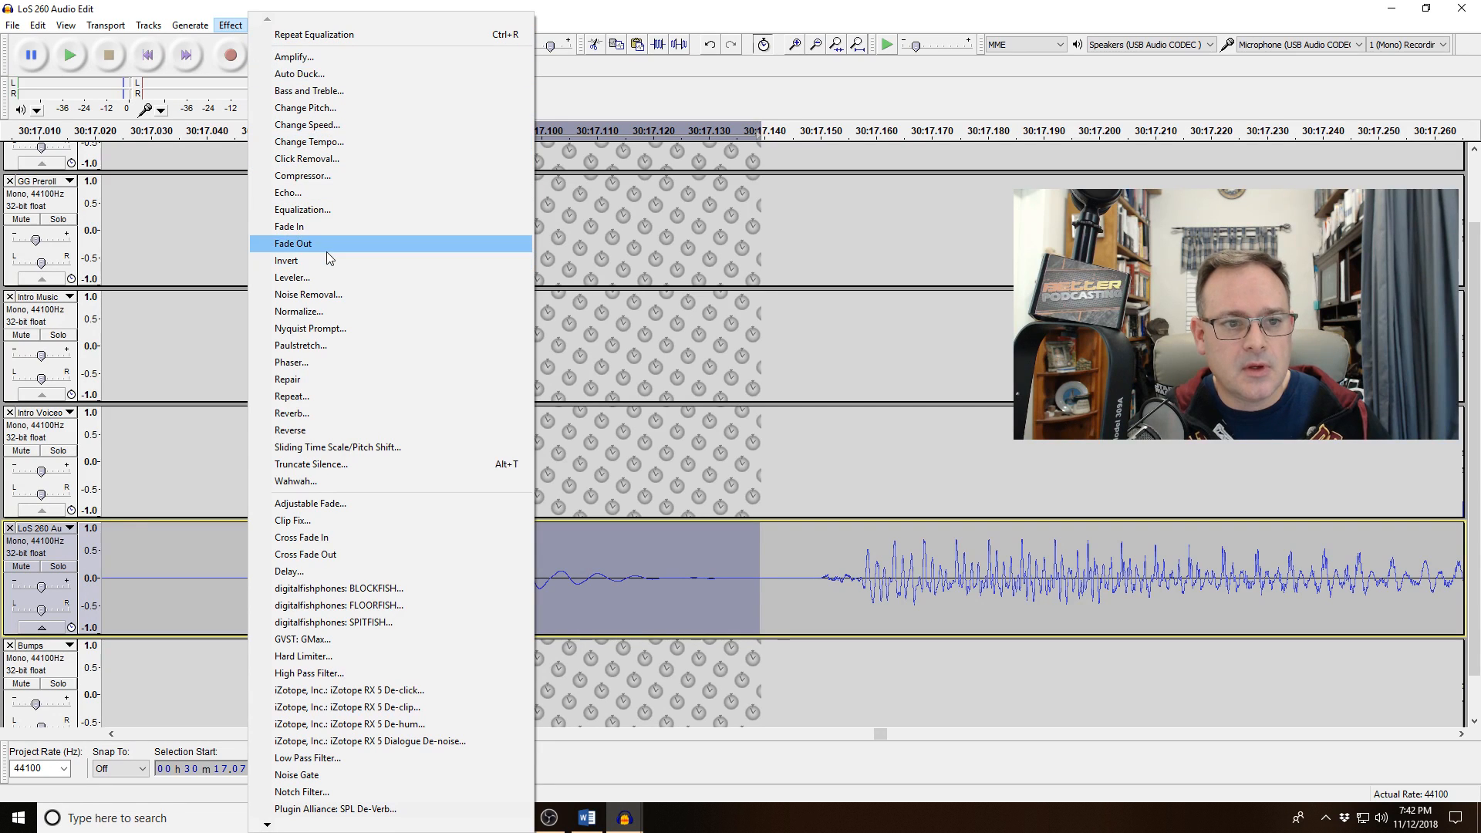
{"action": "left_click", "coordinate": [340, 211]}
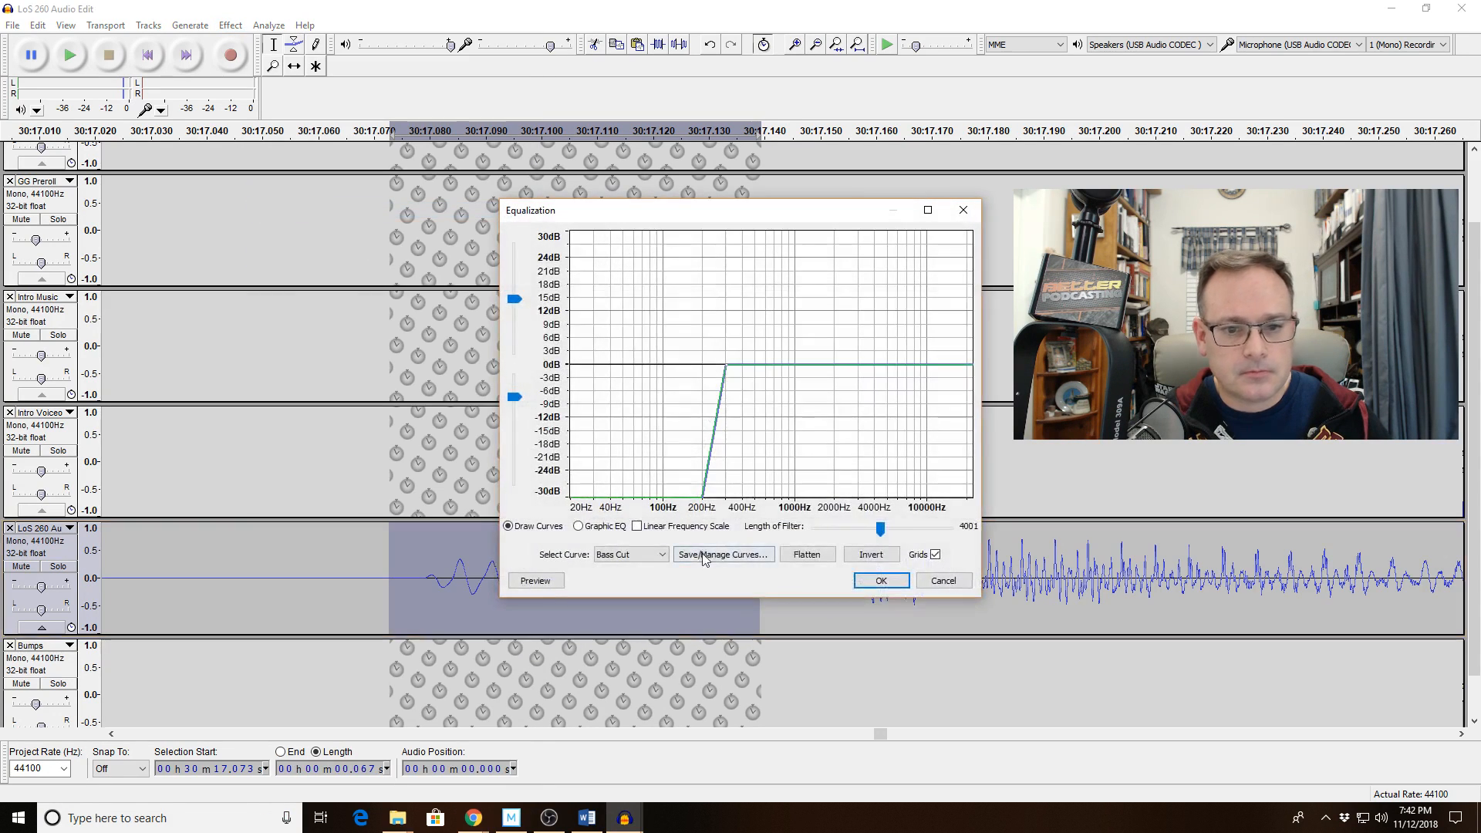
{"action": "left_click", "coordinate": [856, 581]}
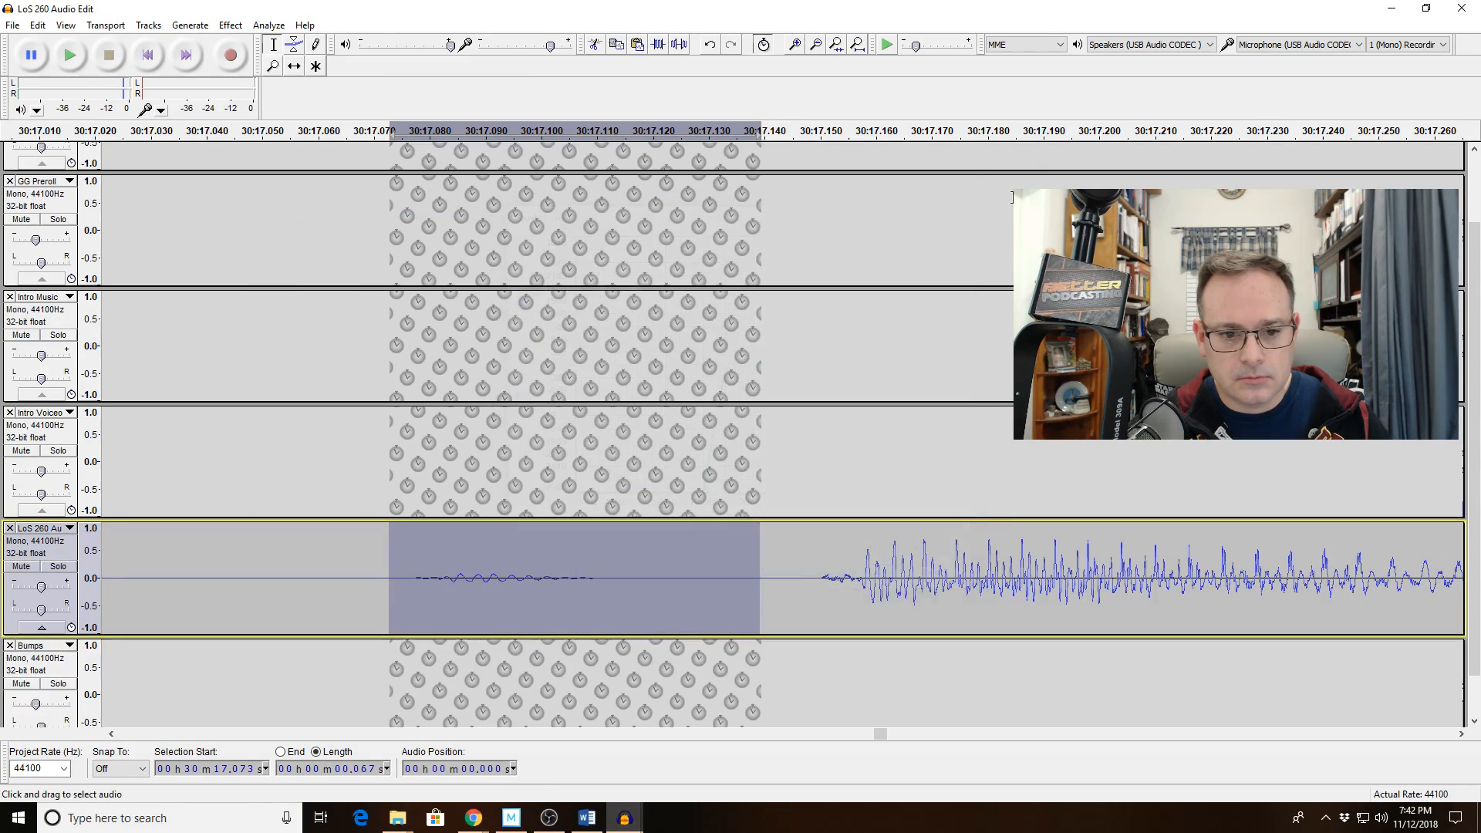
Play from 30:15.527 in a wider view to check the equalized thump and the speech that follows.
{"action": "left_click", "coordinate": [817, 44]}
{"action": "left_click", "coordinate": [817, 44]}
{"action": "left_click", "coordinate": [817, 45]}
{"action": "left_click", "coordinate": [817, 45]}
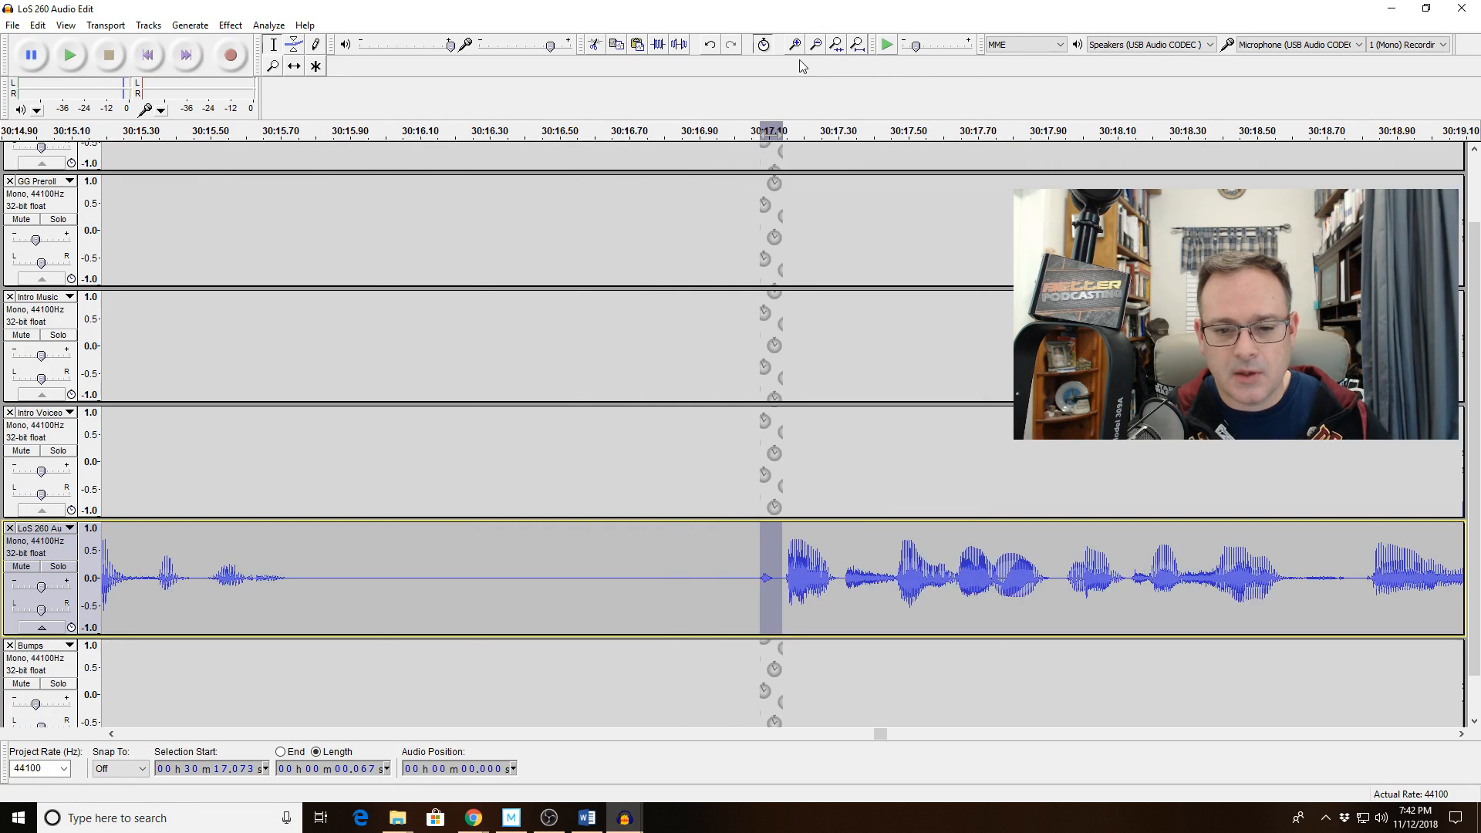
{"action": "left_click", "coordinate": [221, 477]}
{"action": "key", "text": "space"}
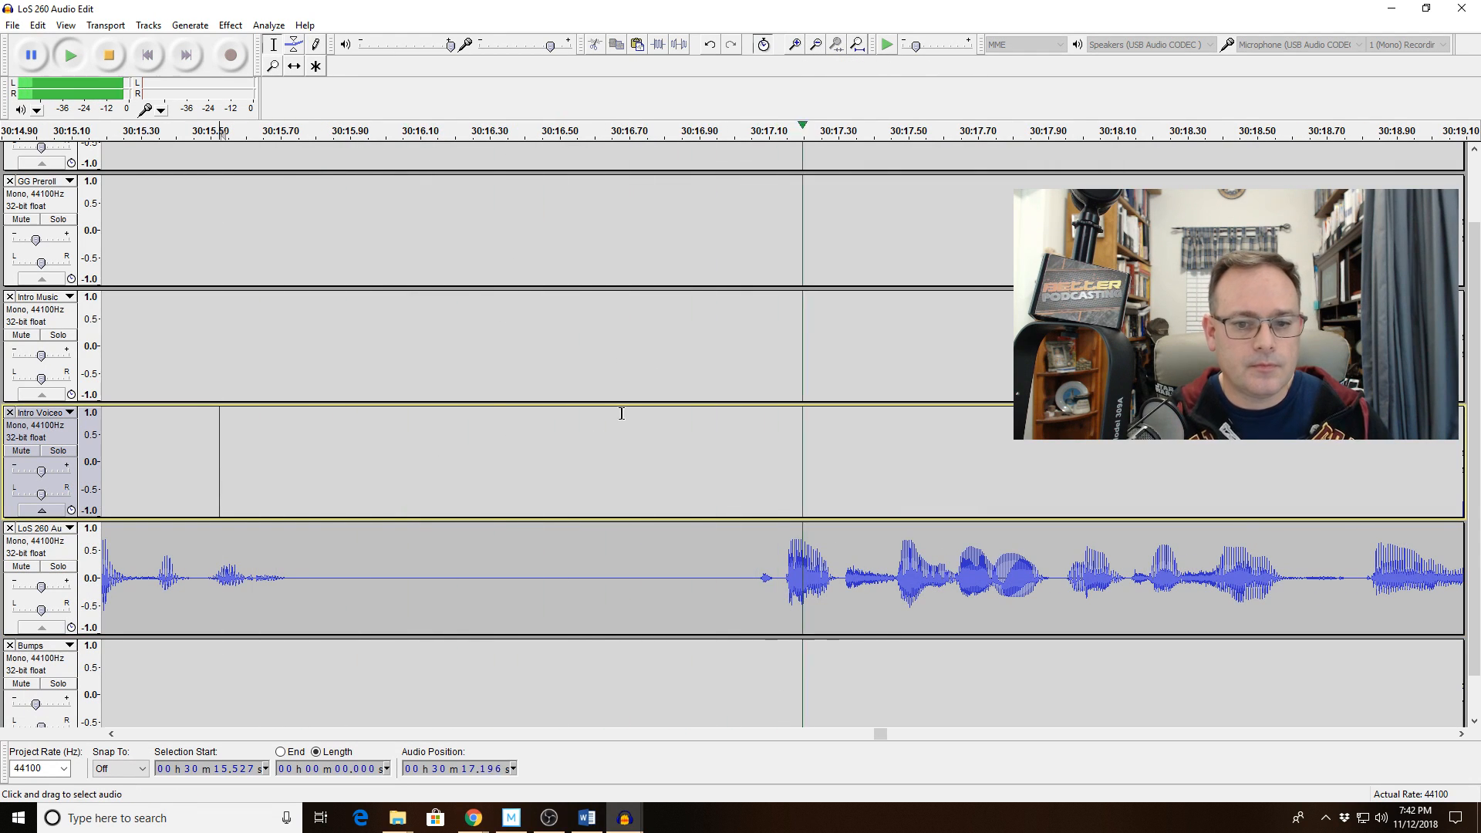
{"action": "left_click", "coordinate": [816, 45]}
{"action": "left_click", "coordinate": [816, 45]}
{"action": "left_click", "coordinate": [815, 45]}
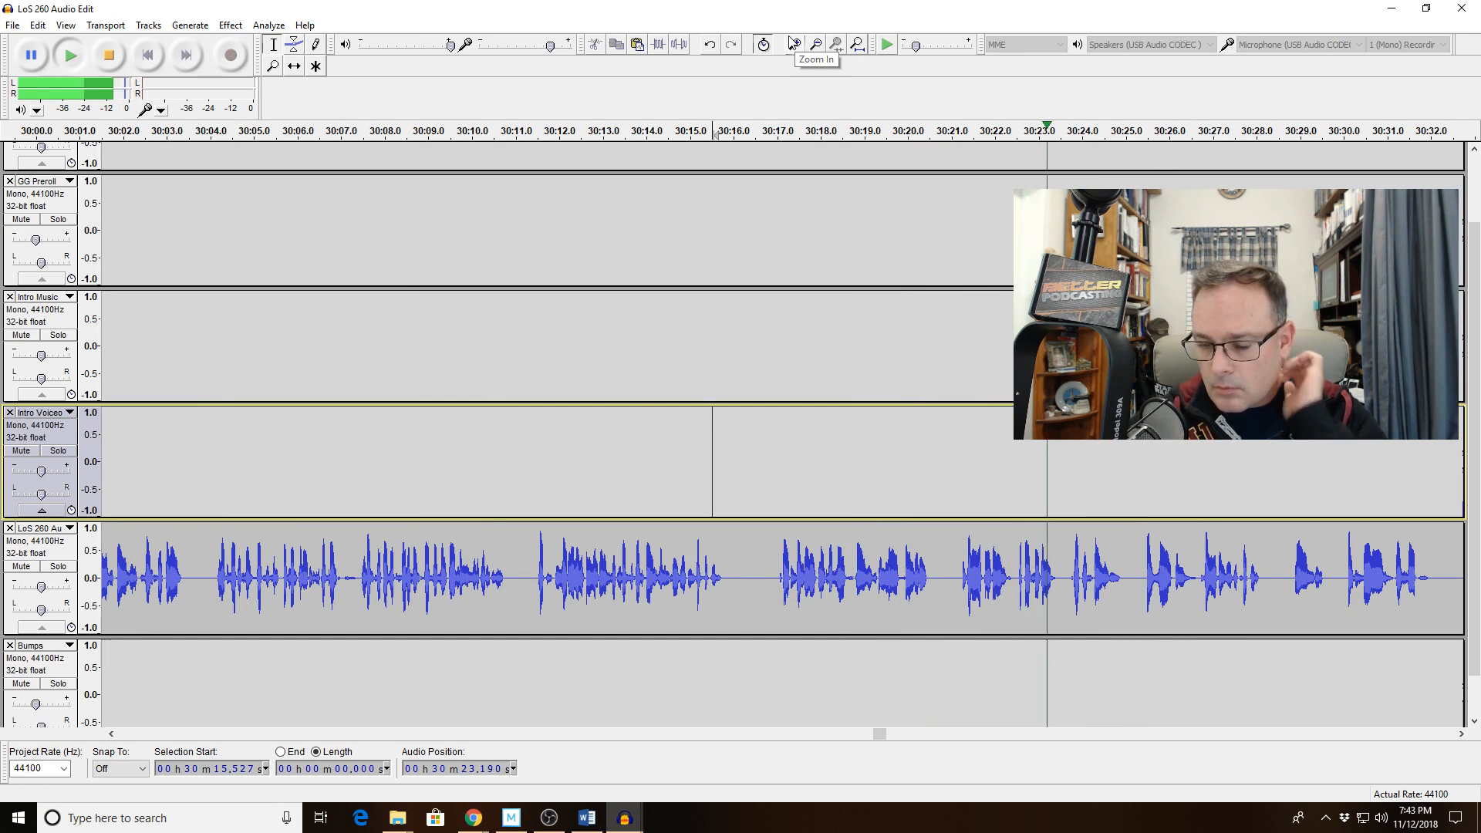
Zoom in on the 2.423 s of speech starting at 30:21.135 and play it.
{"action": "left_click_drag", "start_coordinate": [957, 580], "coordinate": [1062, 580]}
{"action": "key", "text": "space"}
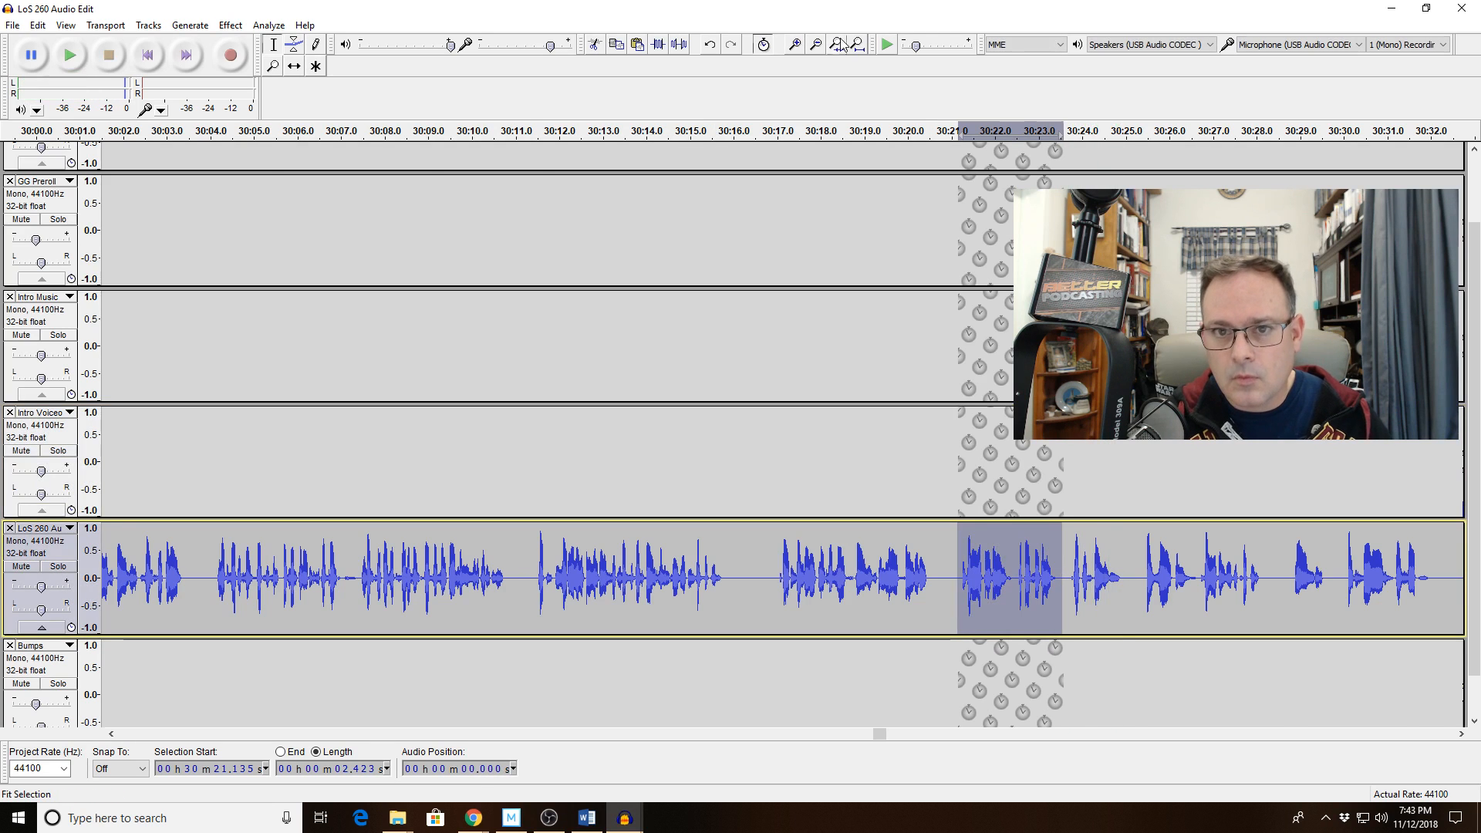
{"action": "left_click", "coordinate": [842, 44]}
{"action": "key", "text": "space"}
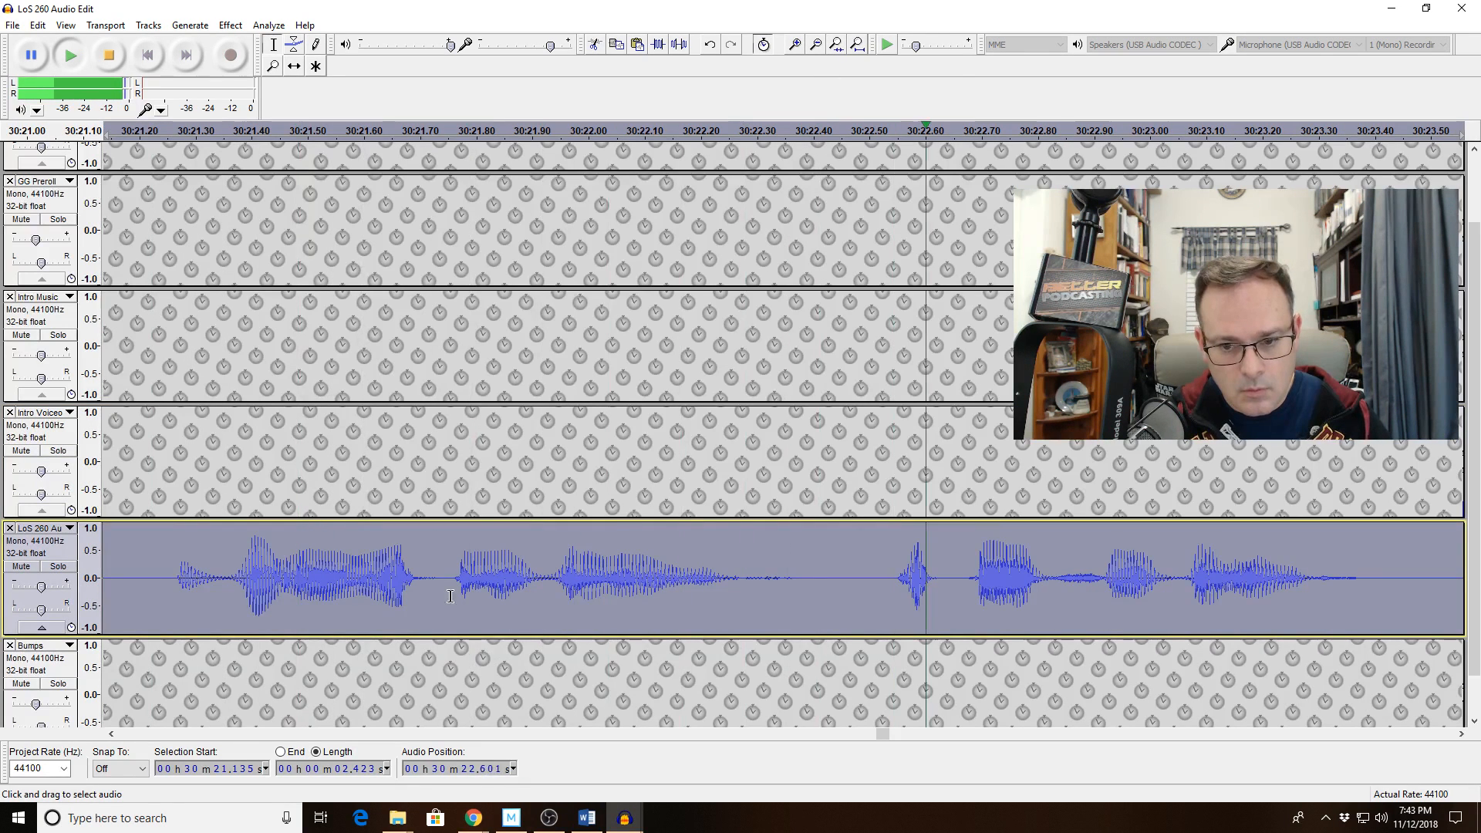
{"action": "key", "text": "space"}
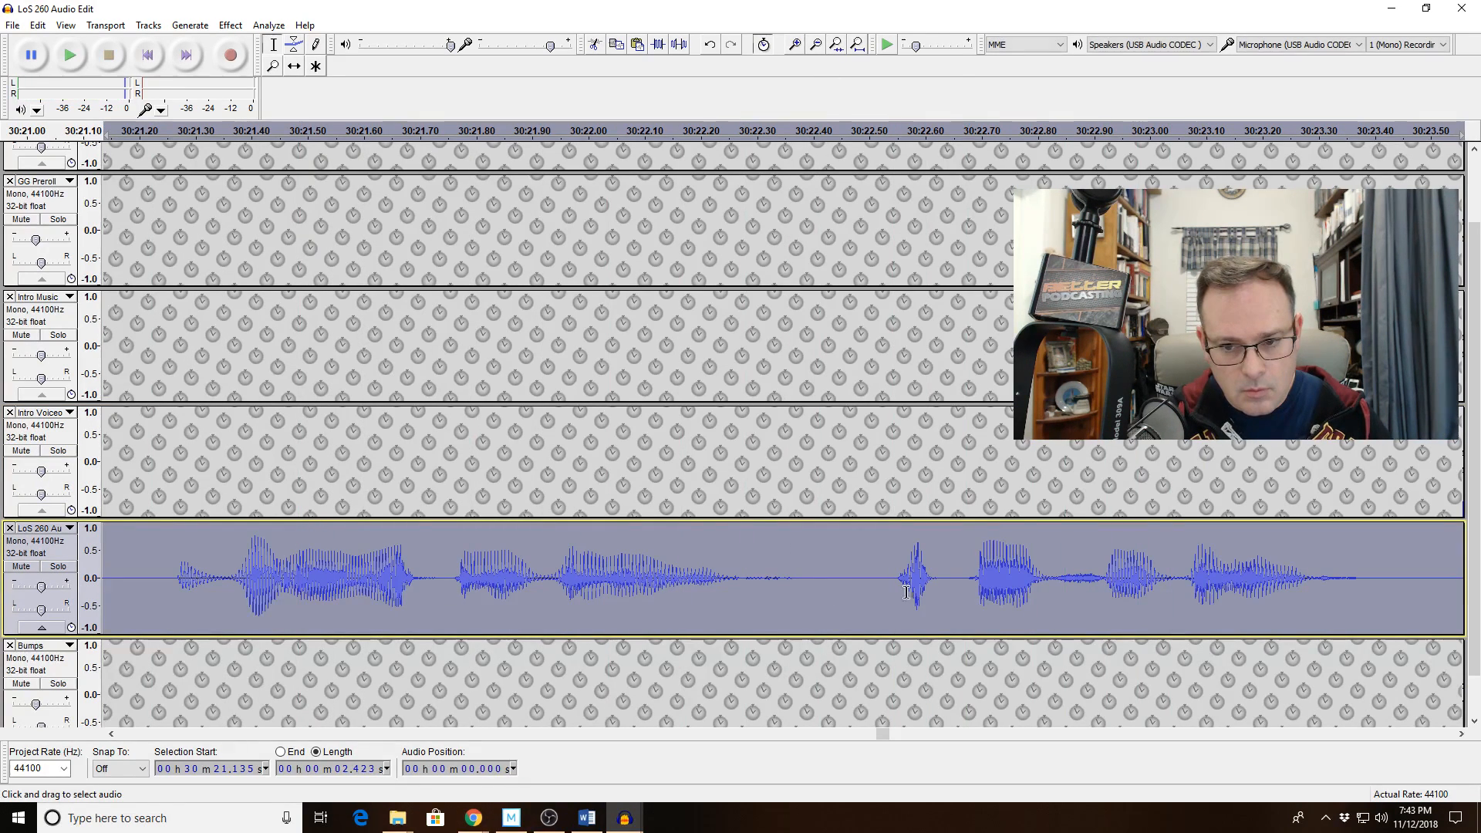
Delete about 0.12 s of stray sound starting at 30:22.515 and play from 30:21.213 to check the join.
{"action": "left_click", "coordinate": [554, 579]}
{"action": "key", "text": "space"}
{"action": "key", "text": "space"}
{"action": "left_click_drag", "start_coordinate": [878, 580], "coordinate": [923, 580]}
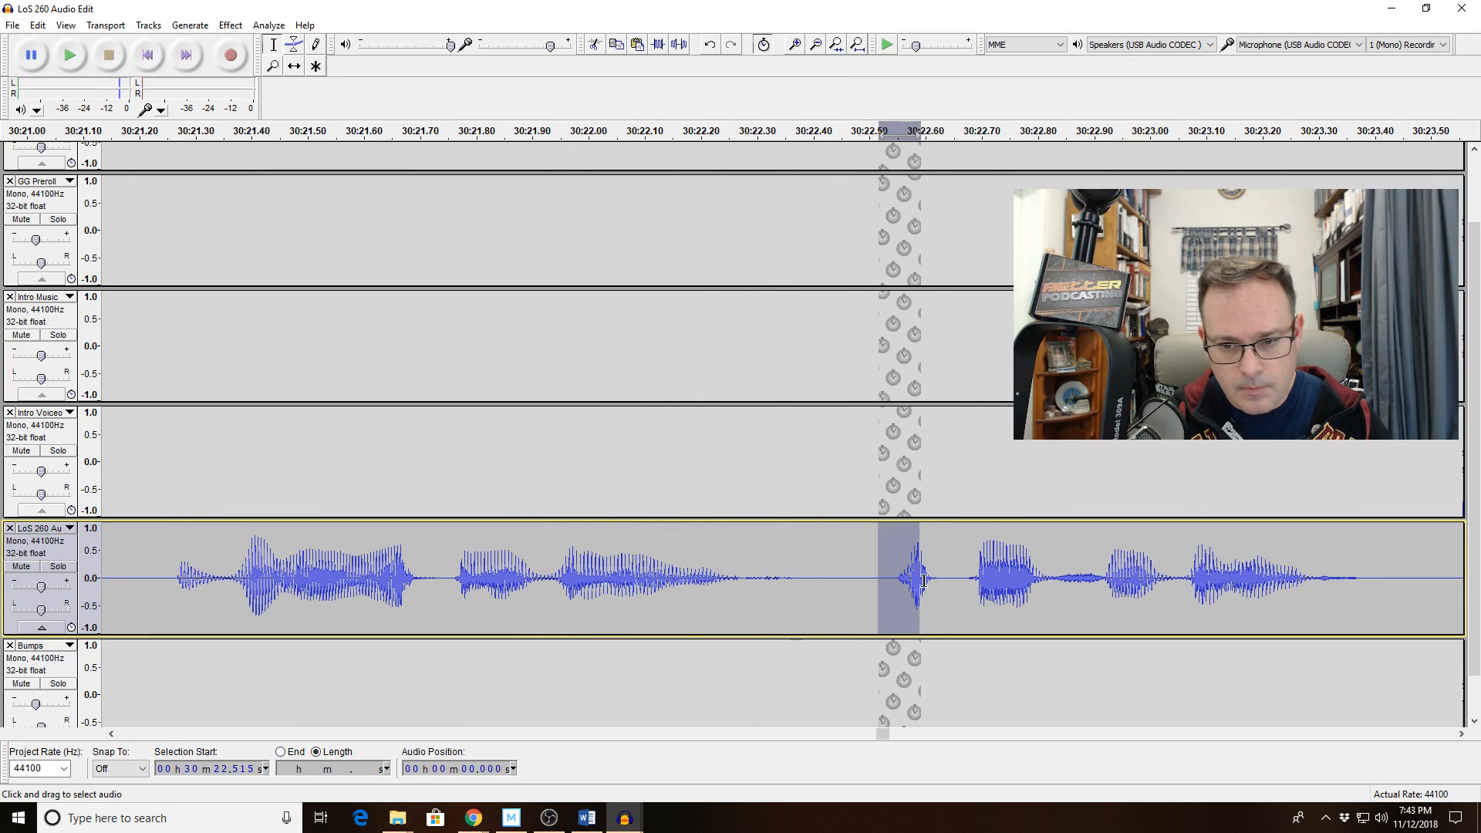
{"action": "key", "text": "Delete"}
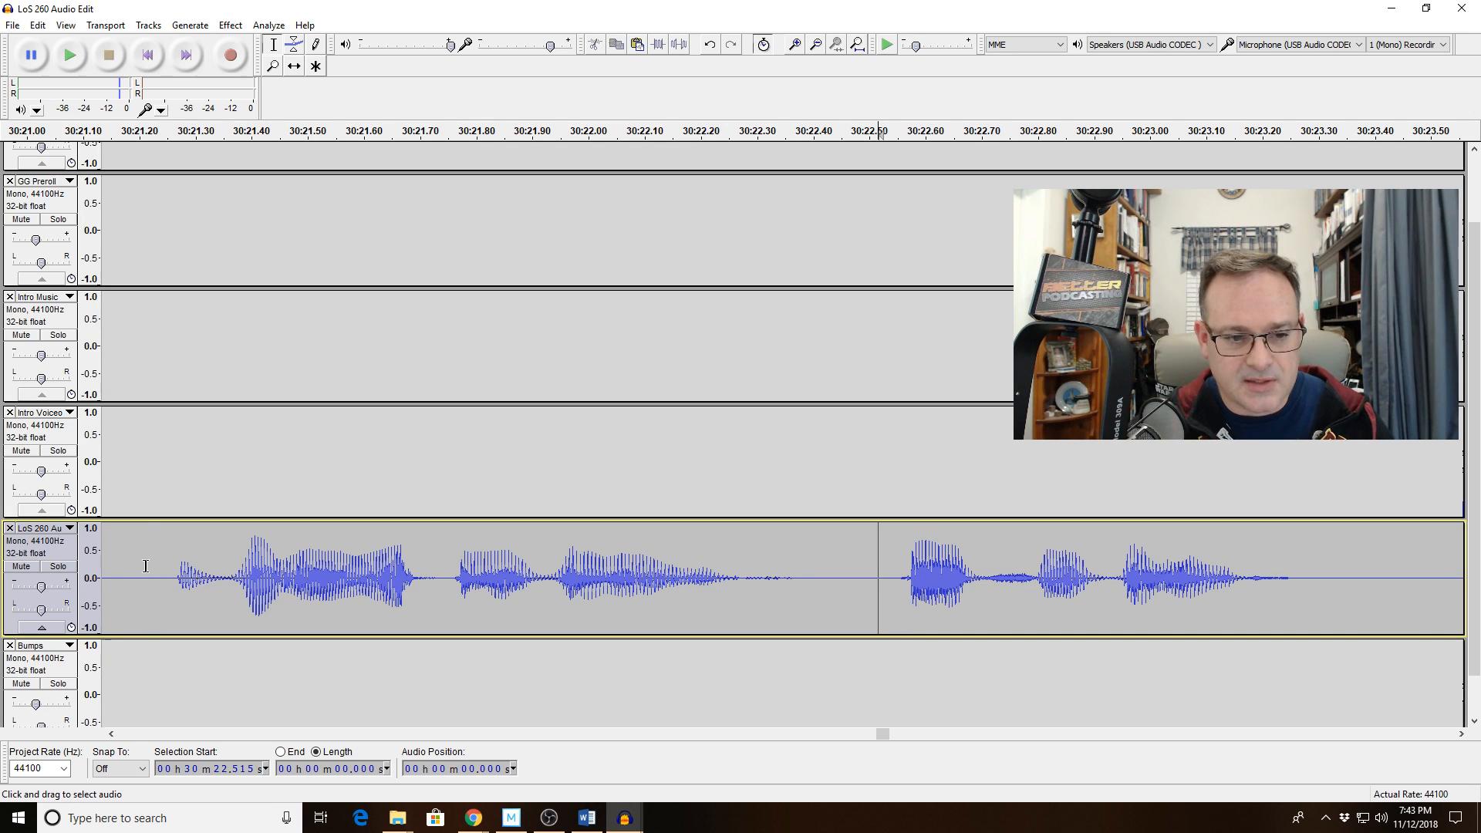
{"action": "key", "text": "space"}
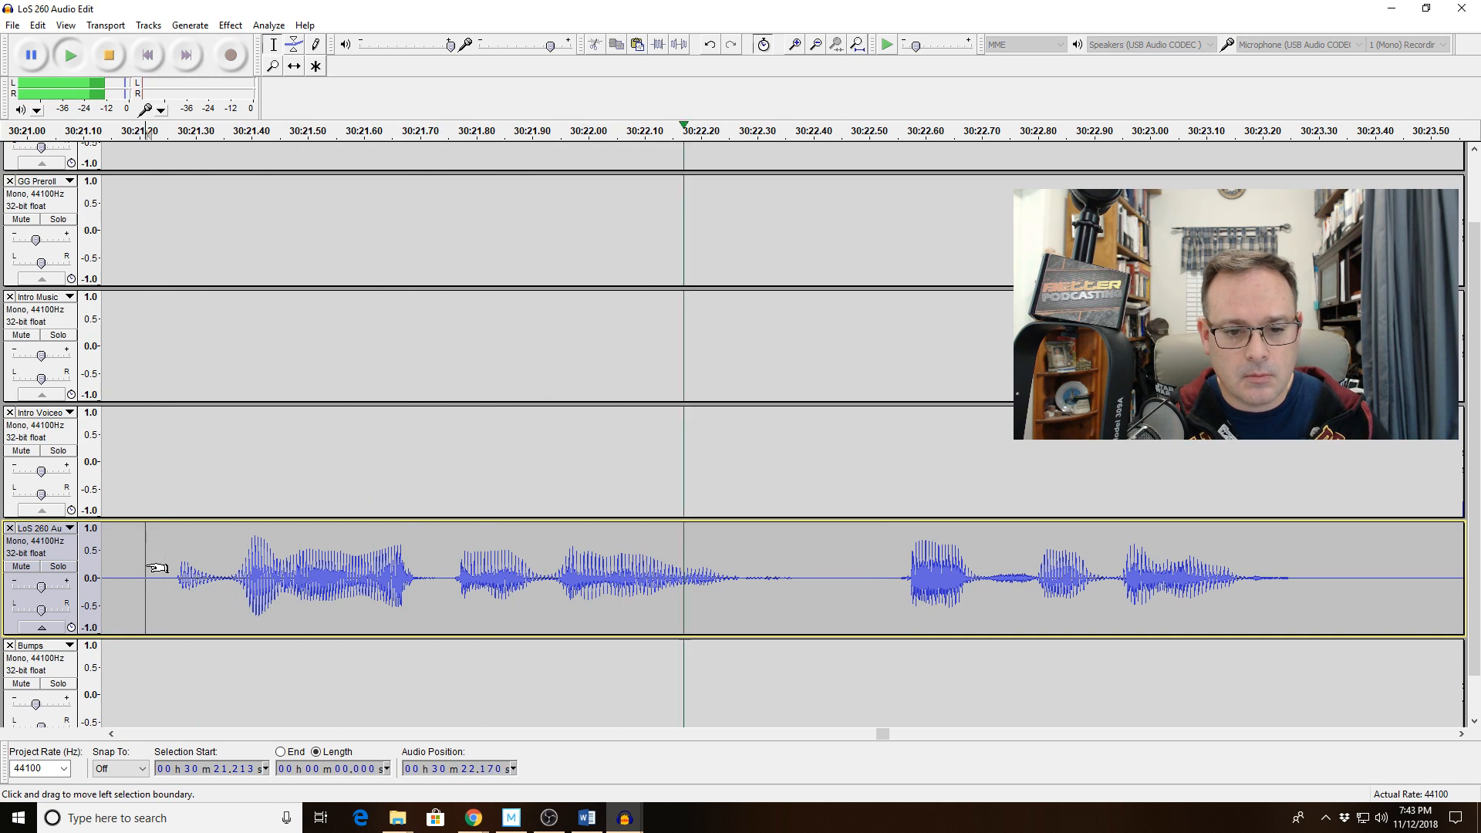
Replay the edited phrase from 30:21.213 in a wider view.
{"action": "left_click", "coordinate": [816, 47]}
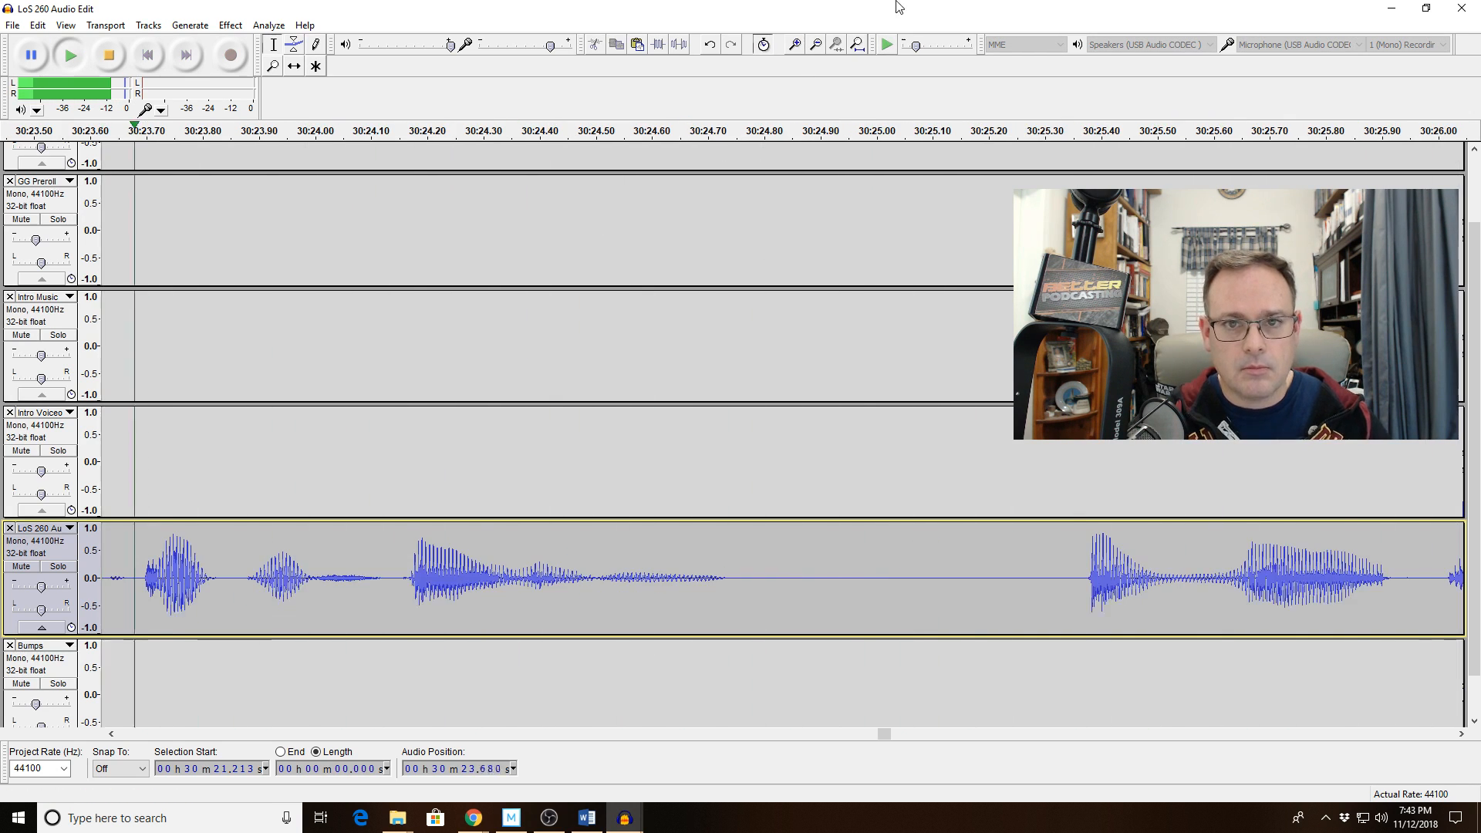
{"action": "left_click", "coordinate": [816, 47]}
{"action": "key", "text": "space"}
{"action": "key", "text": "space"}
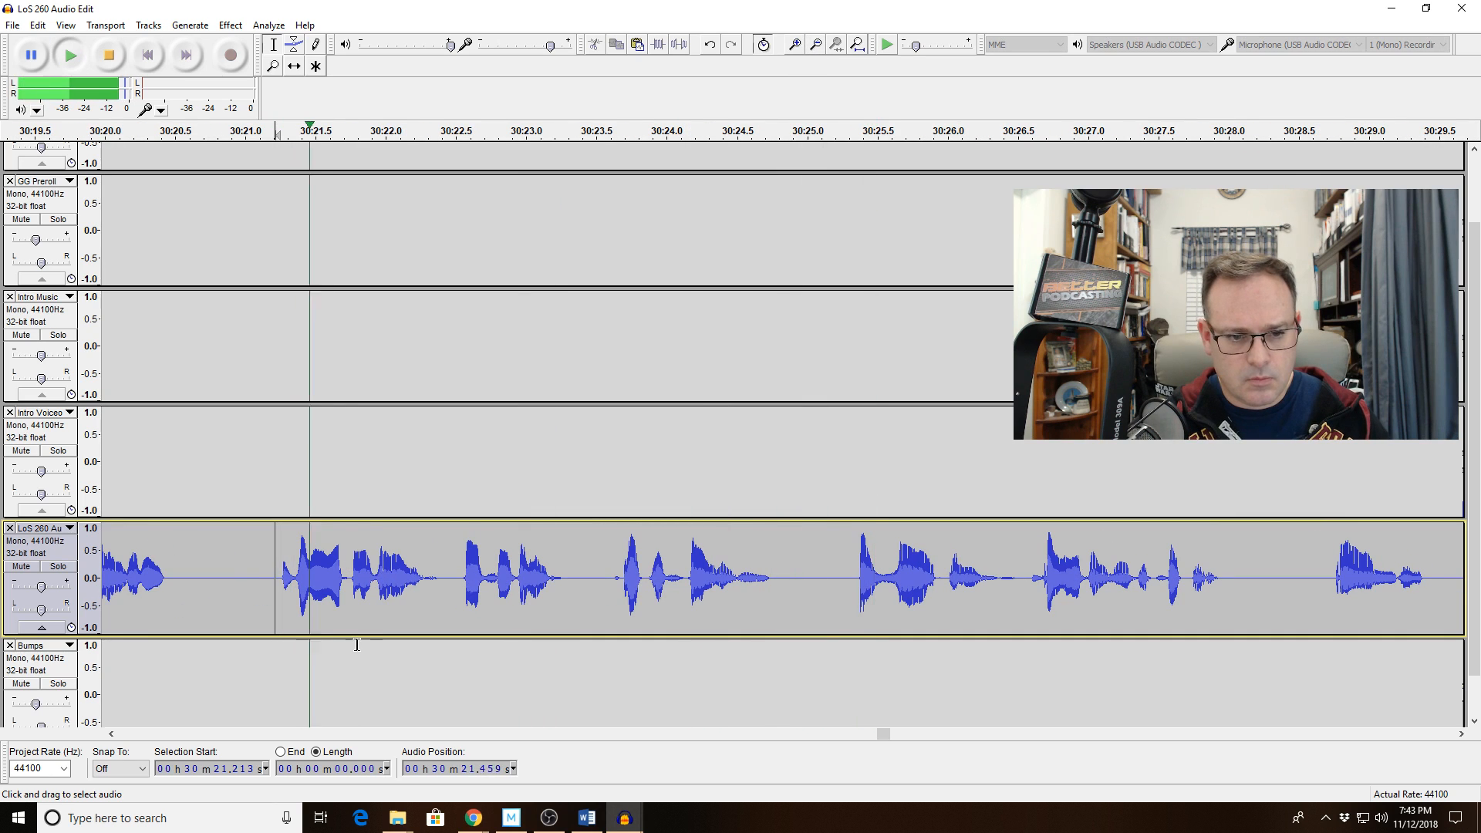
{"action": "key", "text": "space"}
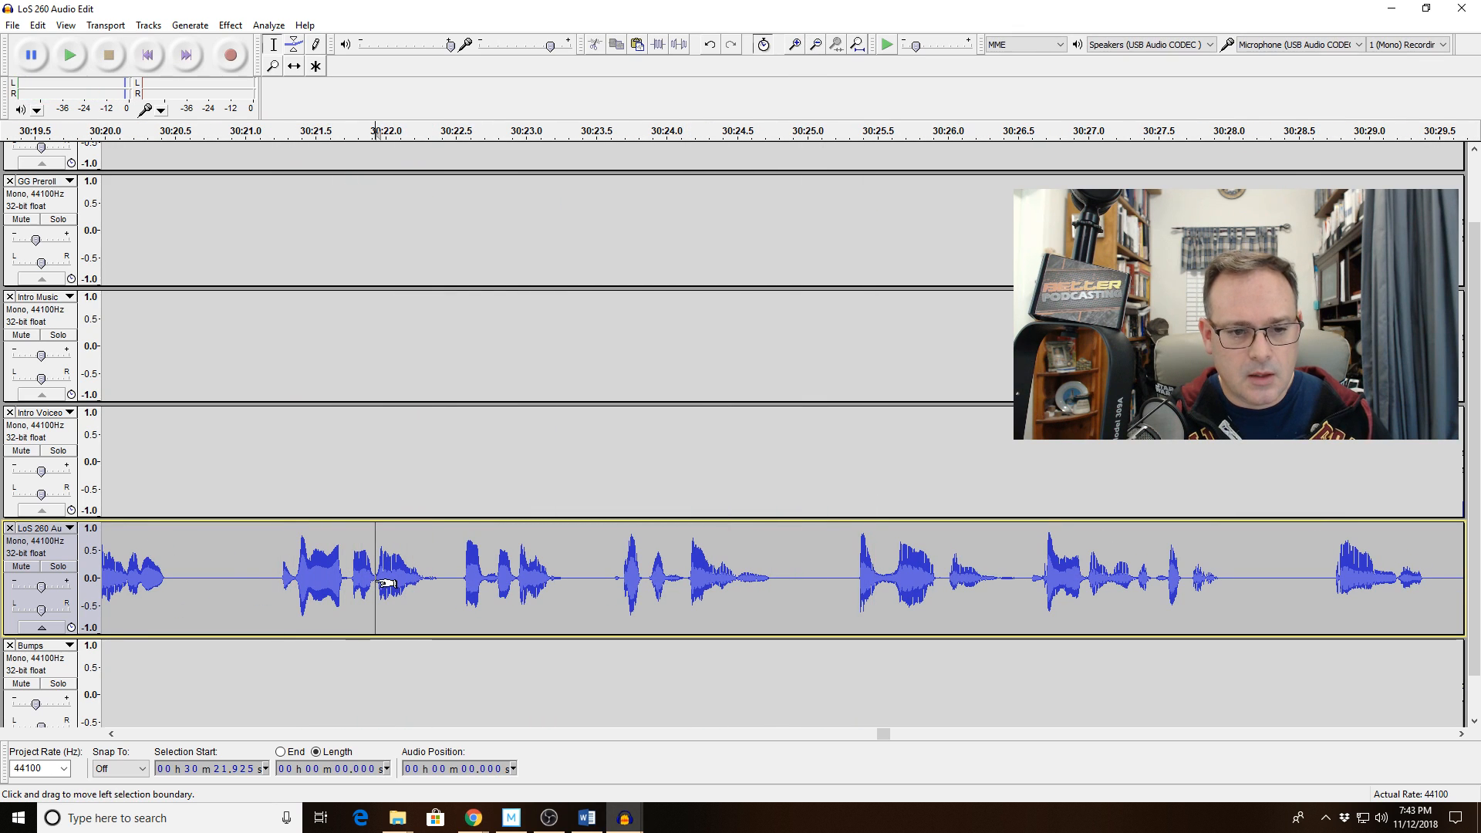
Mark the 0.670 s of speech starting at 30:21.738 and listen onward from 30:21.206.
{"action": "left_click_drag", "start_coordinate": [348, 579], "coordinate": [442, 591]}
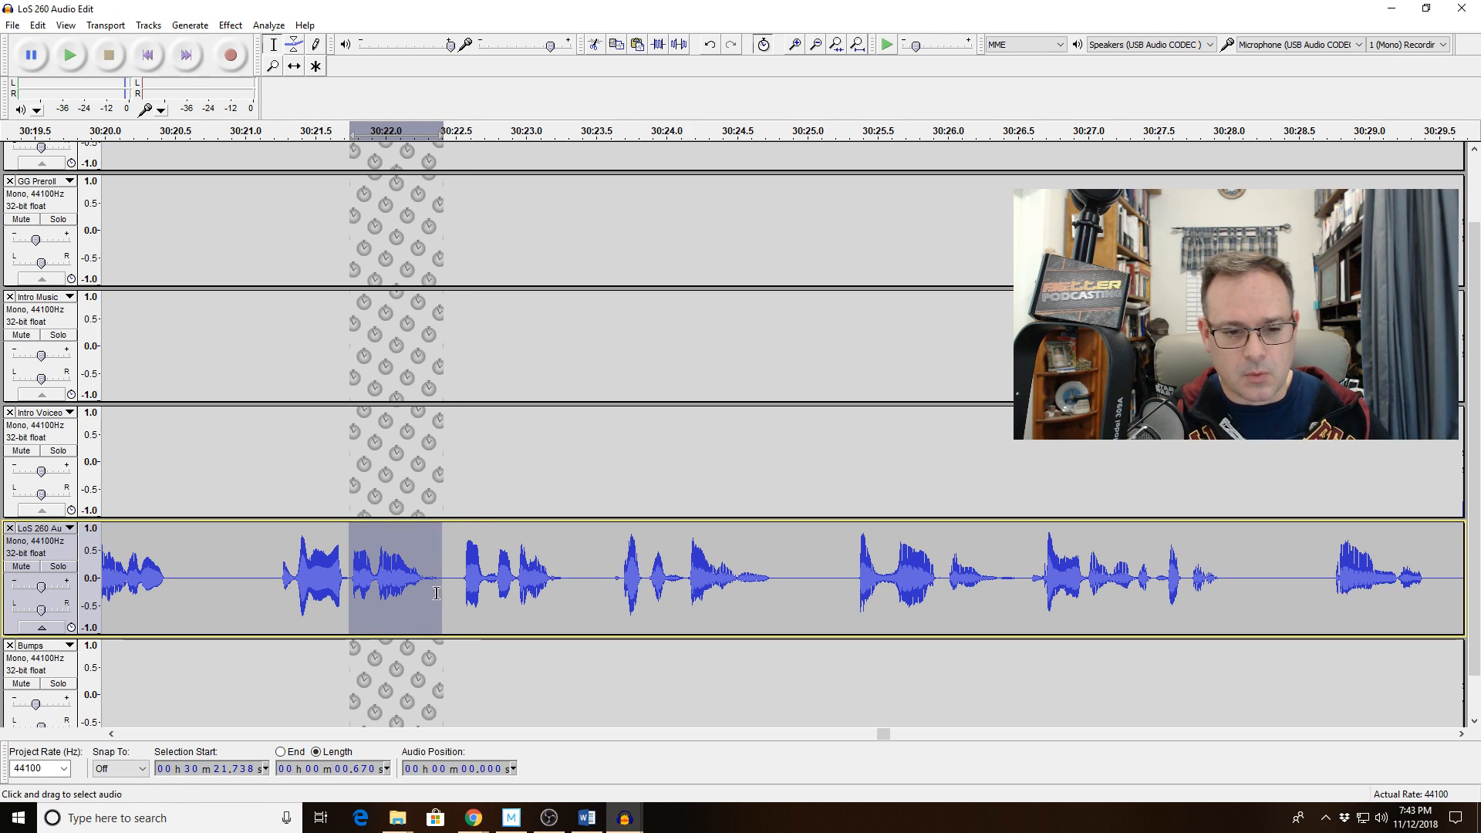
{"action": "left_click", "coordinate": [274, 575]}
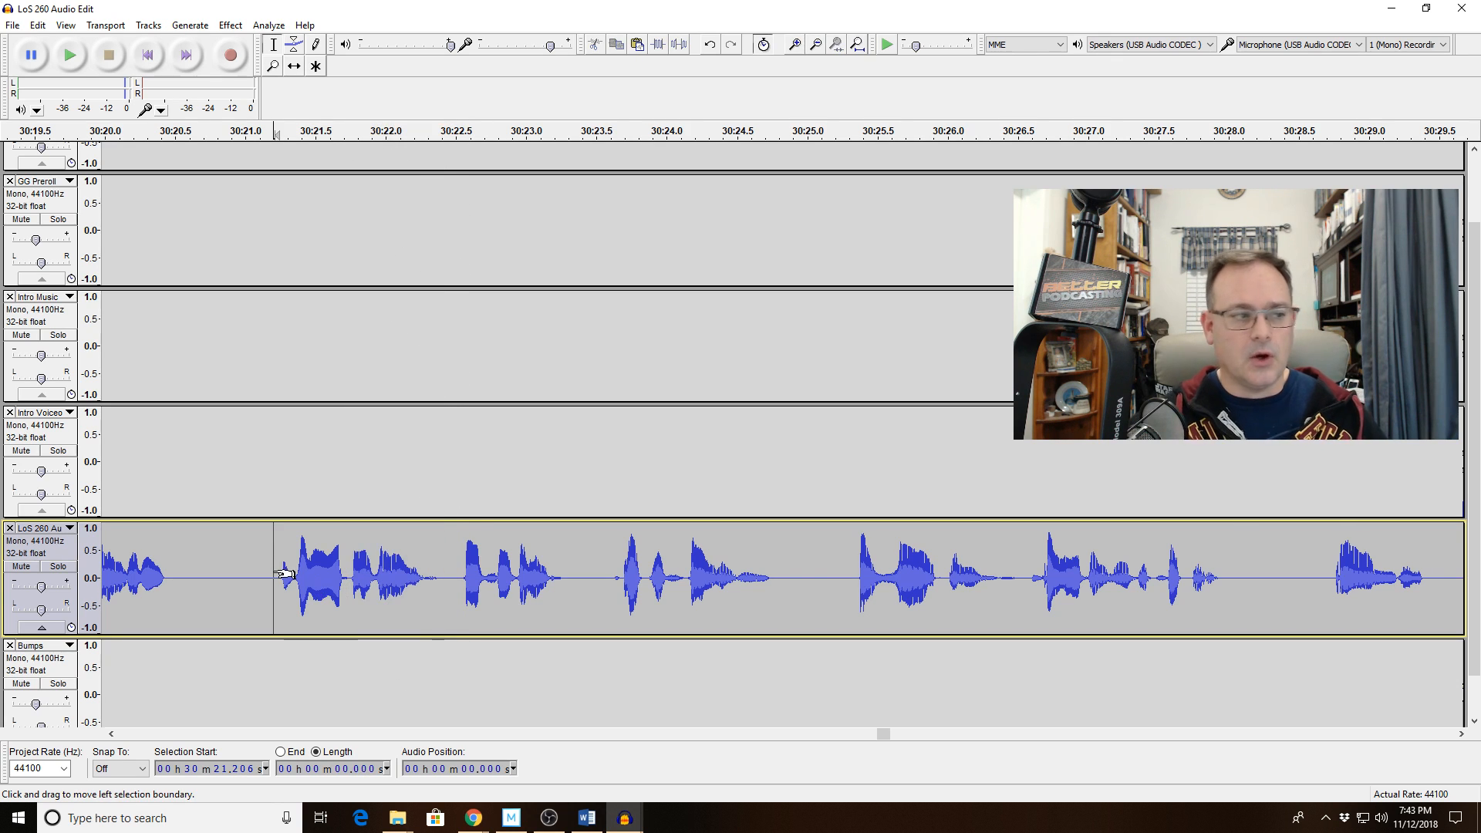
{"action": "key", "text": "space"}
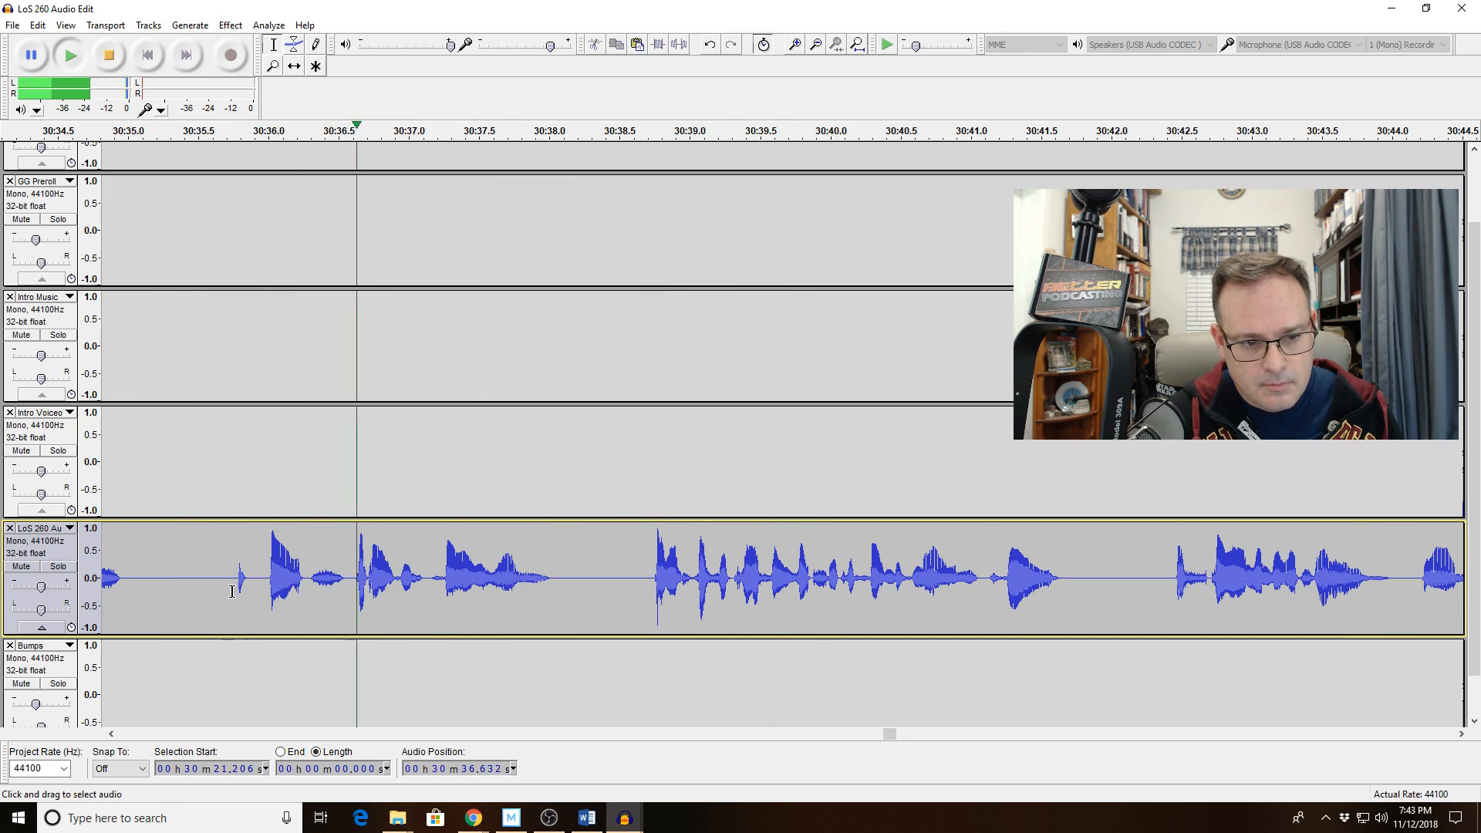
Repeat the last Equalization on the short stray sound near 30:35.8 and play from 30:35.333 to check it.
{"action": "left_click_drag", "start_coordinate": [231, 571], "coordinate": [264, 564]}
{"action": "key", "text": "space"}
{"action": "left_click", "coordinate": [230, 25]}
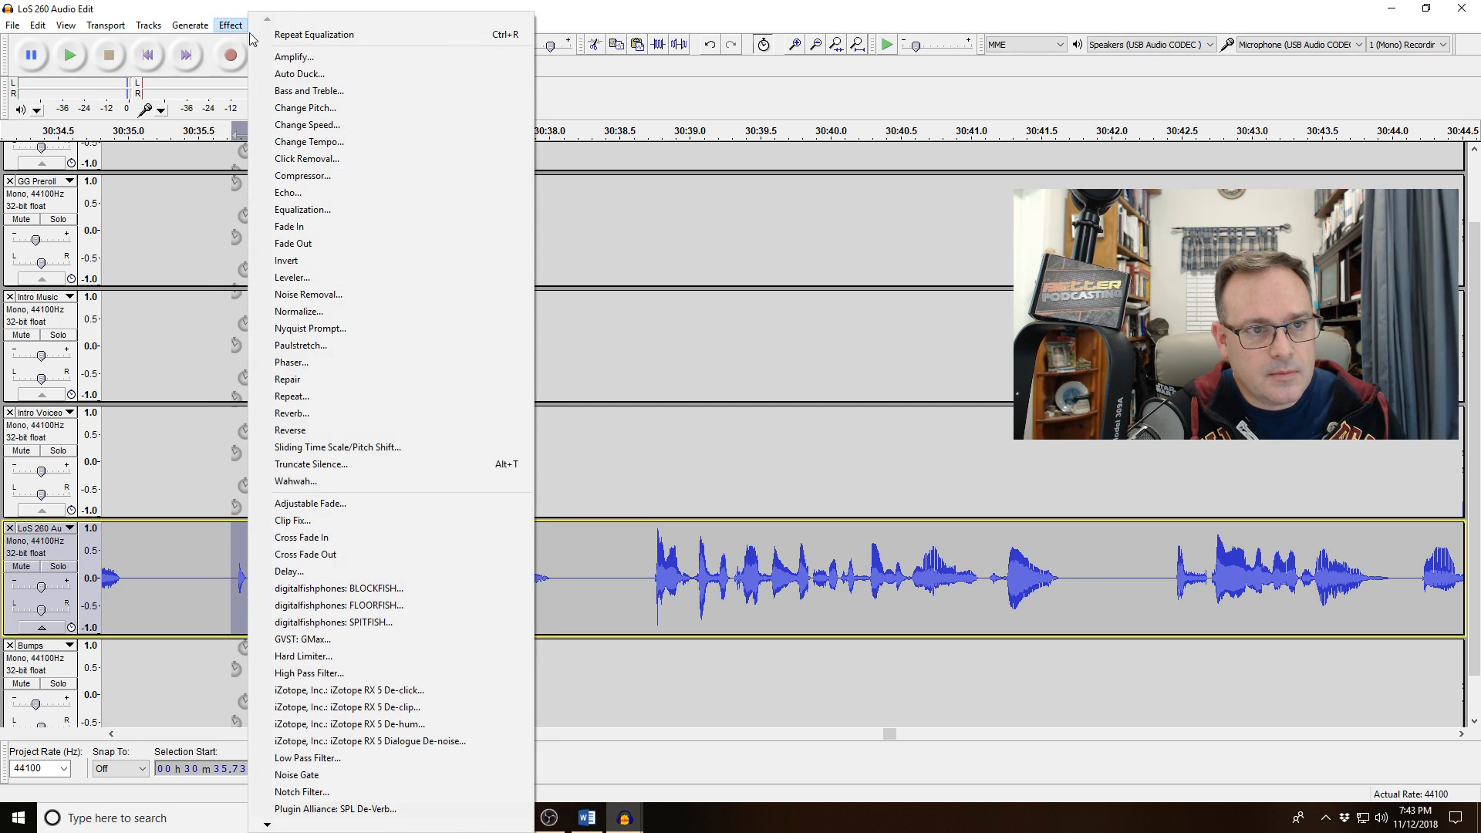
{"action": "left_click", "coordinate": [278, 37]}
{"action": "left_click", "coordinate": [174, 530]}
{"action": "key", "text": "space"}
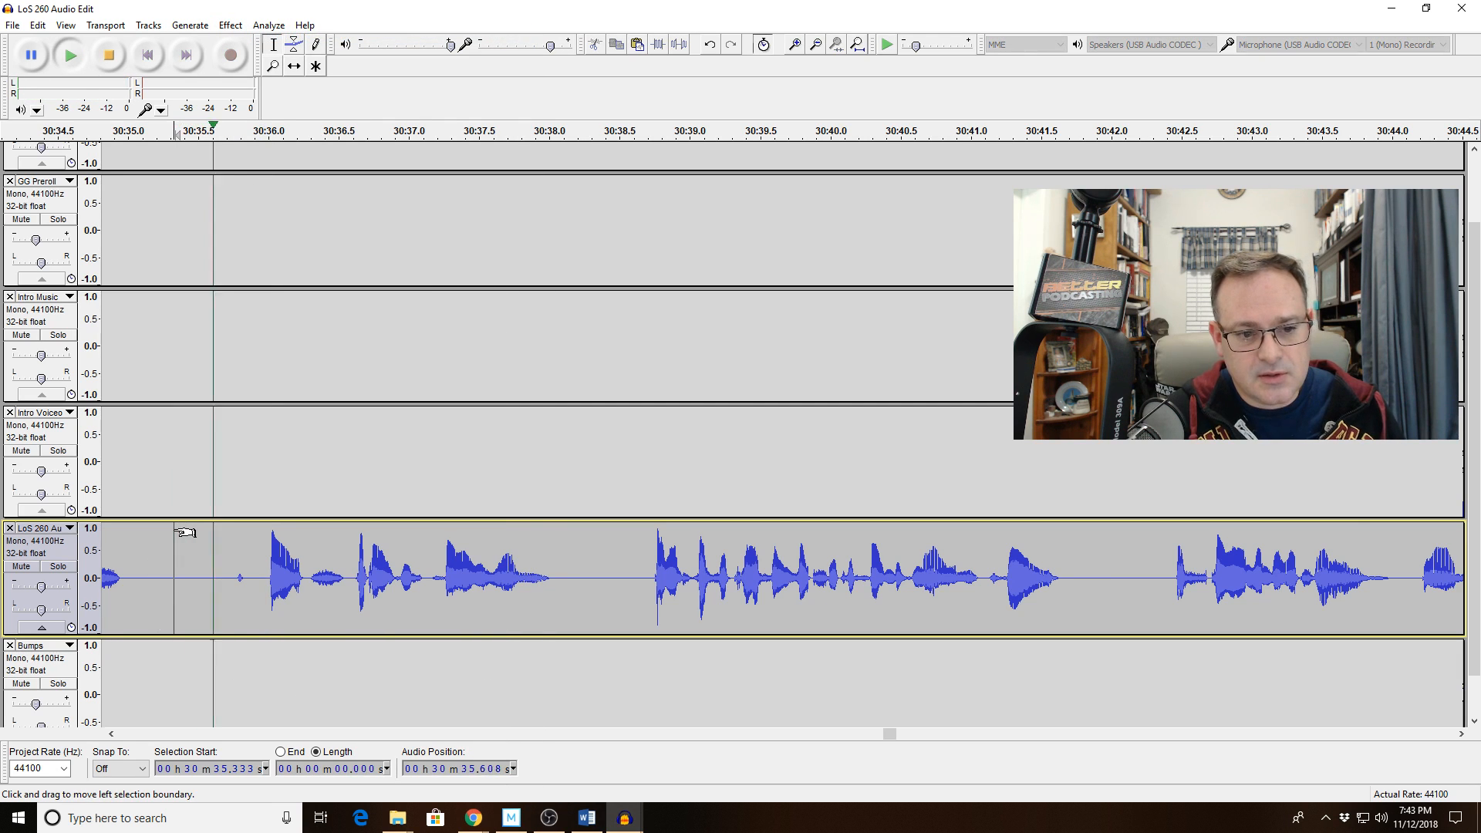
{"action": "key", "text": "space"}
{"action": "key", "text": "space"}
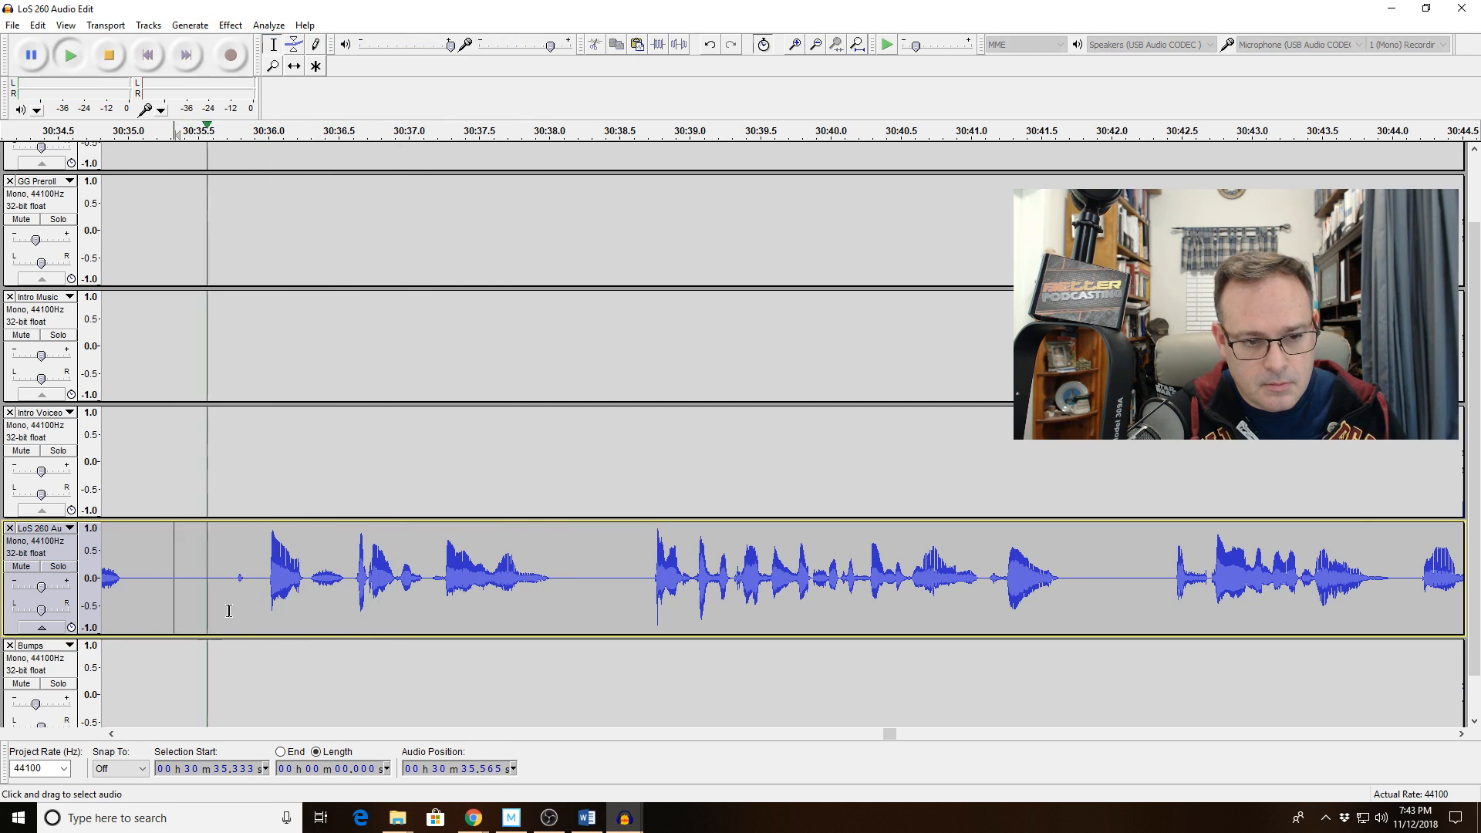
{"action": "key", "text": "space"}
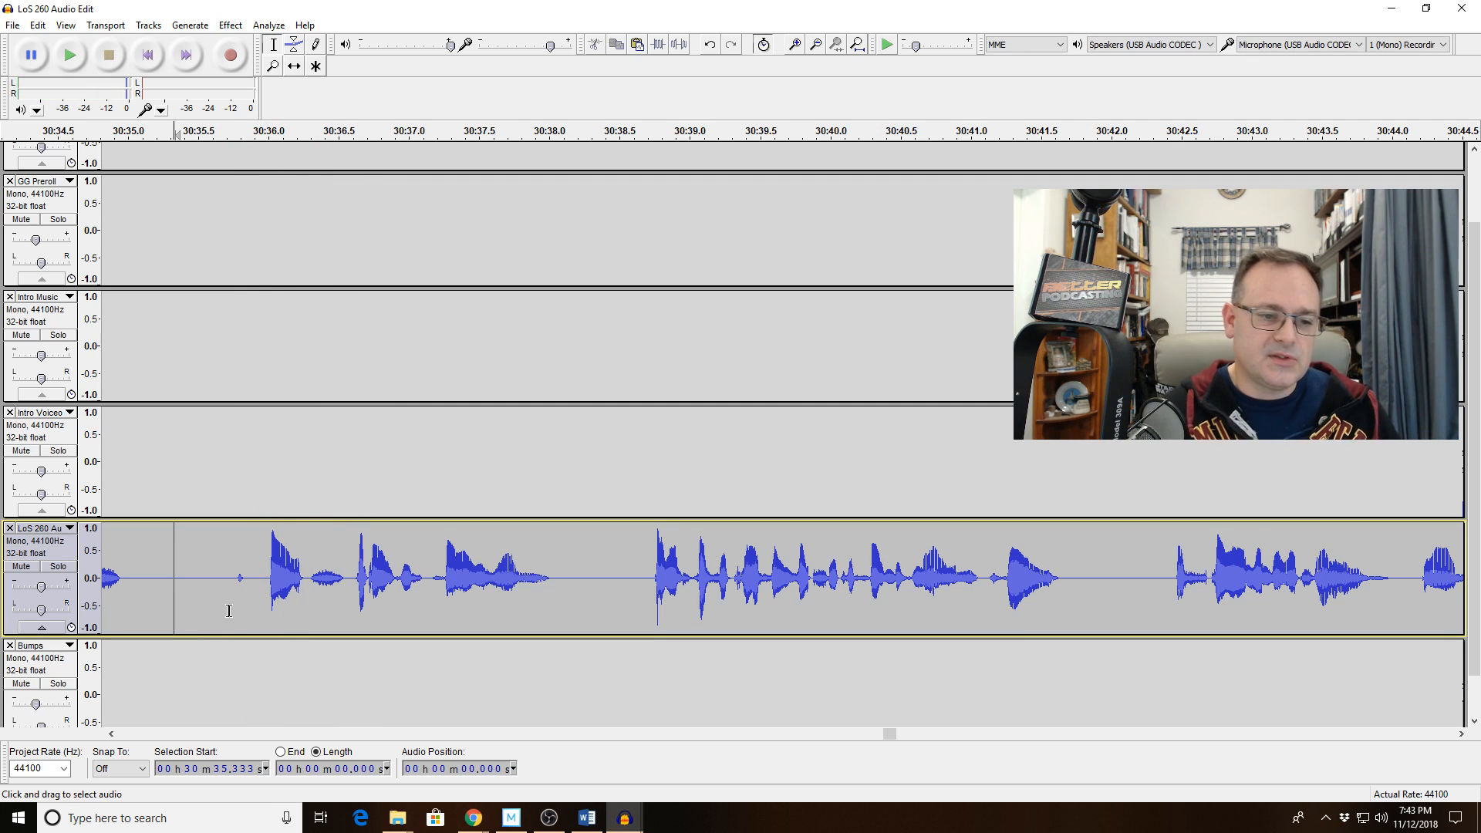
Audition the stray sound near 30:35.8 and delete the 0.071 s starting at 30:35.766.
{"action": "key", "text": "space"}
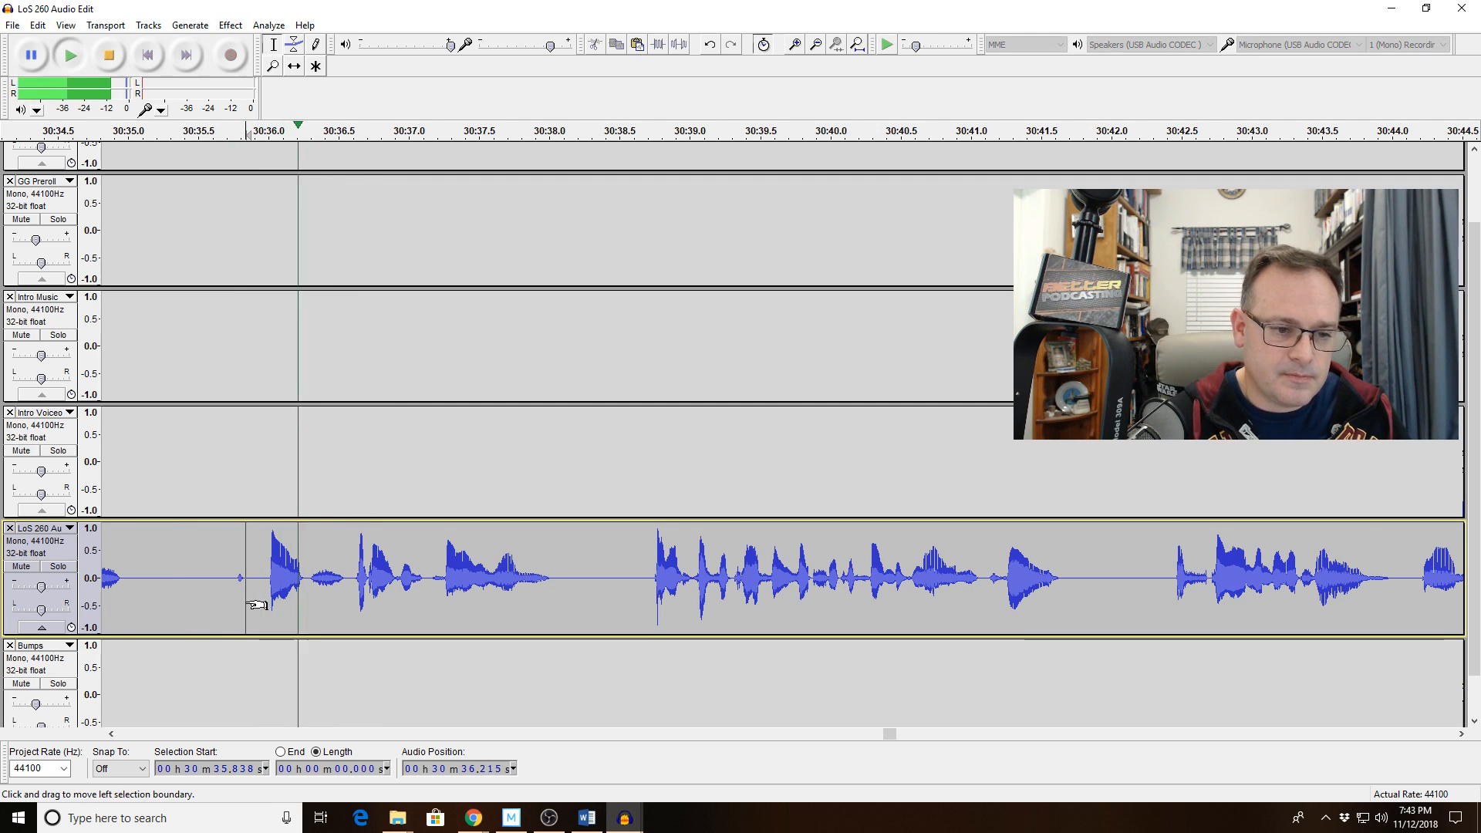
{"action": "key", "text": "space"}
{"action": "left_click_drag", "start_coordinate": [256, 604], "coordinate": [248, 604]}
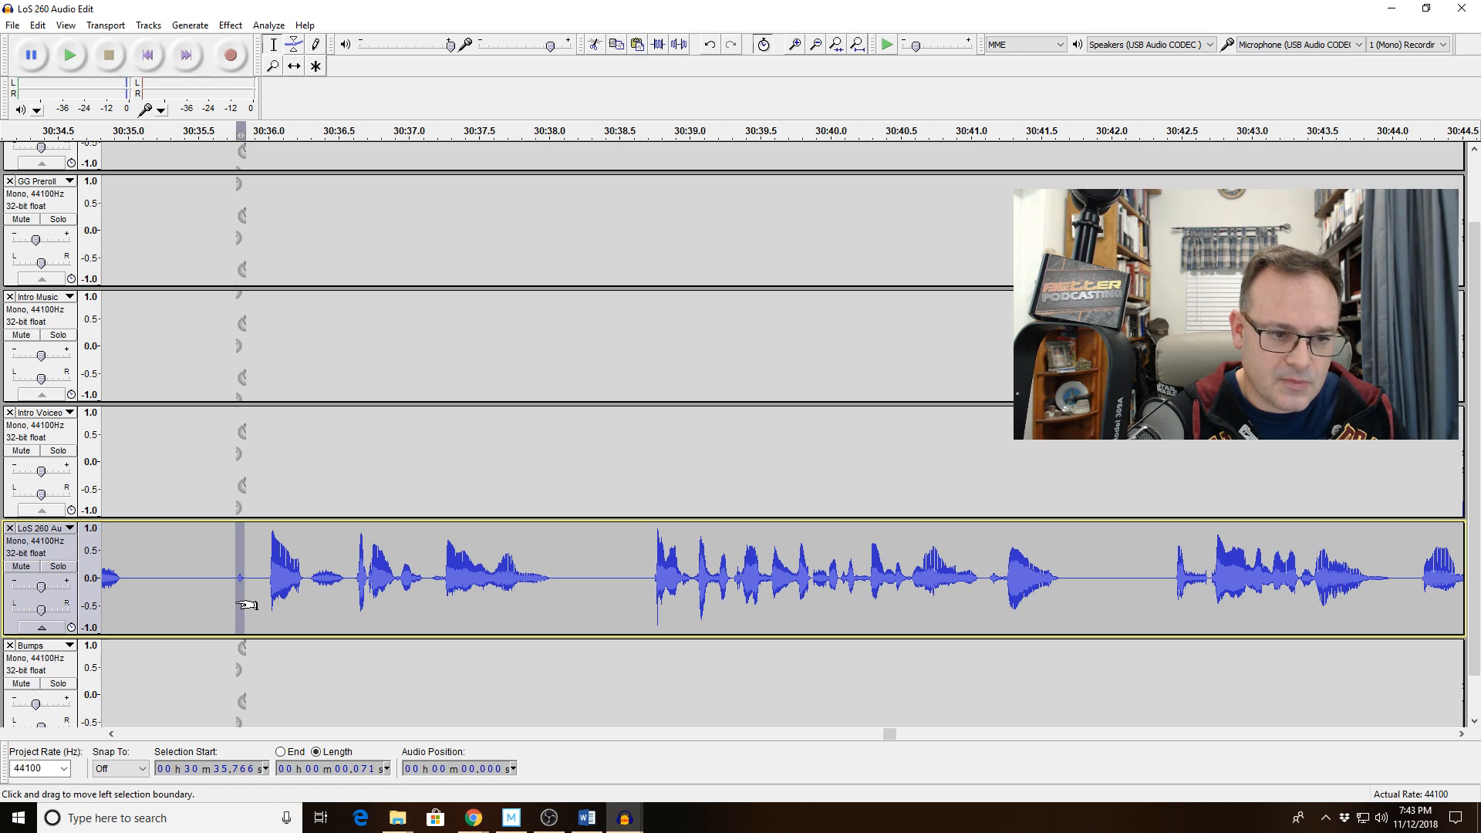
{"action": "key", "text": "space"}
{"action": "key", "text": "space"}
{"action": "key", "text": "space"}
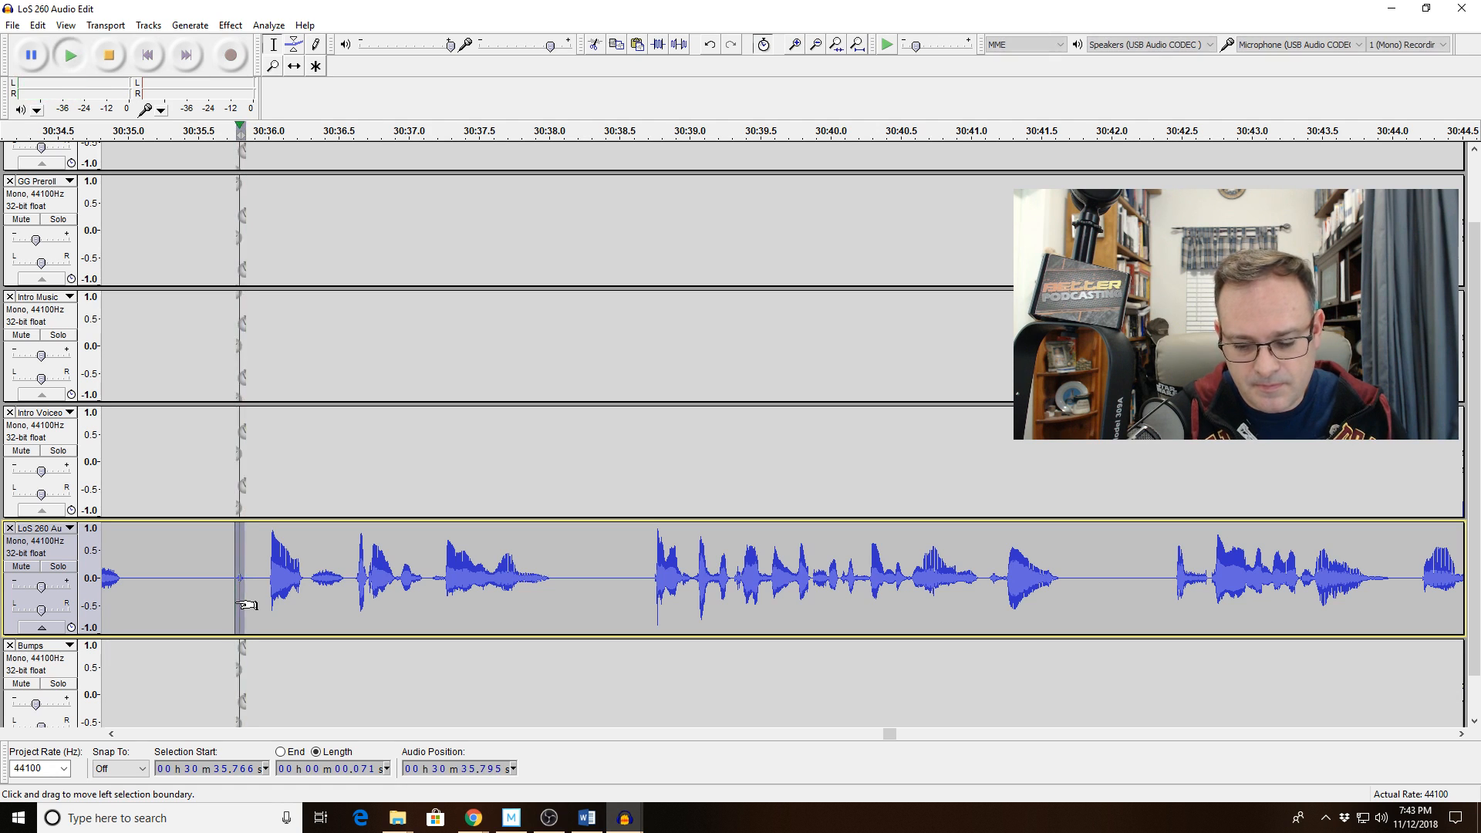
{"action": "key", "text": "Delete"}
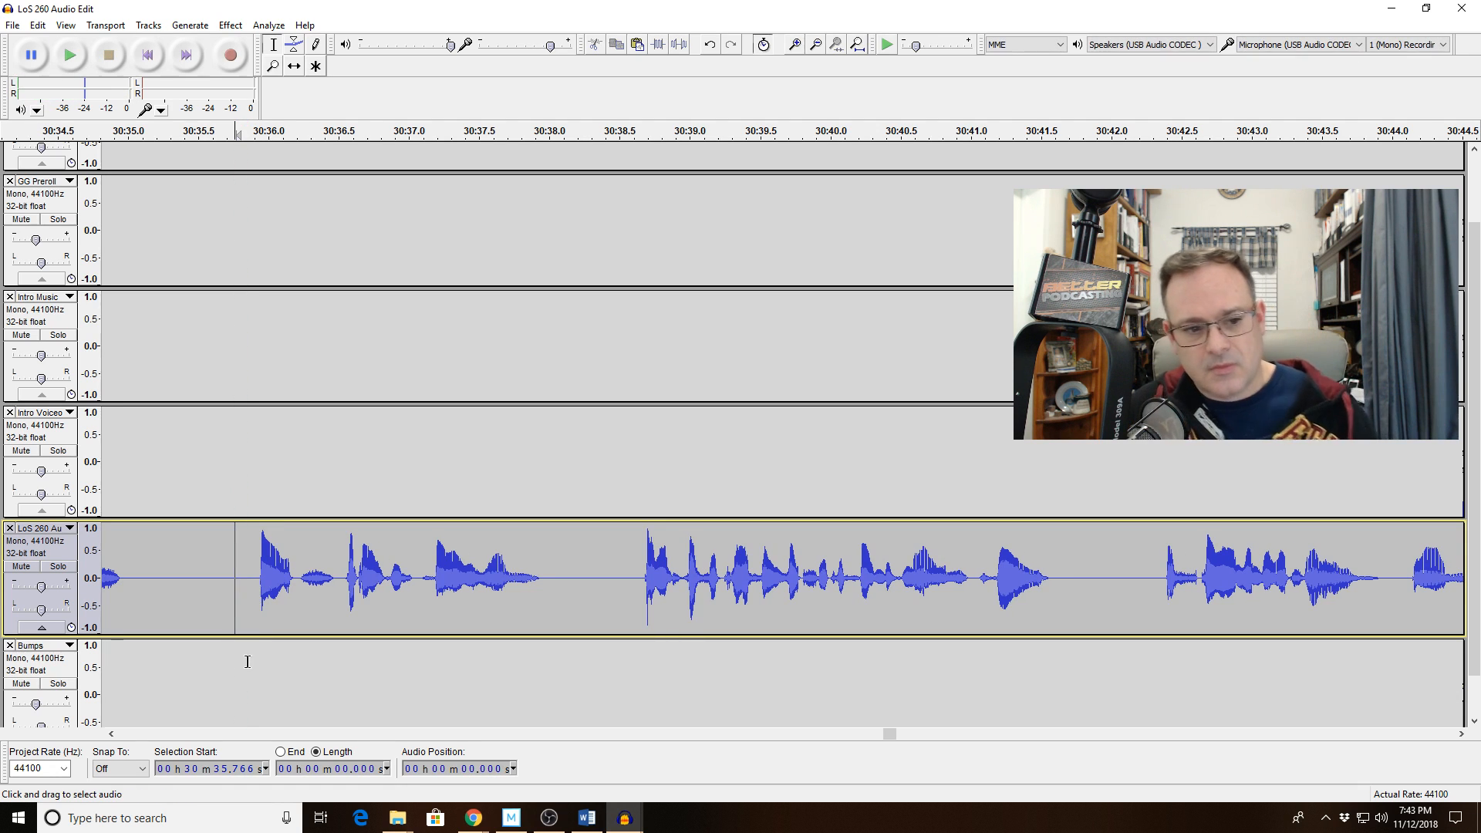
Listen onward from 30:33.614 in a wider view of the main audio track.
{"action": "left_click", "coordinate": [815, 48]}
{"action": "left_click", "coordinate": [814, 48]}
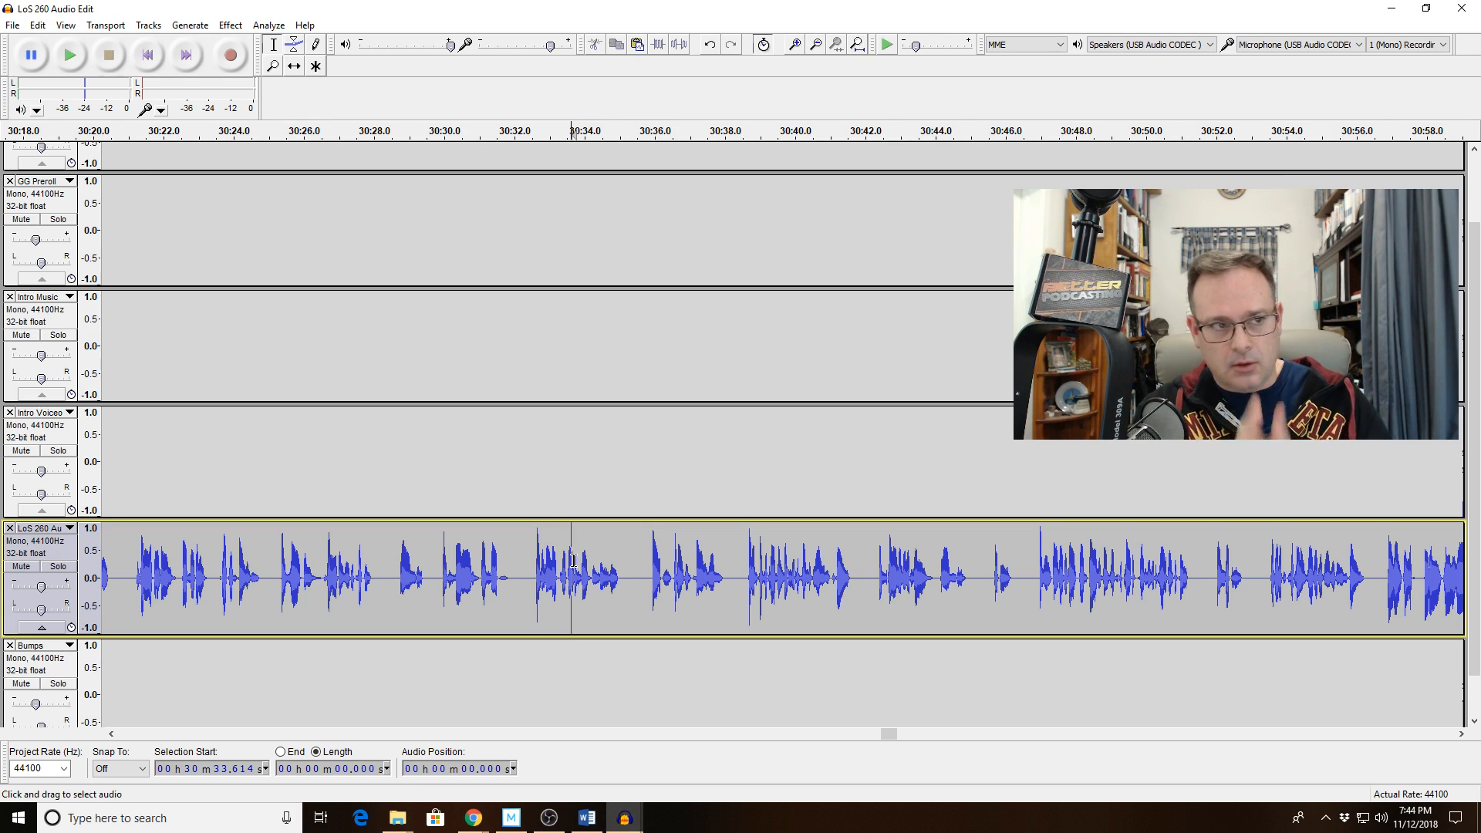
{"action": "key", "text": "space"}
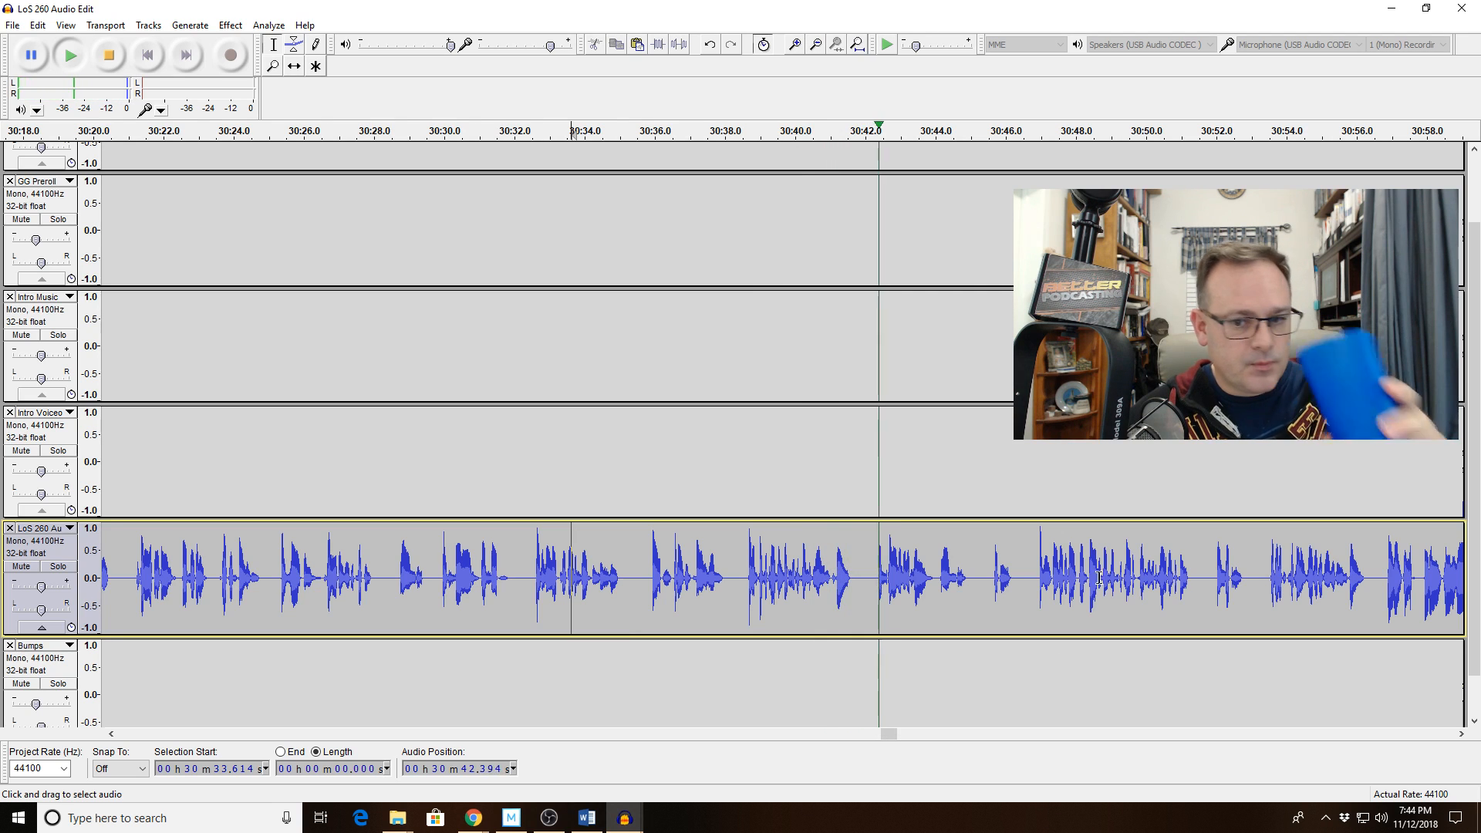
Delete the 1.697 s of speech starting at 30:45.627 and play from 30:44.123 to check the join.
{"action": "left_click", "coordinate": [795, 44]}
{"action": "left_click", "coordinate": [795, 44]}
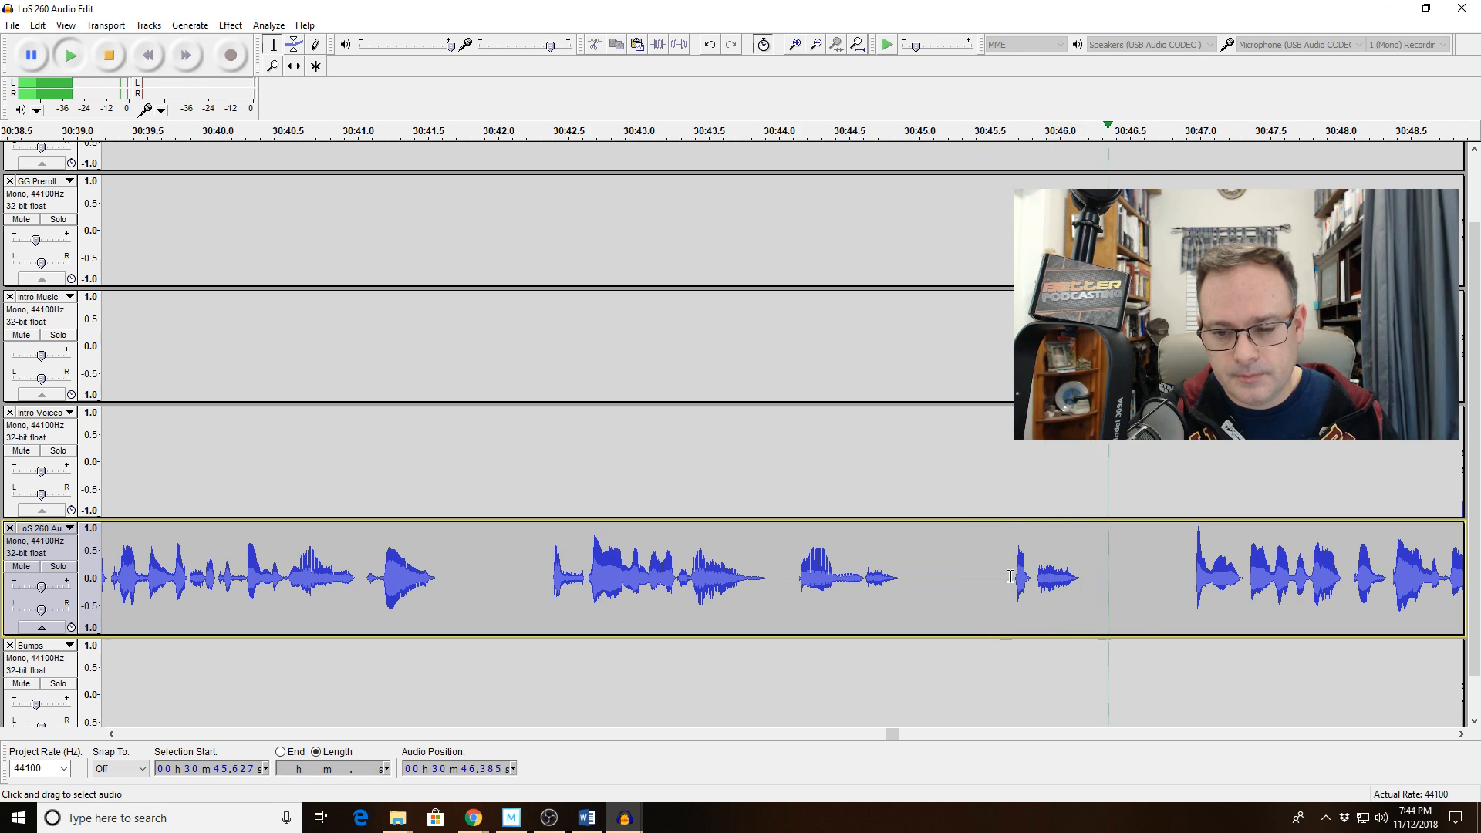
{"action": "left_click_drag", "start_coordinate": [1009, 576], "coordinate": [1234, 609]}
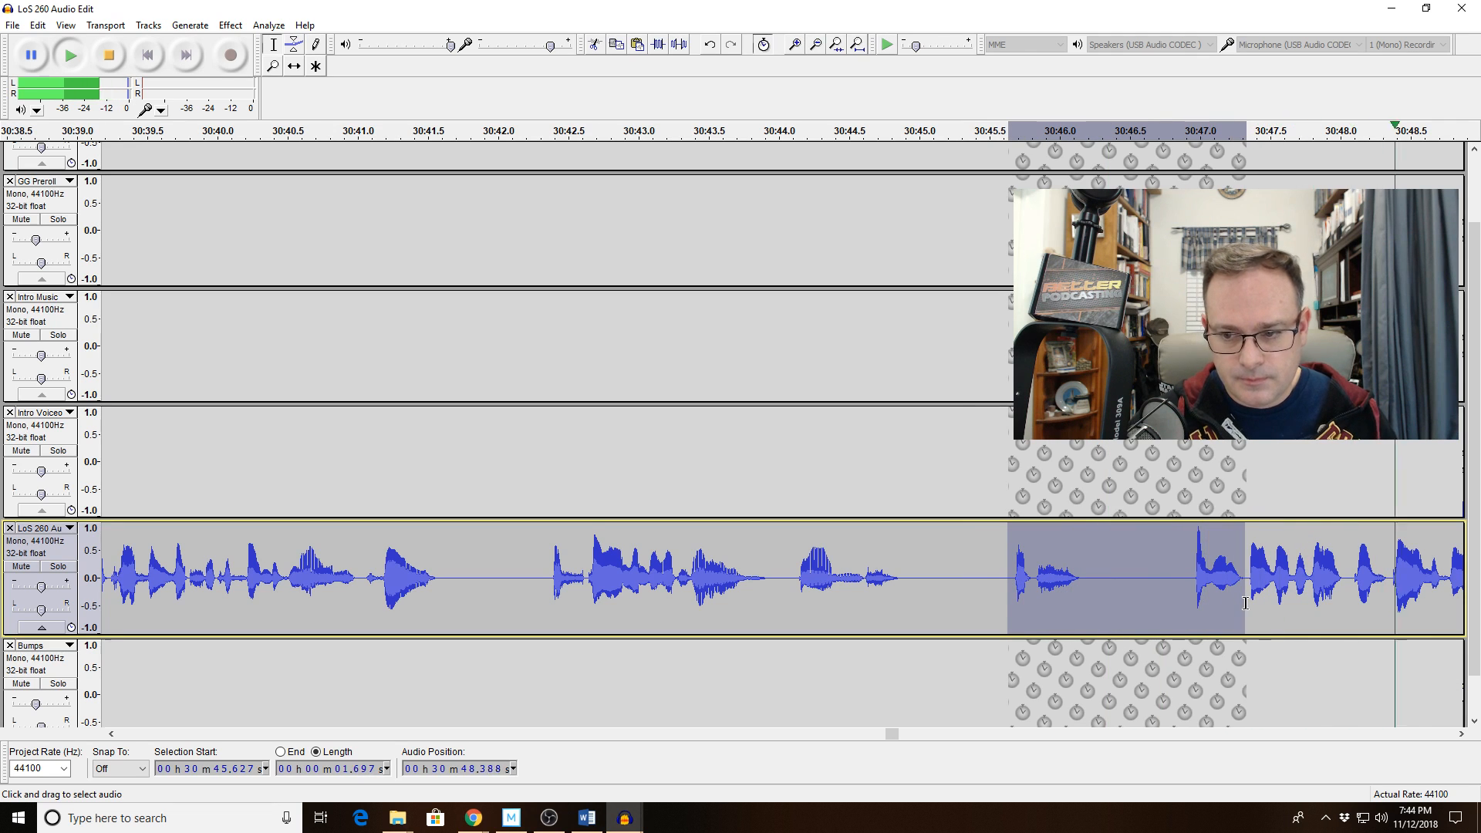
{"action": "key", "text": "Delete"}
{"action": "left_click", "coordinate": [795, 579]}
{"action": "key", "text": "space"}
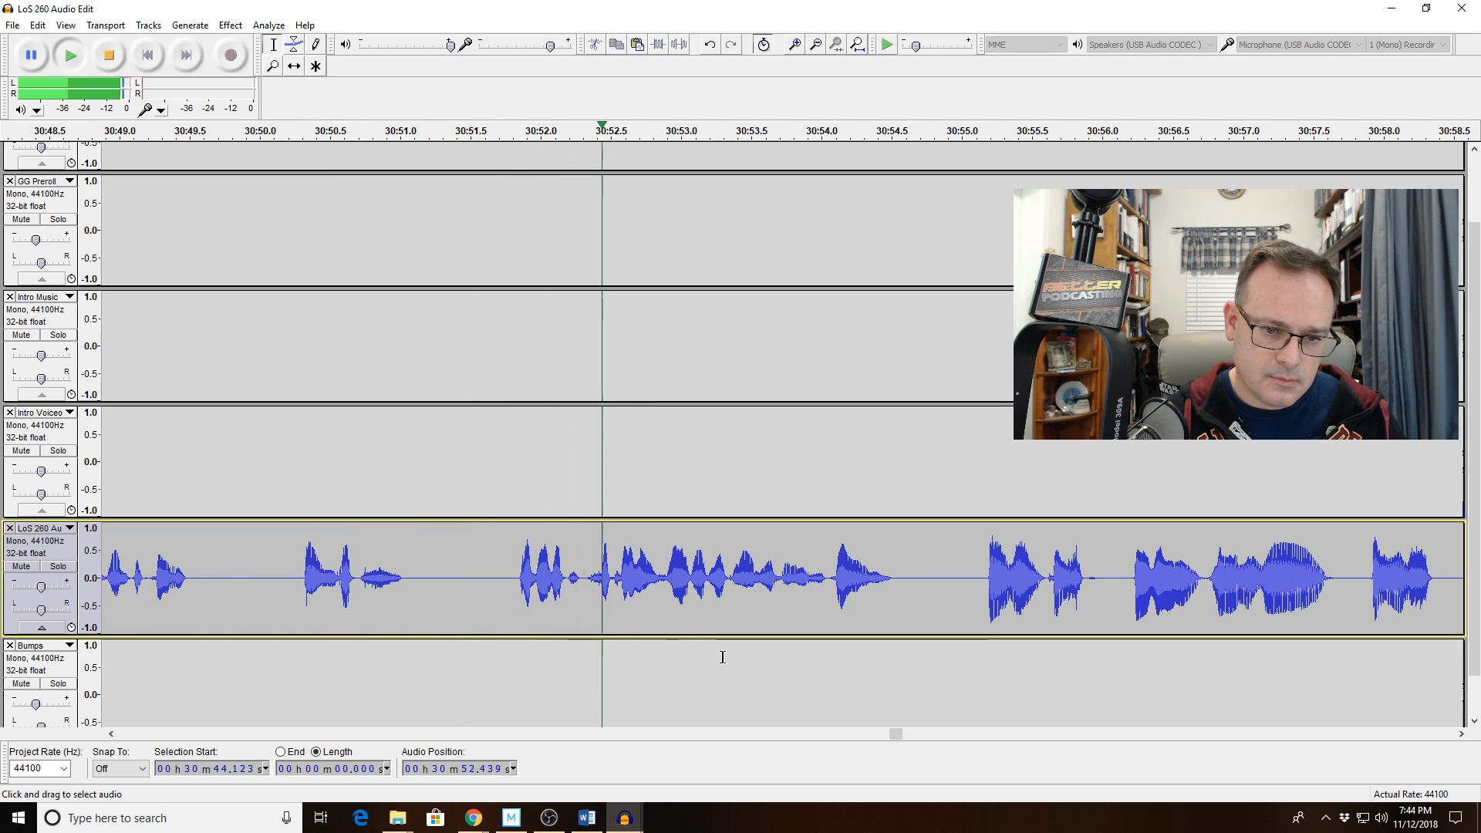
Delete the 0.785 s of speech starting at 30:50.267 and listen onward from 30:49.158.
{"action": "key", "text": "space"}
{"action": "left_click_drag", "start_coordinate": [298, 564], "coordinate": [406, 561]}
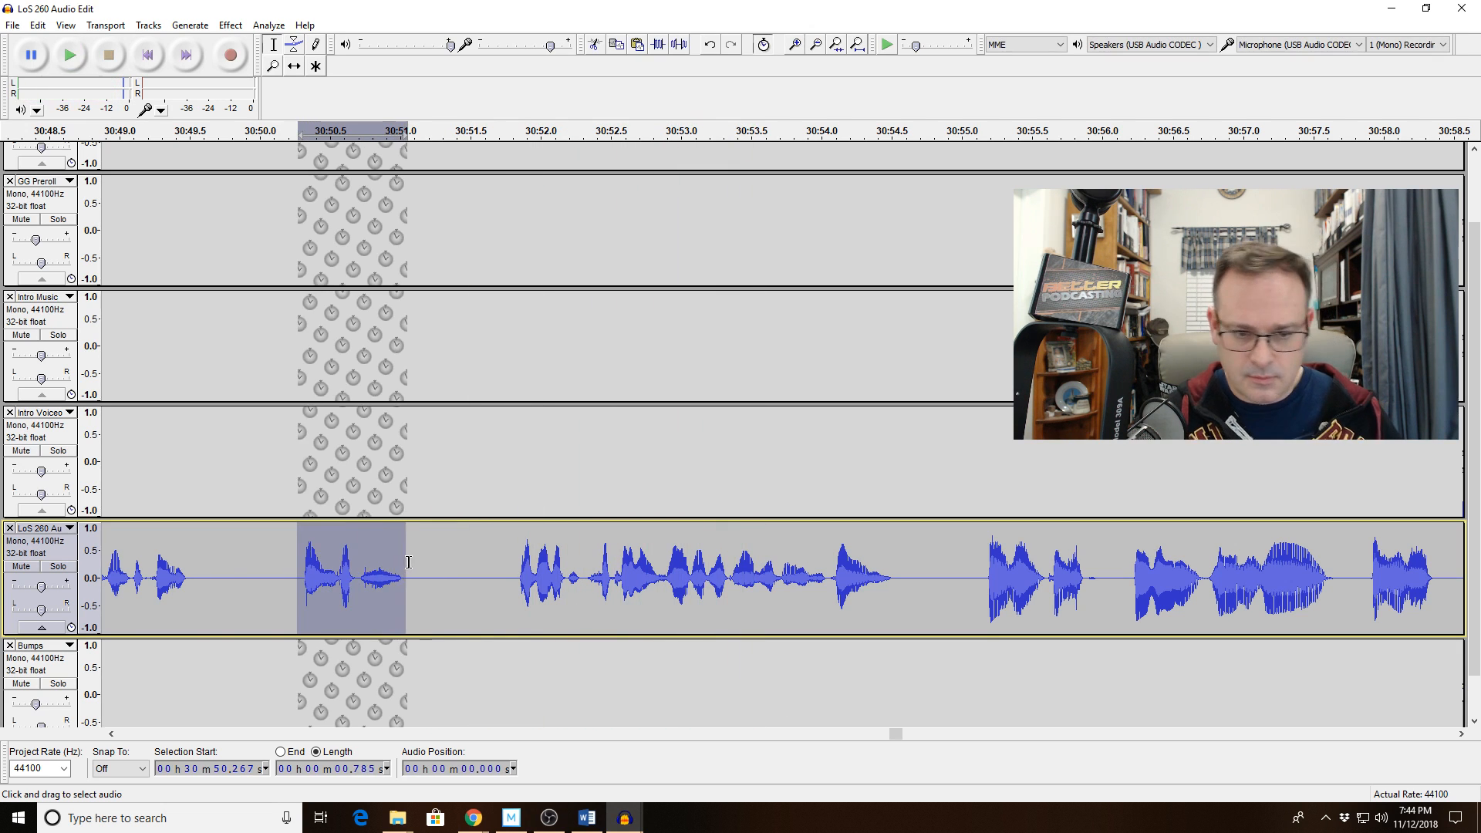
{"action": "key", "text": "Delete"}
{"action": "left_click", "coordinate": [141, 574]}
{"action": "key", "text": "space"}
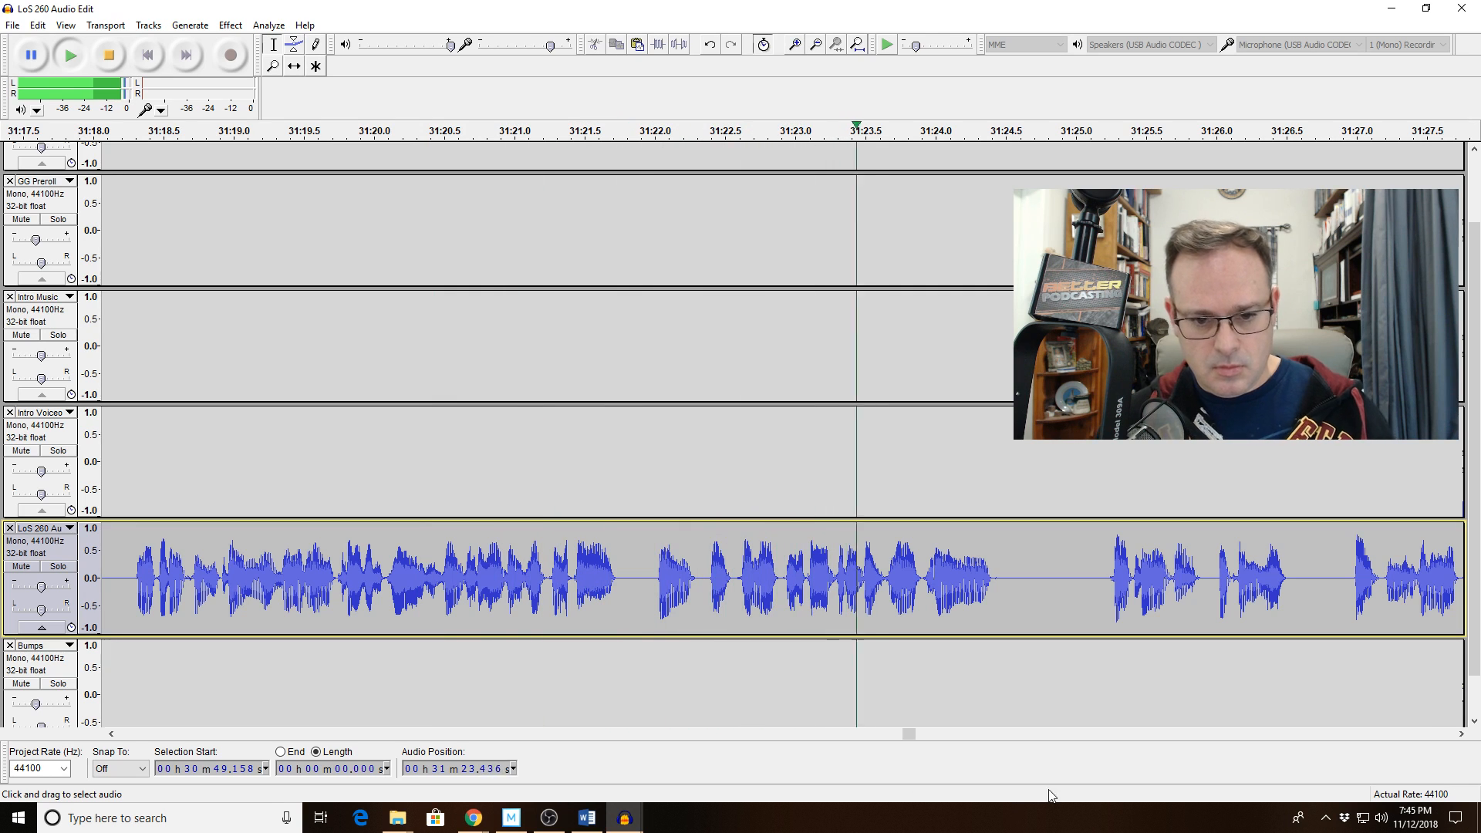
Replay from 31:21.238, delete about 0.17 s of stray speech near 31:22.4, and check the join from 31:21.452.
{"action": "left_click", "coordinate": [548, 584]}
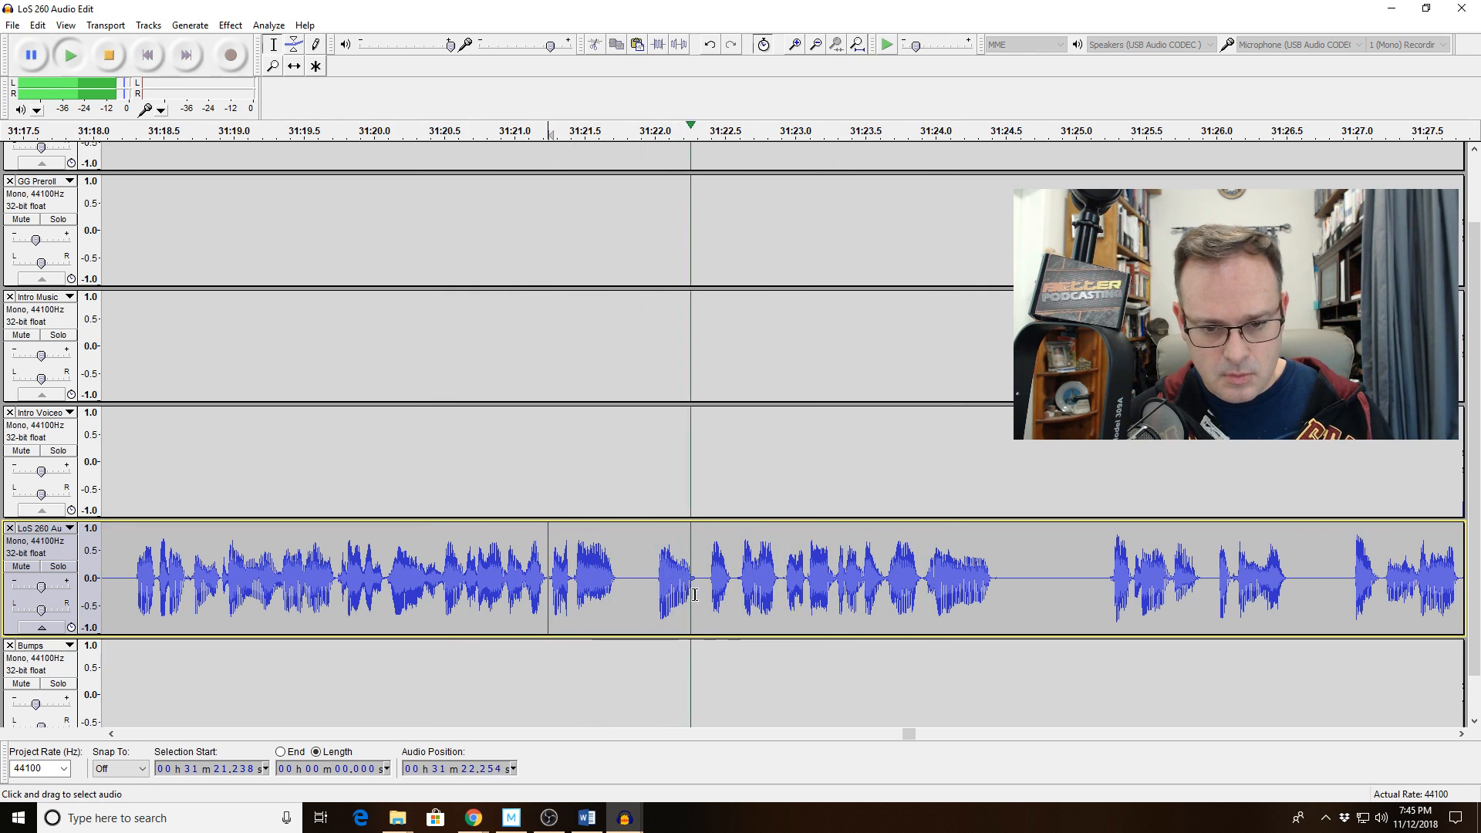
{"action": "key", "text": "space"}
{"action": "left_click_drag", "start_coordinate": [708, 584], "coordinate": [735, 586]}
{"action": "key", "text": "Delete"}
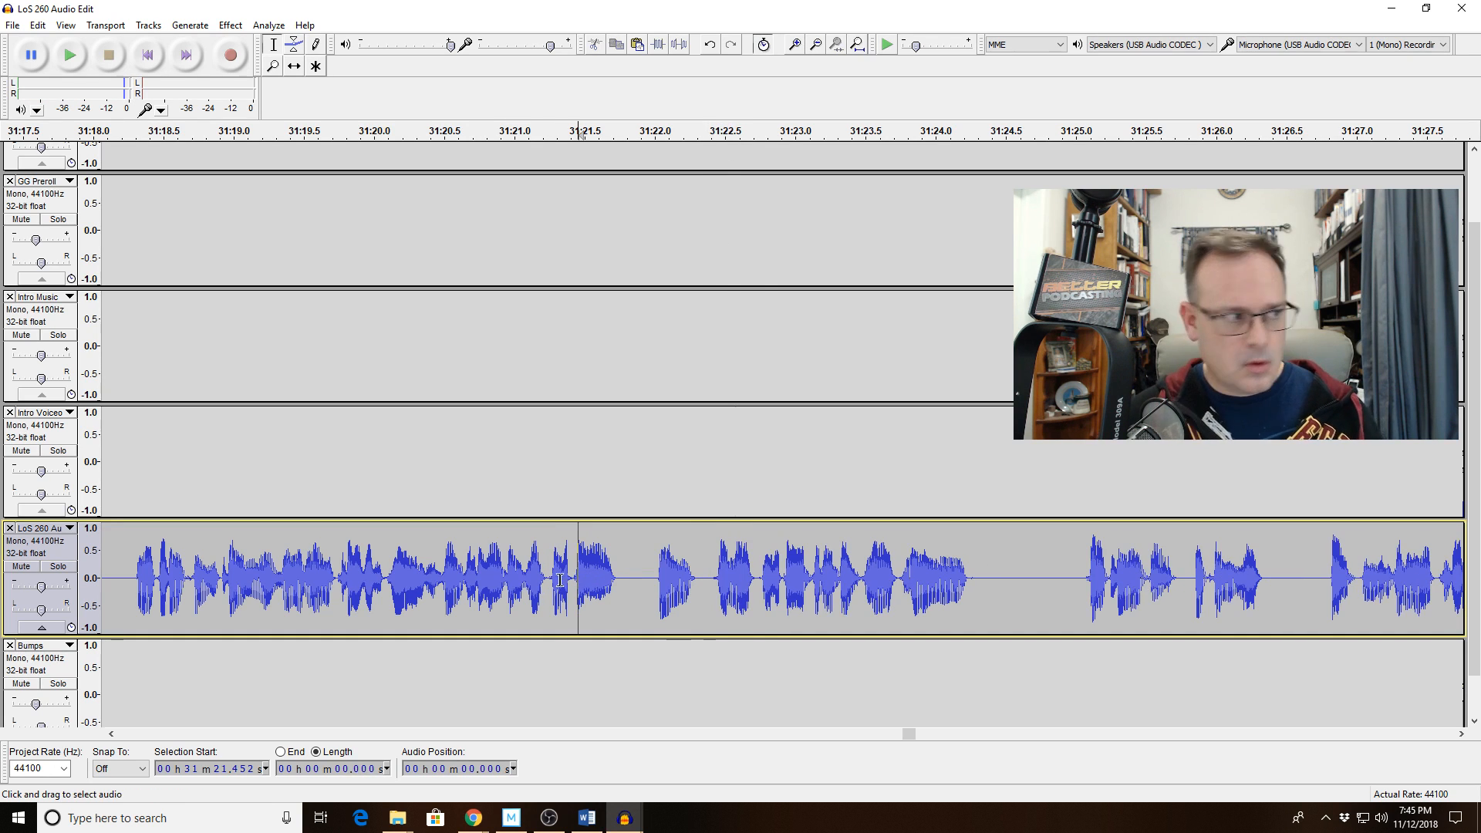
{"action": "key", "text": "space"}
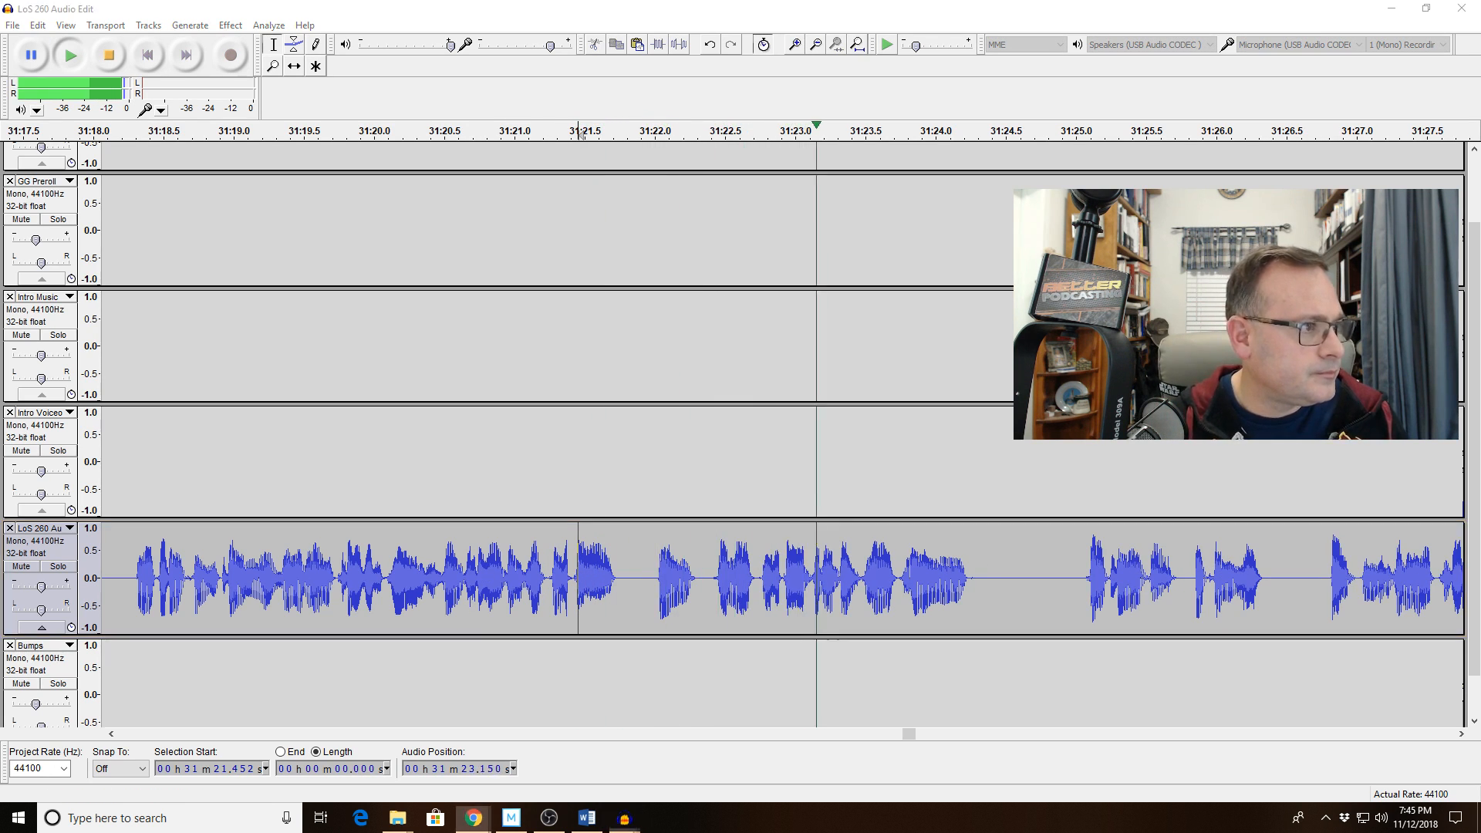
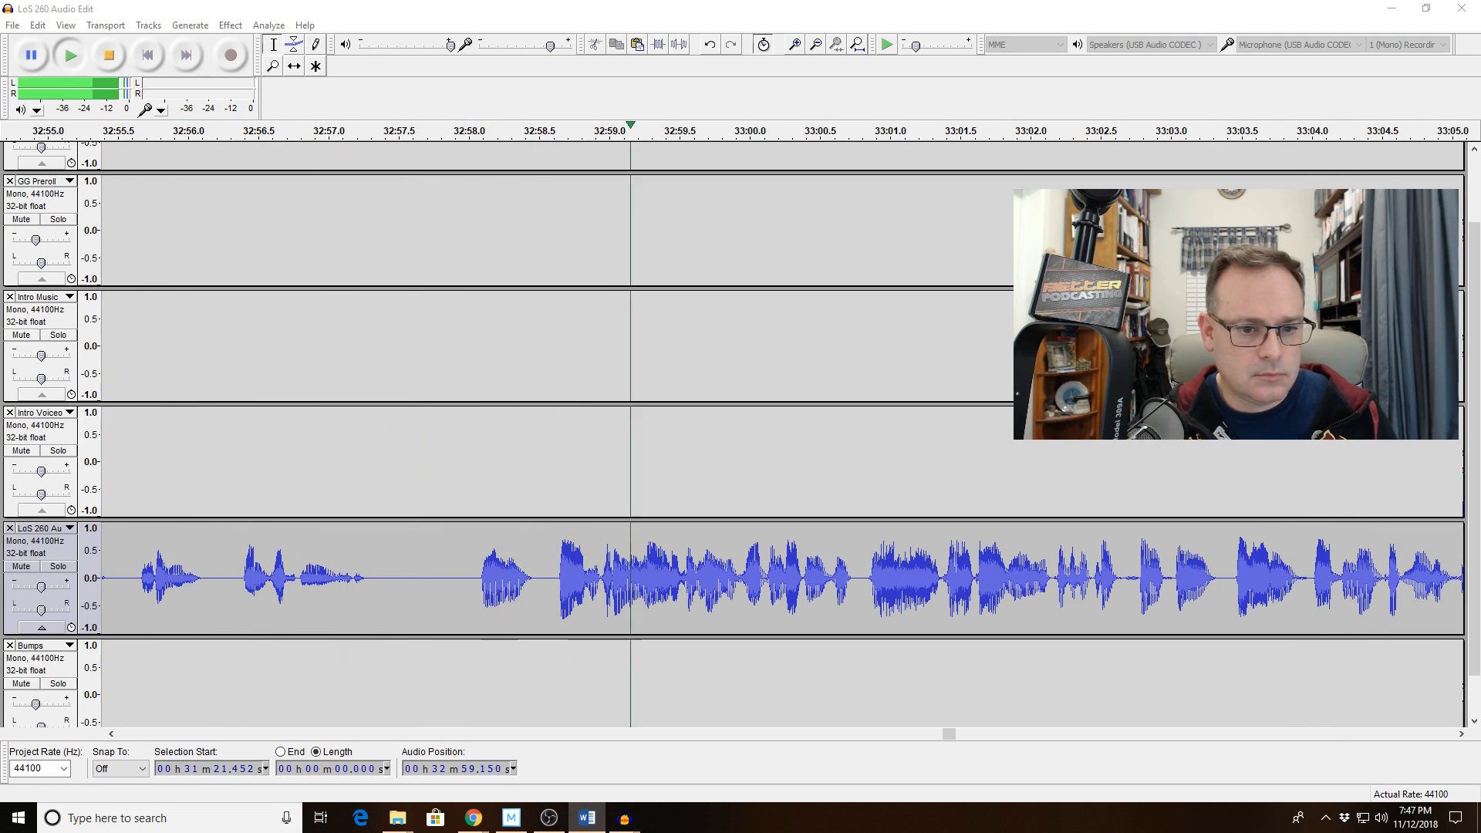
Delete the 0.478 s sound starting at 32:58.052, play from 32:56.295, and switch to Chrome while listening.
{"action": "left_click_drag", "start_coordinate": [476, 570], "coordinate": [544, 570]}
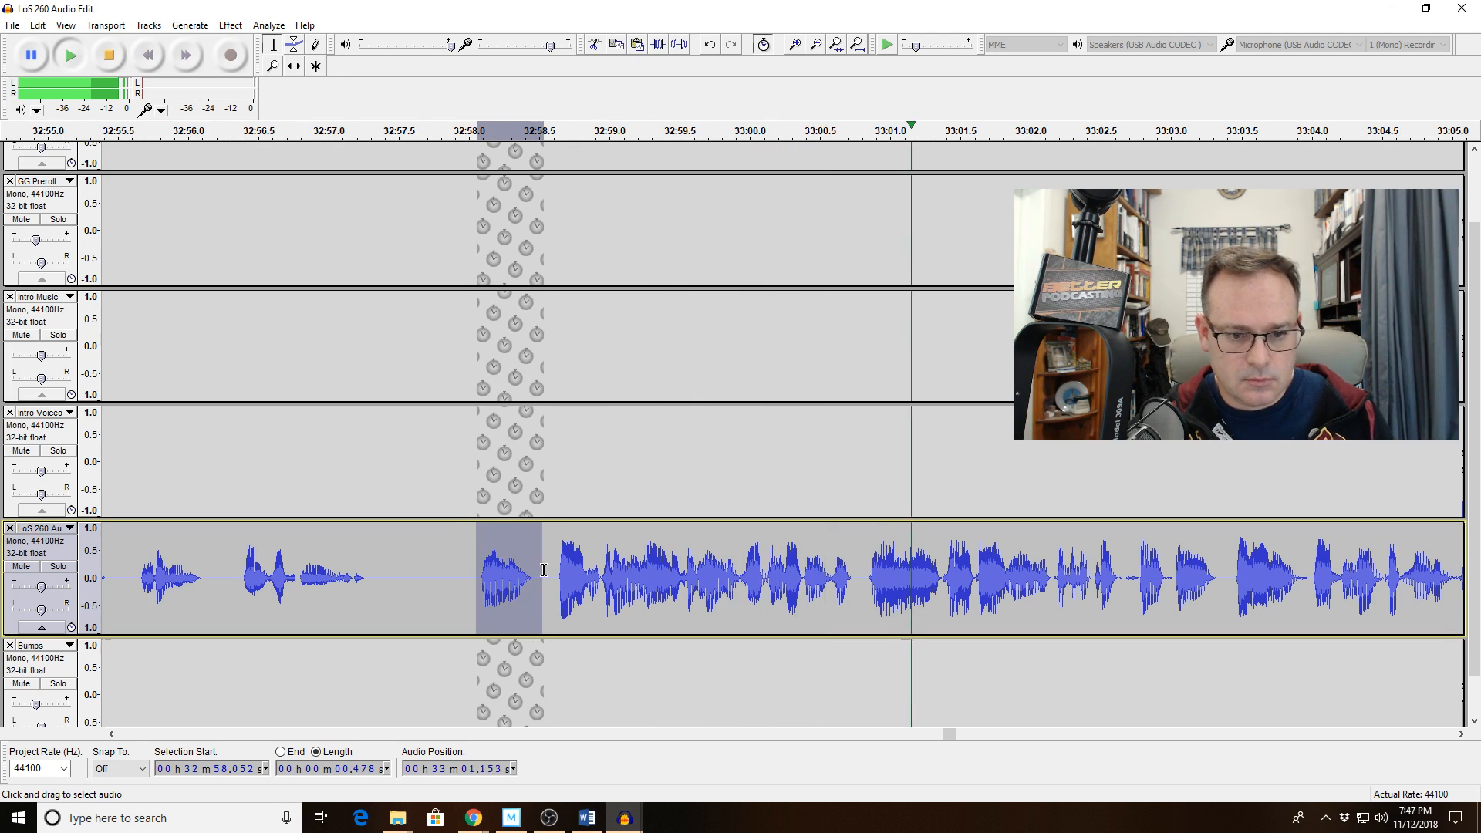
{"action": "key", "text": "space"}
{"action": "key", "text": "Delete"}
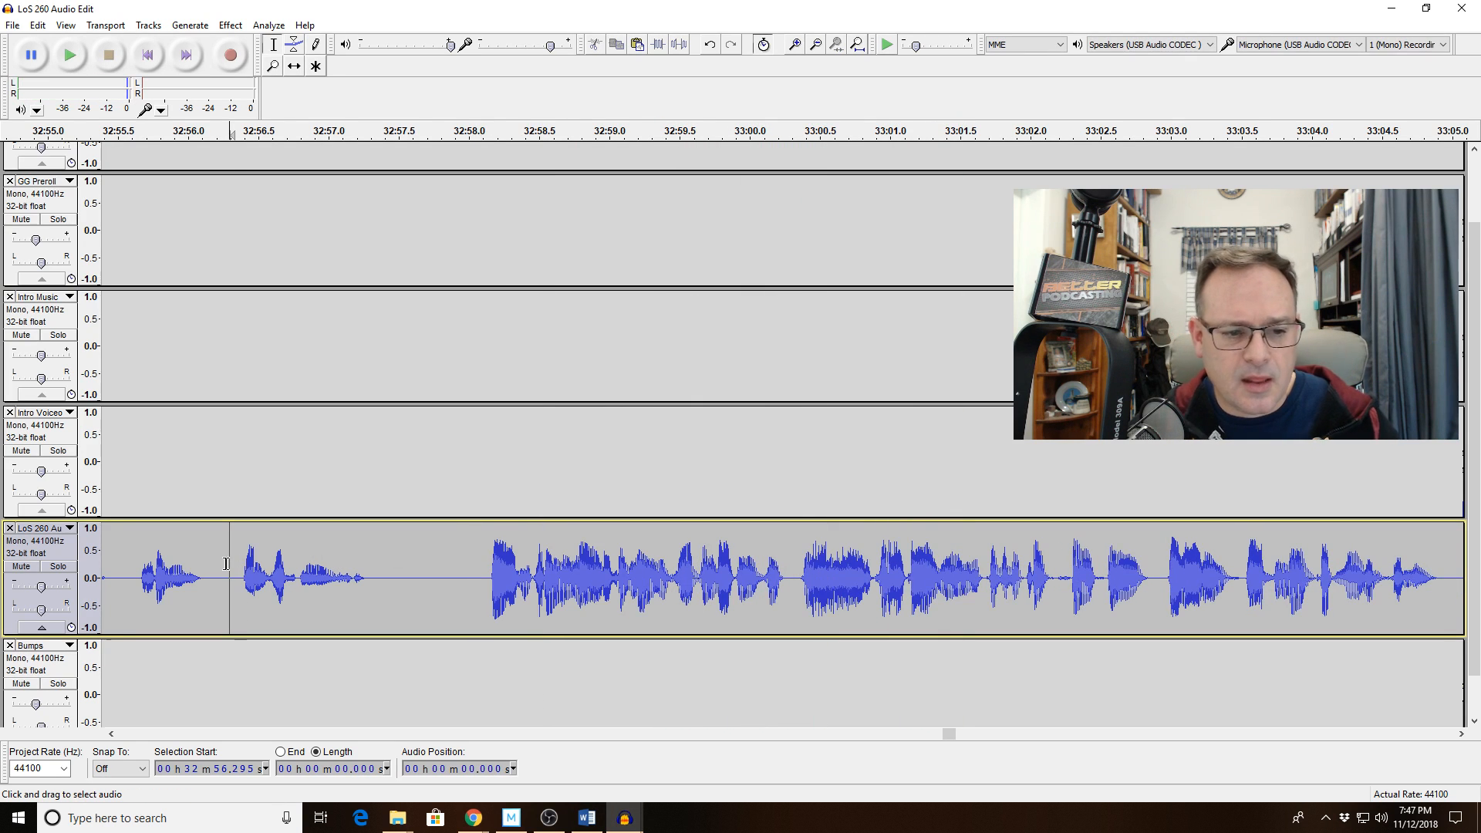
{"action": "key", "text": "space"}
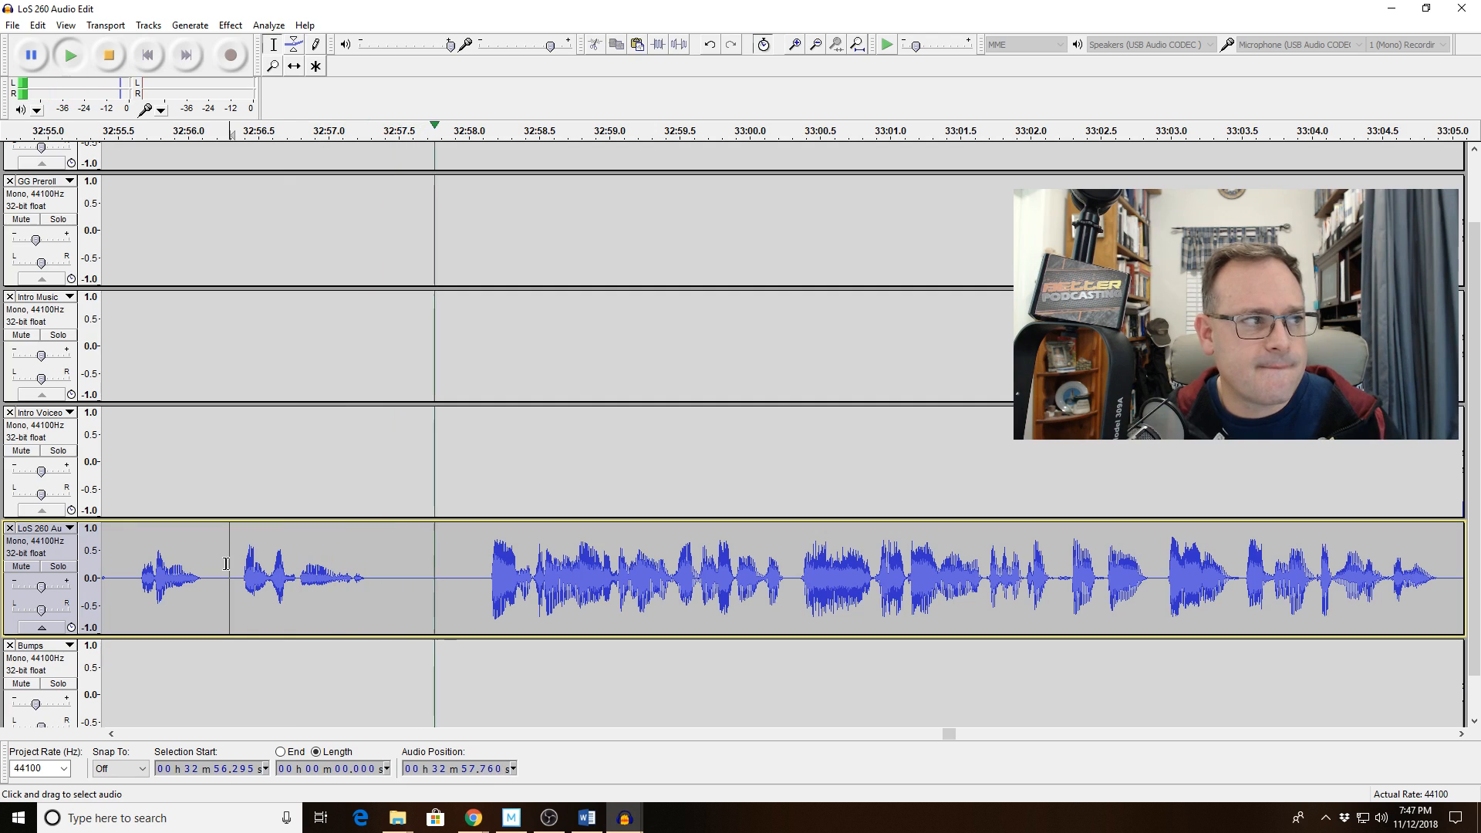
{"action": "key", "text": "alt+Tab"}
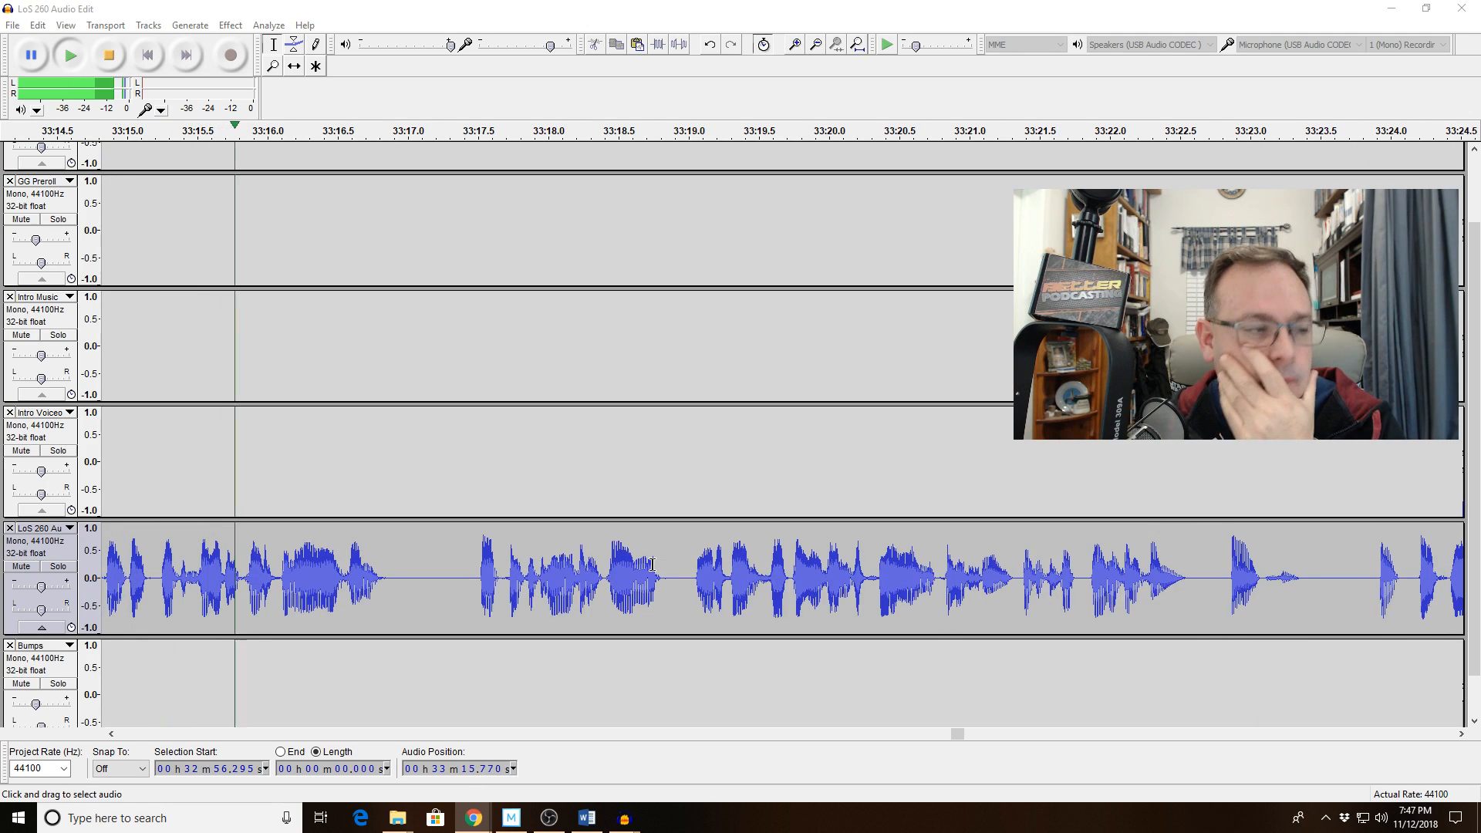
Zoom to the 1.082 s of speech starting at 33:14.885 and delete the 0.359 s section starting at 33:15.031.
{"action": "left_click_drag", "start_coordinate": [263, 570], "coordinate": [203, 569]}
{"action": "key", "text": "space"}
{"action": "left_click", "coordinate": [837, 46]}
{"action": "key", "text": "space"}
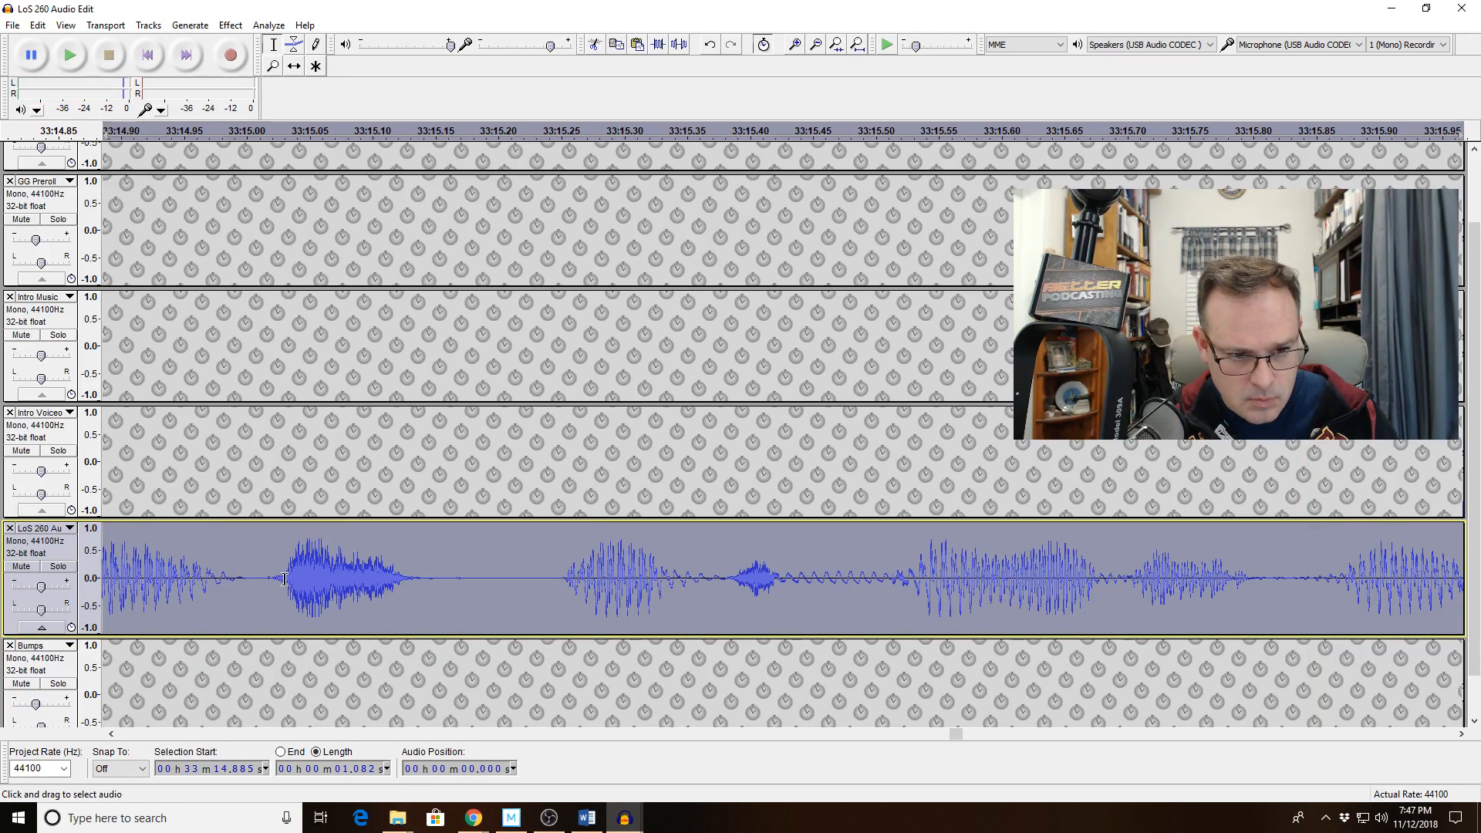
{"action": "left_click_drag", "start_coordinate": [285, 579], "coordinate": [726, 596]}
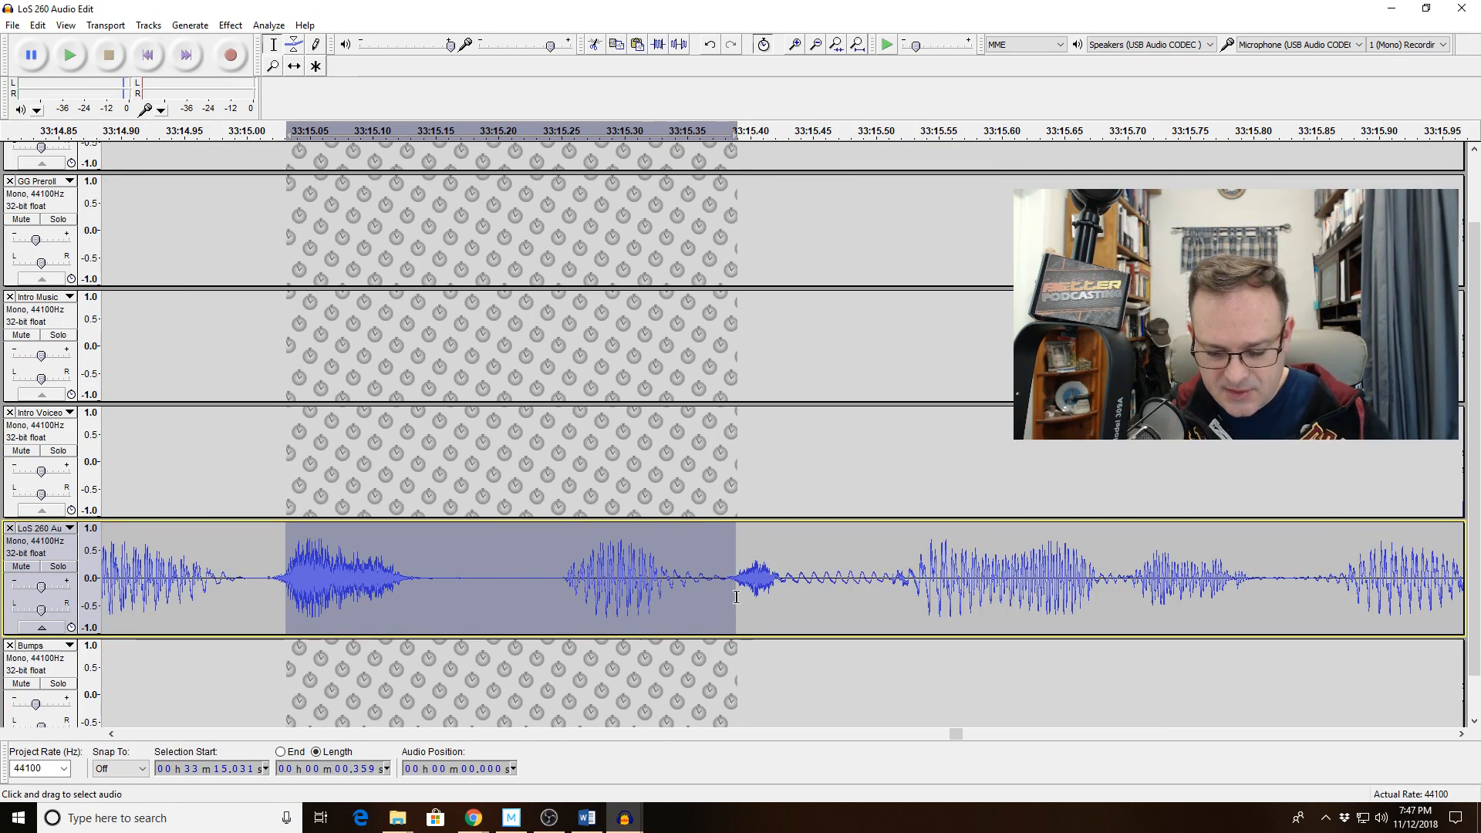
{"action": "key", "text": "Delete"}
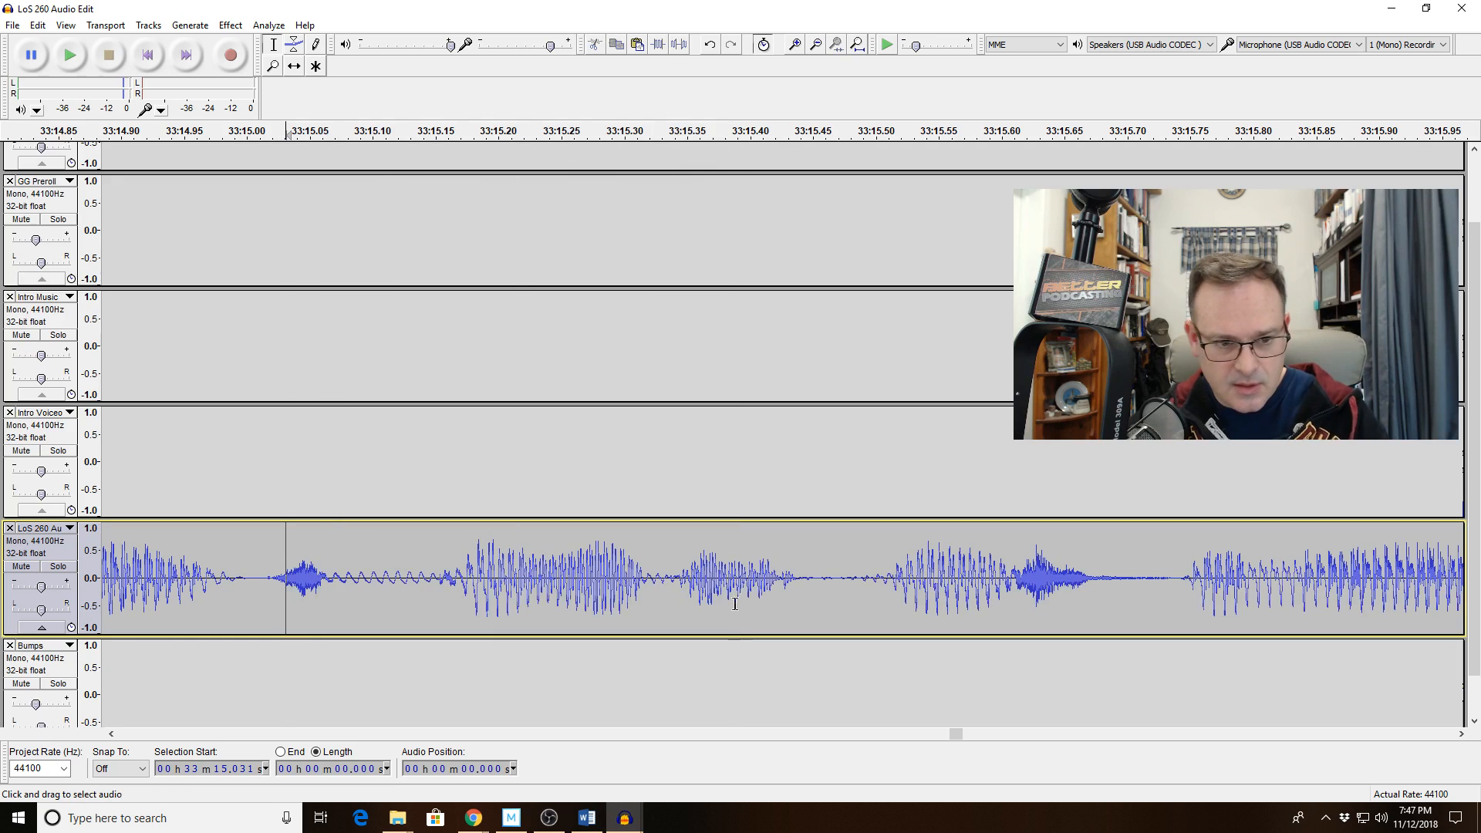
Play from 33:14.526 in a wider view to check the join and listen onward.
{"action": "left_click", "coordinate": [816, 44]}
{"action": "left_click", "coordinate": [816, 45]}
{"action": "left_click", "coordinate": [500, 578]}
{"action": "key", "text": "space"}
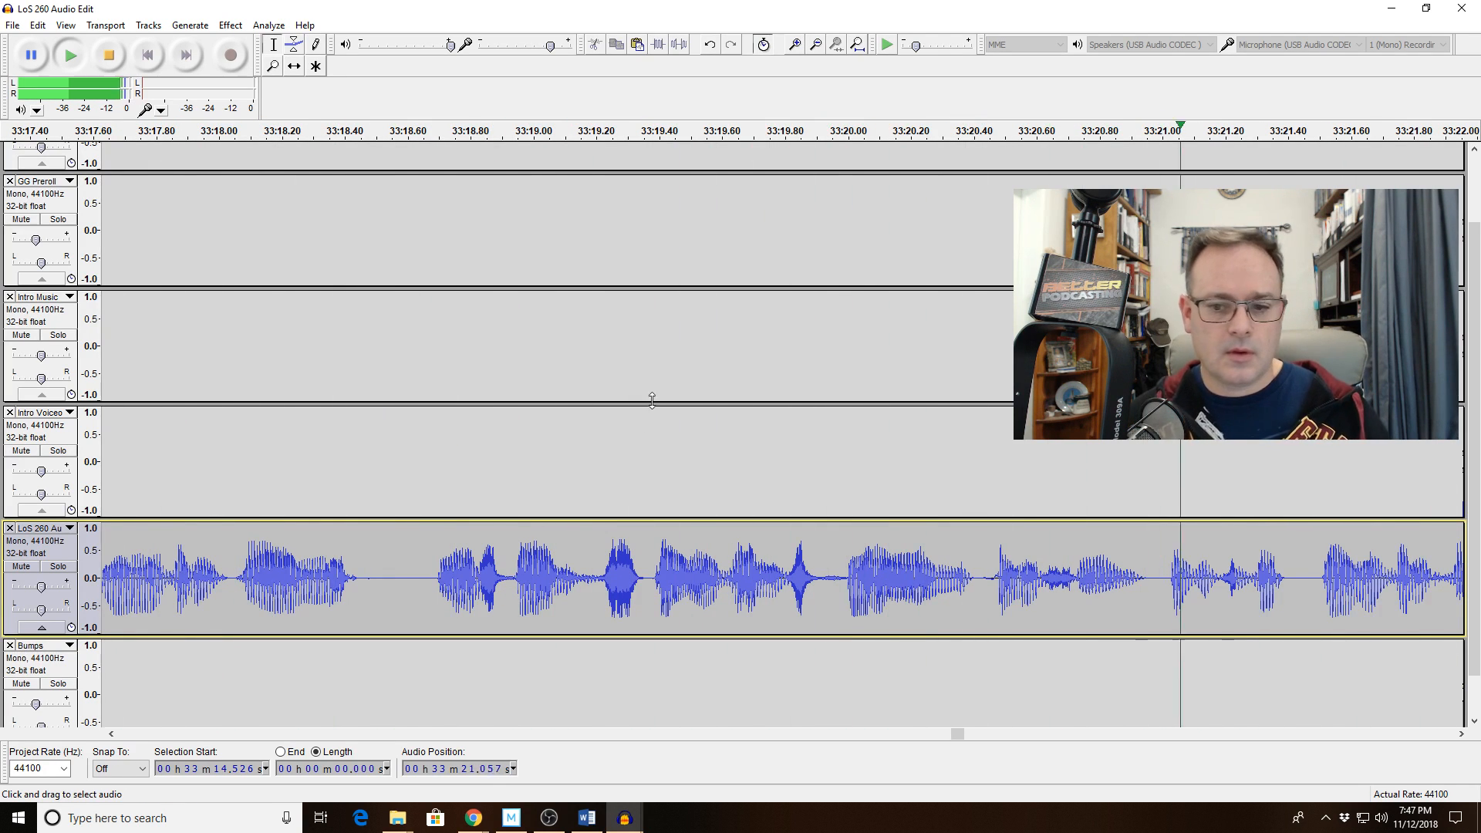
Replay the phrase from 33:20.642 in a wider view.
{"action": "left_click", "coordinate": [236, 598]}
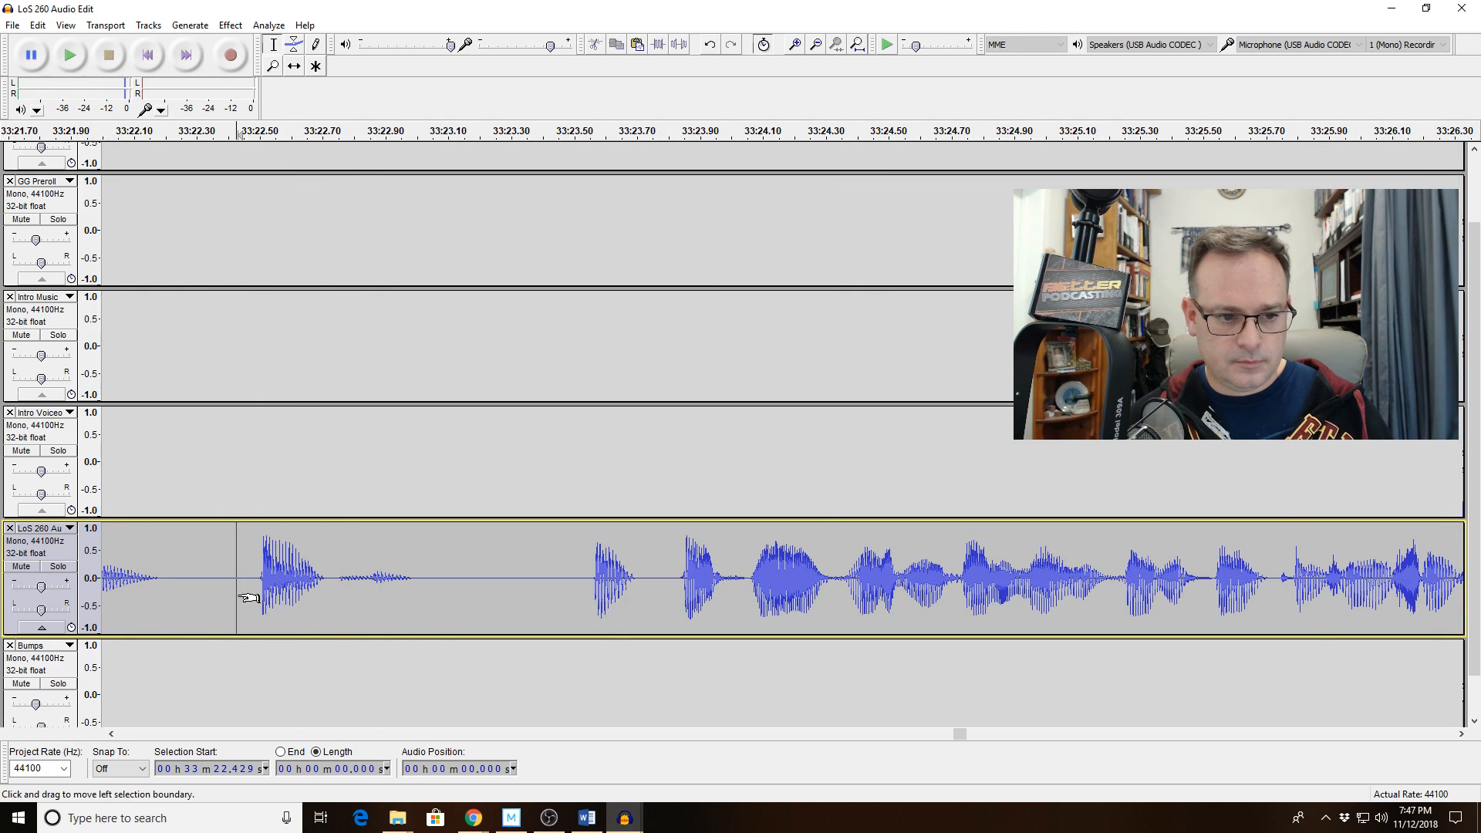
{"action": "left_click", "coordinate": [821, 45]}
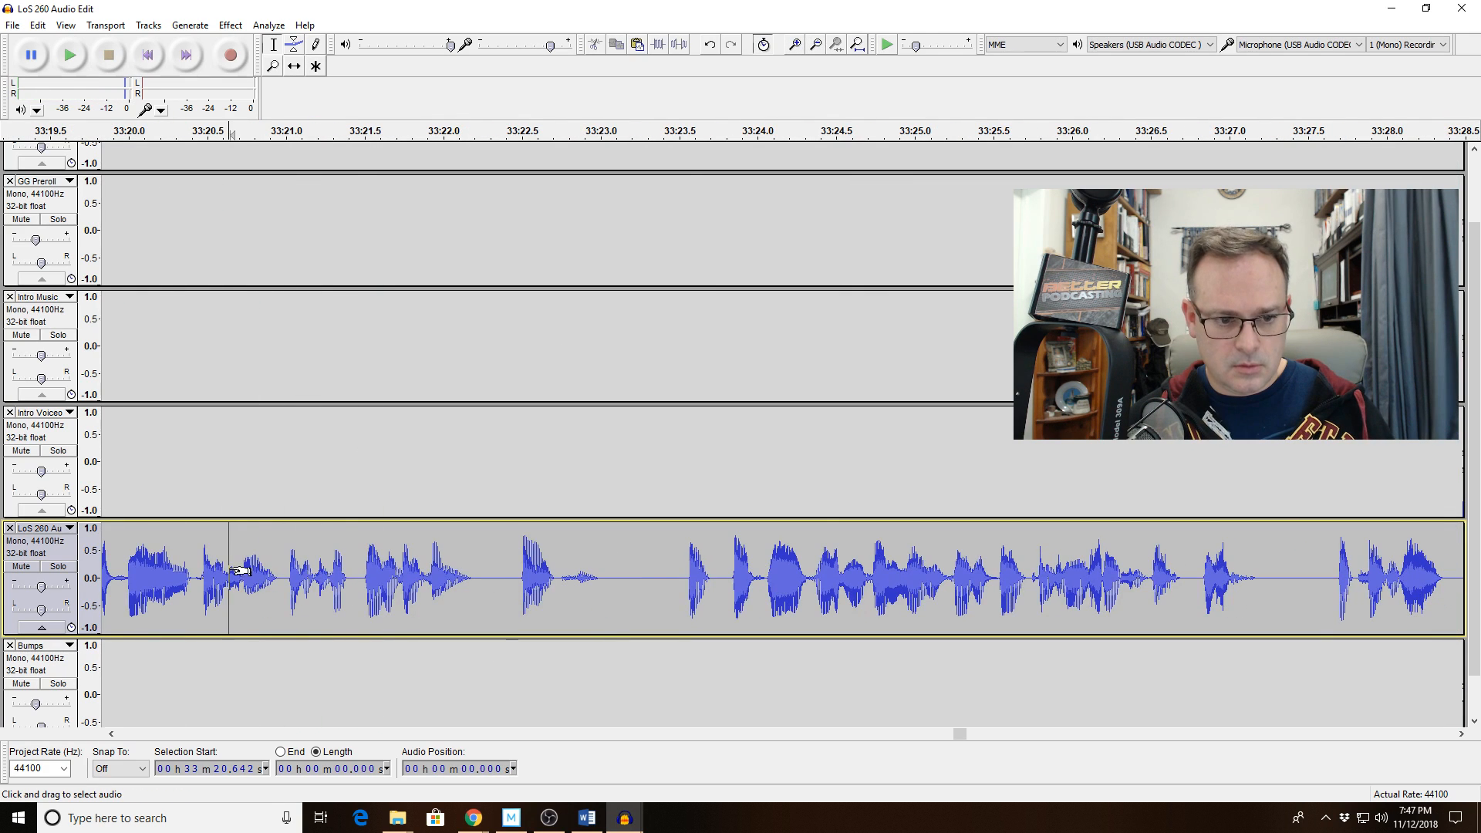
{"action": "key", "text": "space"}
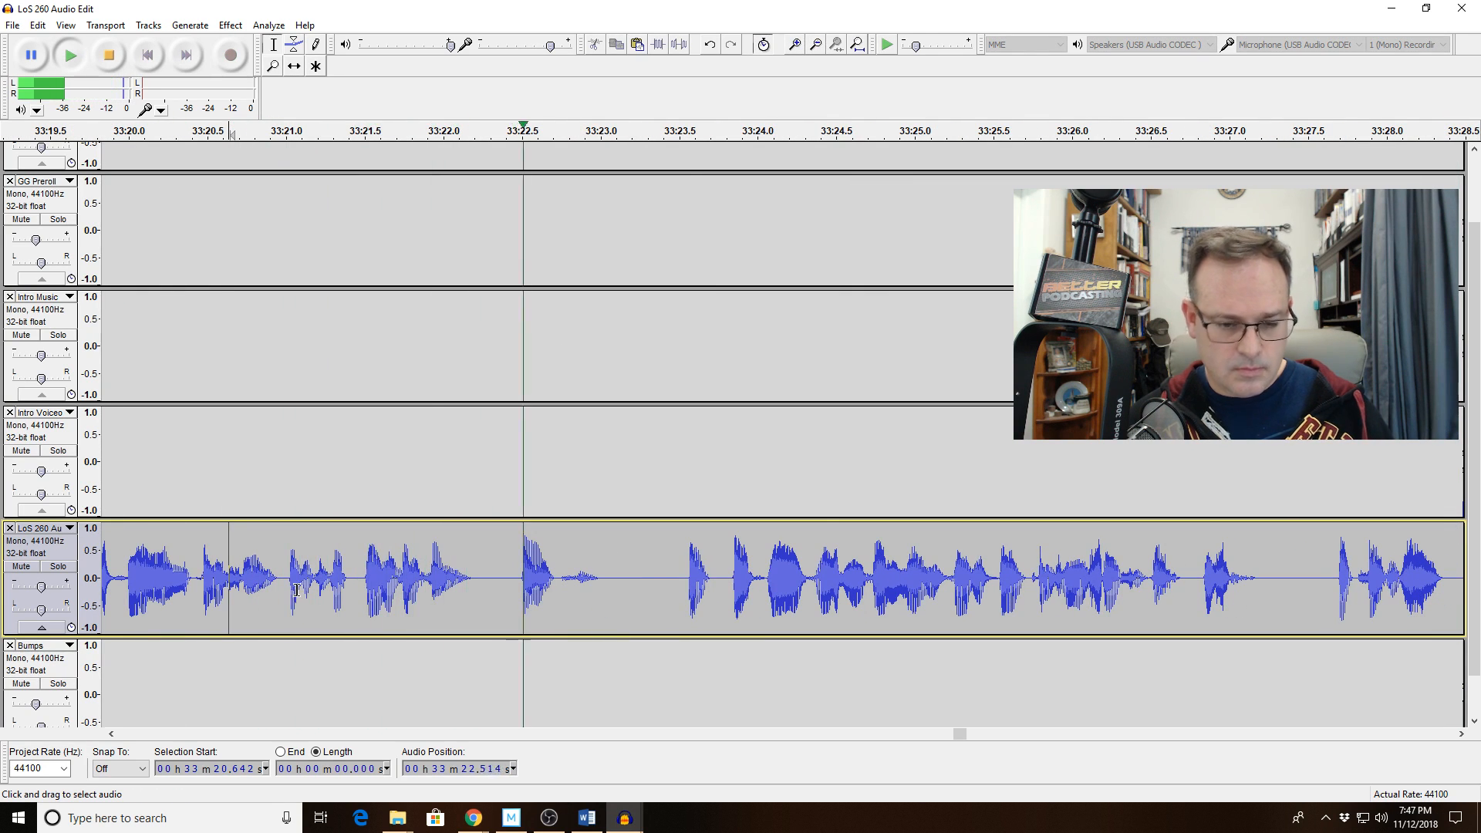
Zoom to the 1.343 s of speech starting at 33:20.980 and delete about 0.16 s starting at 33:21.232.
{"action": "key", "text": "space"}
{"action": "left_click_drag", "start_coordinate": [282, 578], "coordinate": [491, 572]}
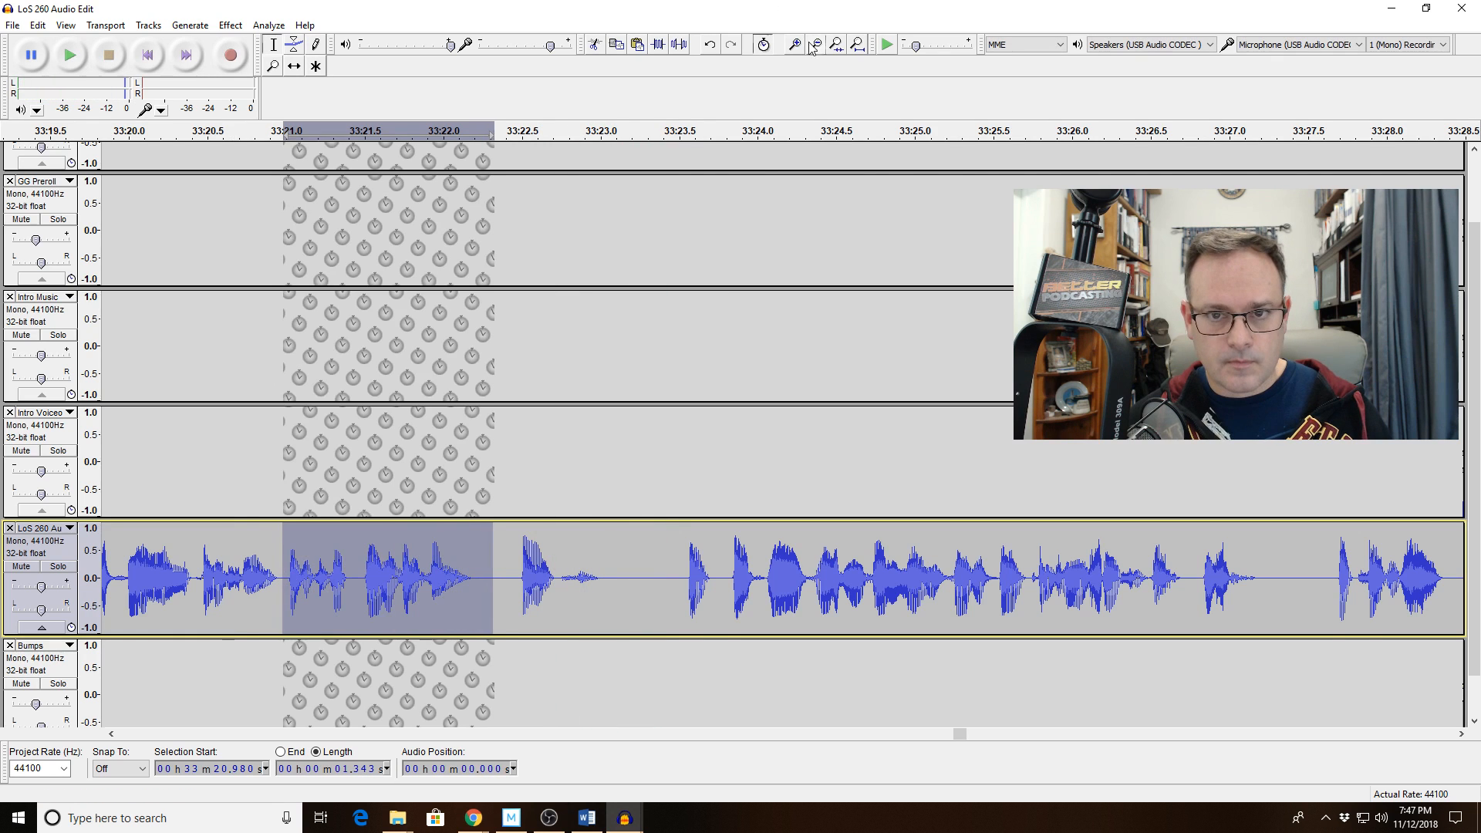
{"action": "left_click", "coordinate": [836, 44]}
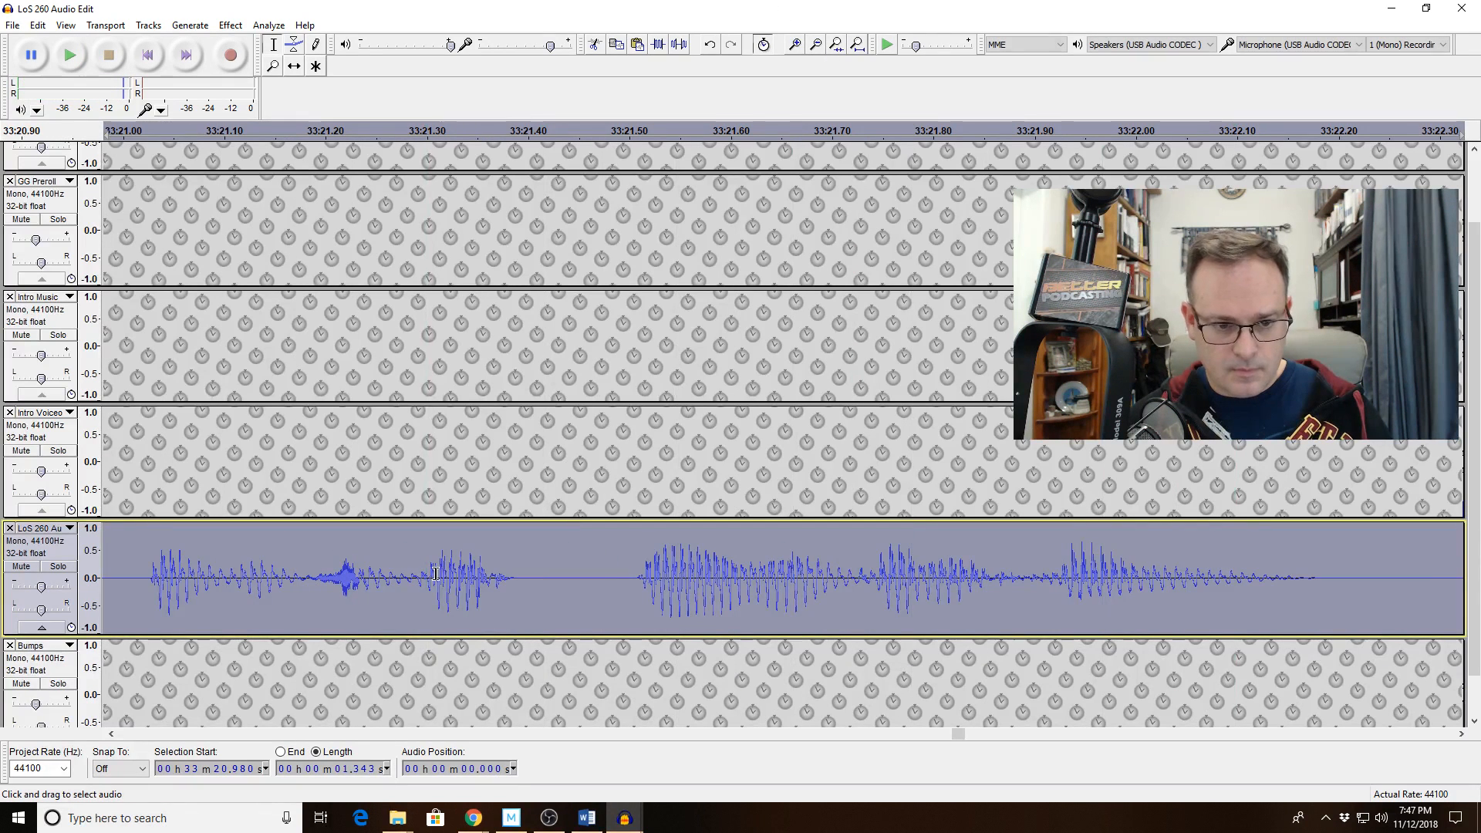
{"action": "left_click_drag", "start_coordinate": [360, 578], "coordinate": [525, 582]}
{"action": "key", "text": "Delete"}
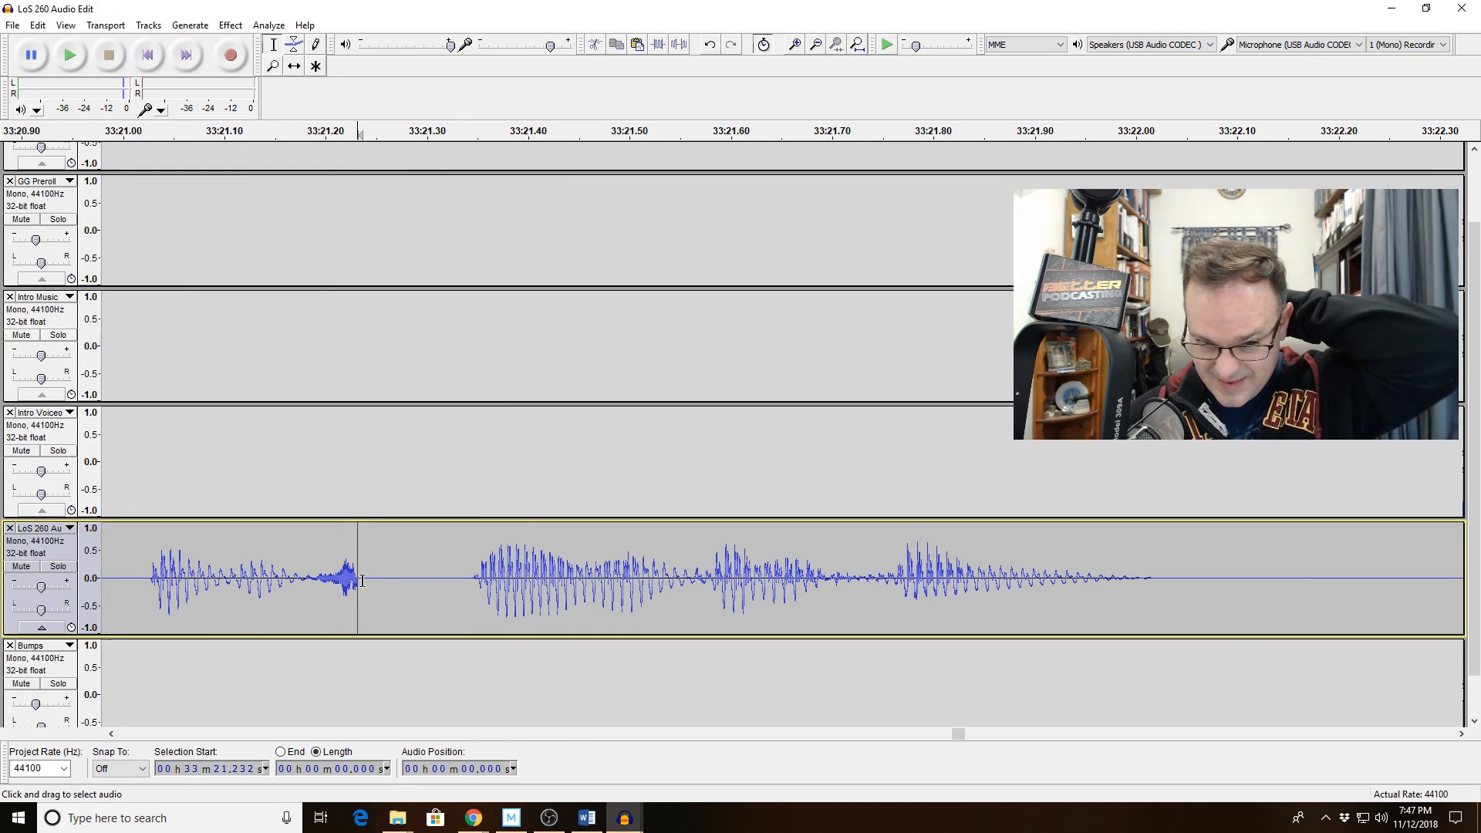
Fade out the 0.007 s of main audio starting at 33:21.225, just before the gap.
{"action": "left_click_drag", "start_coordinate": [370, 581], "coordinate": [352, 581]}
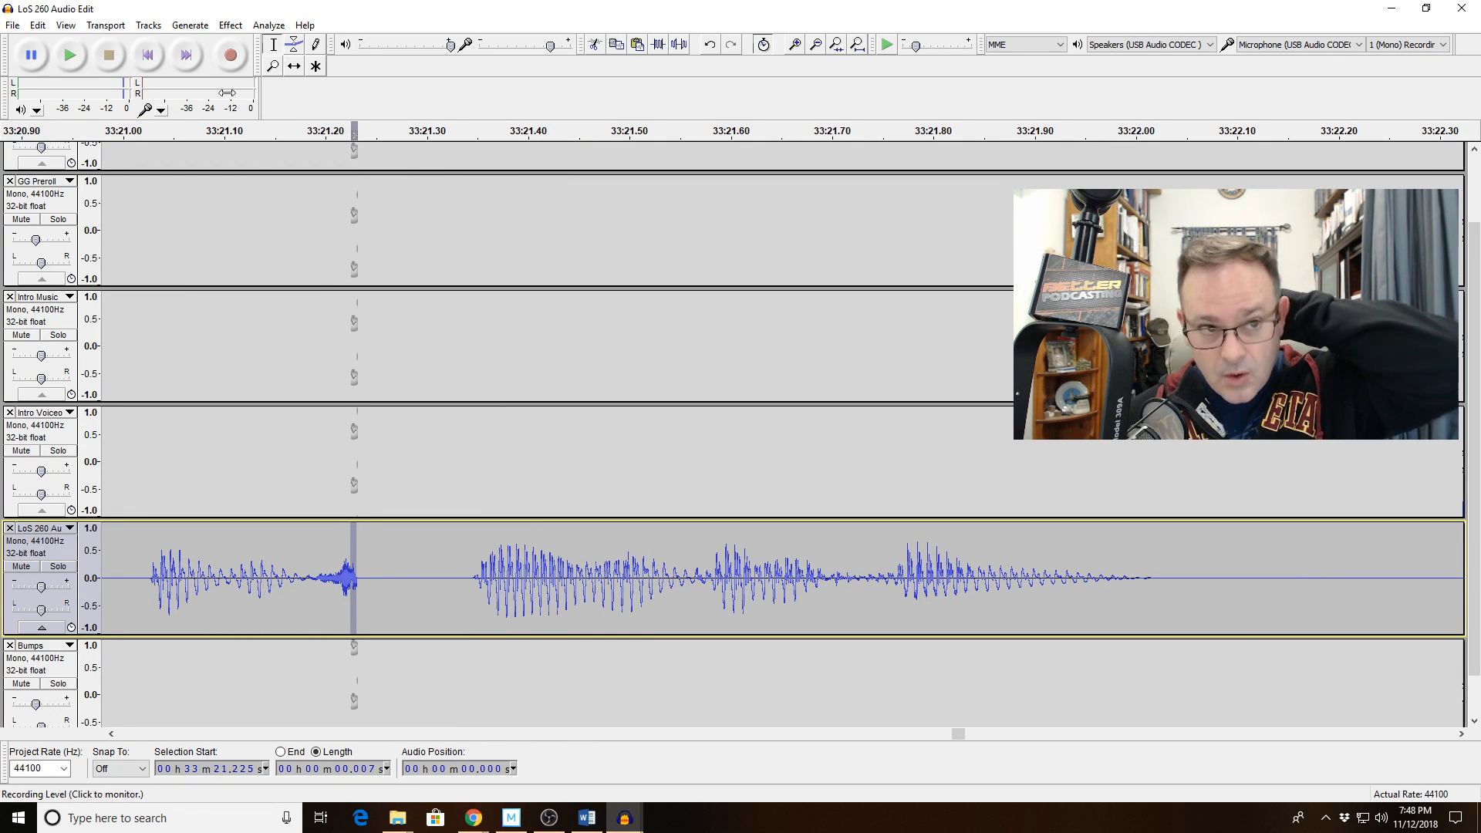
{"action": "left_click", "coordinate": [226, 25]}
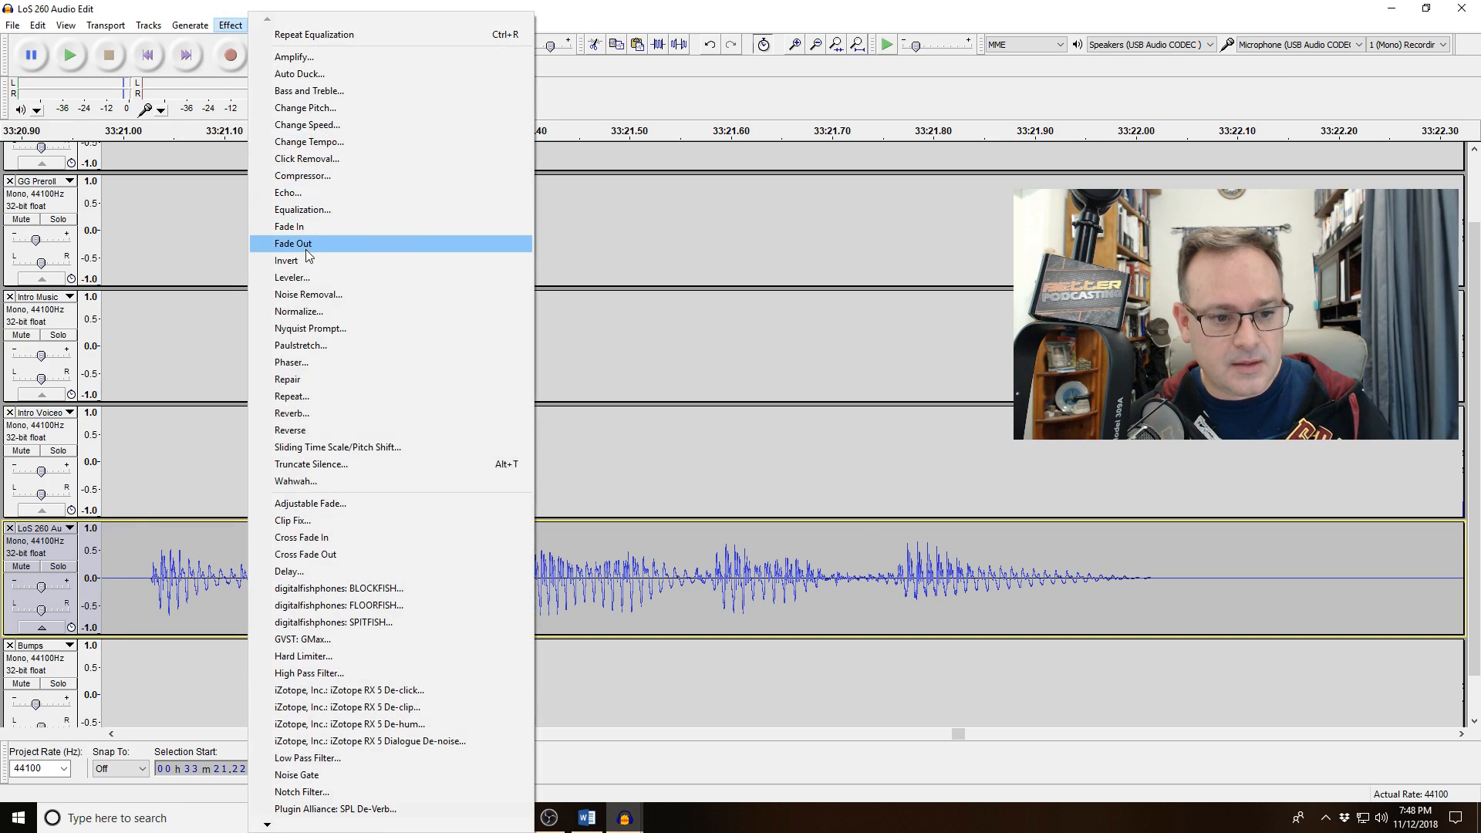
{"action": "left_click", "coordinate": [305, 246]}
Play from 33:20.456 in a wider view to check the fade, and listen on to about 33:28.
{"action": "left_click", "coordinate": [816, 45]}
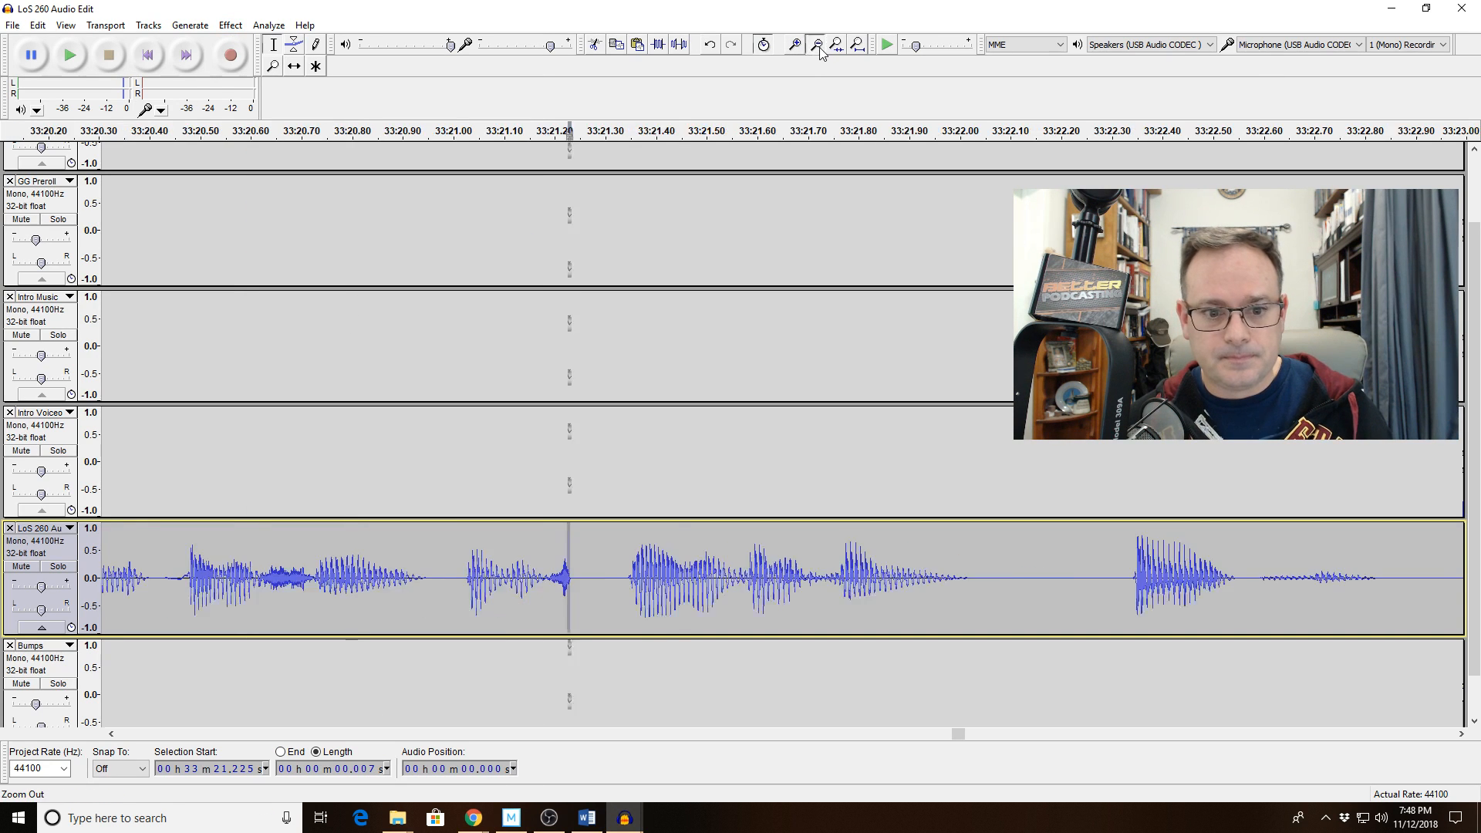
{"action": "left_click", "coordinate": [816, 45]}
{"action": "left_click", "coordinate": [479, 550]}
{"action": "key", "text": "space"}
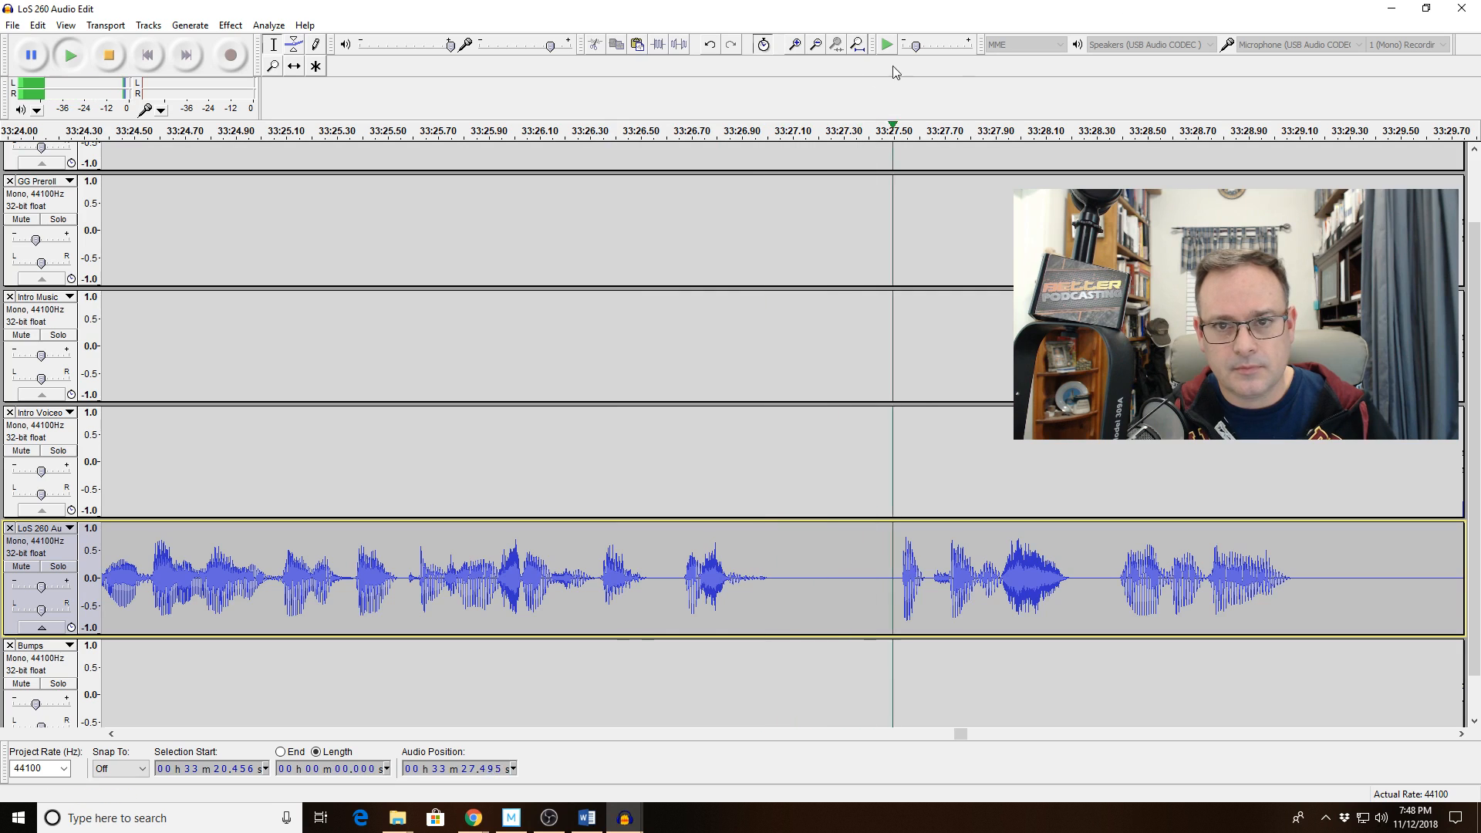
{"action": "key", "text": "space"}
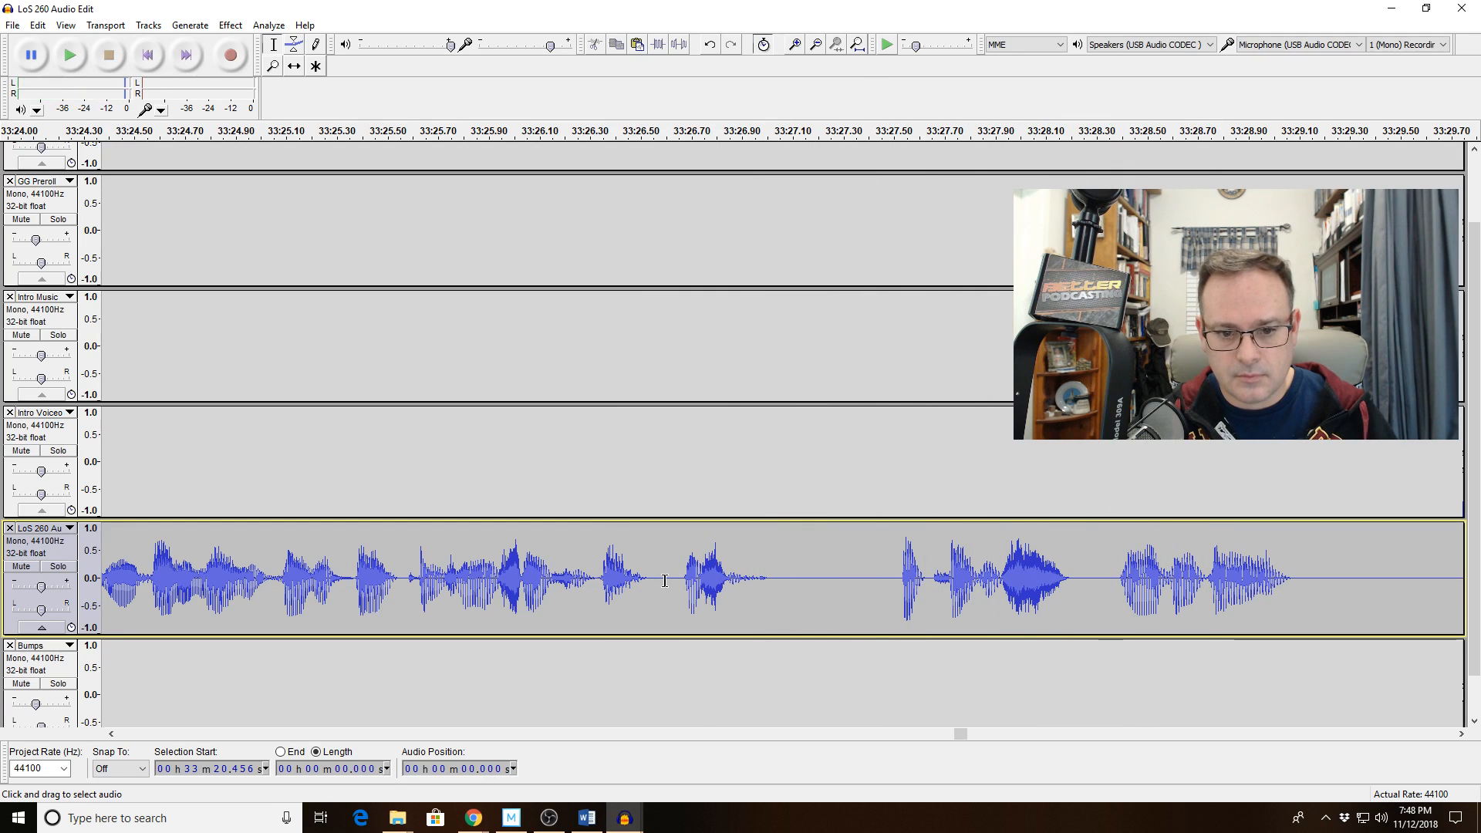
Delete about 0.49 s of speech starting near 33:26.57 and play from 33:25.643 to check the join.
{"action": "left_click_drag", "start_coordinate": [658, 580], "coordinate": [781, 588]}
{"action": "key", "text": "Delete"}
{"action": "left_click", "coordinate": [423, 563]}
{"action": "key", "text": "space"}
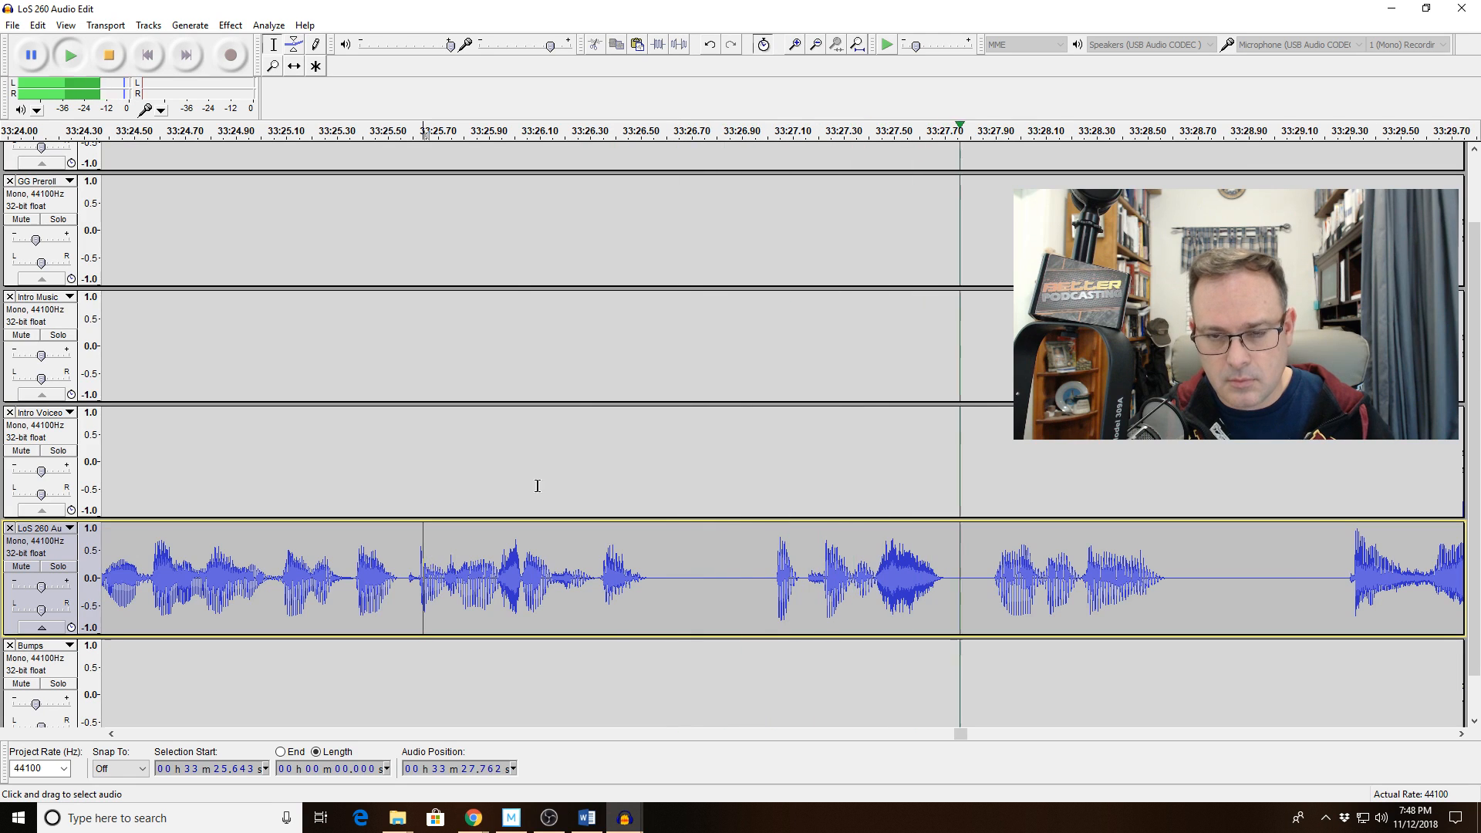
{"action": "left_click", "coordinate": [815, 46]}
{"action": "left_click", "coordinate": [815, 47]}
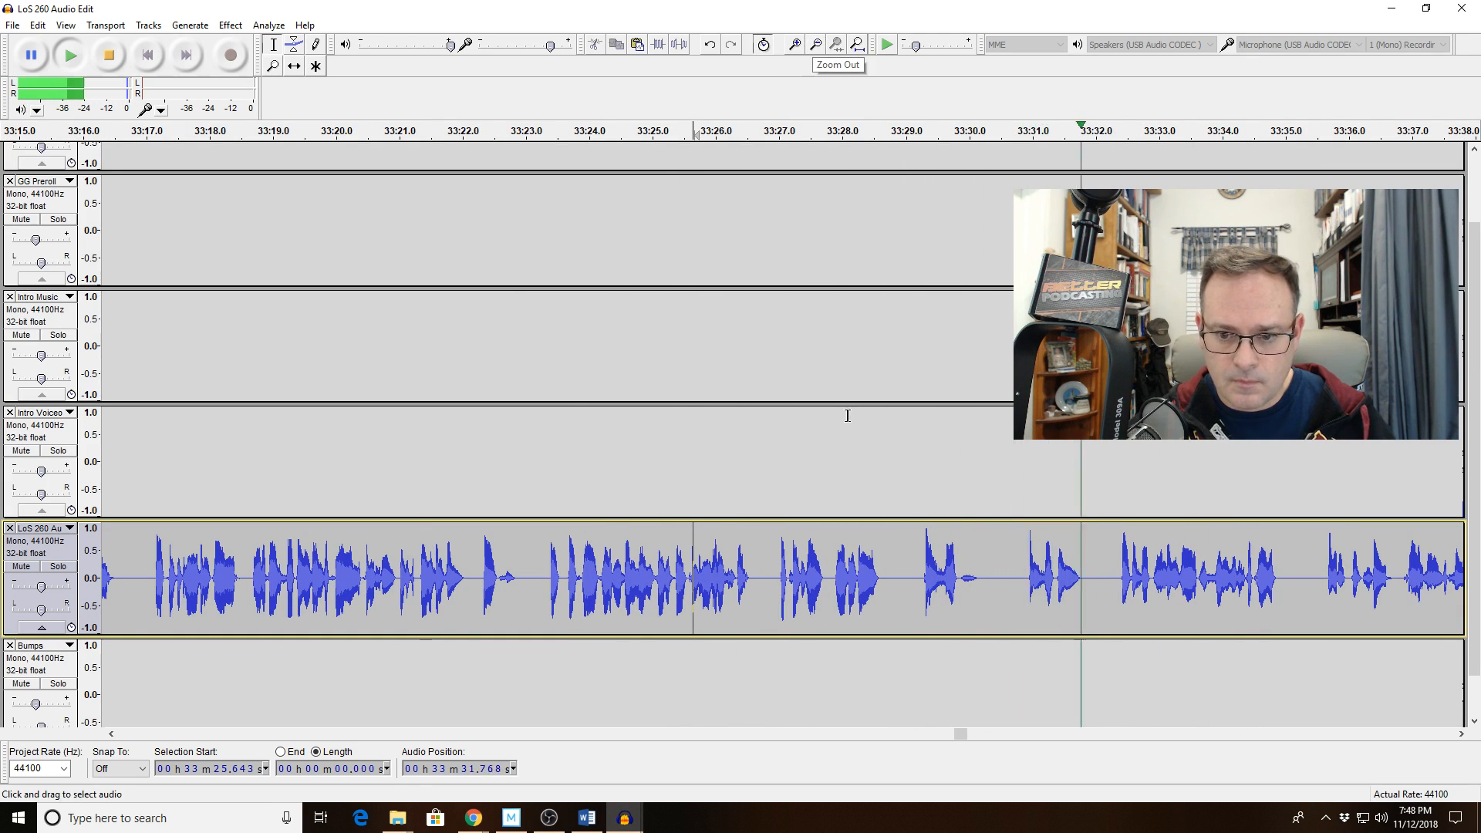
Delete the 1.620 s section starting at 33:29.242 and play from 33:27.647 to check the join and listen onward.
{"action": "left_click_drag", "start_coordinate": [921, 578], "coordinate": [1023, 580]}
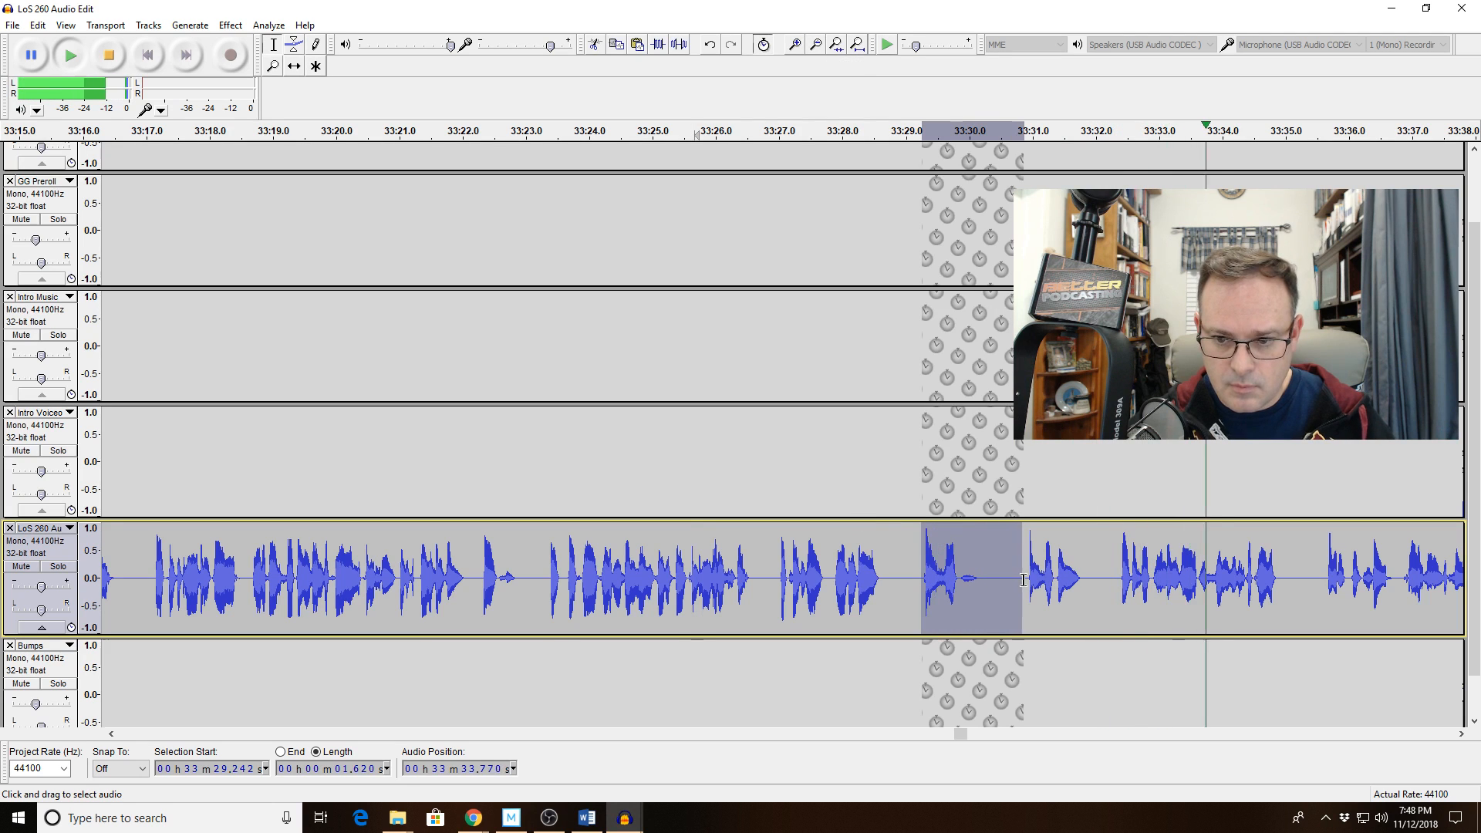
{"action": "key", "text": "space"}
{"action": "key", "text": "Delete"}
{"action": "left_click", "coordinate": [819, 573]}
{"action": "key", "text": "space"}
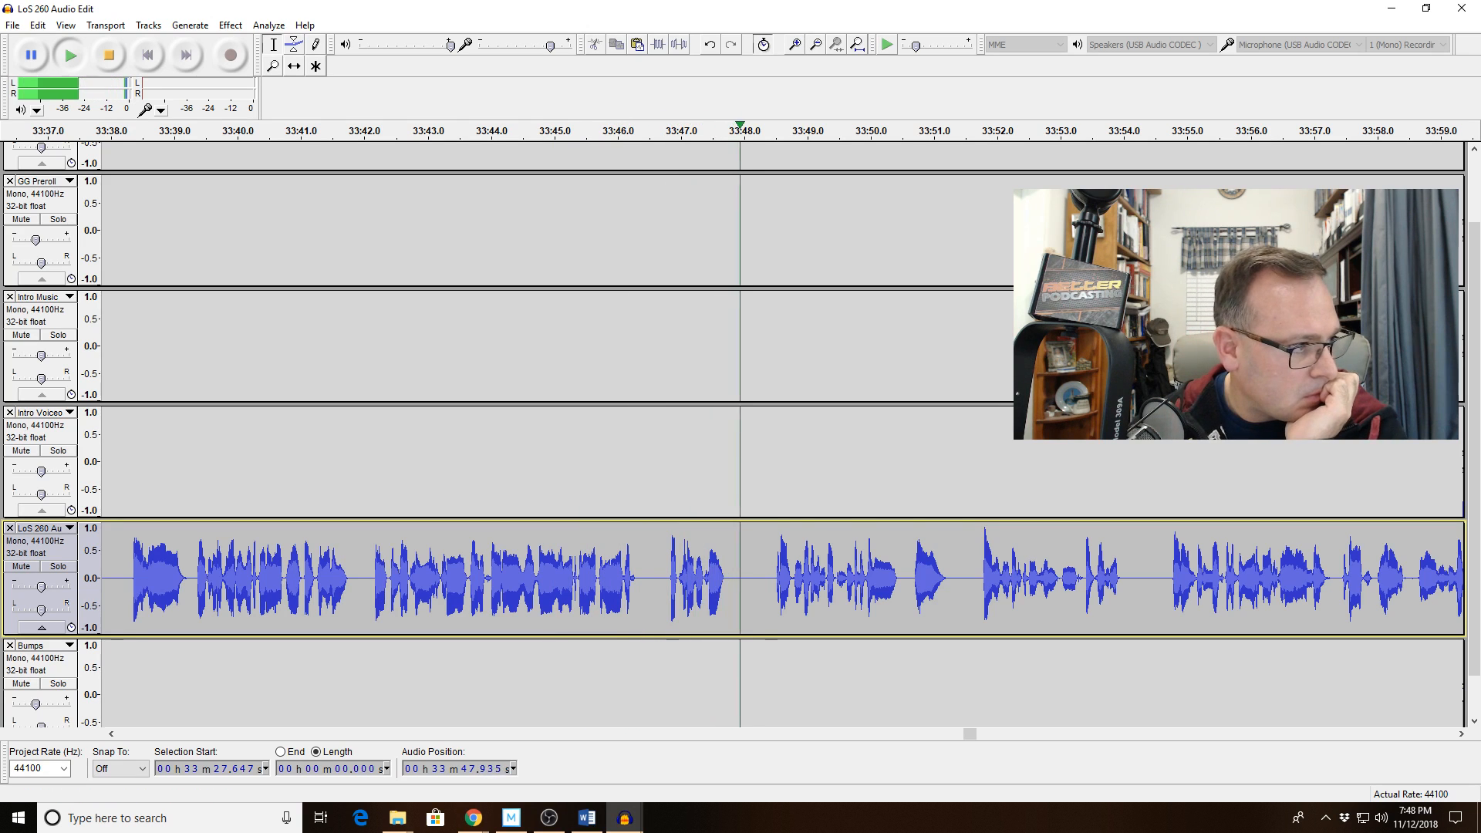
{"action": "key", "text": "alt+Tab"}
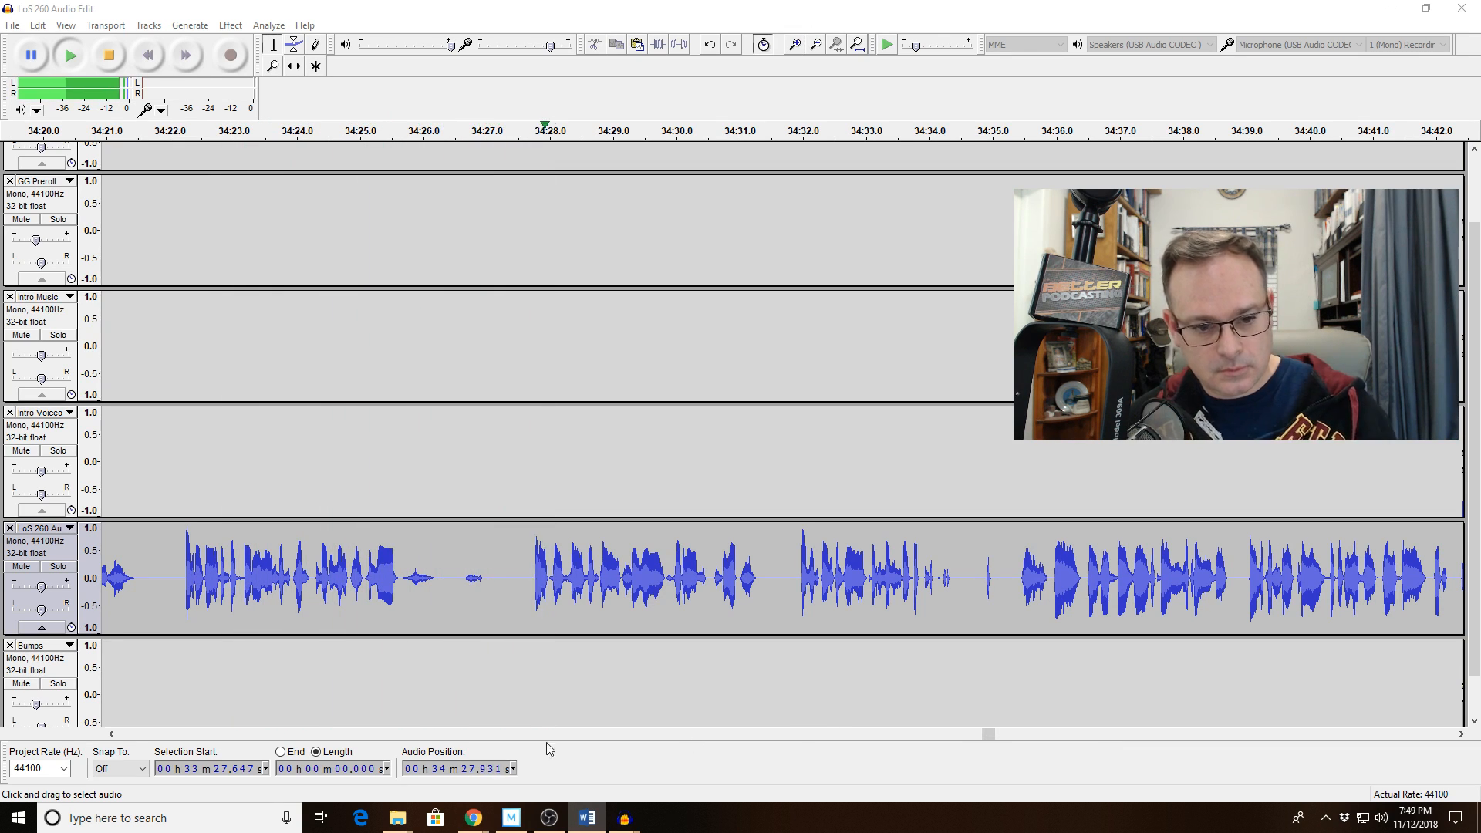
Silence the 0.743 s containing a faint noise at 34:26.462 and play from 34:24.806 to check it.
{"action": "left_click_drag", "start_coordinate": [452, 586], "coordinate": [498, 587]}
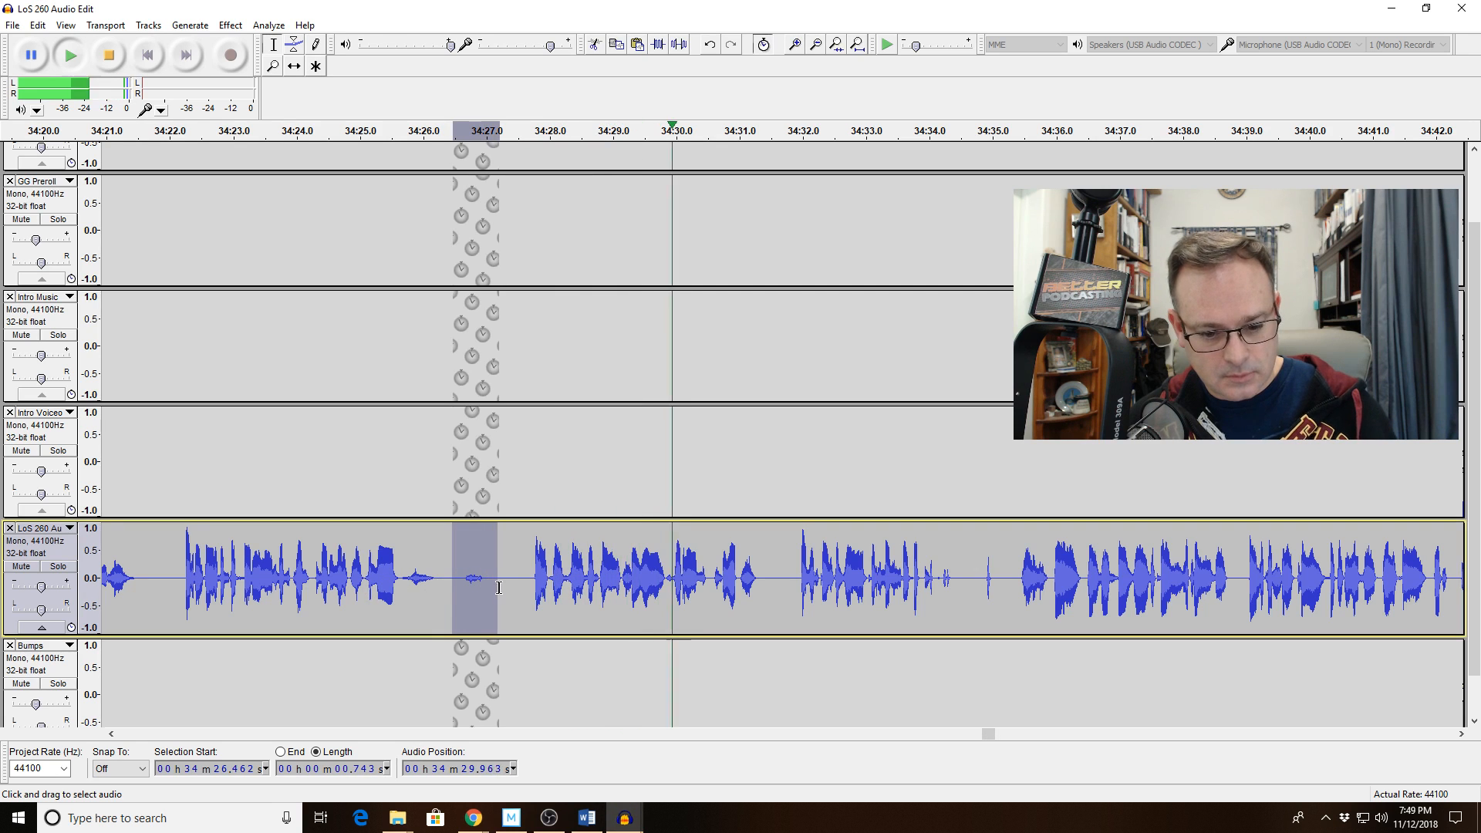
{"action": "key", "text": "space"}
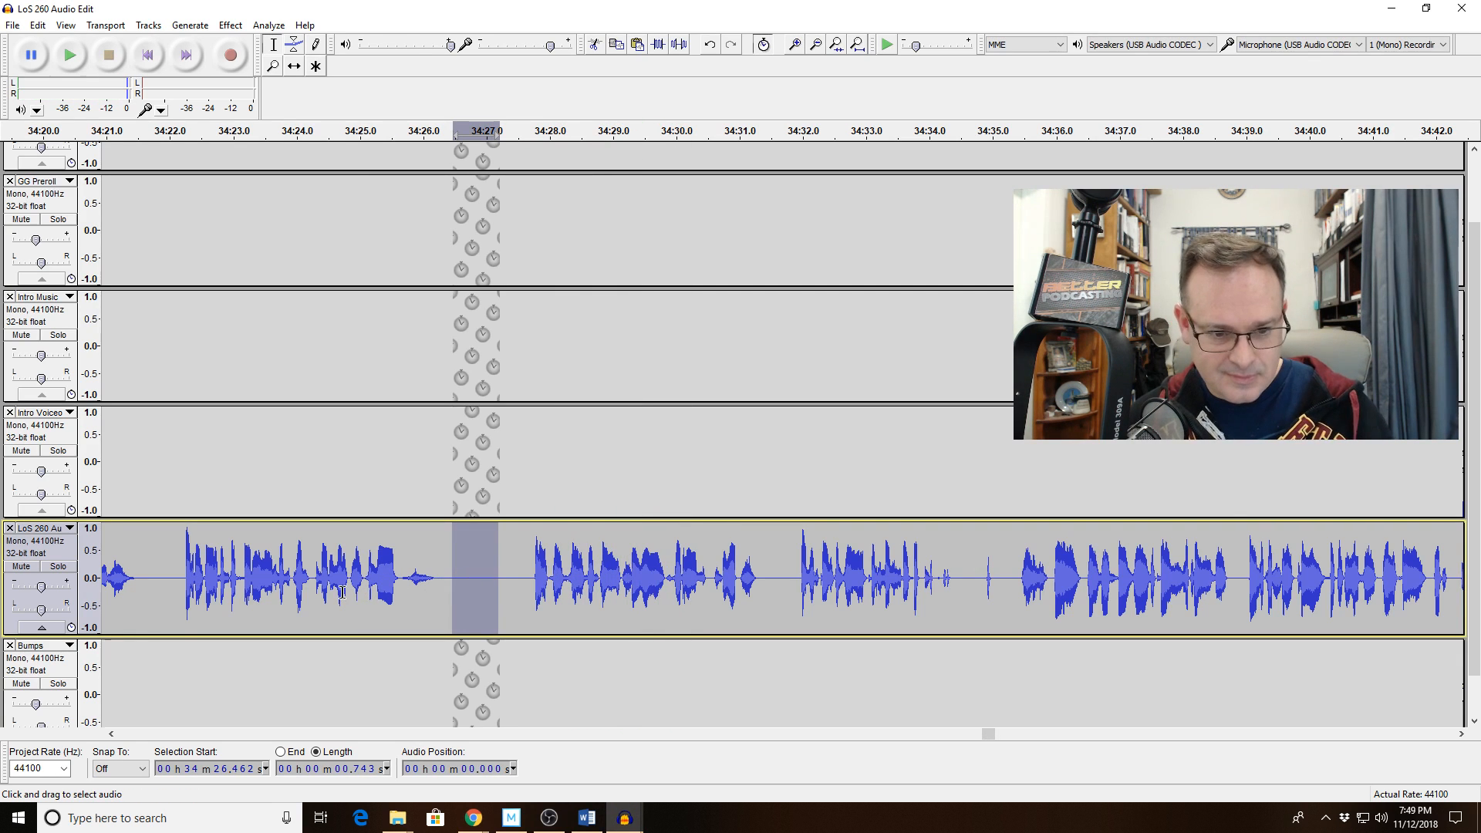
{"action": "left_click", "coordinate": [347, 592]}
{"action": "key", "text": "space"}
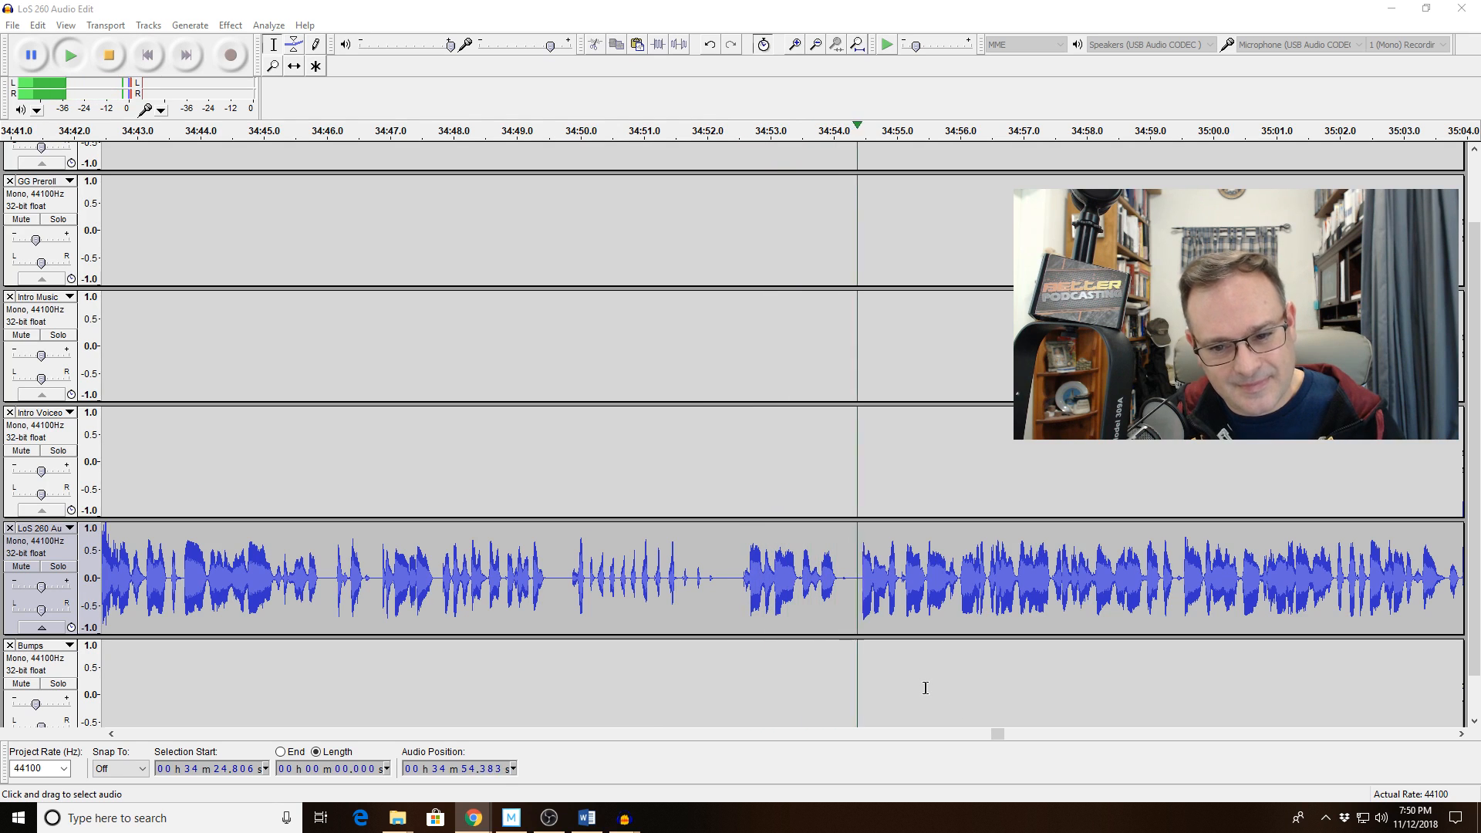
Measure how much main audio remains between the playback position and the end of the track.
{"action": "left_click", "coordinate": [1031, 733]}
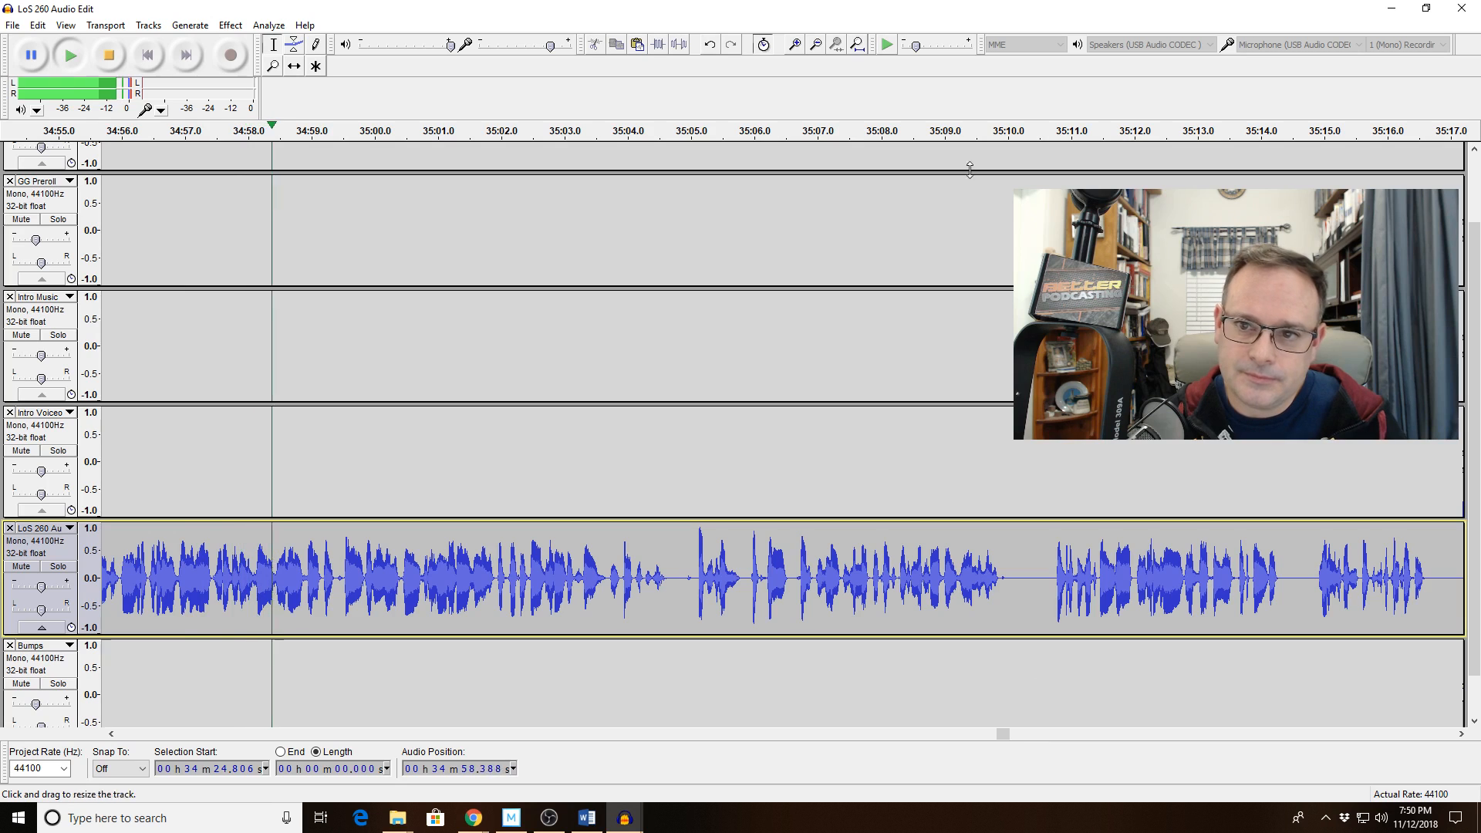
{"action": "left_click", "coordinate": [816, 45]}
{"action": "left_click", "coordinate": [817, 45]}
{"action": "left_click", "coordinate": [817, 46]}
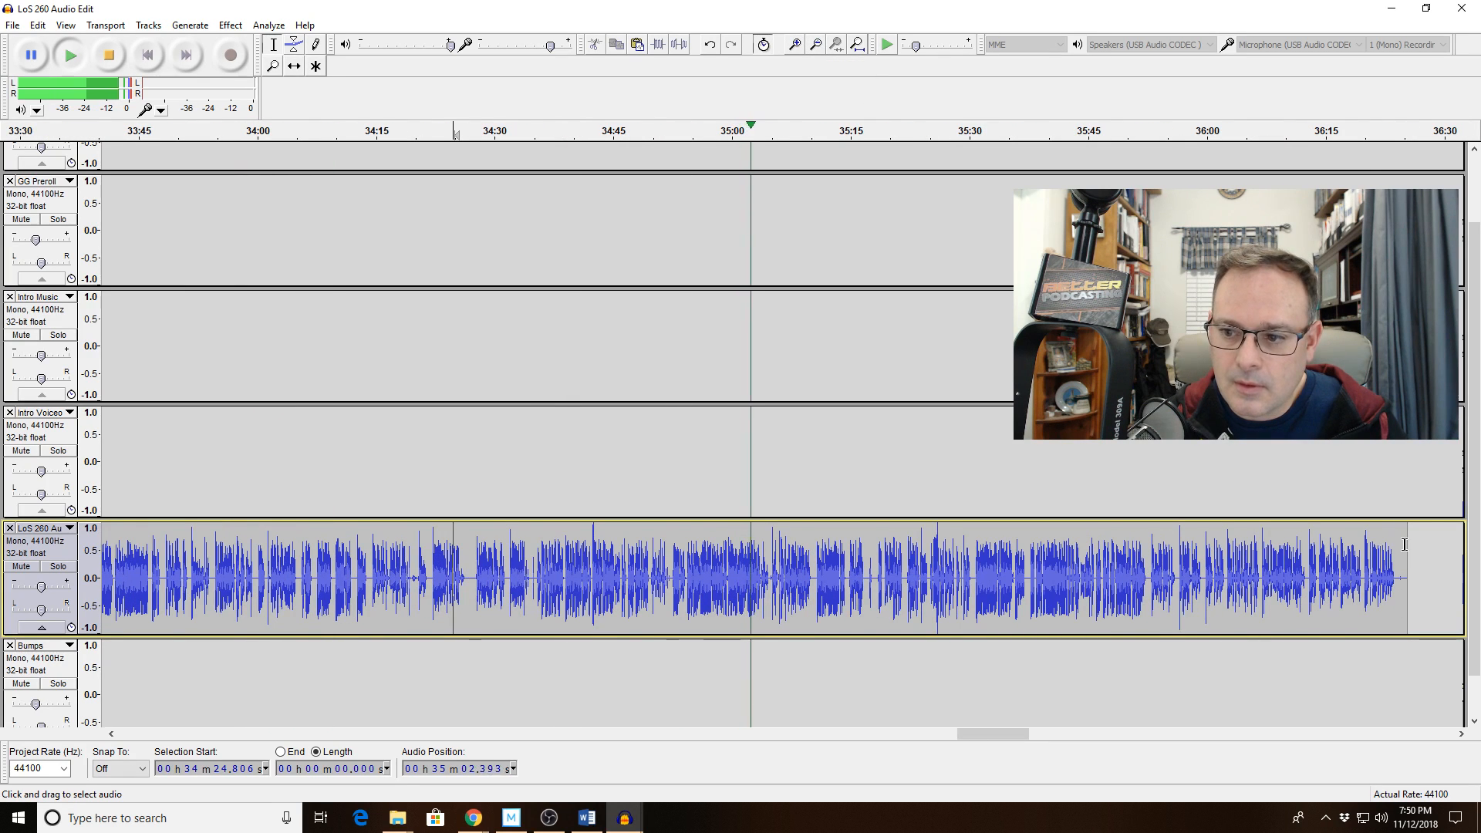
{"action": "left_click_drag", "start_coordinate": [1402, 553], "coordinate": [752, 543]}
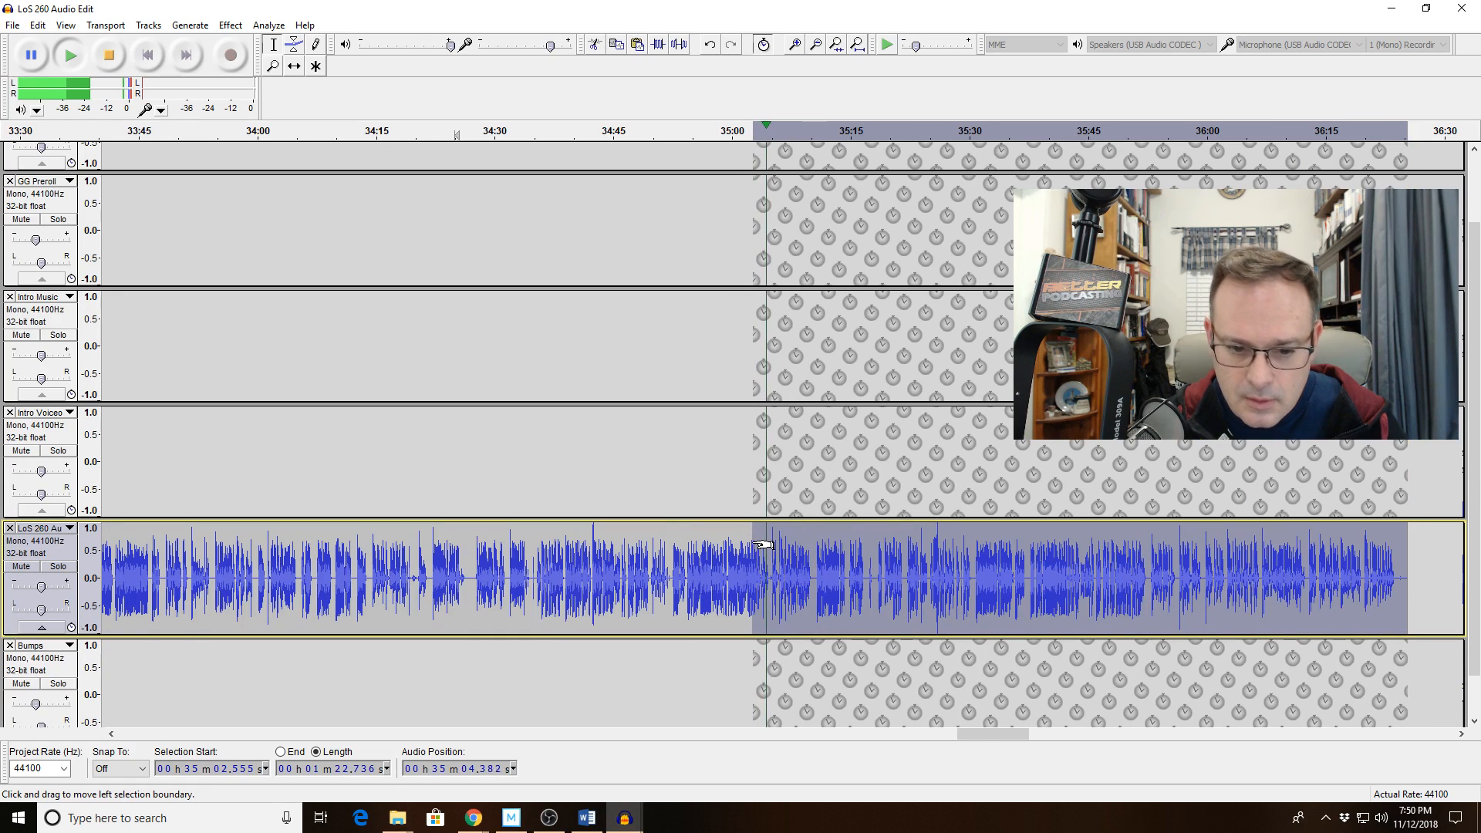
{"action": "left_click", "coordinate": [779, 544]}
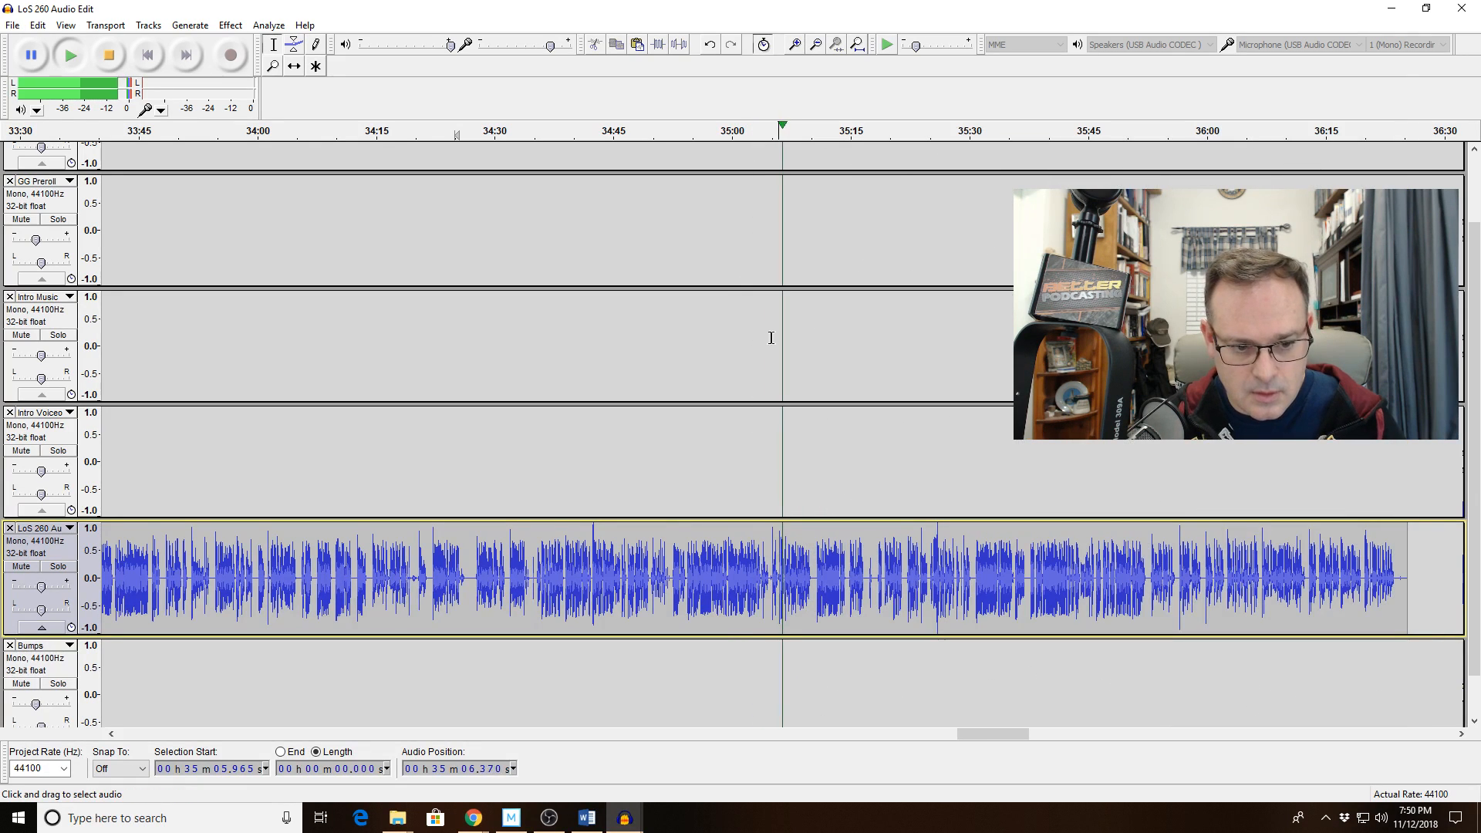
{"action": "left_click", "coordinate": [1406, 540]}
{"action": "left_click_drag", "start_coordinate": [1406, 540], "coordinate": [793, 544]}
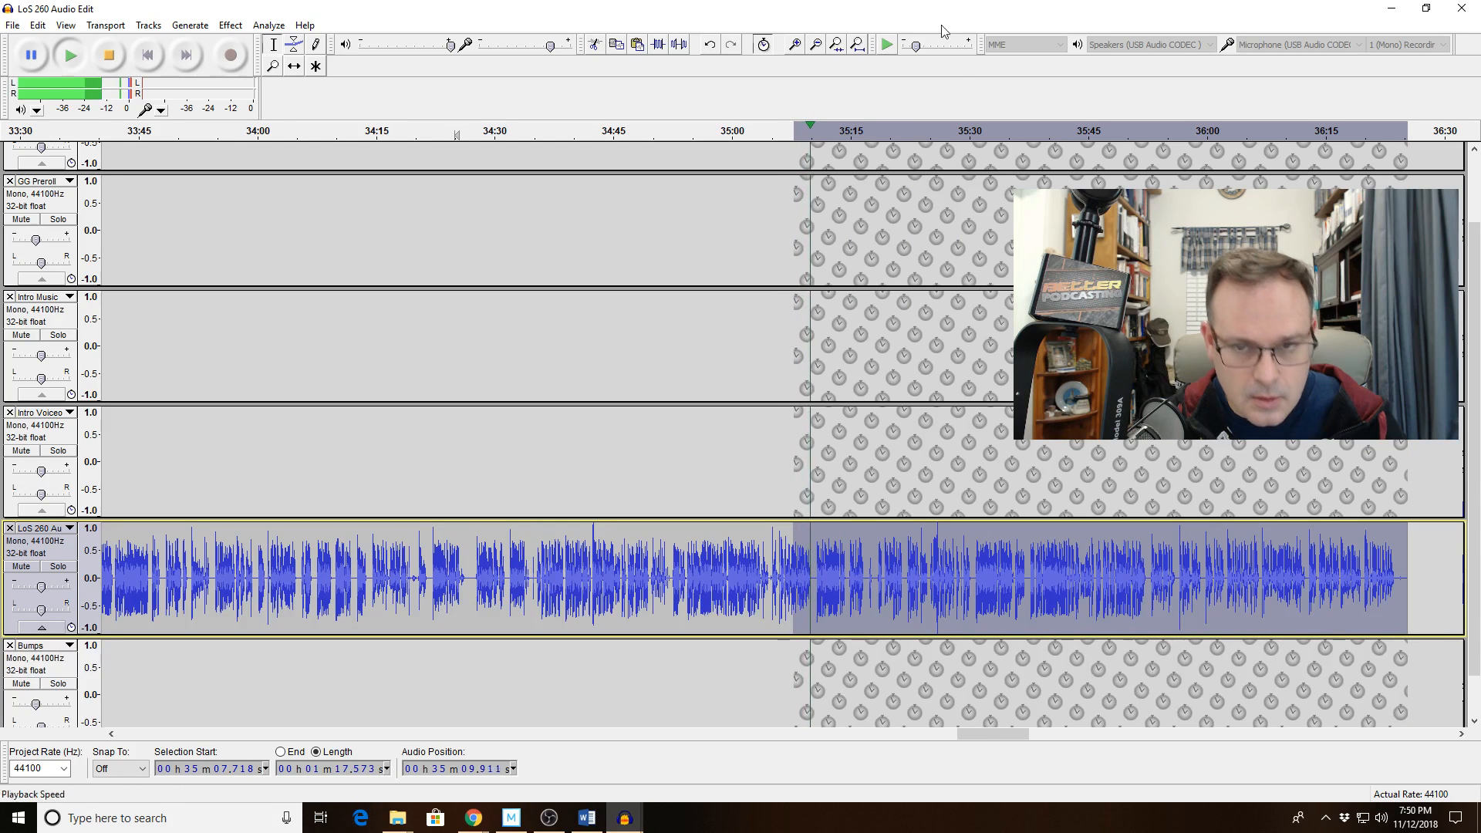
{"action": "left_click", "coordinate": [837, 575]}
Listen on through the main audio to about 35:38, viewing the waveform first in detail and then more widely.
{"action": "left_click", "coordinate": [797, 47]}
{"action": "left_click", "coordinate": [797, 48]}
{"action": "left_click", "coordinate": [796, 48]}
{"action": "left_click", "coordinate": [797, 48]}
{"action": "left_click", "coordinate": [796, 47]}
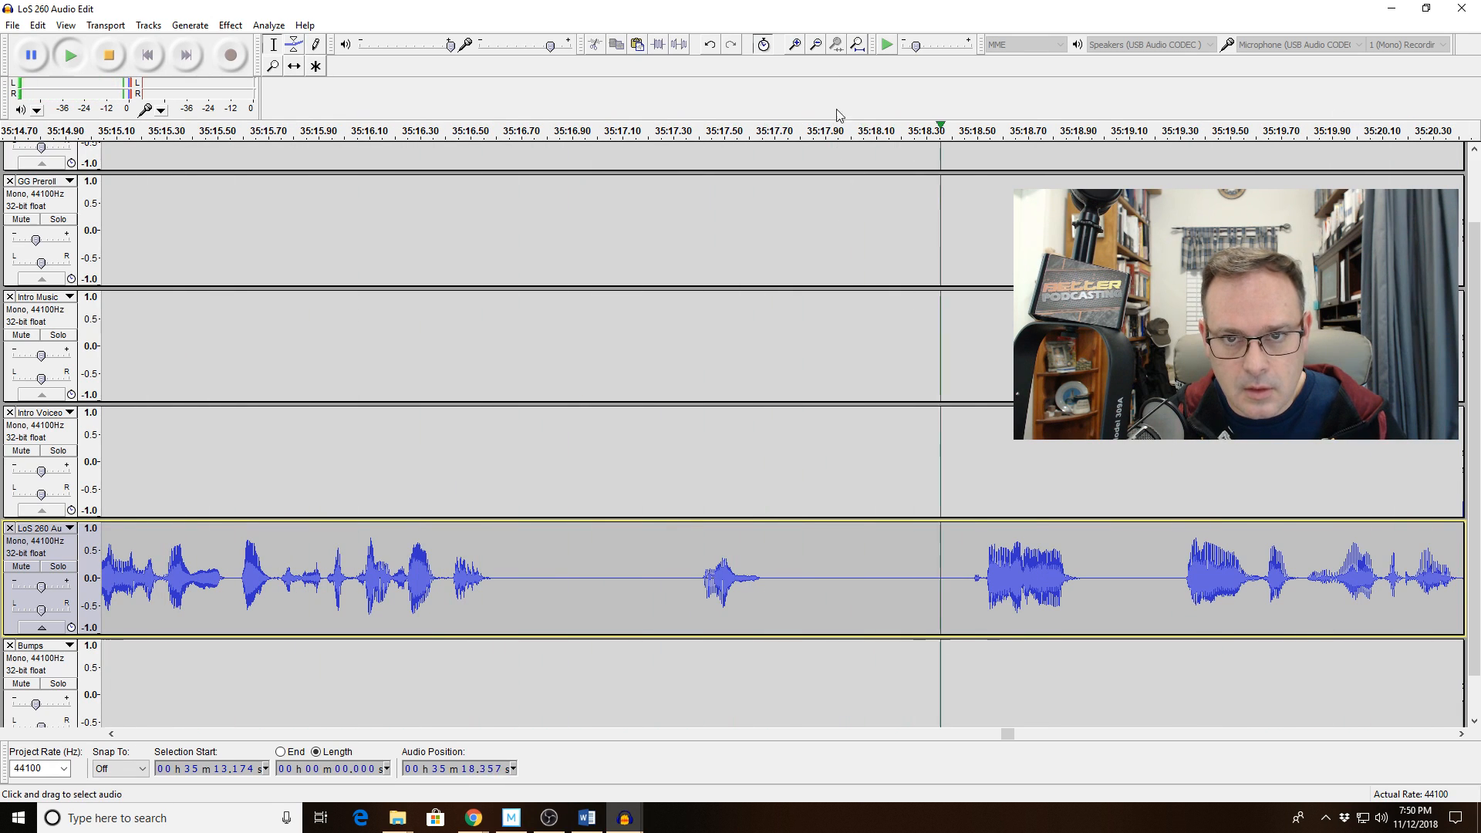
{"action": "left_click", "coordinate": [815, 46]}
{"action": "left_click", "coordinate": [815, 46]}
{"action": "left_click", "coordinate": [815, 46]}
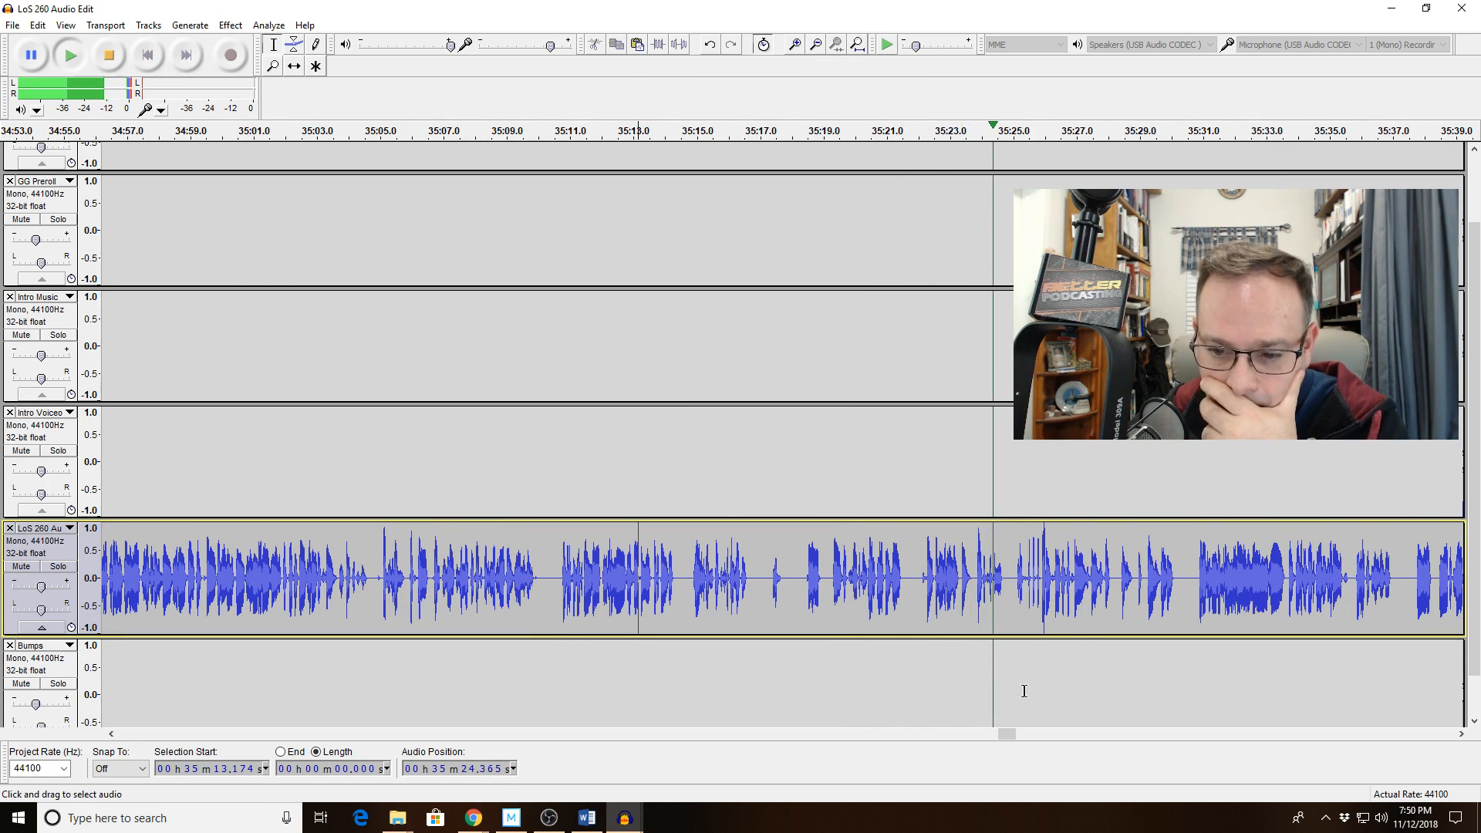
{"action": "left_click", "coordinate": [1073, 733]}
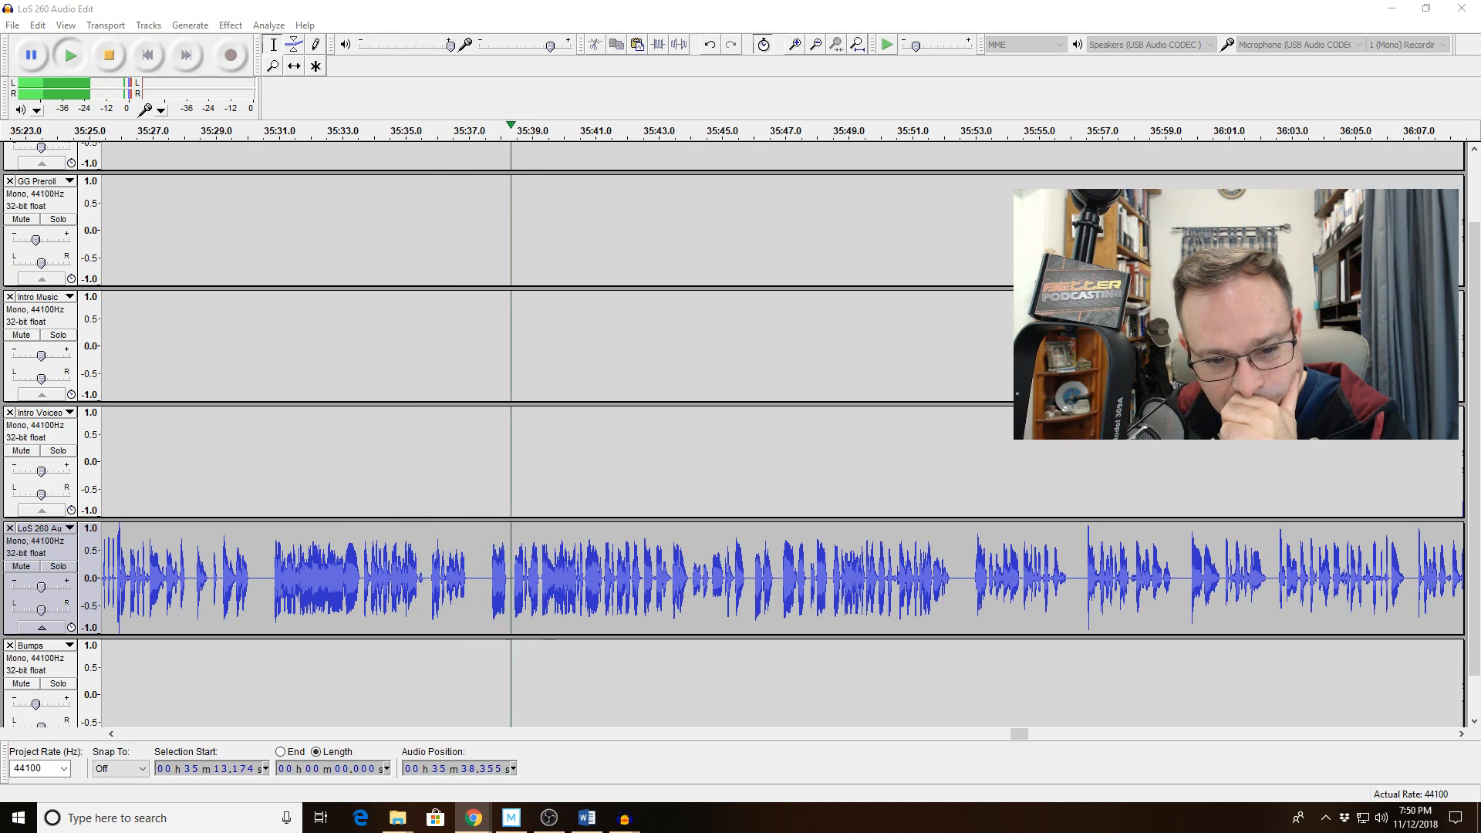
Delete the 0.474 s stray word starting at 35:37.732 and play from 35:36.274 to check the join and listen onward.
{"action": "left_click_drag", "start_coordinate": [422, 575], "coordinate": [578, 575]}
{"action": "key", "text": "space"}
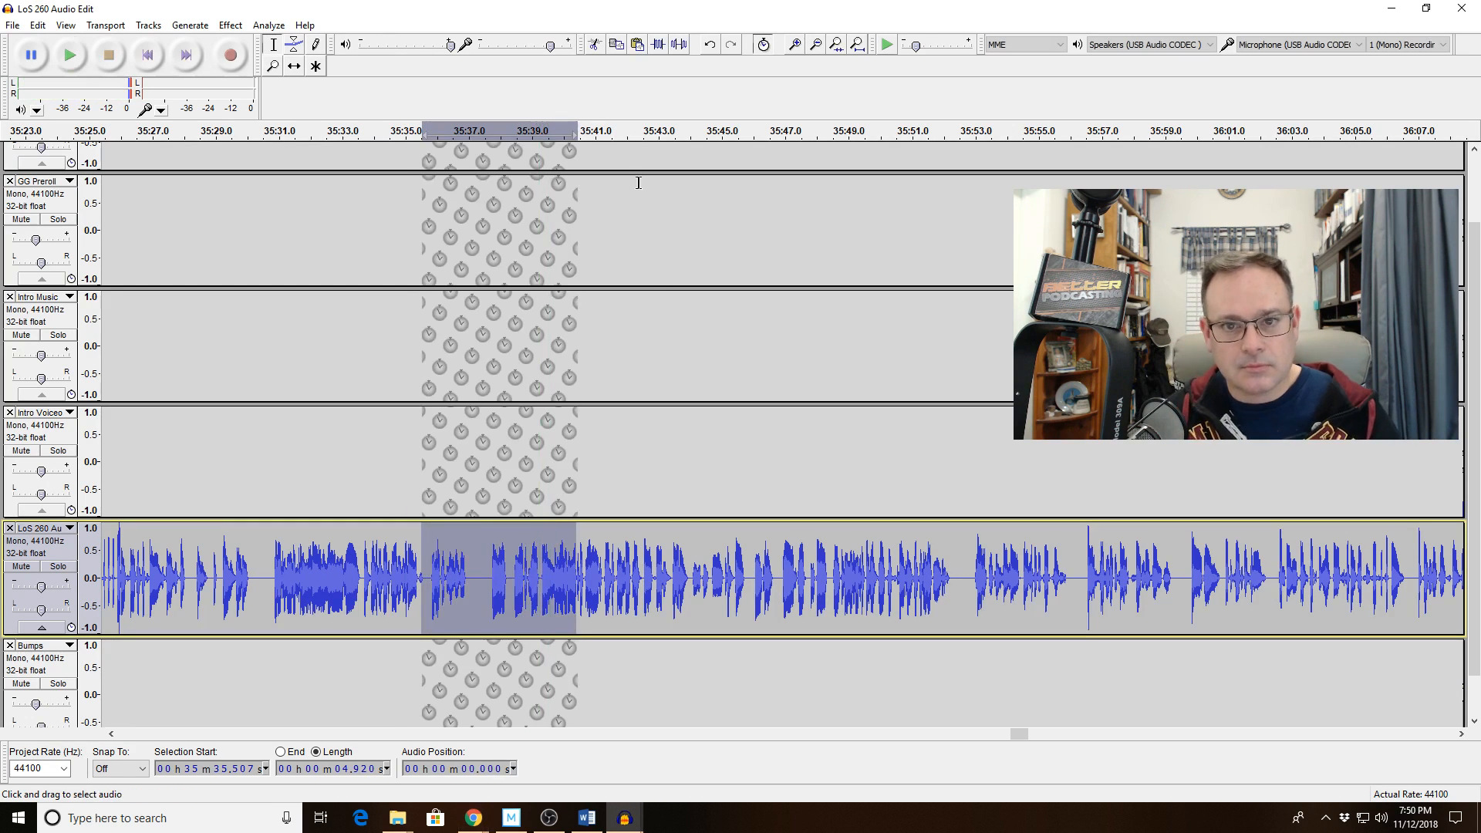
{"action": "left_click", "coordinate": [837, 44]}
{"action": "left_click_drag", "start_coordinate": [717, 588], "coordinate": [848, 591]}
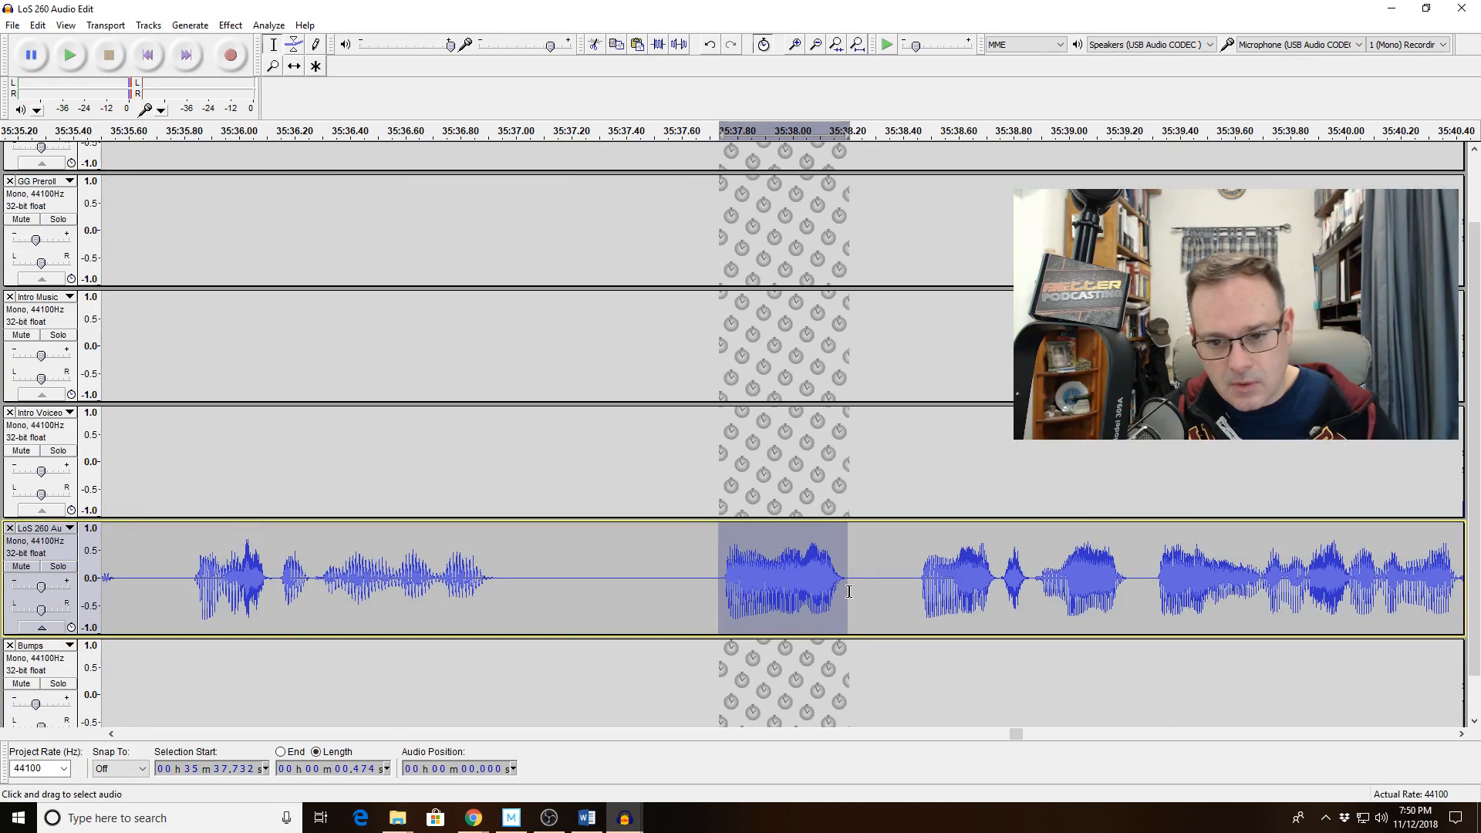
{"action": "key", "text": "Delete"}
{"action": "left_click", "coordinate": [315, 579]}
{"action": "key", "text": "space"}
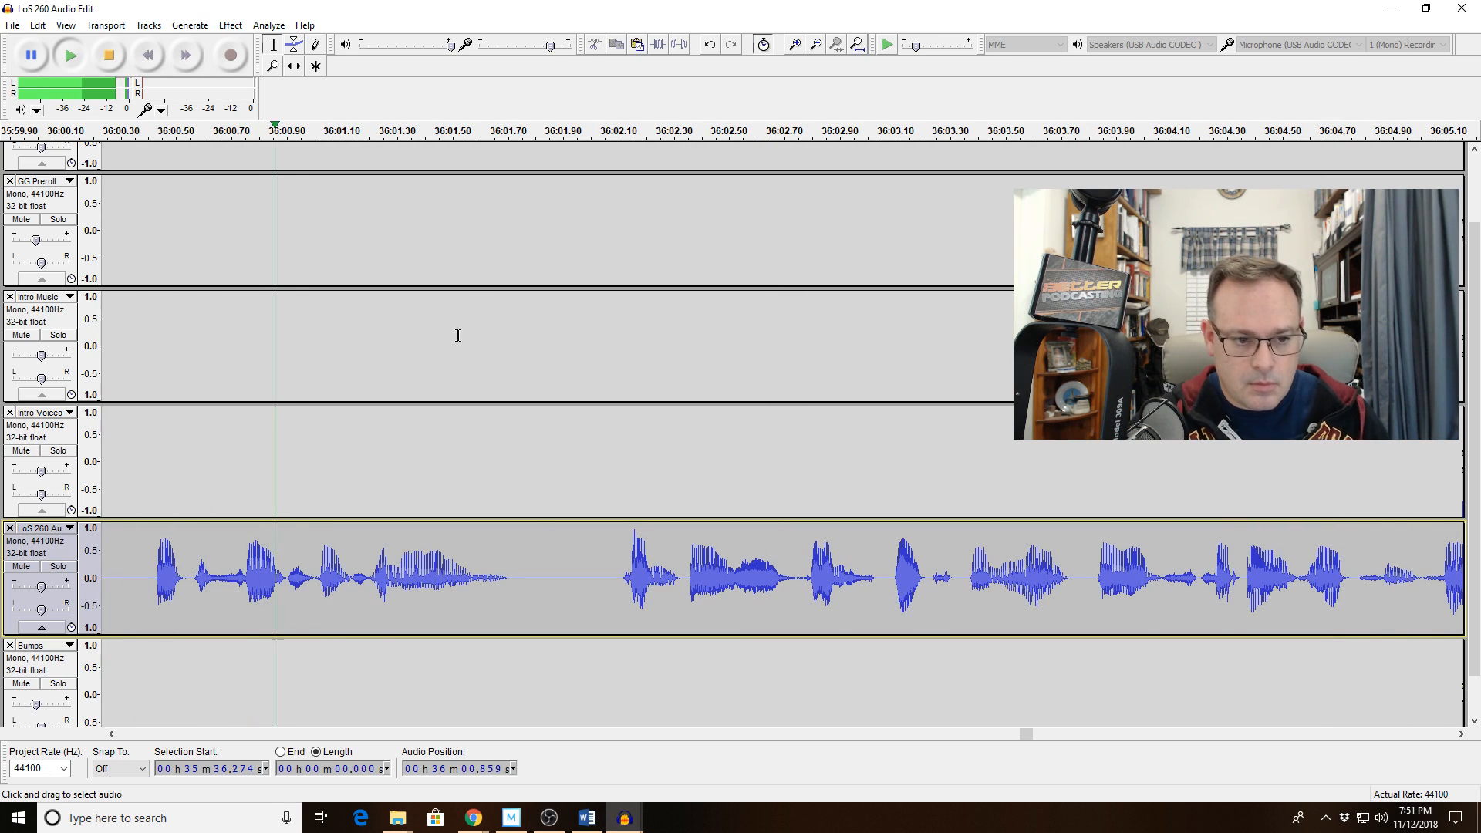
Delete the 0.360 s word starting at 35:59.348 and play from 35:59.075 to check the join and listen onward.
{"action": "key", "text": "space"}
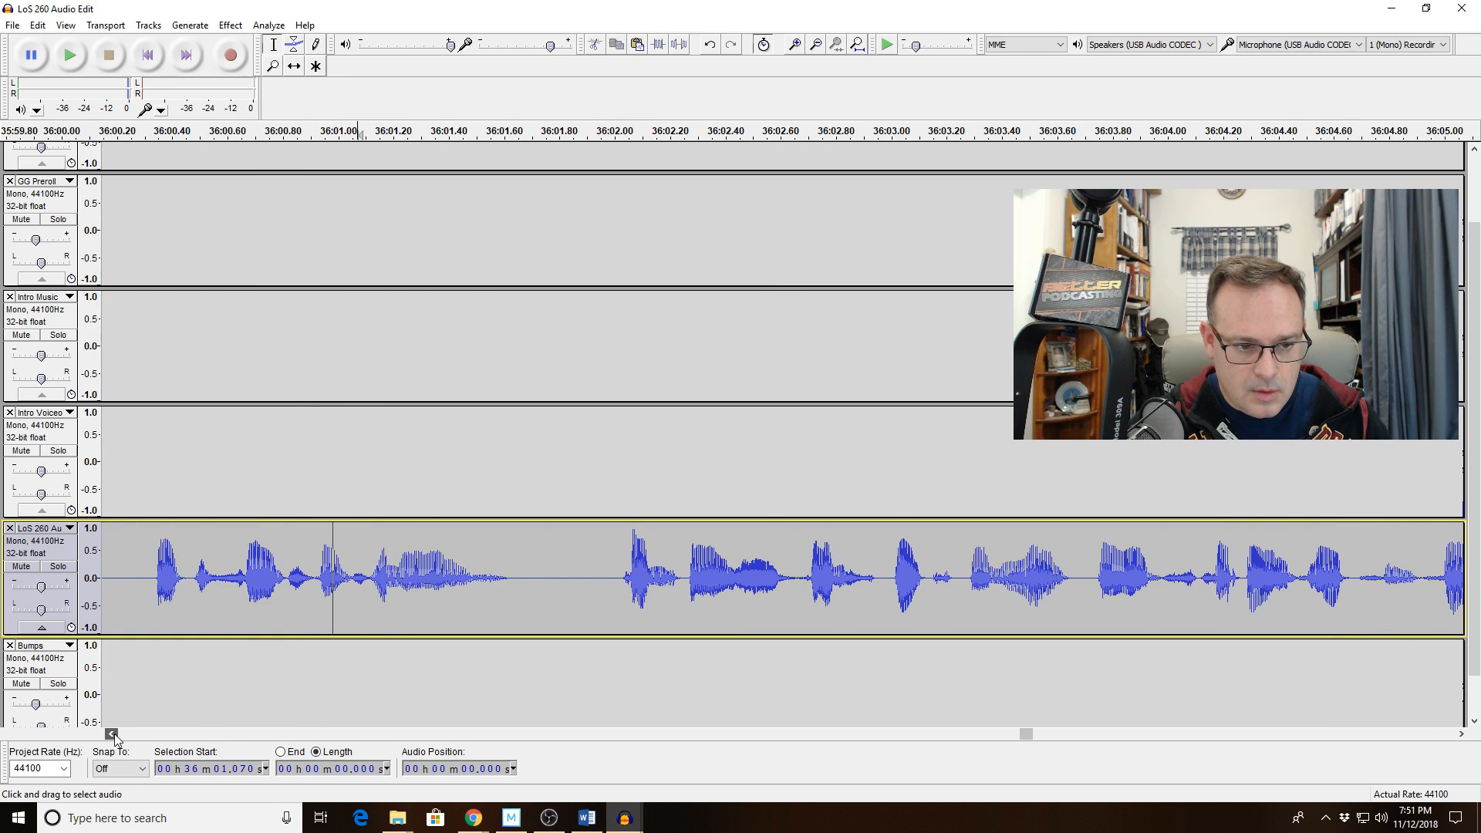
{"action": "left_click", "coordinate": [113, 734]}
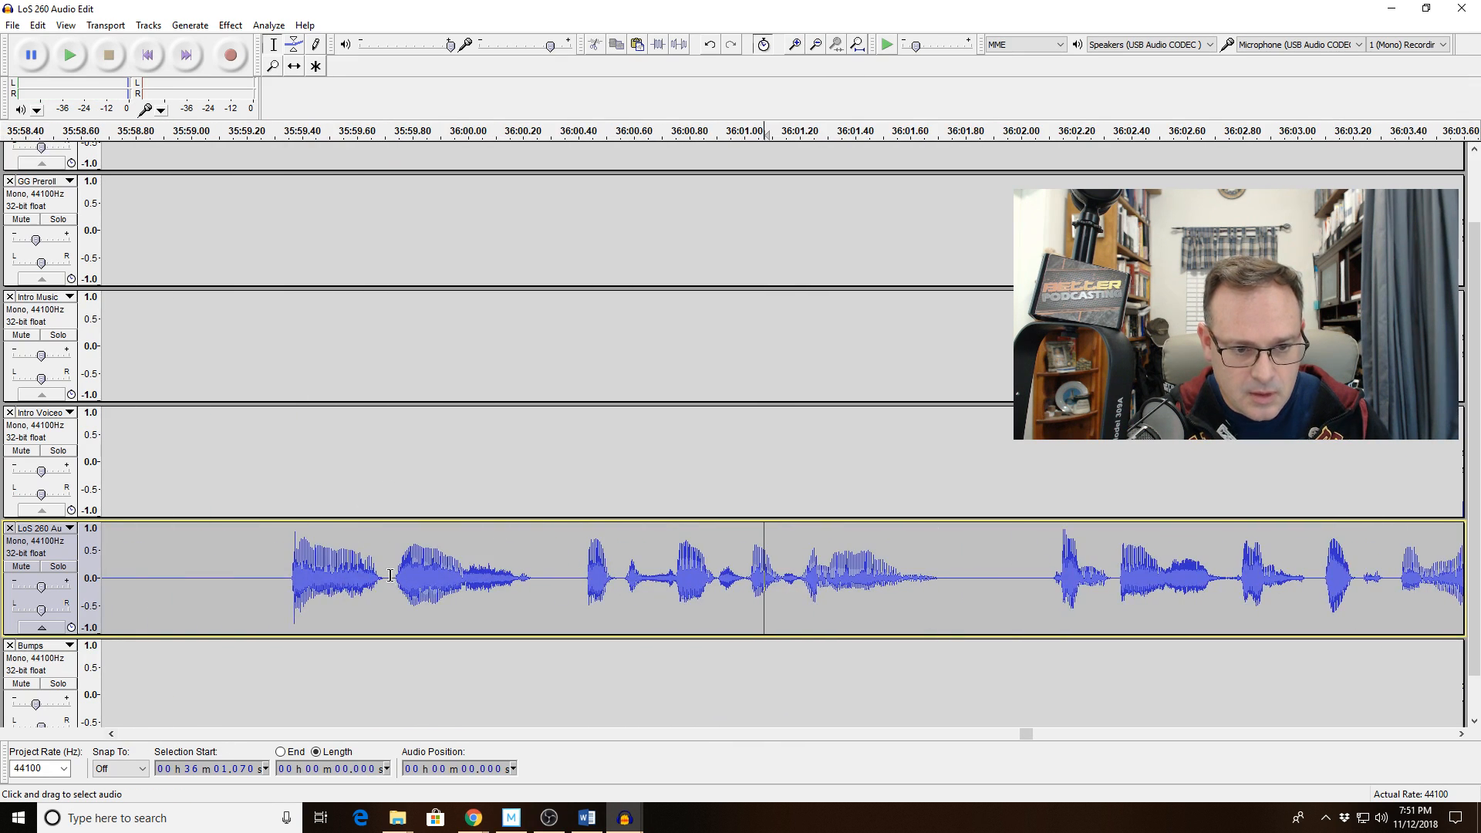
{"action": "left_click_drag", "start_coordinate": [386, 580], "coordinate": [287, 580]}
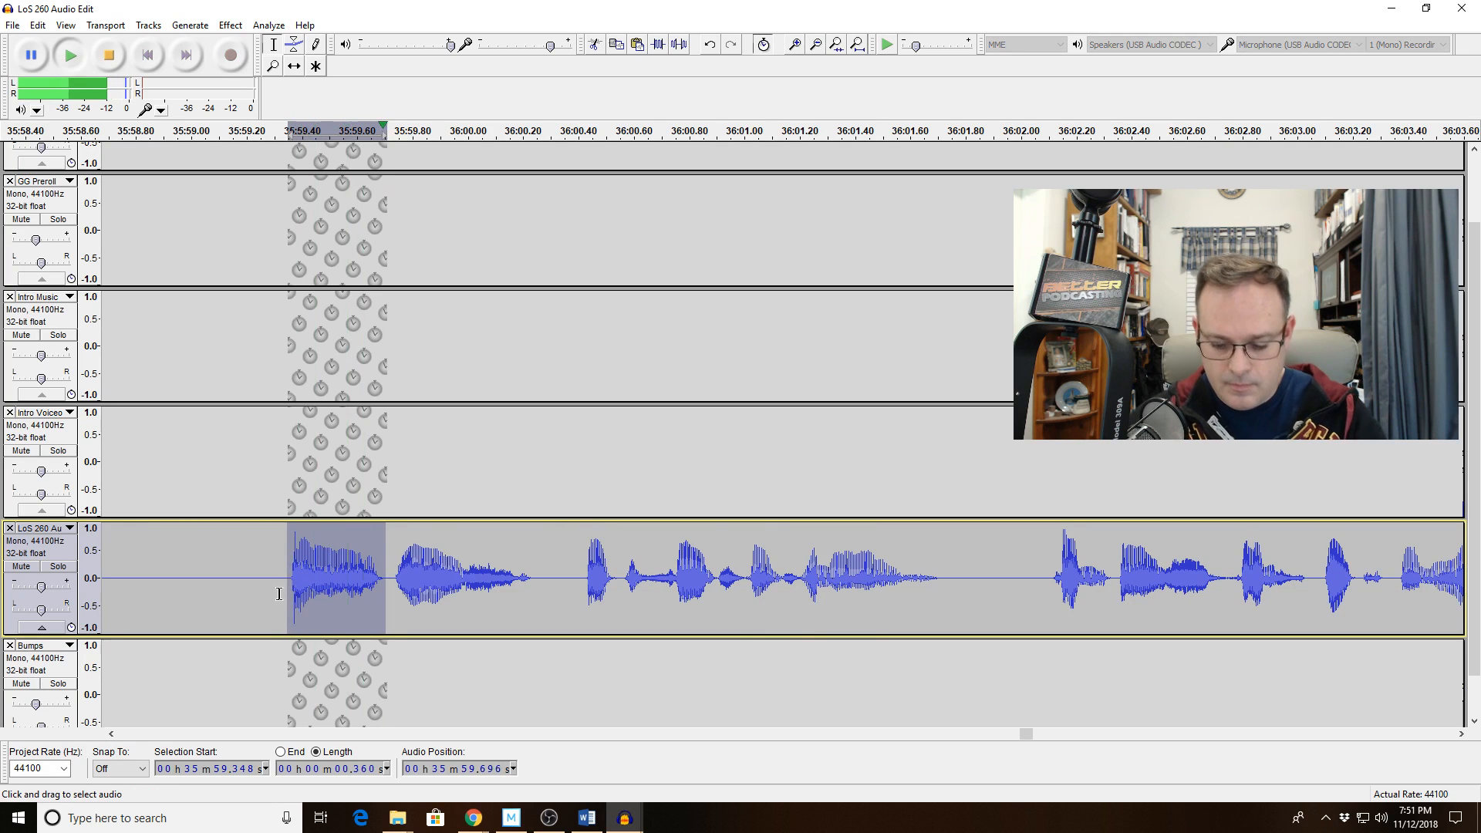
{"action": "key", "text": "Delete"}
{"action": "left_click", "coordinate": [211, 580]}
{"action": "key", "text": "space"}
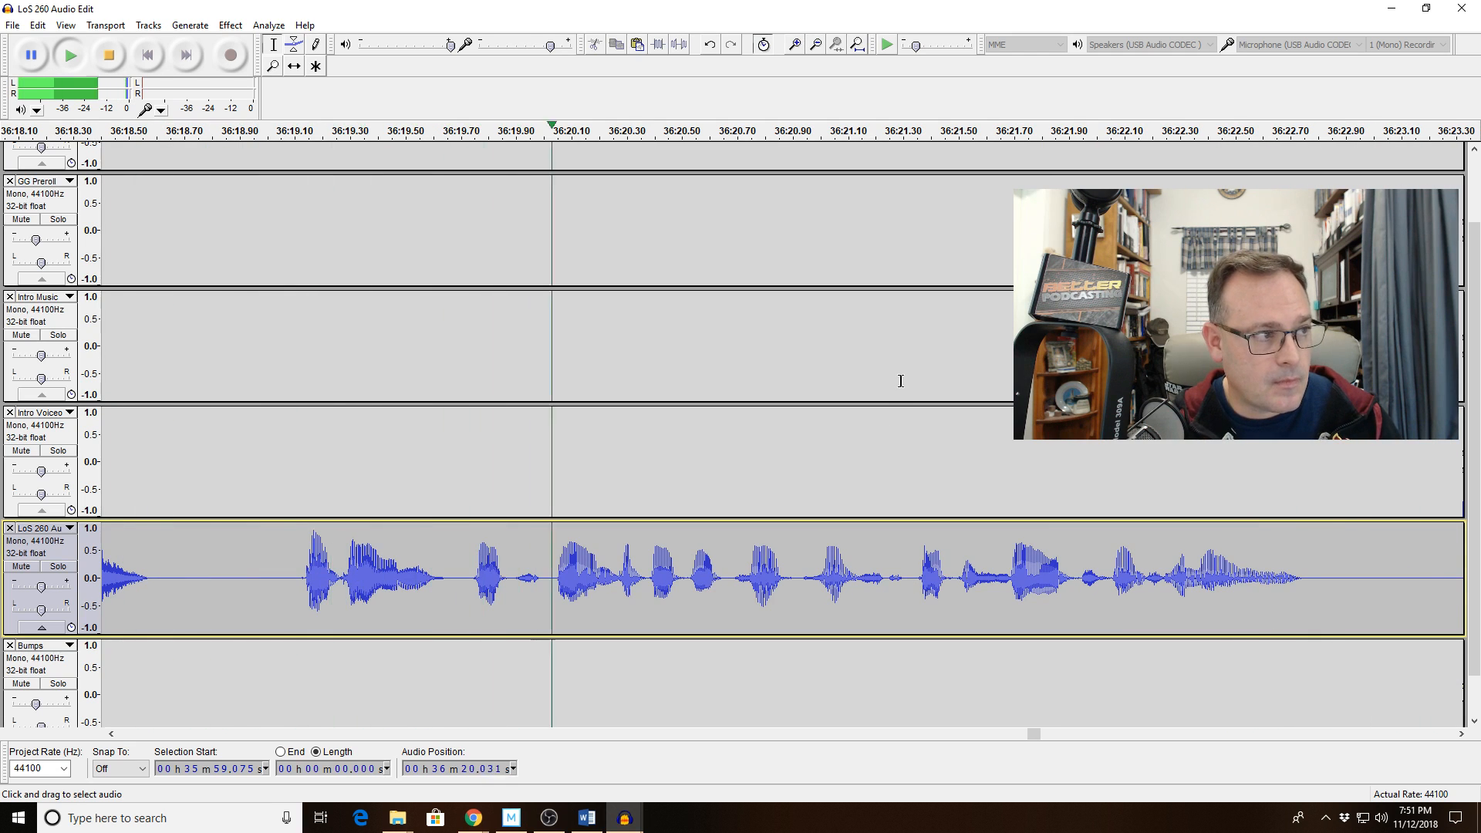
Delete the last 0.922 s of the main audio track, starting at 36:23.530.
{"action": "left_click", "coordinate": [819, 47]}
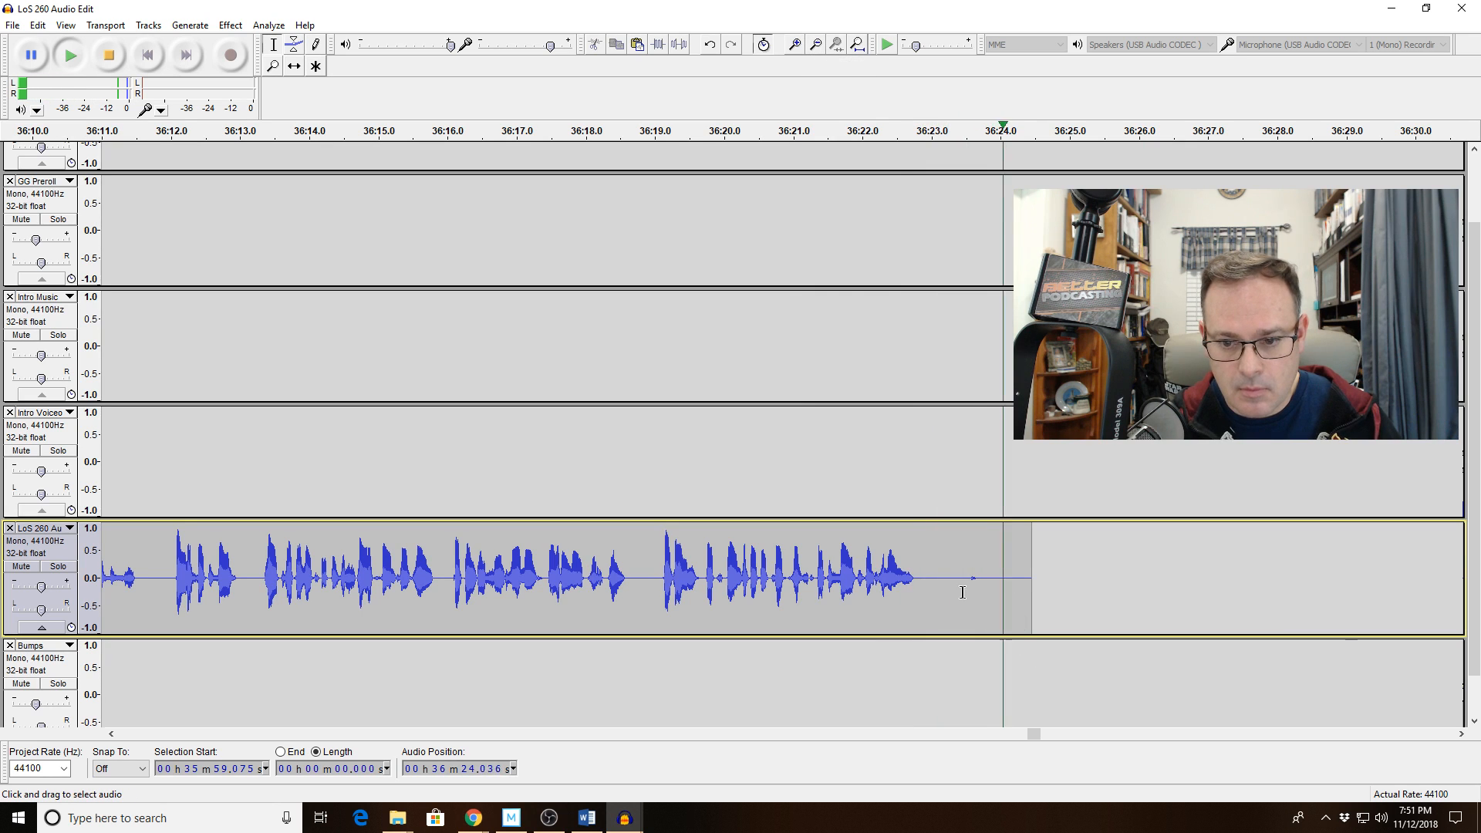
{"action": "left_click_drag", "start_coordinate": [968, 586], "coordinate": [1034, 586]}
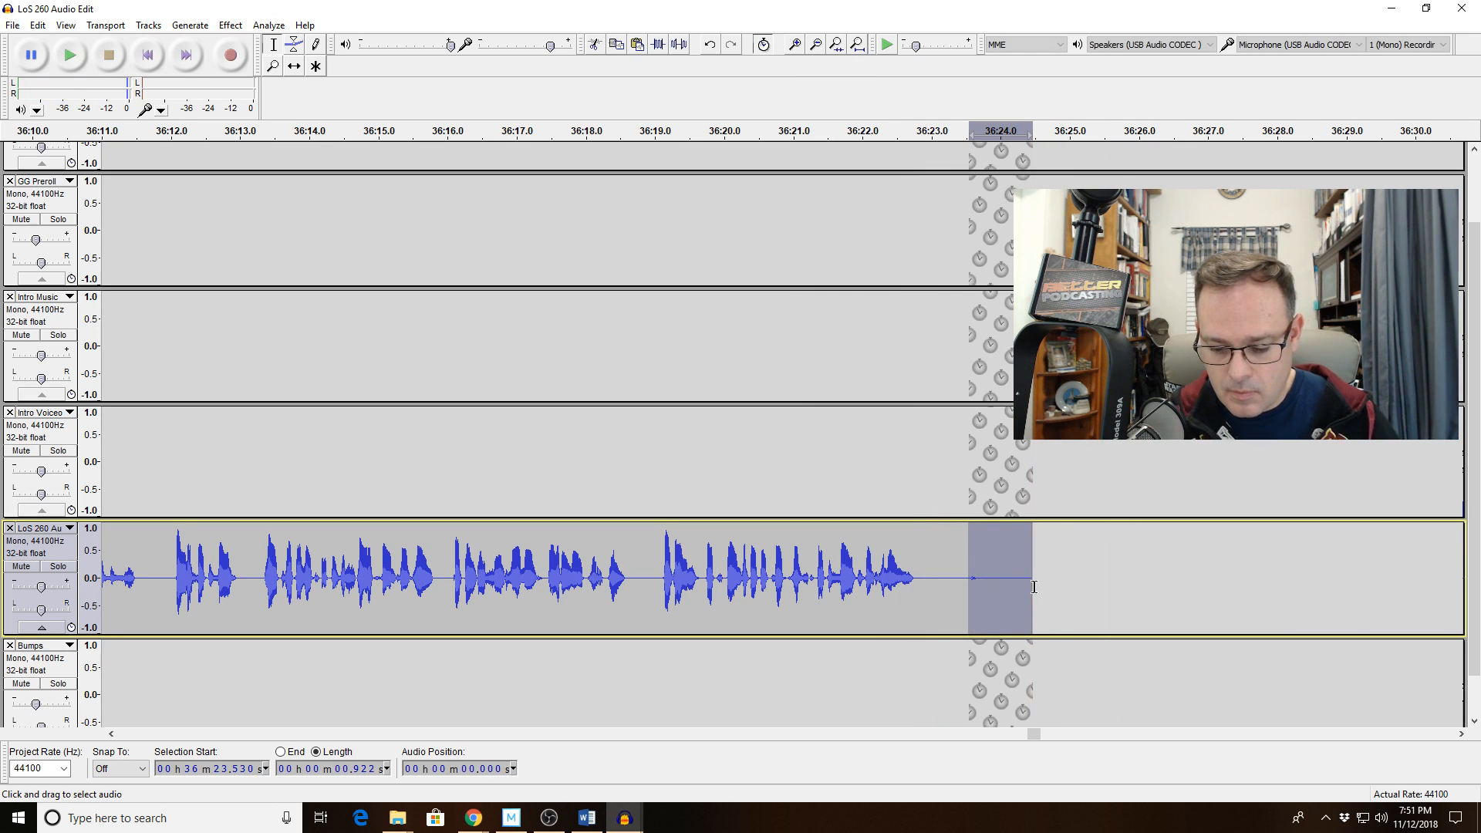
{"action": "key", "text": "Delete"}
Place the cursor in the Bumps track at 36:23.530 and switch to the LoS Intro-Outro Bump Template 20180610 project.
{"action": "left_click", "coordinate": [968, 664]}
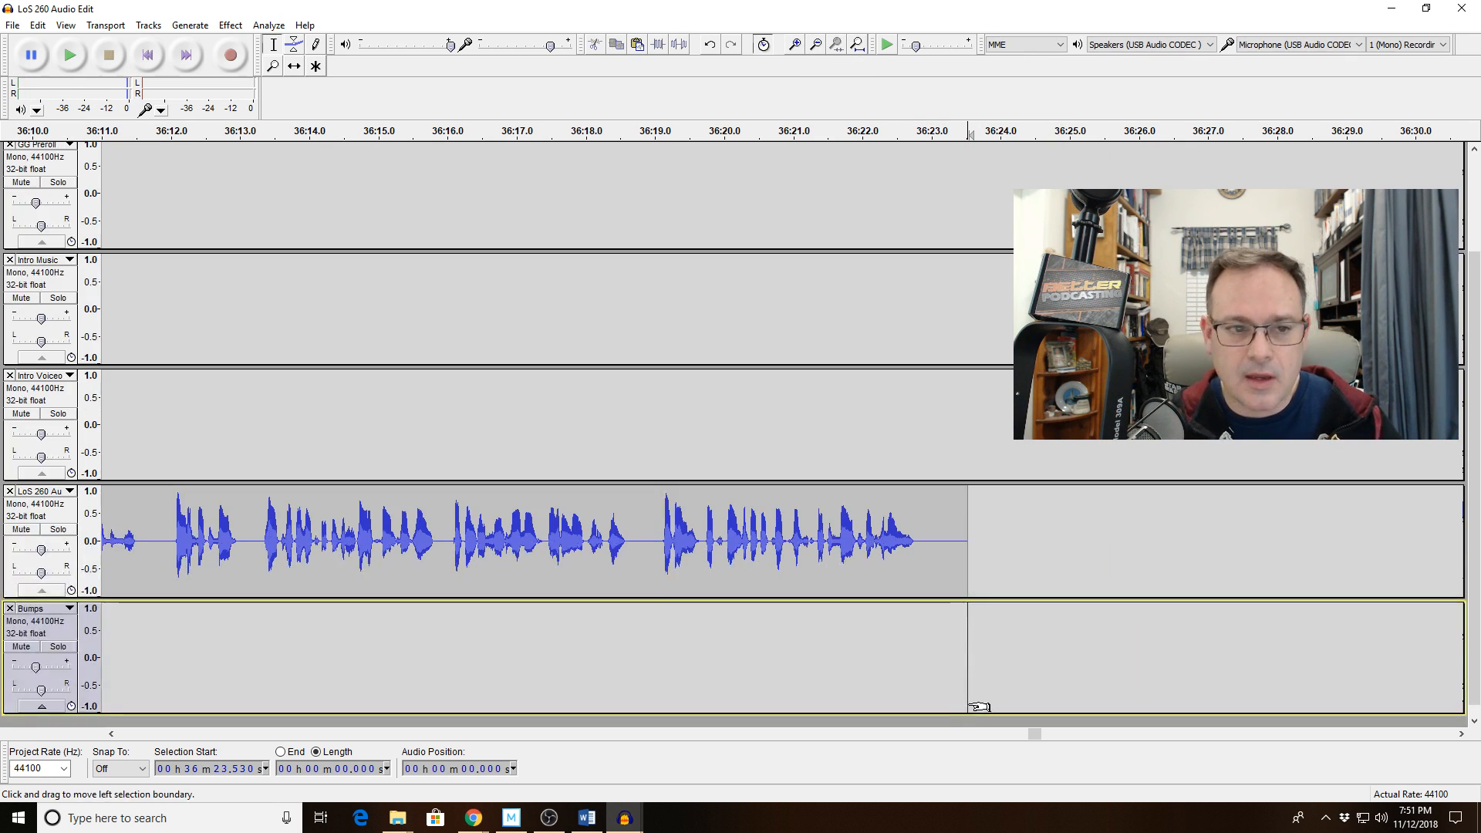
{"action": "key", "text": "alt+Tab"}
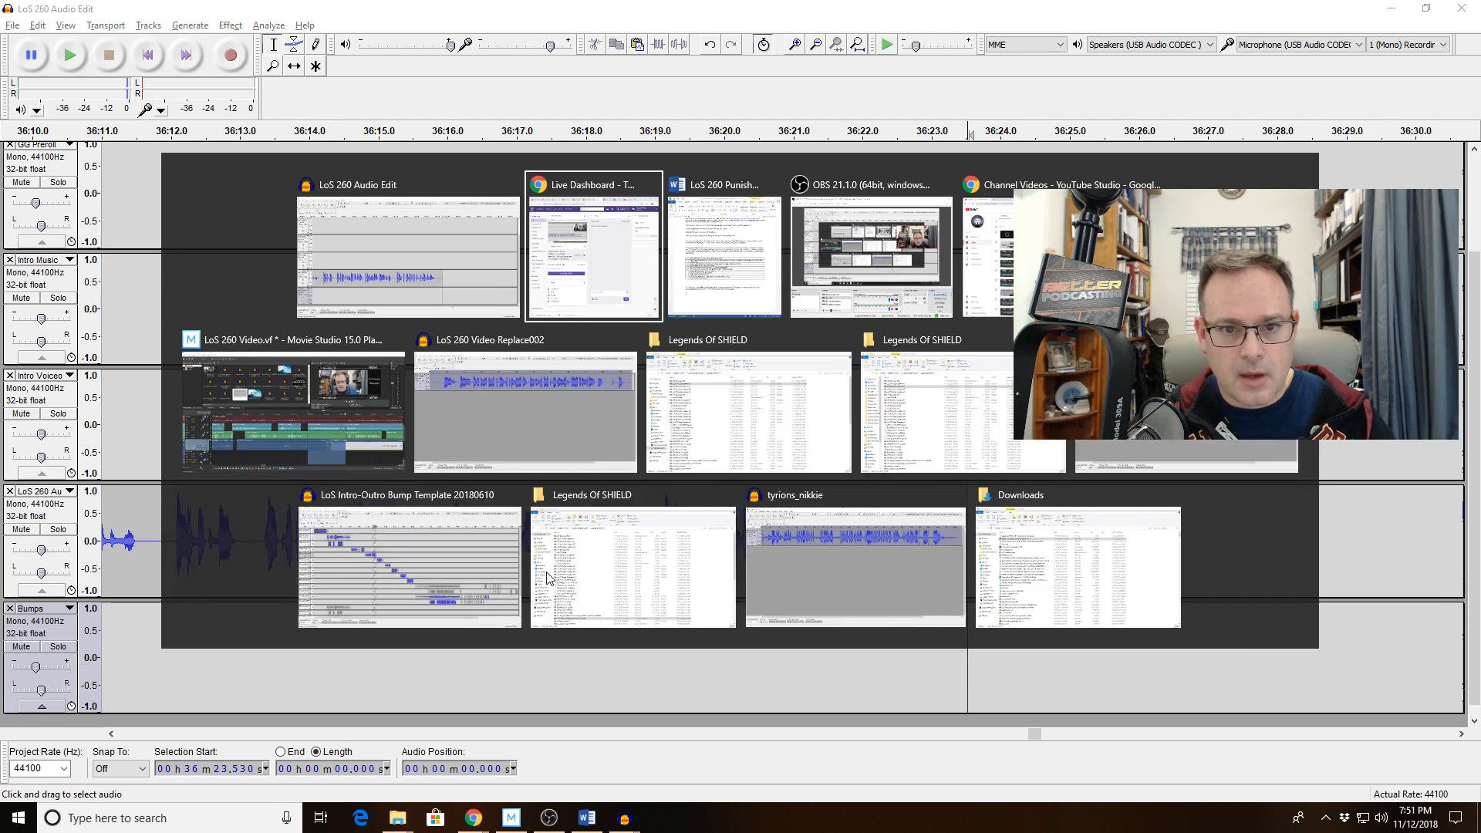
{"action": "key", "text": "Tab"}
{"action": "key", "text": "Tab"}
{"action": "key", "text": "Tab"}
{"action": "key", "text": "Tab"}
{"action": "key", "text": "Tab"}
{"action": "key", "text": "Tab"}
{"action": "key", "text": "Tab"}
{"action": "key", "text": "Tab"}
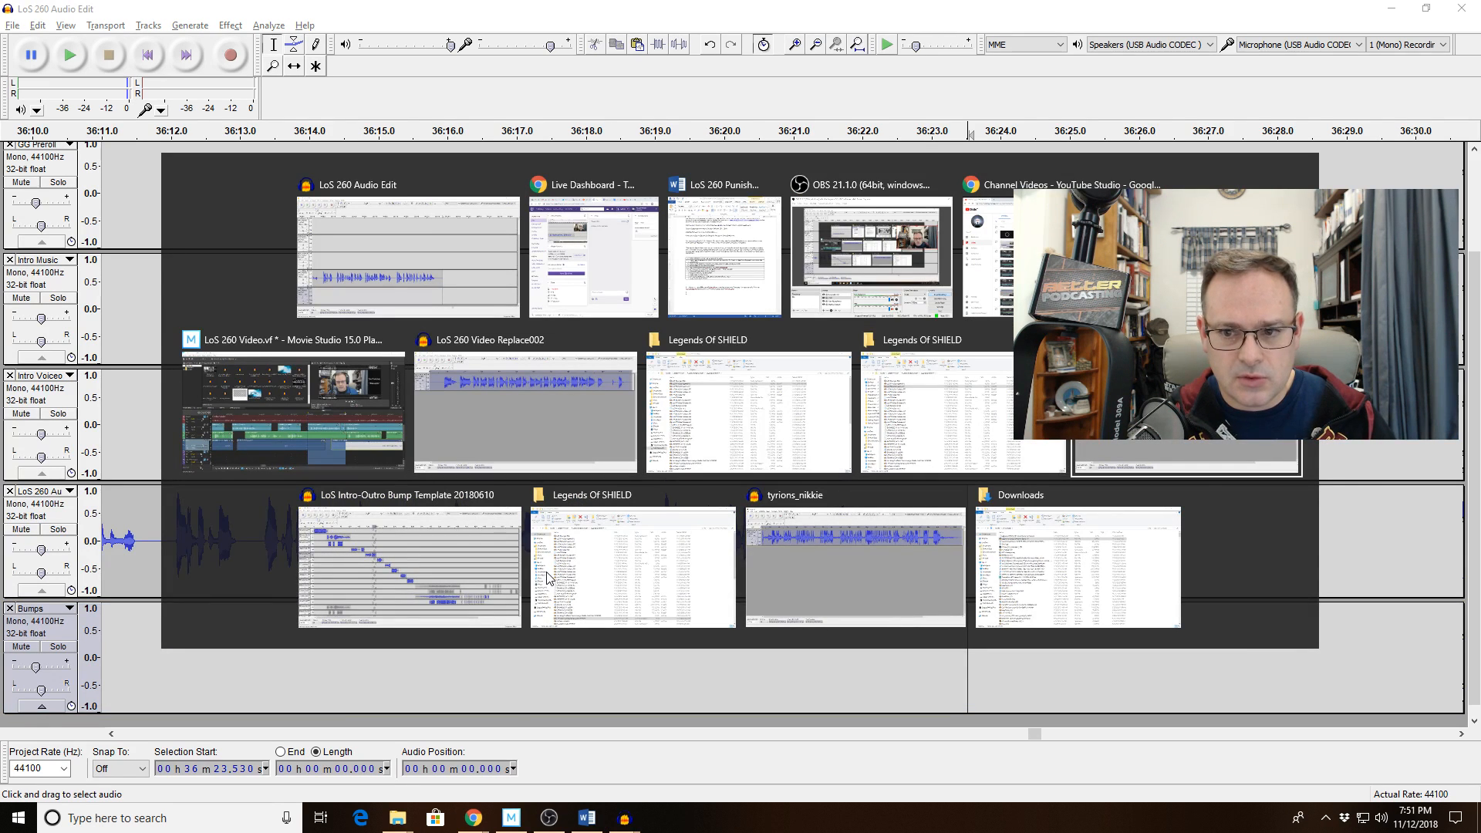
{"action": "key", "text": "Tab"}
{"action": "left_click", "coordinate": [620, 531]}
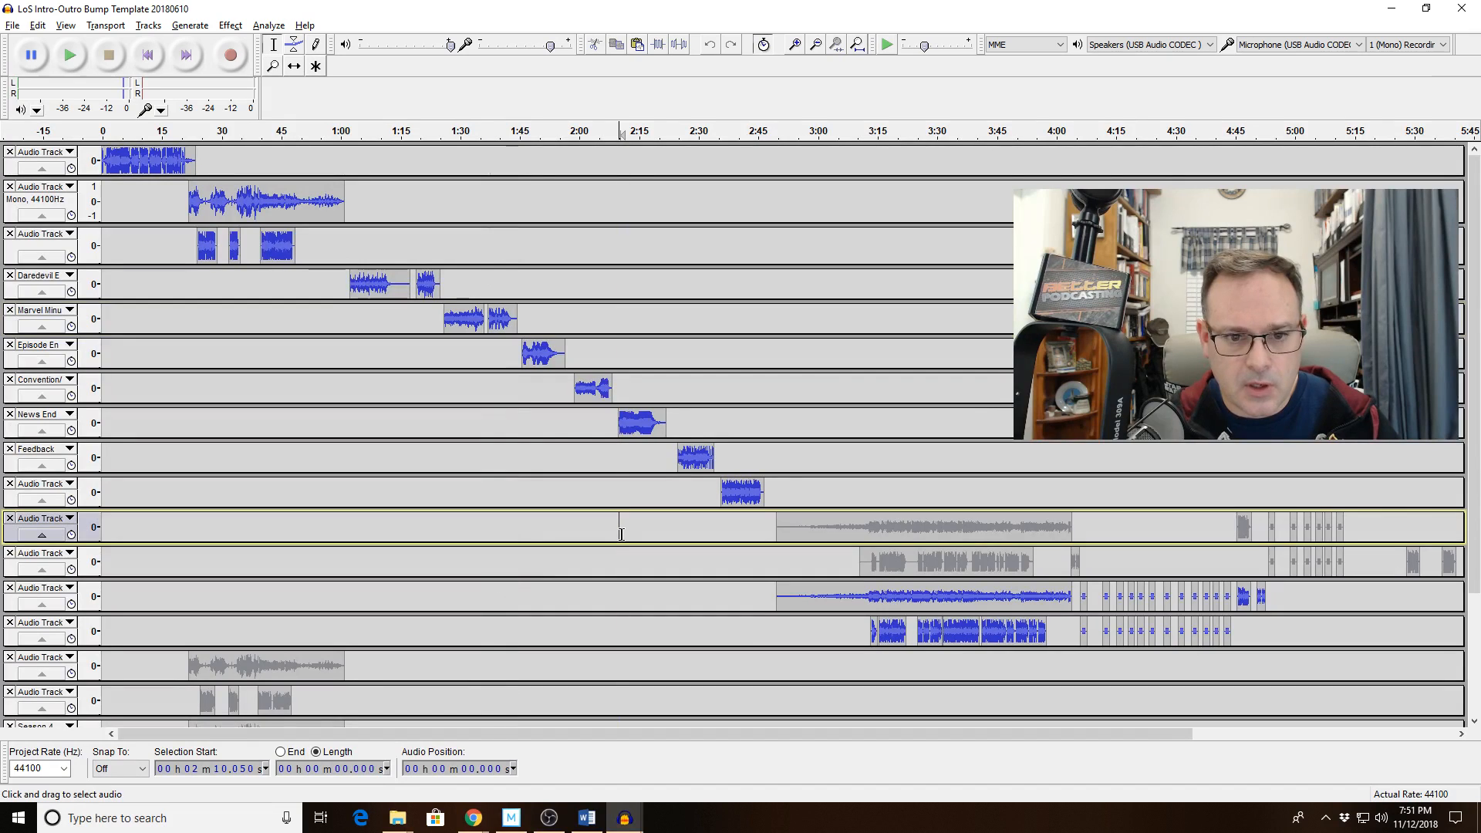
Select the first clip in the Daredevil track, 14.890 s from 1:02.586, and play it.
{"action": "double_click", "coordinate": [360, 289]}
{"action": "key", "text": "space"}
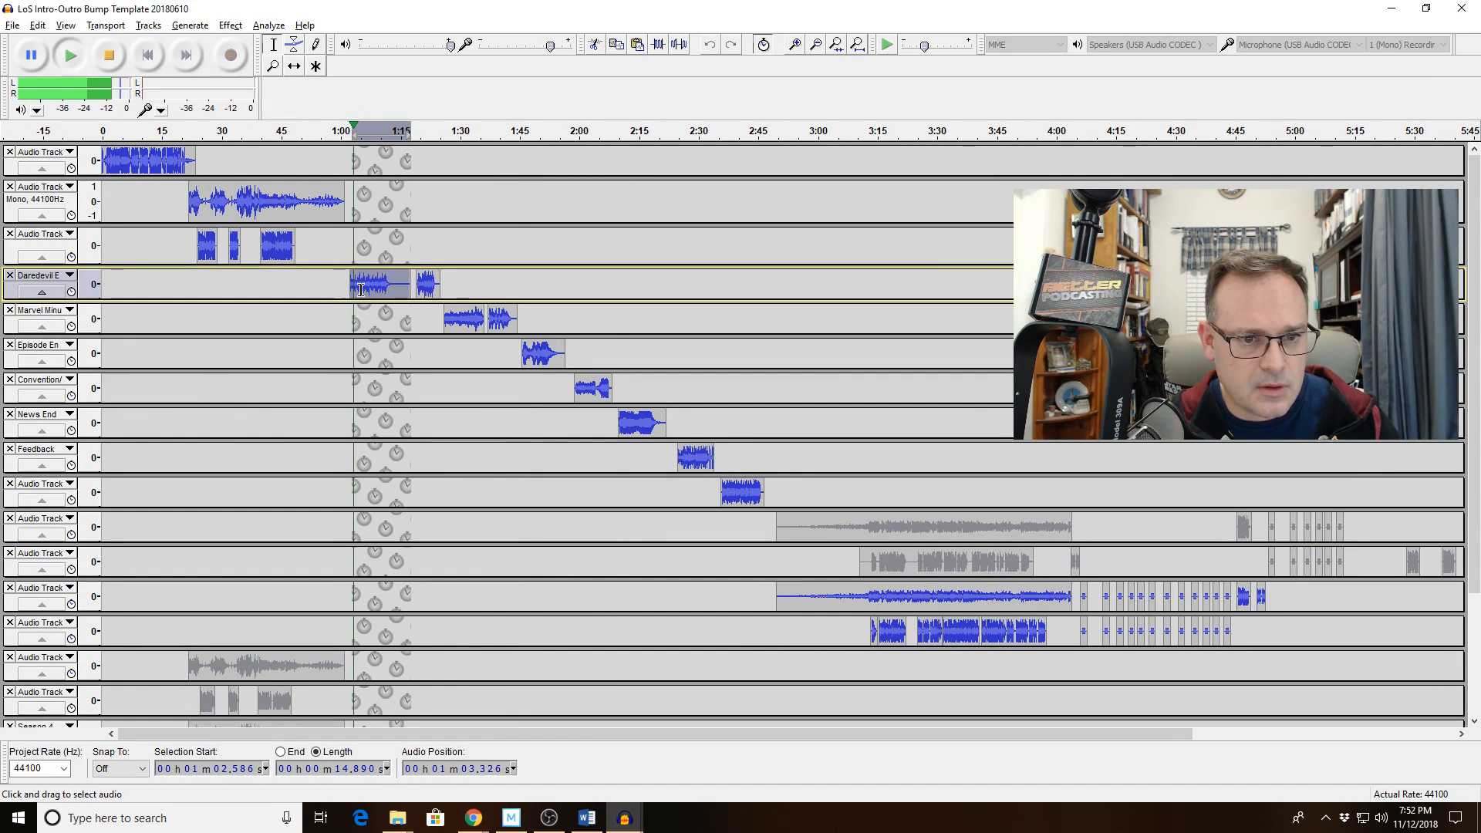
Copy the selected 14.890 s Daredevil clip and paste it into the Bumps track of the LoS 260 Audio Edit project at 36:23.530.
{"action": "key", "text": "space"}
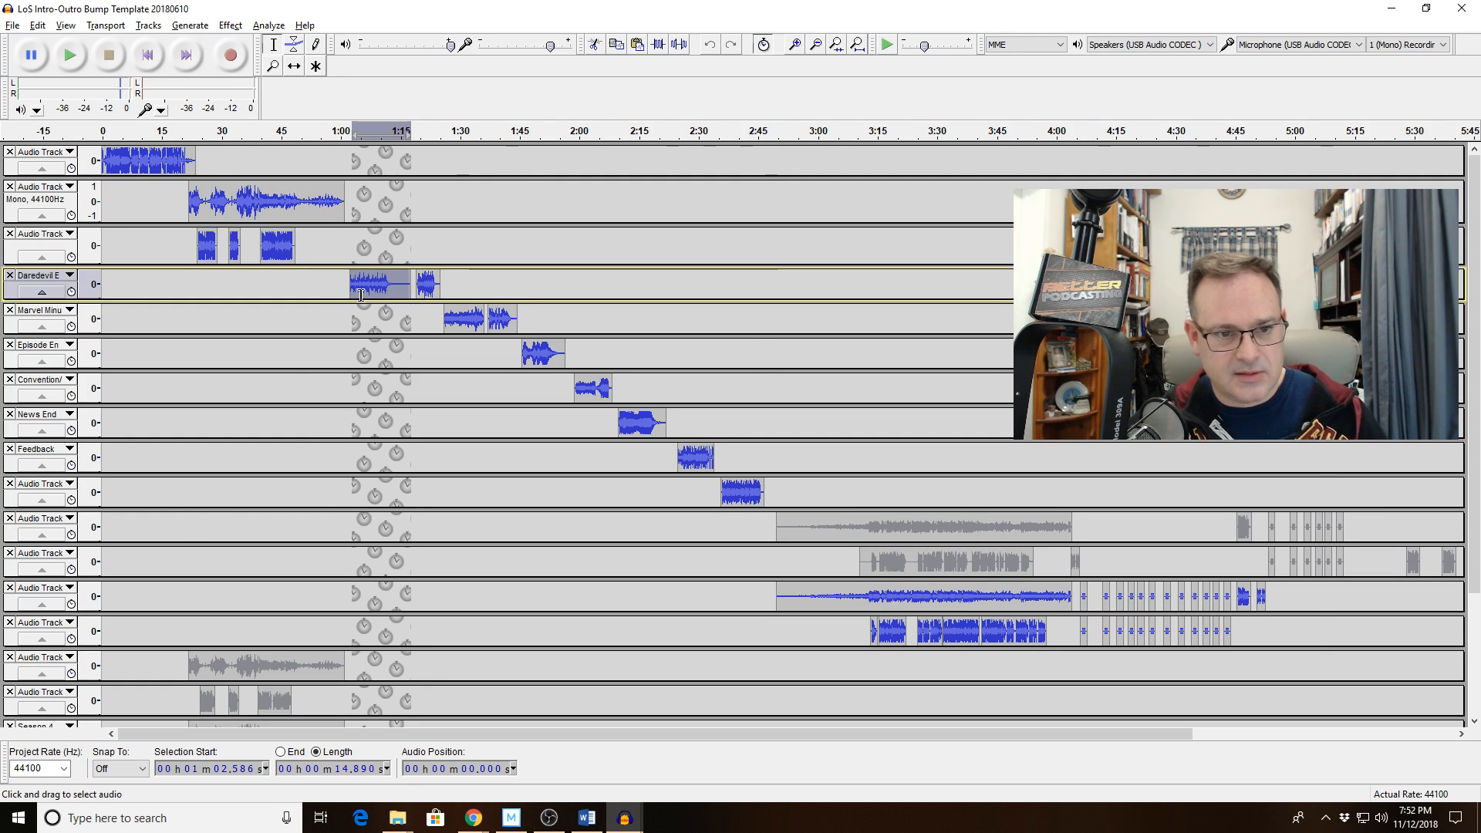
{"action": "key", "text": "alt+Tab"}
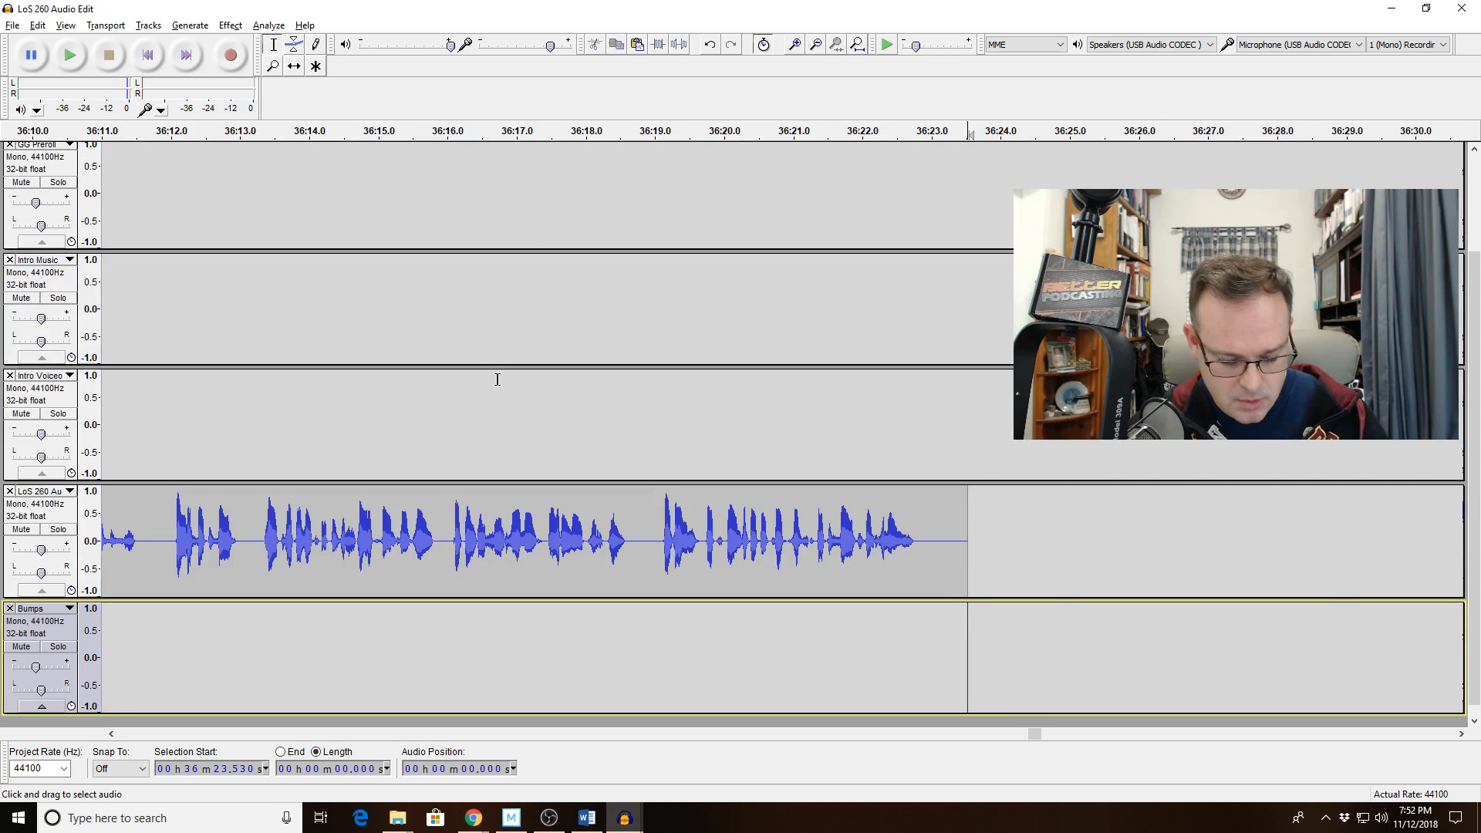
{"action": "key", "text": "ctrl+v"}
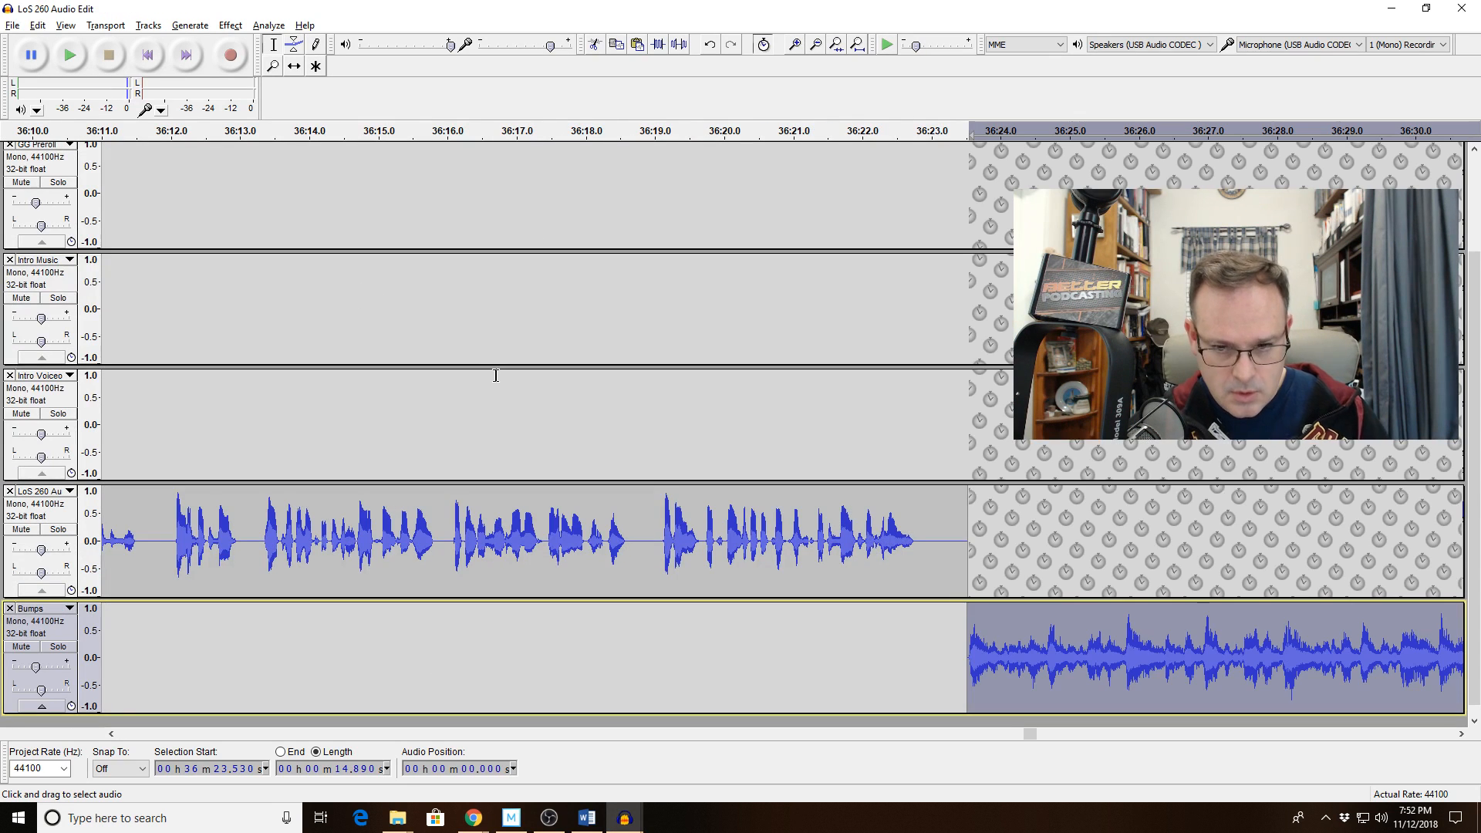
Examine the pasted bump's placement and the remaining main audio after the gap, marking the section from 37:28.686 for 14 min 55.200 s.
{"action": "left_click", "coordinate": [854, 563]}
{"action": "left_click", "coordinate": [821, 46]}
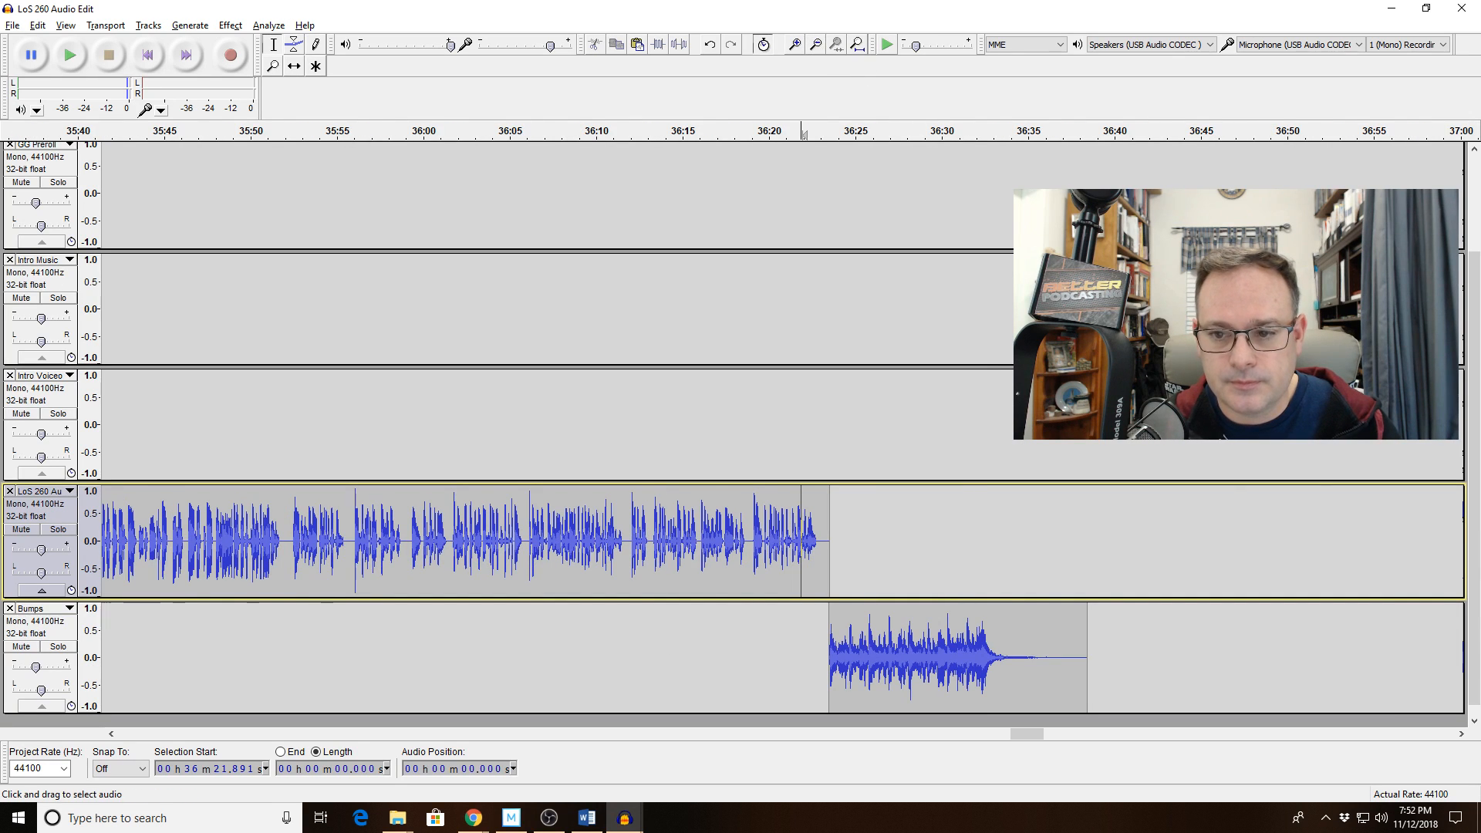
{"action": "left_click", "coordinate": [819, 46]}
{"action": "left_click", "coordinate": [819, 46]}
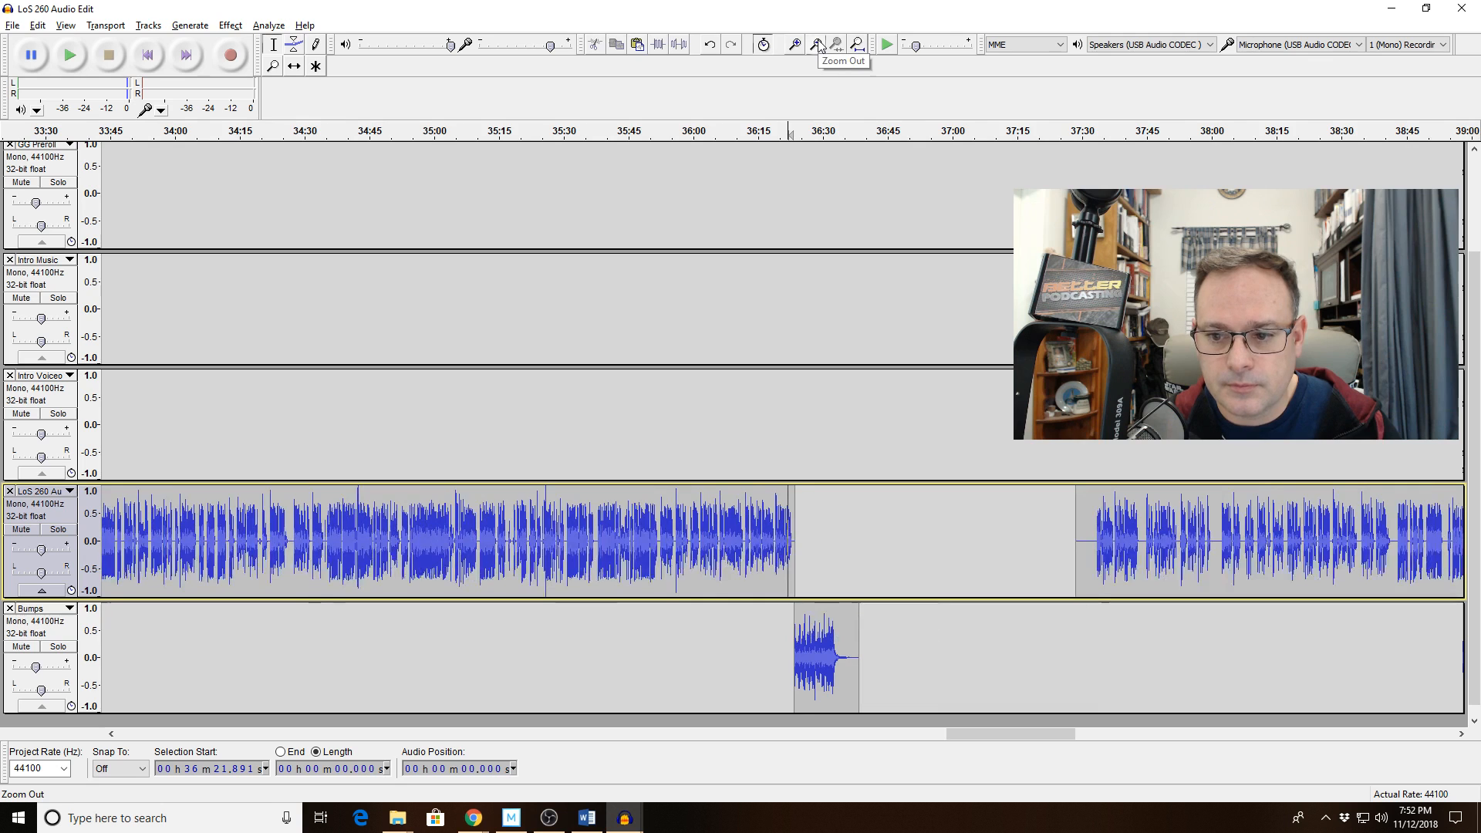
{"action": "left_click", "coordinate": [819, 46]}
{"action": "left_click", "coordinate": [819, 47]}
{"action": "left_click", "coordinate": [819, 46]}
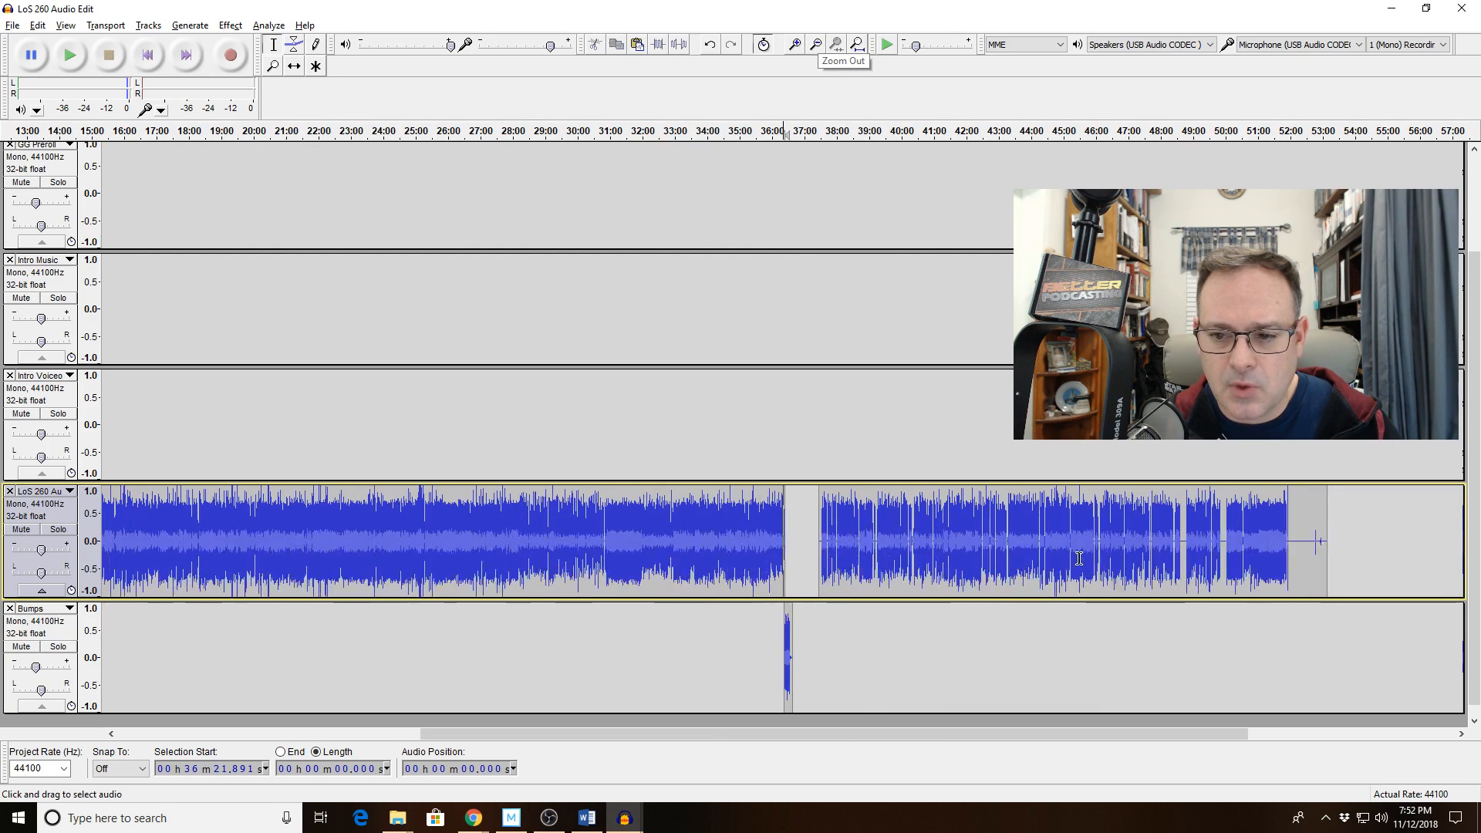
{"action": "left_click_drag", "start_coordinate": [819, 512], "coordinate": [1303, 532]}
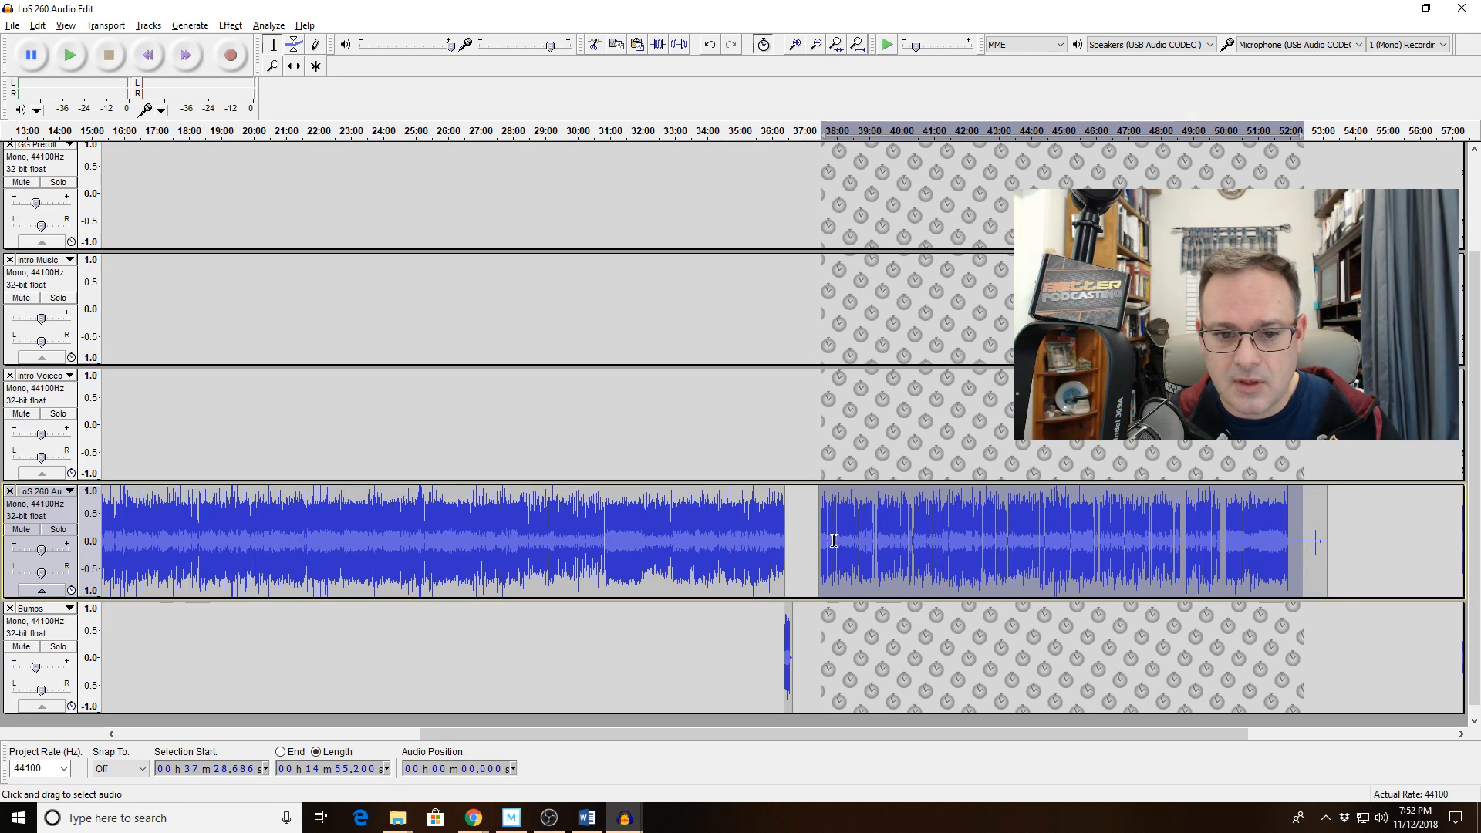
{"action": "left_click", "coordinate": [798, 458]}
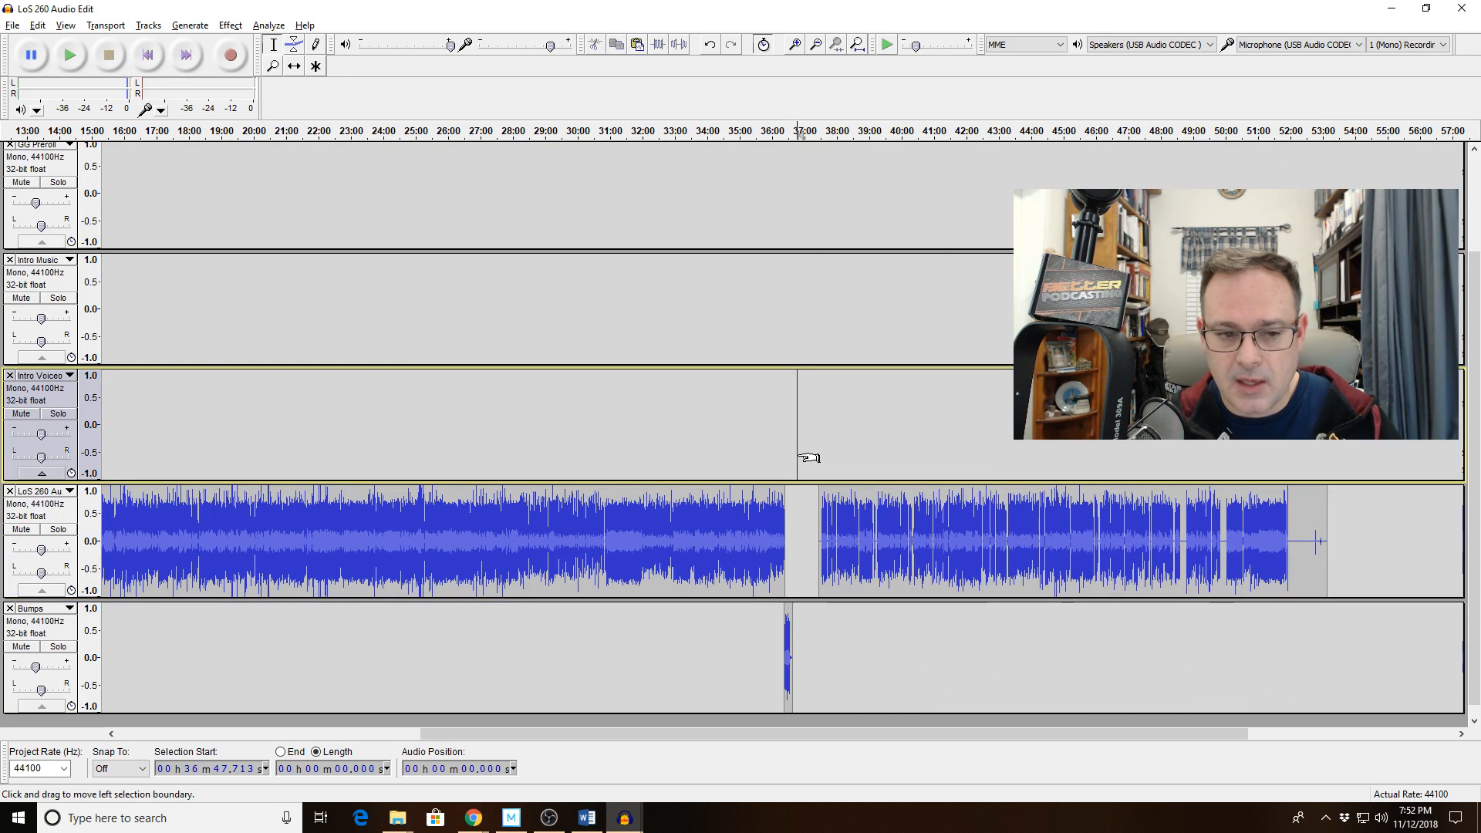